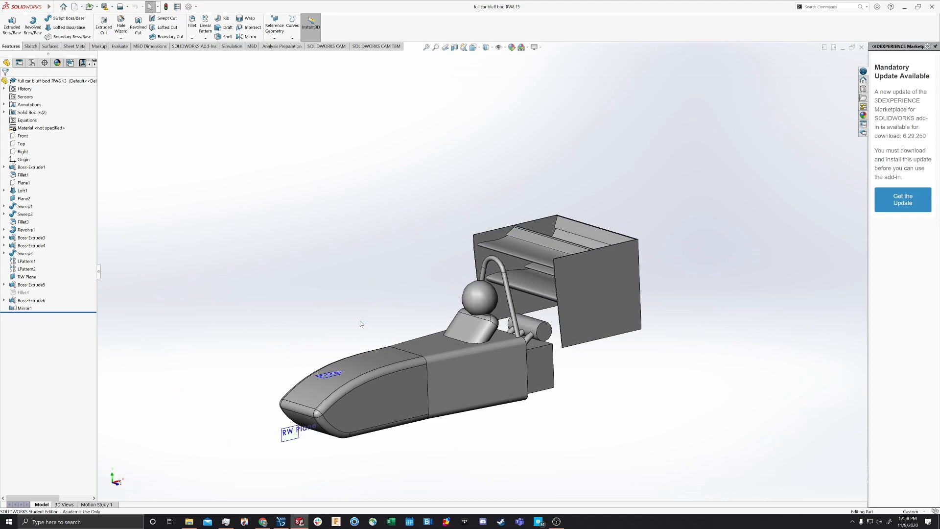
mouse_move(375, 321)
middle_down()
mouse_move(388, 281)
mouse_move(361, 327)
middle_up()
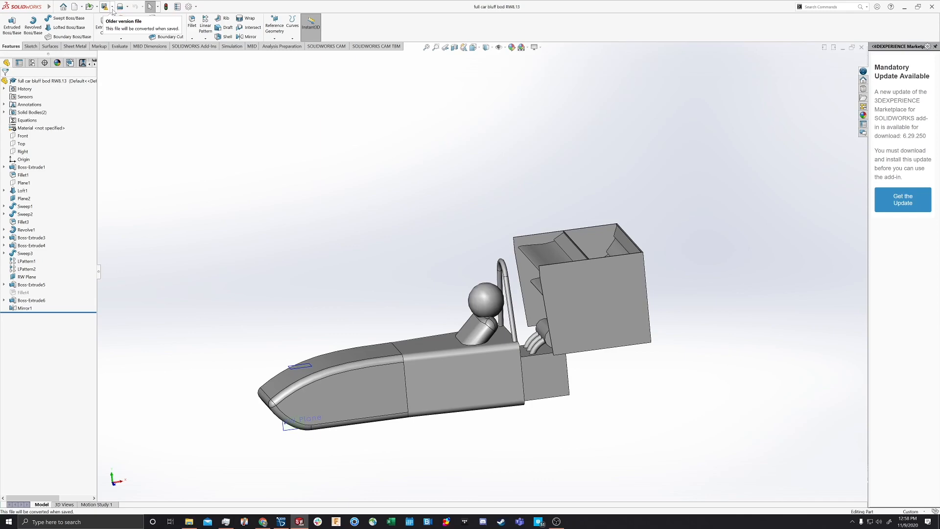
click(113, 7)
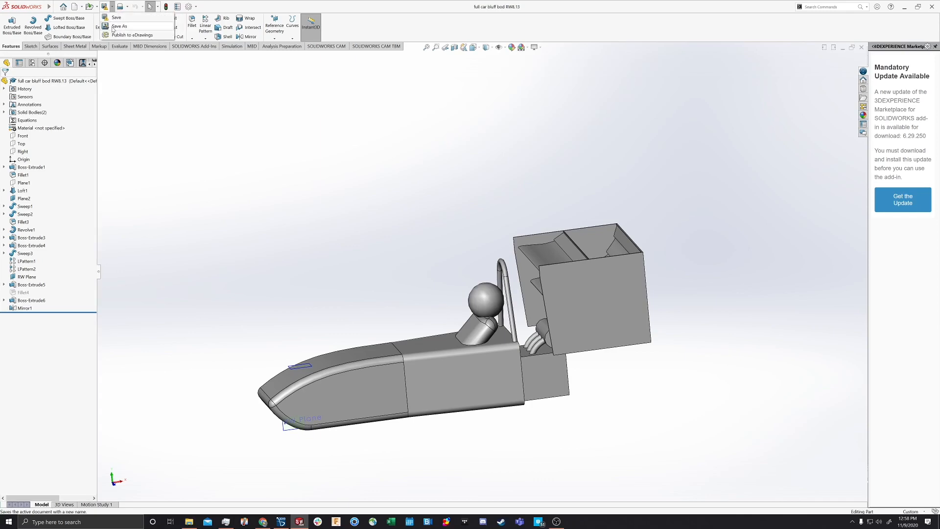
click(118, 27)
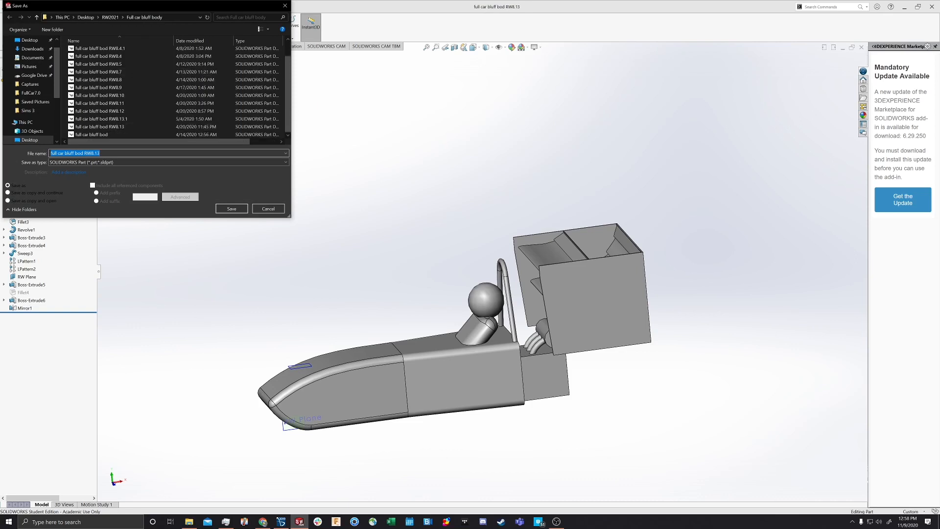
click(88, 162)
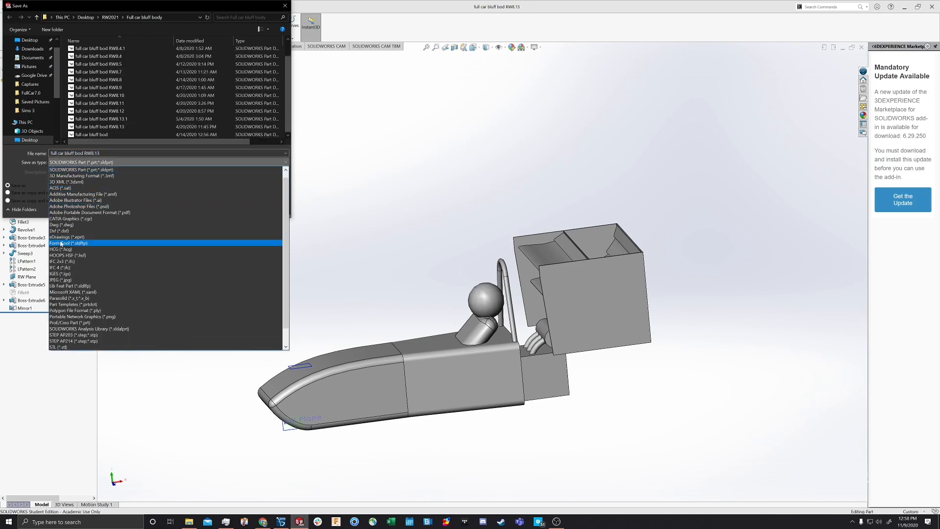
click(63, 273)
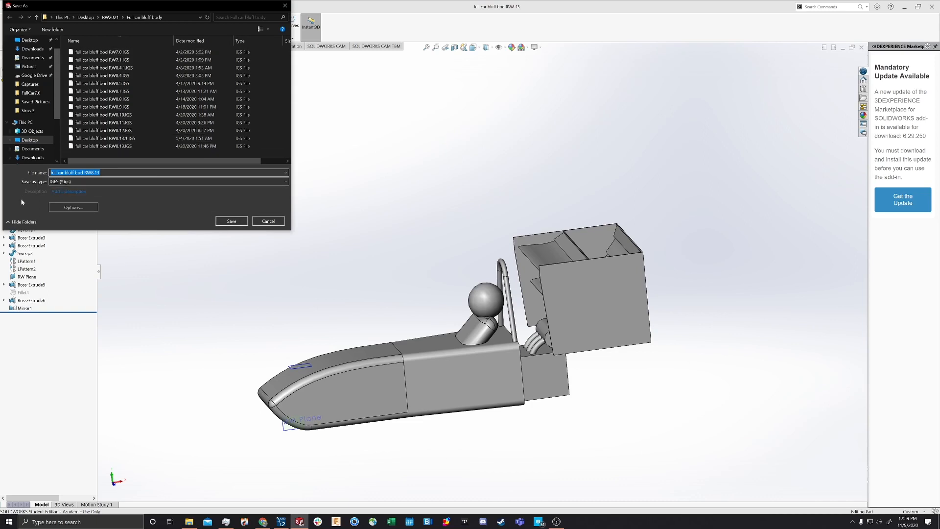
scroll(32, 155, down, 1)
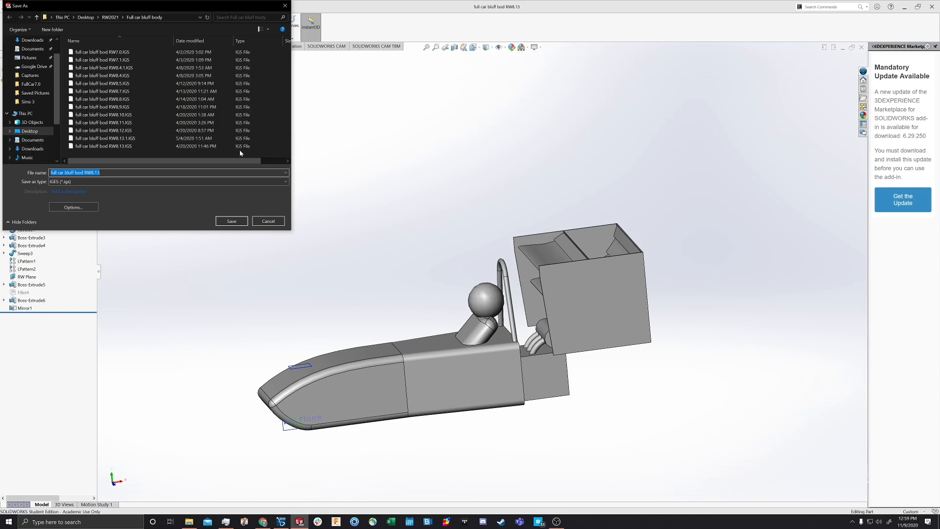
click(274, 224)
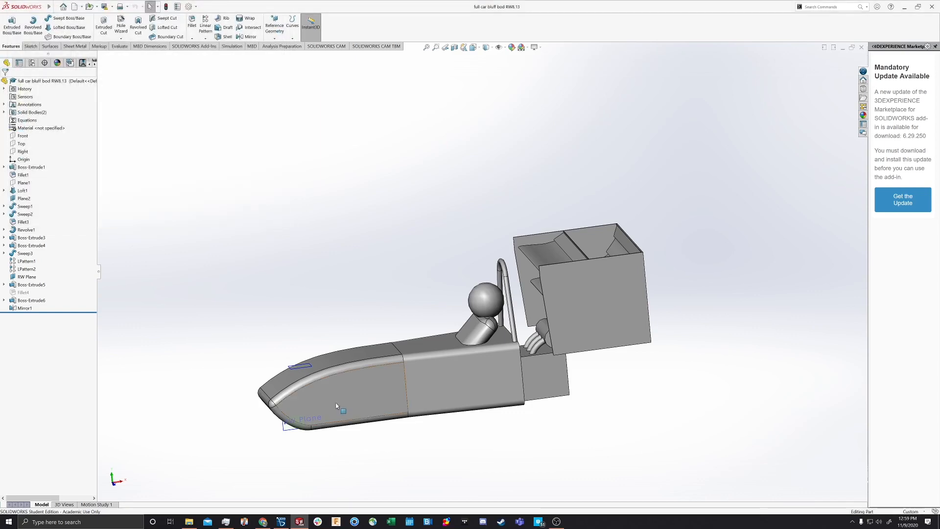
Switch to Simcenter STAR-CCM+ and close the RW8.13 - DEMO simulation without saving it
click(281, 521)
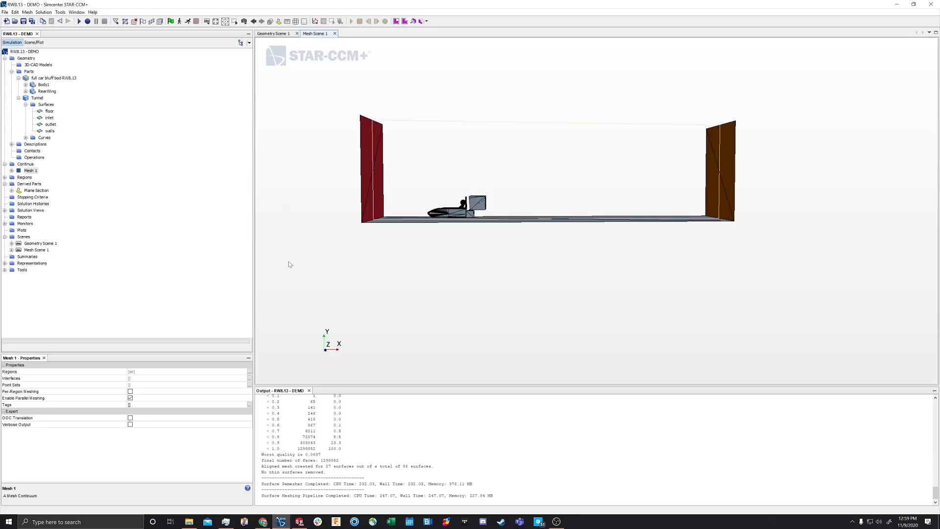
click(37, 33)
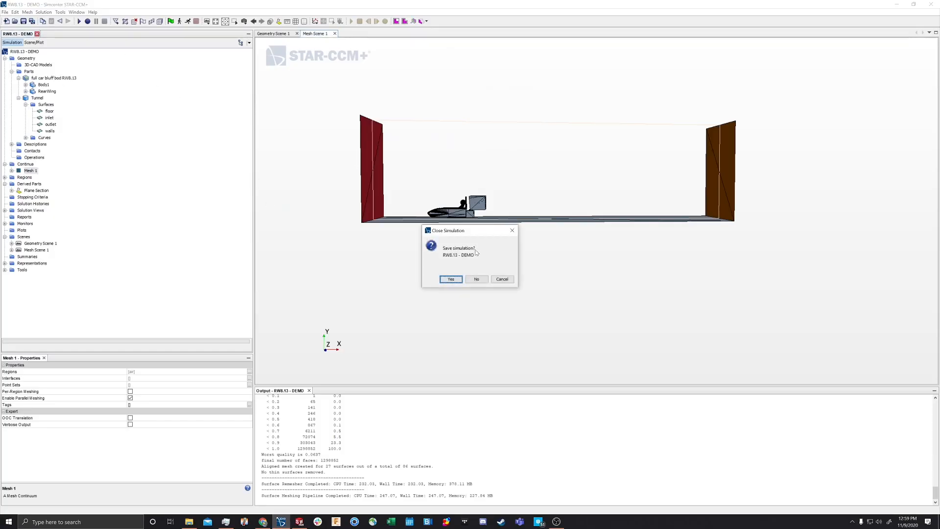
click(474, 279)
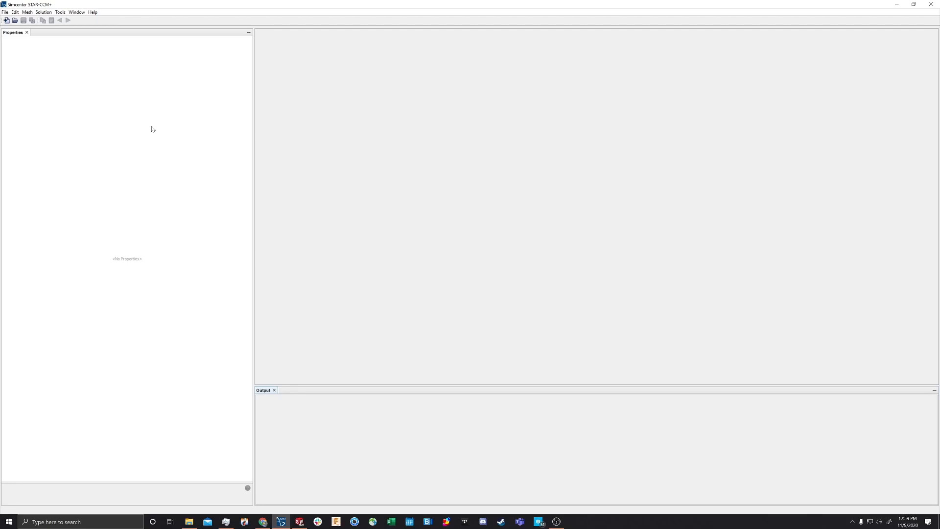
Create a new simulation parallel on the local host with 16 compute processes, using the Power Session and Power on Demand licences
click(5, 13)
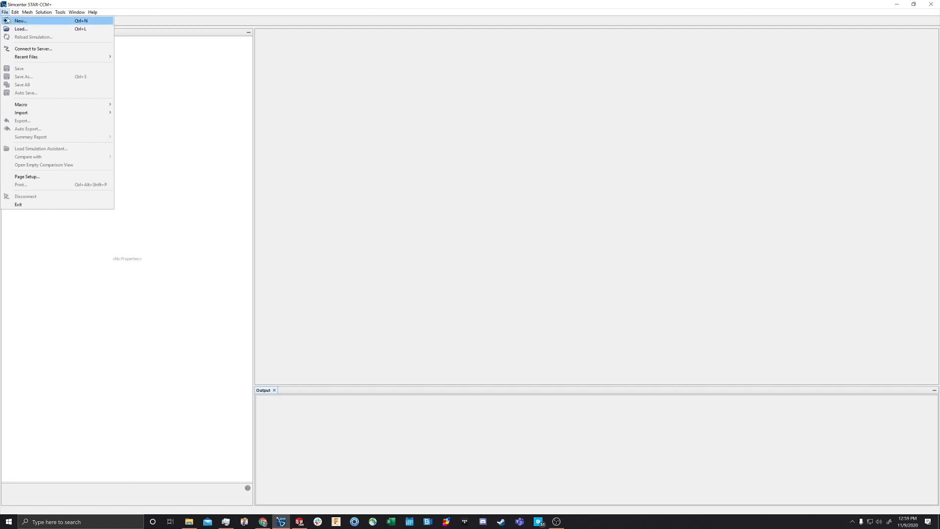
click(11, 22)
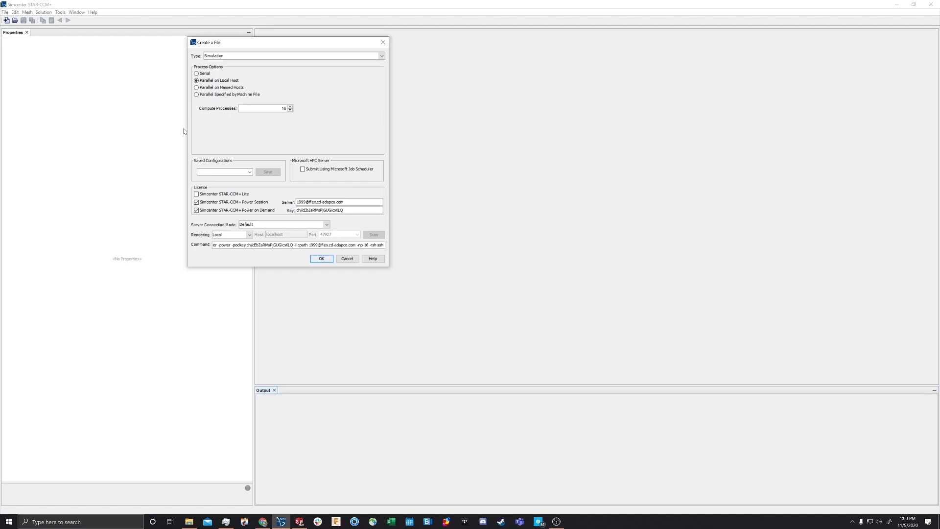
double_click(283, 108)
click(283, 108)
click(196, 211)
click(196, 210)
click(196, 201)
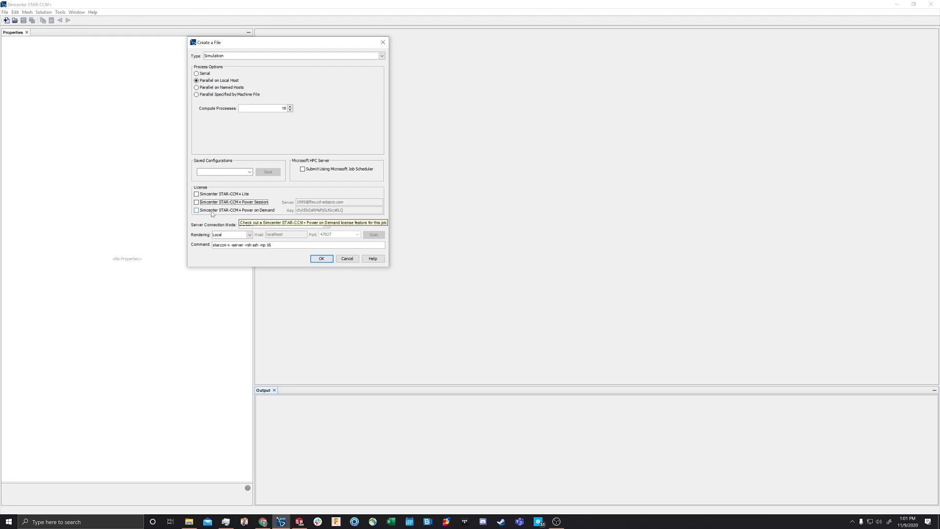
click(197, 211)
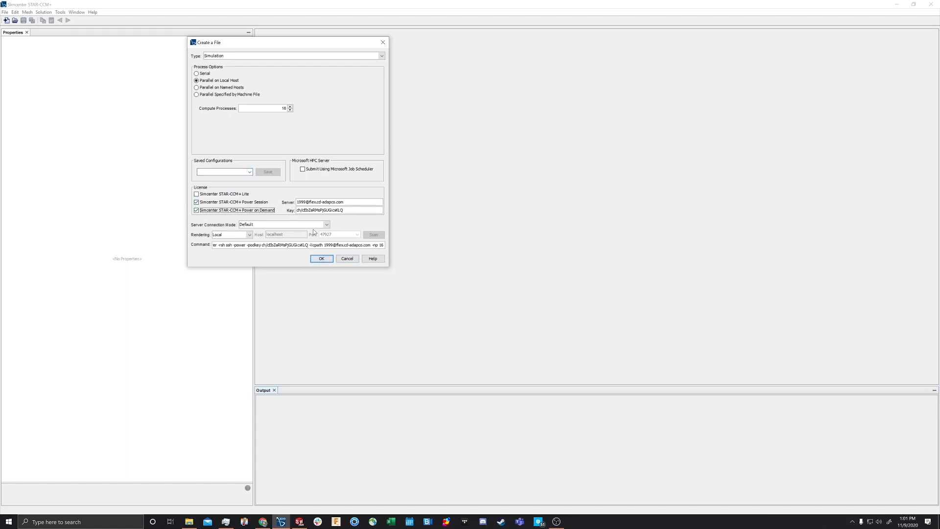
click(322, 260)
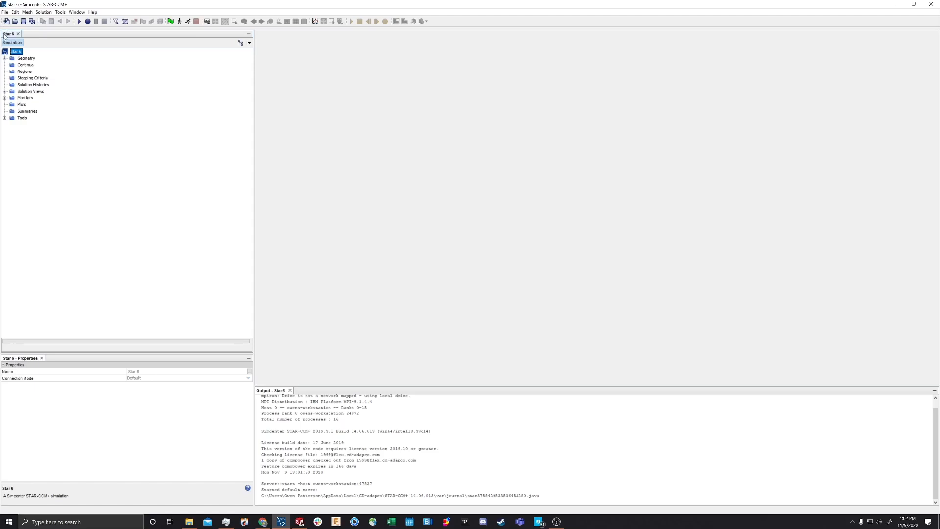
click(4, 11)
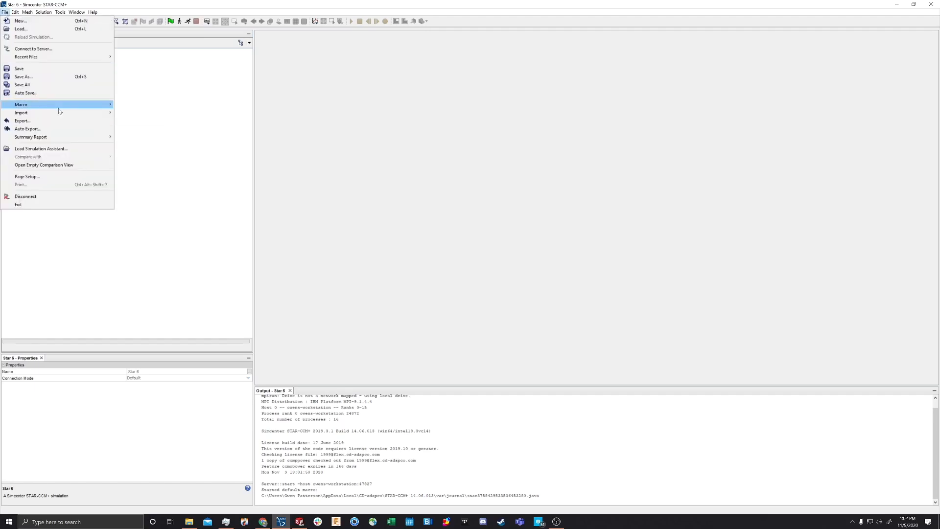
mouse_move(74, 117)
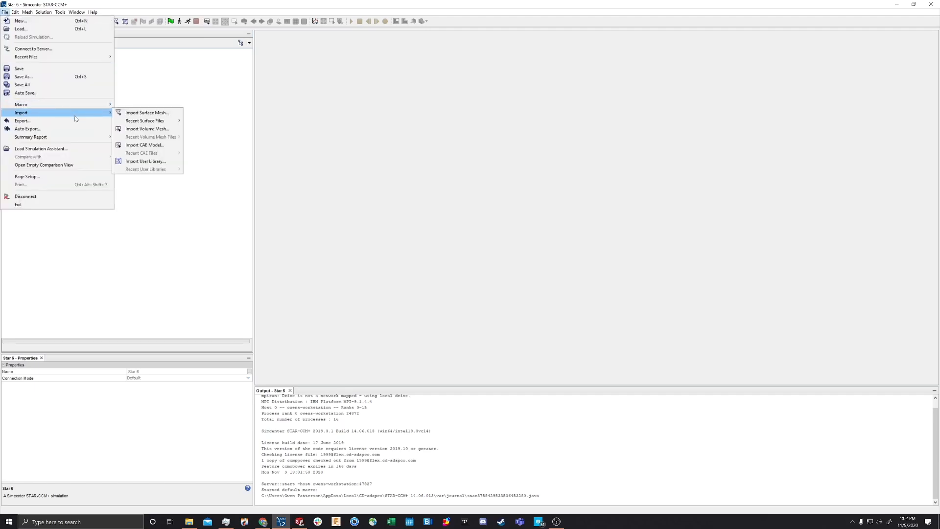
click(160, 147)
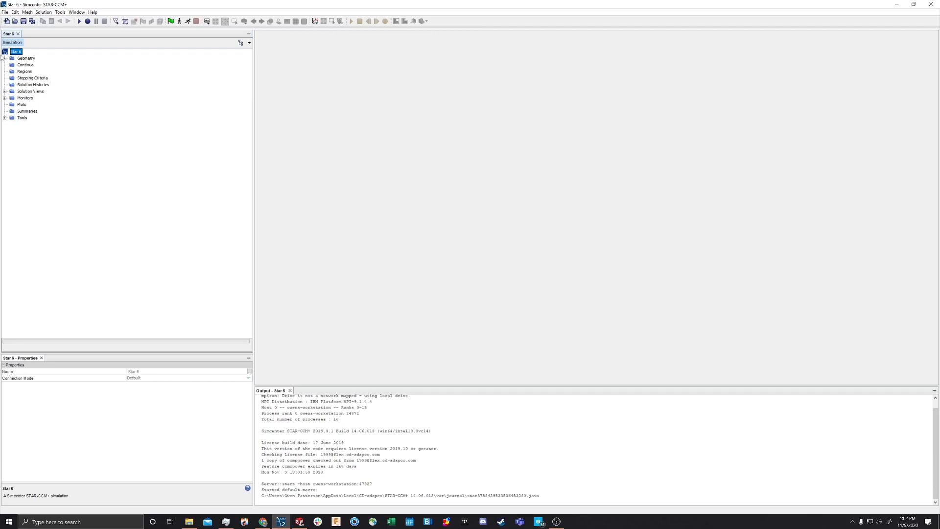
click(4, 13)
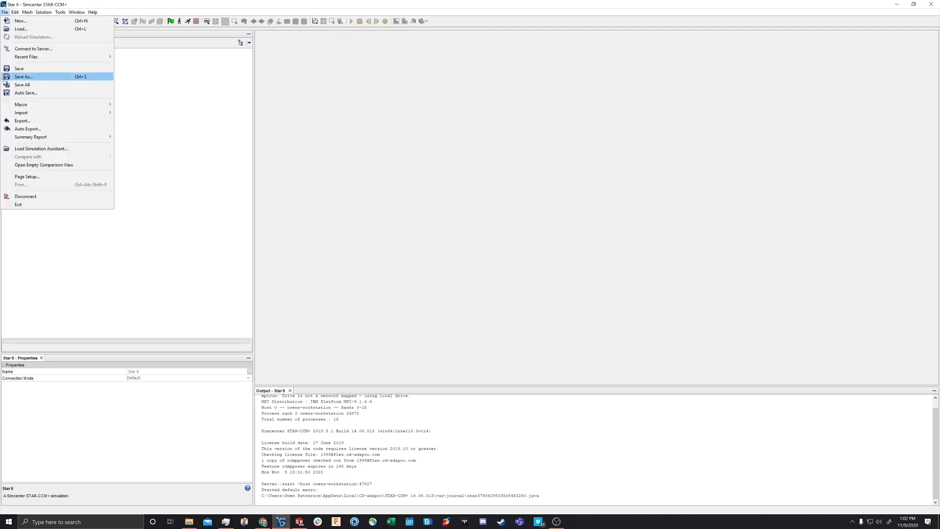
mouse_move(48, 114)
click(118, 114)
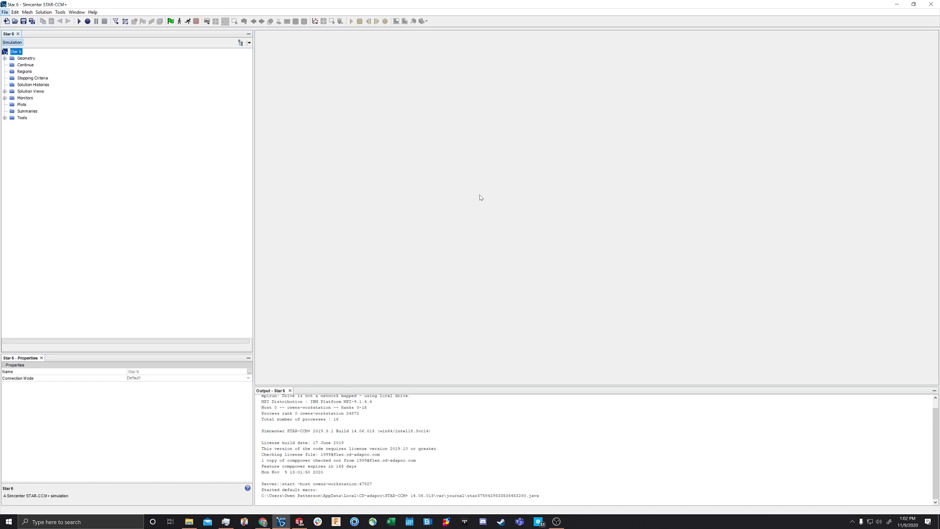
Import the surface file full car bluff bod RW8.13.IGS as a new part with the default IGES import options
click(116, 21)
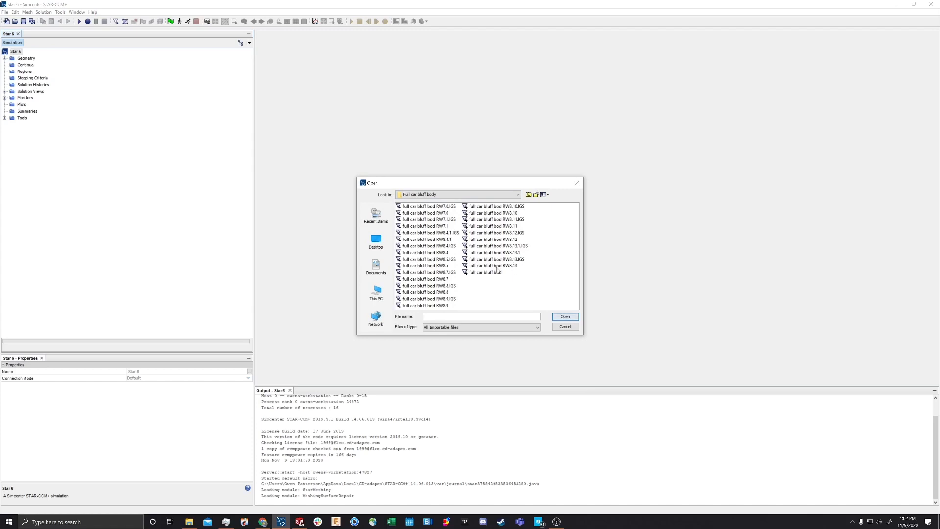
click(512, 260)
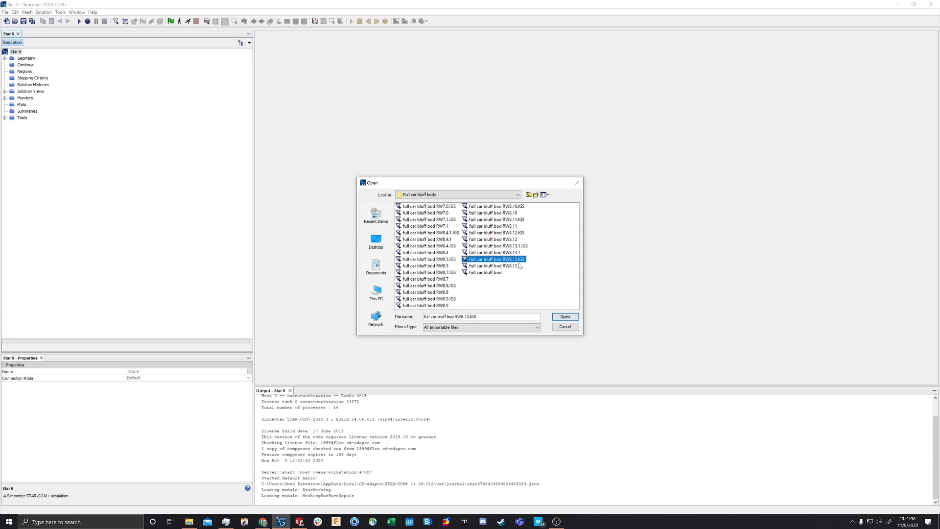
click(563, 316)
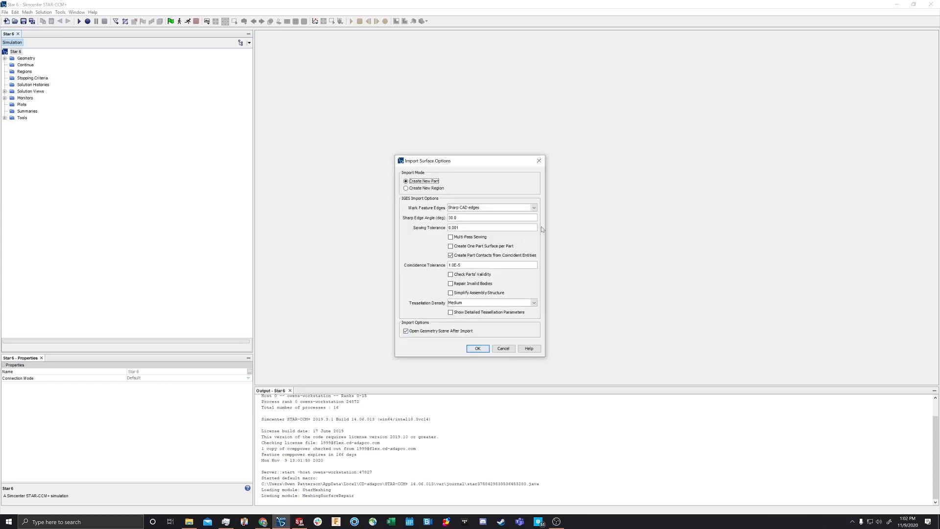
click(478, 348)
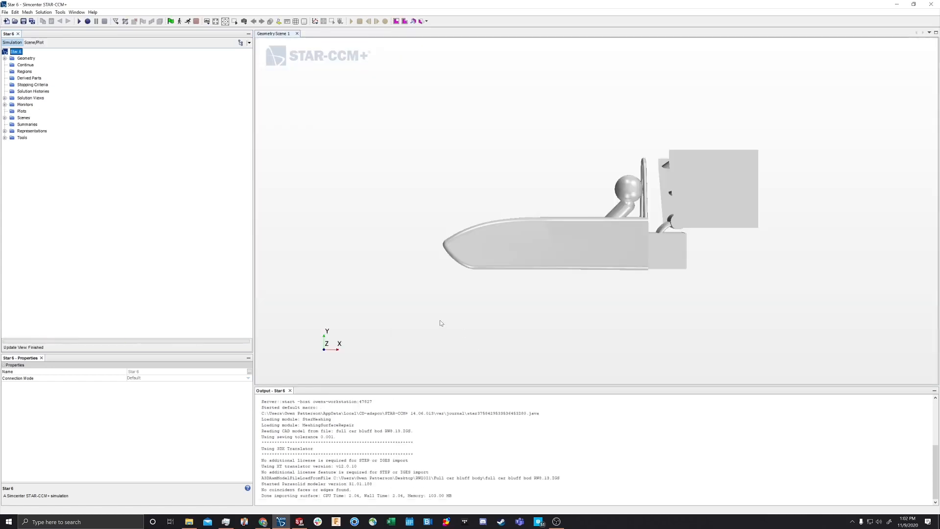
Inspect the imported car geometry from several angles and expand the geometry tree down to its parts
drag(399, 210, 442, 200)
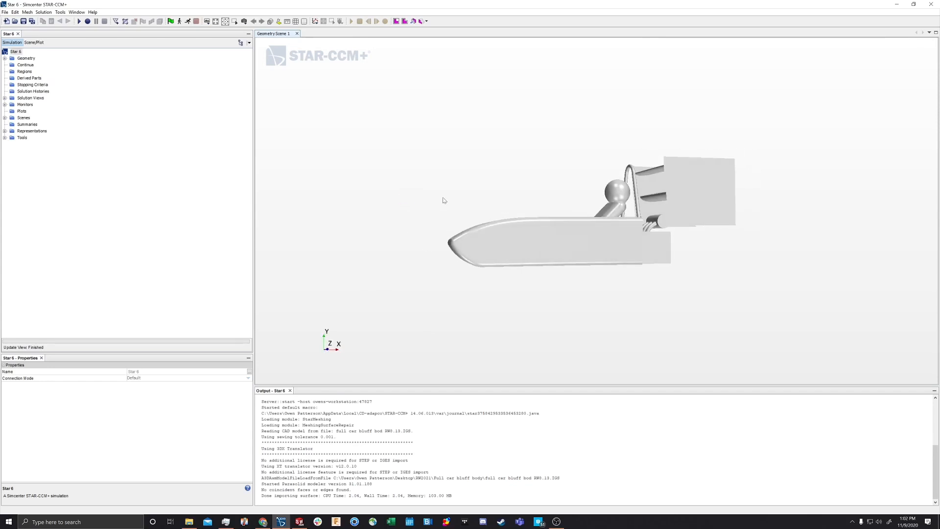
mouse_move(411, 228)
mouse_down()
mouse_move(417, 216)
mouse_move(414, 230)
mouse_up()
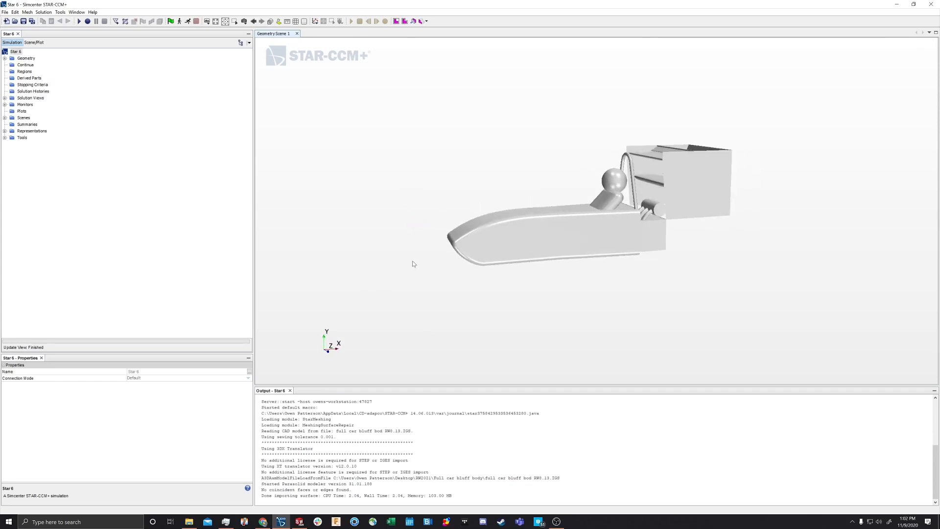
click(5, 59)
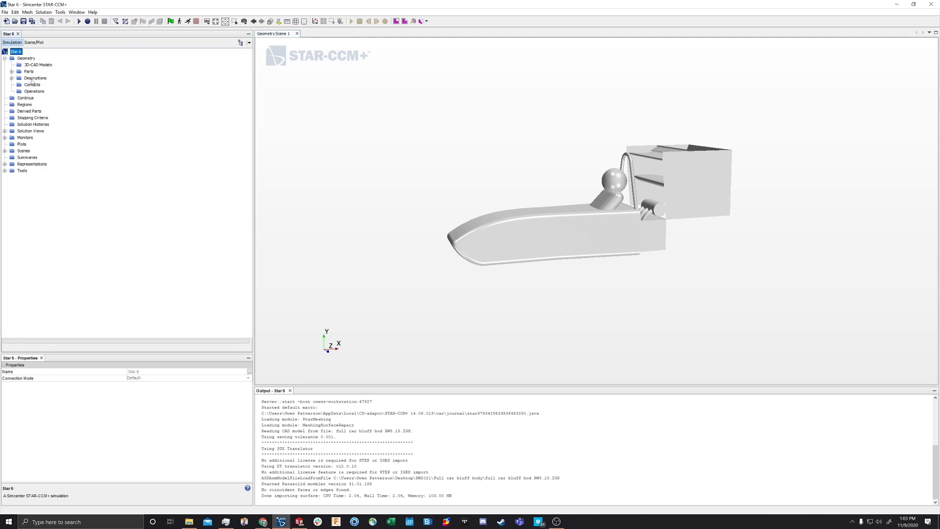
click(25, 74)
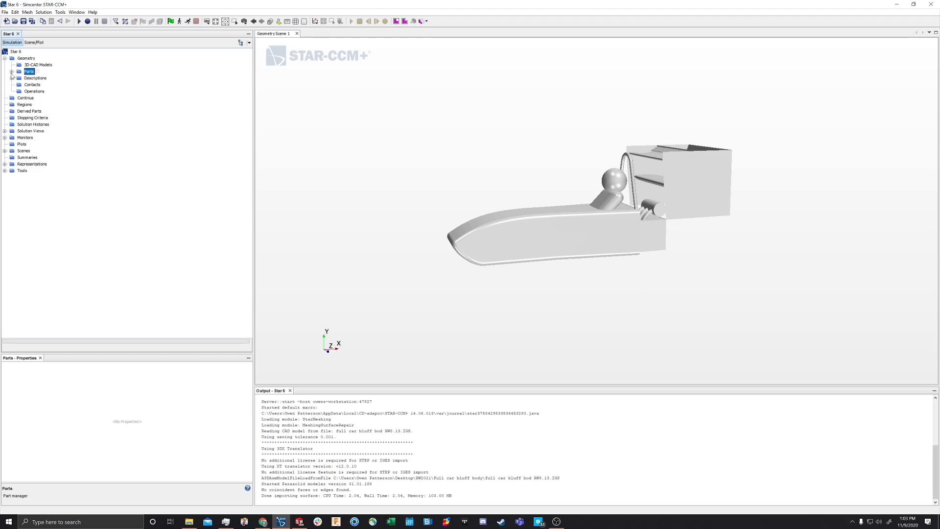
click(11, 71)
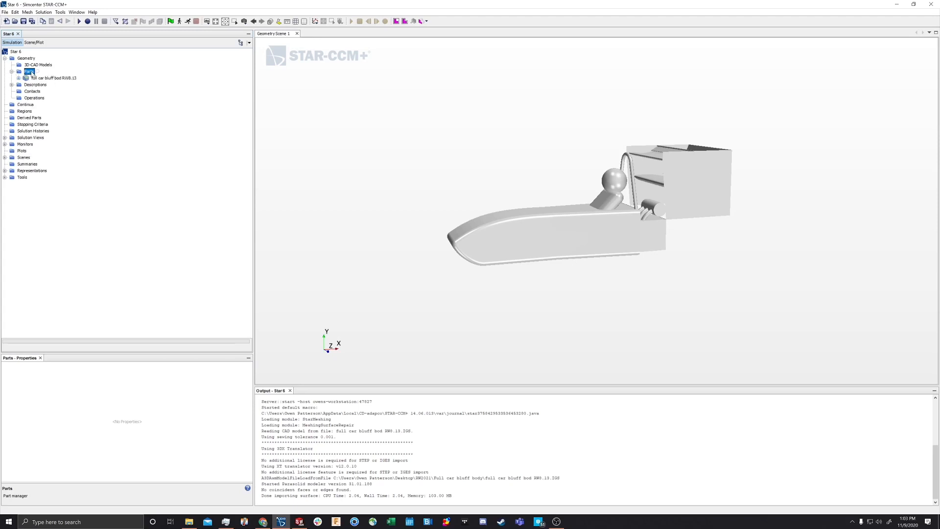
right_click(29, 72)
mouse_move(35, 85)
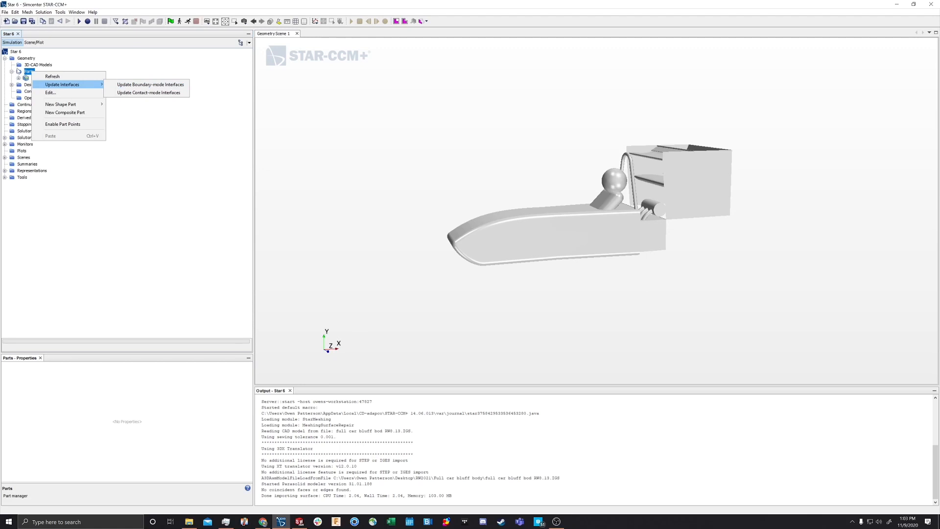
click(17, 72)
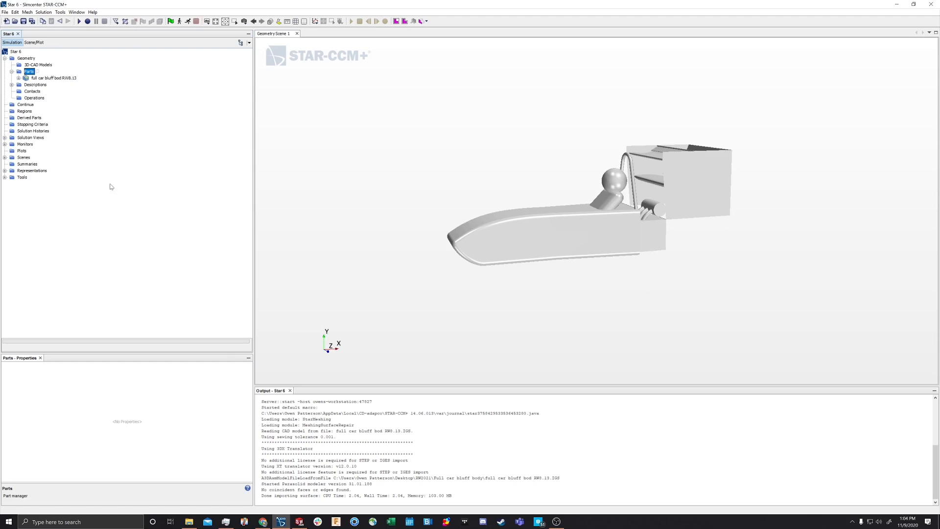
Start a new block shape part under Parts and set its Corner 1 X coordinate to -3 m
right_click(29, 73)
mouse_move(74, 104)
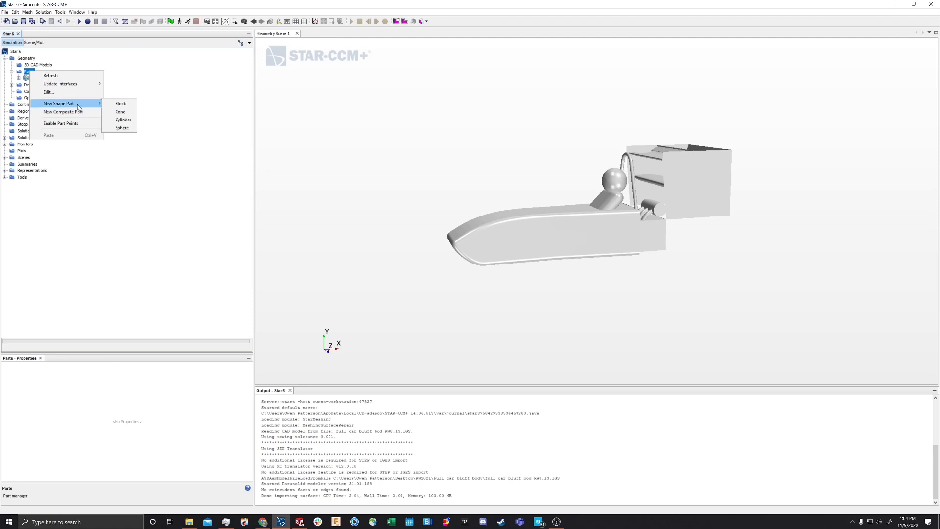
click(113, 106)
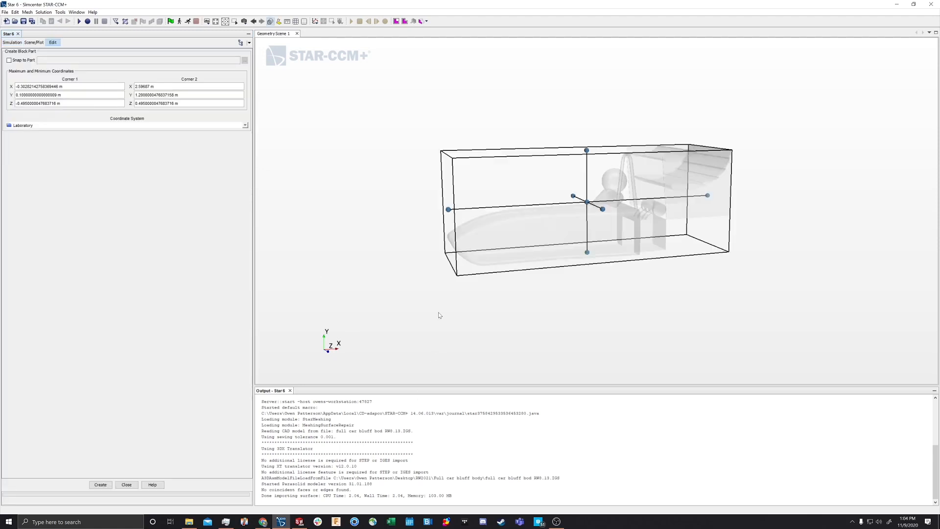
mouse_move(446, 302)
mouse_down()
mouse_move(431, 281)
mouse_move(374, 278)
mouse_move(419, 324)
mouse_move(304, 306)
mouse_move(378, 319)
mouse_move(475, 309)
mouse_up()
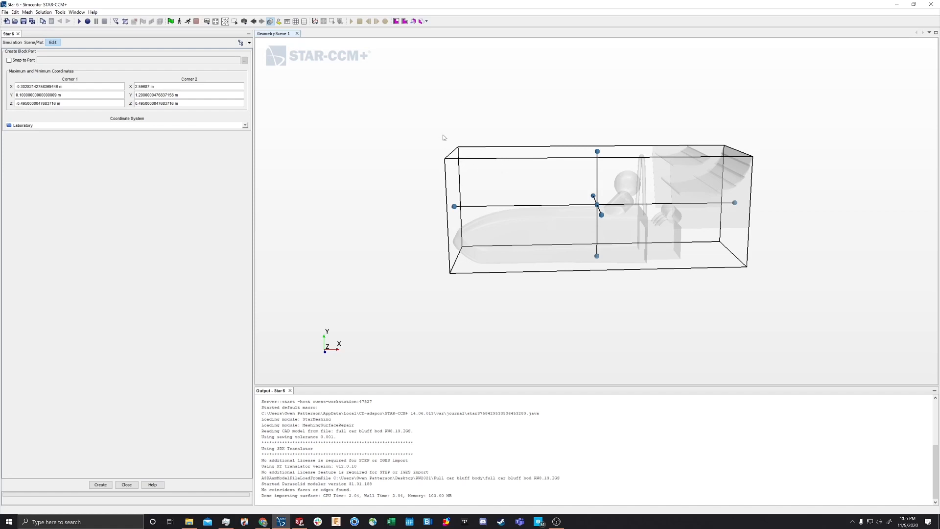
click(41, 87)
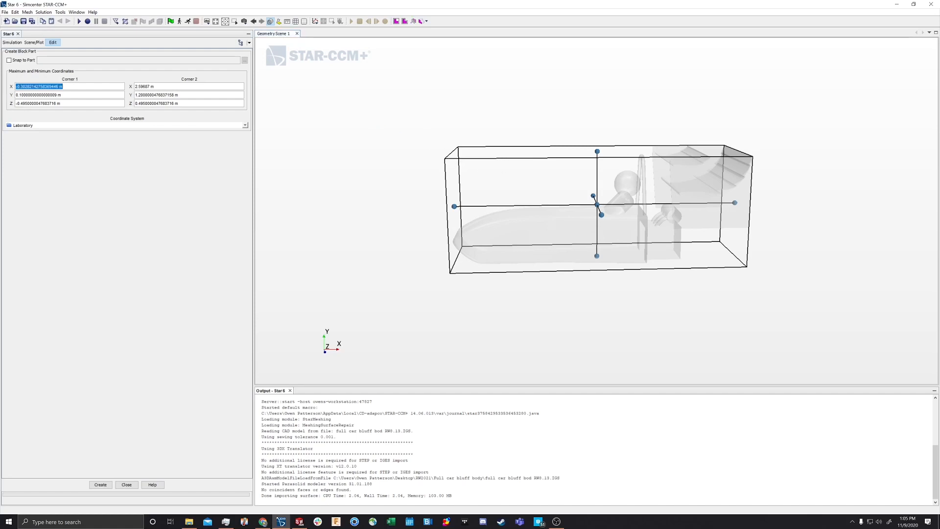
key(Return)
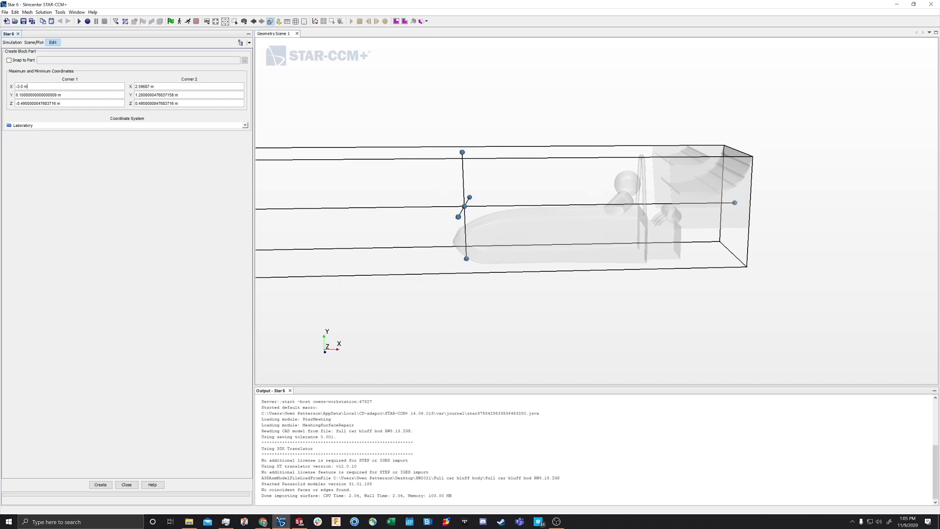
Set the block's Corner 2 X coordinate to 15 m
scroll(509, 233, down, 5)
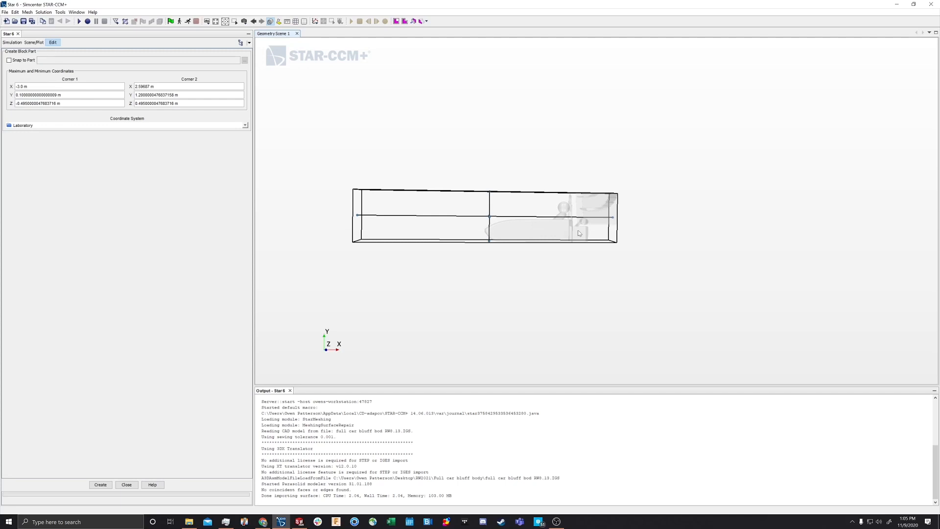
click(144, 86)
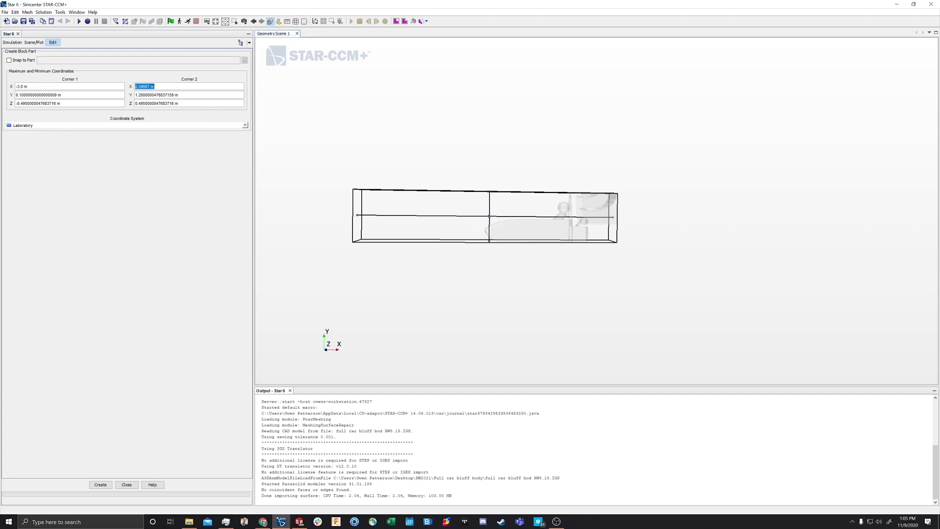
text(15)
key(Return)
scroll(540, 252, down, 2)
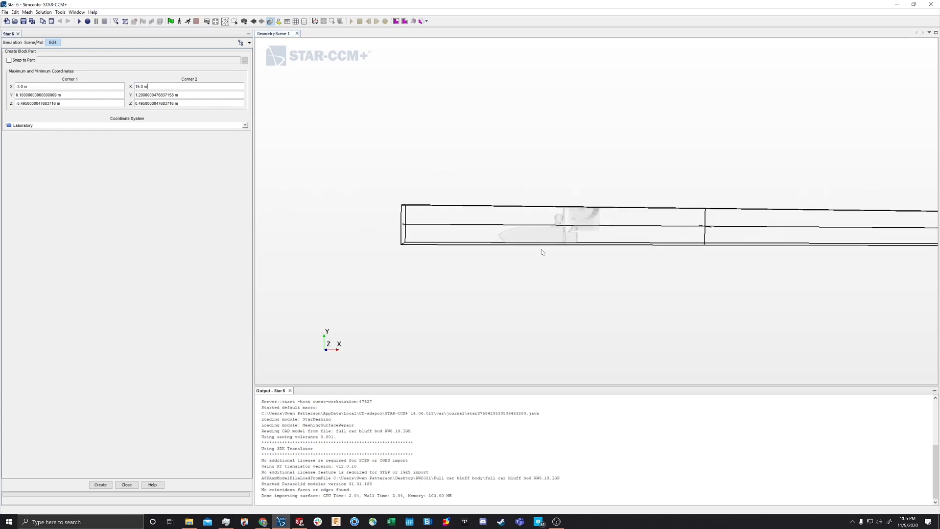
scroll(541, 251, down, 3)
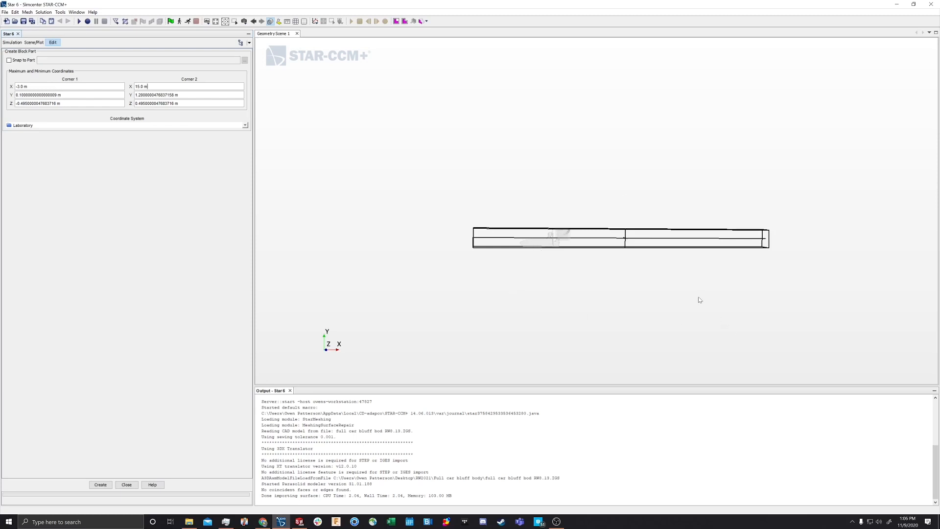
Set the block's Corner 1 Y coordinate to 0 m
mouse_move(699, 300)
mouse_down()
mouse_move(592, 309)
mouse_move(665, 284)
mouse_up()
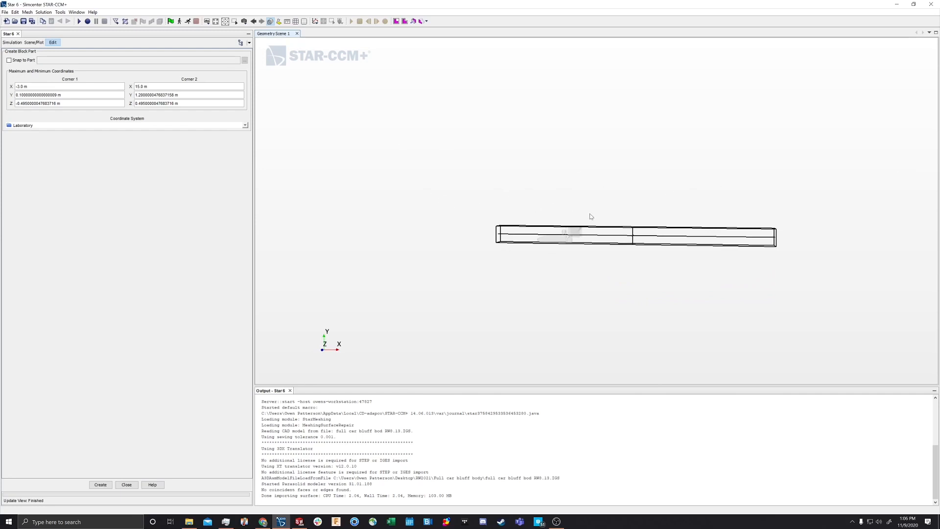
drag(568, 203, 588, 197)
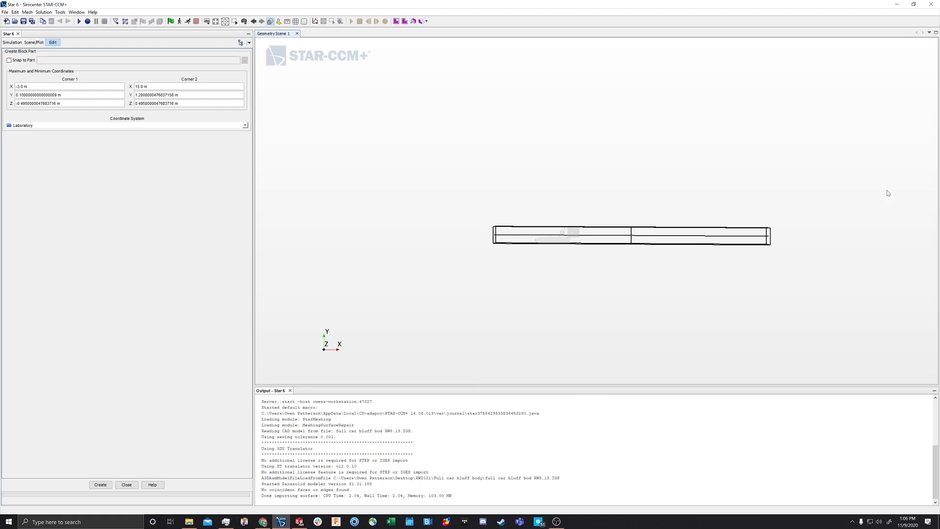
drag(674, 295, 684, 290)
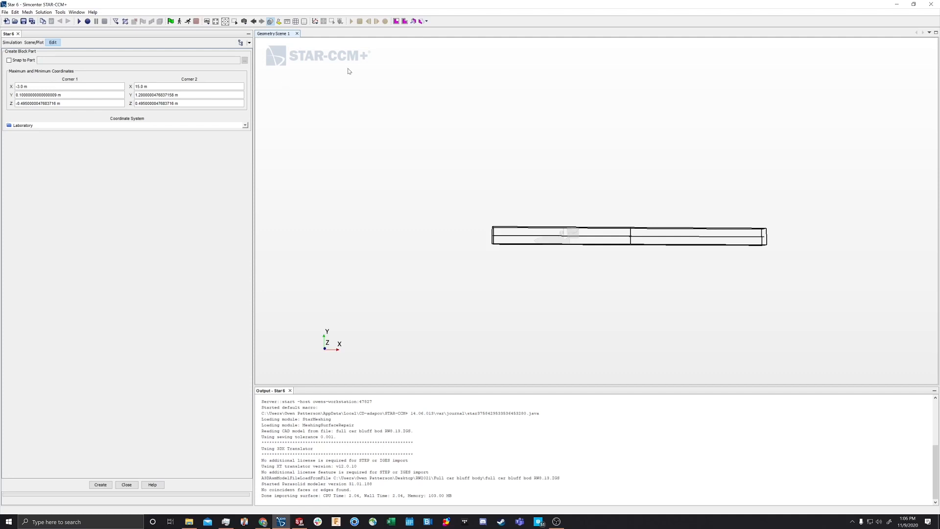
scroll(599, 296, down, 1)
click(63, 95)
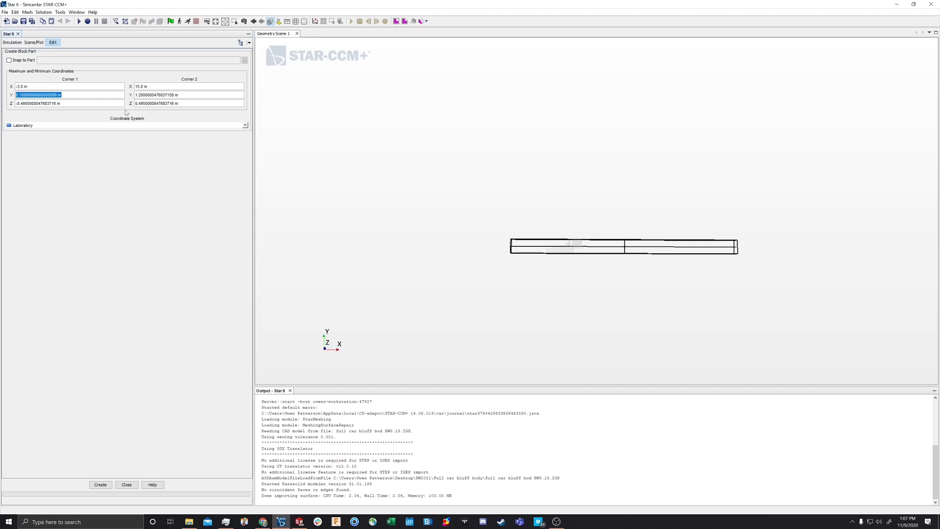
text(0)
key(Return)
Check the gap between the car and the block's floor, and set the Corner 2 Y coordinate to 5 m
scroll(556, 255, up, 6)
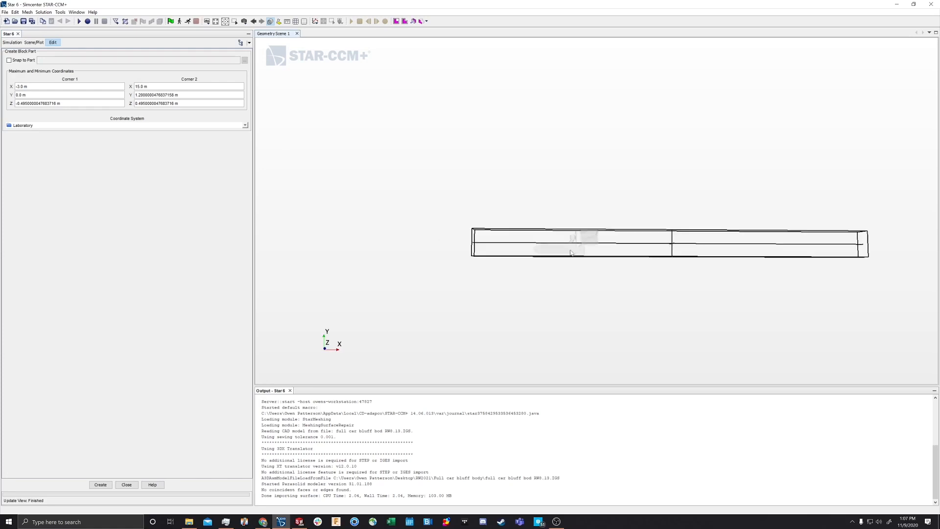
scroll(564, 295, up, 4)
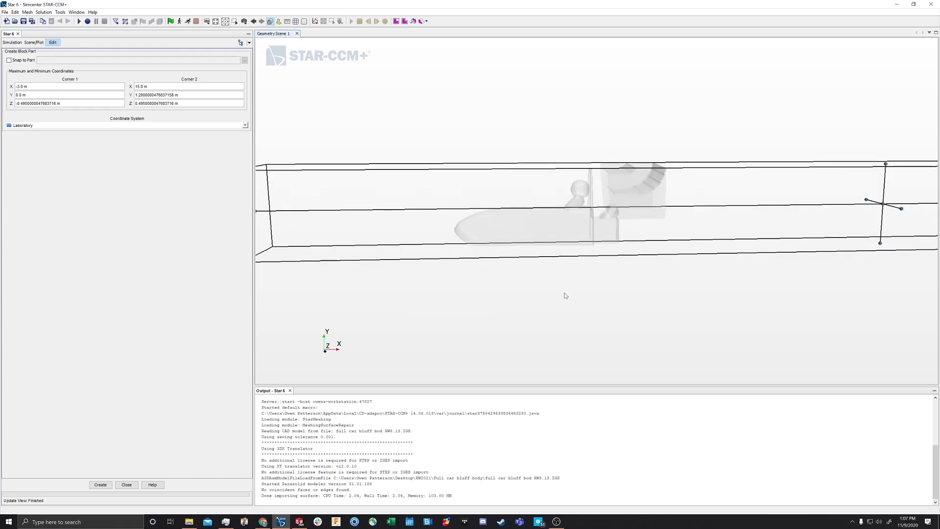
drag(666, 309, 617, 280)
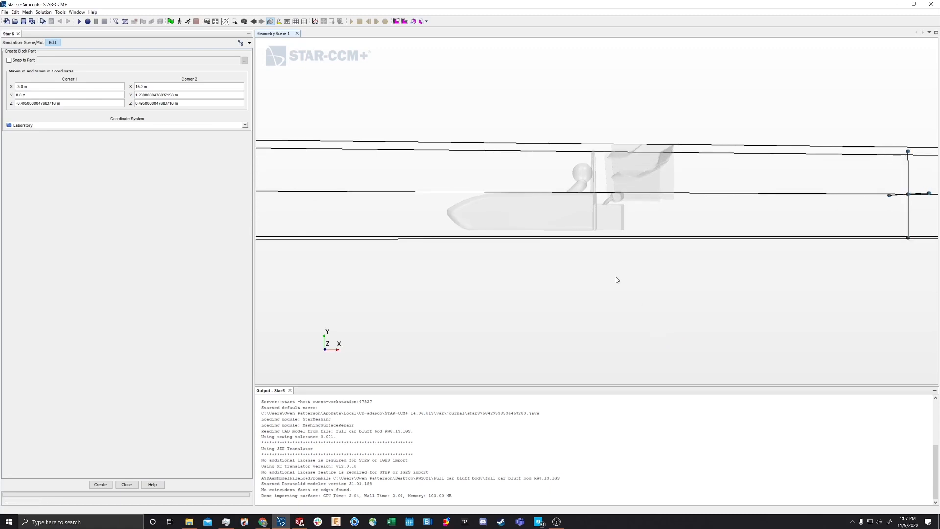
scroll(616, 280, down, 2)
scroll(617, 280, up, 3)
drag(616, 280, 372, 274)
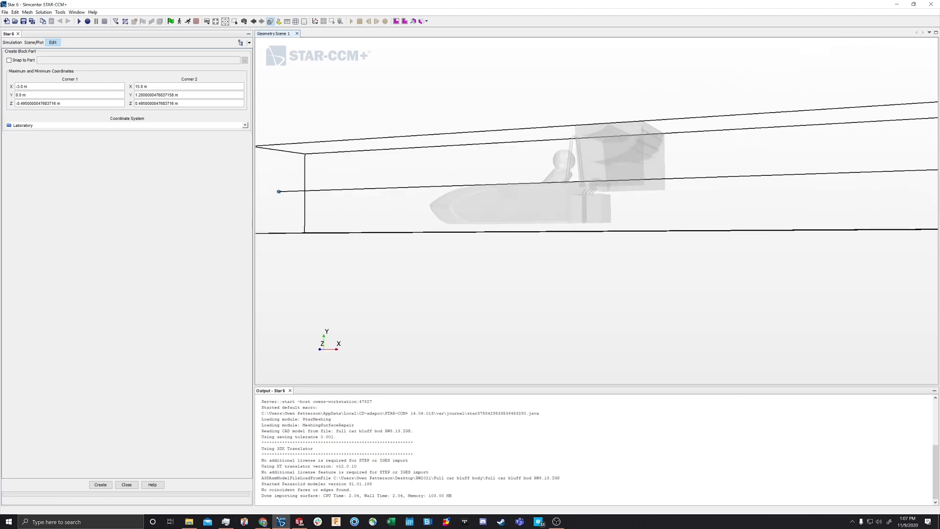
click(161, 95)
text(5)
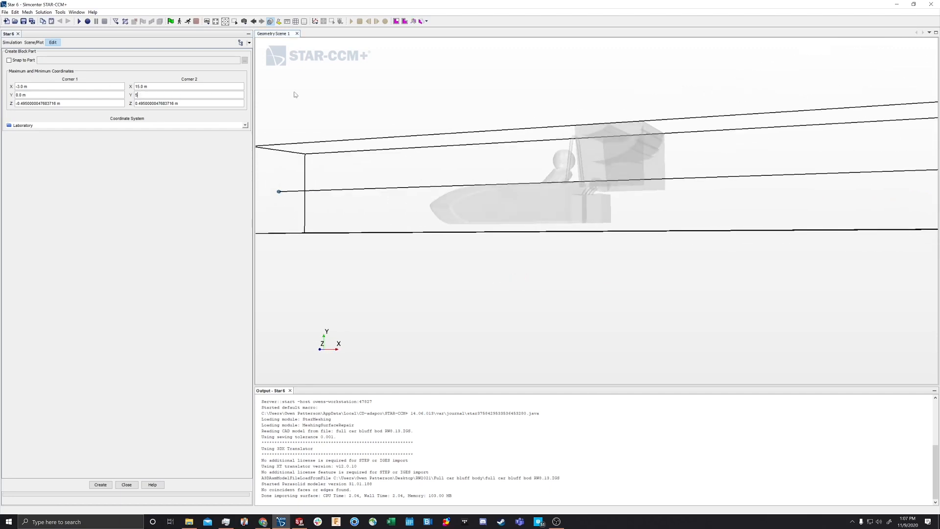
key(Return)
Set the block's Z coordinates to -2.5 m at Corner 1 and 2.5 m at Corner 2
scroll(444, 244, up, 4)
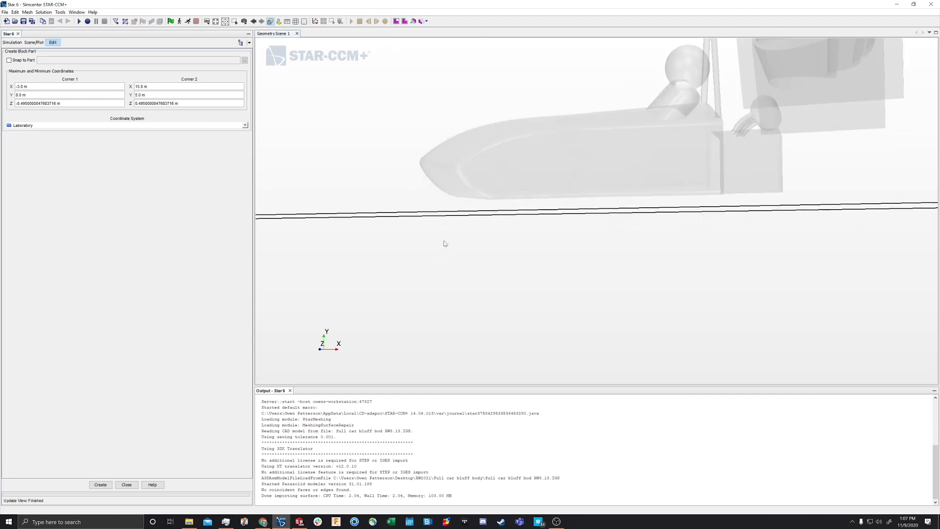
scroll(445, 237, down, 7)
mouse_move(431, 242)
mouse_down()
mouse_move(474, 262)
mouse_move(478, 250)
mouse_up()
scroll(473, 255, down, 7)
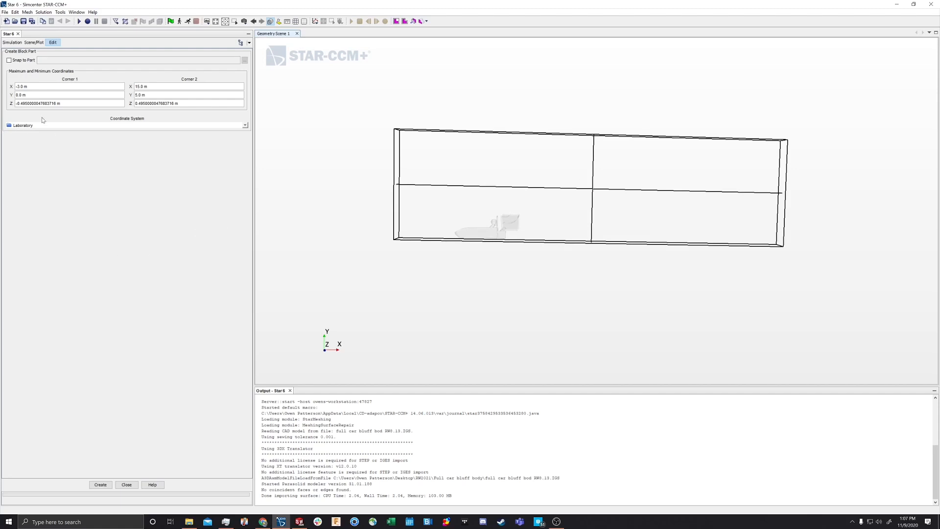
drag(364, 272, 612, 268)
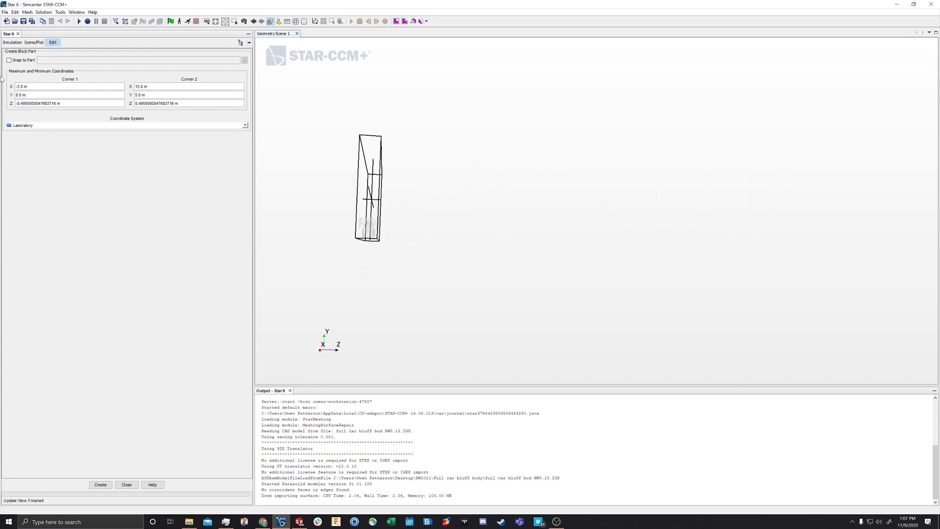
drag(63, 103, 15, 103)
text(-2.5)
click(135, 103)
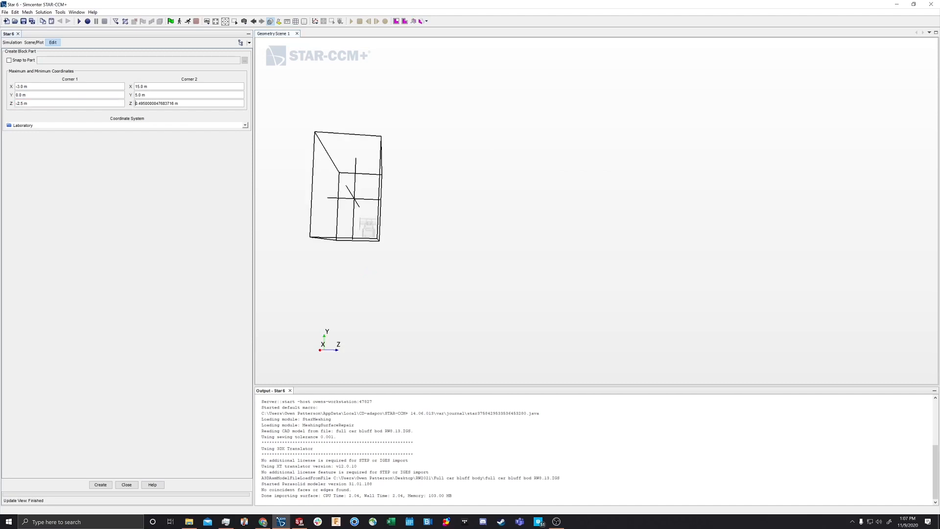
drag(175, 103, 136, 104)
text(2.5)
Examine the block outline around the car from several angles to check its width, height and the car's placement
drag(346, 273, 345, 285)
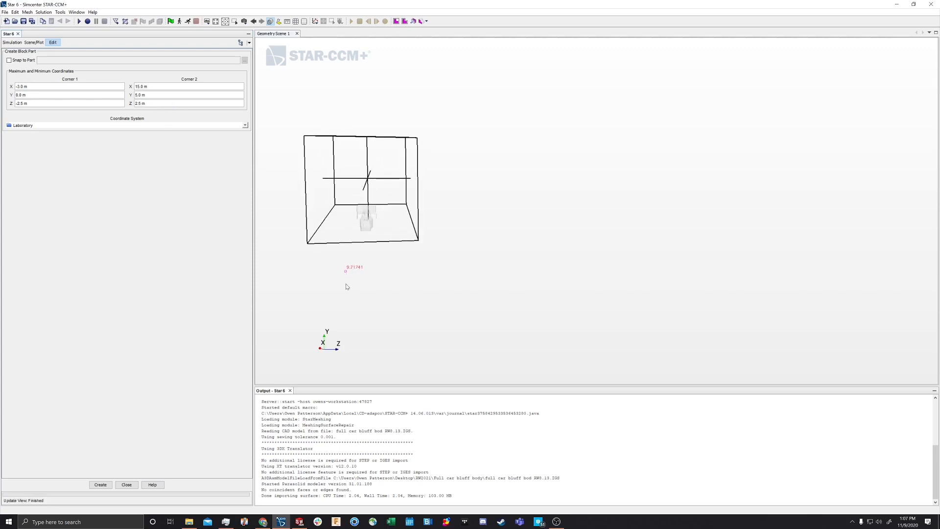
drag(427, 280, 446, 285)
scroll(394, 275, down, 2)
scroll(394, 276, up, 3)
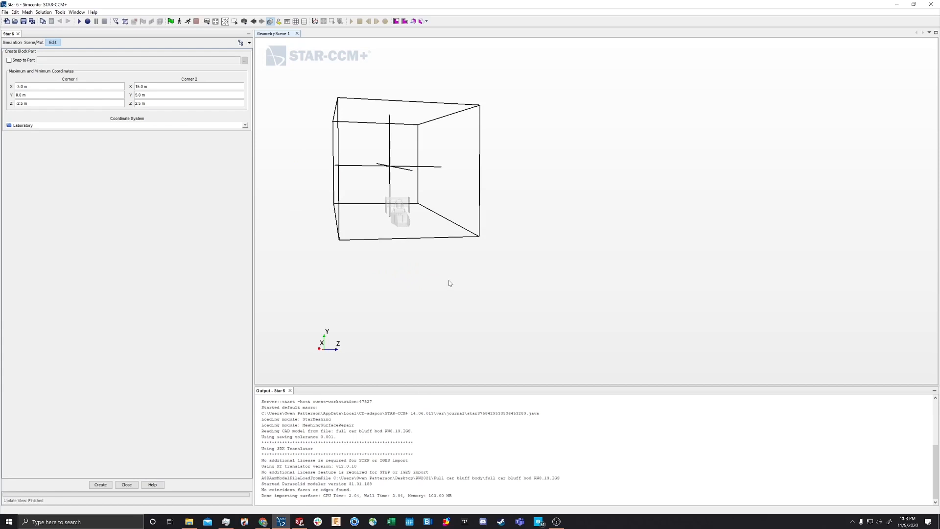
drag(447, 284, 428, 277)
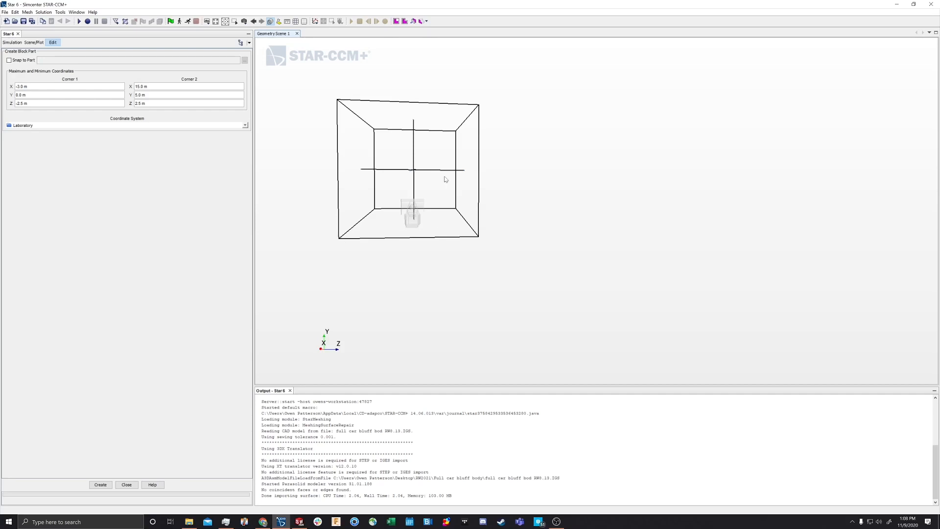
mouse_move(426, 286)
mouse_down()
mouse_move(429, 269)
mouse_move(426, 279)
mouse_up()
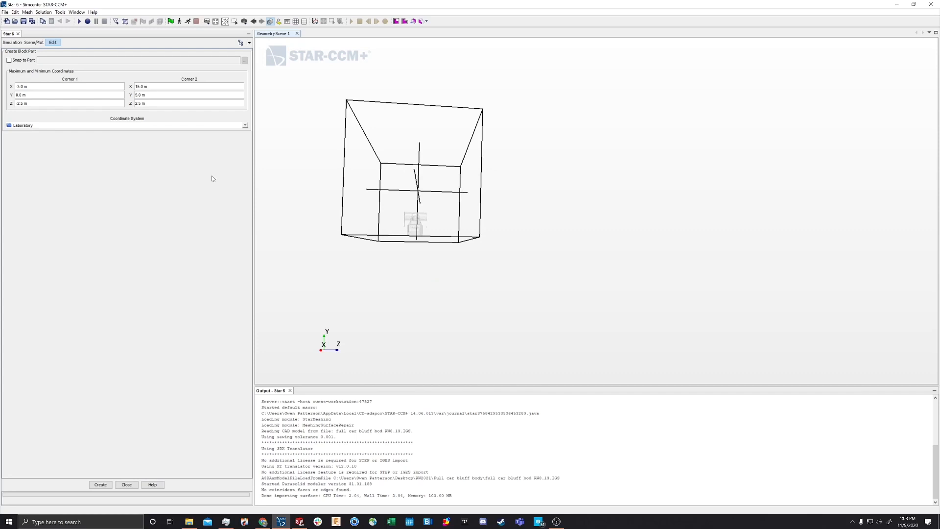
drag(338, 256, 353, 260)
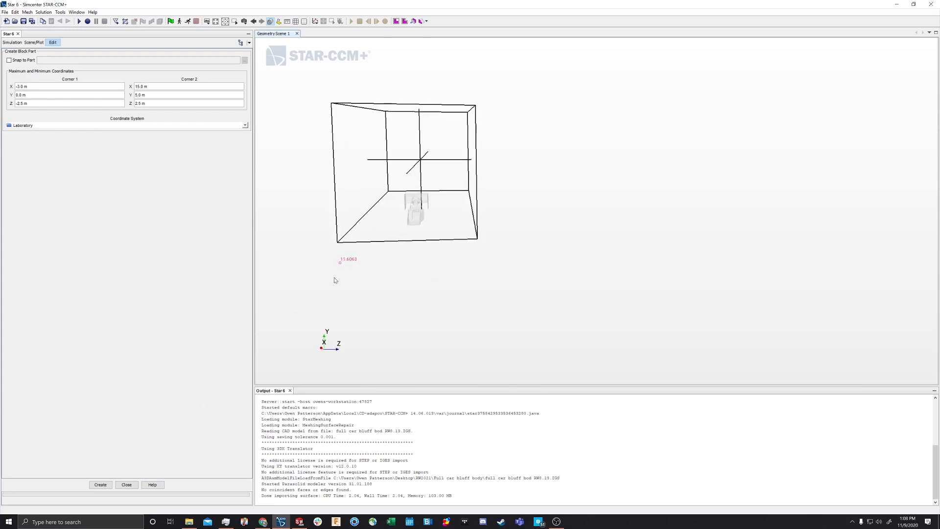
drag(411, 279, 419, 275)
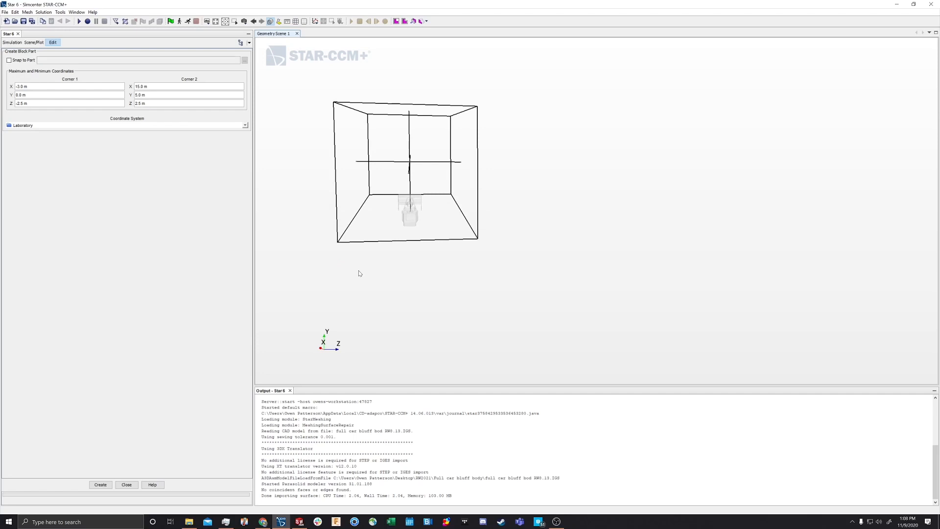
drag(314, 289, 344, 295)
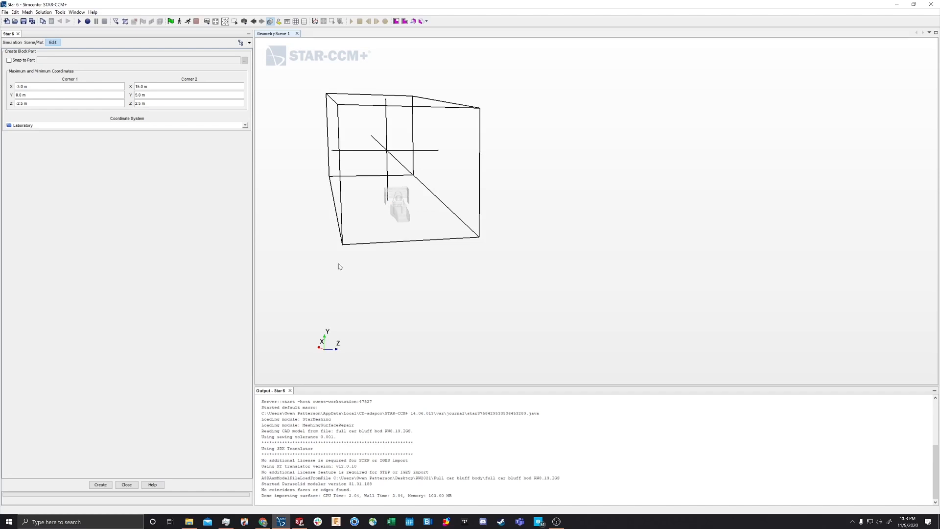
drag(340, 267, 338, 262)
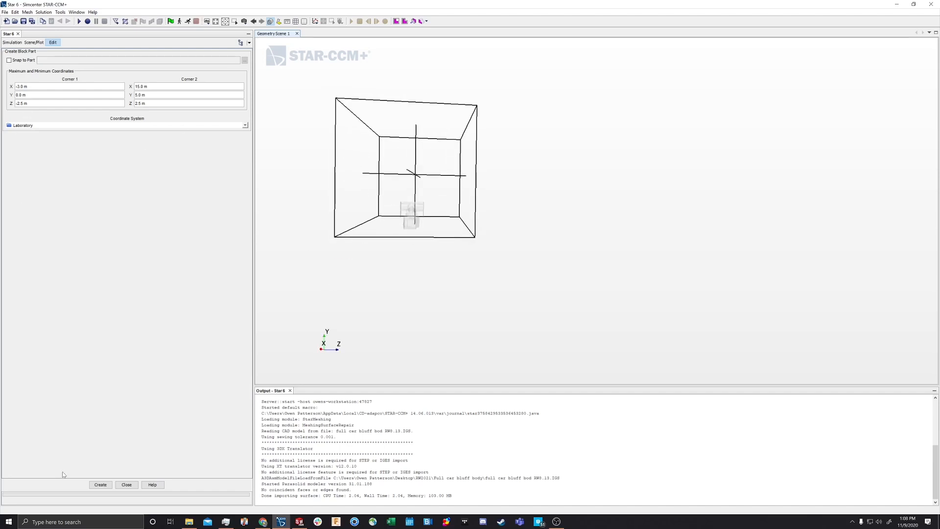
Create the block part, close its editor and look over the car in the geometry scene
click(101, 485)
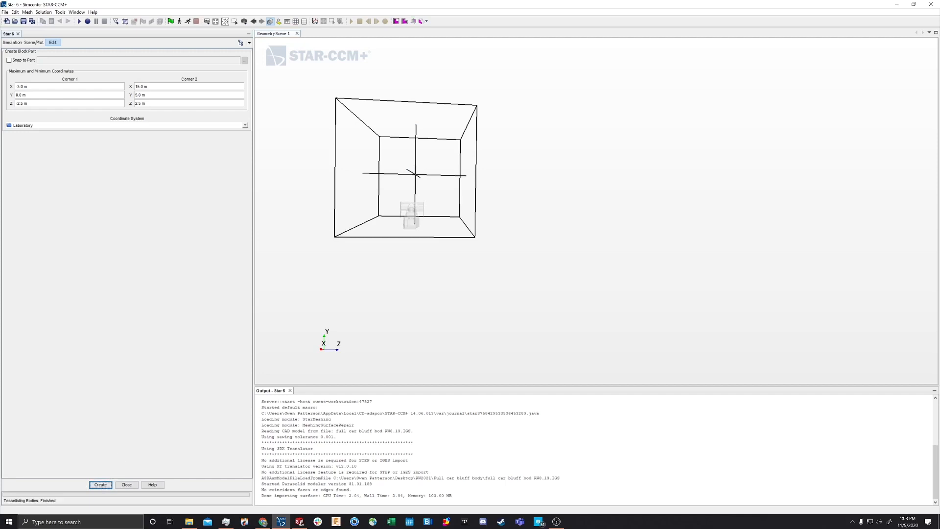
click(127, 484)
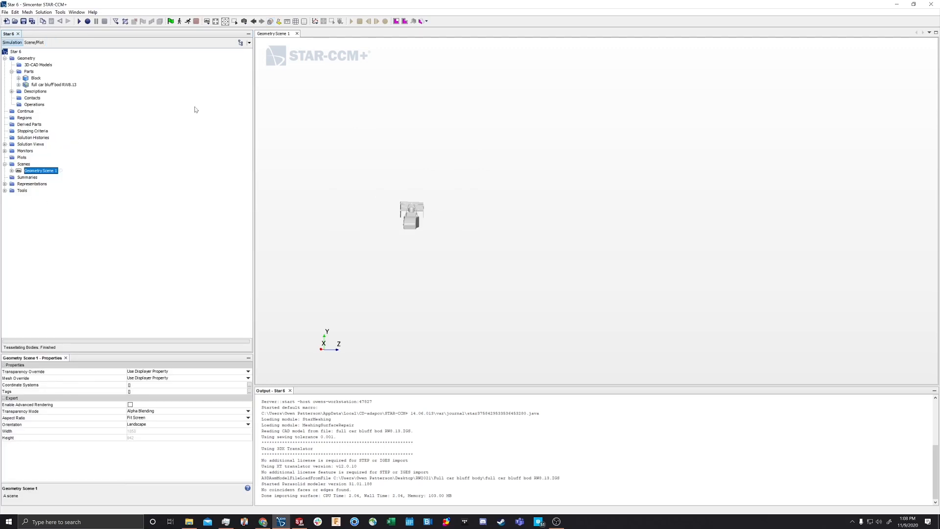
drag(434, 174, 317, 170)
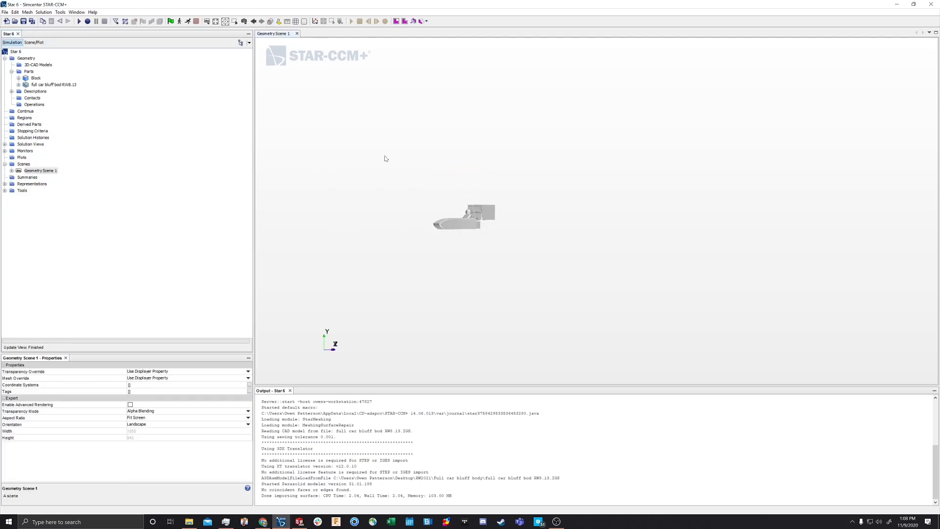
drag(384, 157, 368, 155)
drag(575, 168, 630, 195)
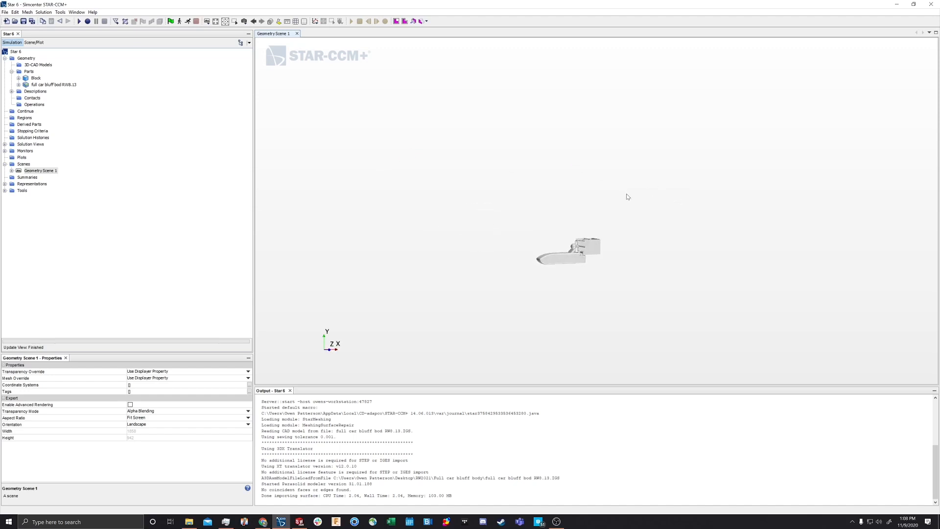
mouse_move(632, 214)
mouse_down()
mouse_move(549, 201)
mouse_move(575, 266)
mouse_move(632, 233)
mouse_move(524, 187)
mouse_move(591, 193)
mouse_move(613, 178)
mouse_up()
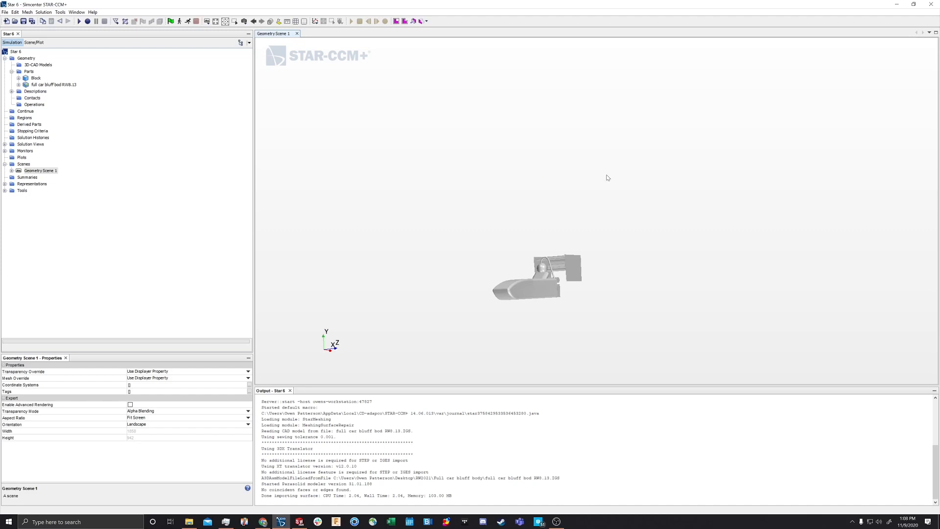
Examine the block around the car from several angles and expand its part down to the Block Surface
right_click(37, 78)
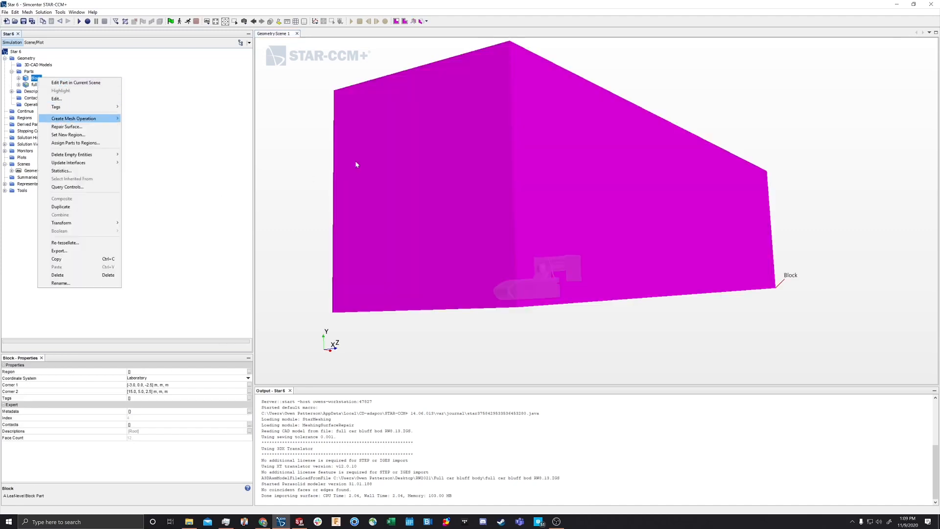
click(208, 83)
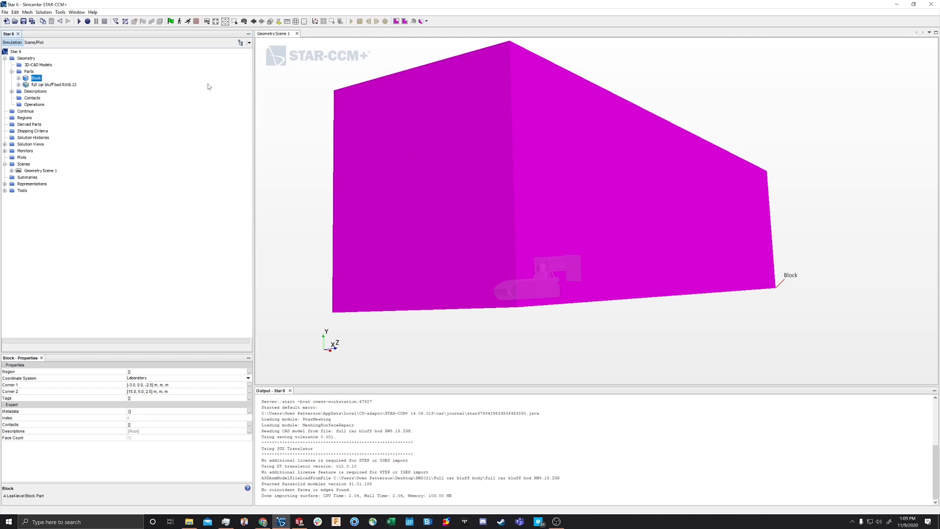
drag(286, 171, 348, 184)
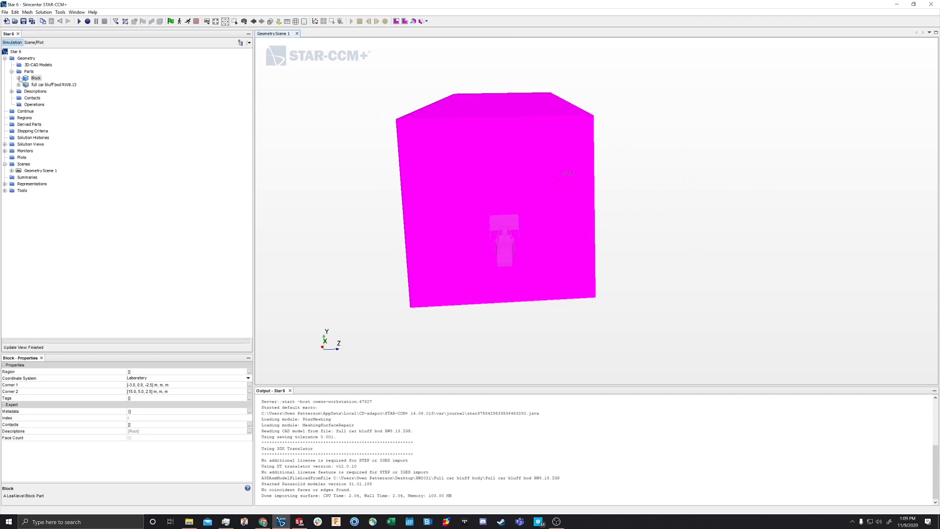
click(19, 78)
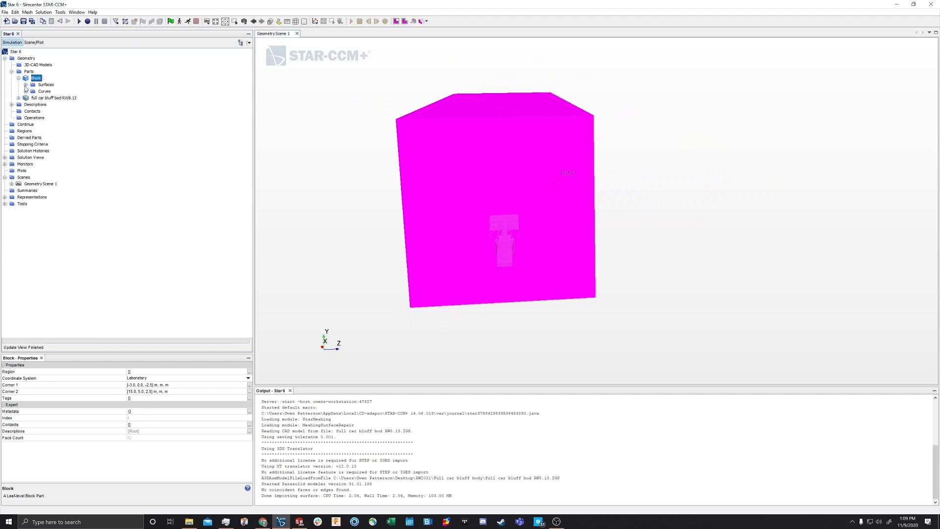
drag(331, 218, 366, 207)
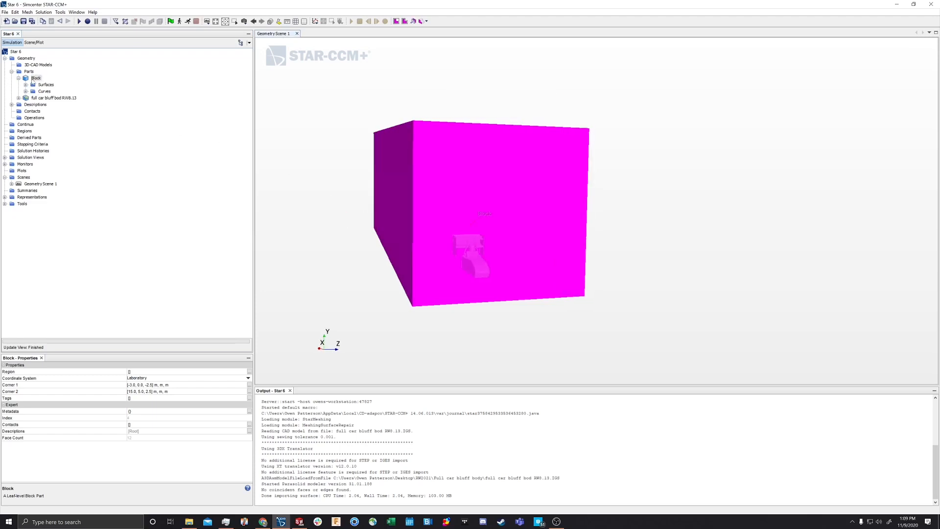
click(33, 79)
drag(331, 87, 411, 118)
click(25, 85)
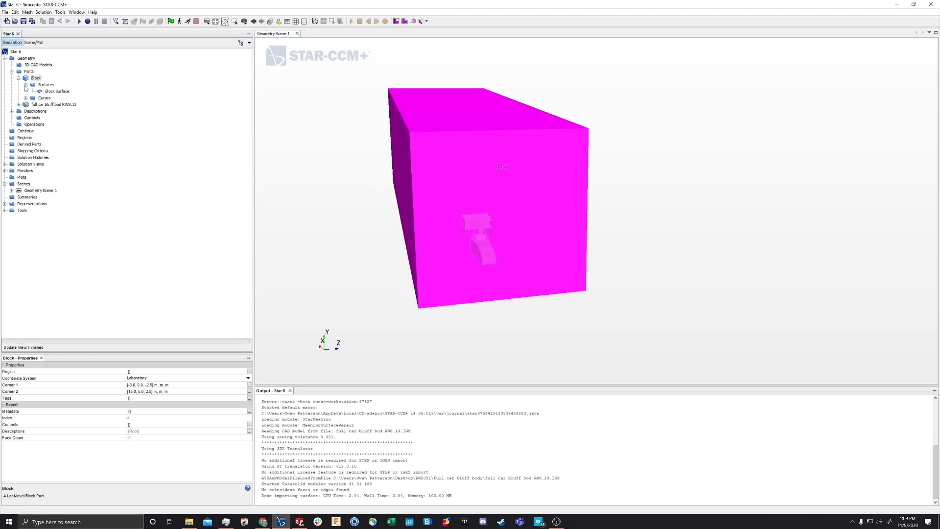
click(57, 91)
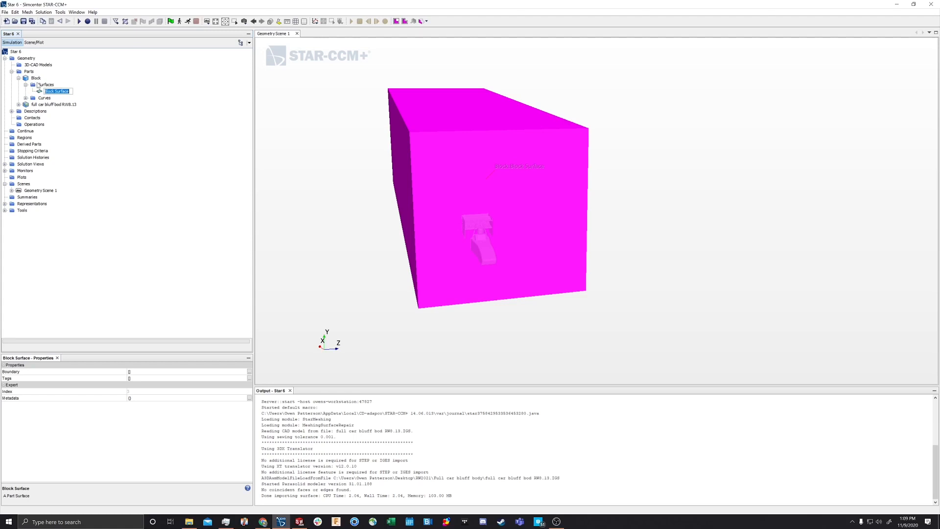
Start splitting the block part's Block Surface by patch
right_click(40, 80)
click(39, 82)
click(56, 92)
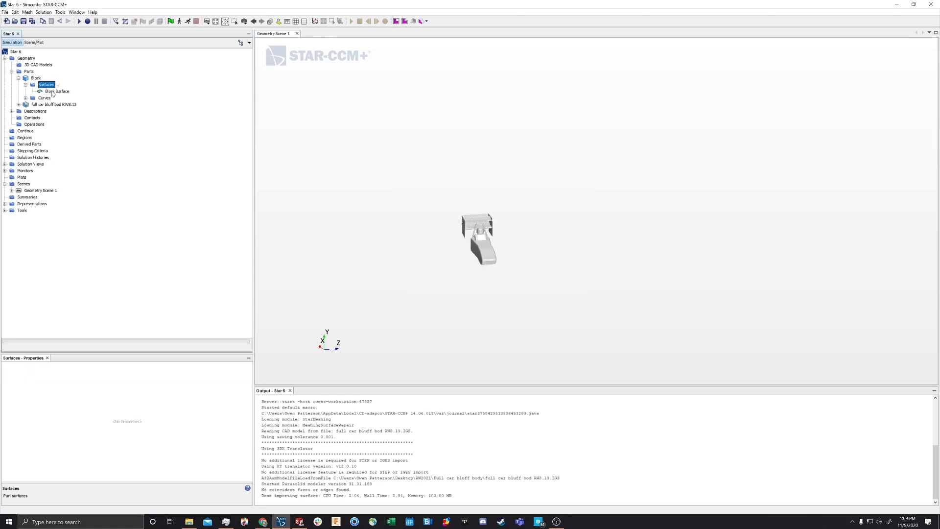
click(58, 92)
right_click(58, 93)
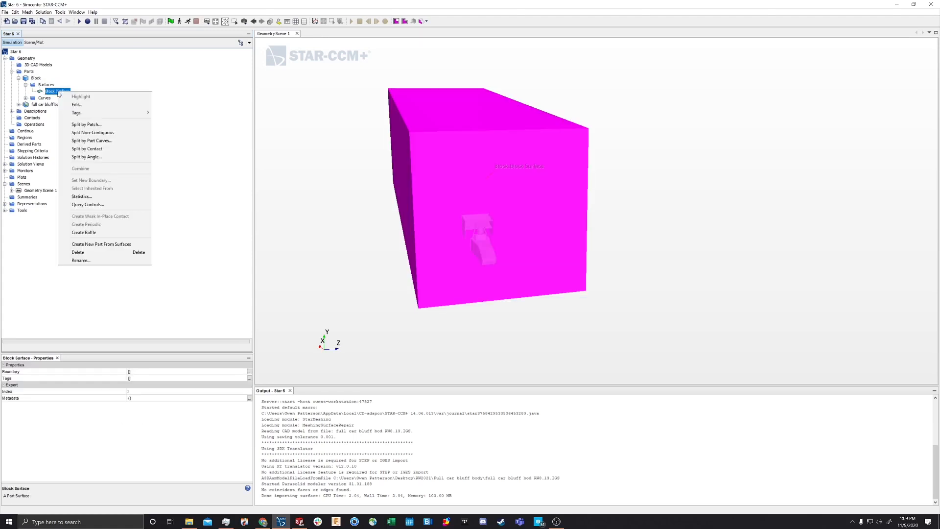
click(76, 125)
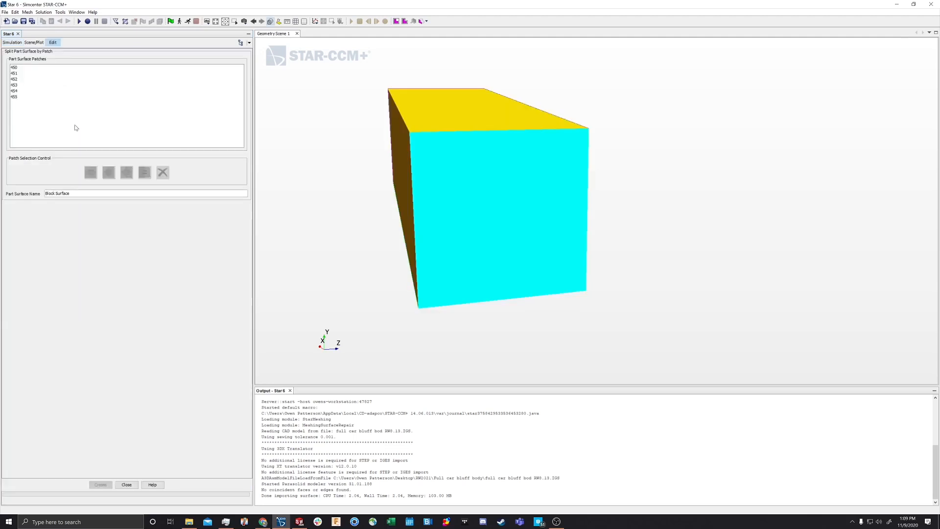
Split off the block's end face ahead of the car's nose as a part surface named inlet
drag(345, 167, 268, 150)
scroll(348, 140, up, 3)
scroll(348, 141, down, 3)
drag(348, 140, 365, 143)
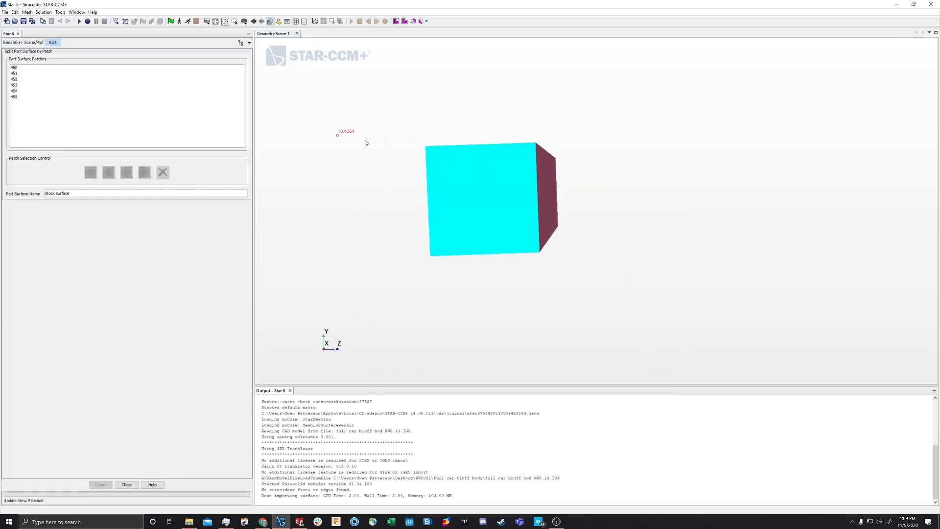
click(512, 195)
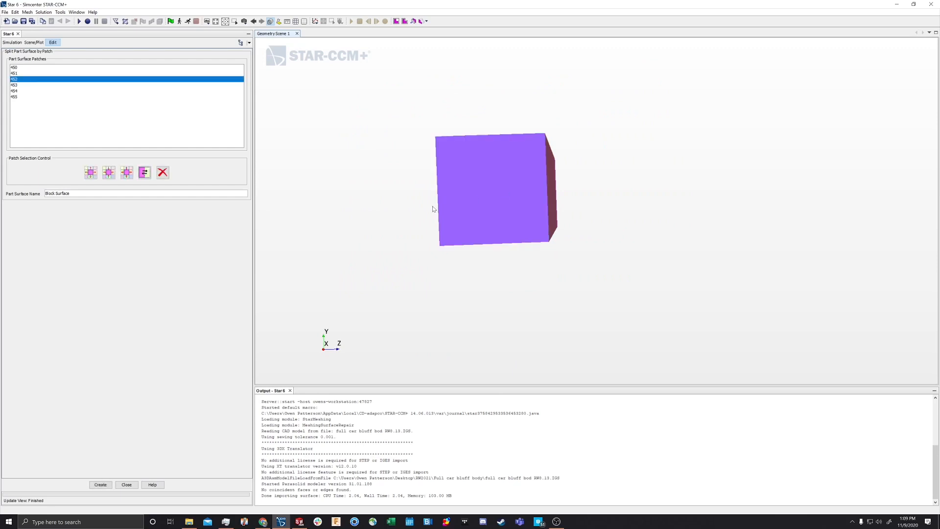
drag(363, 224, 405, 230)
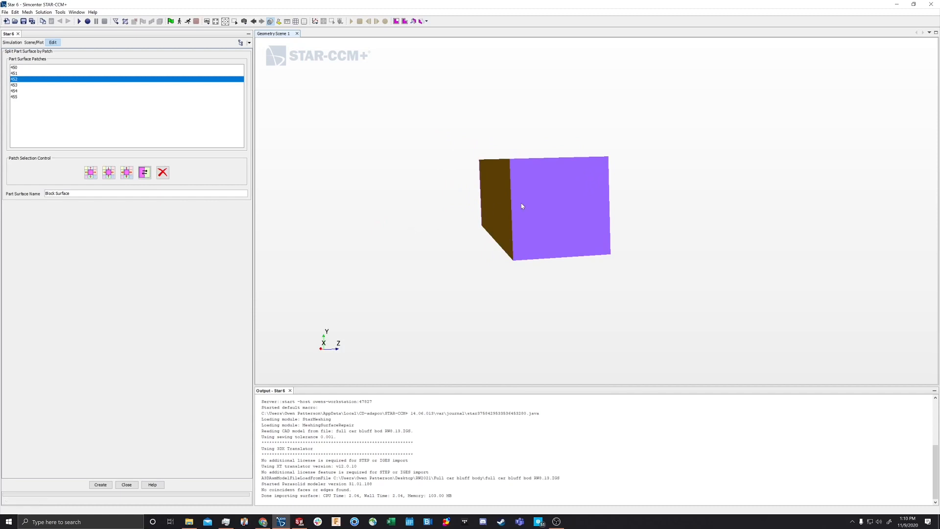
drag(74, 193, 36, 192)
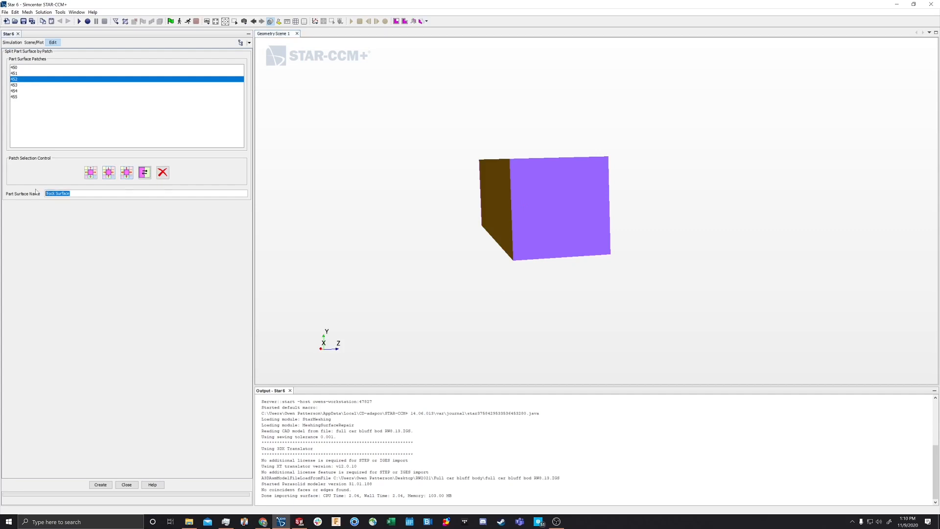
text(inlet)
click(100, 485)
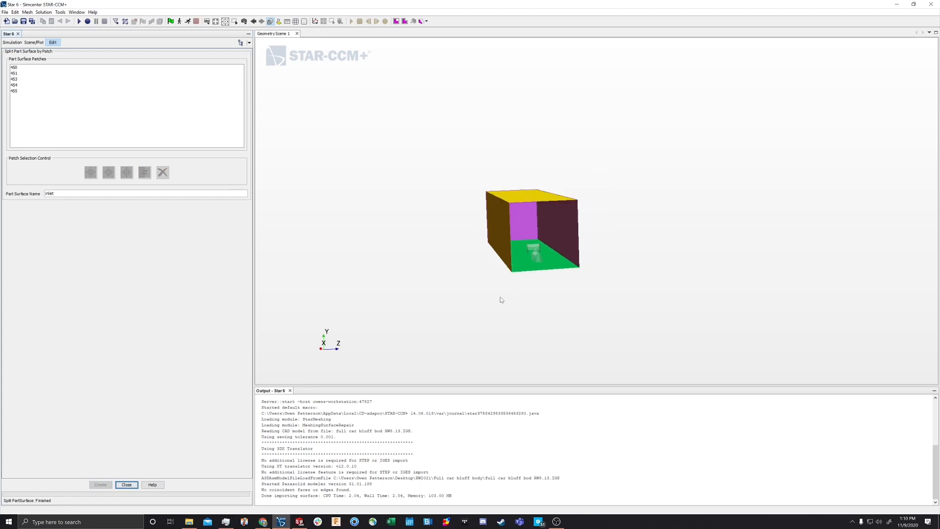
Split off the block's end face behind the car as a part surface named outlet
scroll(500, 289, up, 5)
drag(562, 277, 632, 271)
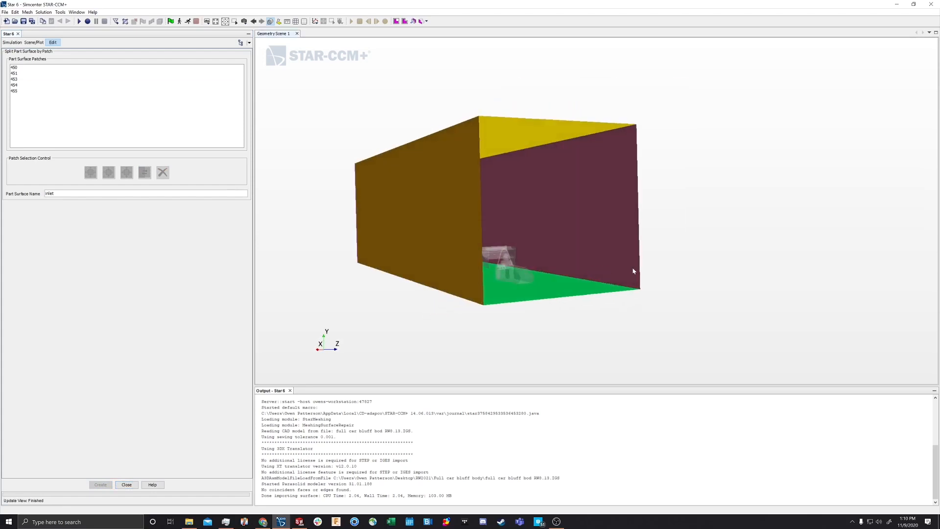
mouse_move(586, 174)
mouse_down()
mouse_move(766, 258)
mouse_move(712, 292)
mouse_move(665, 273)
mouse_move(660, 297)
mouse_up()
click(548, 216)
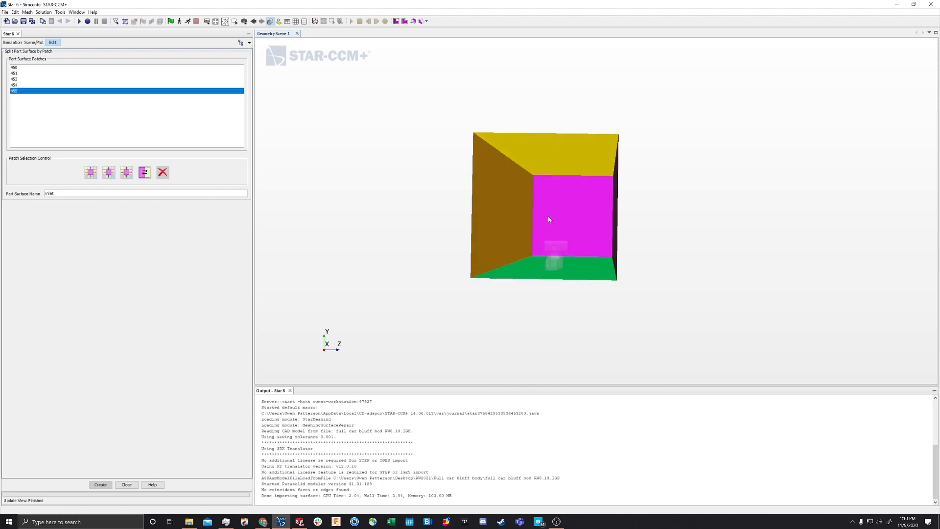
drag(135, 191, 0, 188)
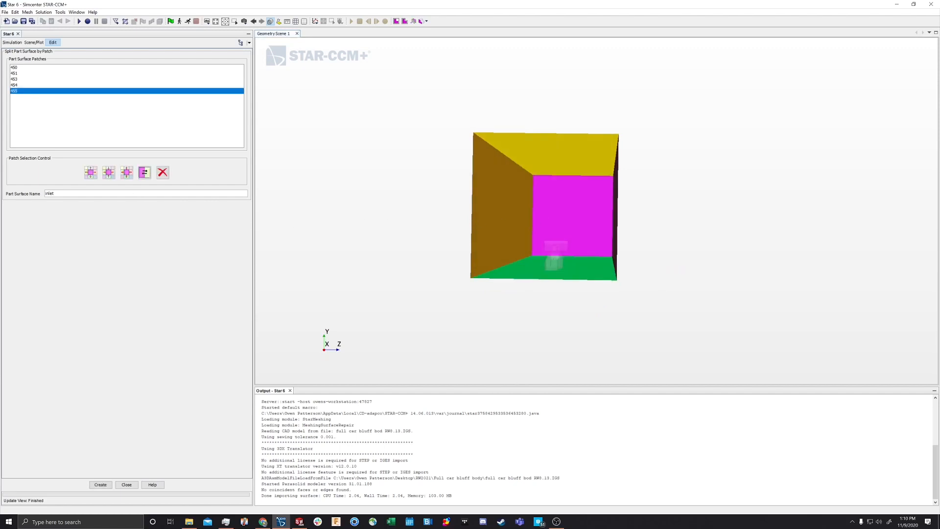
drag(60, 194, 18, 192)
text(out)
click(101, 485)
Split off the block's bottom face beneath the car as a part surface named floor
drag(386, 318, 453, 268)
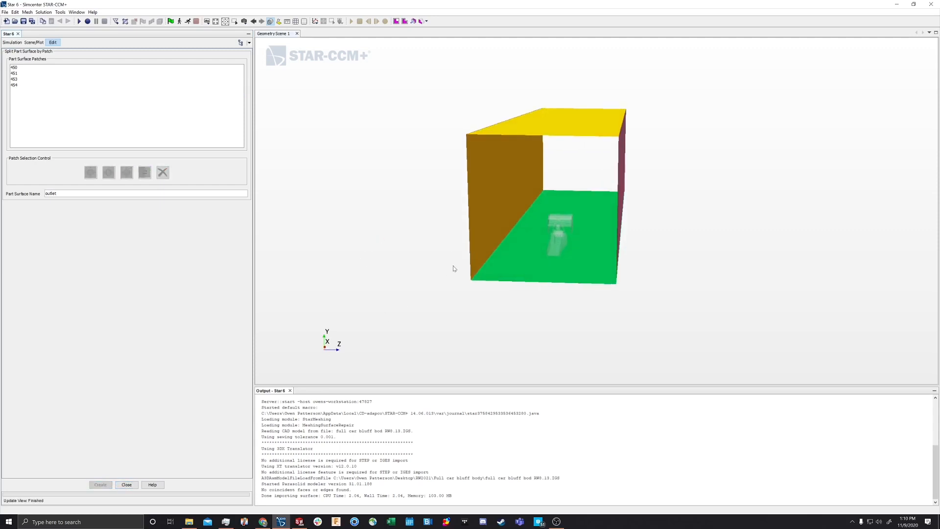
click(530, 270)
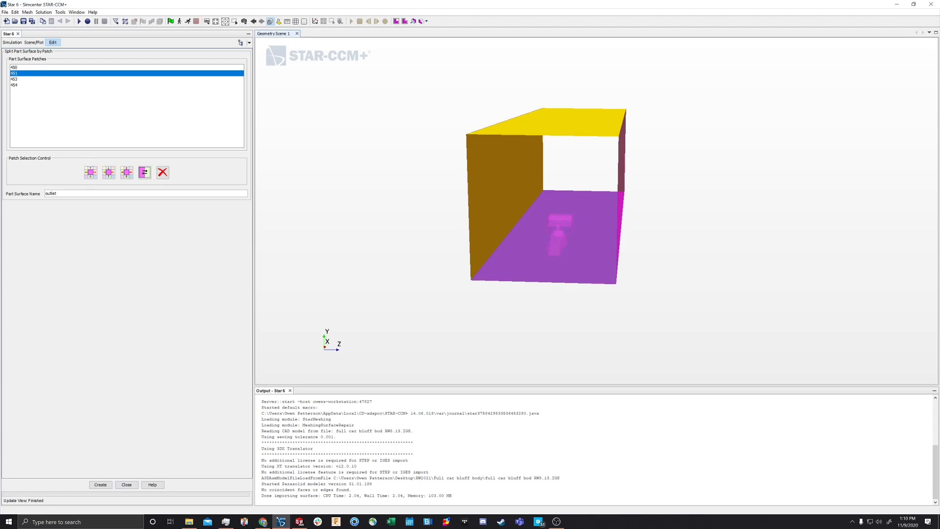
click(57, 193)
double_click(53, 193)
text(floor)
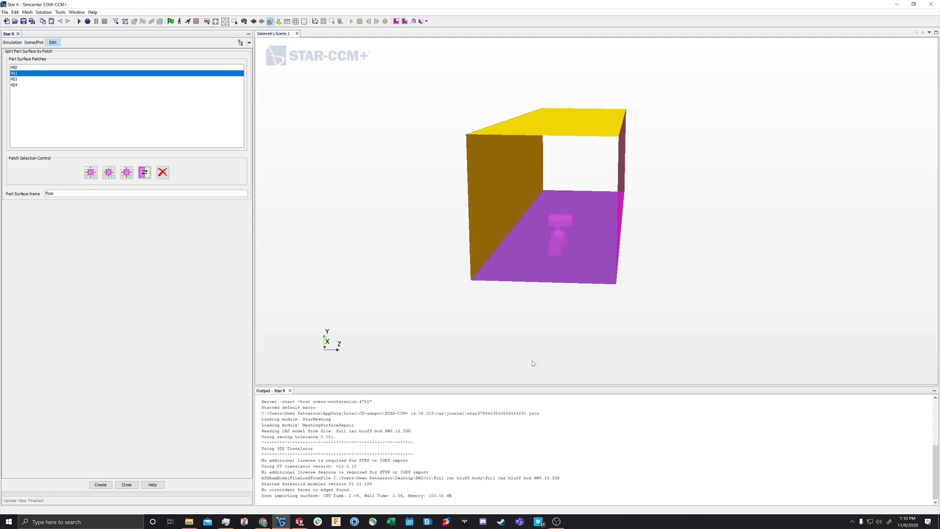
drag(524, 328, 530, 316)
scroll(531, 312, down, 2)
scroll(537, 311, up, 5)
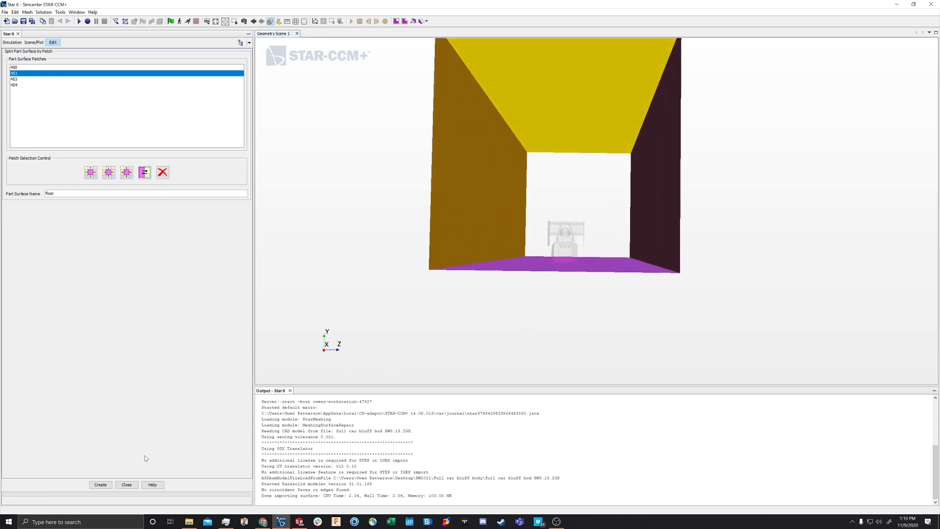
drag(583, 323, 574, 323)
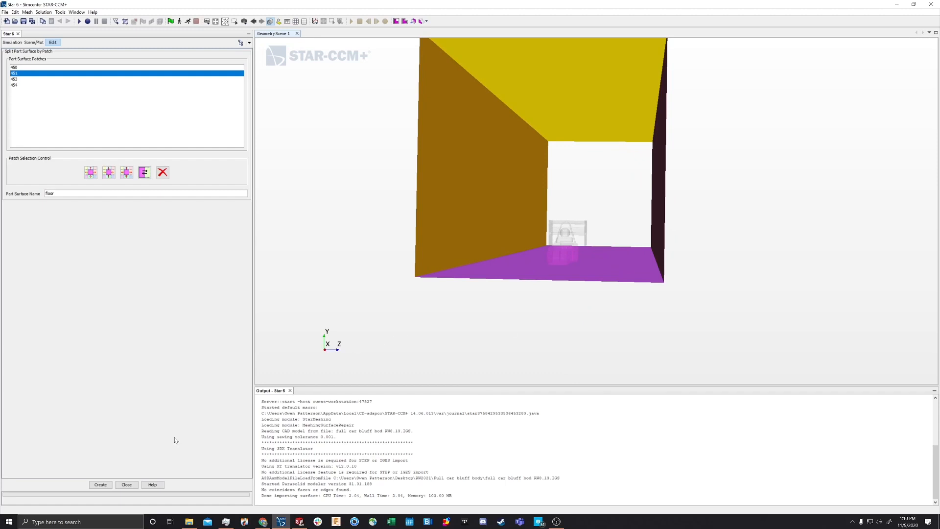
click(100, 484)
Check the remaining side and ceiling patches, and finish the patch split with them kept together in Block Surface
scroll(440, 276, down, 3)
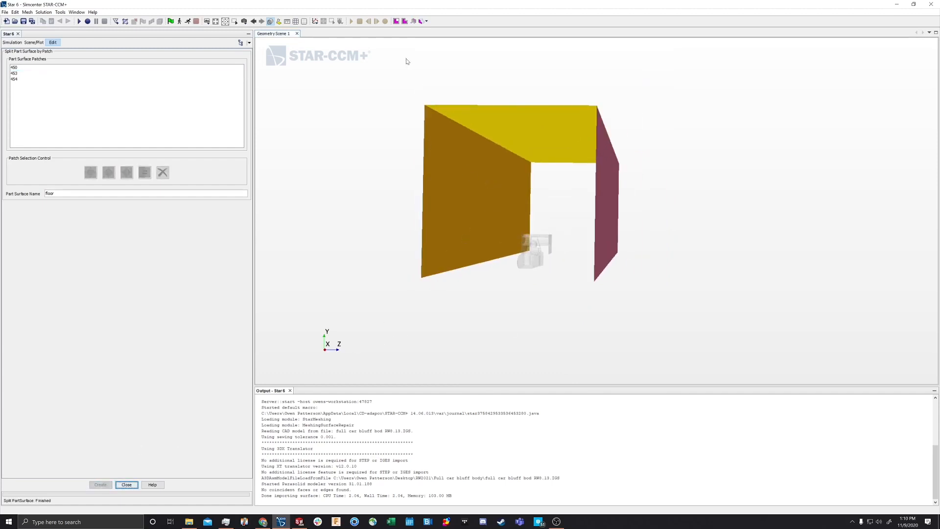
drag(406, 61, 407, 83)
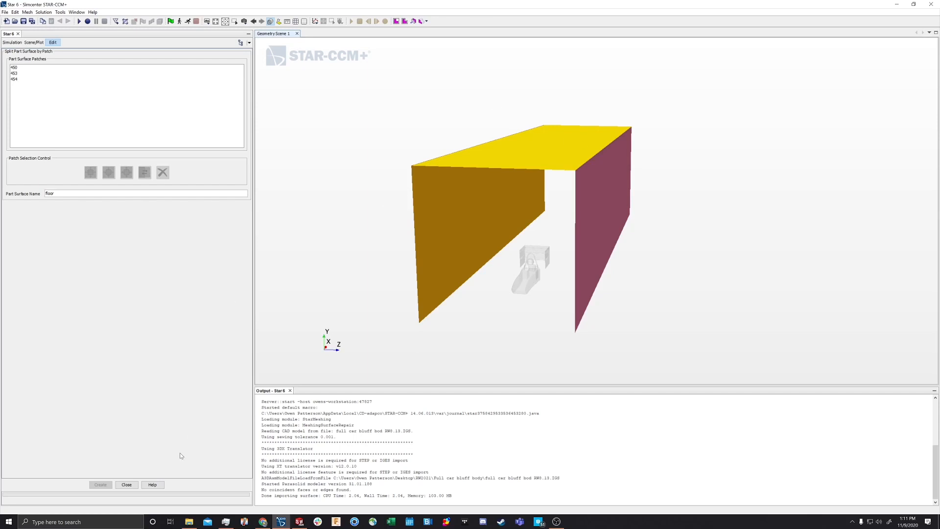
click(126, 485)
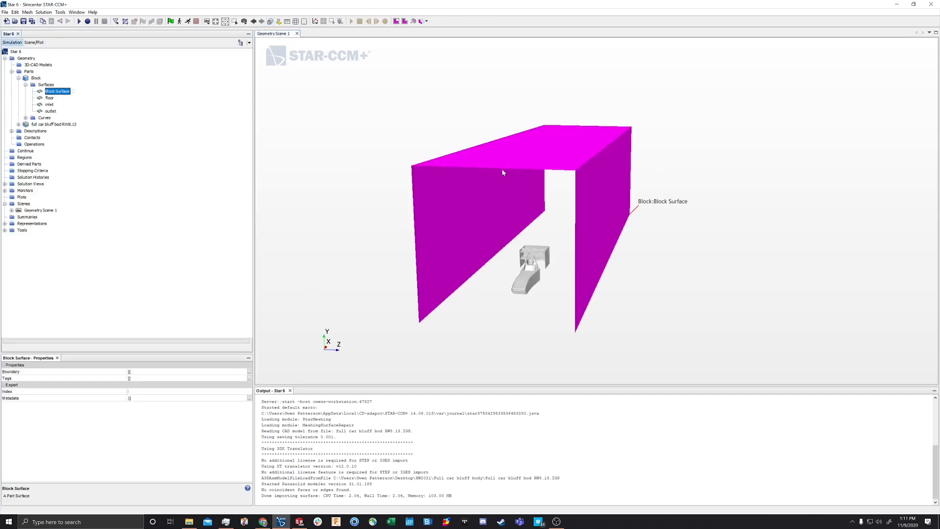
Rename the remaining Block Surface, covering the two sides and ceiling, as Walls
drag(503, 172, 492, 156)
click(59, 89)
right_click(60, 91)
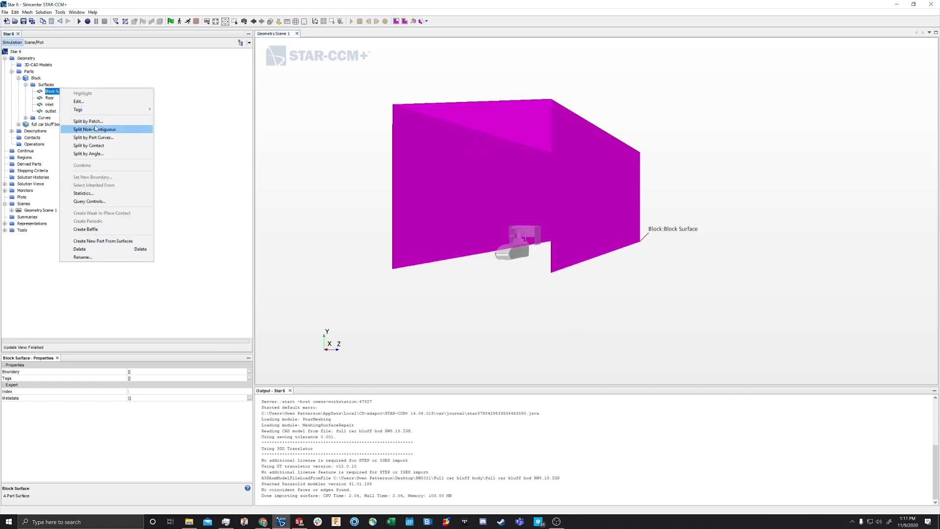
click(83, 257)
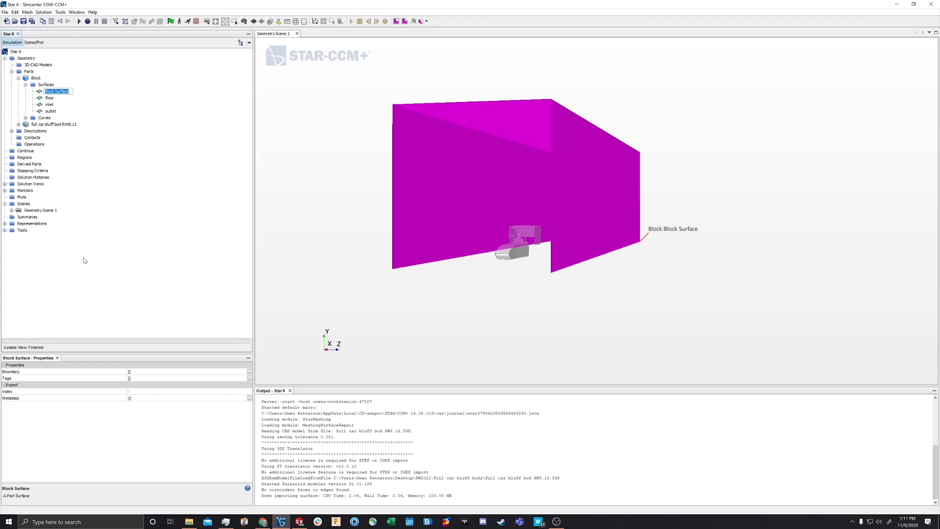
text(Walls)
key(Return)
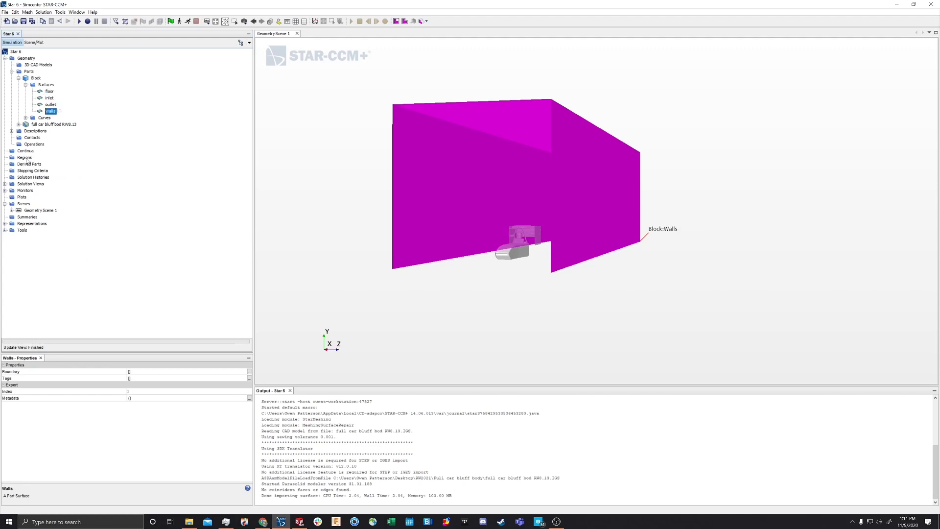
Rename the block part as Tunnel
click(34, 78)
right_click(37, 80)
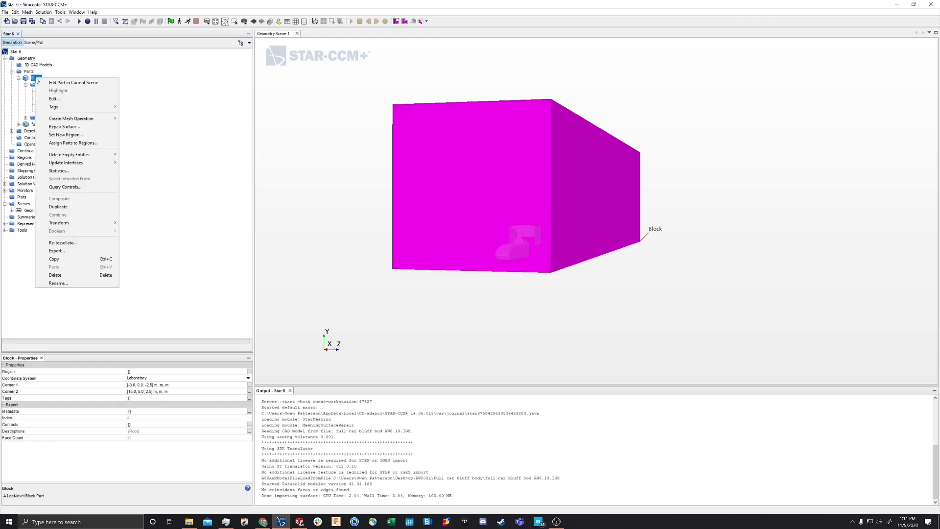
click(65, 284)
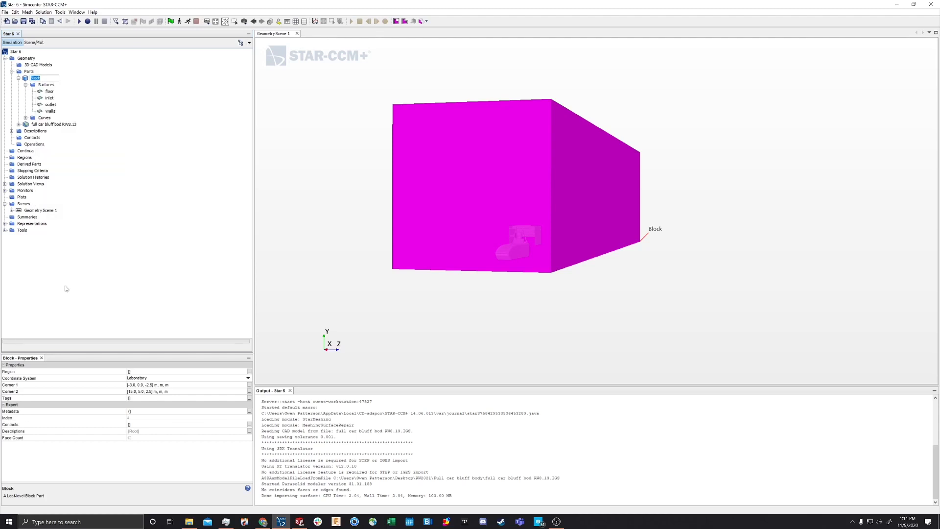
text(Tunnel)
key(Return)
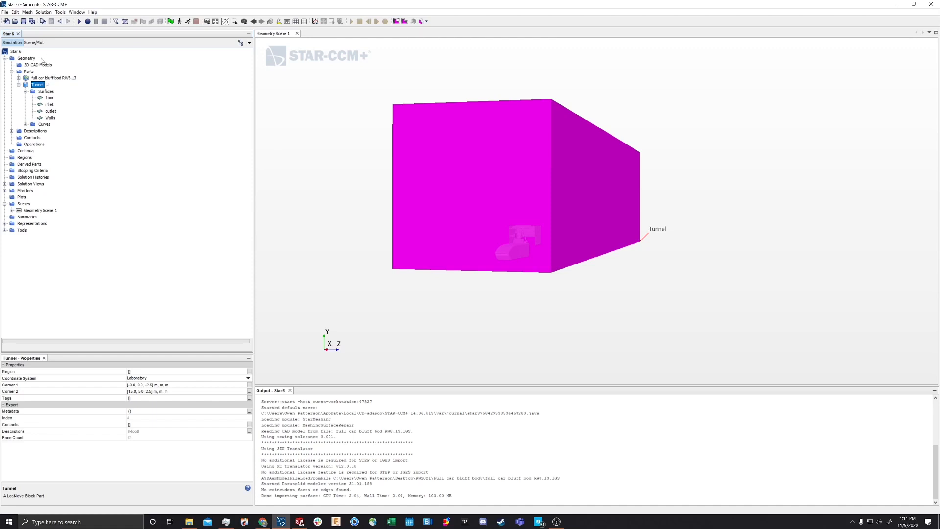
Identify the two bodies of the full car bluff body part and rename Body2, the rear wing body, as RearWing
click(18, 78)
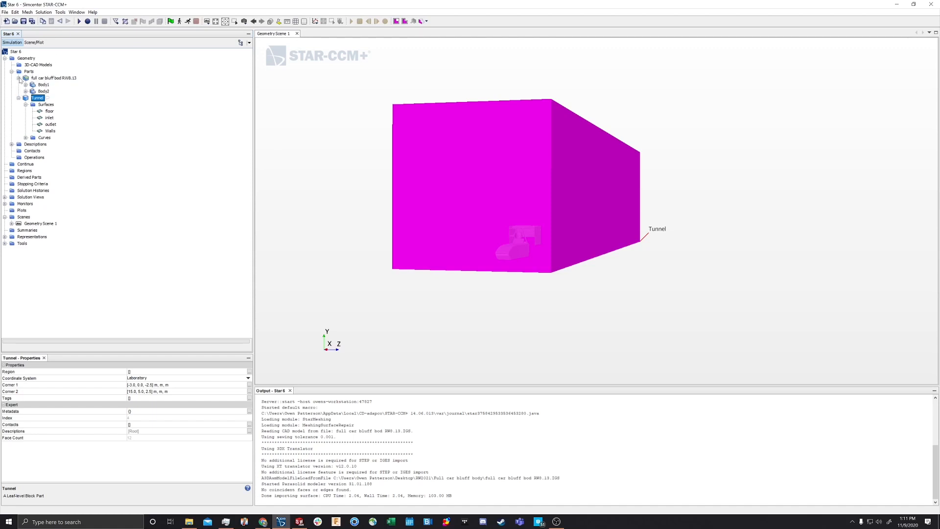
click(43, 91)
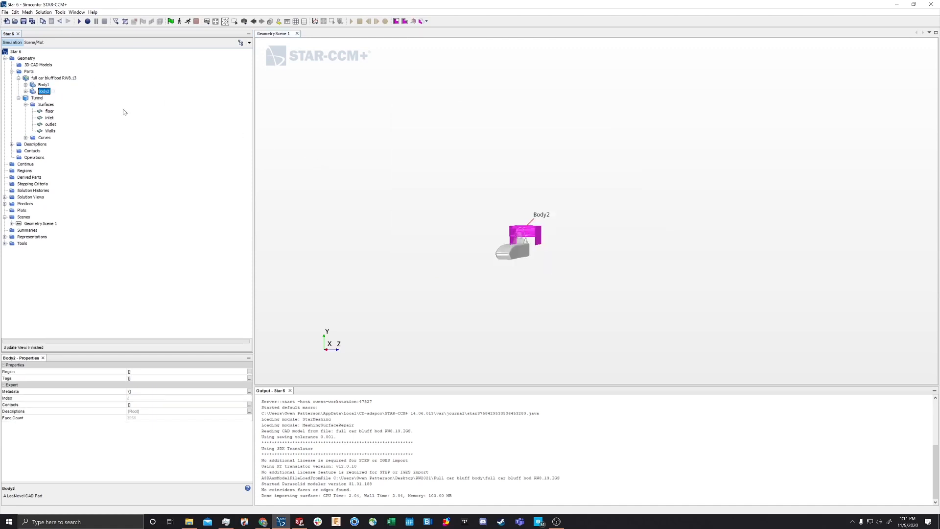
drag(358, 128, 282, 120)
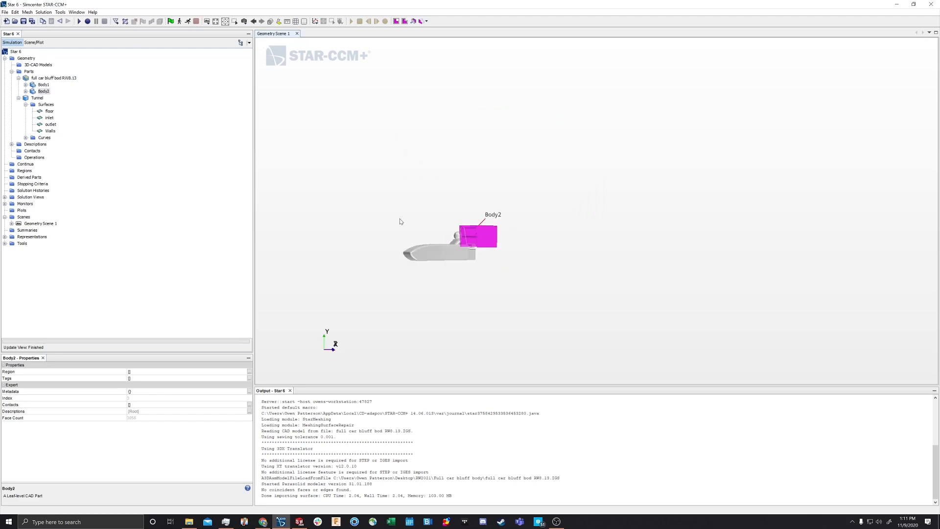
drag(401, 219, 375, 230)
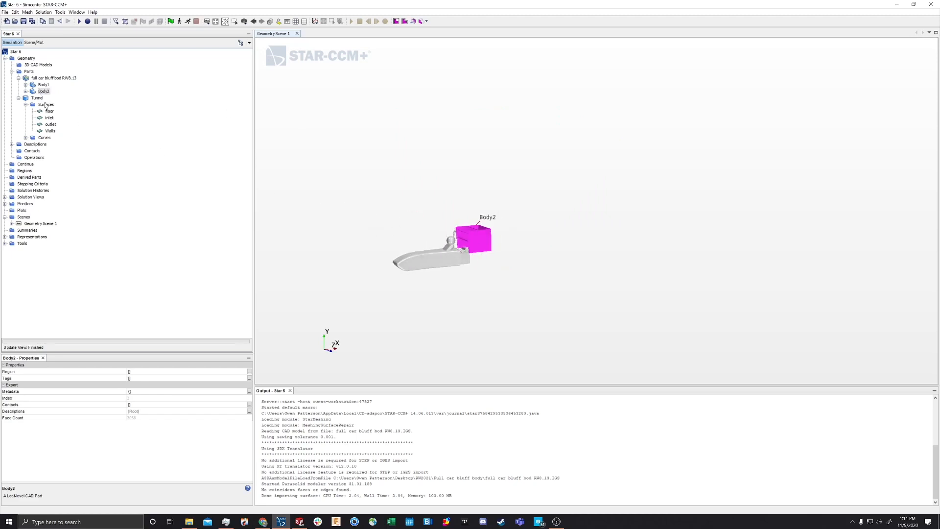
click(44, 86)
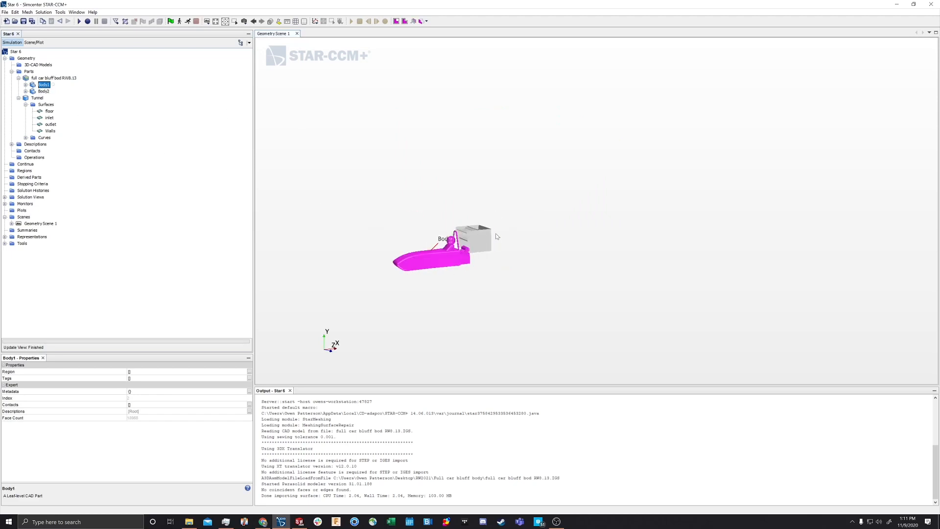
scroll(496, 236, up, 5)
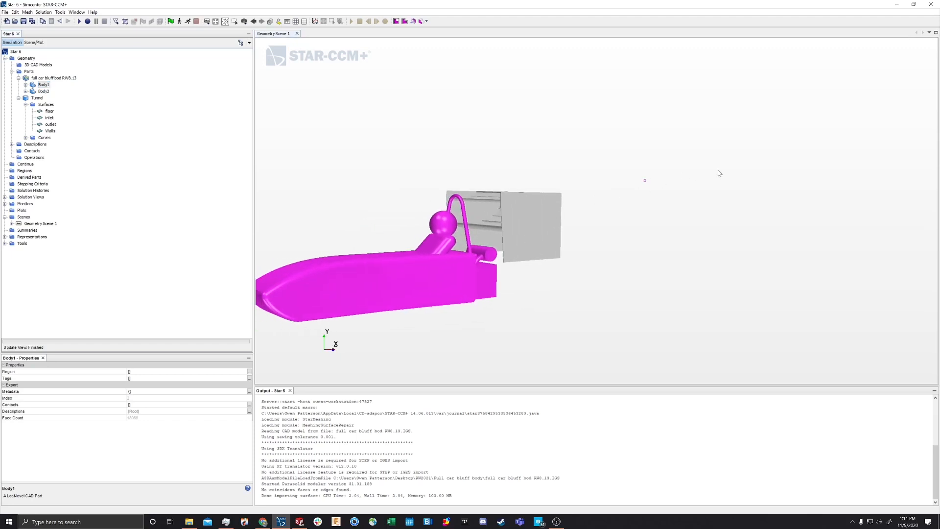
click(44, 92)
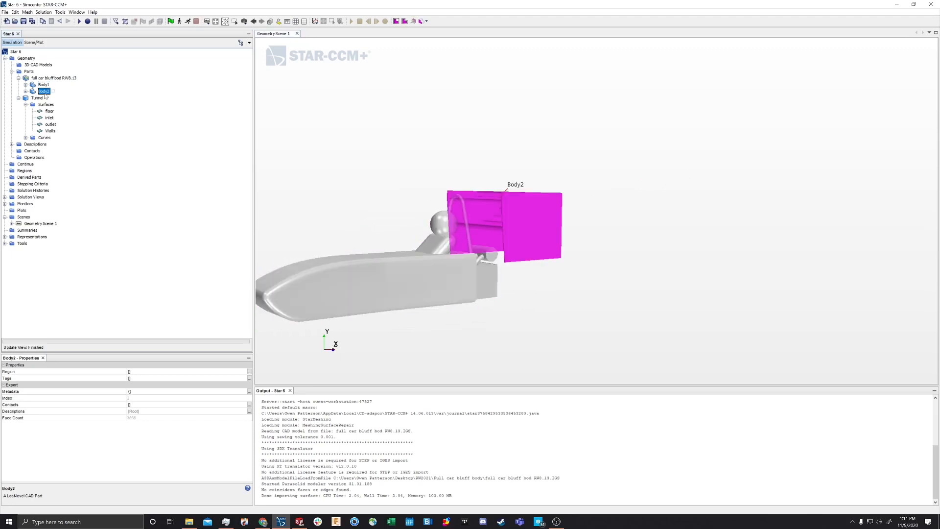
right_click(45, 94)
click(66, 340)
text(RearWing)
key(Return)
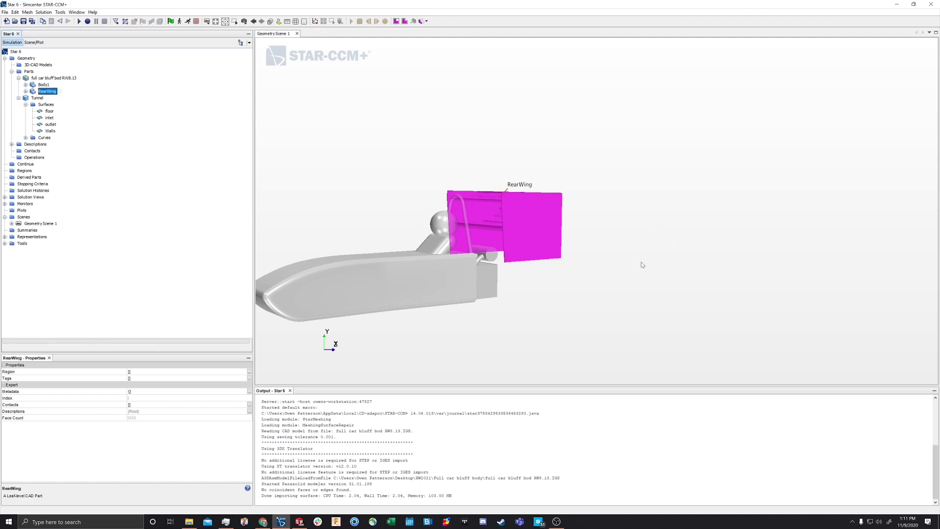
Inspect the car geometry from the side and highlight the full car part and the Tunnel part in the scene
drag(665, 237, 550, 237)
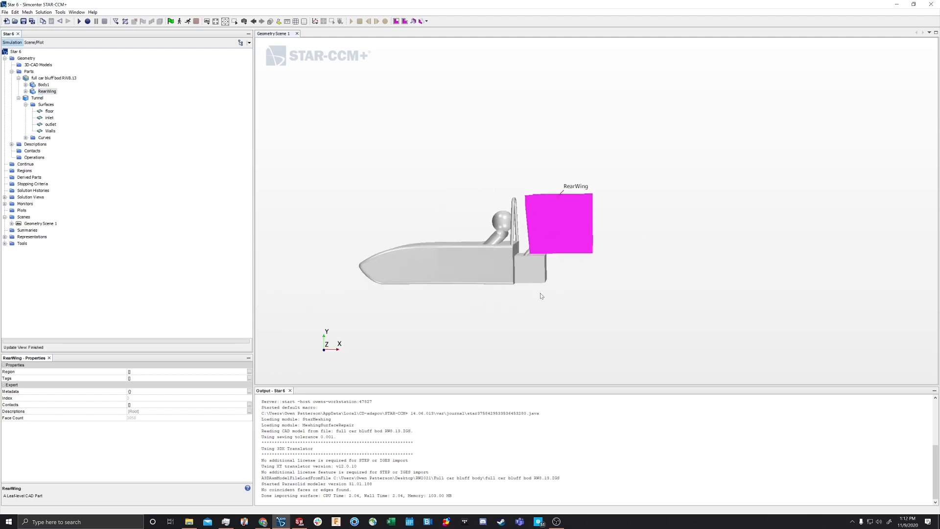
drag(449, 163, 454, 148)
click(381, 160)
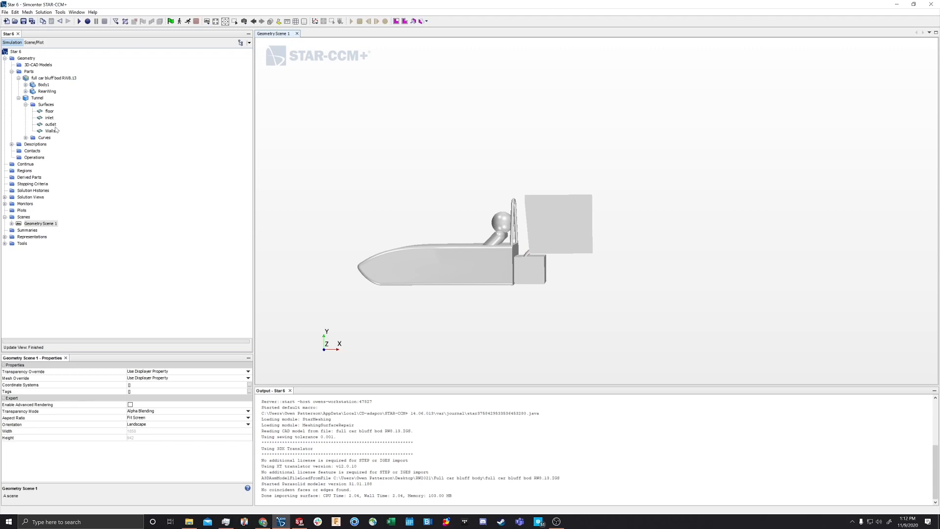
drag(378, 148, 428, 151)
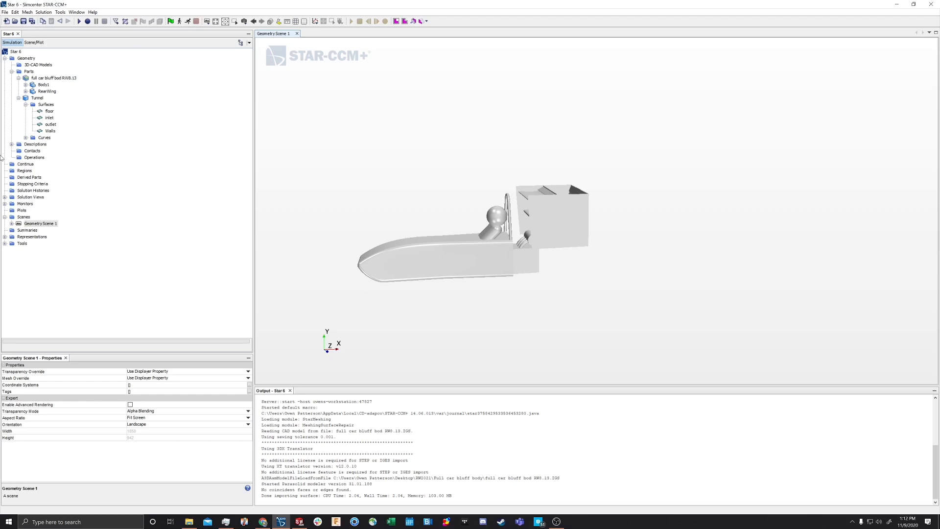
click(54, 78)
click(38, 97)
click(48, 78)
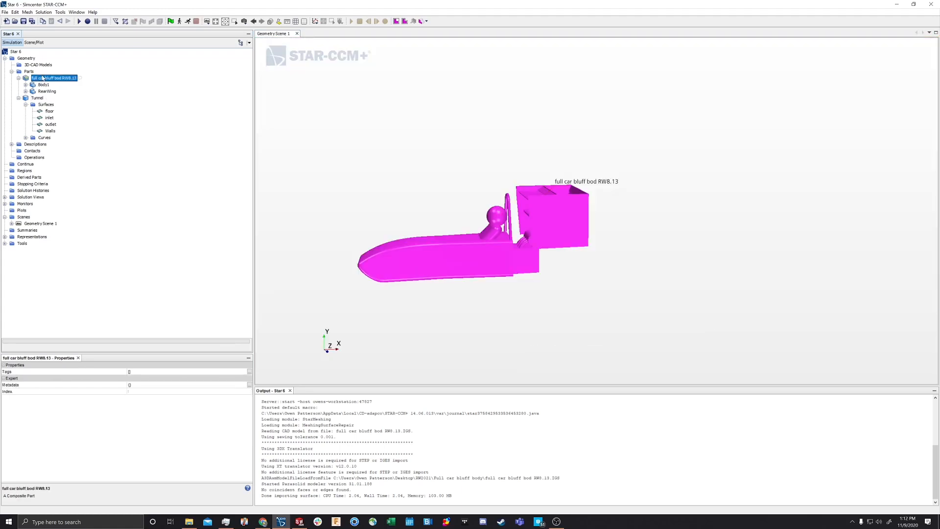
scroll(444, 236, up, 2)
scroll(444, 236, down, 2)
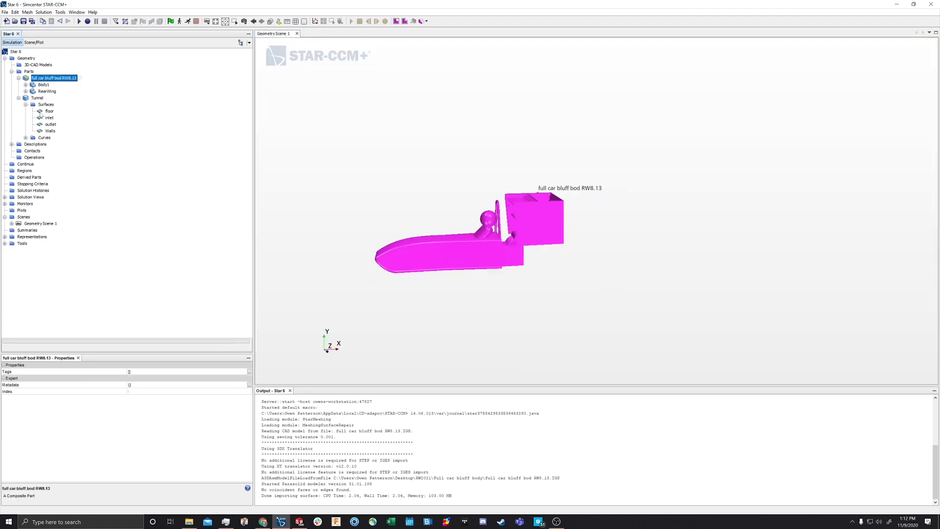
Start assigning parts to regions with both the full car bluff body and the Tunnel part included
click(19, 98)
right_click(65, 79)
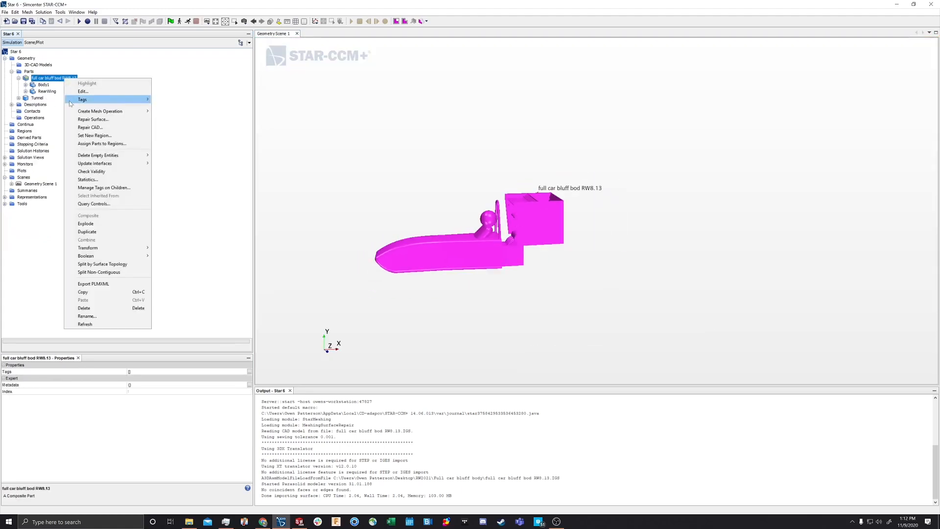
click(110, 145)
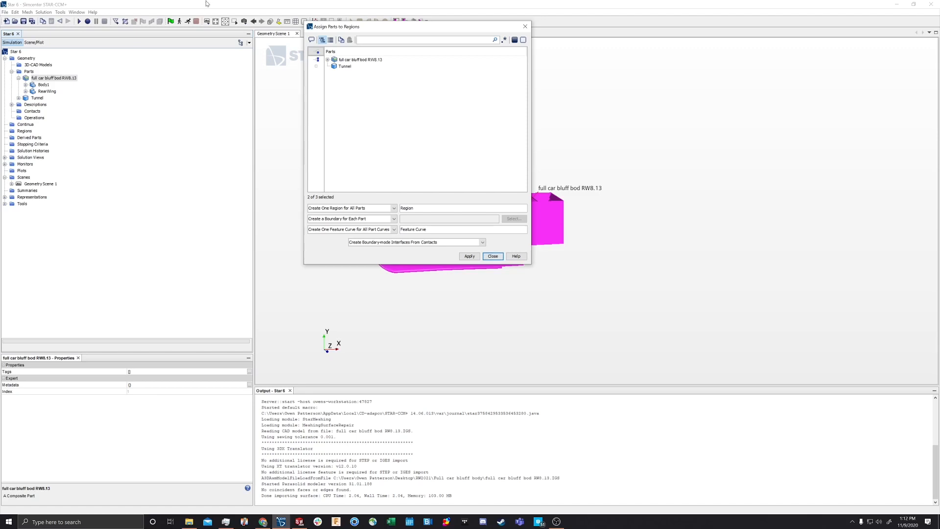
click(343, 67)
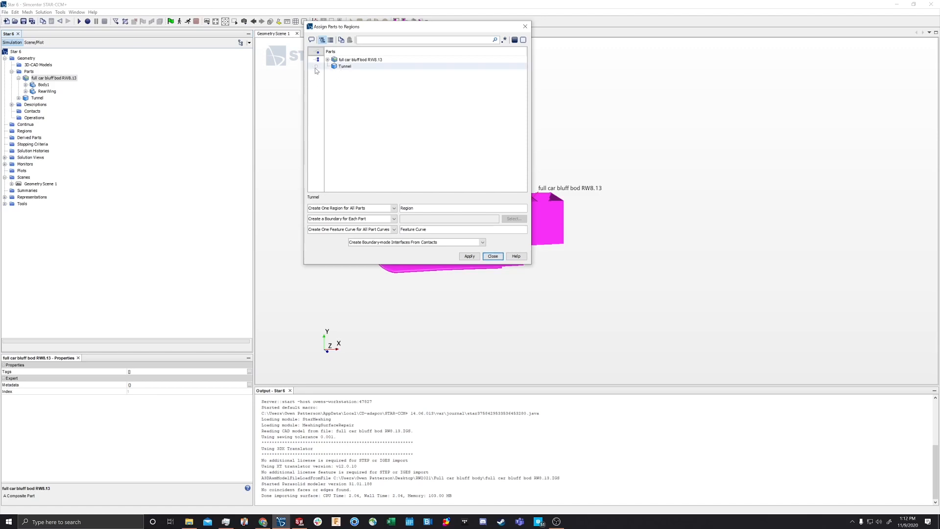
click(352, 59)
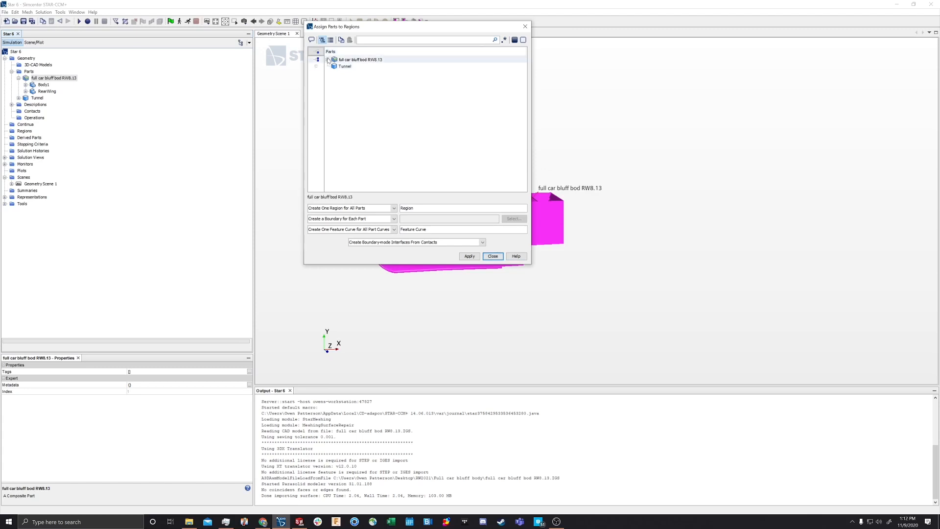
click(327, 59)
click(327, 59)
click(314, 66)
click(316, 66)
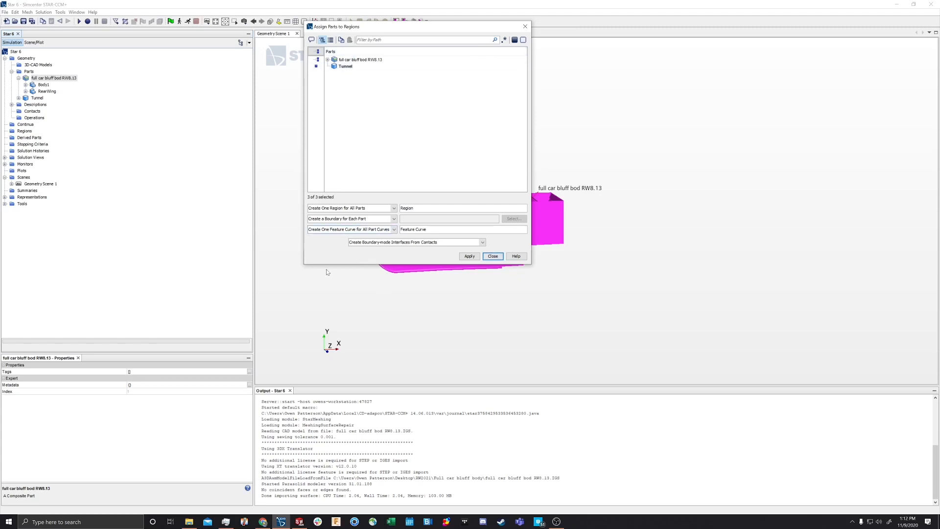
Set the boundary option of the region assignment to Create a Boundary for Each Part Surface
click(356, 218)
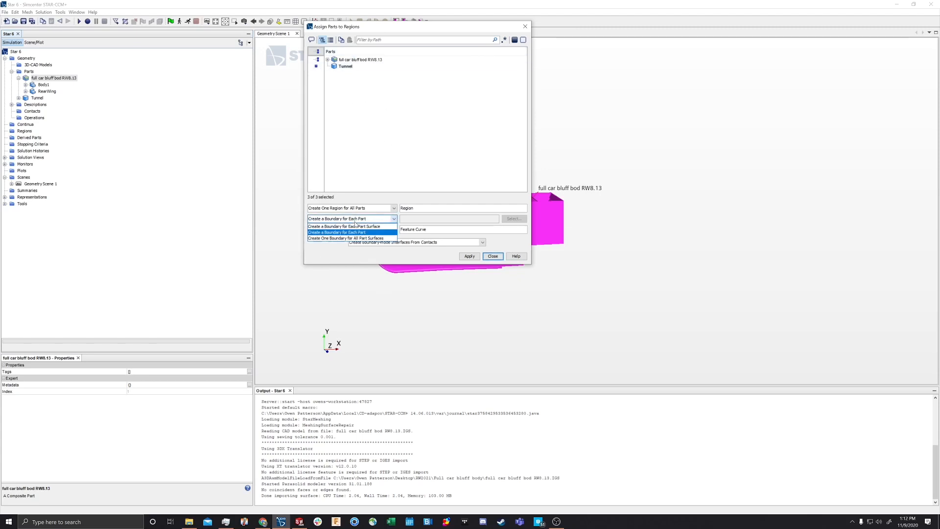
click(355, 222)
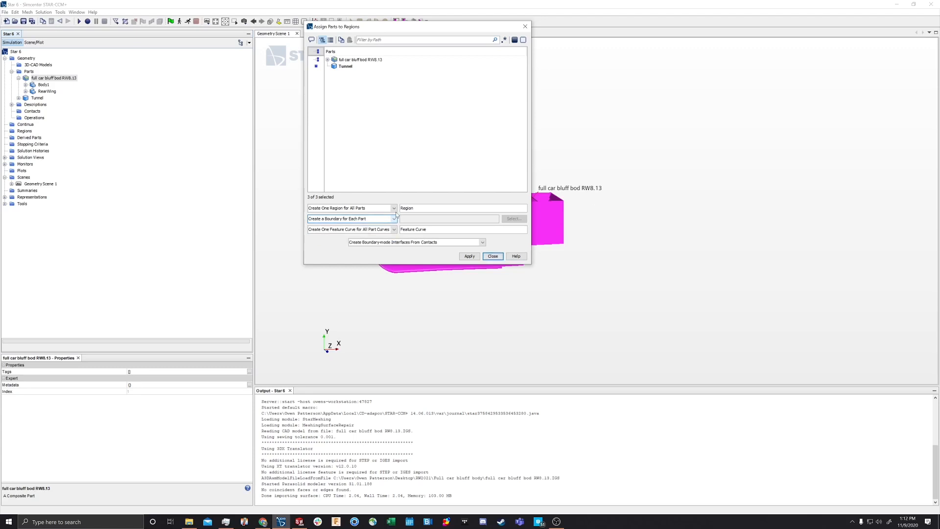
click(370, 220)
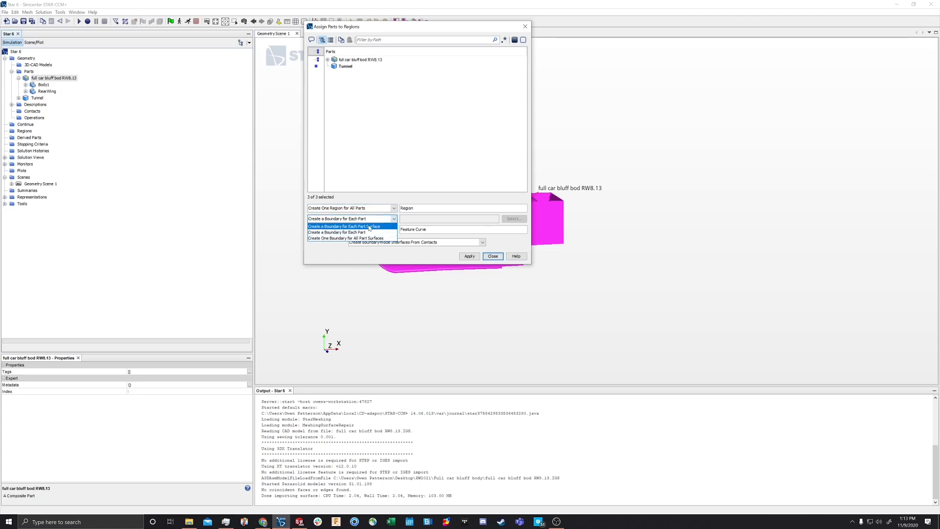
click(369, 229)
click(369, 228)
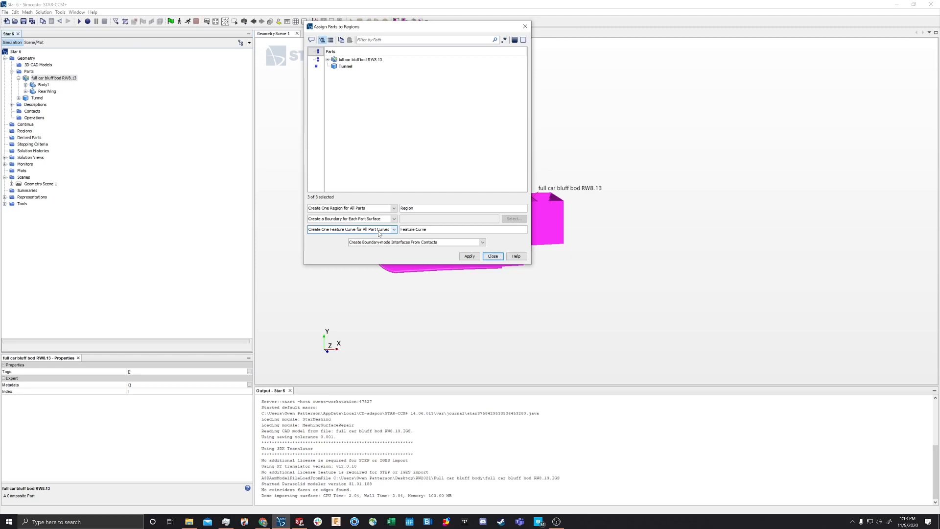
Name the single region for all parts air, apply the assignment and close the dialog
drag(416, 208, 349, 211)
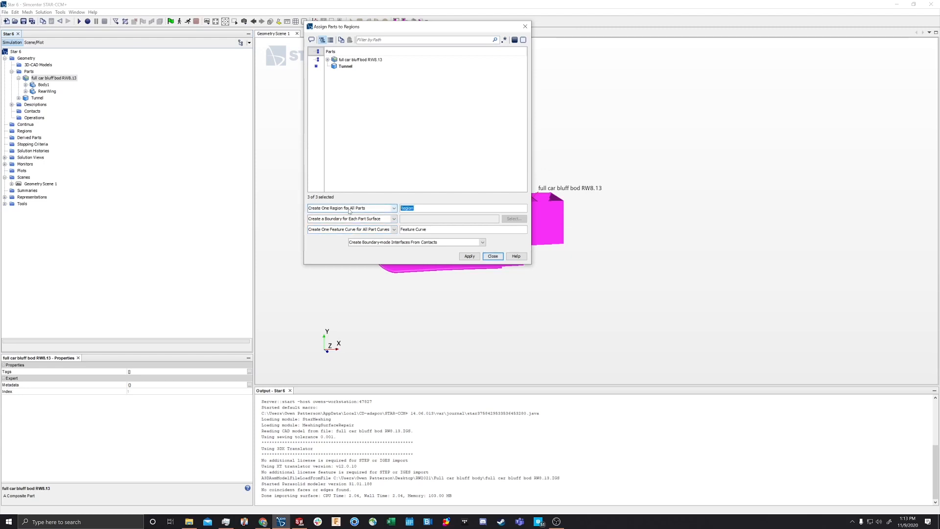
text(air)
click(468, 256)
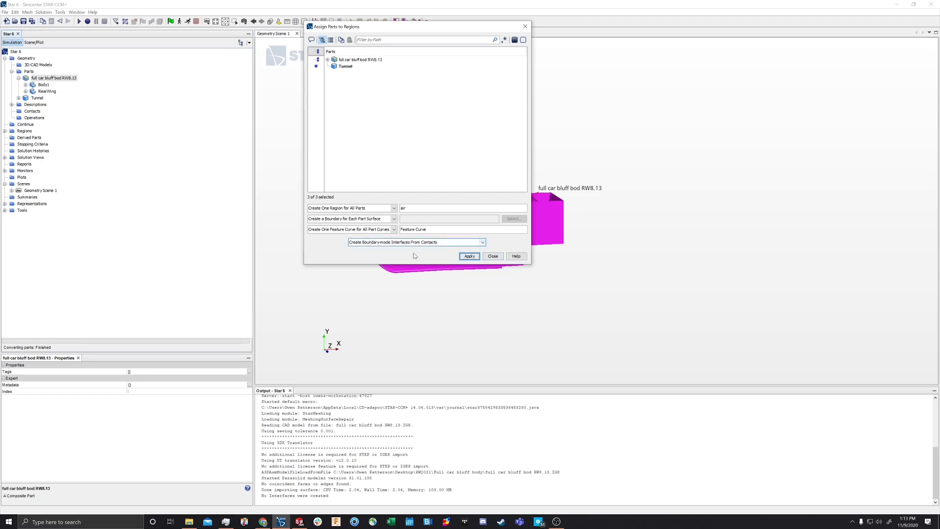
click(493, 256)
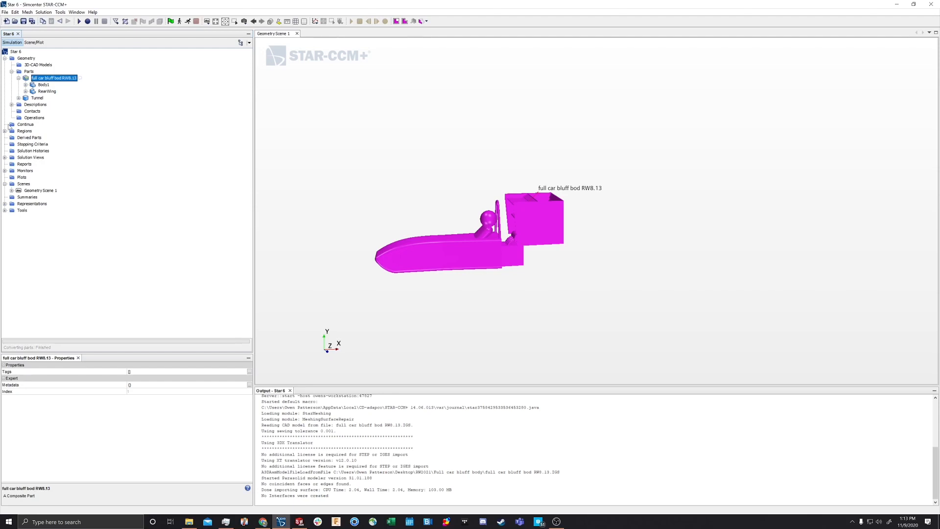
Collapse the geometry tree and reveal the boundaries of the air region, viewing the whole region in the scene
click(11, 72)
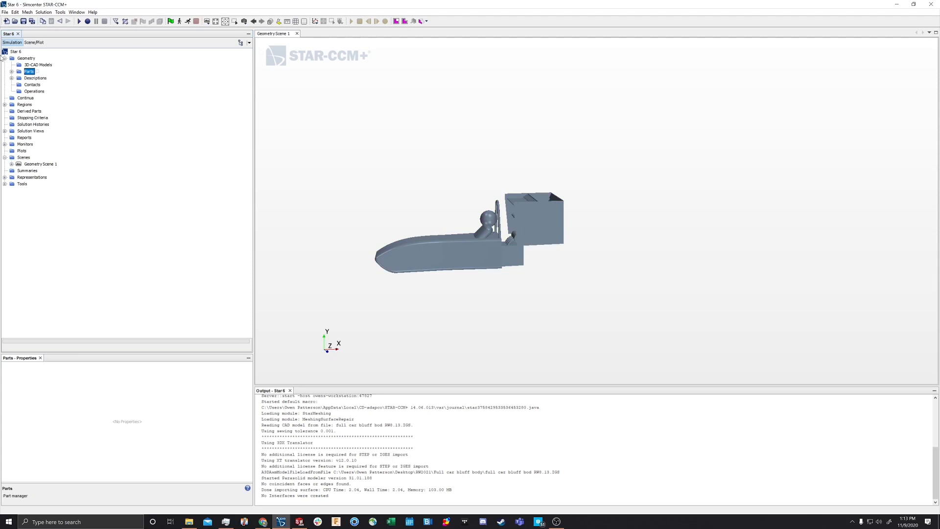
click(4, 58)
click(5, 71)
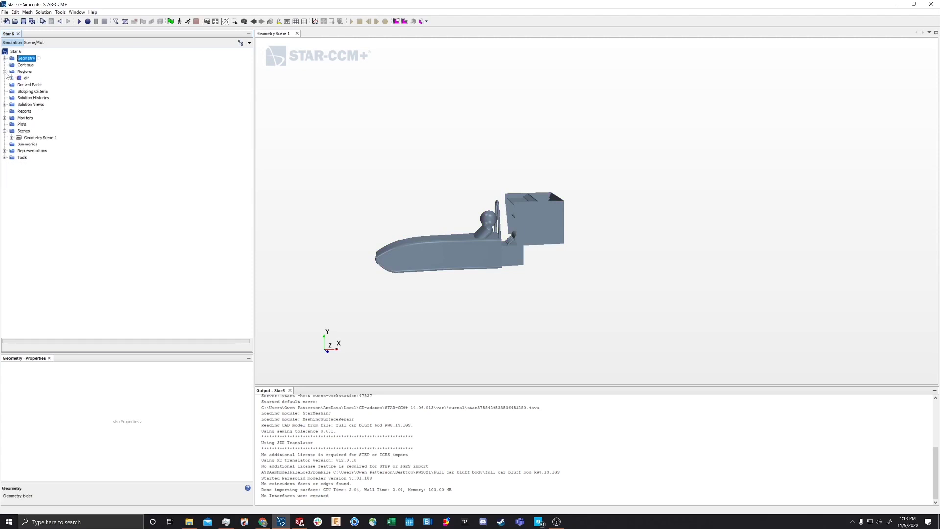
click(27, 77)
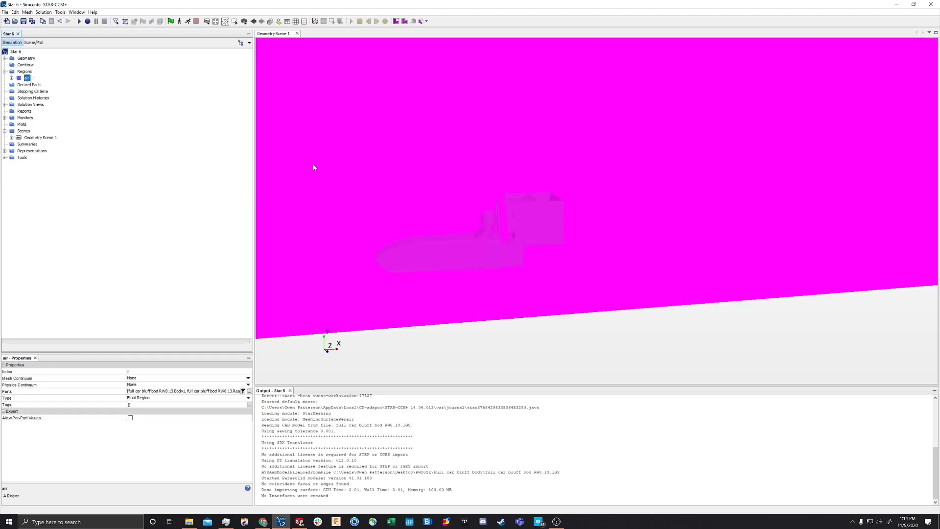
scroll(360, 175, down, 5)
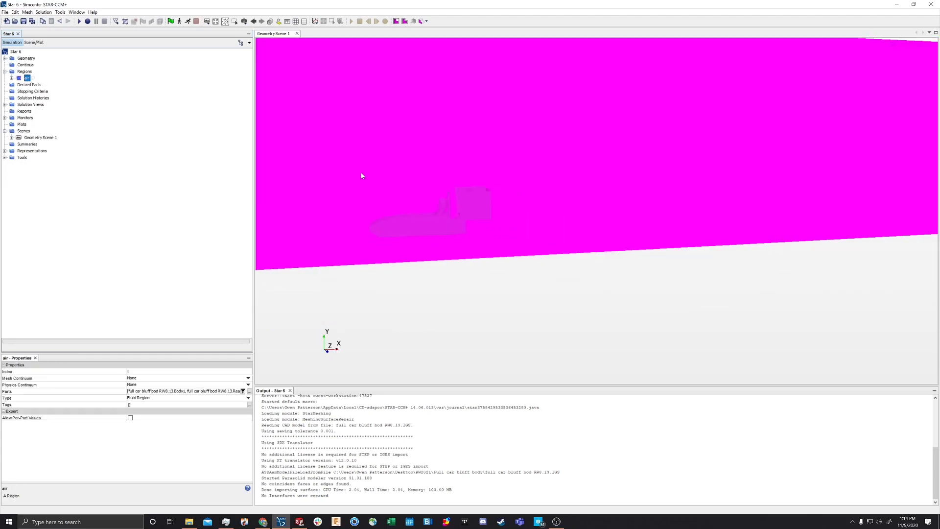
click(11, 79)
click(19, 84)
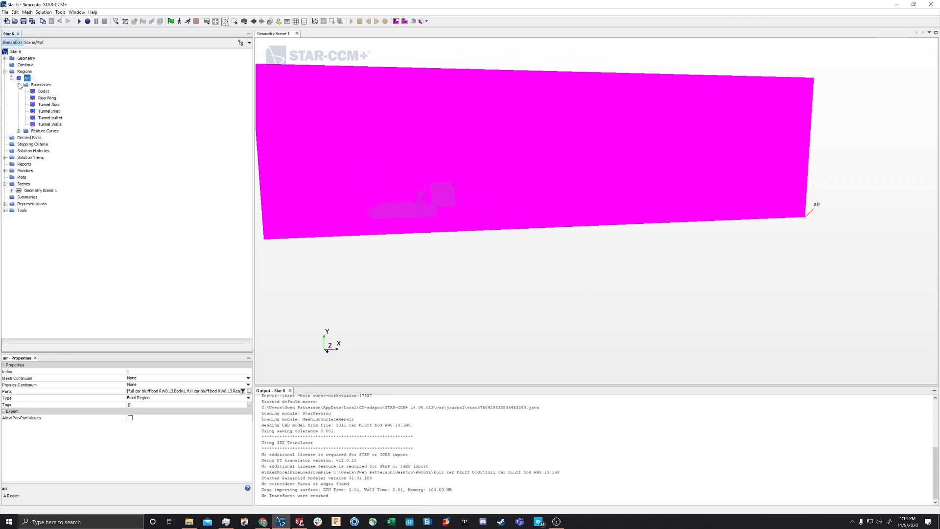
Check the air region's boundaries one by one in the scene, from Body1 and RearWing through the tunnel floor, inlet, outlet and walls
click(44, 92)
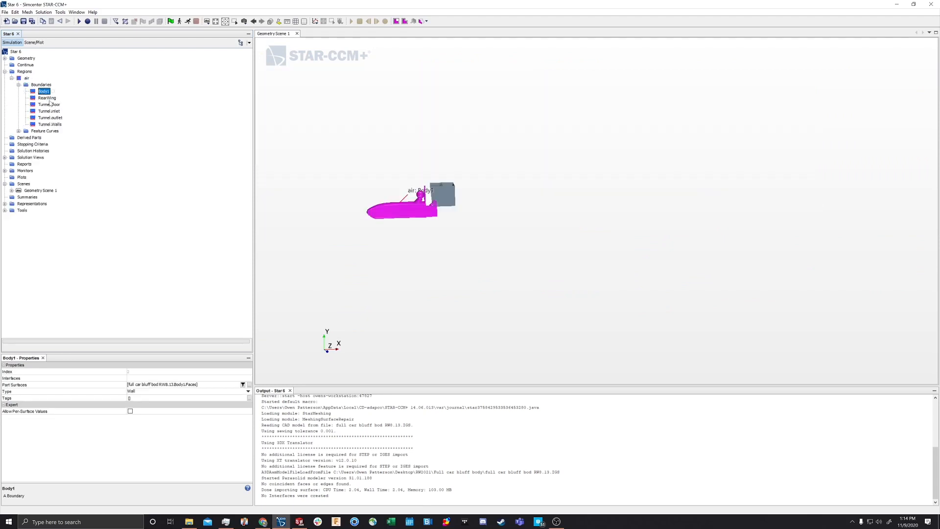
click(49, 100)
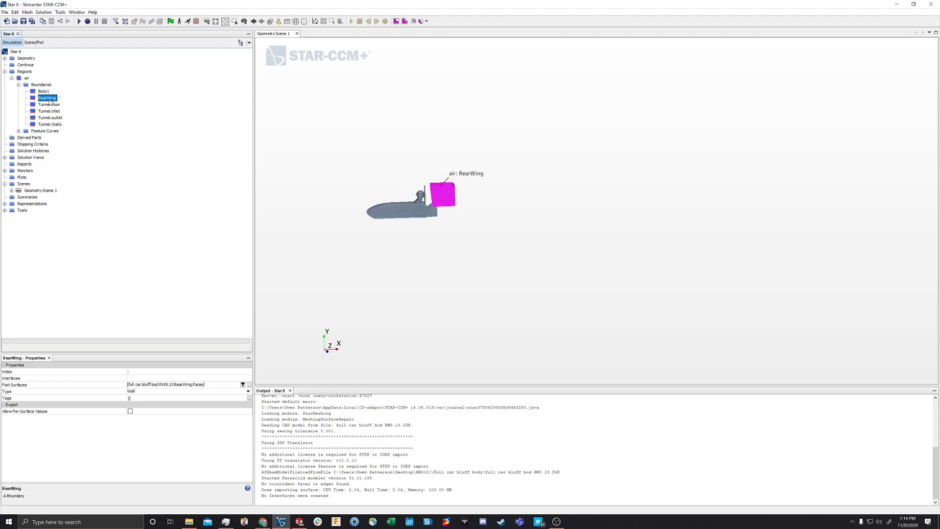
click(53, 112)
click(51, 106)
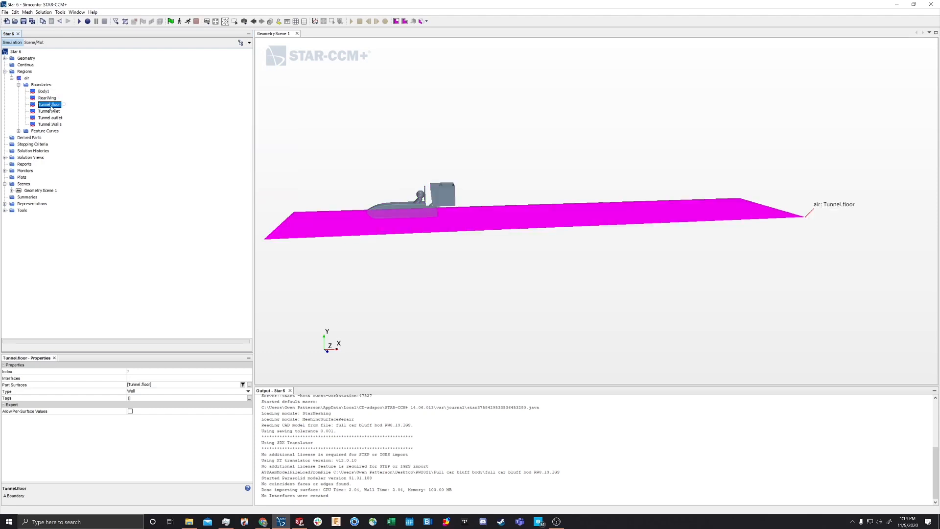
click(54, 112)
click(51, 118)
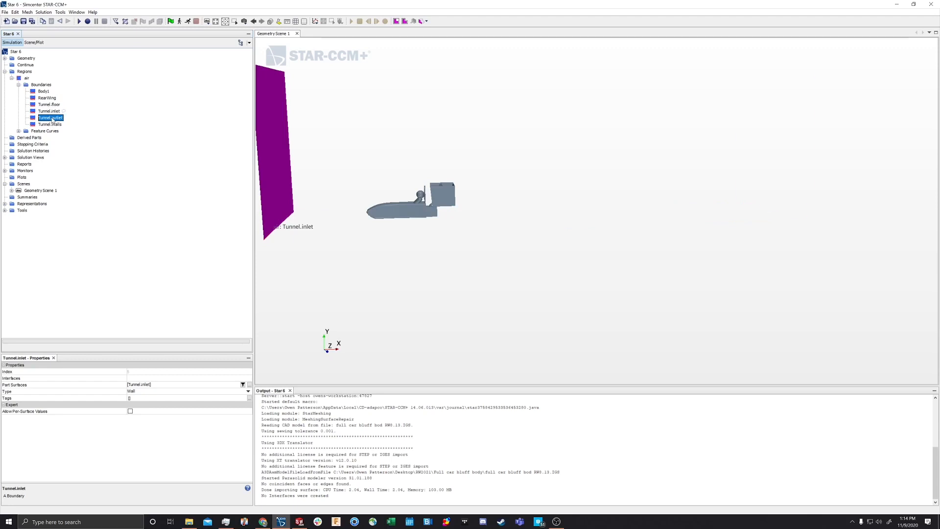
click(57, 124)
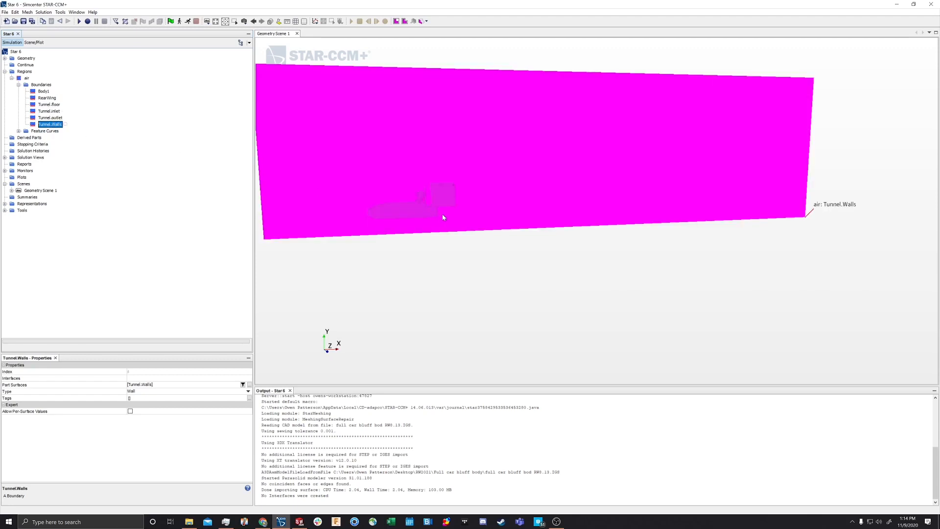
Set the type of the Tunnel.inlet boundary to Velocity Inlet
mouse_move(430, 251)
mouse_down()
mouse_move(651, 273)
mouse_move(430, 240)
mouse_up()
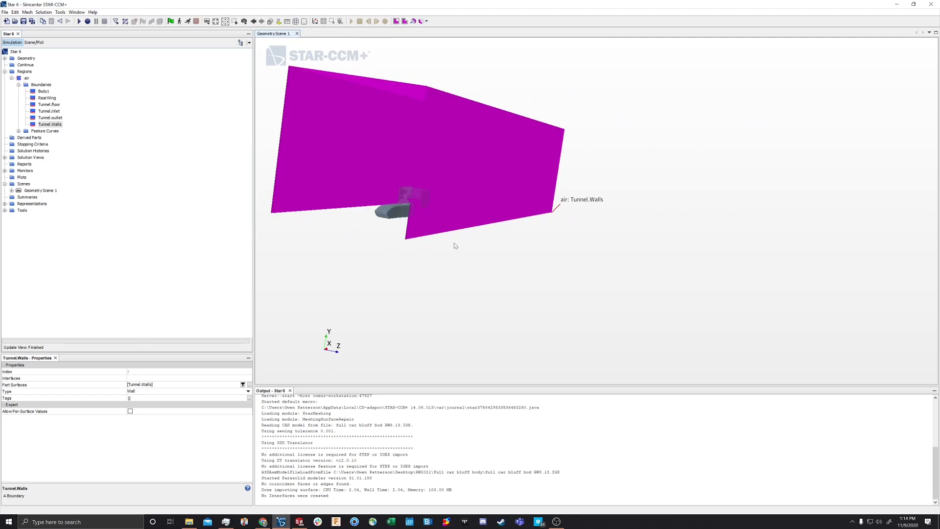
click(480, 253)
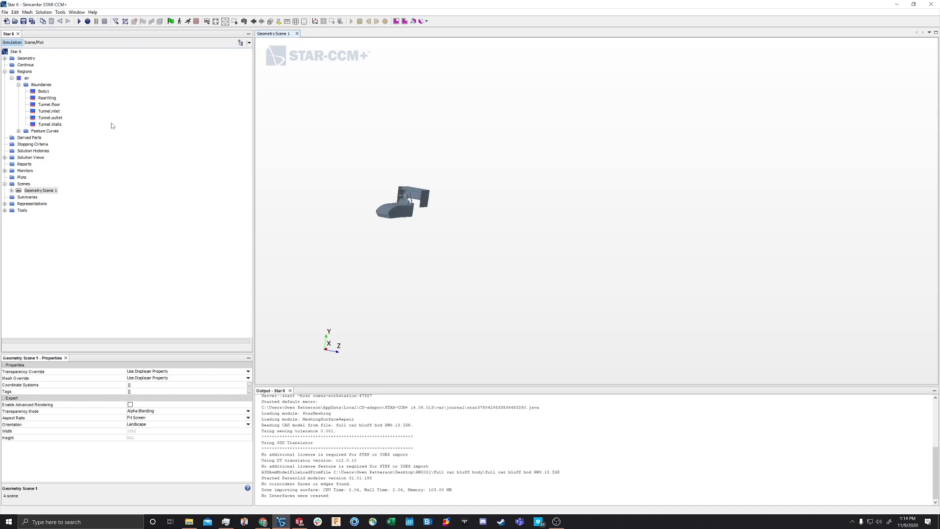
click(49, 111)
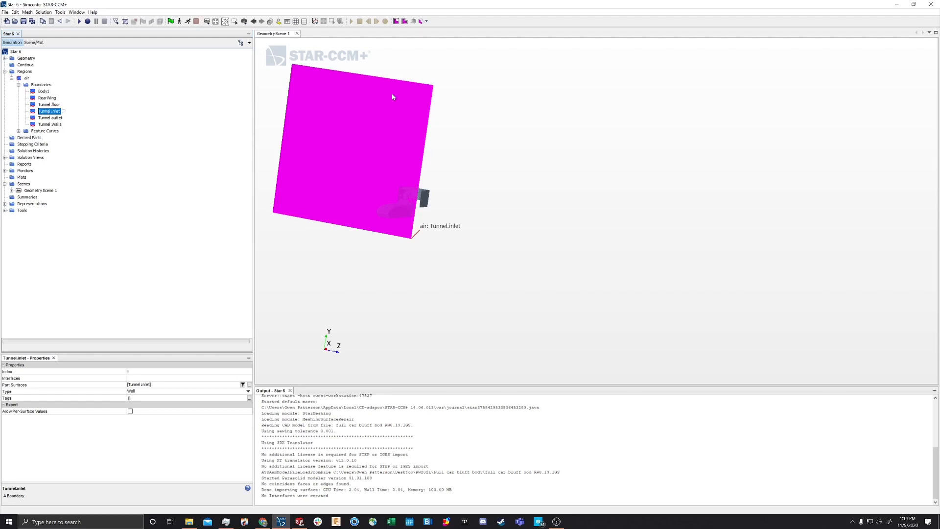
drag(516, 146, 547, 144)
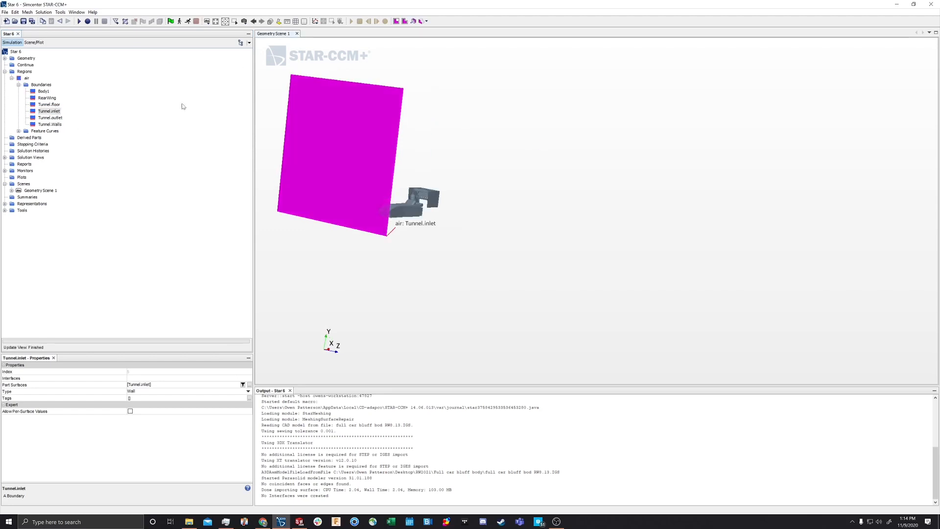
click(51, 112)
click(138, 392)
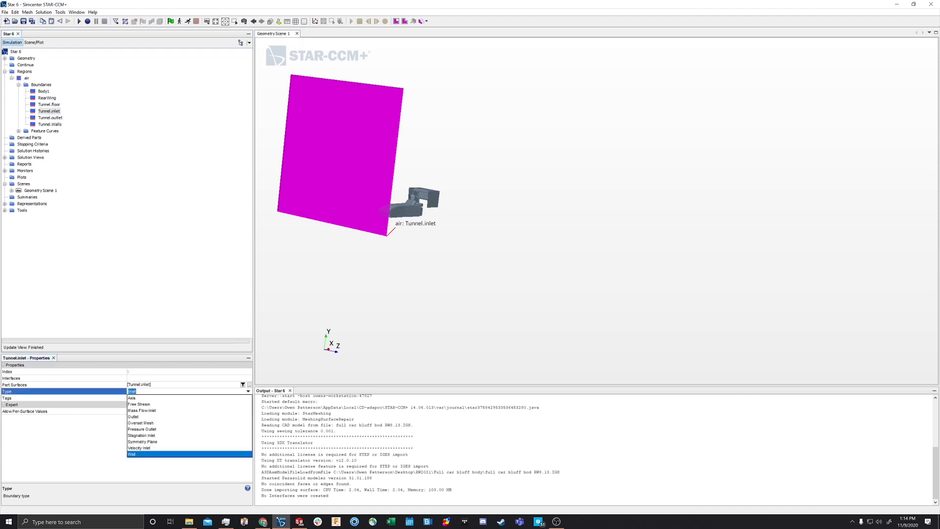
click(145, 444)
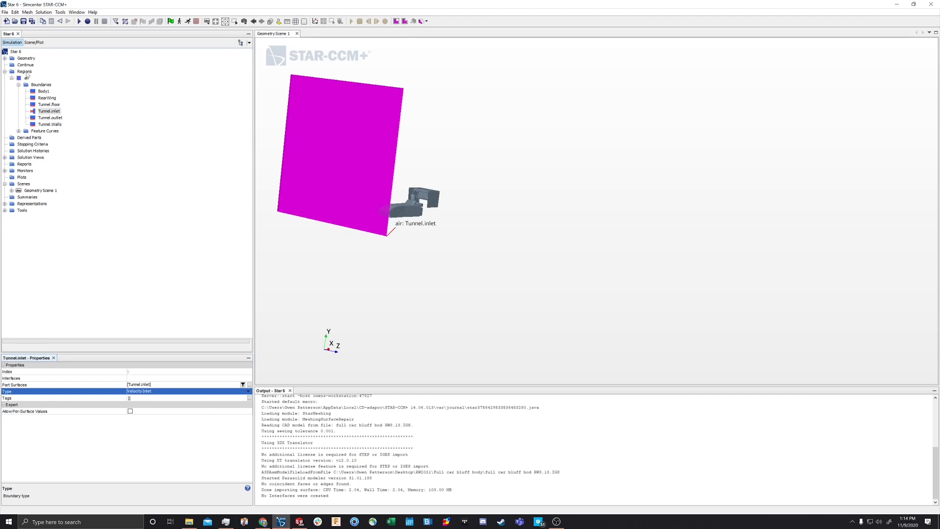
Set the type of the Tunnel.outlet boundary to Pressure Outlet and collapse the Regions tree
click(49, 119)
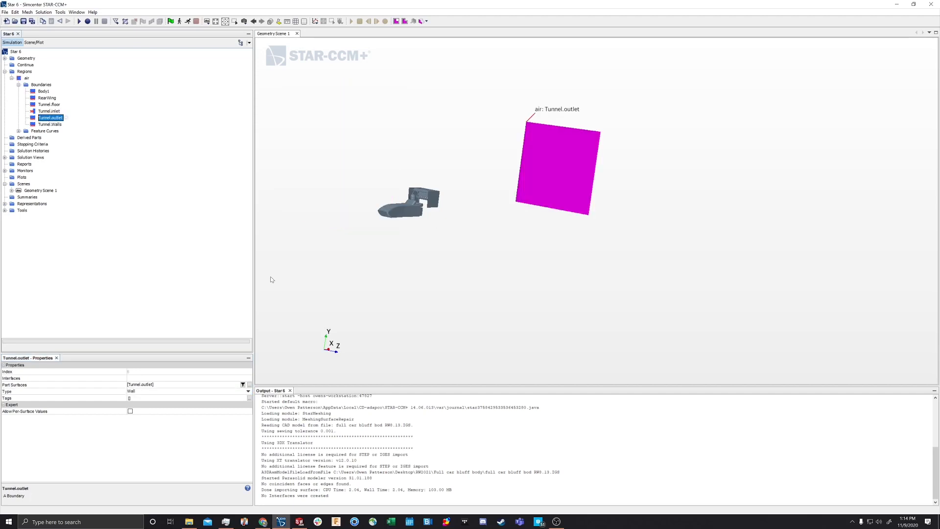
drag(405, 307, 137, 219)
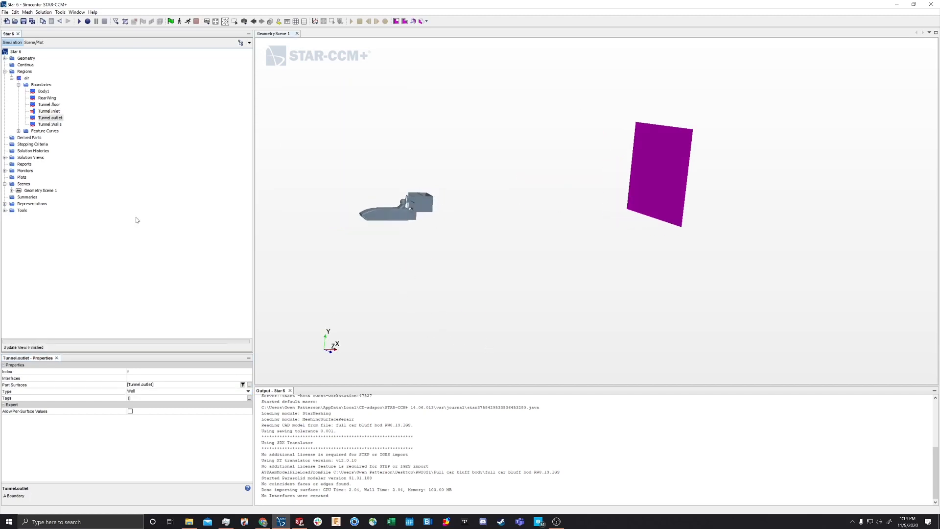
click(151, 392)
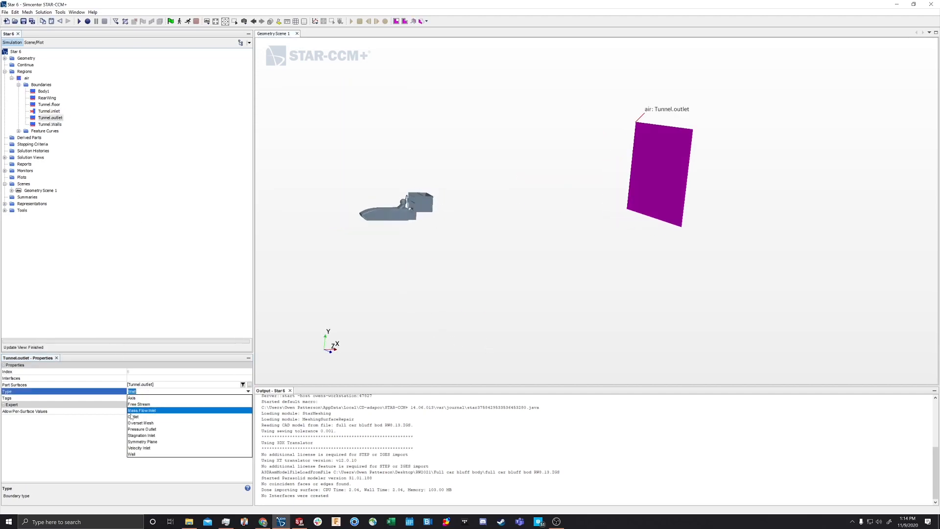
click(141, 430)
drag(458, 327, 417, 314)
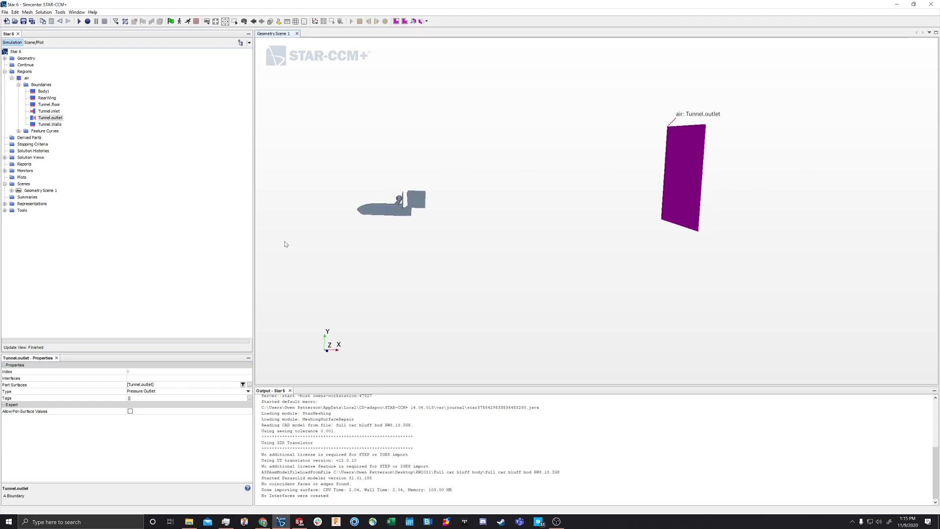
click(19, 85)
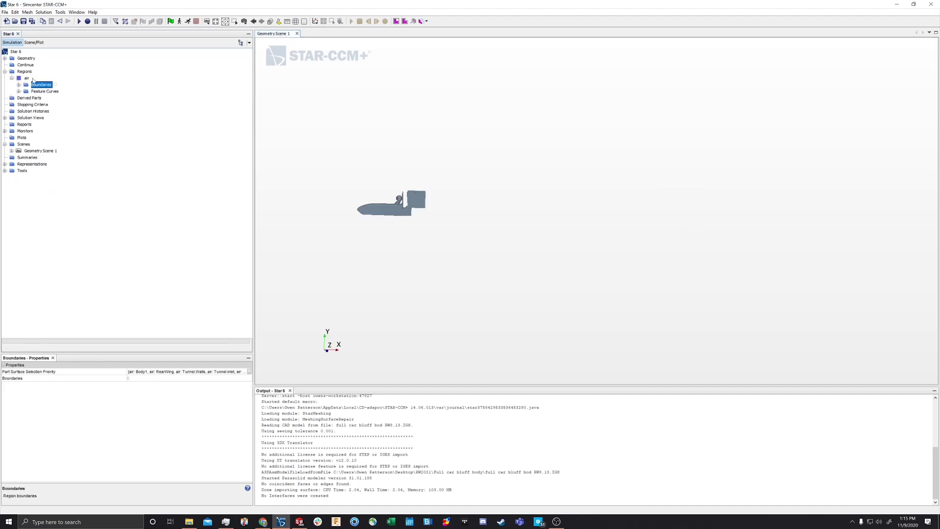
click(5, 71)
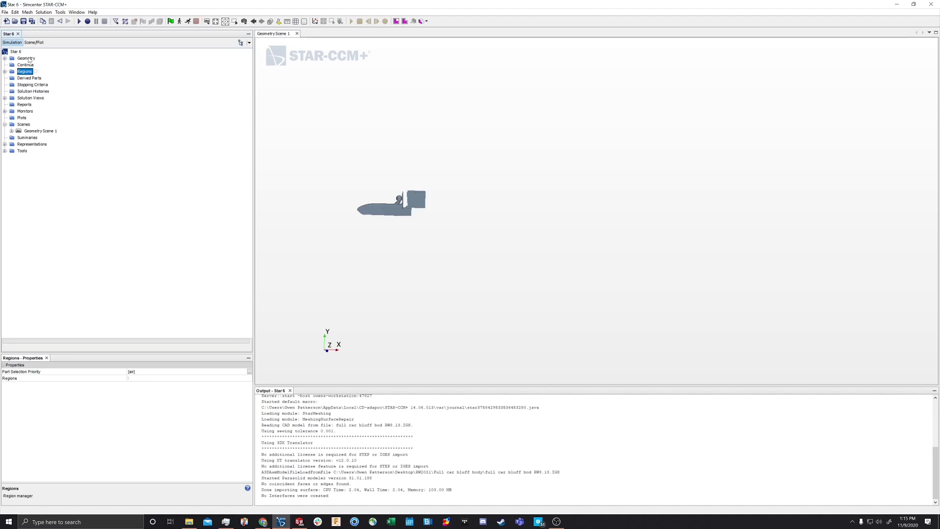
Examine the car body and rear wing in the geometry scene from the side and at an angle
scroll(428, 252, down, 2)
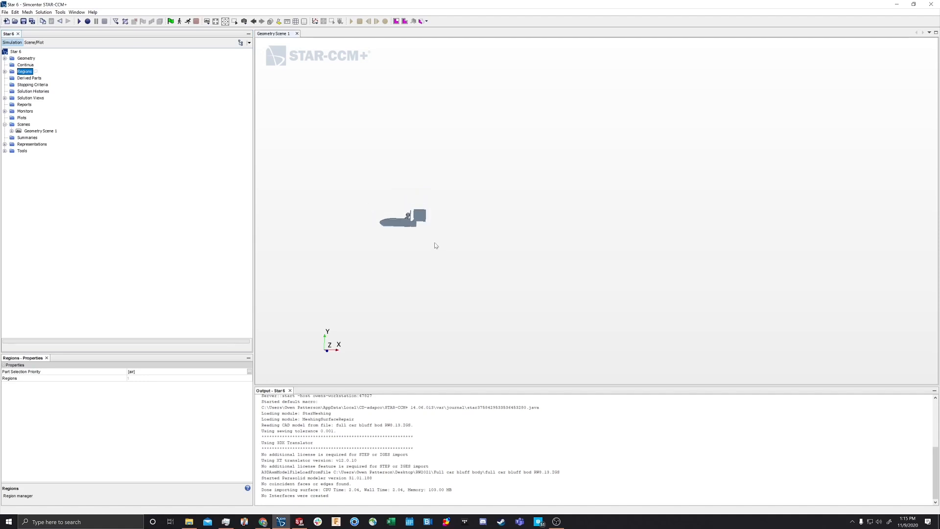
mouse_move(437, 245)
mouse_down()
mouse_move(389, 250)
mouse_move(390, 233)
mouse_up()
right_drag(395, 244, 456, 261)
mouse_move(445, 252)
mouse_down()
mouse_move(487, 259)
mouse_move(476, 269)
mouse_up()
scroll(482, 263, up, 3)
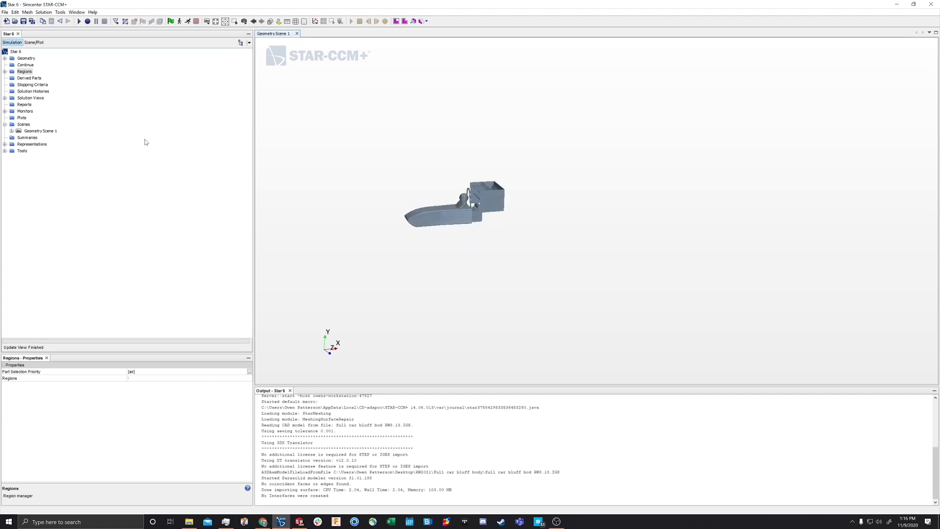
scroll(400, 198, up, 4)
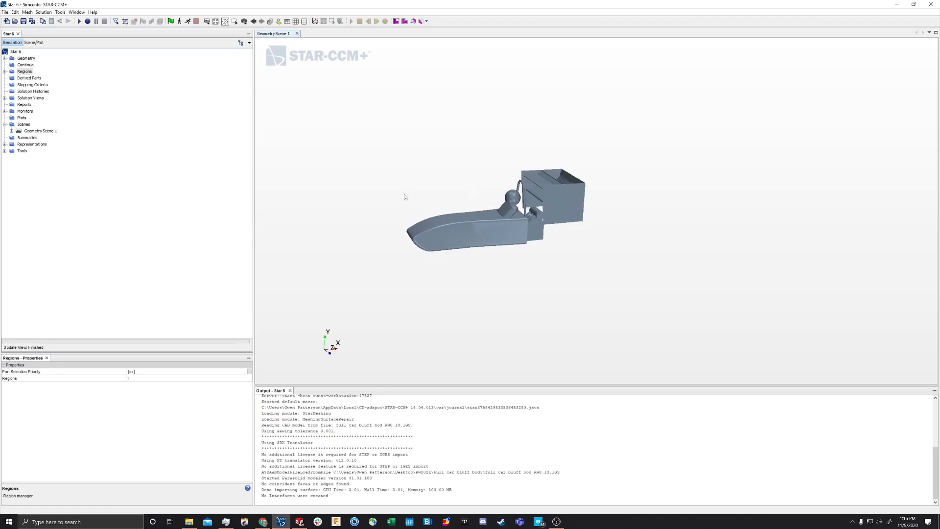
drag(392, 175, 363, 174)
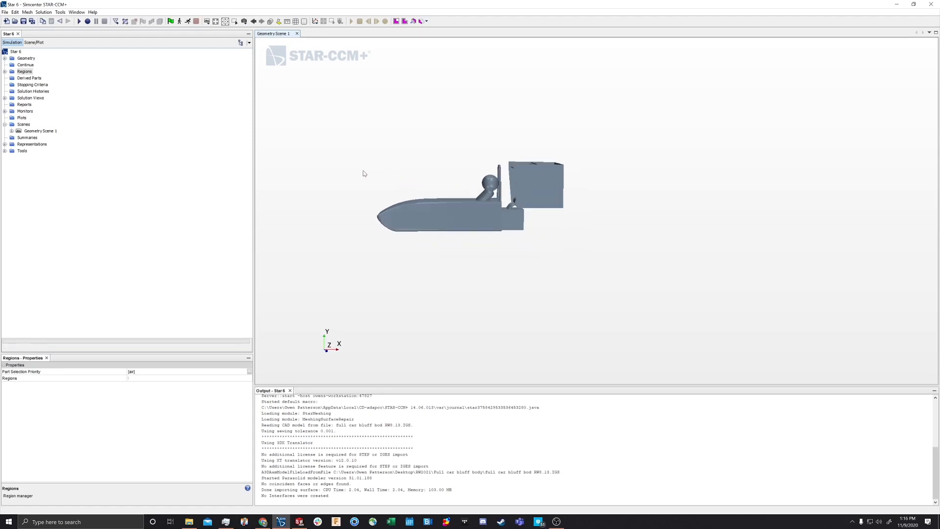
scroll(403, 169, down, 2)
scroll(418, 164, up, 4)
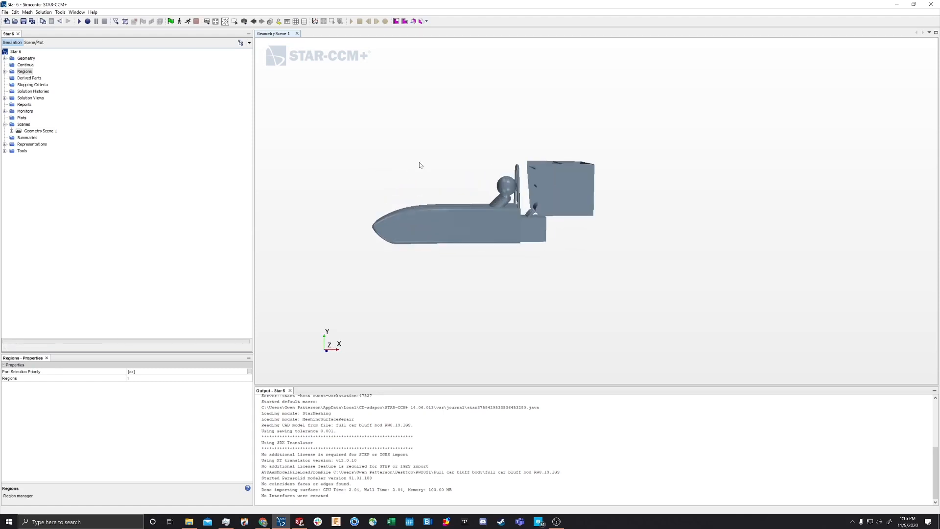
drag(409, 161, 465, 188)
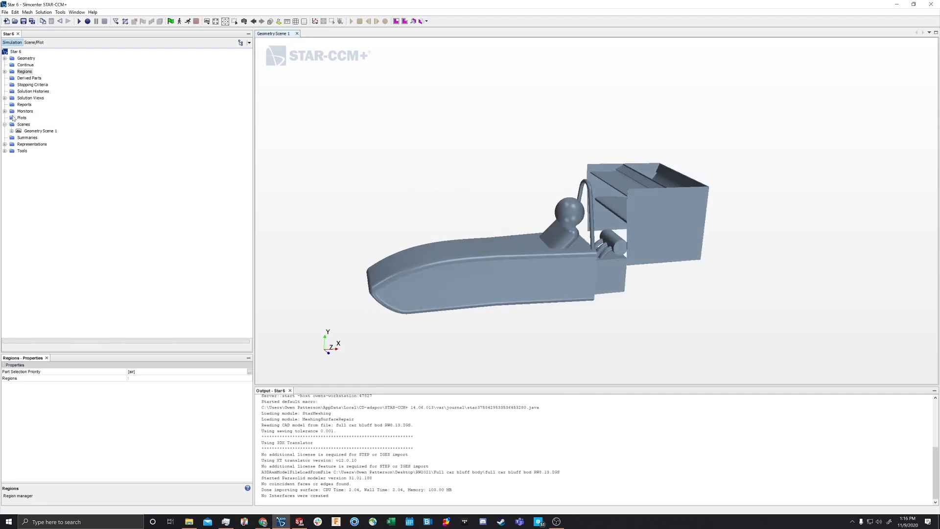
Start a new plane section as a derived part of the air region
click(23, 79)
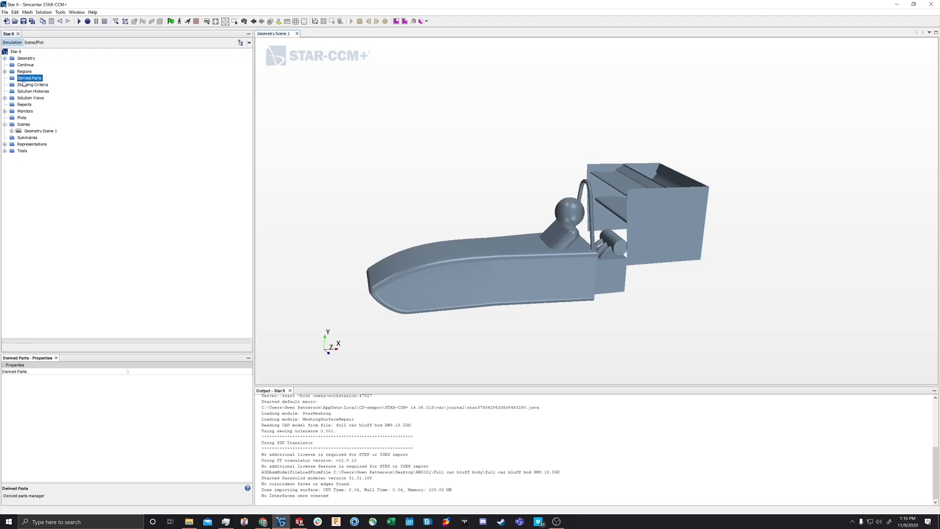
right_click(23, 82)
mouse_move(41, 84)
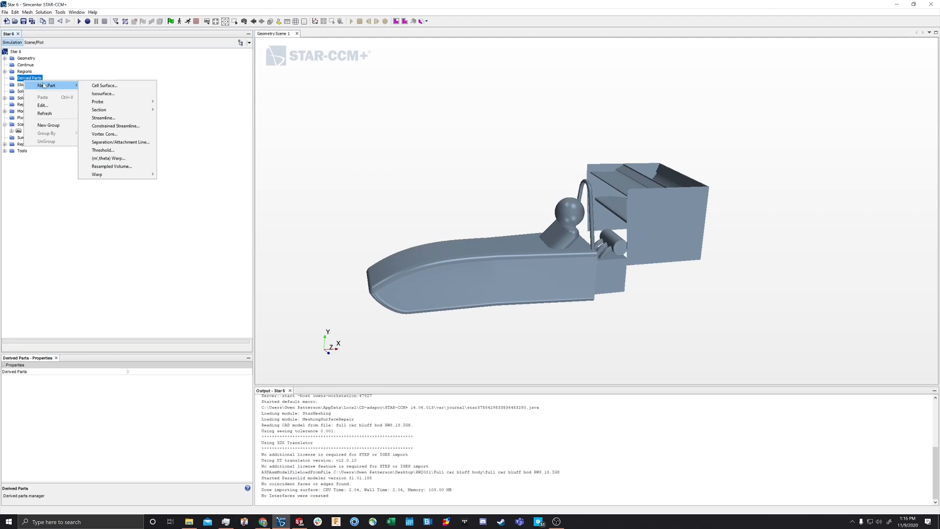
click(37, 78)
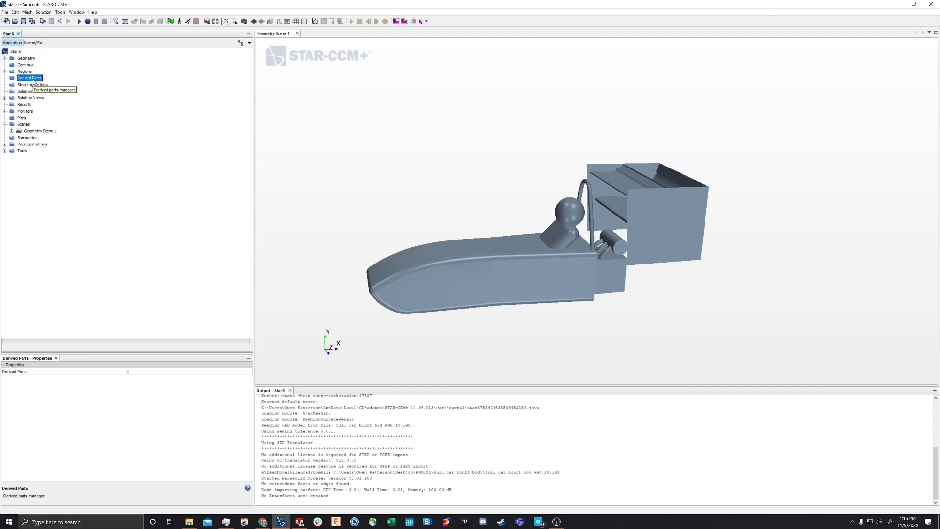
right_click(34, 80)
mouse_move(73, 88)
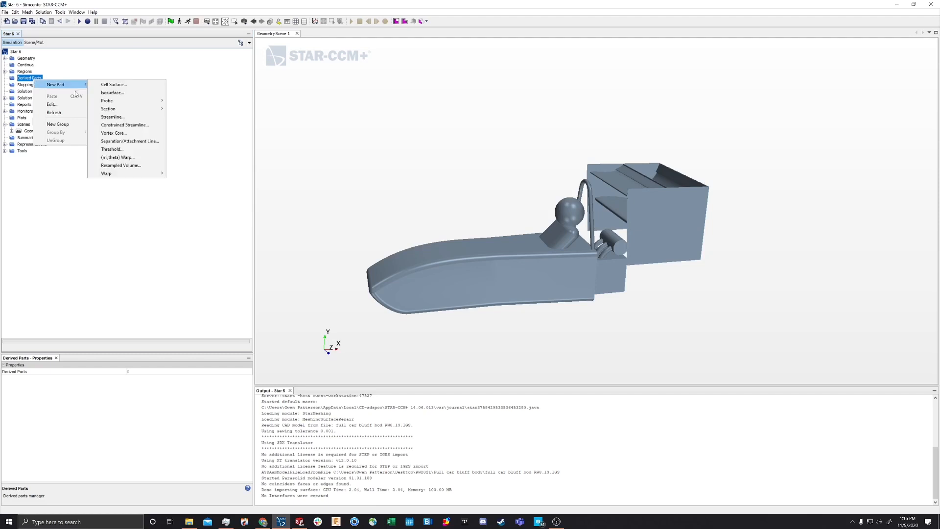
mouse_move(132, 109)
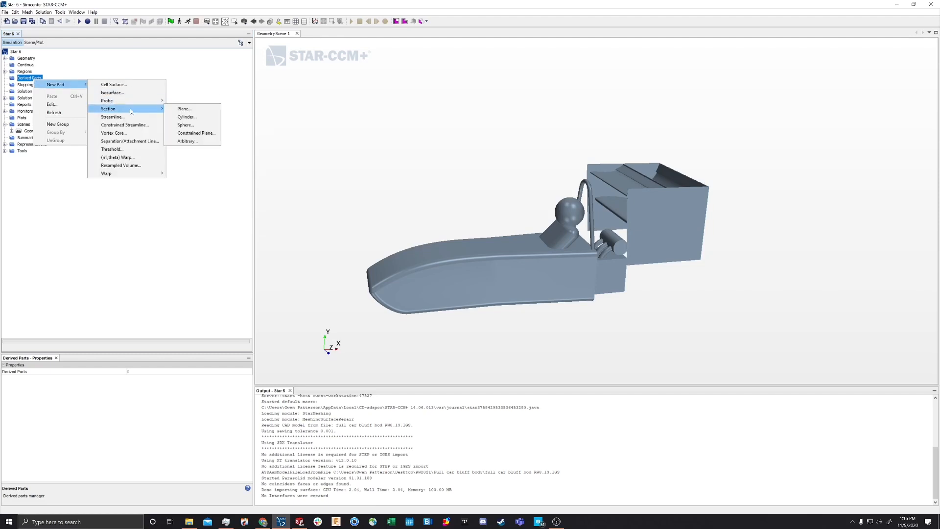
click(182, 109)
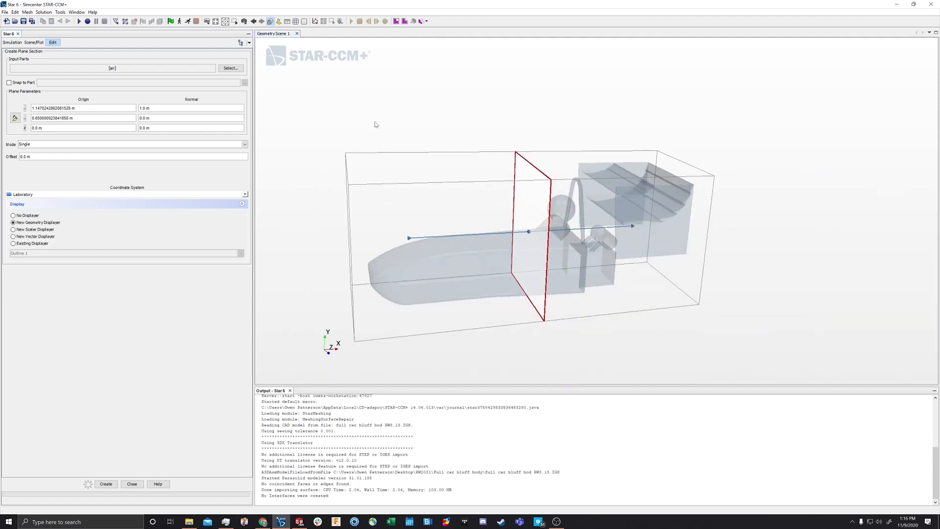
Set the plane section's normal to 0, 0, 1 m so the plane runs lengthwise through the car
drag(385, 119, 335, 121)
mouse_move(757, 166)
mouse_down()
mouse_move(787, 180)
mouse_move(790, 216)
mouse_move(698, 174)
mouse_move(672, 177)
mouse_up()
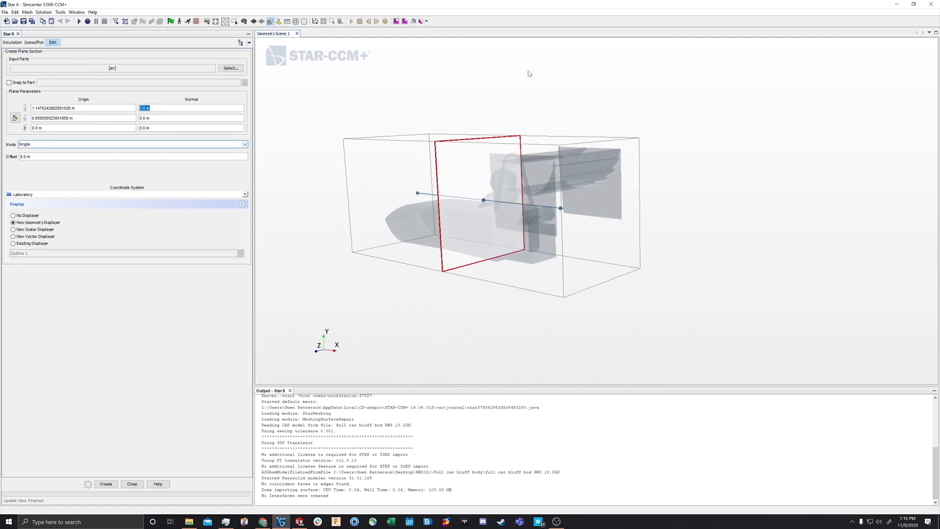
drag(557, 79, 478, 113)
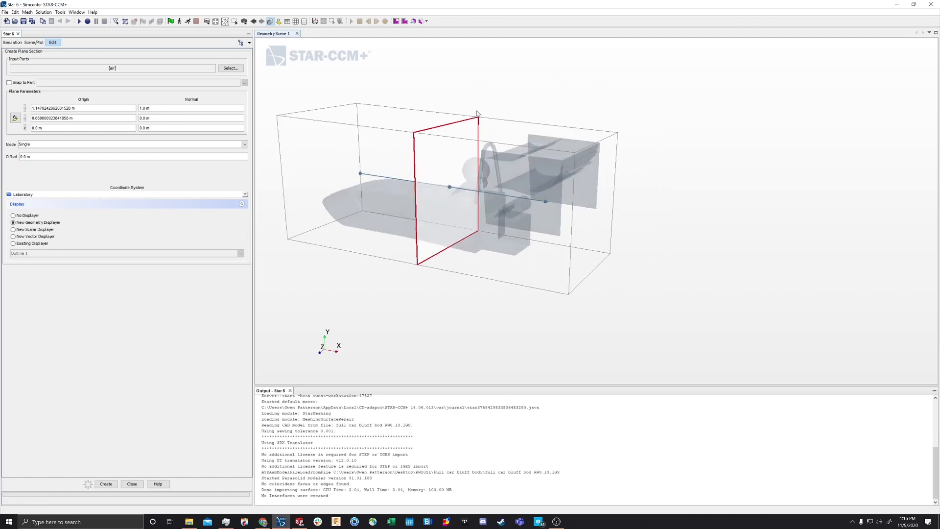
drag(161, 108, 139, 108)
text(1.)
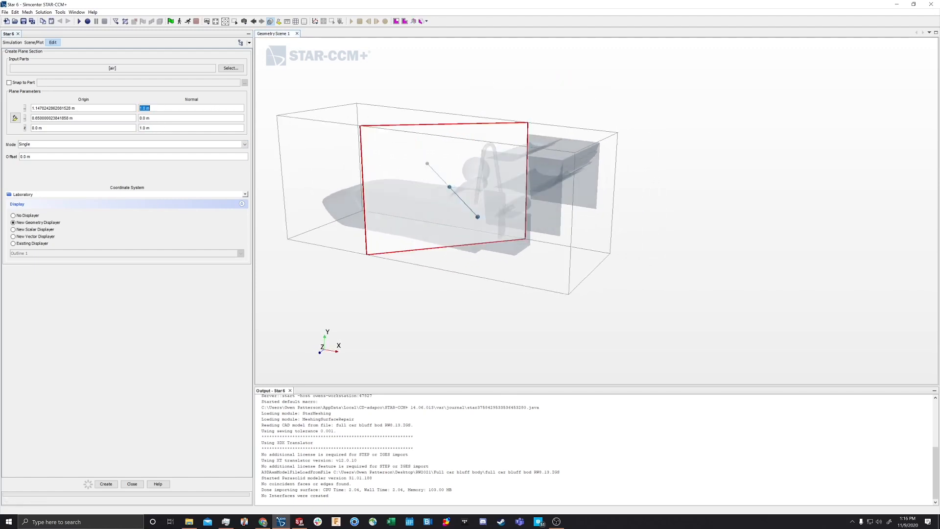
text(0)
key(Return)
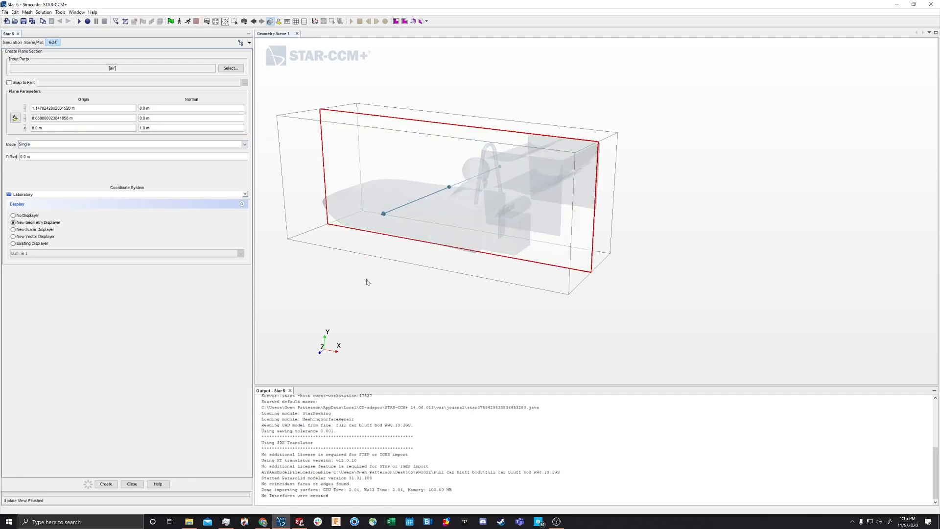
Examine the orientation of the section plane relative to the car body and rear wing from several angles
drag(381, 311, 334, 285)
scroll(335, 285, up, 1)
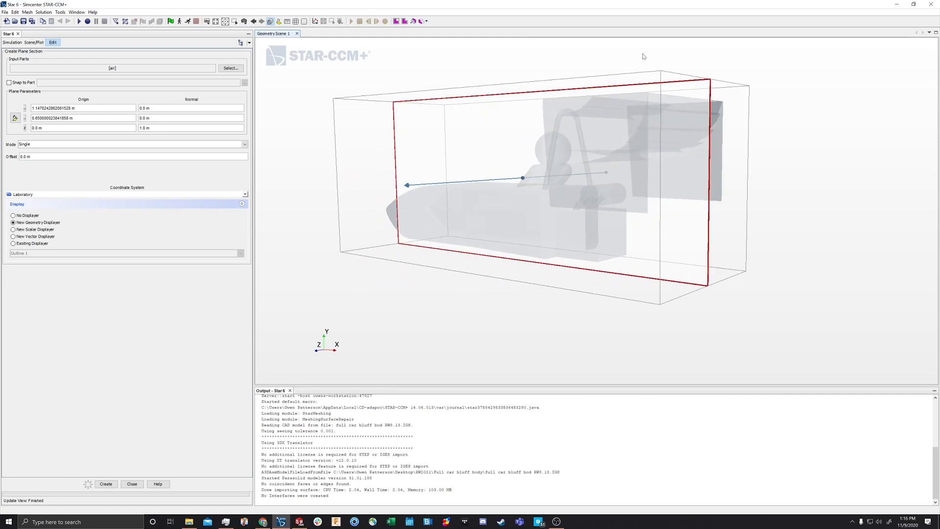
scroll(456, 278, up, 5)
scroll(458, 280, down, 5)
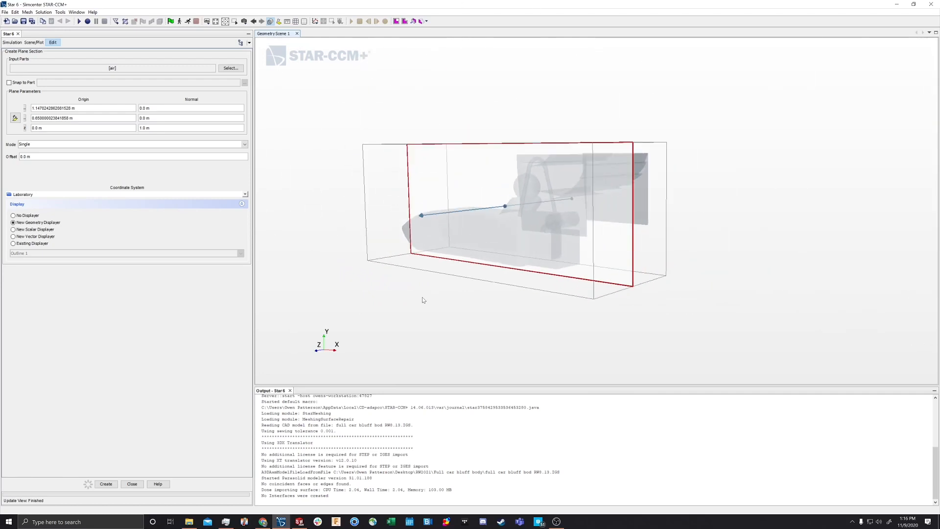
drag(423, 300, 463, 295)
drag(821, 208, 901, 205)
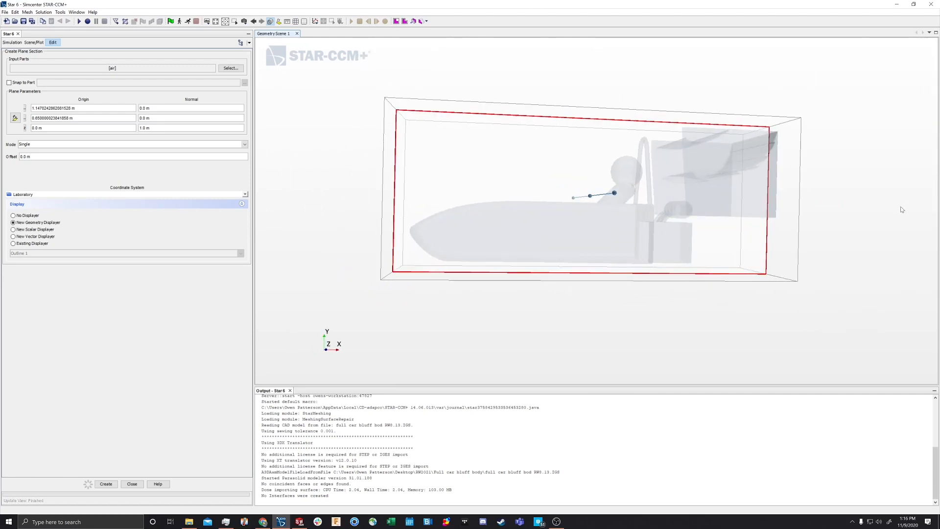
scroll(524, 339, up, 3)
scroll(525, 335, down, 4)
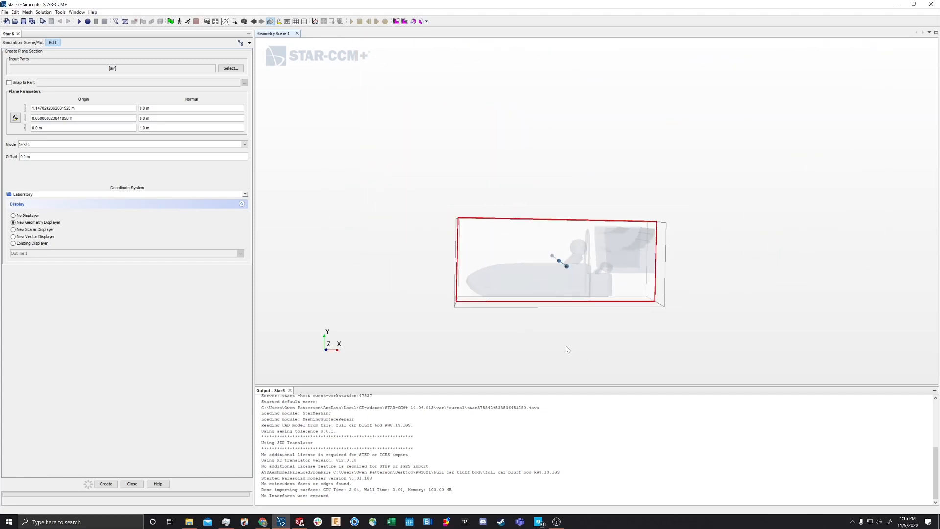
drag(564, 350, 544, 362)
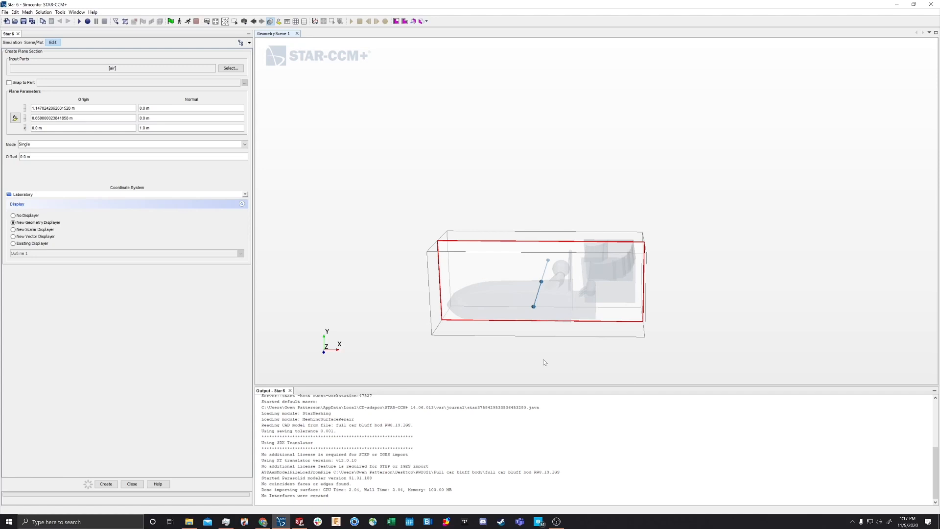
scroll(543, 360, down, 1)
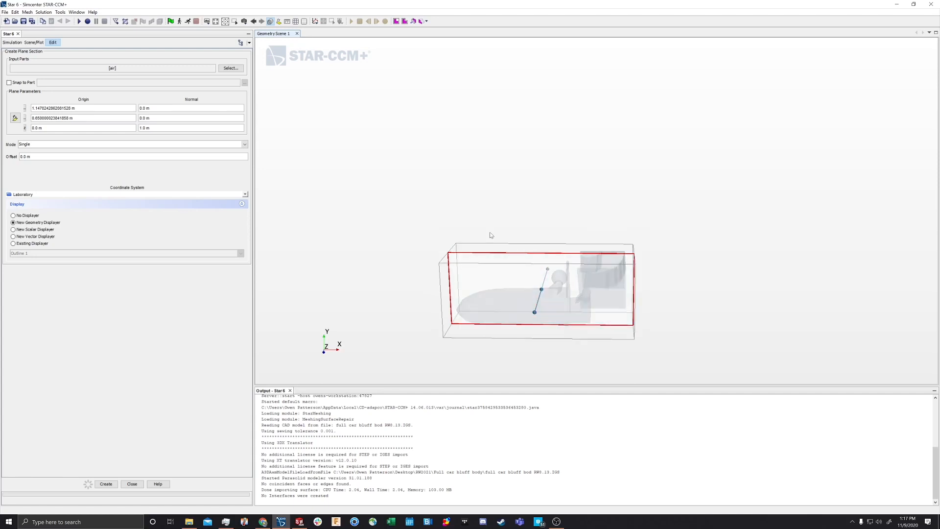
drag(422, 202, 447, 186)
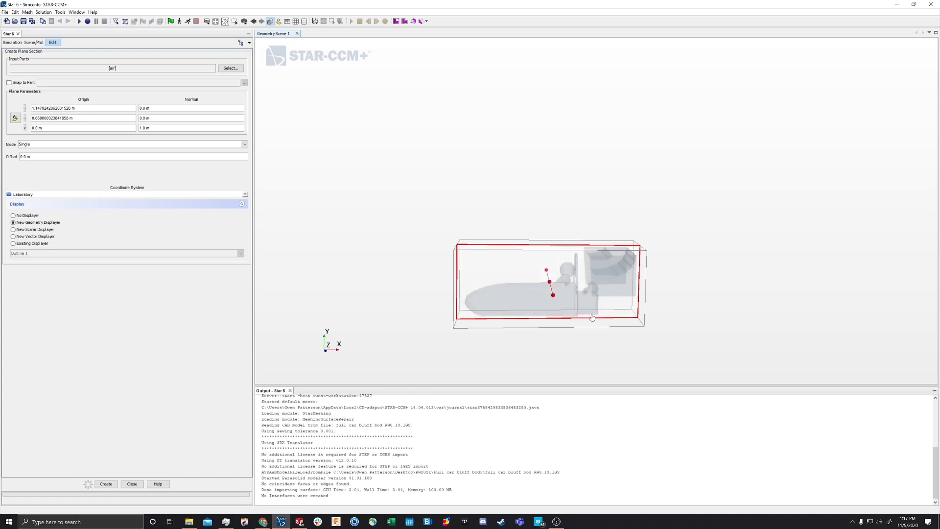
Create the lengthwise plane section of the air region with a new geometry displayer and close its setup
drag(676, 250, 799, 203)
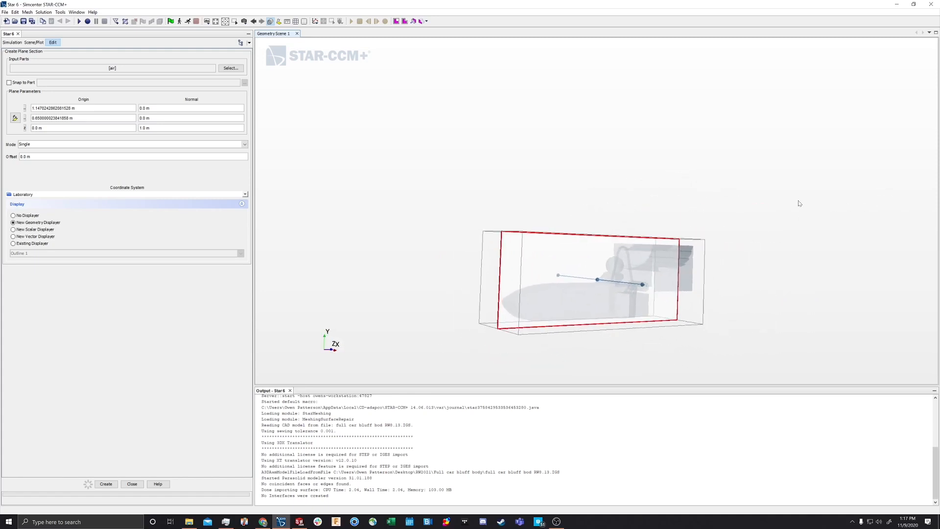
click(98, 487)
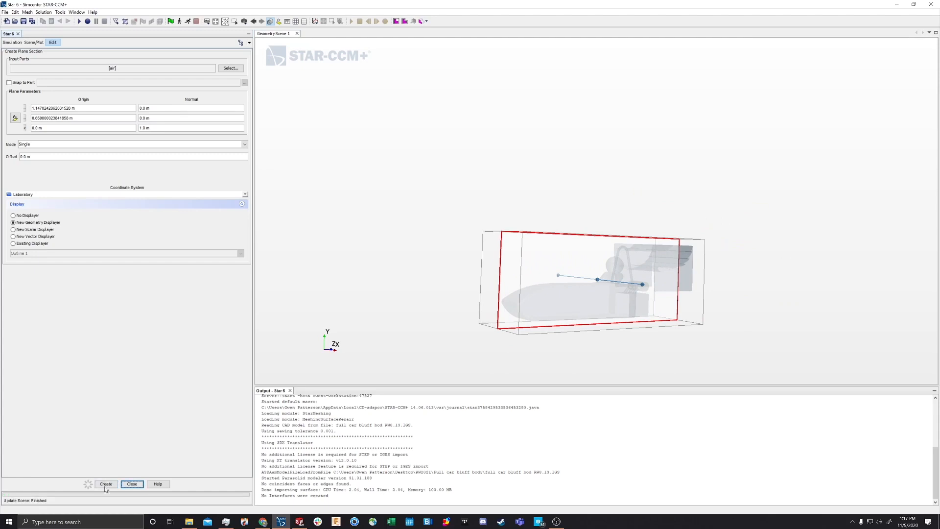
click(132, 484)
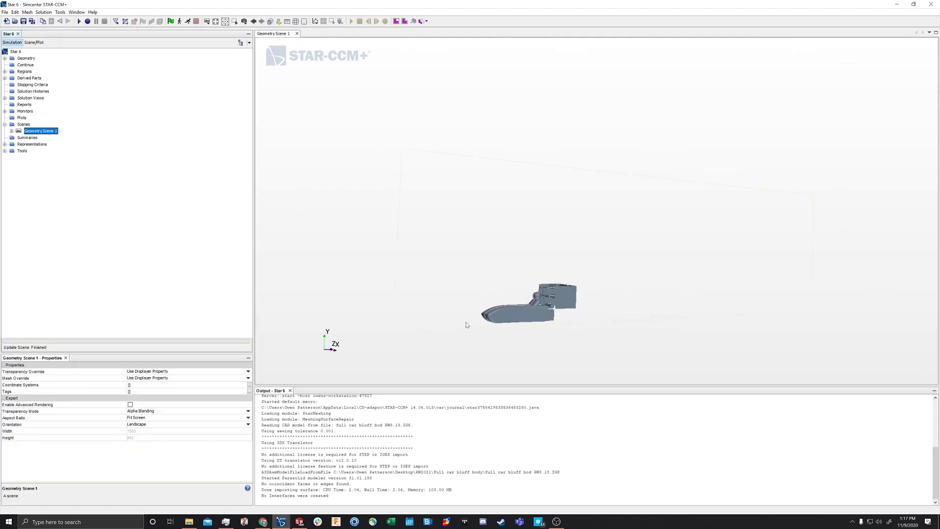
drag(496, 269, 426, 145)
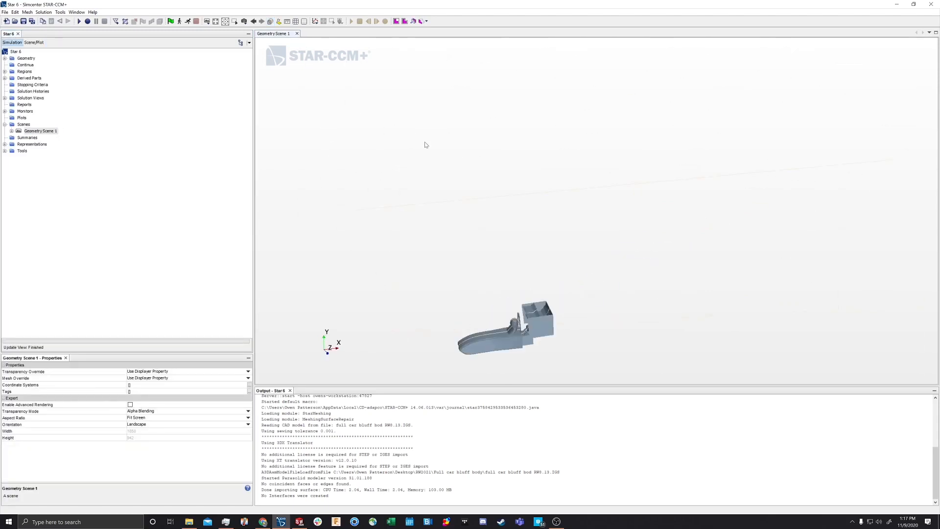
mouse_move(680, 220)
mouse_down()
mouse_move(642, 182)
mouse_move(619, 181)
mouse_move(747, 189)
mouse_move(686, 189)
mouse_up()
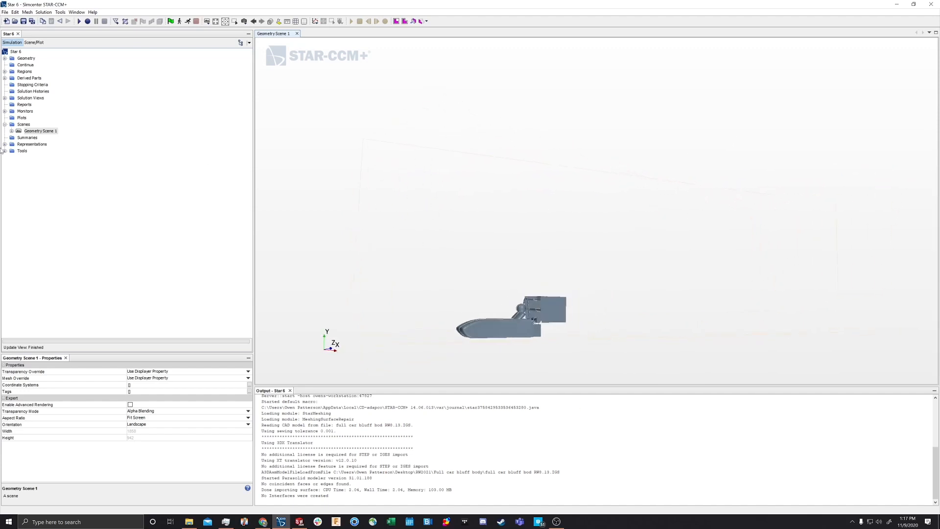
Create a new mesh scene
click(21, 124)
right_click(20, 124)
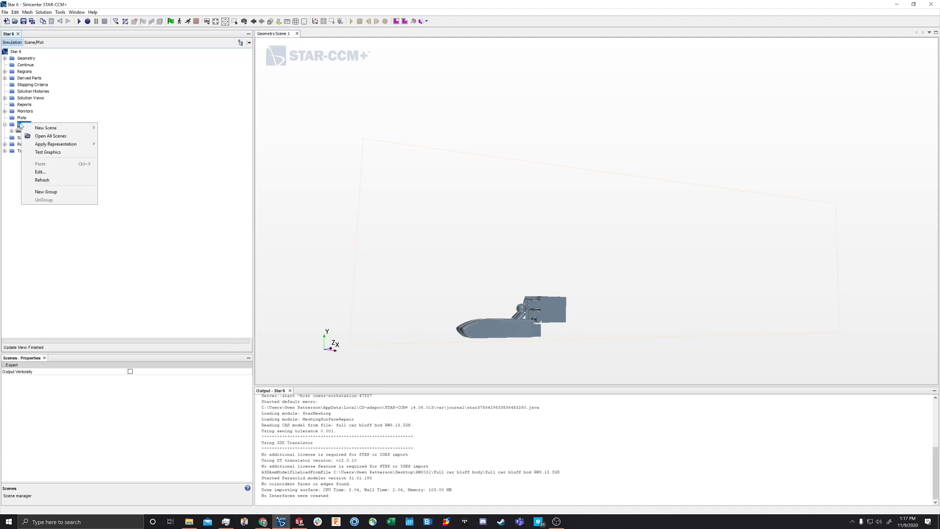
click(128, 104)
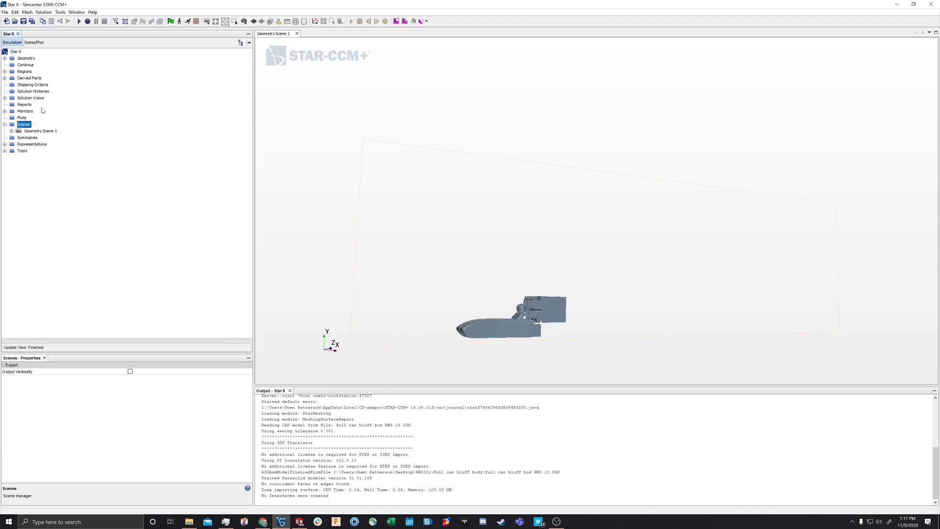
right_click(20, 125)
mouse_move(42, 130)
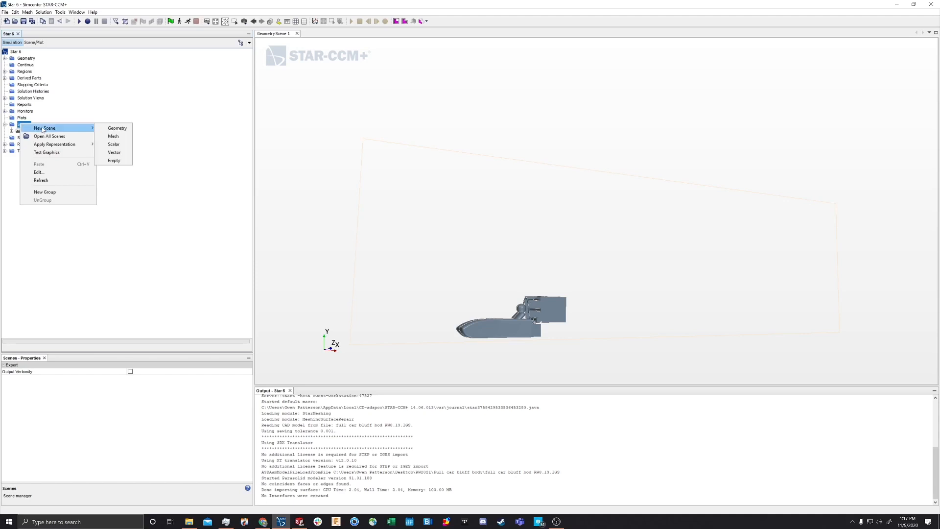
click(40, 122)
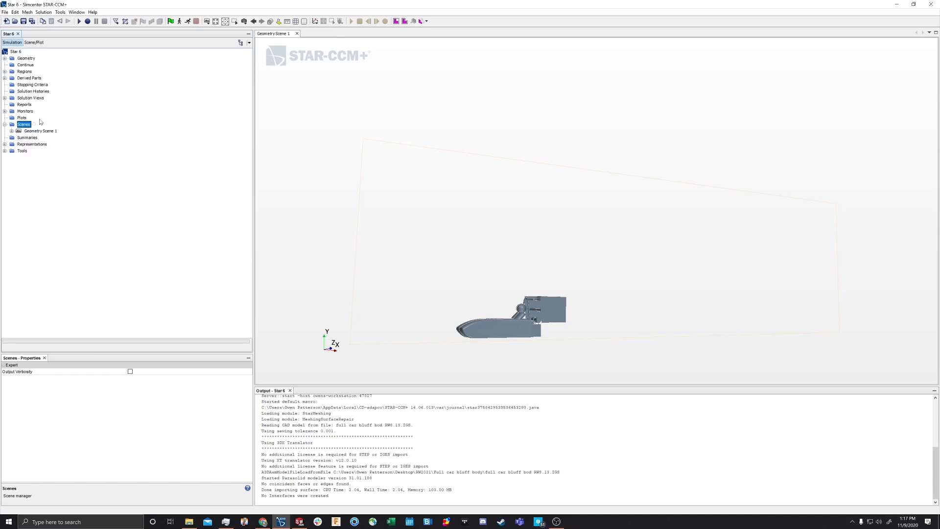
right_click(19, 127)
mouse_move(40, 132)
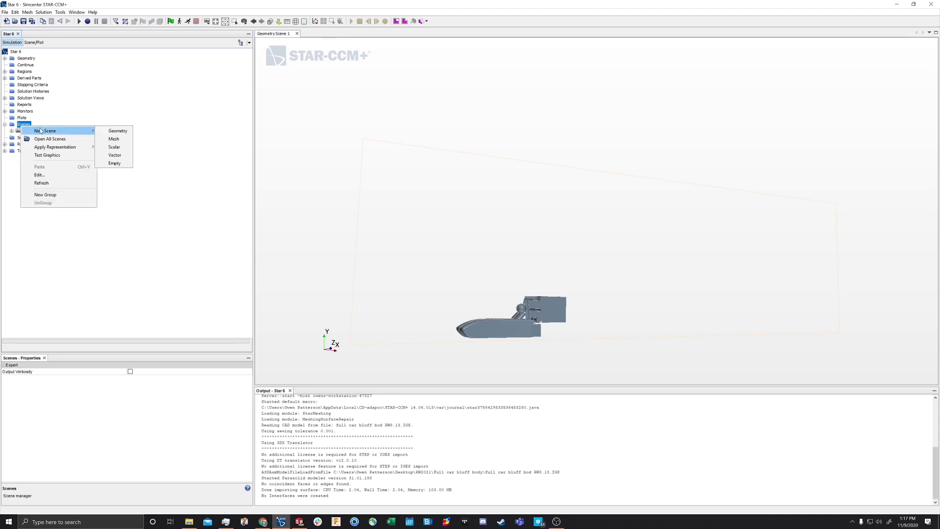
click(117, 139)
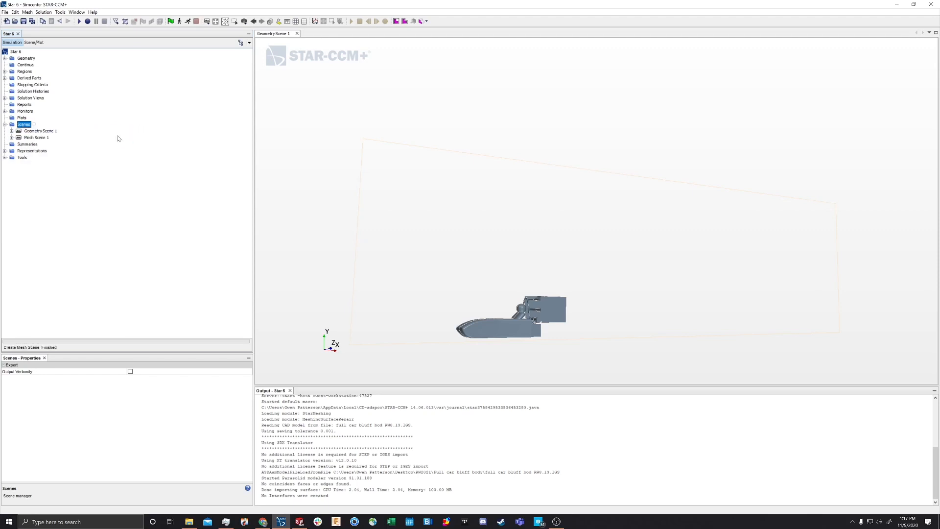
Hide the tunnel's Walls surface in the mesh scene to expose the car body inside
drag(487, 277, 527, 213)
click(510, 197)
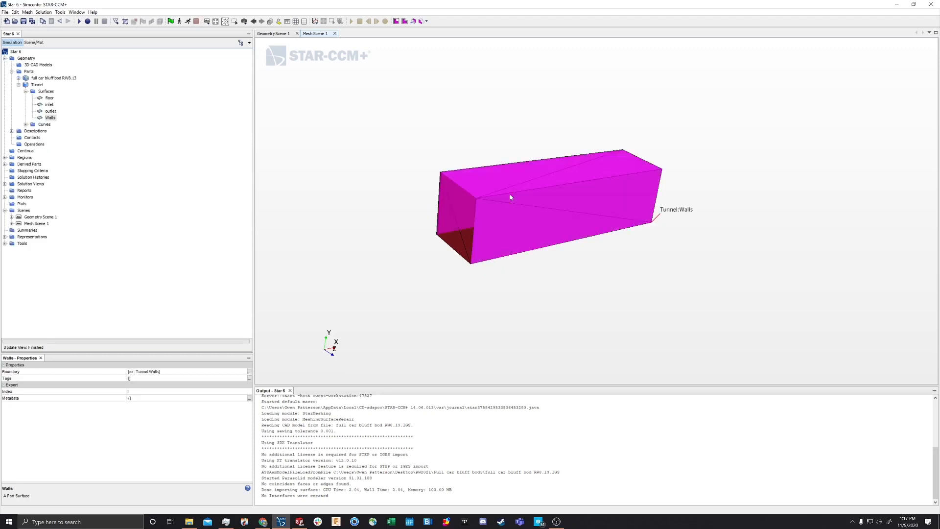
right_click(541, 223)
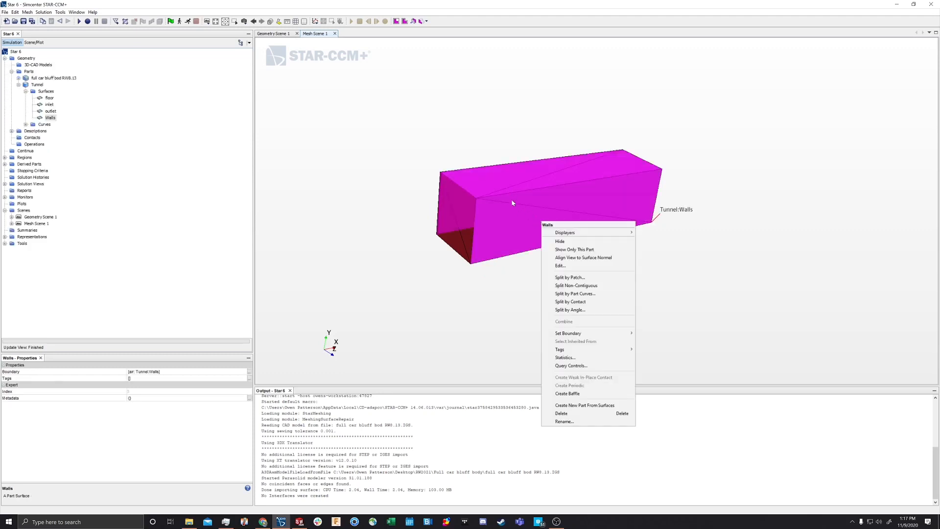
click(504, 163)
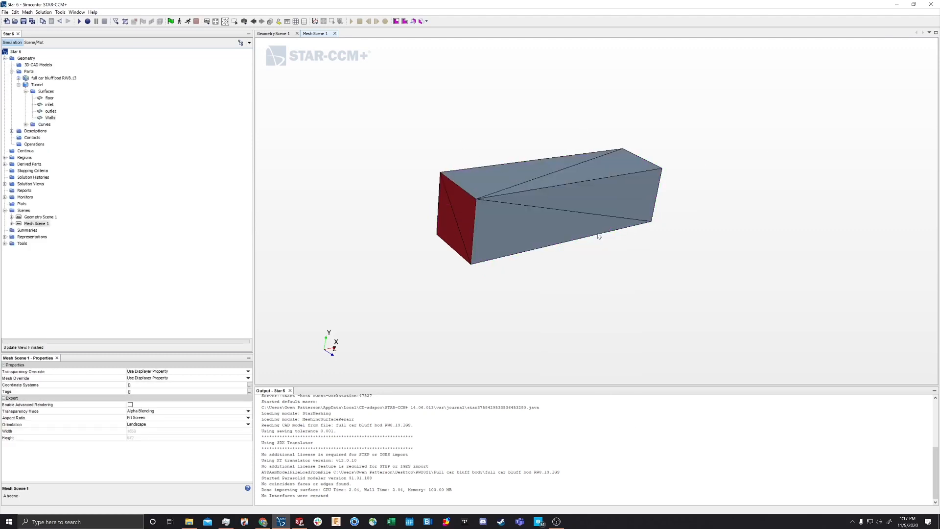
click(582, 206)
right_click(576, 211)
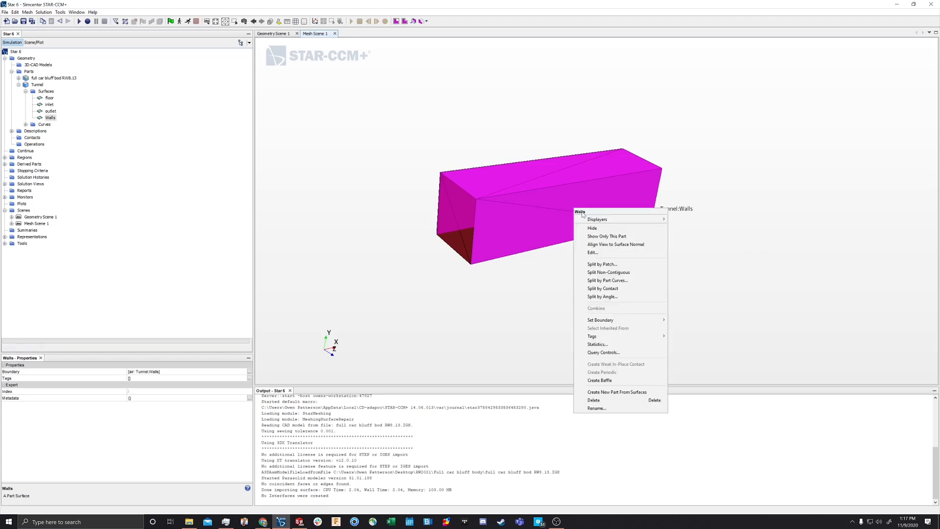
click(592, 228)
drag(580, 265, 518, 227)
scroll(590, 250, up, 3)
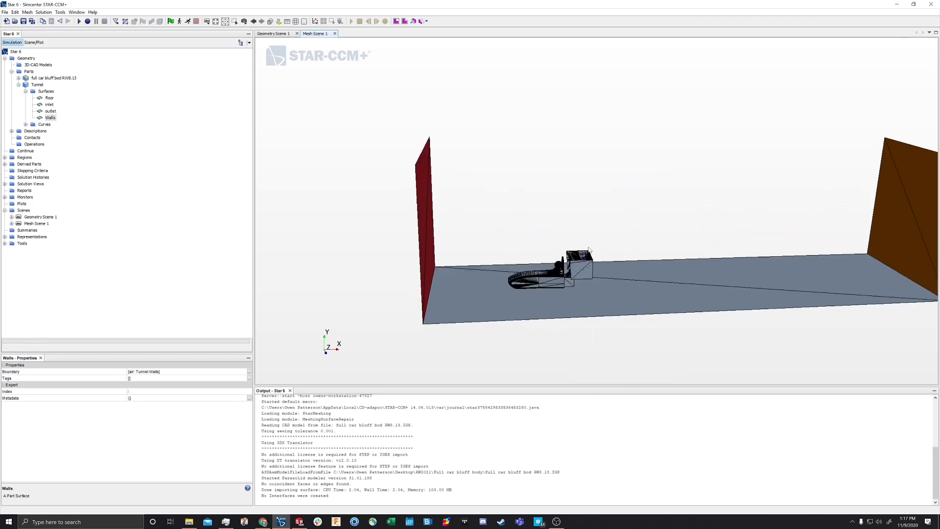
scroll(584, 228, up, 5)
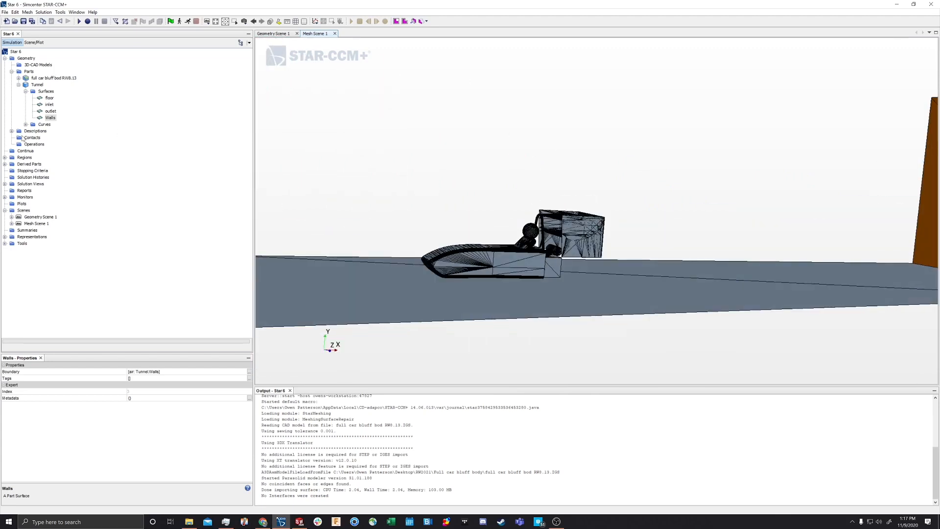
Add the derived plane section to the mesh scene
click(5, 164)
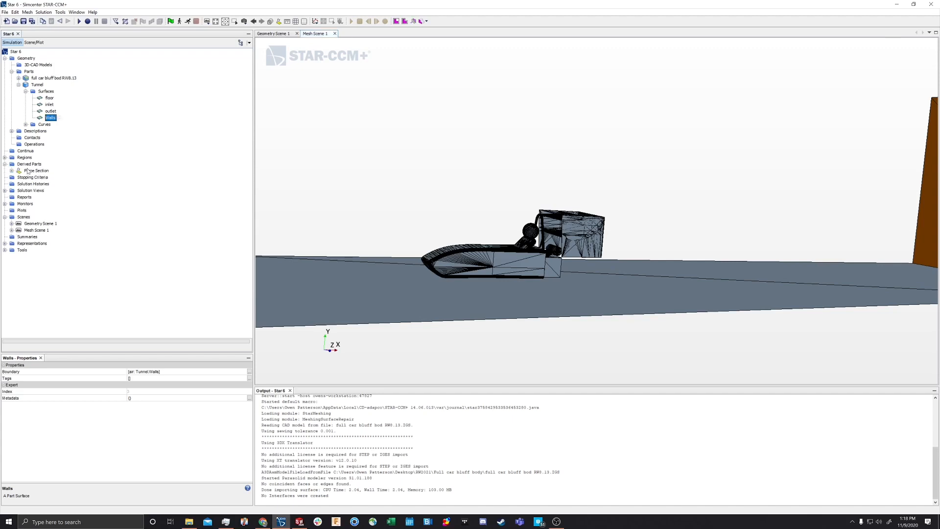
click(28, 170)
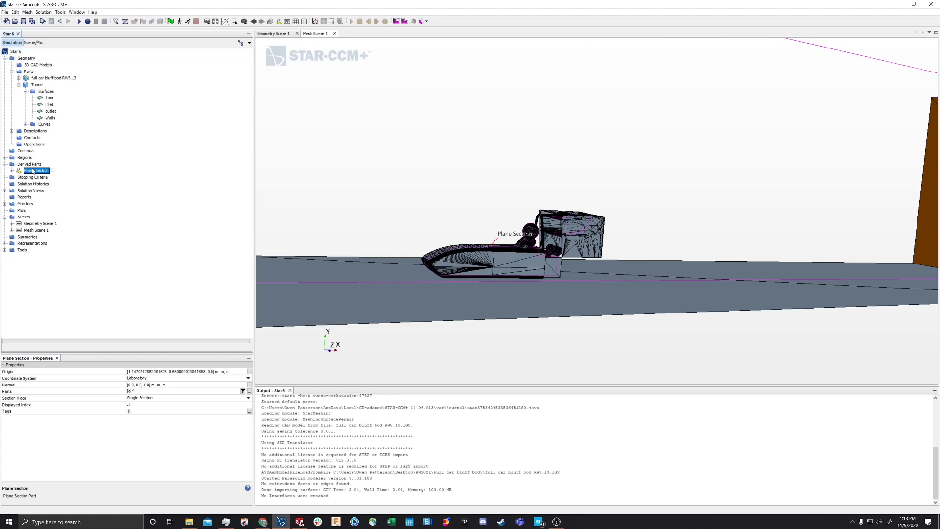
right_click(32, 170)
click(27, 170)
drag(28, 170, 463, 198)
scroll(463, 199, down, 5)
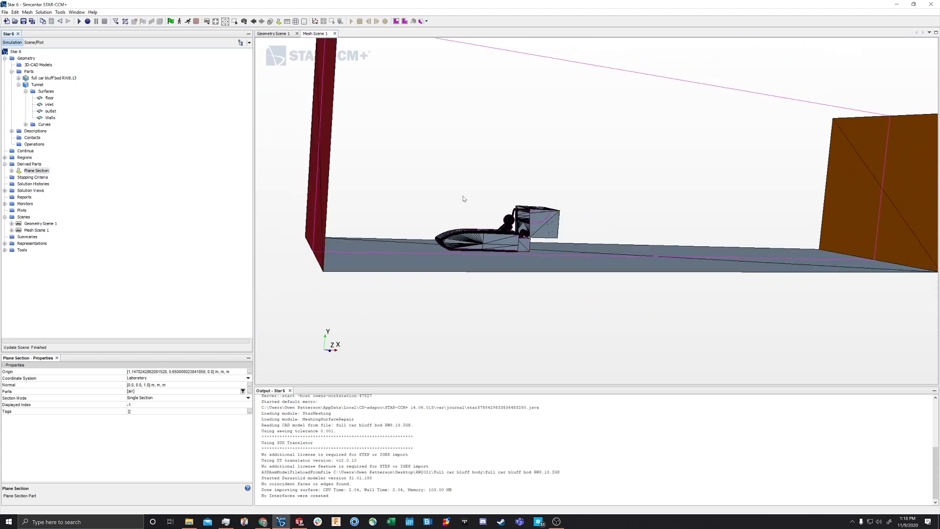
Examine the car's surface triangulation and the section outline inside the tunnel from several angles and distances
click(431, 294)
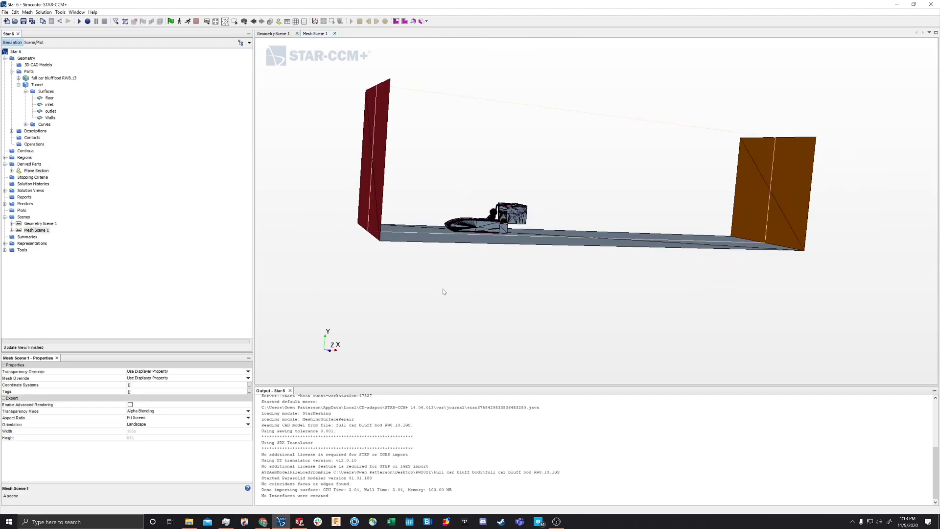
drag(442, 288, 404, 299)
scroll(465, 208, up, 5)
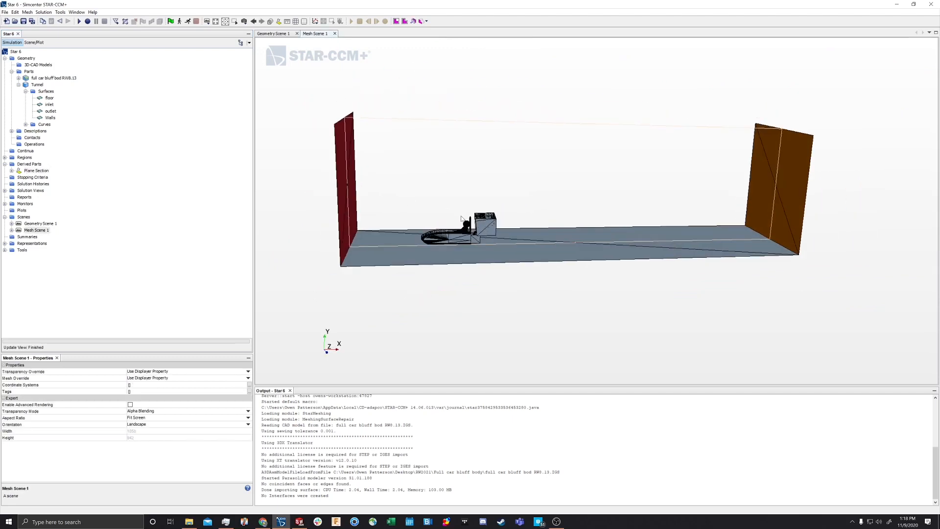
scroll(426, 159, up, 3)
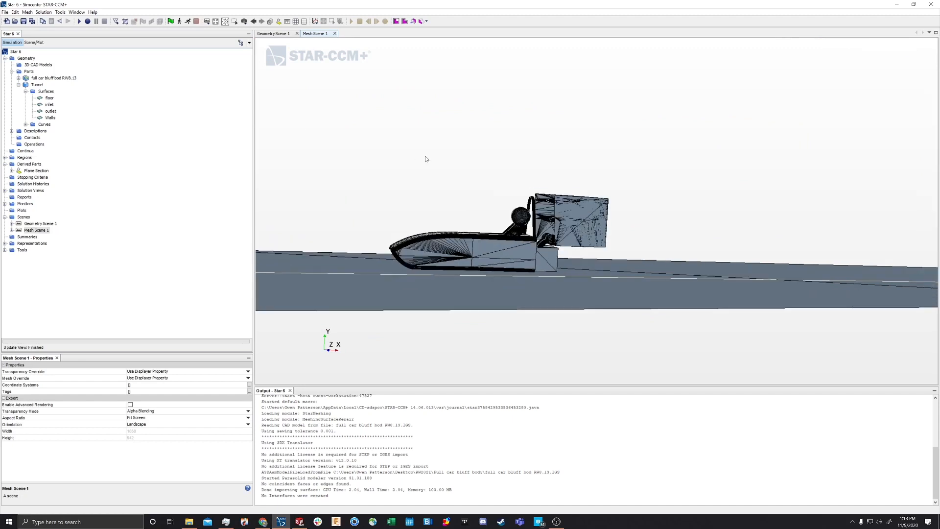
scroll(489, 171, down, 2)
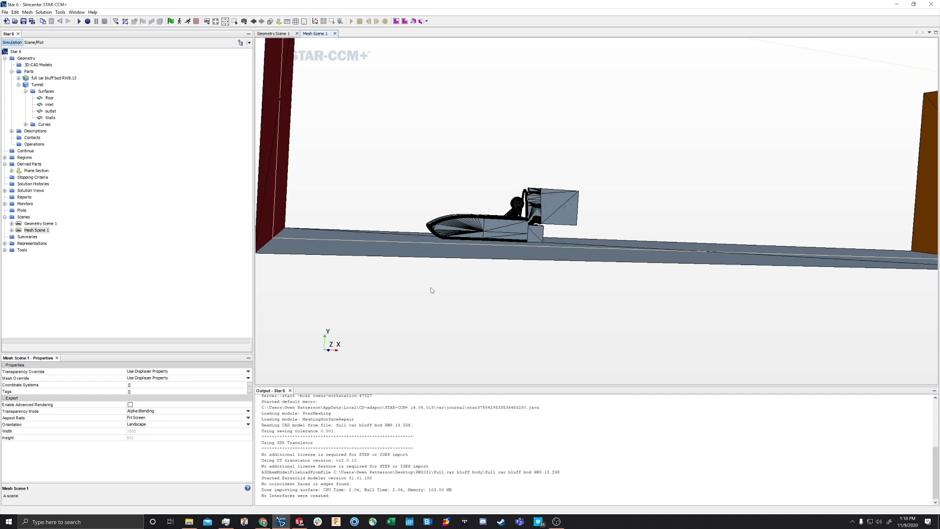
scroll(552, 248, down, 4)
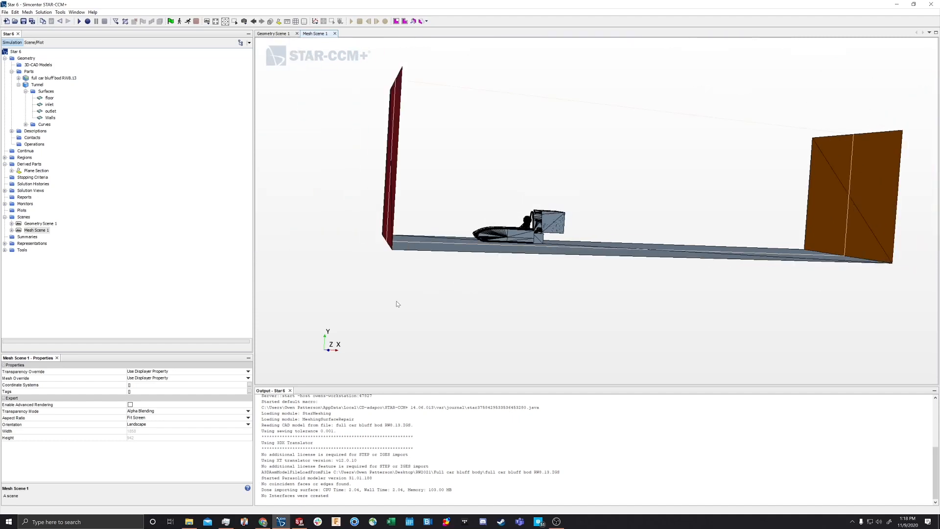
drag(395, 300, 423, 326)
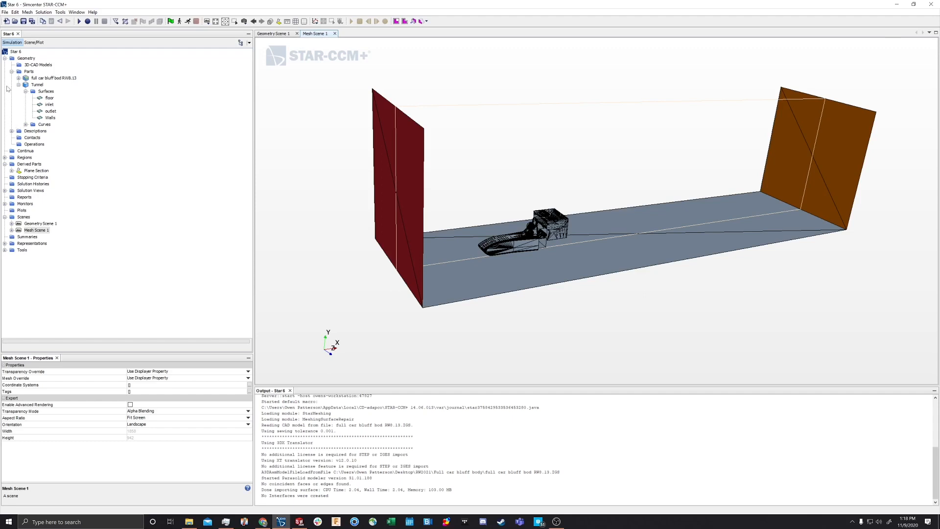
Collapse the geometry tree and create a new mesh continuum
click(12, 71)
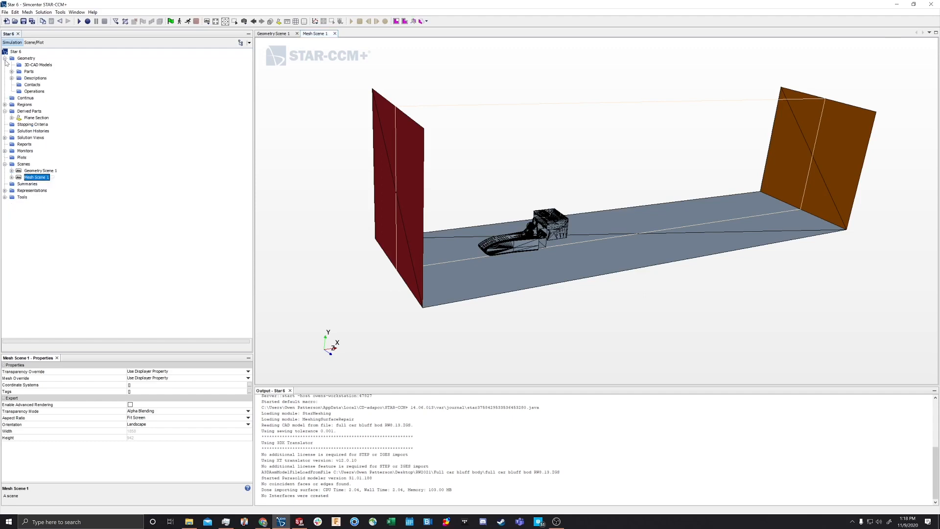
click(5, 59)
click(27, 67)
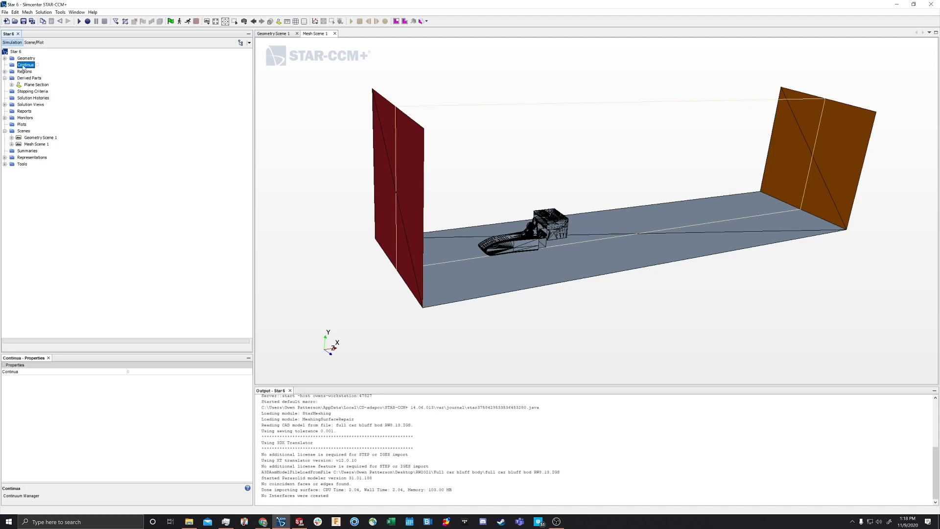
right_click(23, 67)
mouse_move(41, 71)
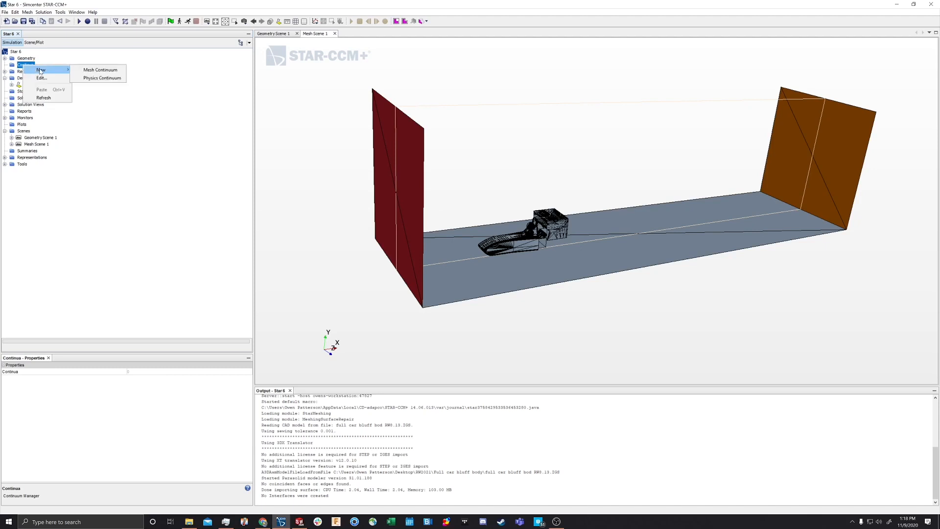
click(98, 70)
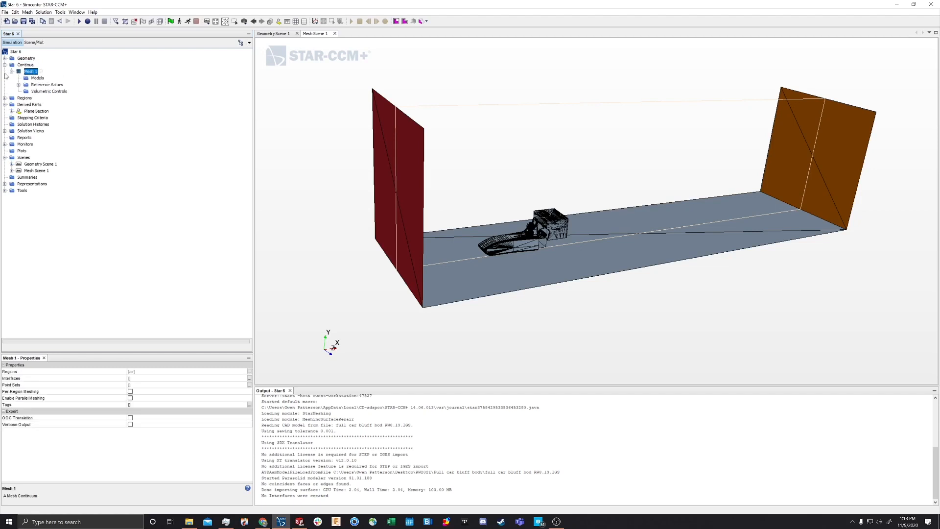
Enable the Surface Remesher, Trimmer and Prism Layer Mesher as meshing models of the mesh continuum
click(35, 78)
right_click(35, 78)
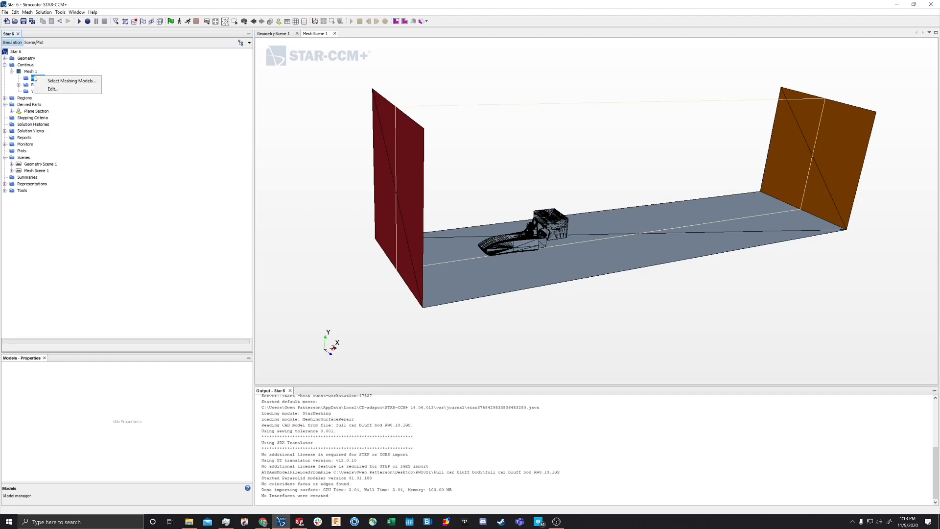
click(62, 81)
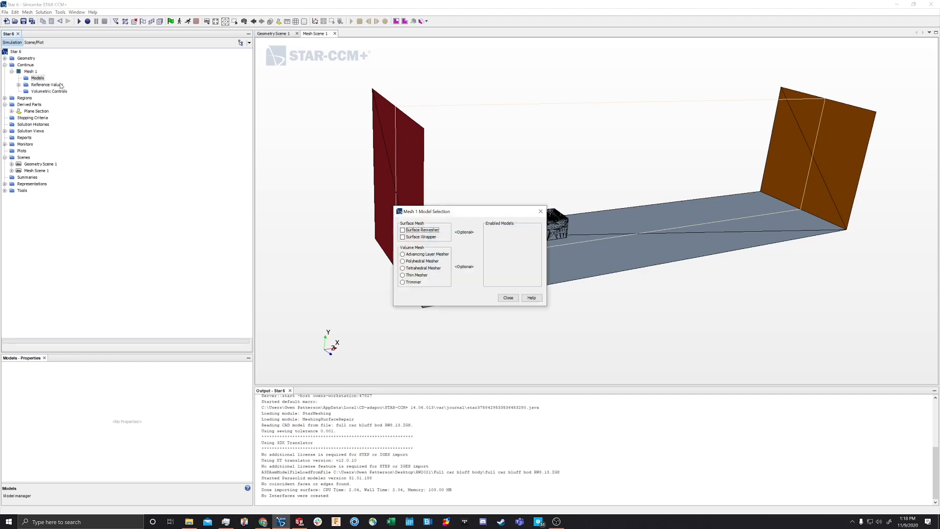
click(402, 231)
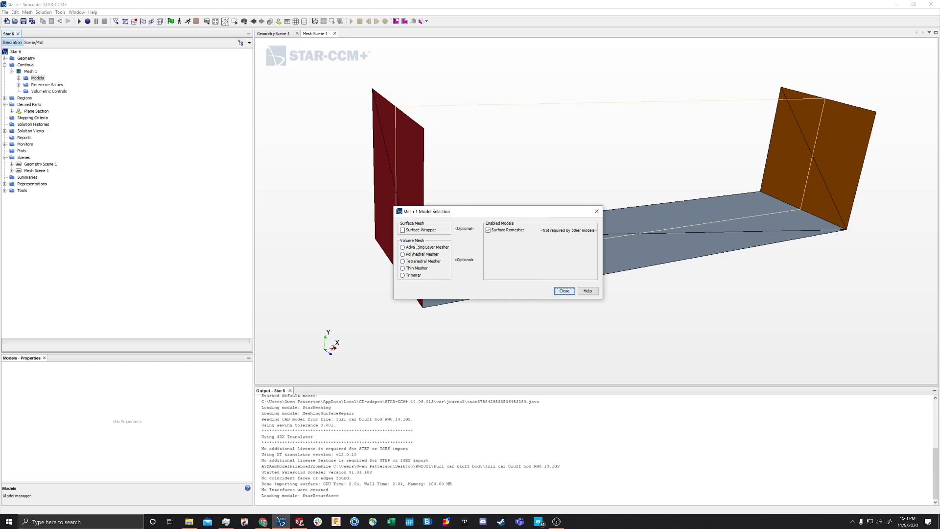
click(412, 275)
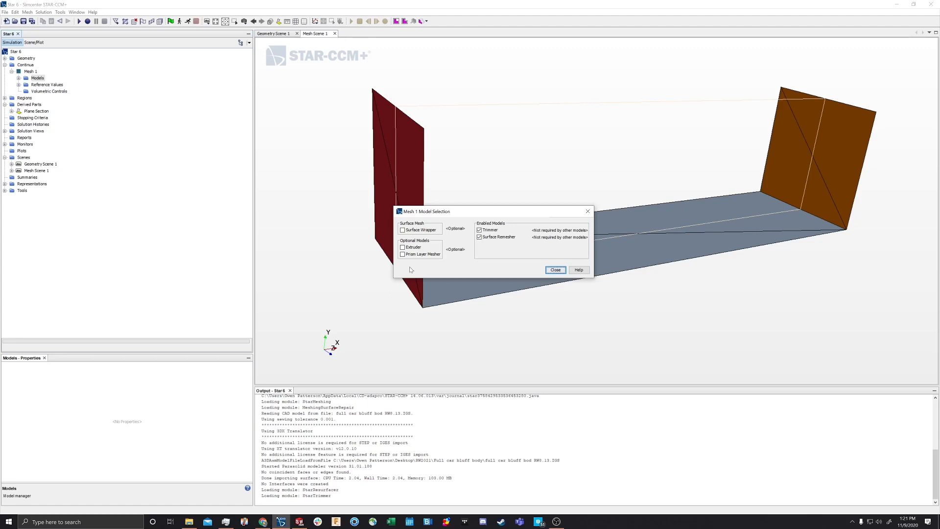
click(412, 254)
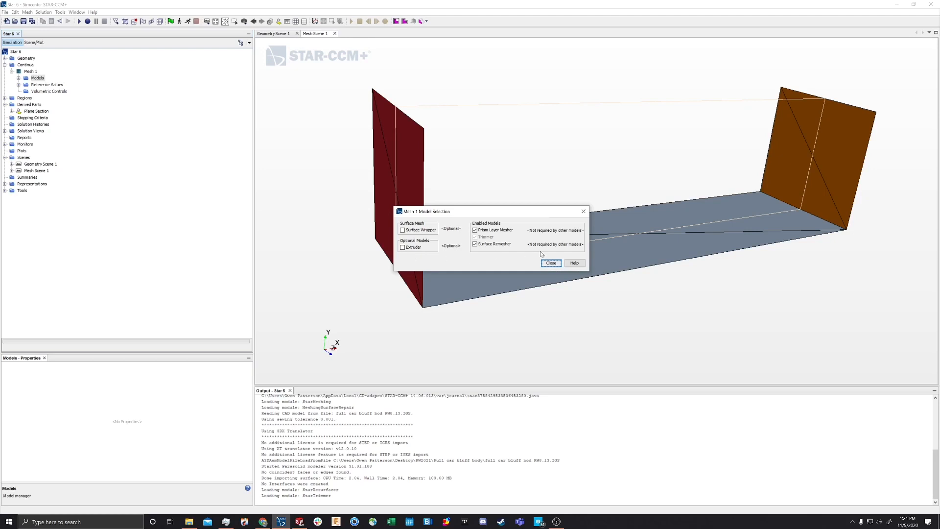
Close the mesh model selection and set the mesh continuum's base size to 0.1 m
click(551, 263)
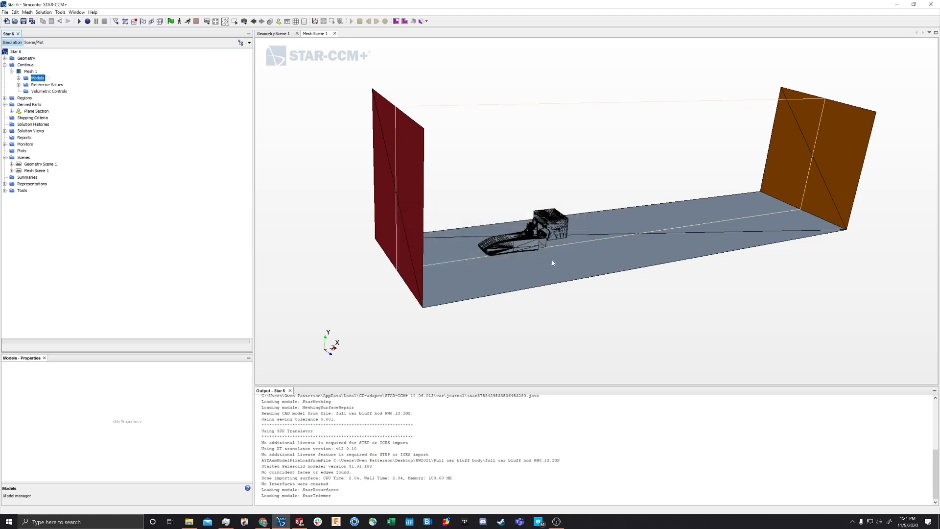
click(18, 85)
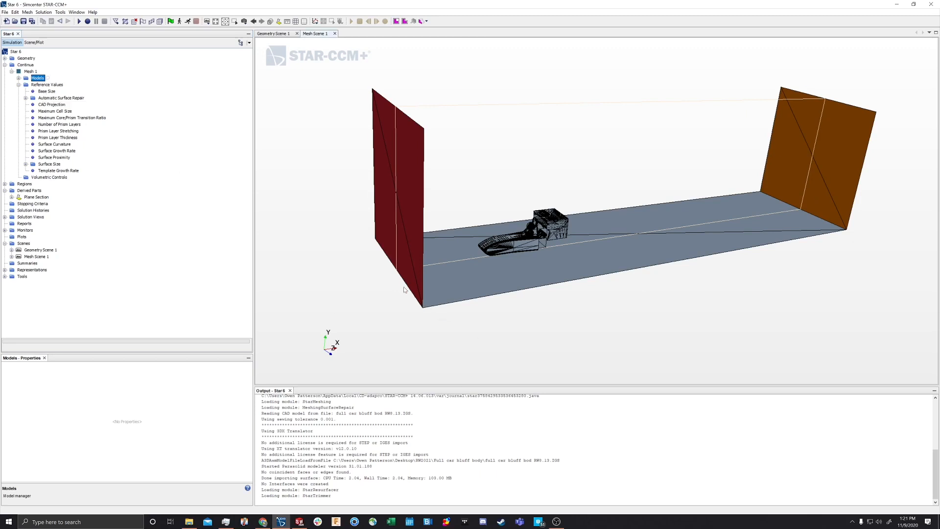
drag(401, 290, 347, 273)
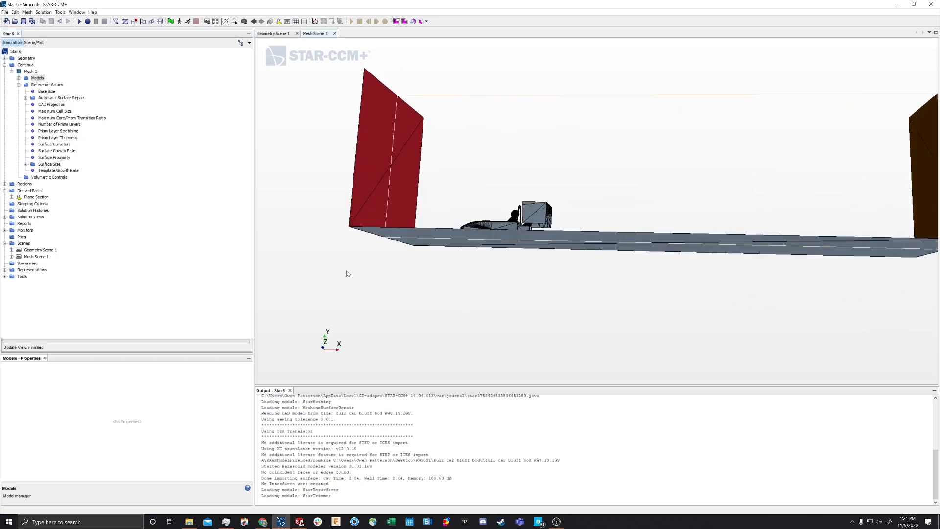
click(42, 92)
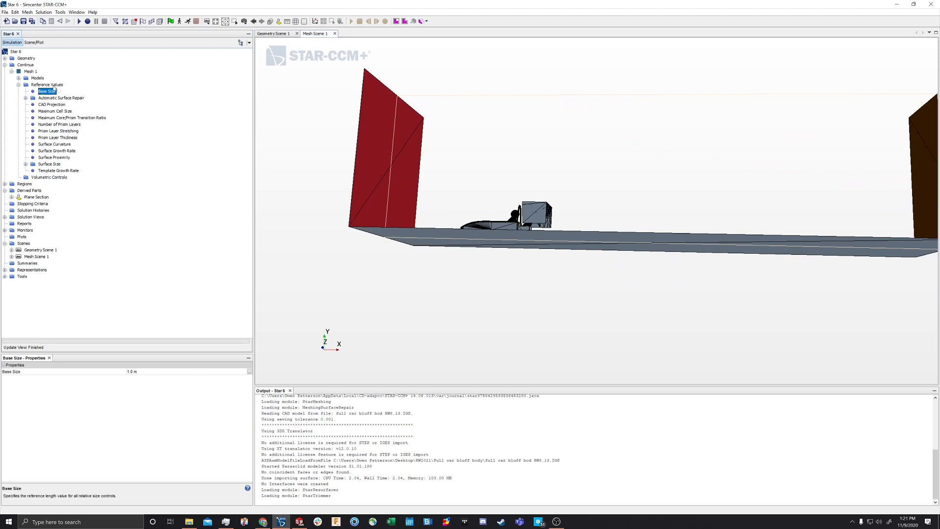
drag(339, 251, 405, 268)
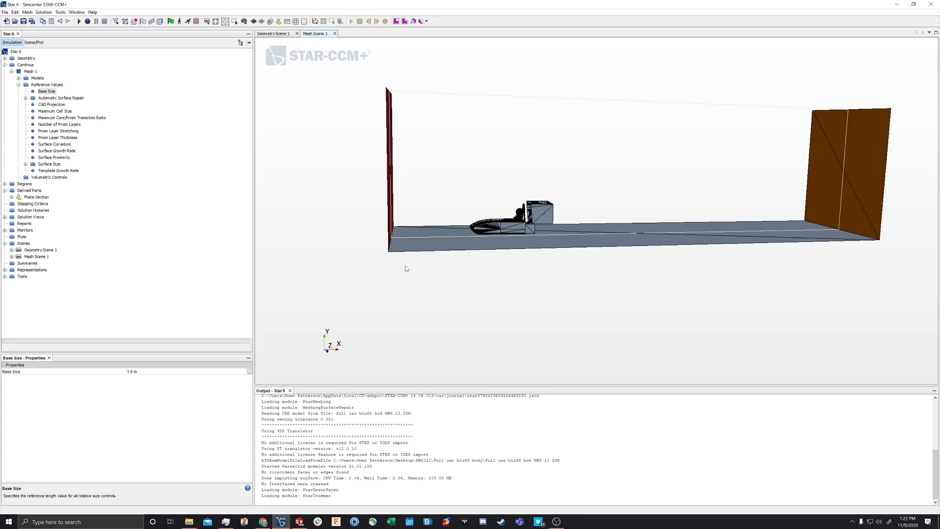
click(138, 371)
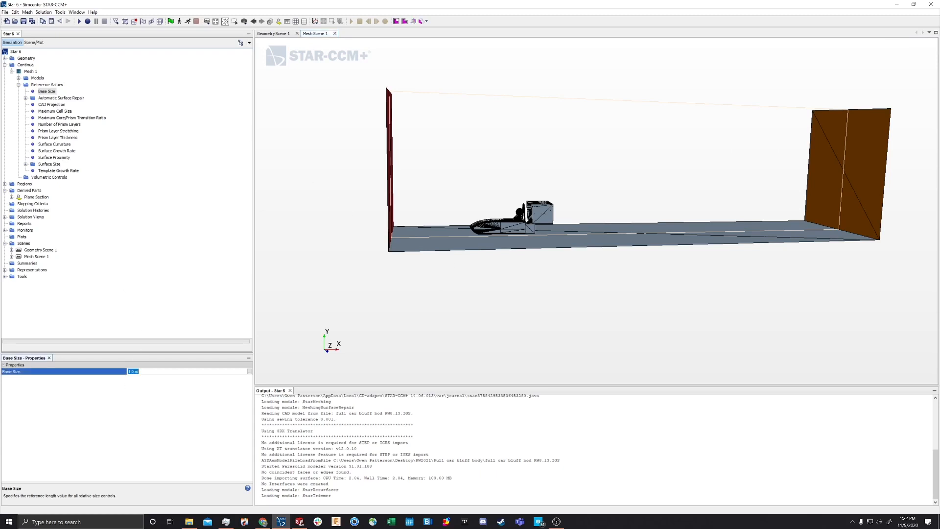
text(0.1)
key(Return)
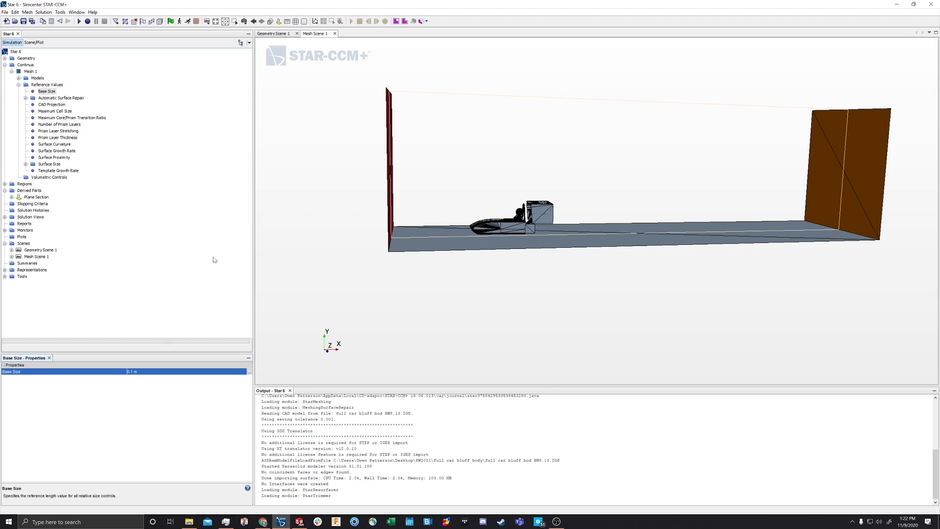
Set the mesh continuum's maximum cell size to 500 percent of base
click(50, 112)
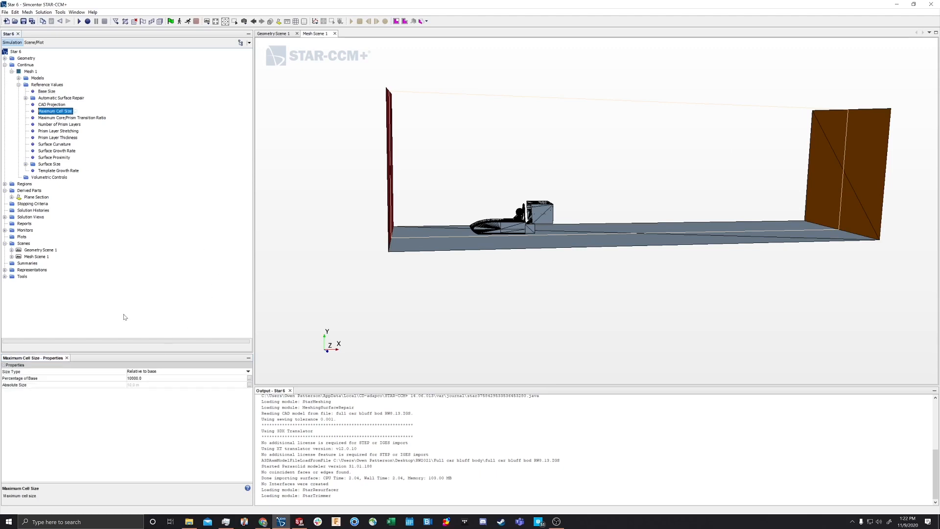
click(131, 379)
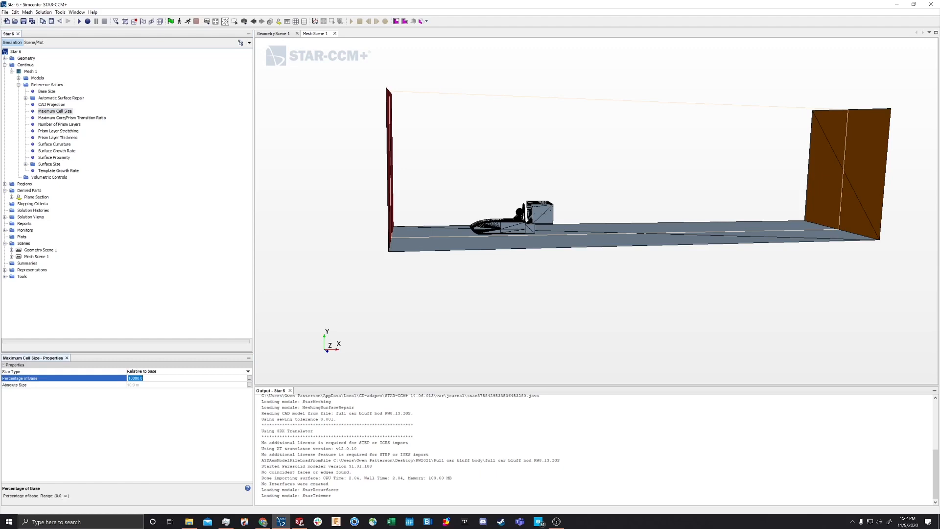
text(500)
key(Return)
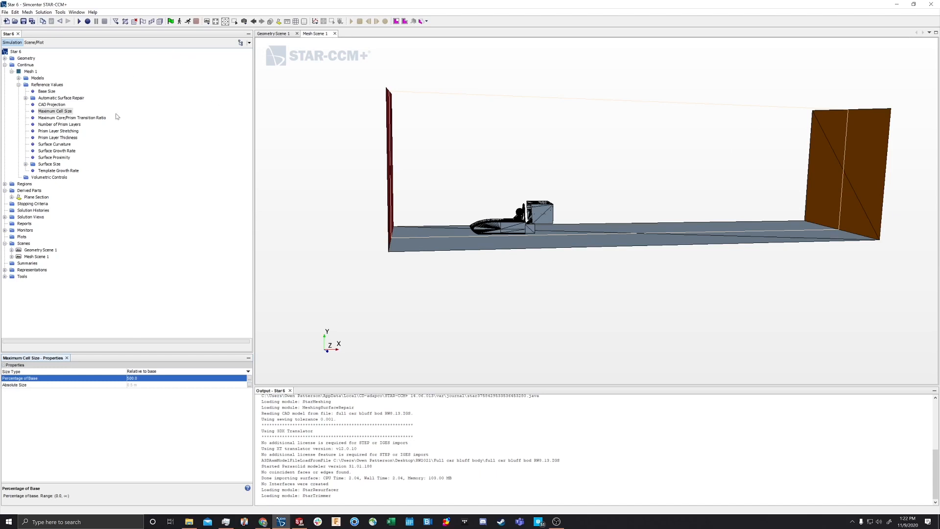
Enable limiting cell size by prism layer thickness and display the maximum size/thickness ratio
click(104, 118)
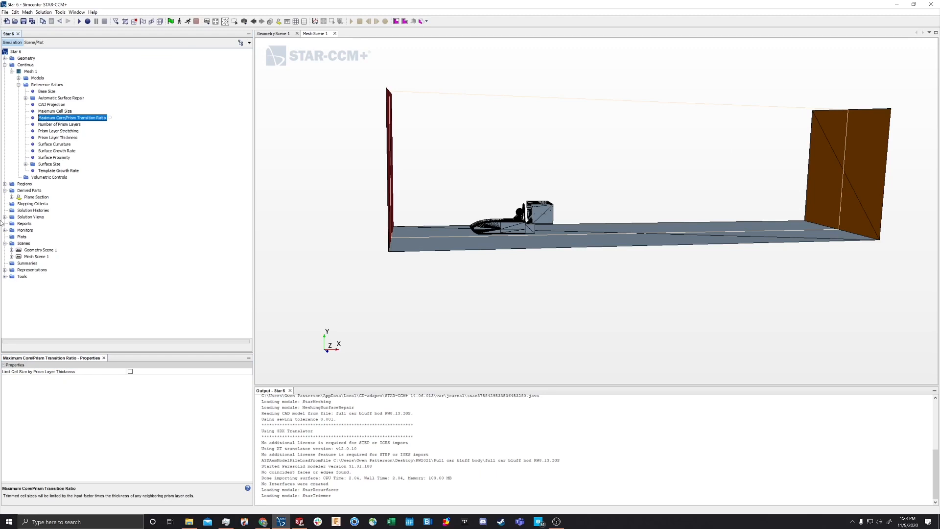
click(130, 372)
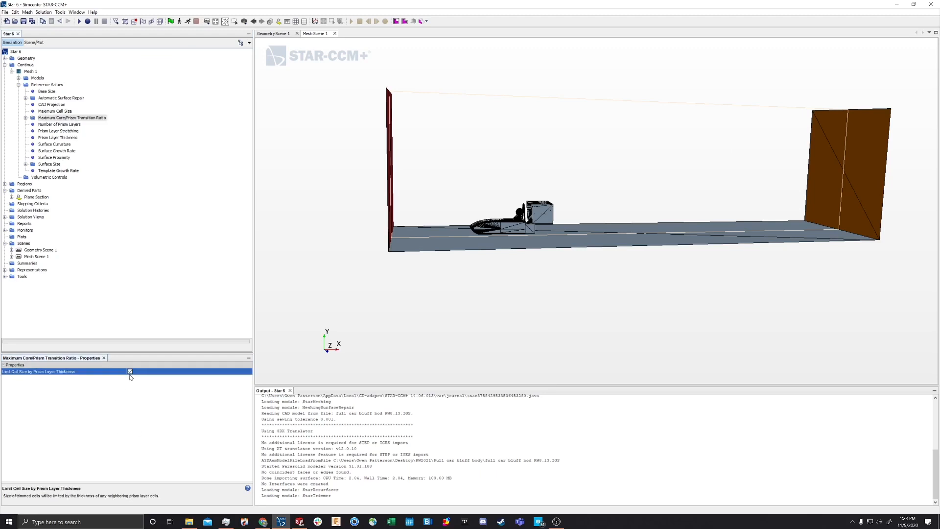
click(26, 118)
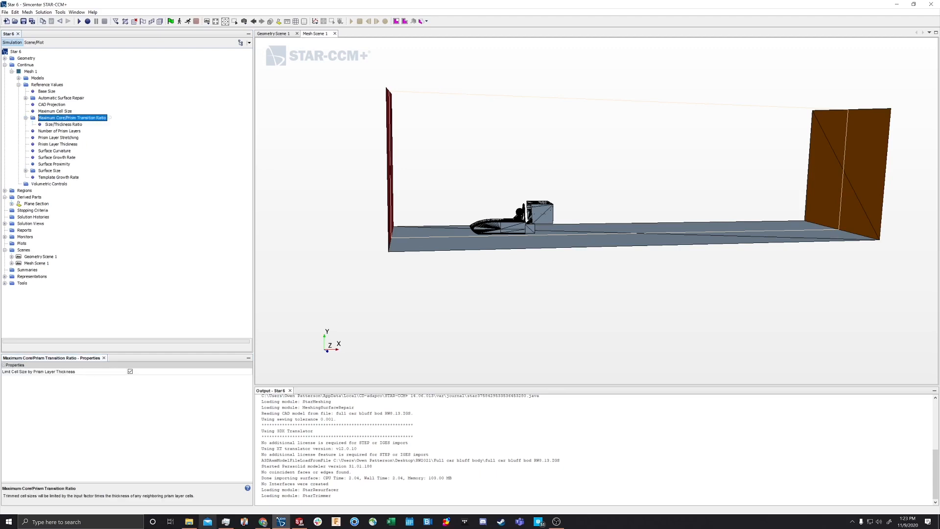
click(73, 125)
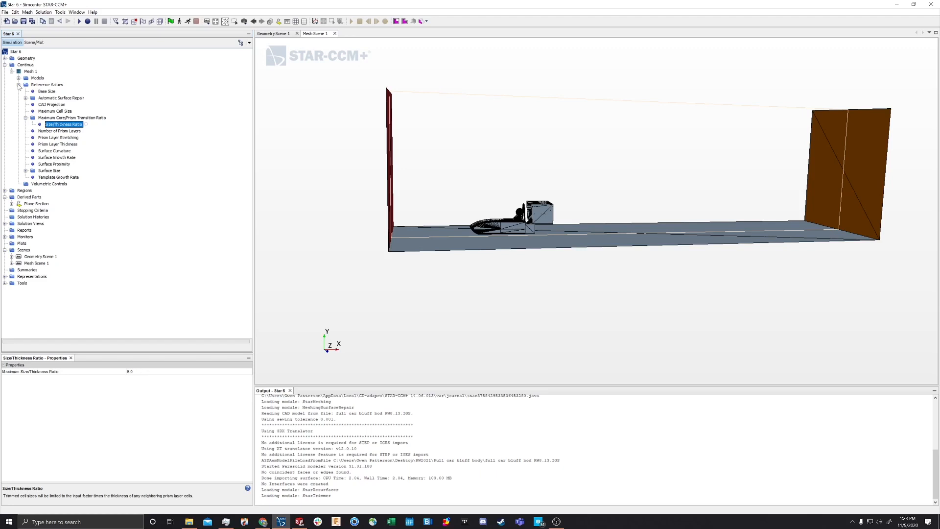
Set the number of prism layers to 10 and review the entry
click(64, 131)
click(152, 372)
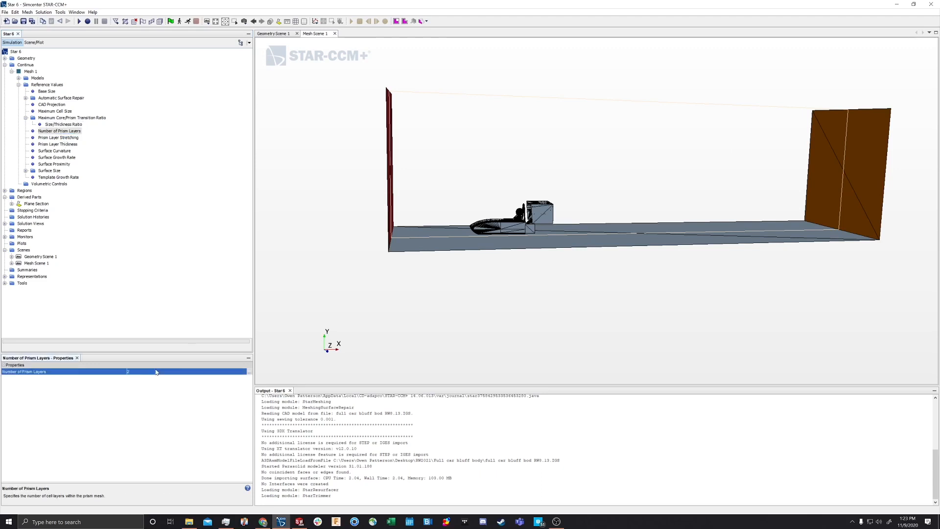
text(10)
key(Return)
click(54, 137)
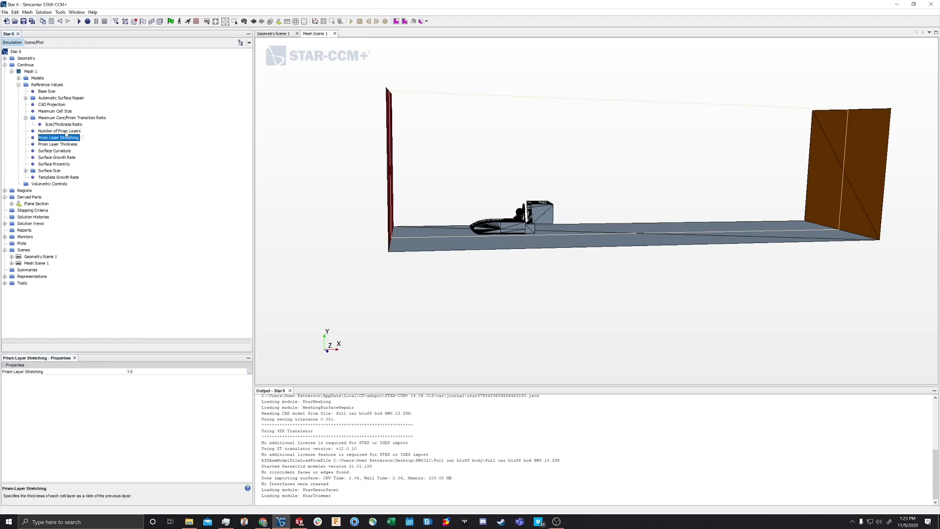
click(66, 131)
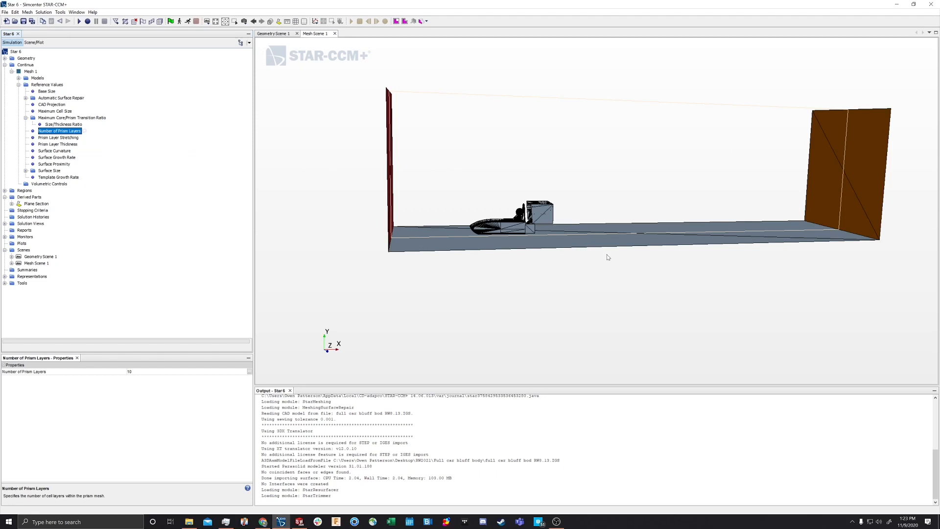
scroll(607, 255, up, 4)
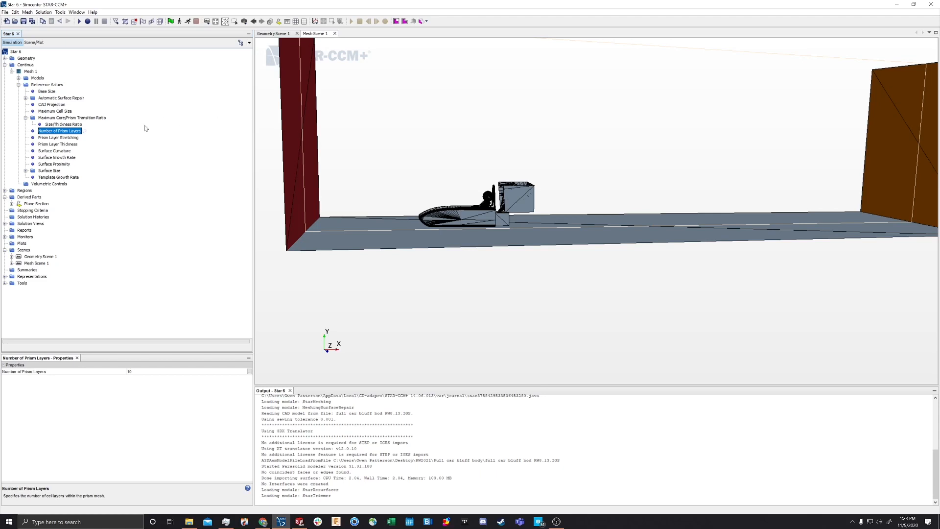
Check the prism layer stretching and set the prism layer thickness to 10 percent of base
click(46, 138)
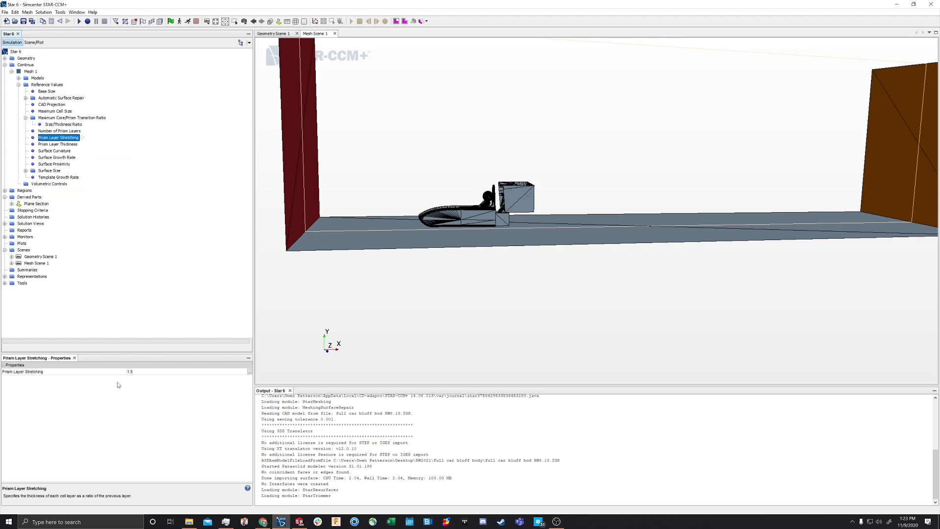
click(59, 145)
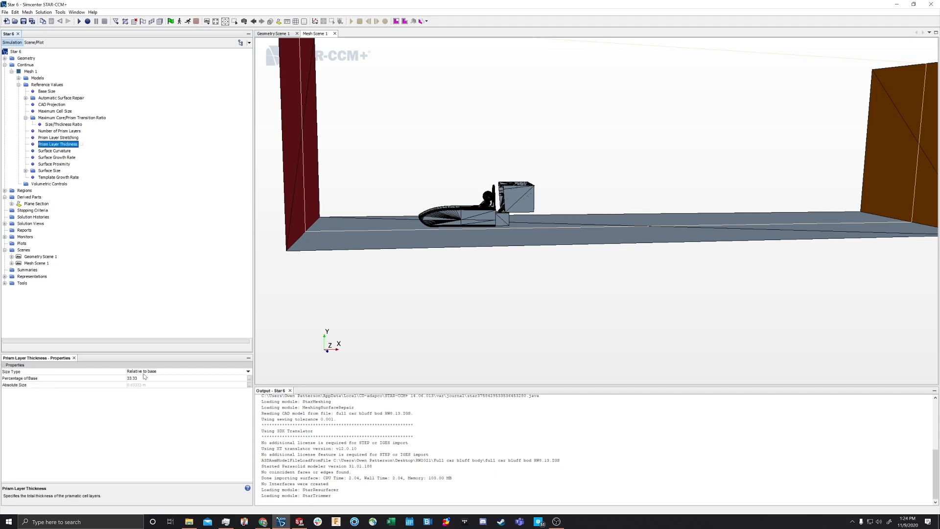
click(138, 378)
text(10)
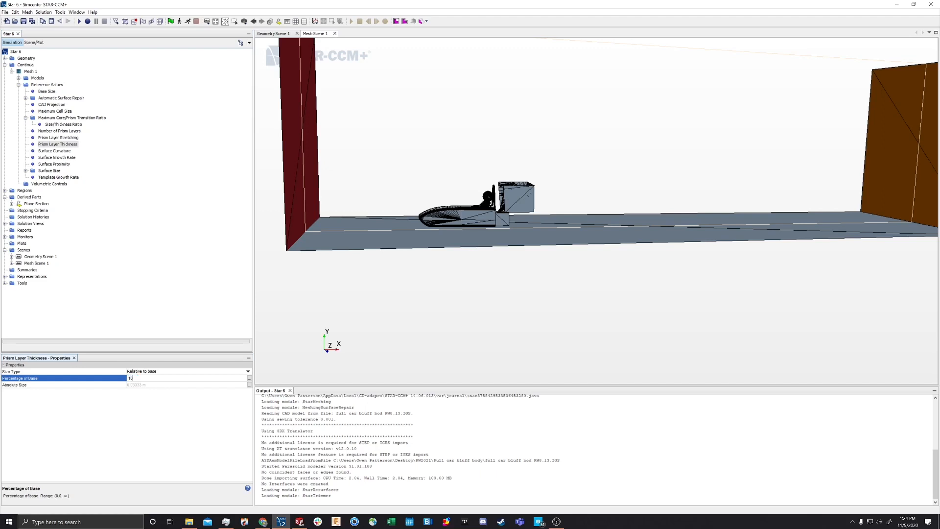
key(Return)
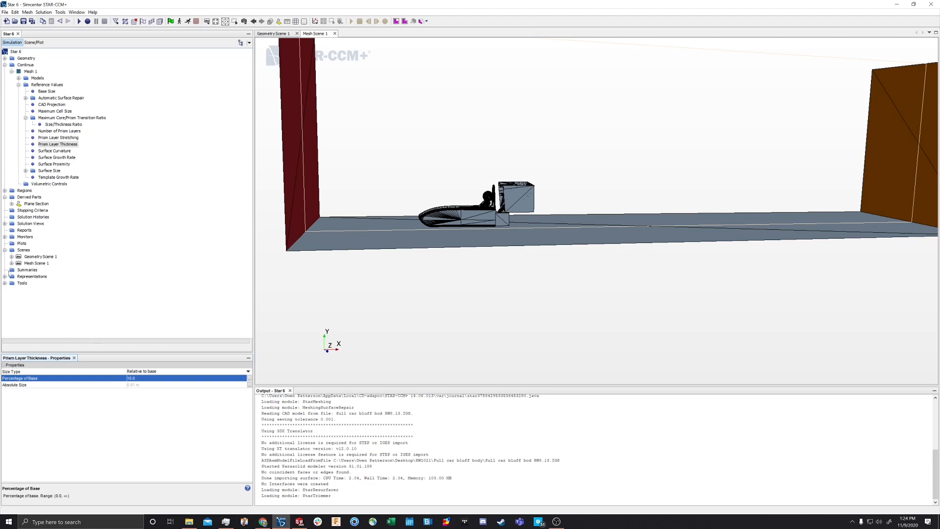
Review the surface curvature, growth rate and proximity settings, and inspect the gaps around the car's rear
click(57, 151)
click(59, 157)
click(61, 164)
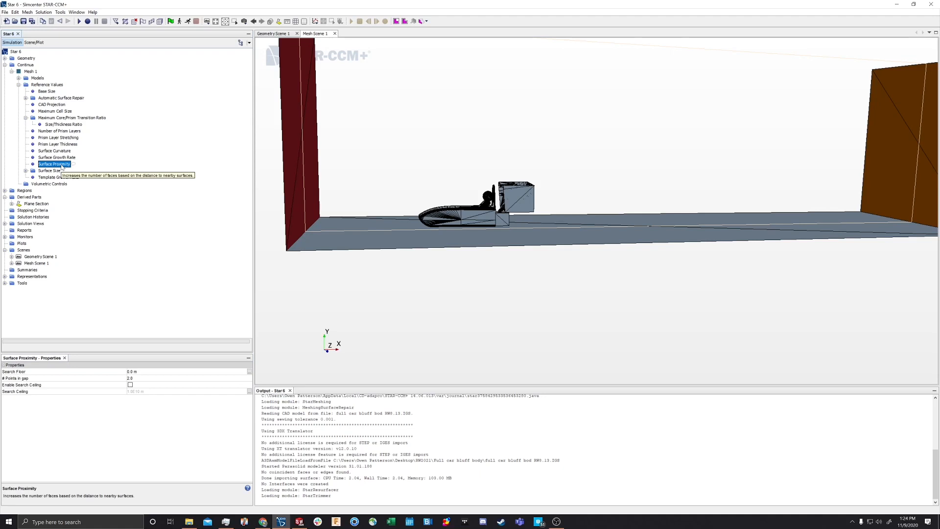
scroll(514, 374, up, 3)
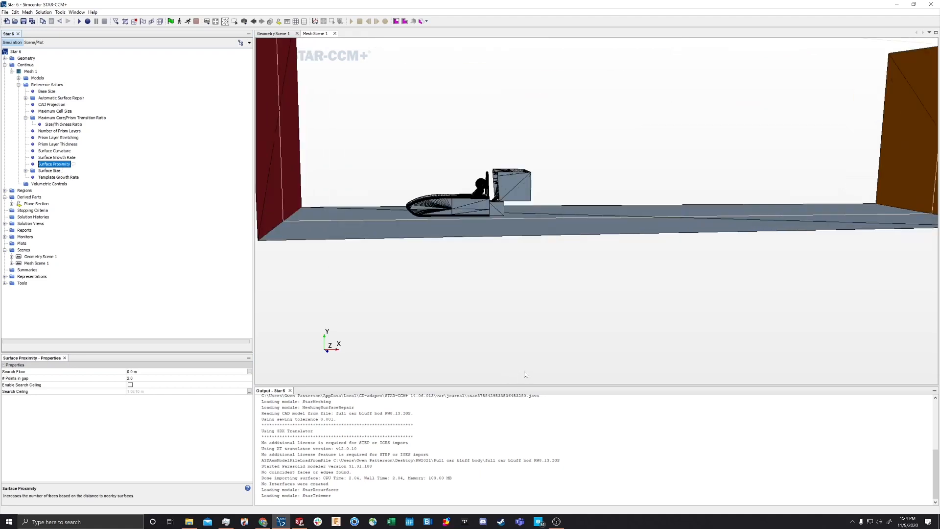
scroll(518, 168, up, 4)
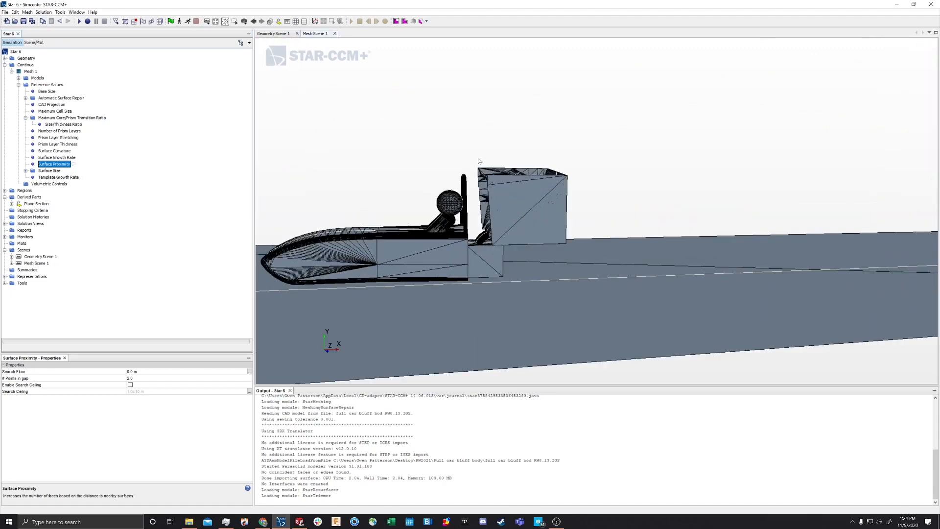
drag(517, 168, 520, 175)
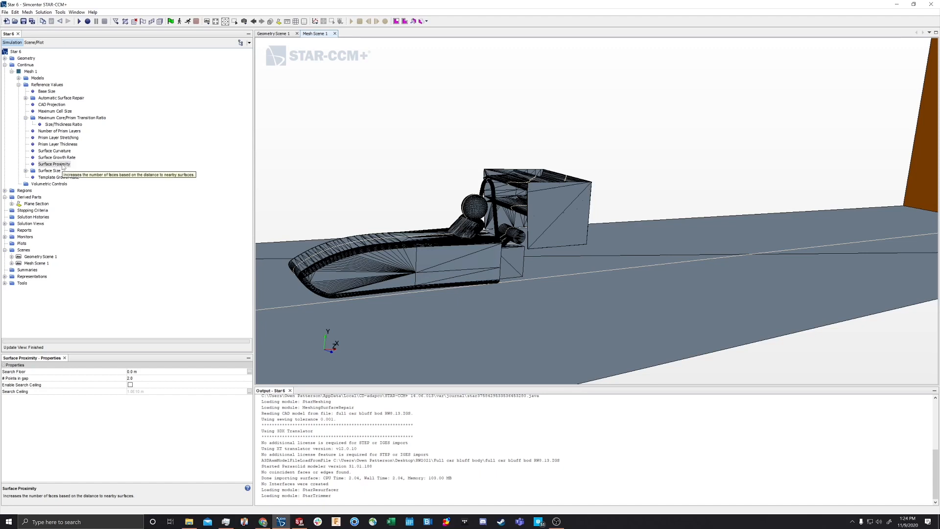
Set the relative minimum surface size to 0.25 percent of base
click(26, 170)
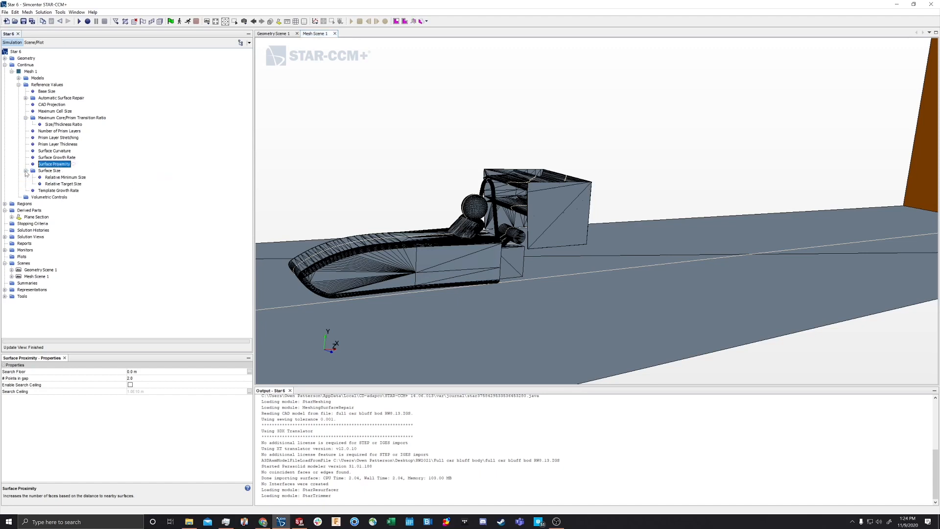
click(50, 172)
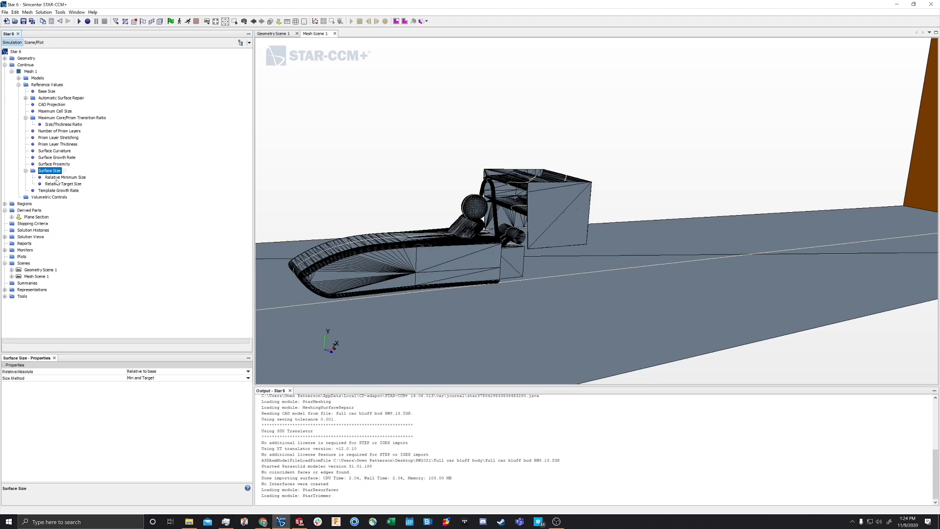
click(55, 178)
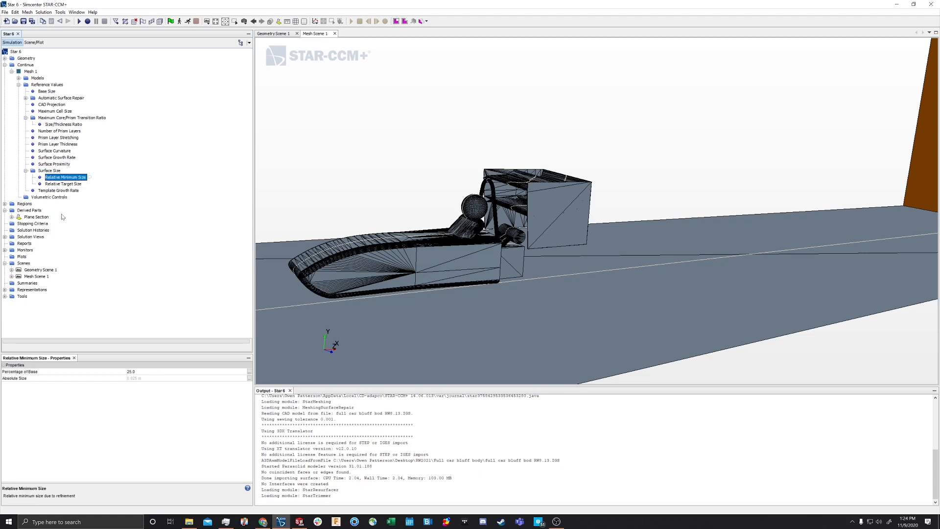
click(132, 372)
key(BackSpace)
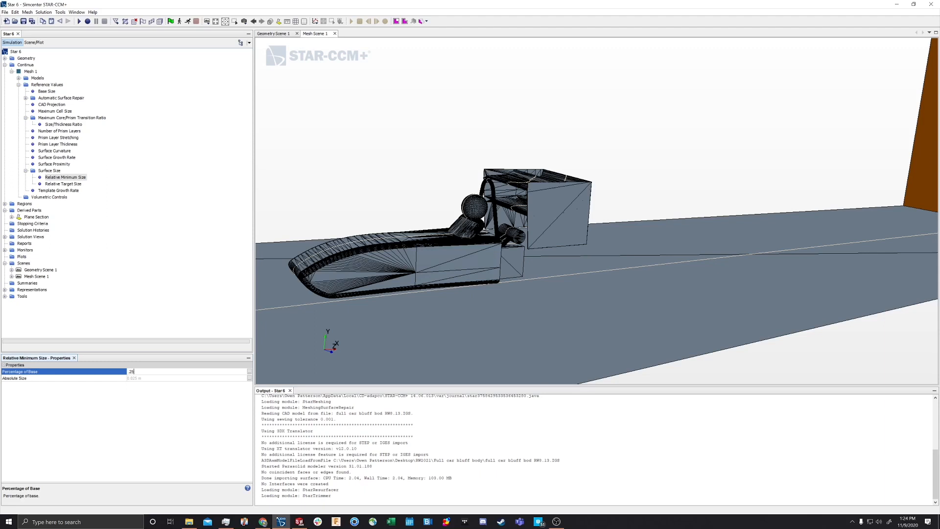
text(.25)
key(Return)
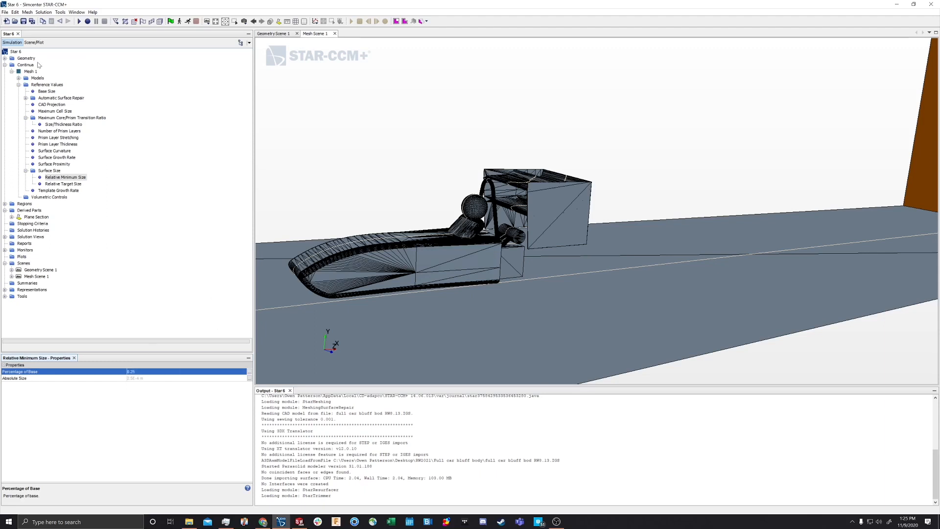
Recheck the relative minimum size and examine the car's rear wing elements up close
click(136, 380)
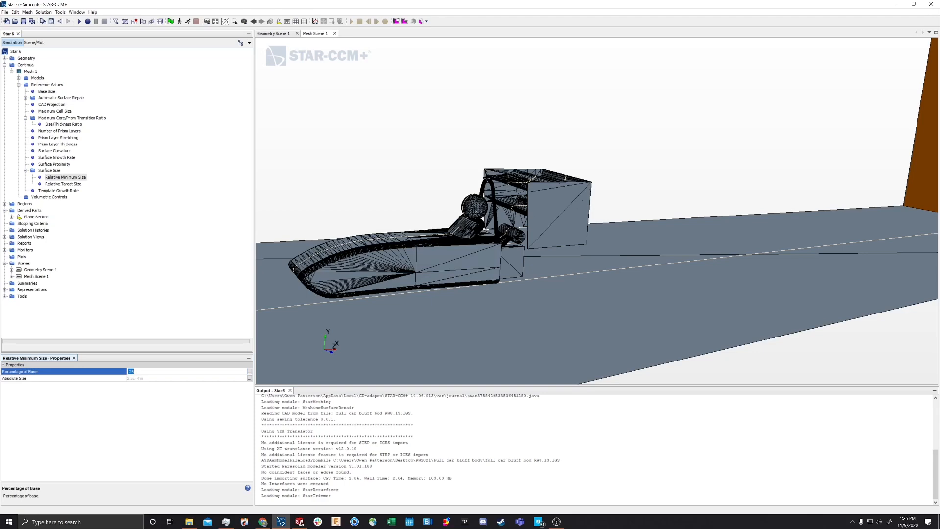
scroll(426, 167, up, 2)
scroll(426, 167, down, 3)
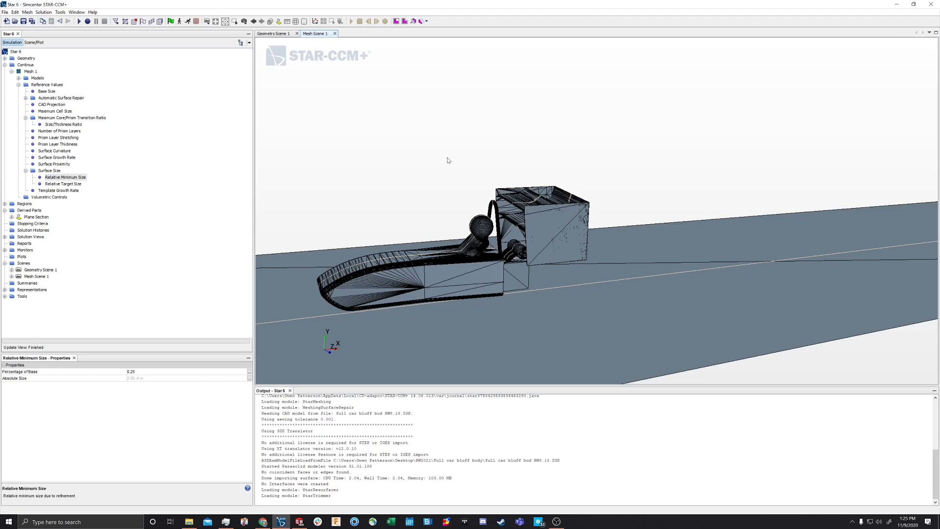
scroll(454, 217, down, 2)
scroll(479, 213, up, 4)
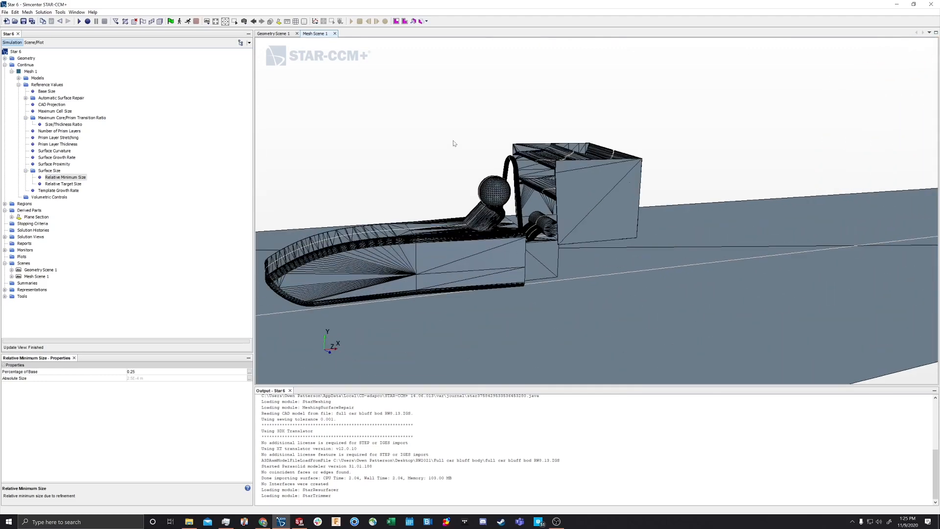
scroll(529, 120, up, 3)
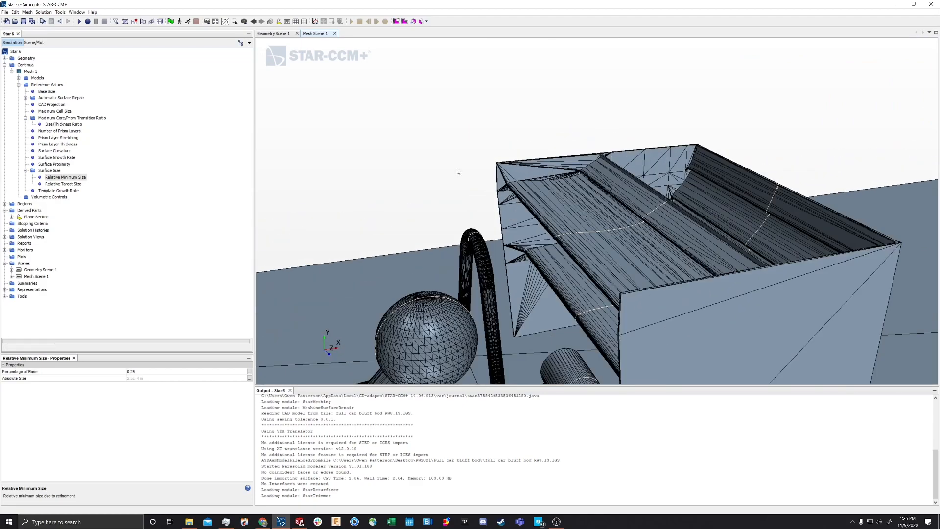
Examine the rear wing elements and end plates in the mesh scene from the side and from above
drag(458, 171, 480, 160)
mouse_move(517, 199)
mouse_down()
mouse_move(482, 143)
mouse_move(515, 171)
mouse_up()
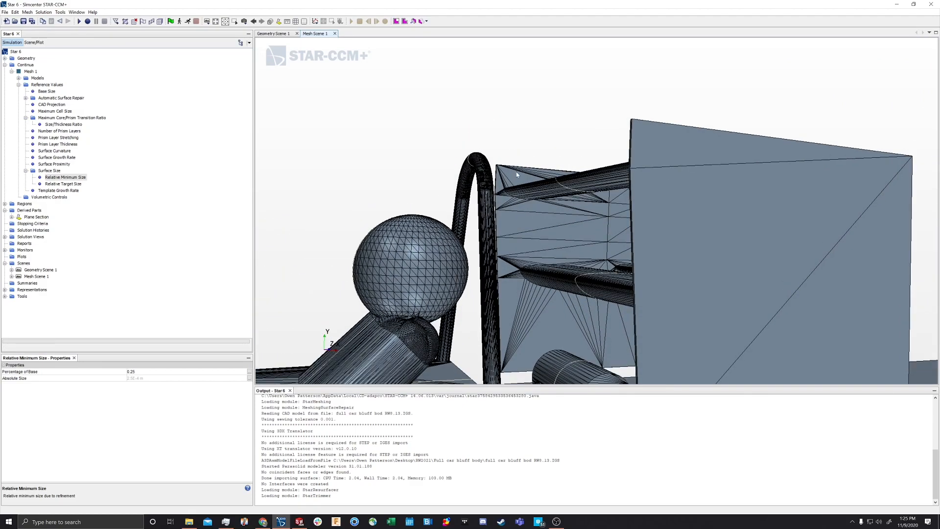
scroll(384, 108, down, 4)
drag(383, 106, 454, 159)
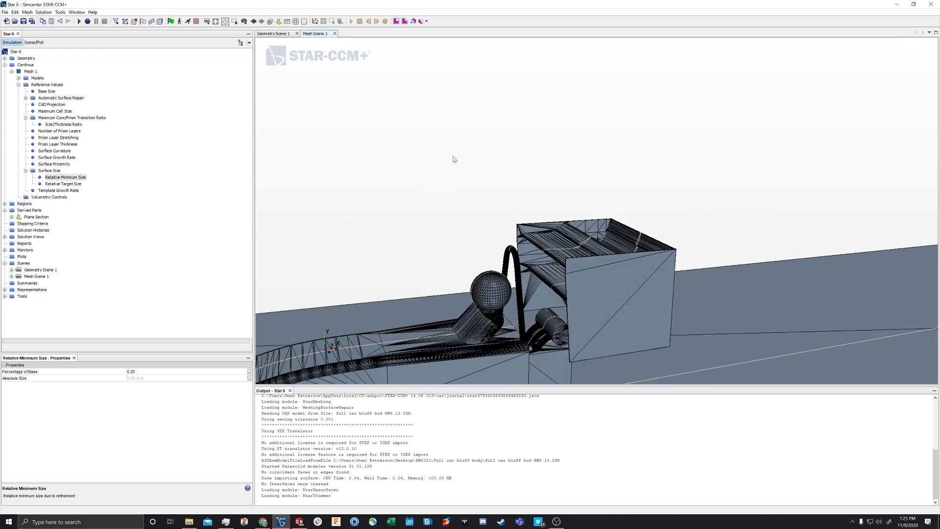
scroll(454, 159, up, 5)
scroll(453, 160, down, 6)
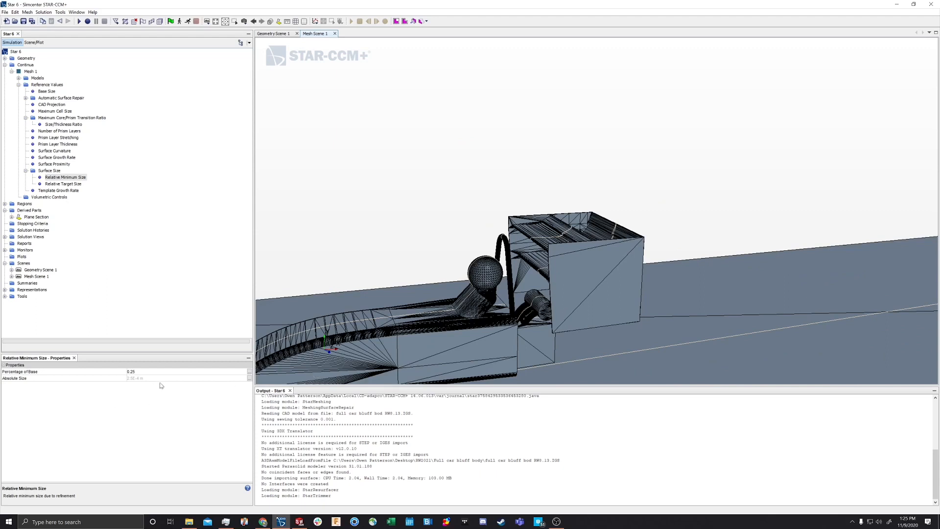
Check the relative target surface size and examine the whole car body from several angles
click(52, 185)
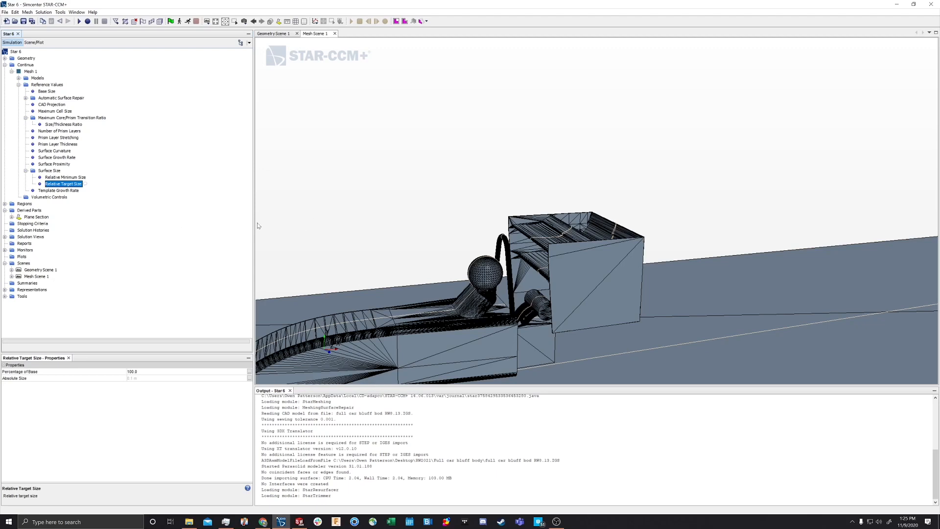
scroll(436, 174, up, 3)
scroll(436, 175, down, 3)
drag(434, 178, 460, 183)
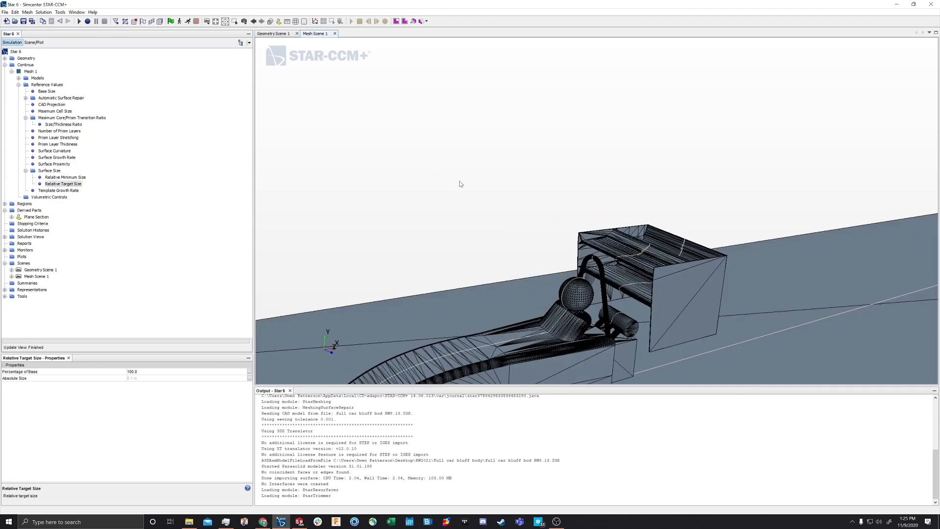
scroll(441, 198, up, 3)
scroll(440, 197, down, 5)
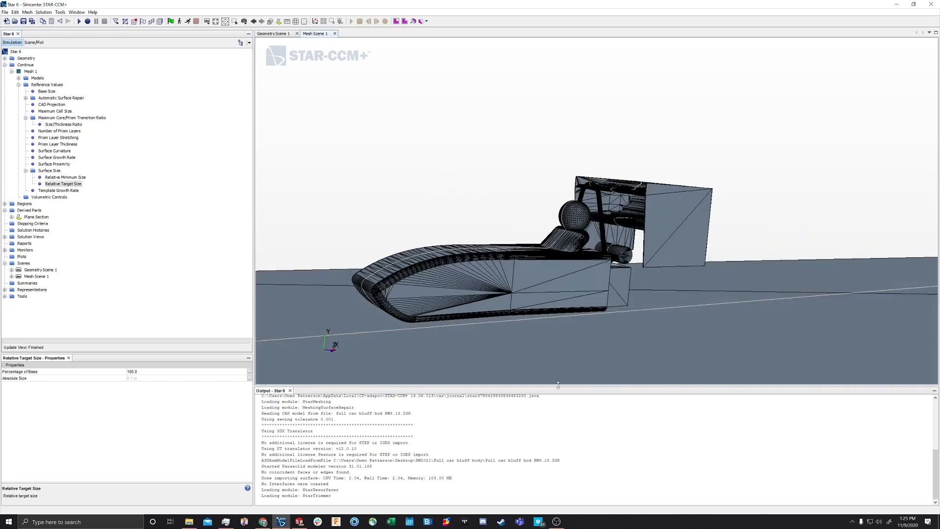
scroll(449, 157, up, 3)
drag(462, 169, 471, 195)
scroll(470, 195, down, 4)
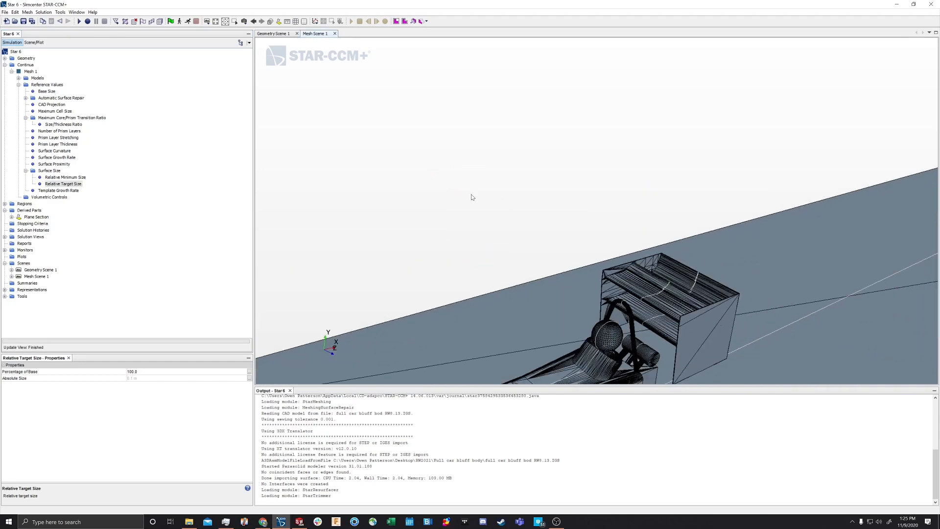
right_drag(470, 195, 475, 128)
scroll(475, 130, down, 2)
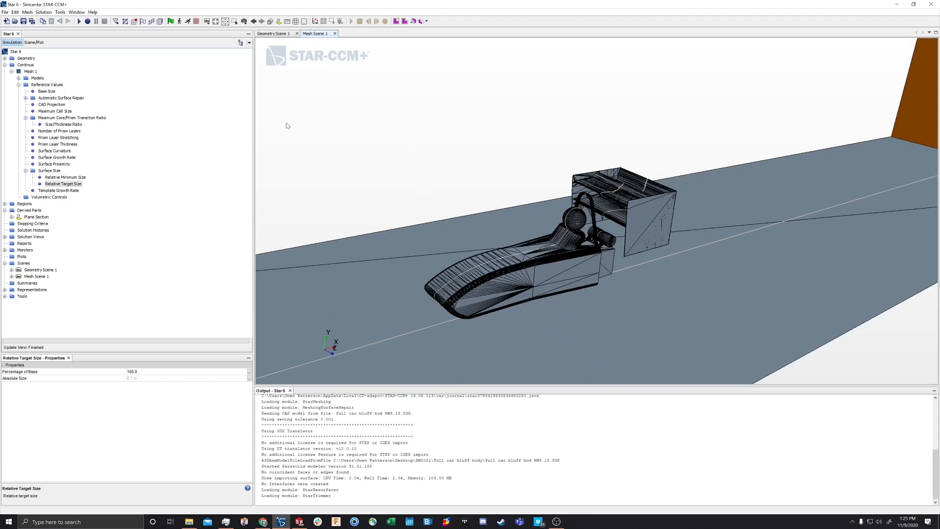
Set the template growth rate's default to Very Slow in the mesh reference values
click(54, 190)
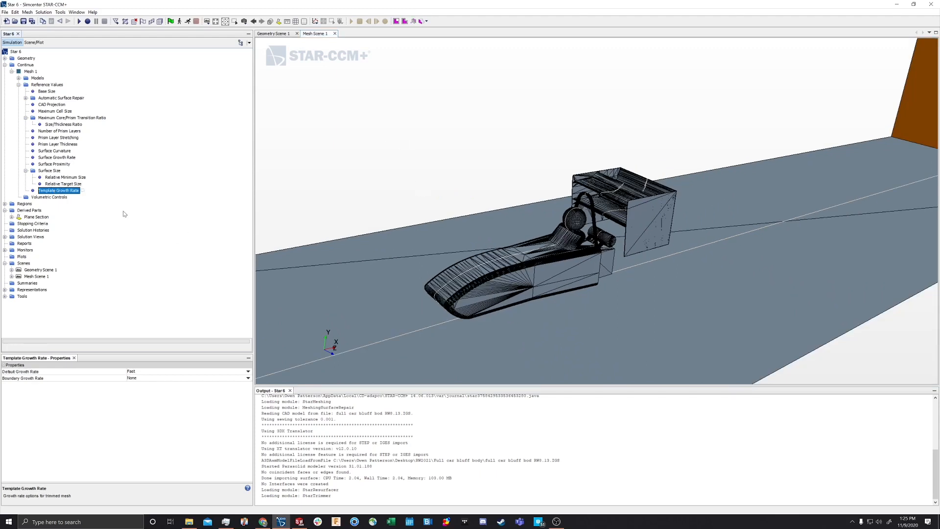
scroll(545, 235, down, 1)
scroll(544, 232, down, 4)
drag(511, 102, 471, 96)
click(131, 372)
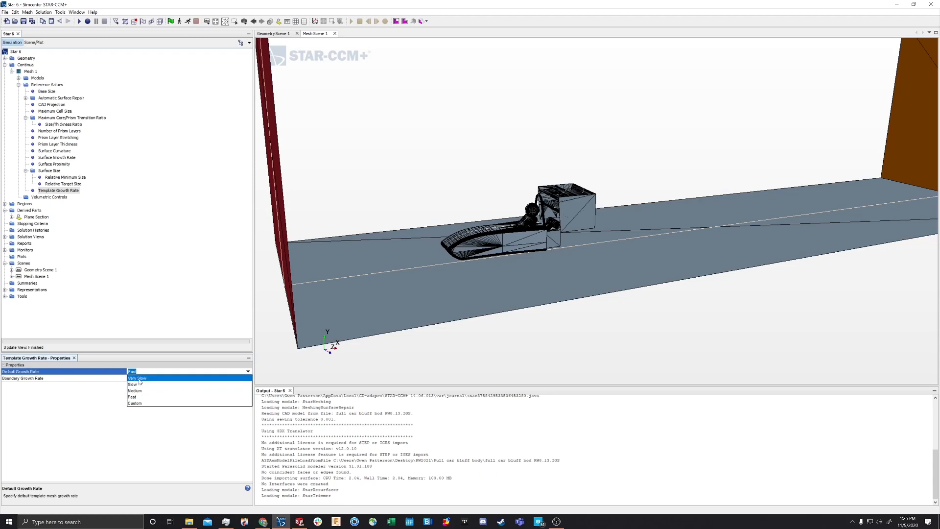
click(144, 377)
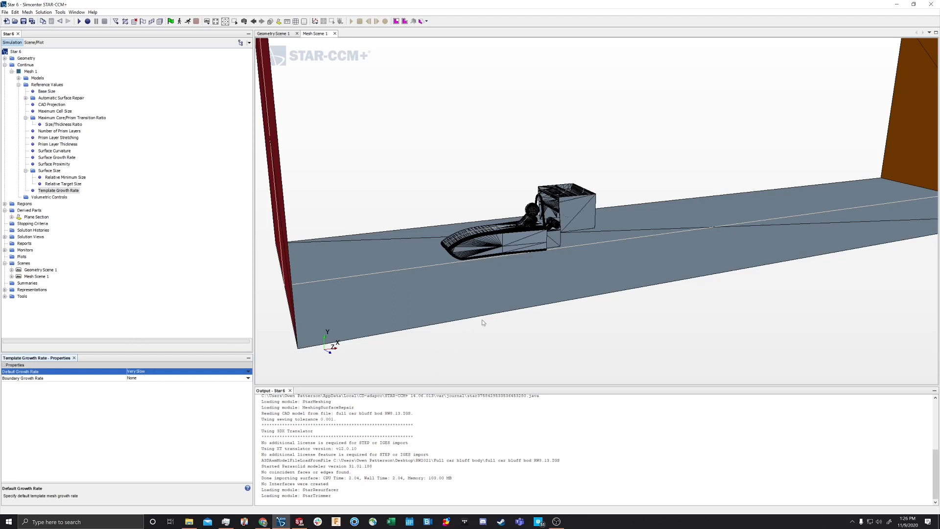
Collapse the finished mesh reference values, then initialize meshing and generate the surface mesh for the car and tunnel
drag(482, 319, 452, 300)
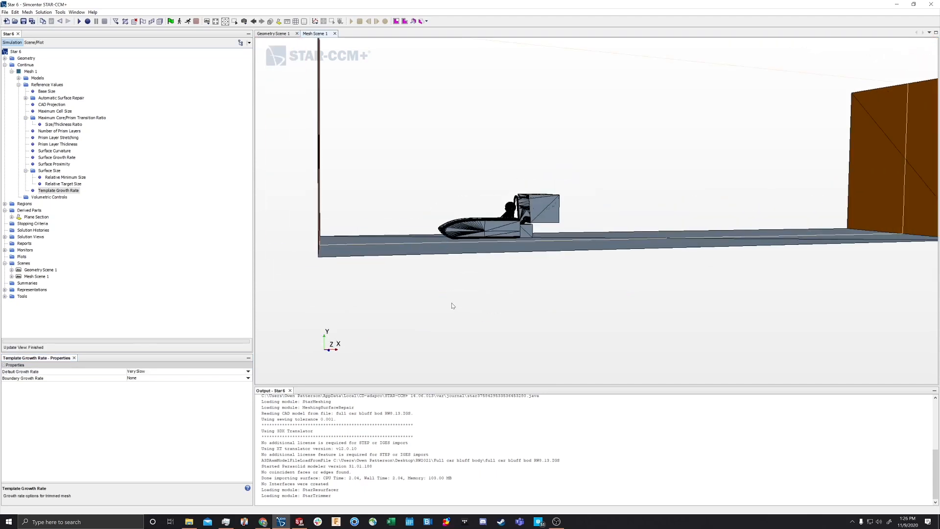
scroll(462, 303, up, 3)
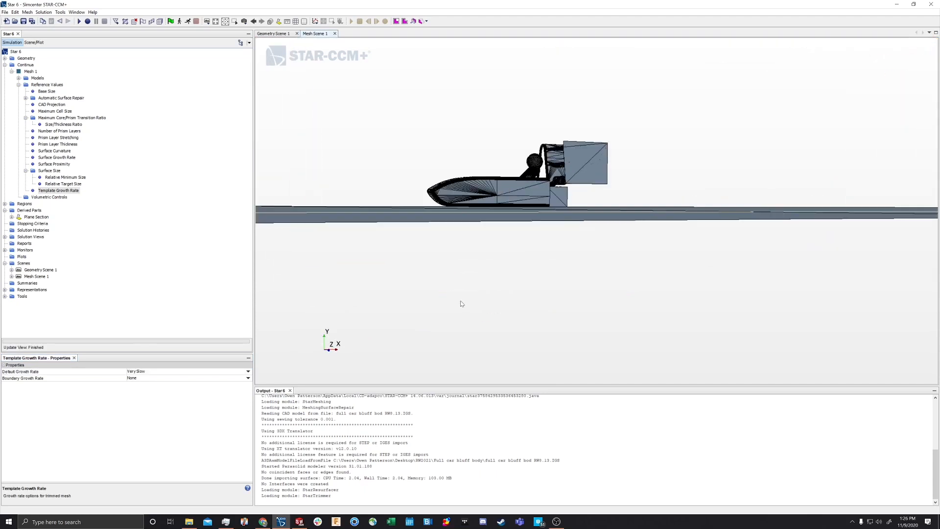
scroll(461, 304, down, 3)
drag(476, 302, 461, 303)
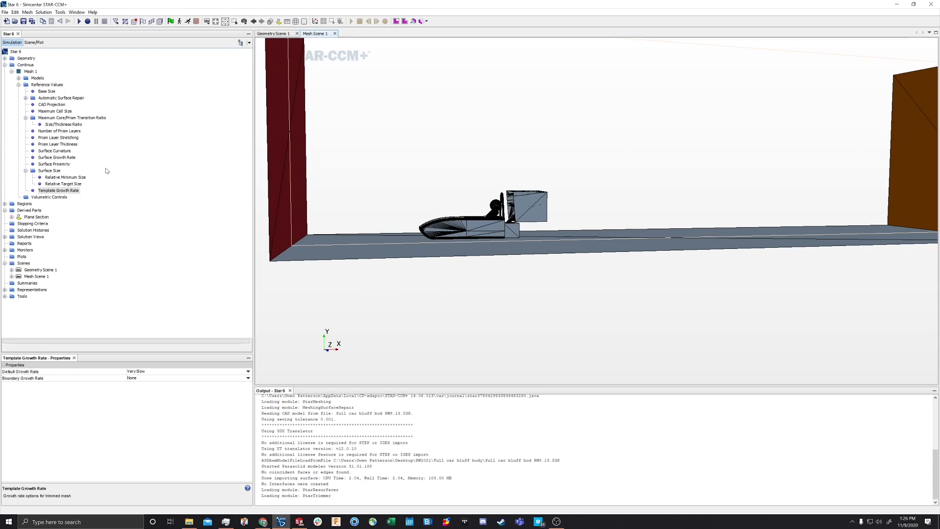
click(26, 171)
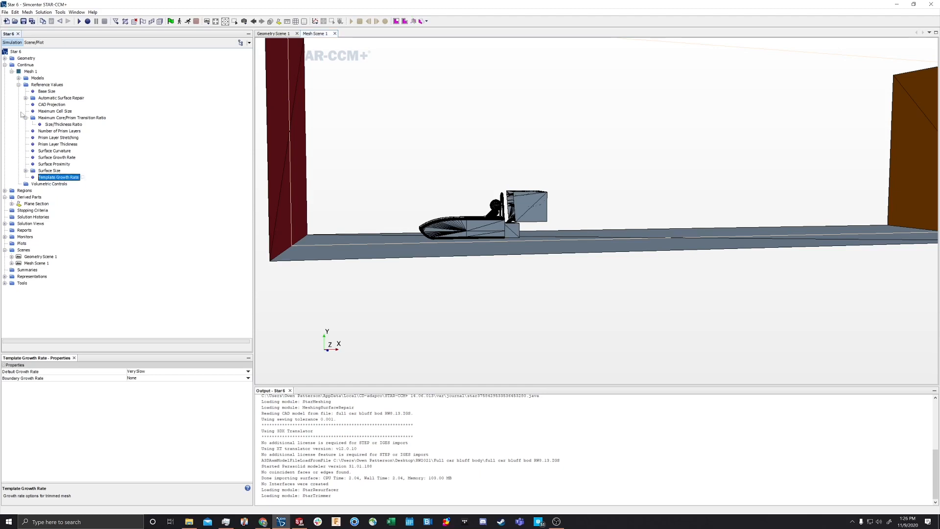
click(19, 84)
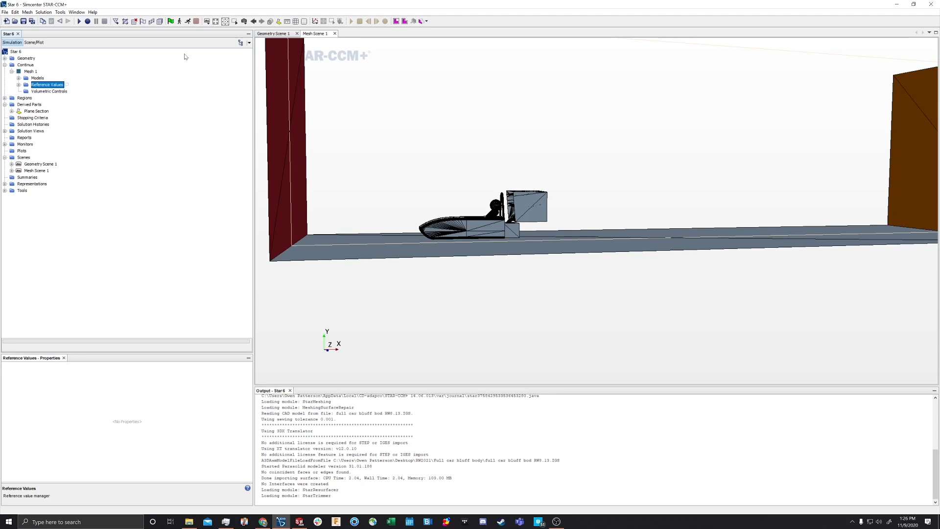
click(146, 23)
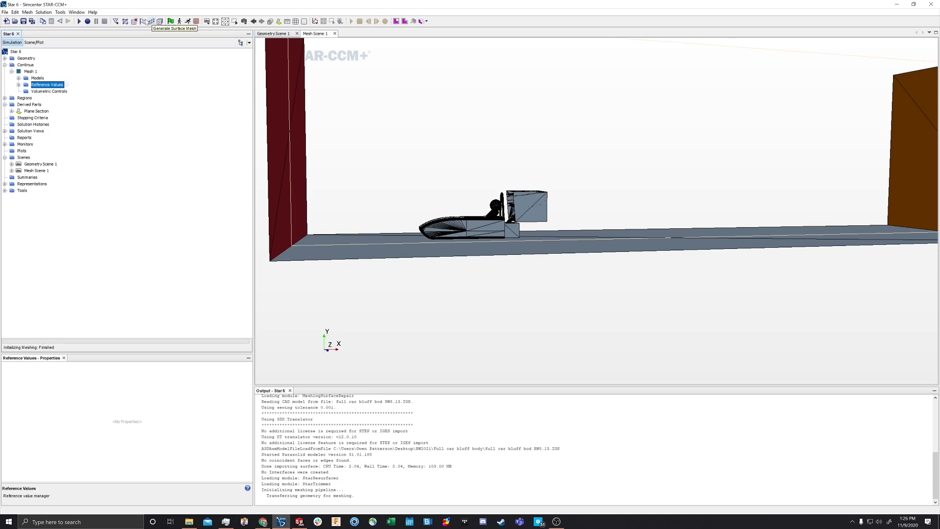
click(154, 23)
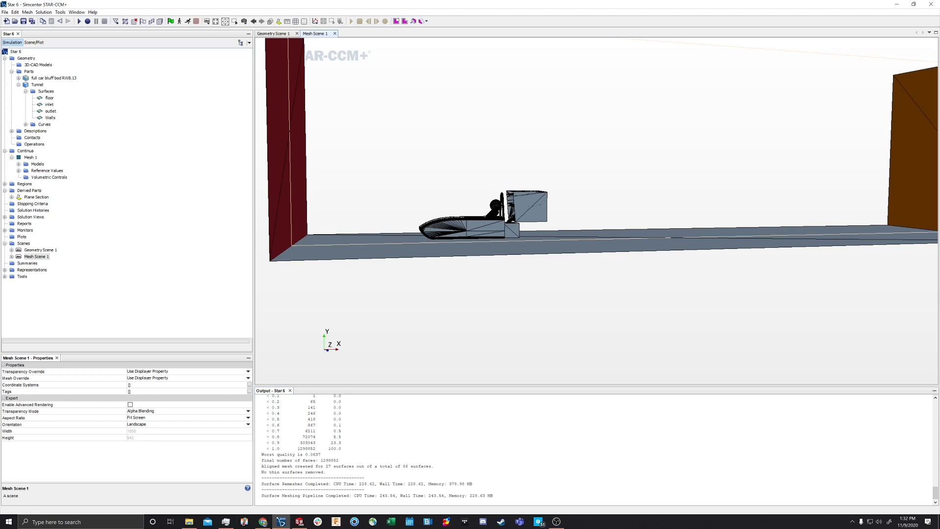
Review the surface remesher's completion time in the output log and view the whole tunnel
drag(307, 483, 342, 483)
drag(267, 484, 380, 483)
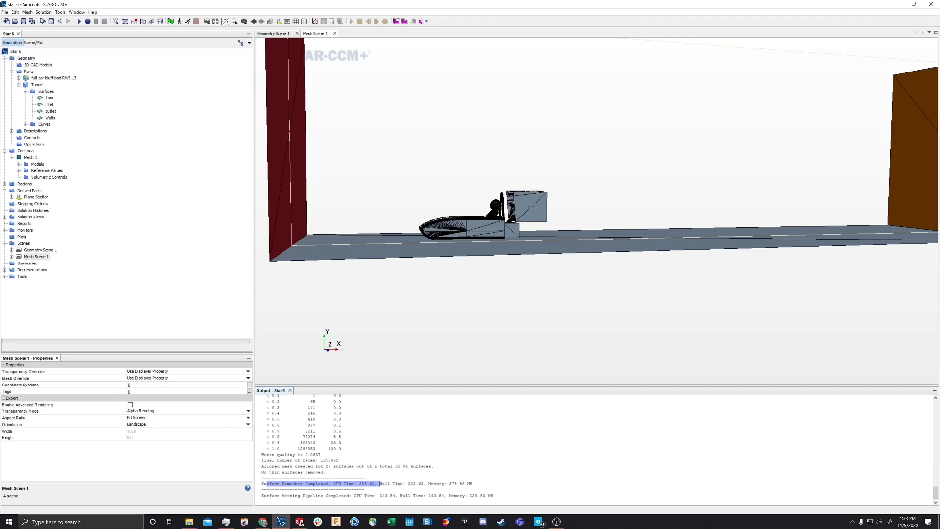
click(364, 489)
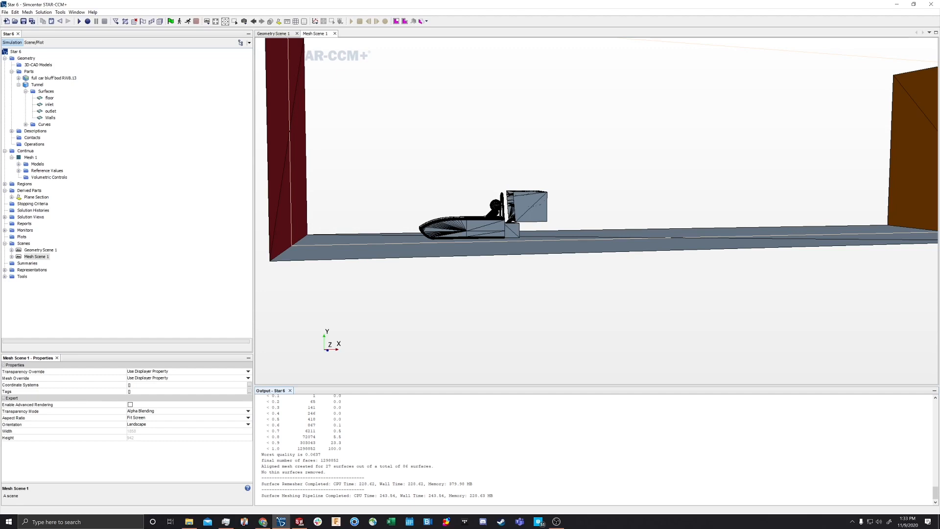
mouse_move(416, 325)
mouse_down()
mouse_move(385, 317)
mouse_move(408, 324)
mouse_up()
scroll(385, 317, down, 4)
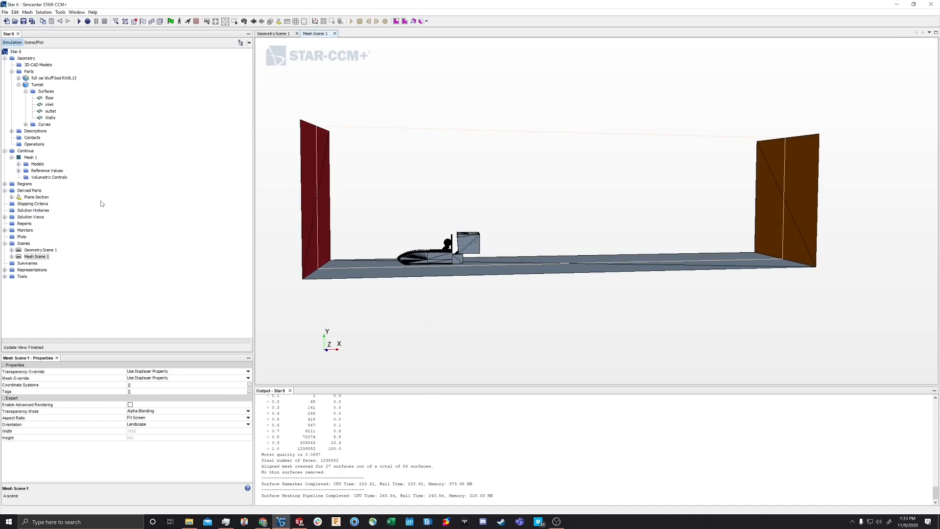
Set the representation of Mesh Scene 1's Mesh 1 displayer to Remeshed Surface
click(12, 157)
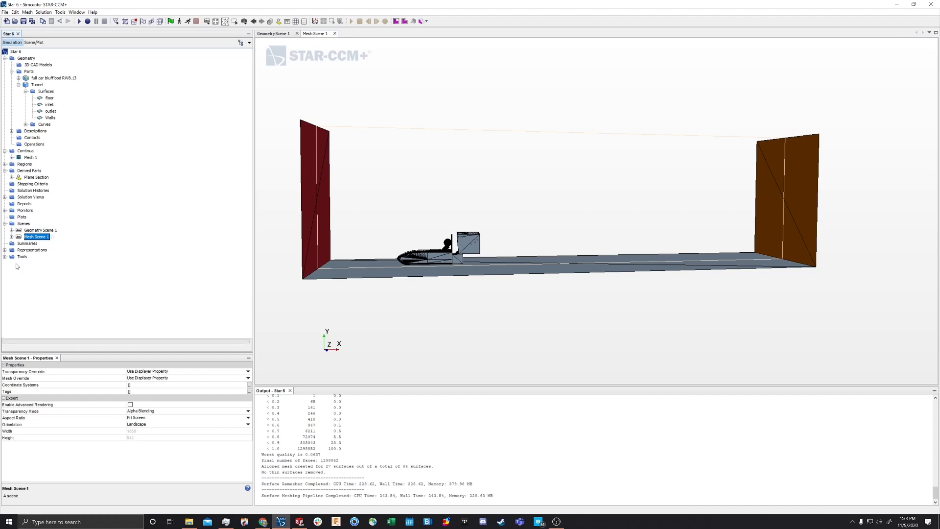
click(12, 236)
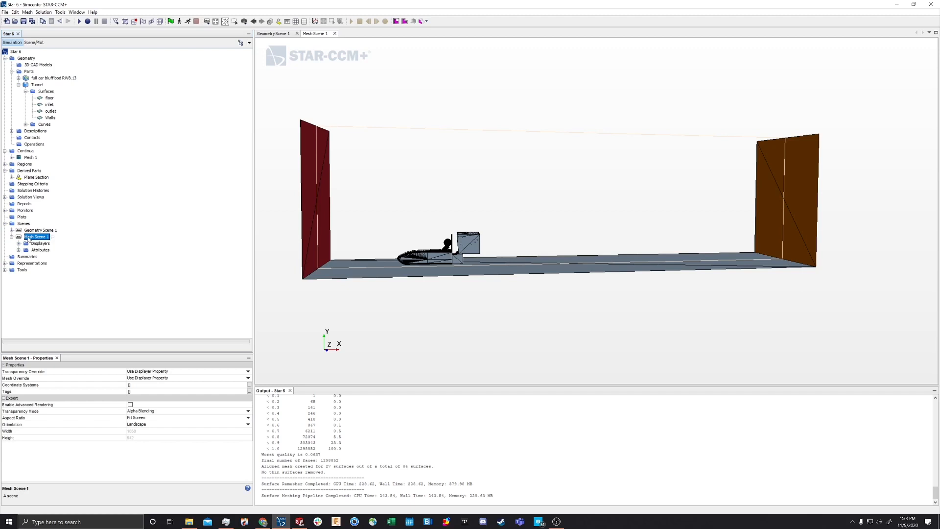
click(31, 243)
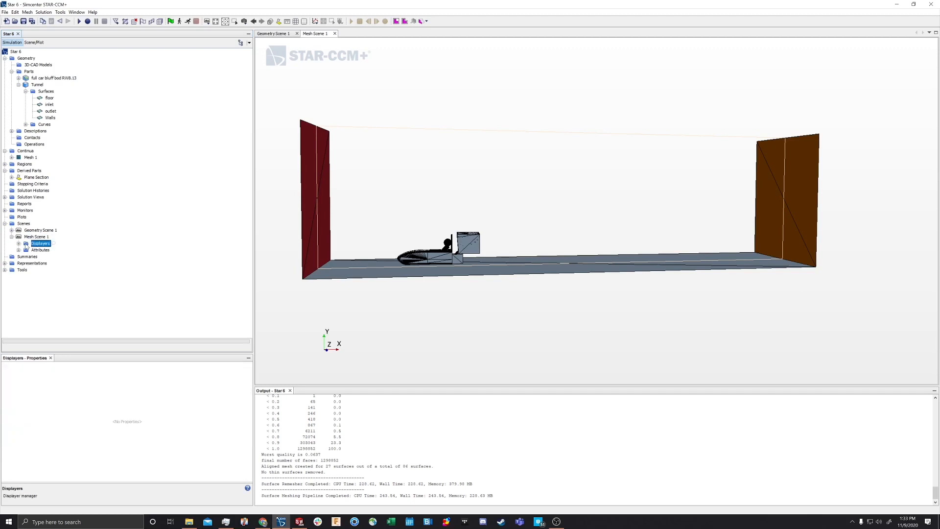
click(25, 237)
click(19, 244)
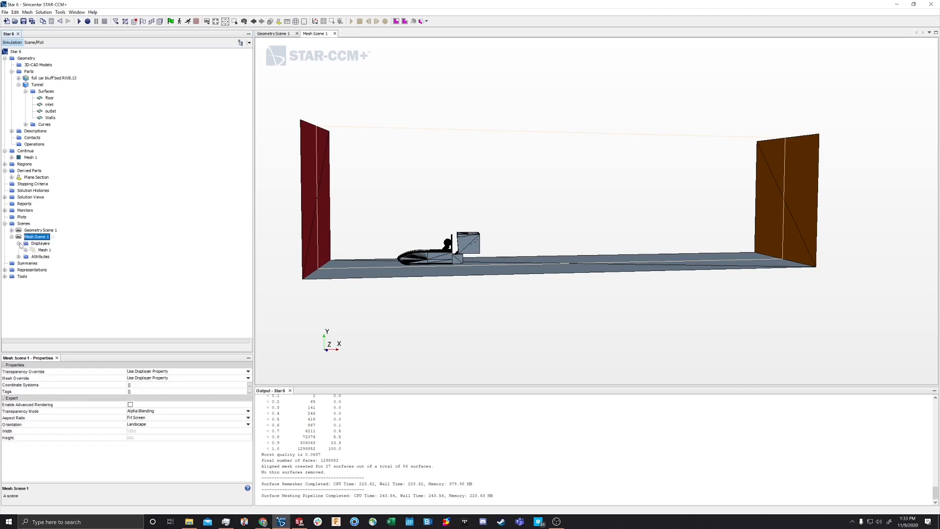
click(45, 250)
scroll(177, 378, down, 1)
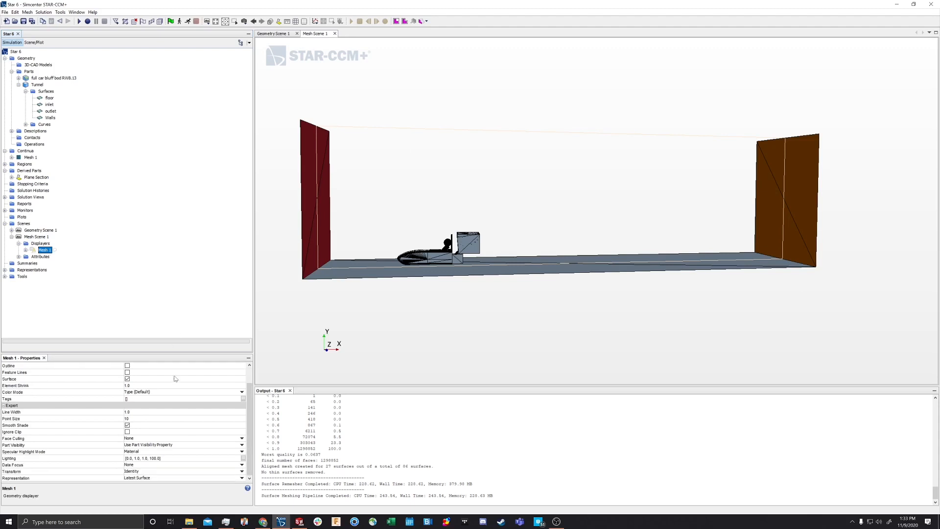
click(135, 478)
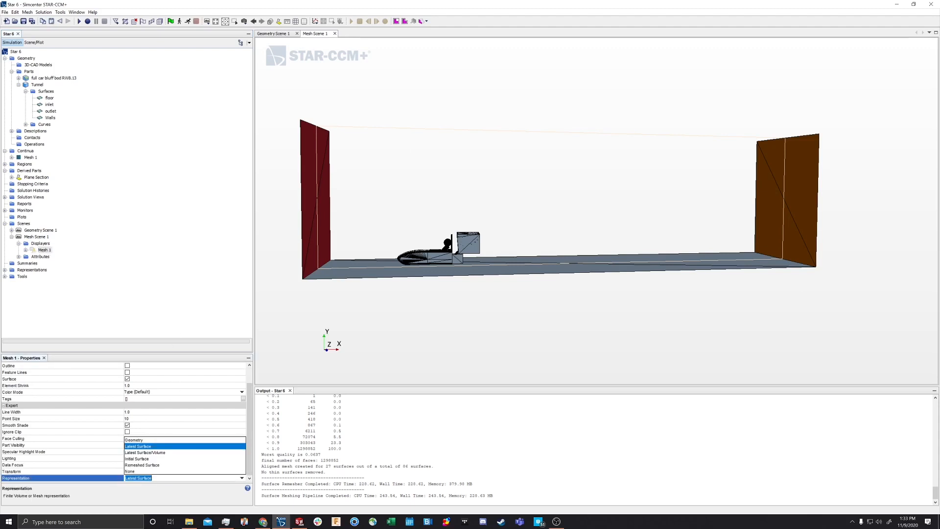
click(136, 466)
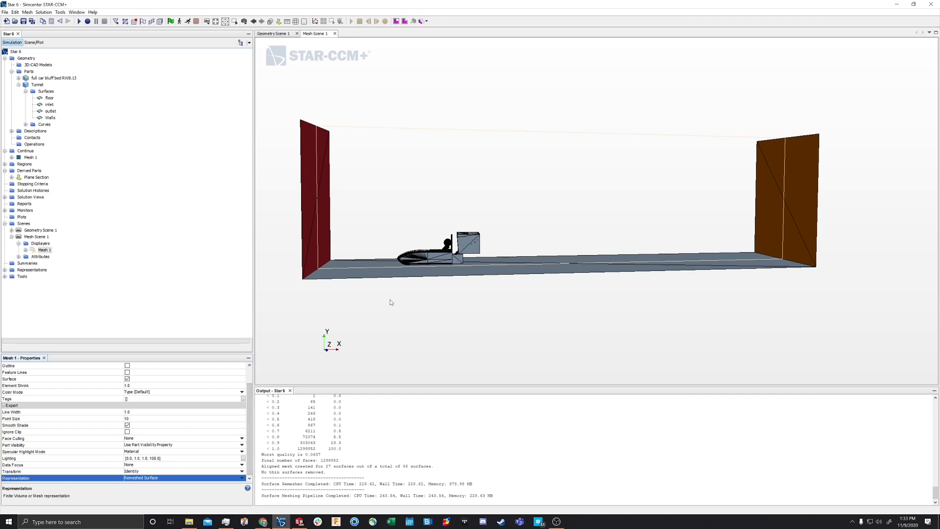
Inspect the remeshed surface across the tunnel floor, inlet, outlet and full car body
scroll(408, 286, down, 3)
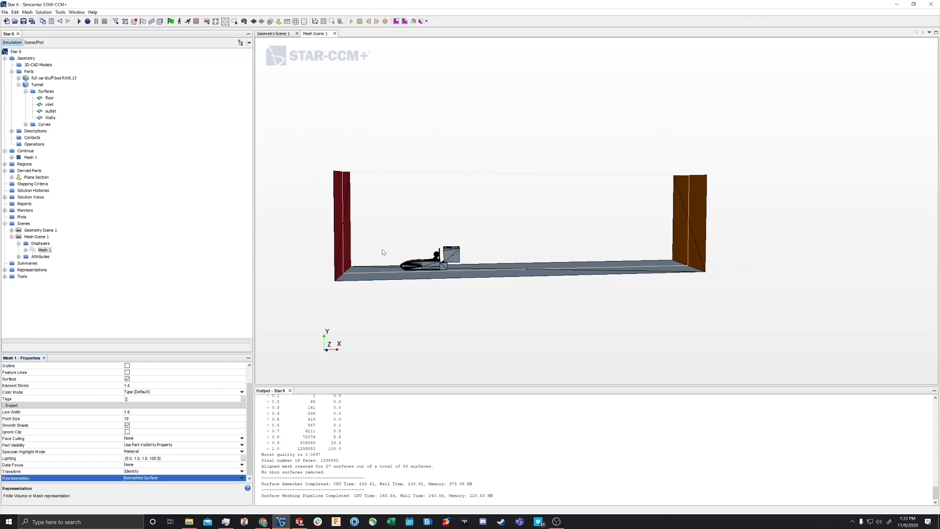
scroll(403, 250, up, 3)
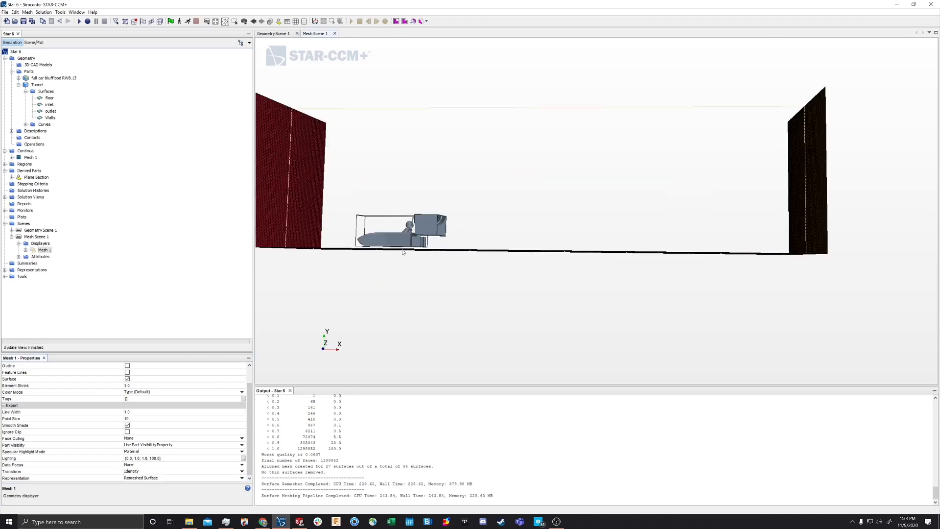
drag(391, 280, 445, 292)
scroll(445, 292, down, 3)
scroll(416, 252, up, 10)
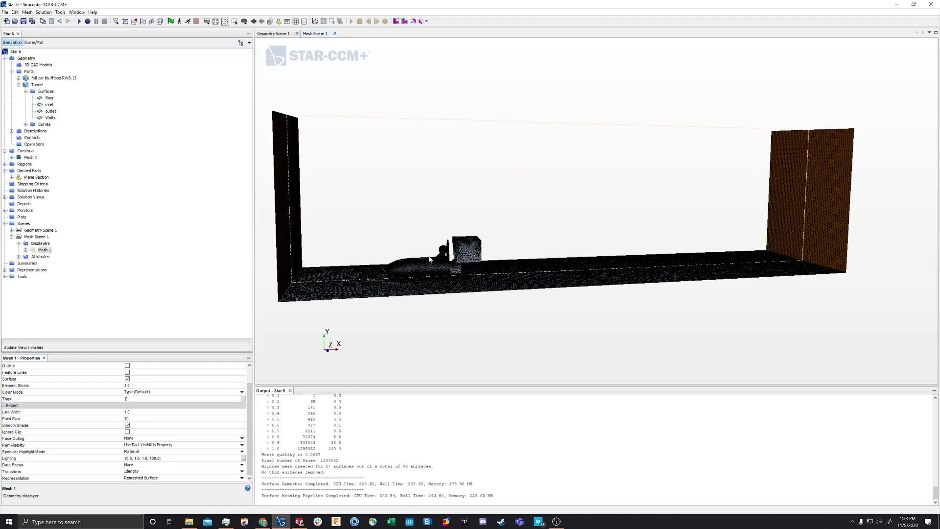
drag(394, 224, 442, 227)
scroll(443, 227, down, 3)
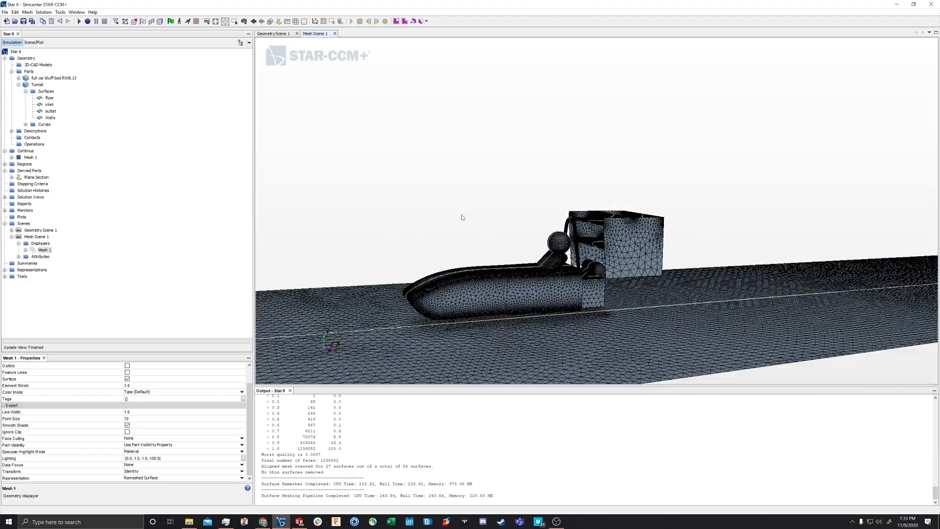
right_drag(461, 215, 454, 183)
drag(453, 183, 454, 191)
scroll(498, 195, down, 3)
Inspect the remeshed surface closely on the rear wing elements, their leading edges and the end plate
scroll(497, 195, up, 8)
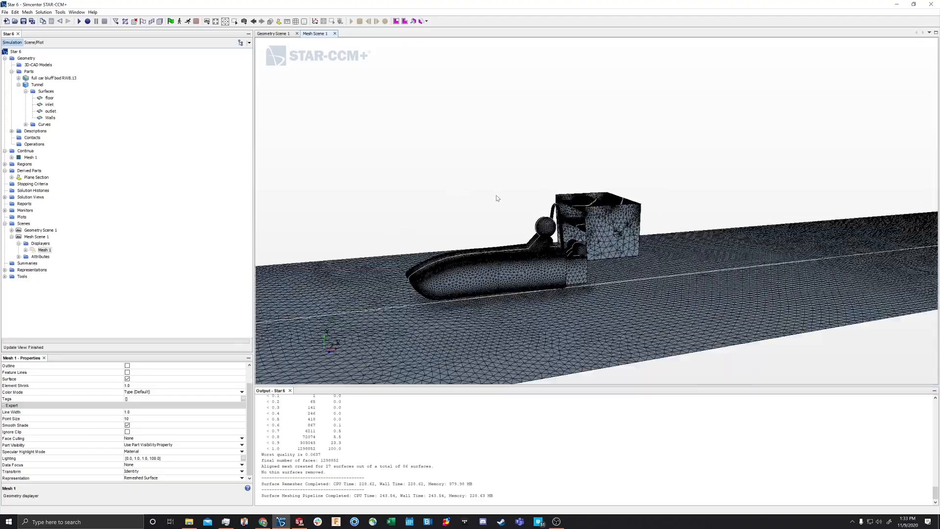
drag(576, 179, 568, 179)
right_drag(568, 179, 482, 153)
scroll(515, 159, up, 10)
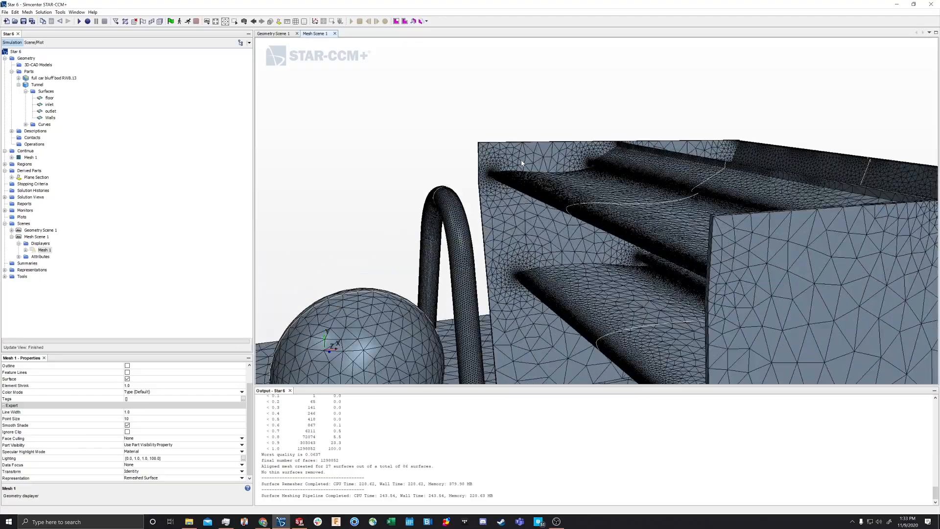
scroll(487, 196, up, 5)
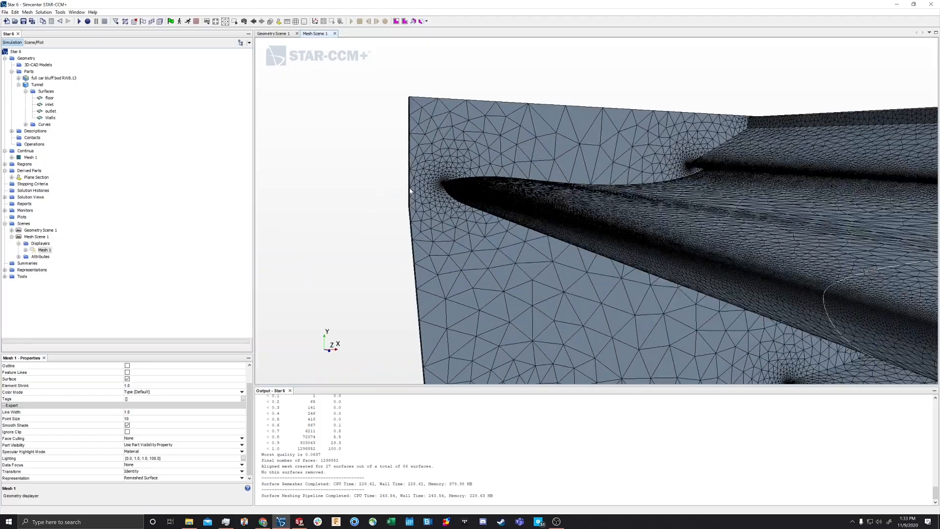
Inspect the remeshed surface at the rear wing's leading edge and around the roll hoop and driver's head
mouse_move(501, 198)
mouse_down()
mouse_move(460, 197)
mouse_move(495, 198)
mouse_up()
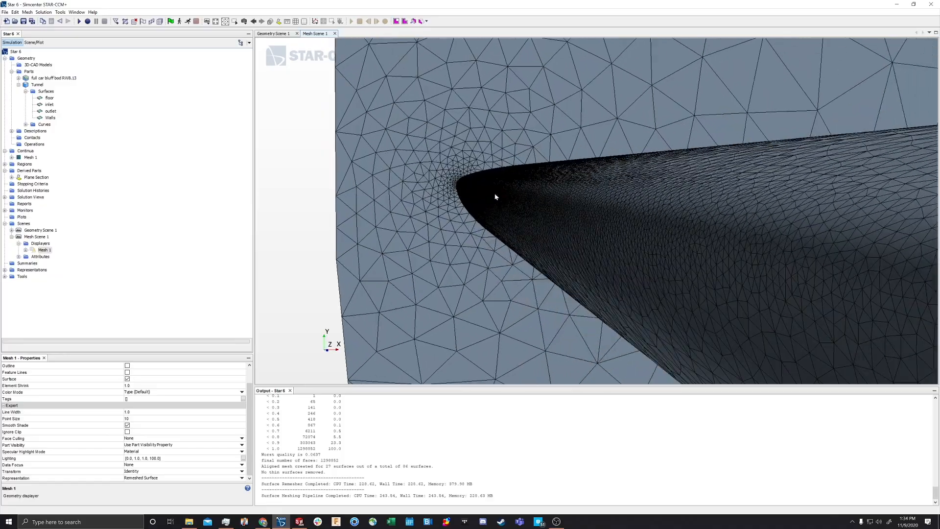
scroll(495, 196, down, 5)
scroll(498, 197, down, 5)
drag(444, 180, 495, 198)
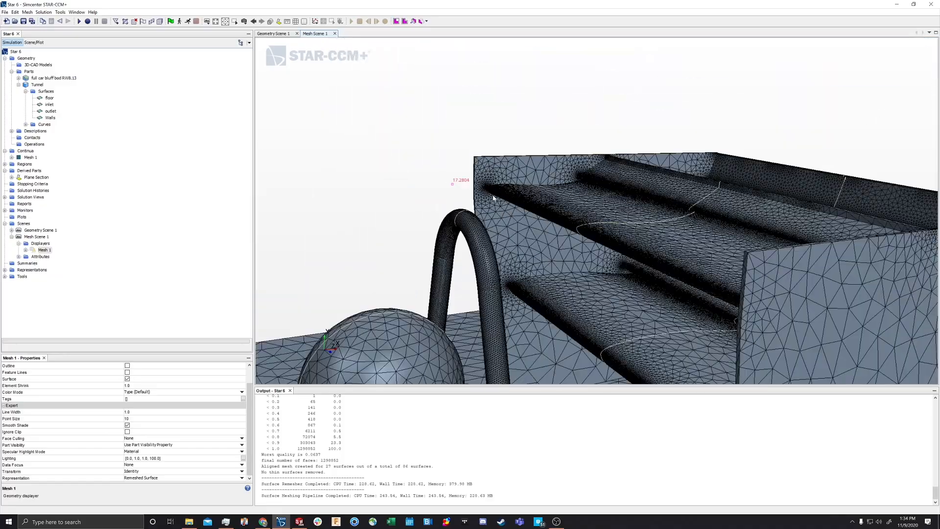
scroll(496, 196, down, 5)
scroll(495, 196, down, 4)
mouse_move(425, 236)
mouse_down()
mouse_move(420, 254)
mouse_move(426, 244)
mouse_up()
scroll(426, 243, up, 5)
scroll(425, 246, down, 7)
scroll(635, 249, down, 3)
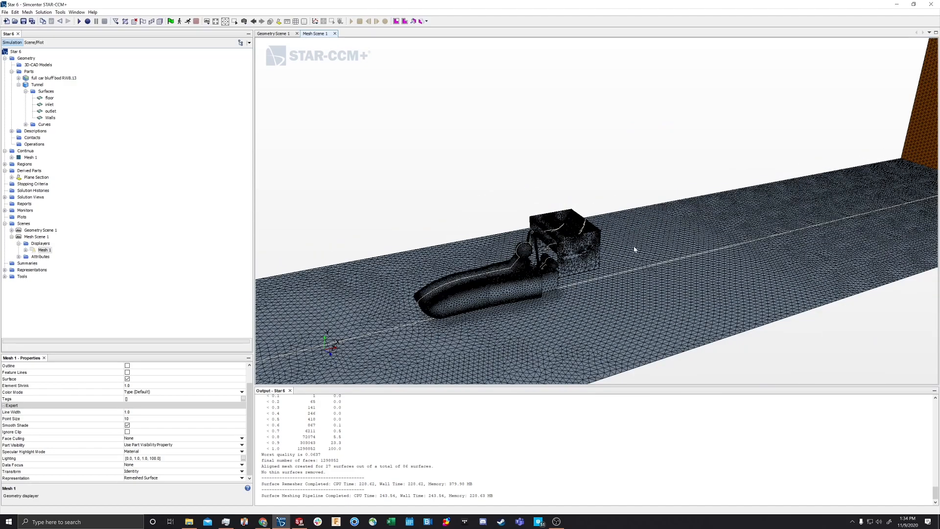
Examine the remeshed surface on the driver, main body and surrounding tunnel floor
middle_drag(682, 113, 649, 151)
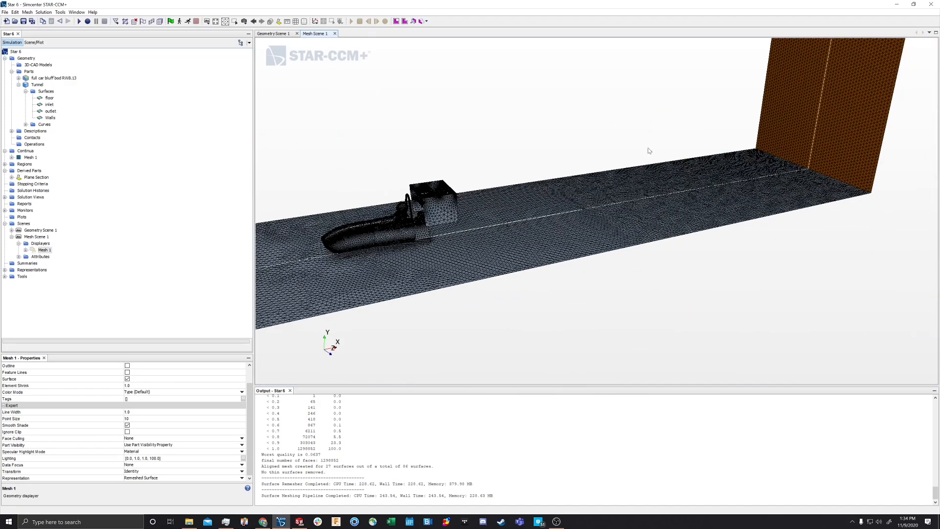
scroll(427, 234, up, 10)
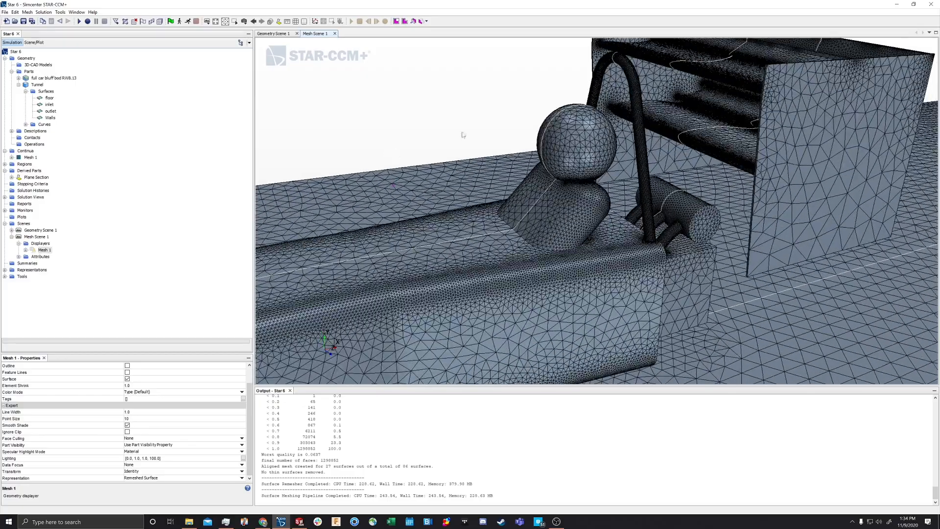
drag(462, 134, 533, 211)
scroll(439, 221, down, 10)
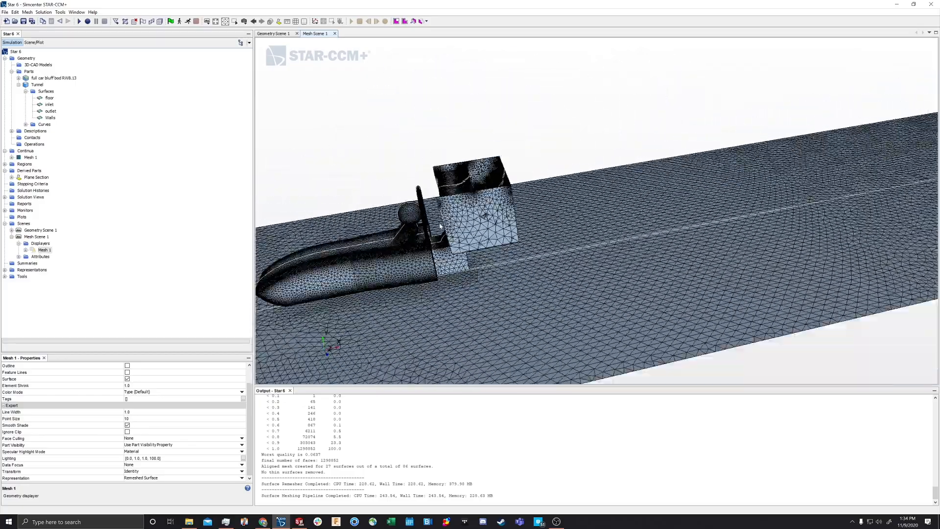
drag(338, 156, 440, 116)
scroll(504, 149, up, 10)
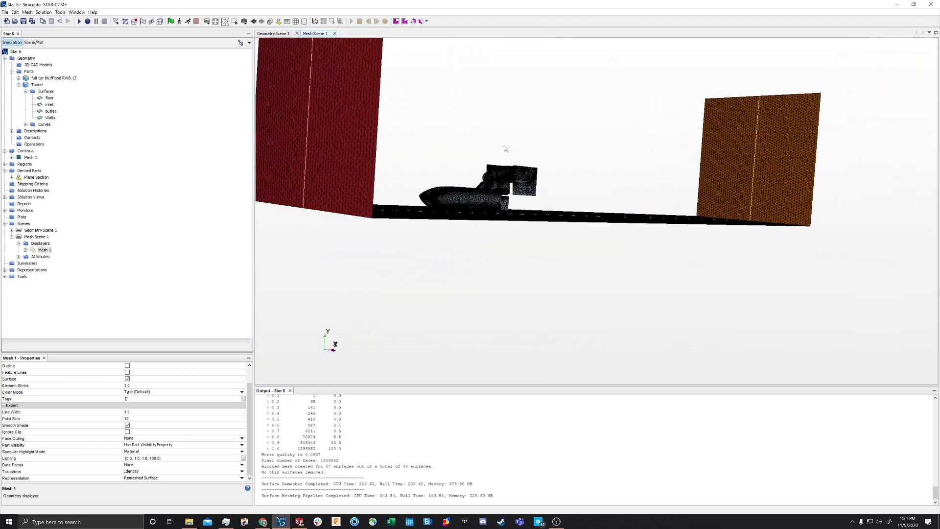
Examine the remeshed surface of the rear wing elements, their trailing edges and slot gaps, and the end plates from behind the car
scroll(478, 171, up, 10)
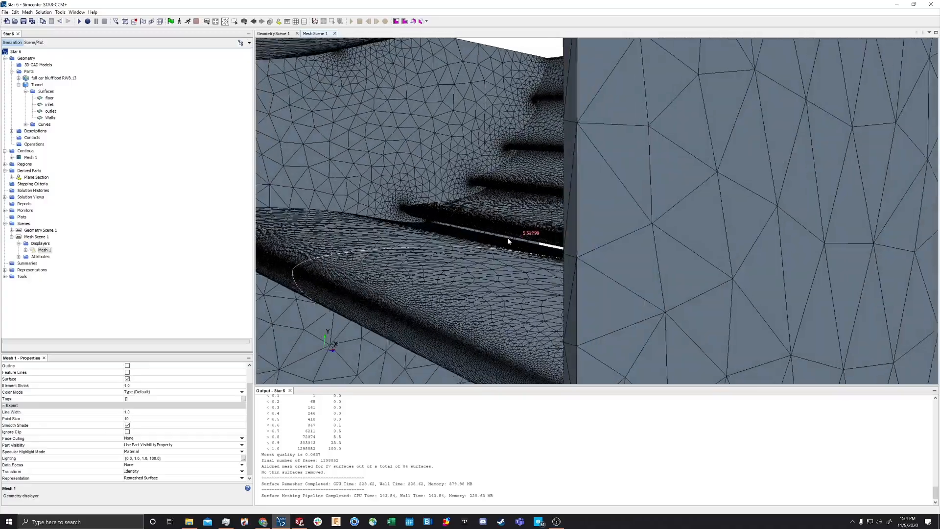
drag(508, 239, 287, 228)
drag(487, 174, 537, 178)
scroll(538, 178, up, 10)
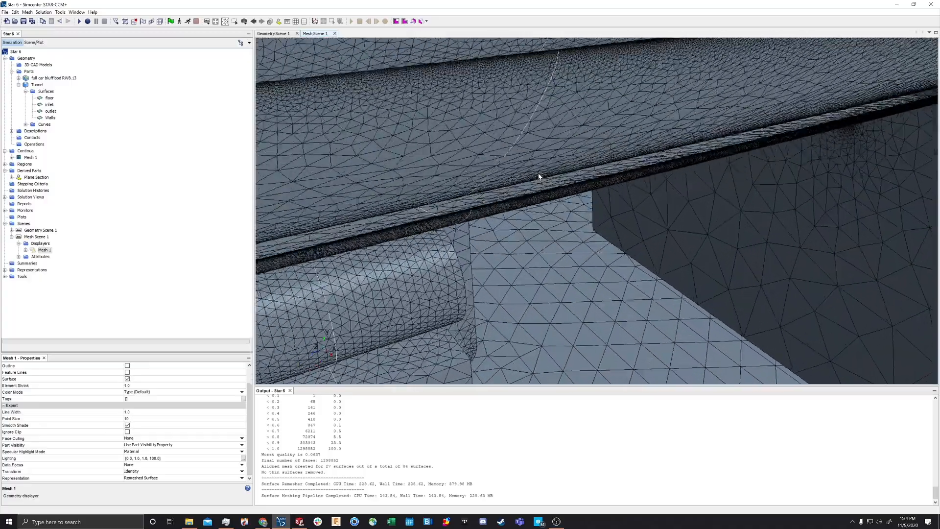
scroll(540, 239, down, 8)
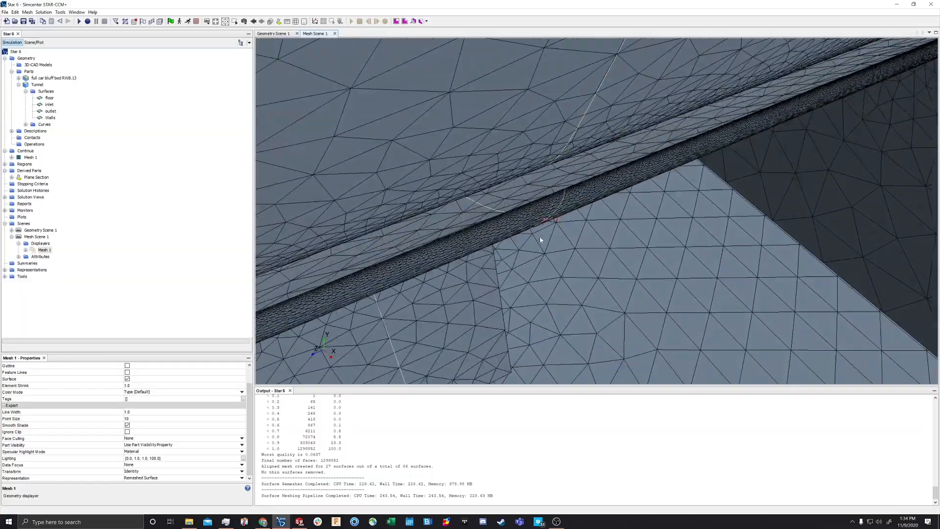
scroll(517, 216, up, 5)
scroll(517, 216, up, 8)
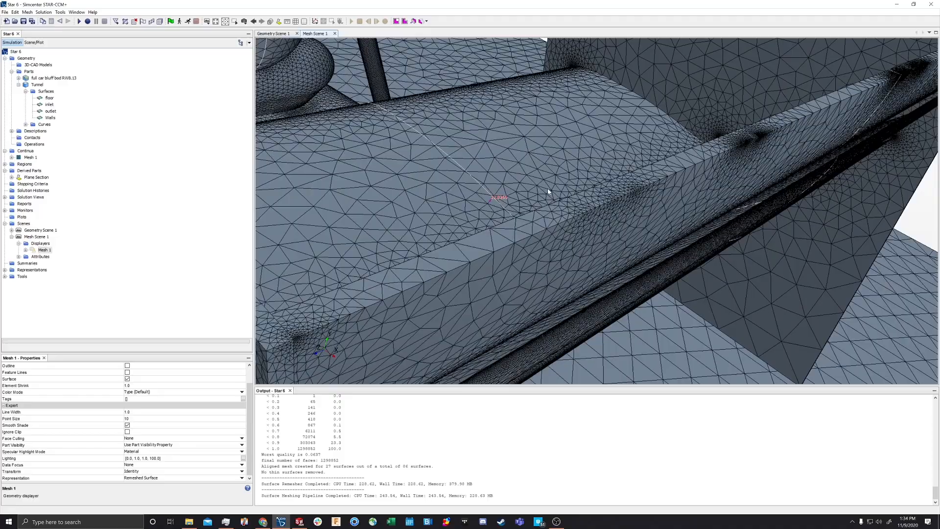
mouse_move(548, 191)
mouse_down()
mouse_move(525, 197)
mouse_move(543, 195)
mouse_up()
scroll(680, 145, down, 8)
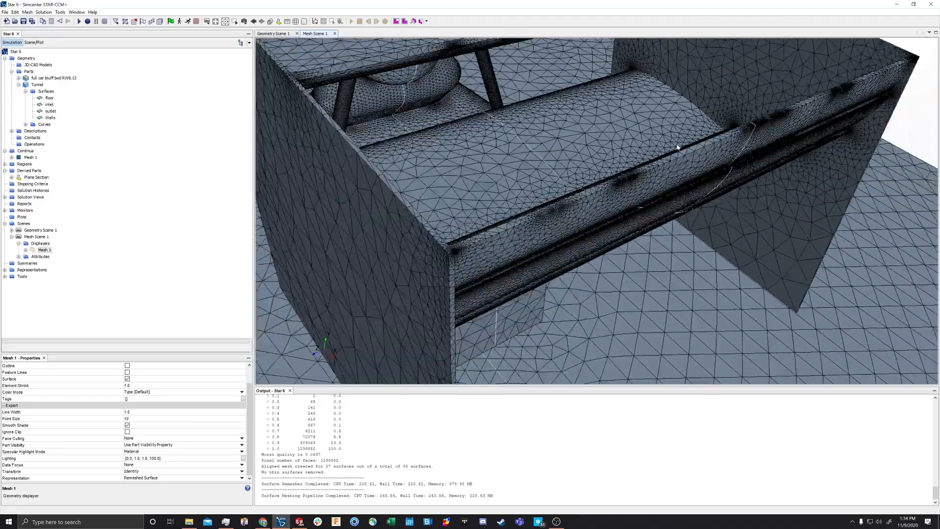
scroll(686, 150, up, 8)
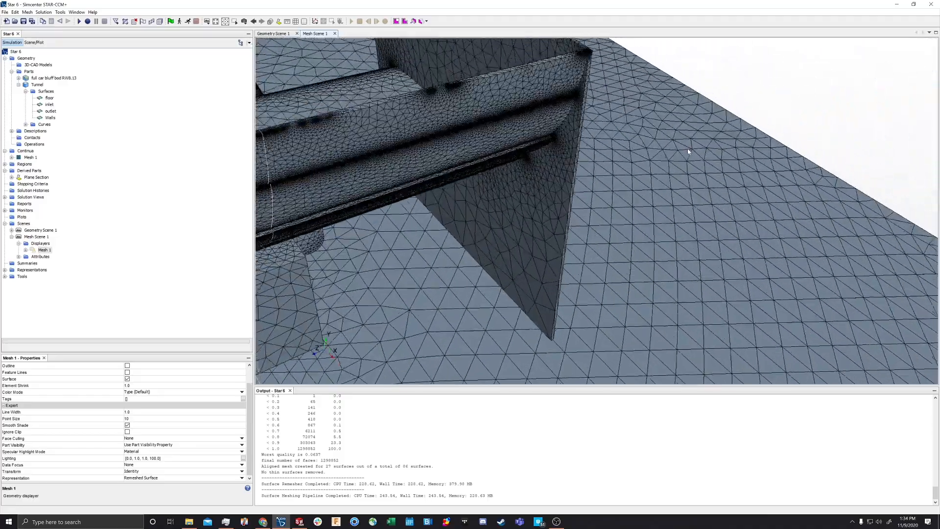
scroll(652, 158, down, 8)
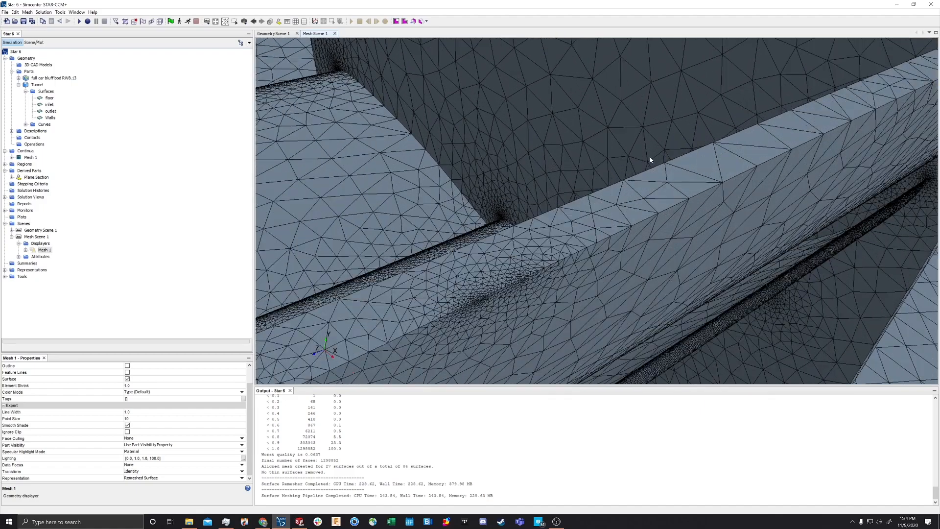
scroll(812, 147, up, 5)
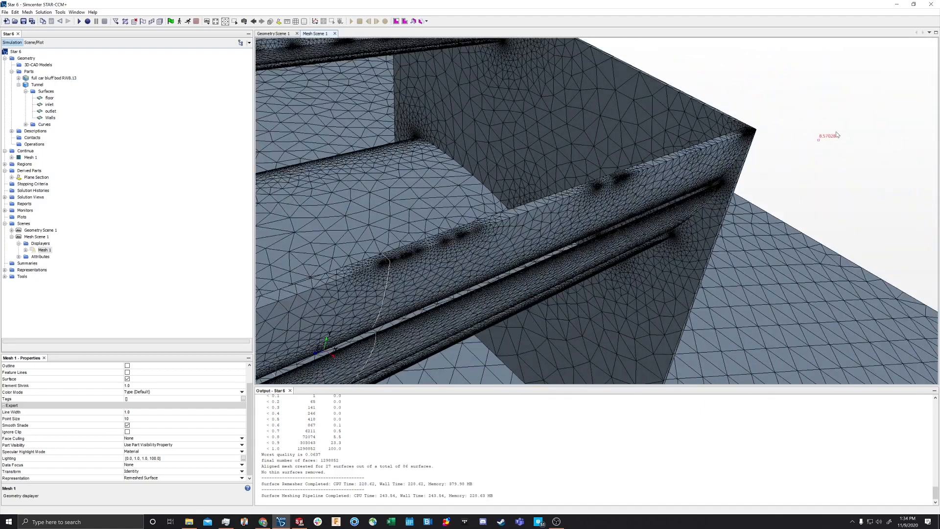
scroll(801, 135, down, 5)
scroll(801, 135, down, 6)
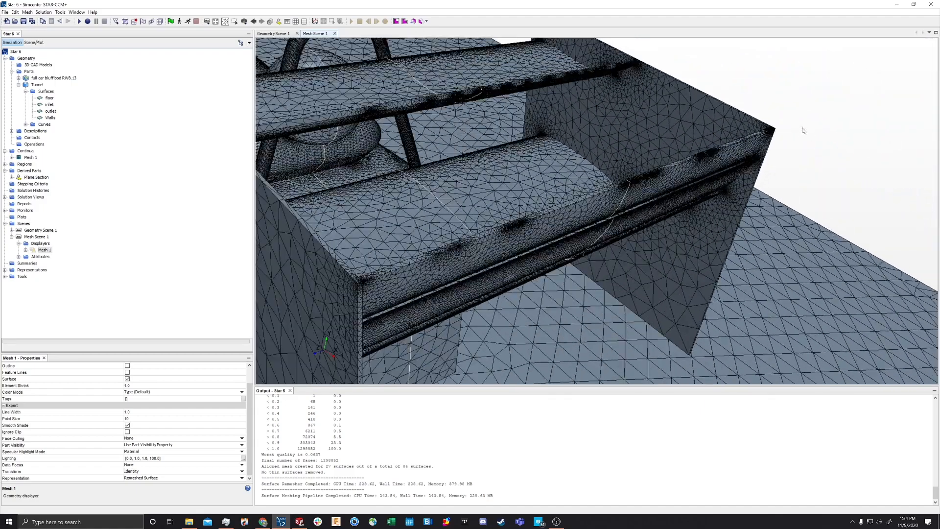
scroll(805, 147, up, 5)
scroll(820, 157, down, 4)
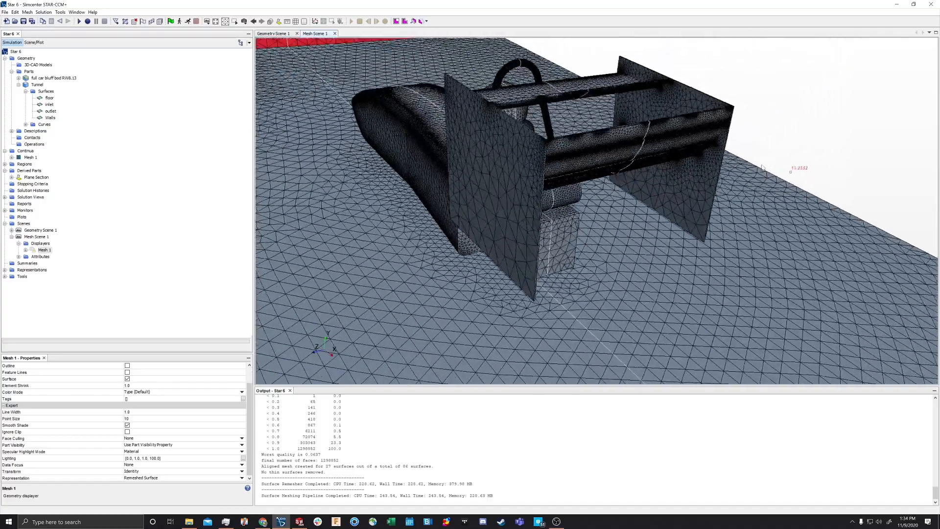
drag(820, 156, 693, 145)
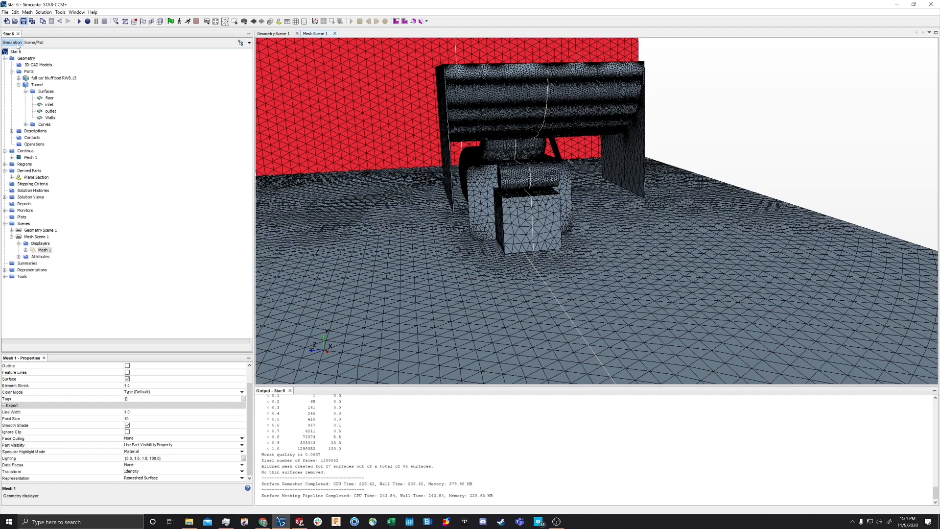
Save the simulation to the Desktop as RW8.13 - DEMO, overwriting the existing file
key(ctrl+s)
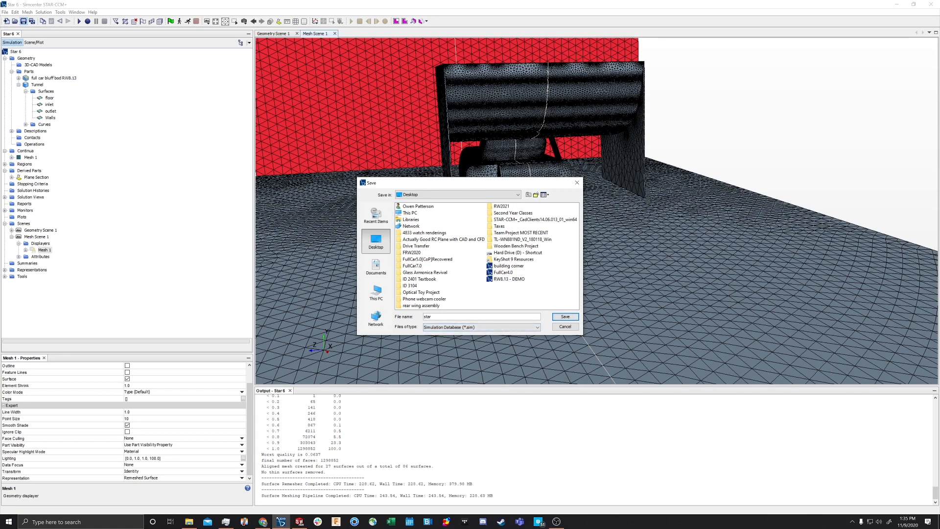
double_click(427, 317)
text(RW8.13 - DEMO)
key(Return)
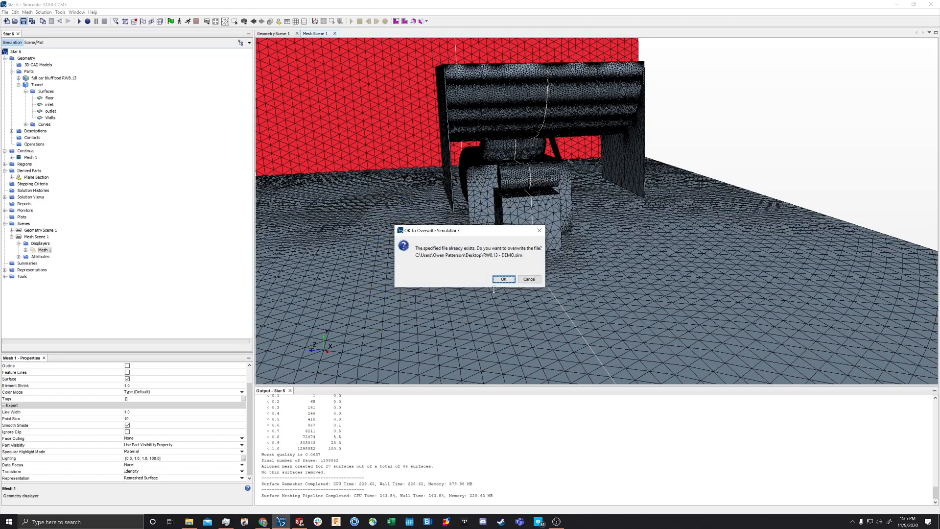
click(502, 280)
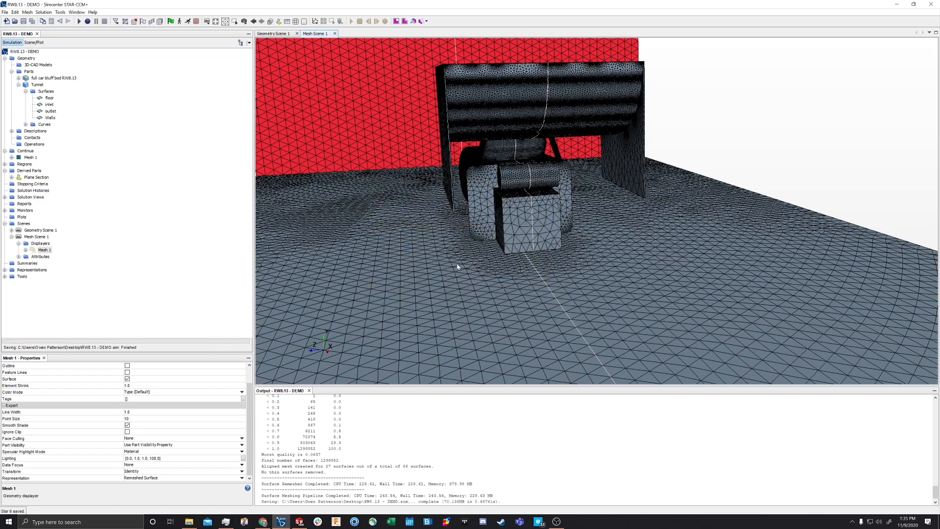
scroll(458, 266, down, 8)
drag(661, 194, 840, 176)
drag(444, 125, 727, 164)
scroll(720, 169, up, 5)
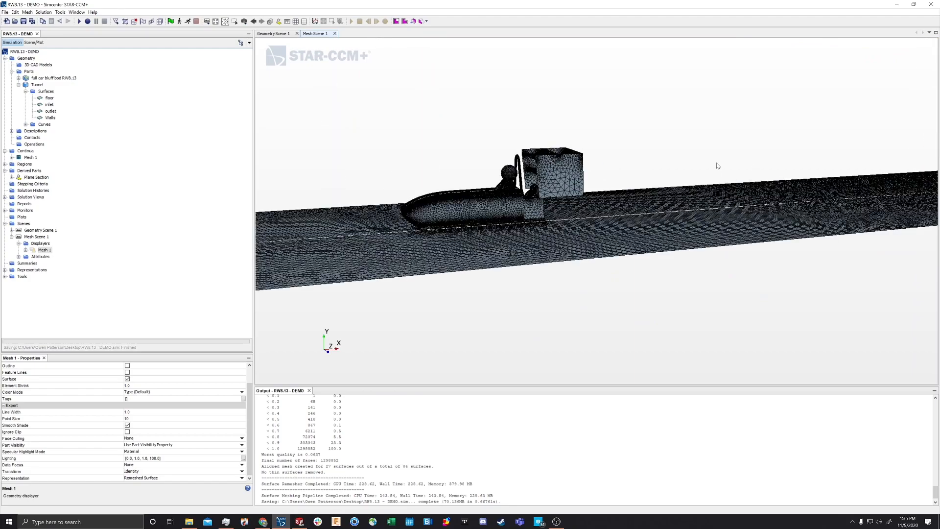
scroll(685, 166, up, 5)
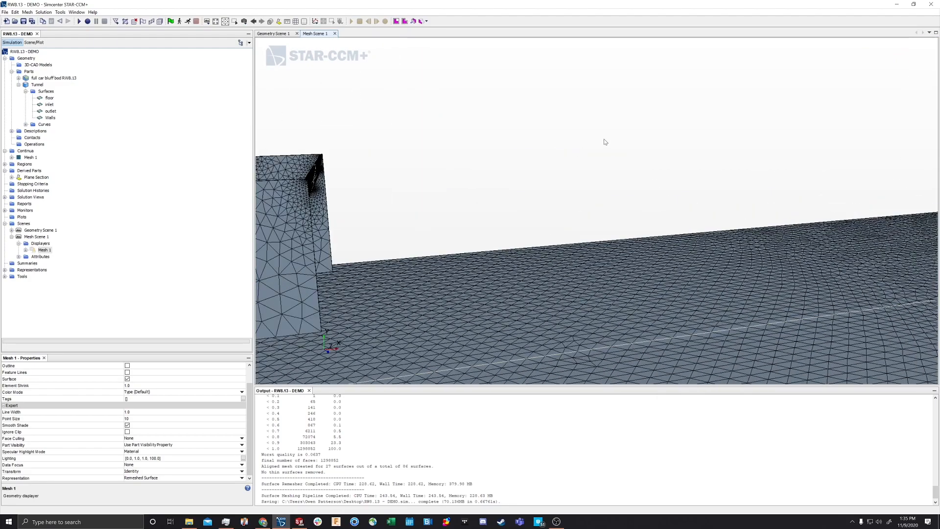
scroll(661, 143, down, 5)
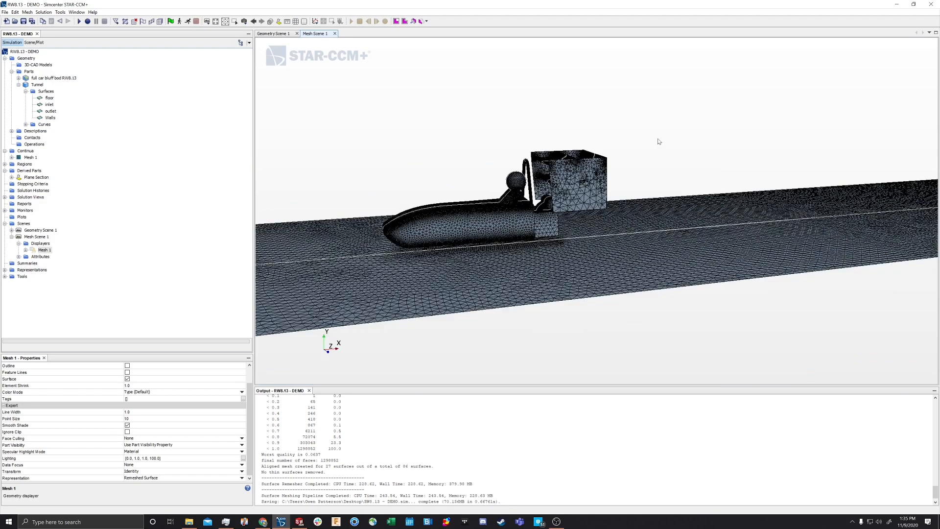
drag(557, 148, 528, 118)
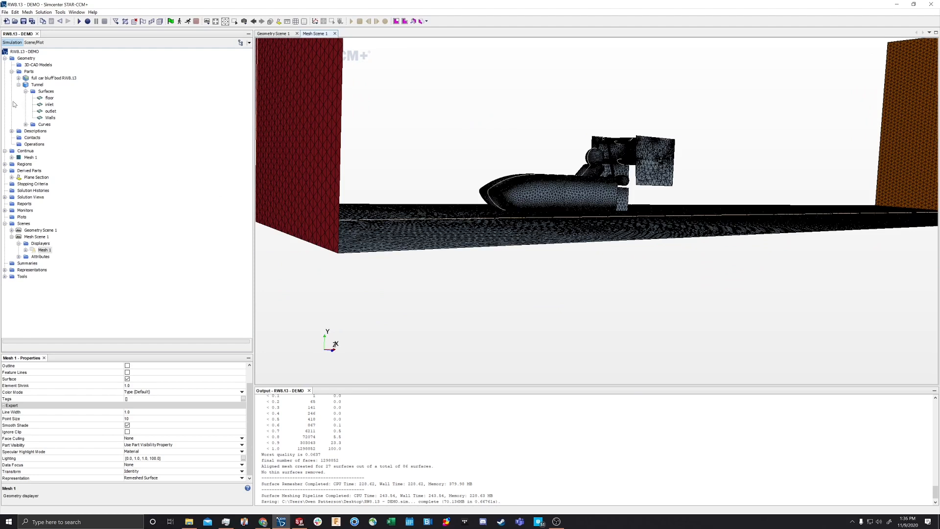
Collapse the Tunnel part's tree entries and enable parallel meshing for the Mesh 1 continuum
click(18, 85)
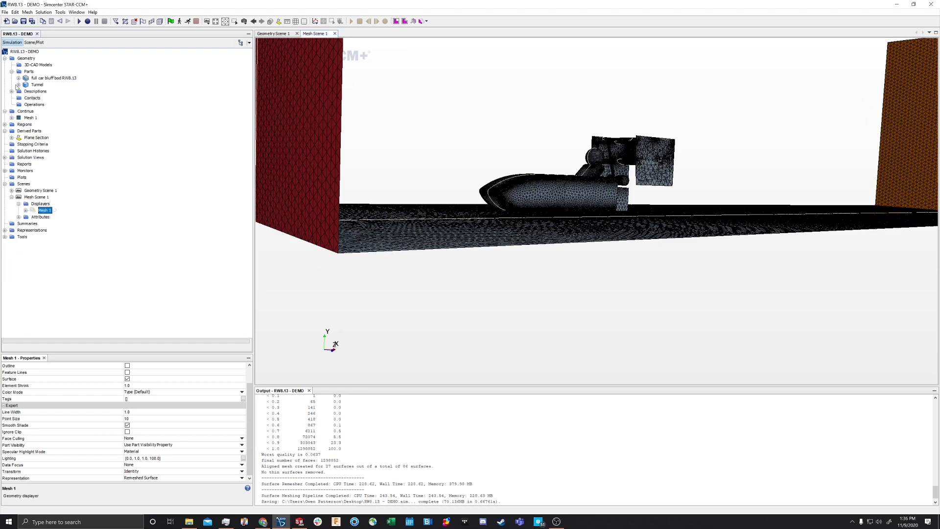
click(31, 118)
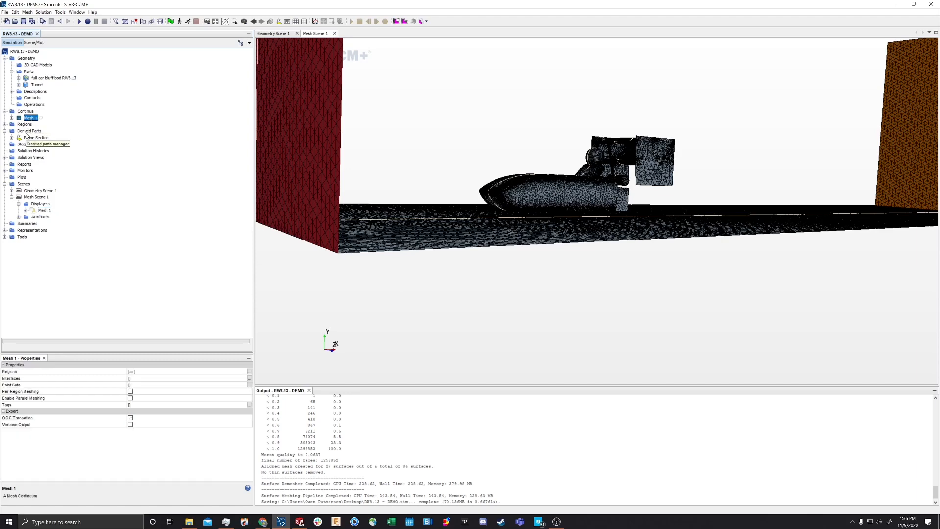
drag(442, 157, 403, 161)
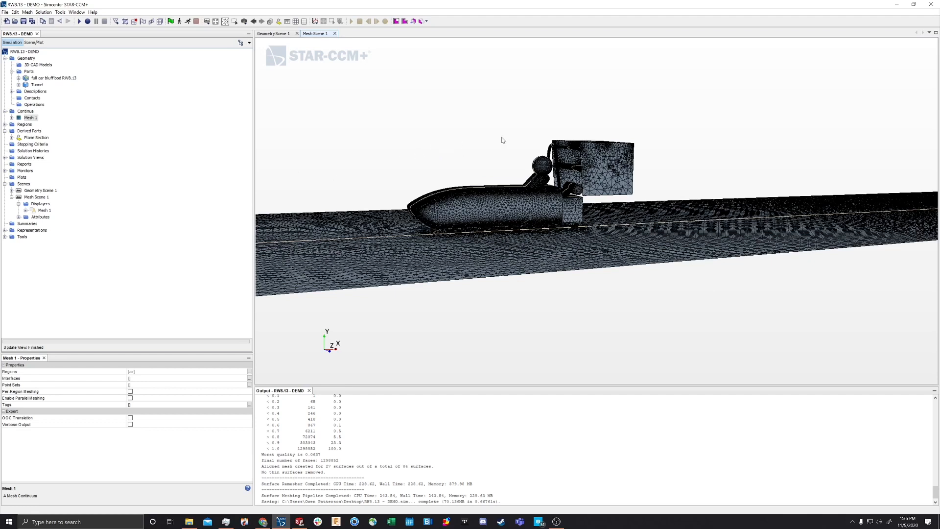
double_click(30, 118)
click(419, 176)
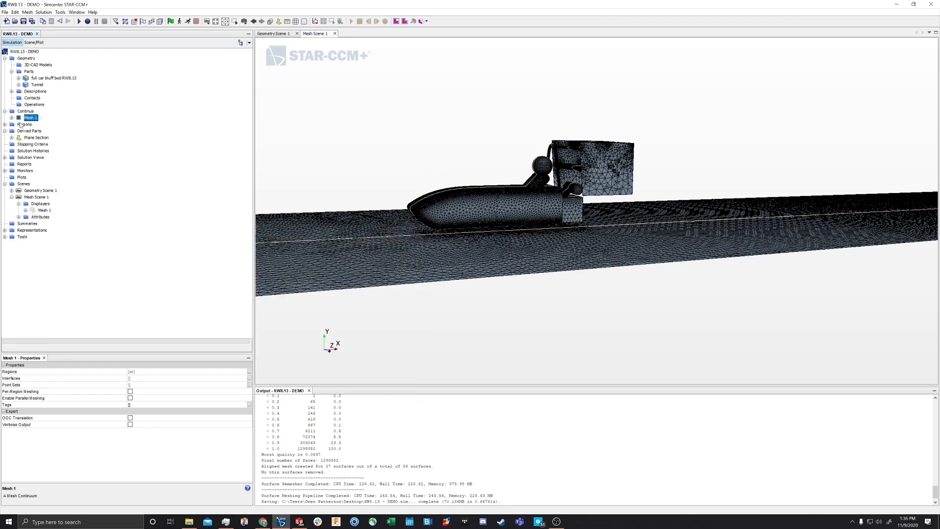
click(24, 112)
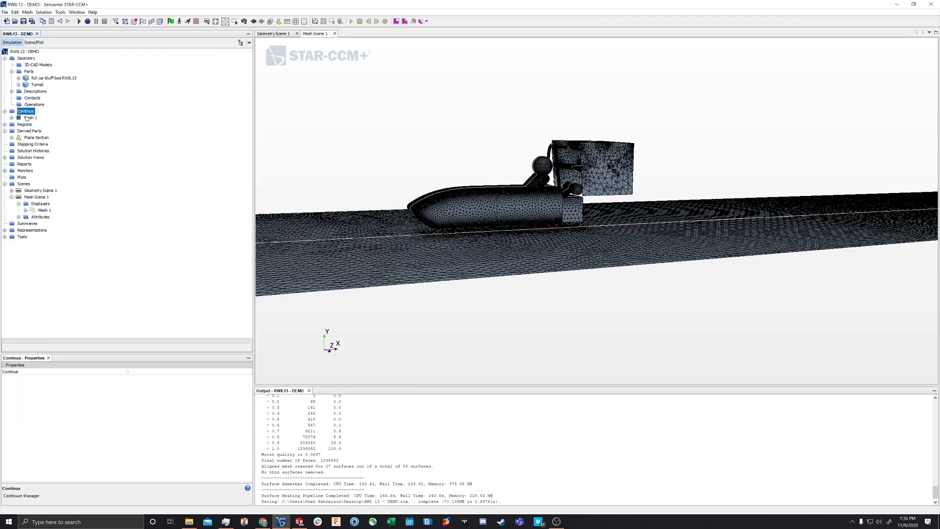
click(26, 117)
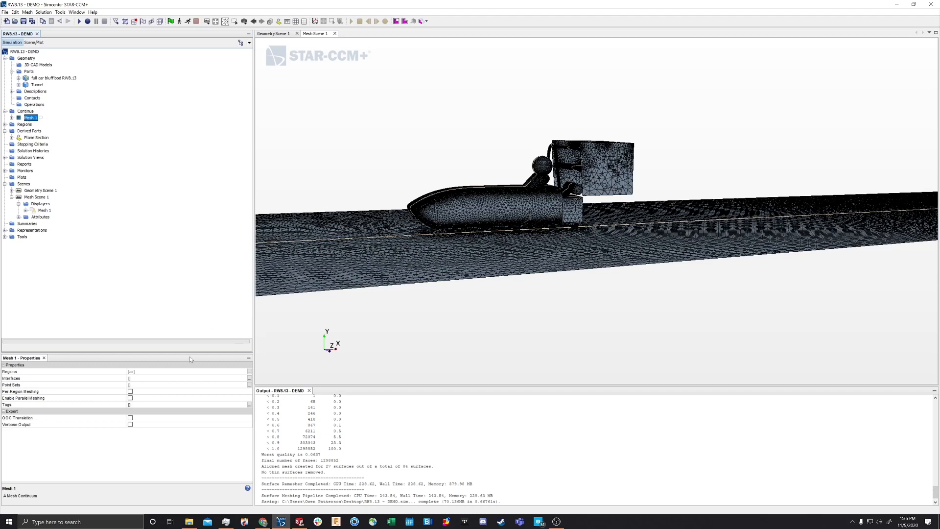
click(130, 398)
scroll(543, 280, down, 5)
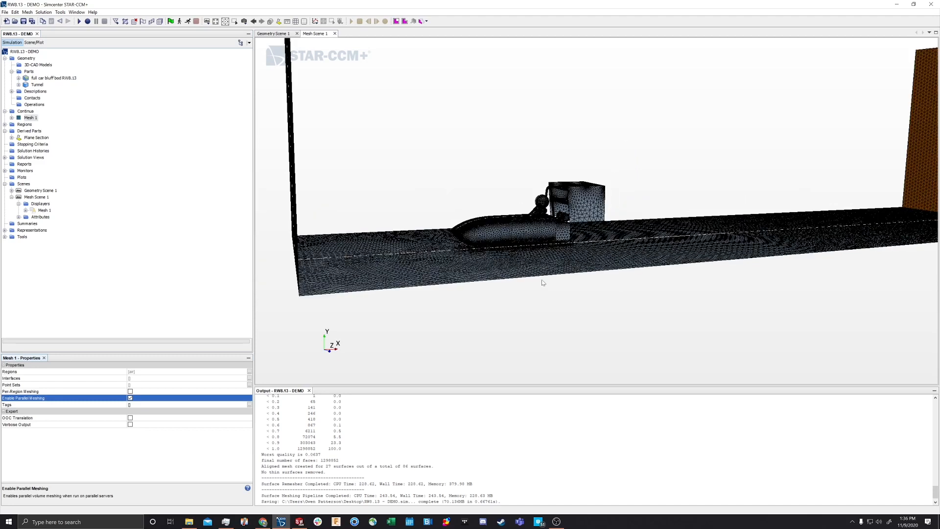
drag(544, 282, 460, 283)
drag(370, 273, 504, 287)
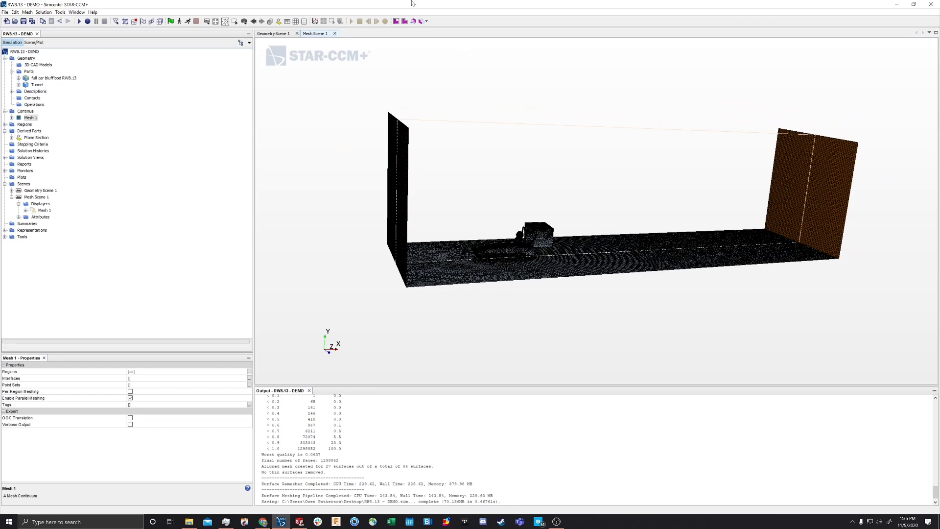
scroll(499, 313, up, 3)
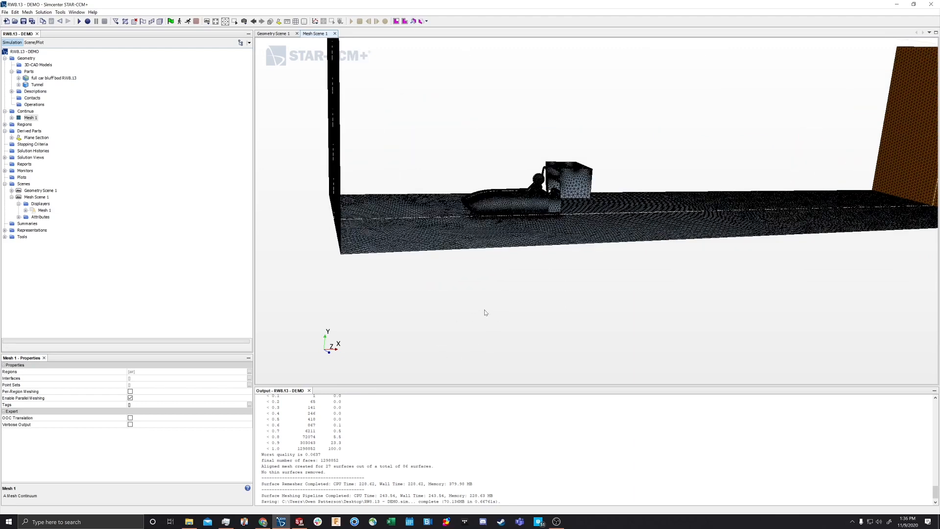
scroll(485, 312, down, 3)
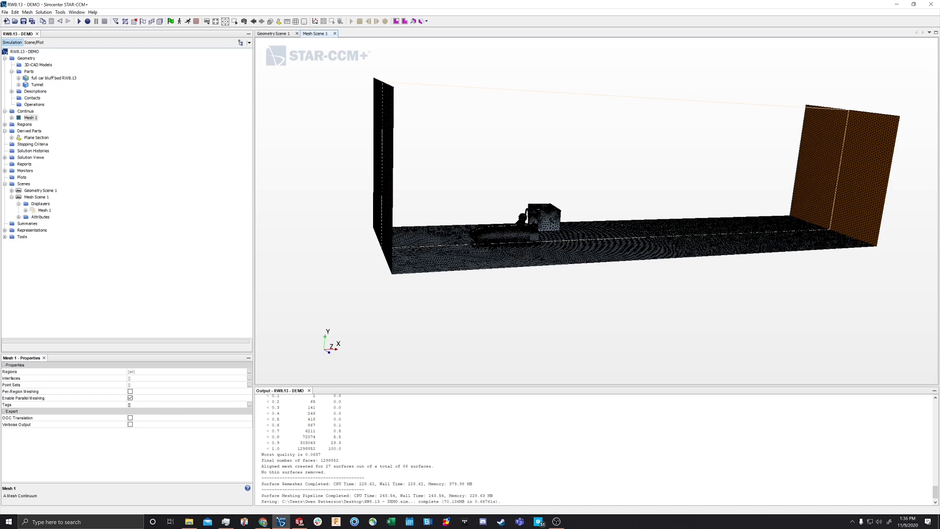
Generate the volume mesh for the air region
drag(533, 339, 457, 305)
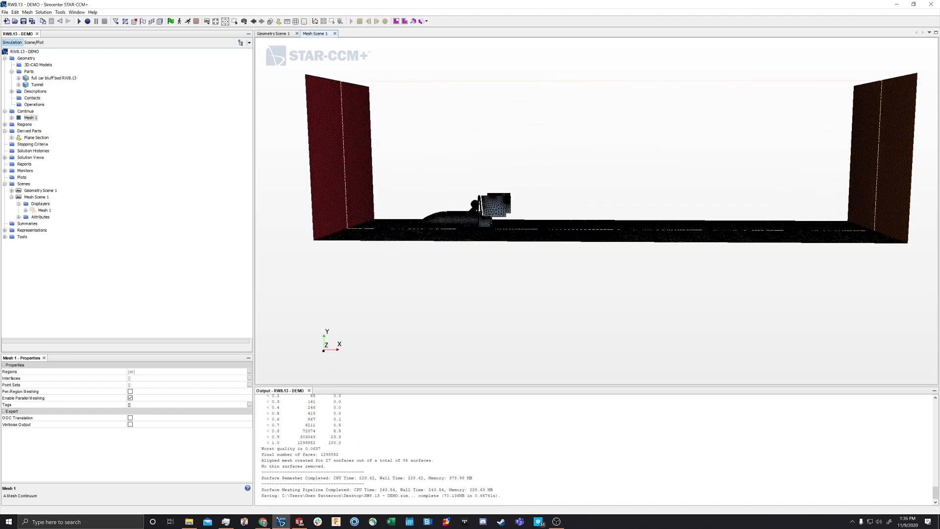
drag(420, 373, 499, 340)
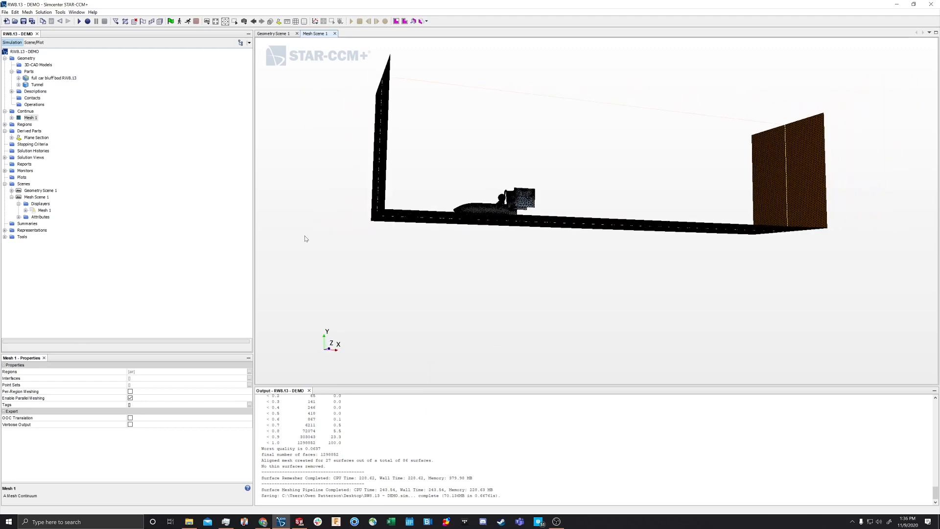
click(160, 22)
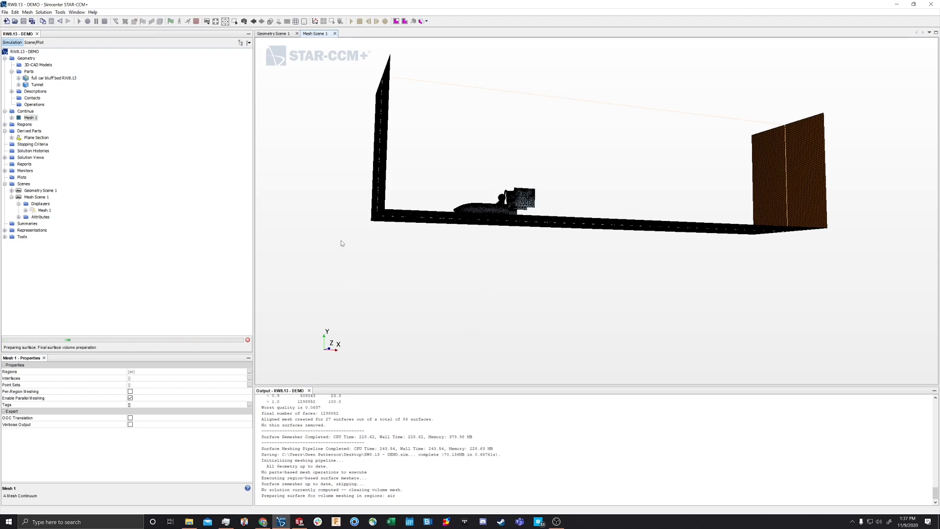
drag(342, 243, 355, 371)
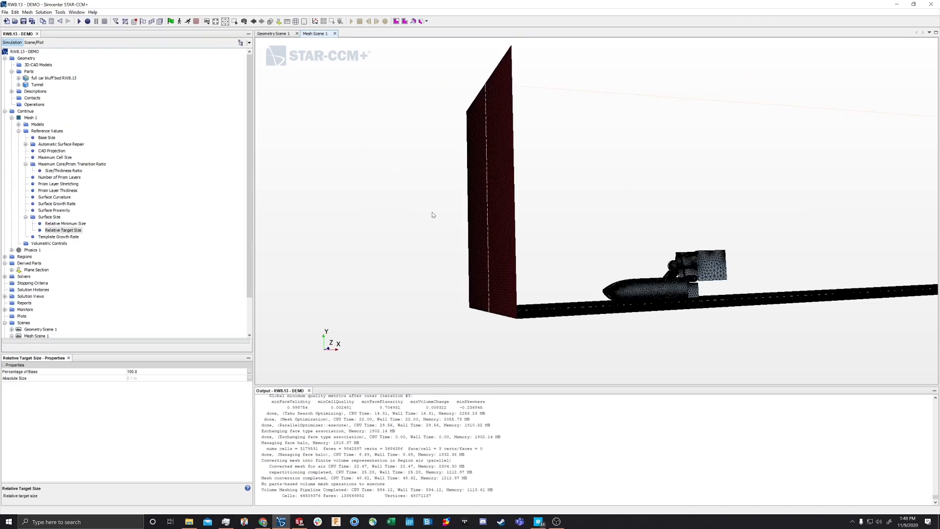
Check the volume meshing time and the cell, face and vertex counts in the output log
scroll(381, 449, up, 1)
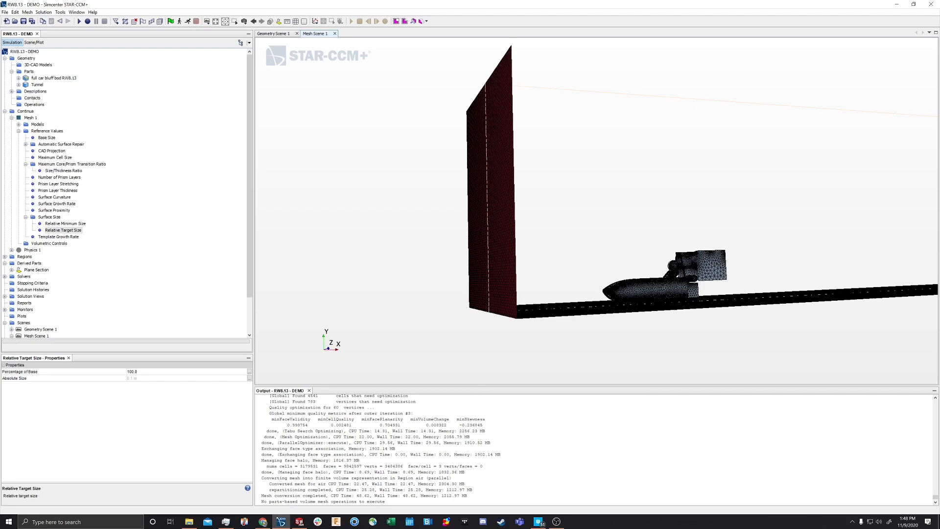
scroll(381, 449, up, 1)
scroll(381, 448, down, 2)
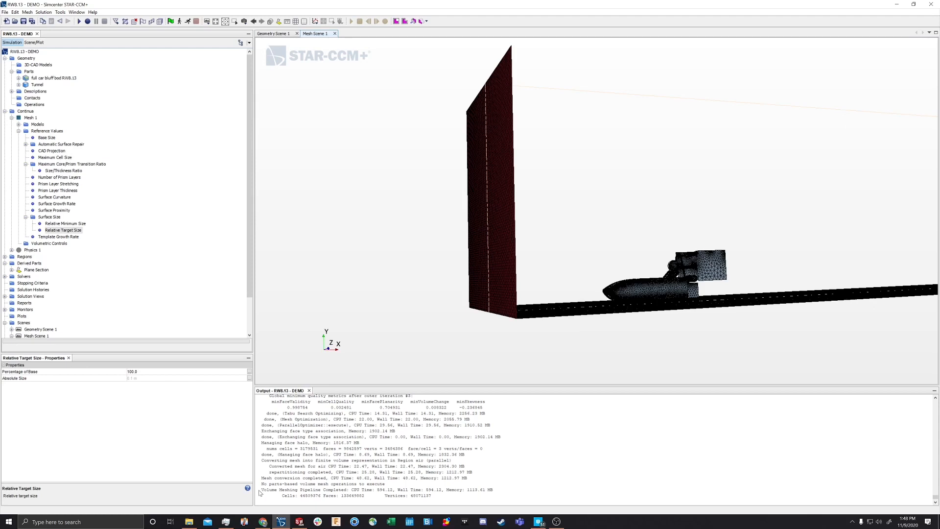
mouse_move(261, 490)
mouse_down()
mouse_move(289, 483)
mouse_move(264, 489)
mouse_move(335, 495)
mouse_move(262, 501)
mouse_up()
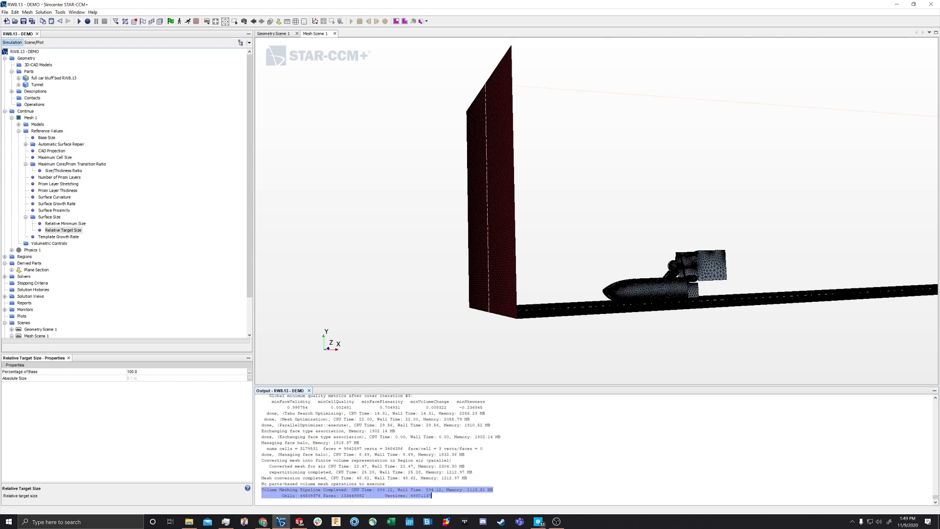
click(455, 340)
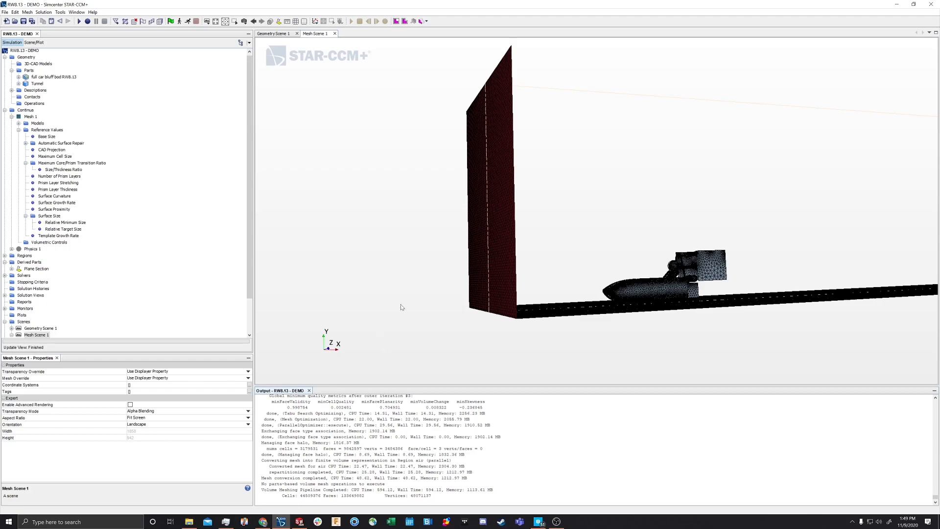
Collapse the Reference Values of the Mesh 1 continuum in the simulation tree
drag(445, 298, 561, 341)
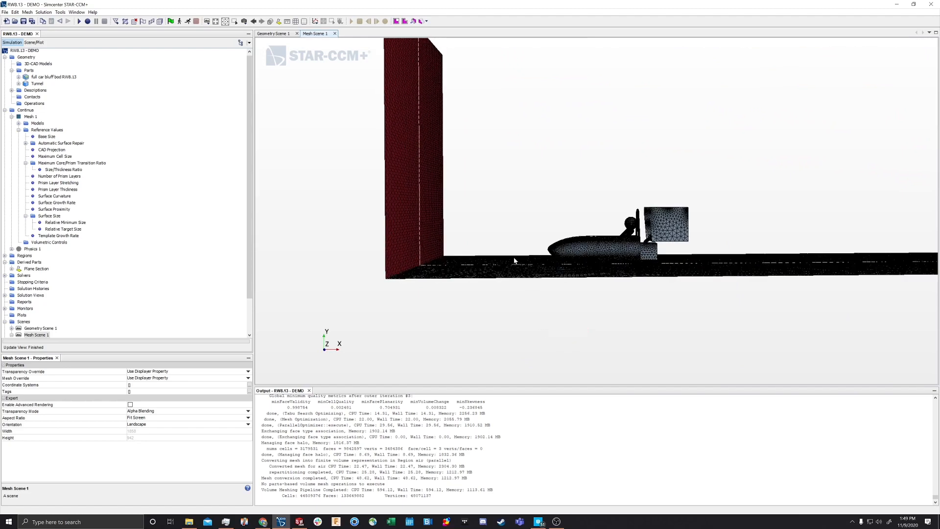
drag(349, 283, 361, 274)
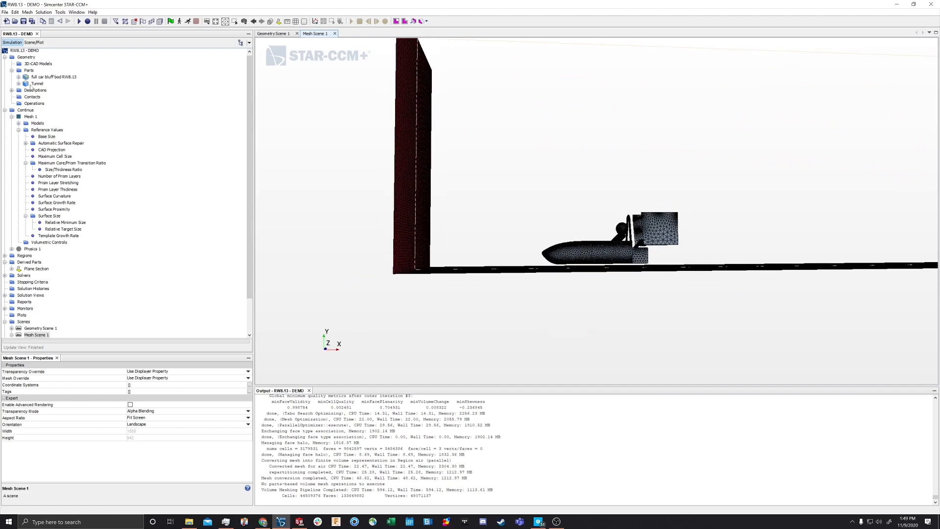
click(19, 131)
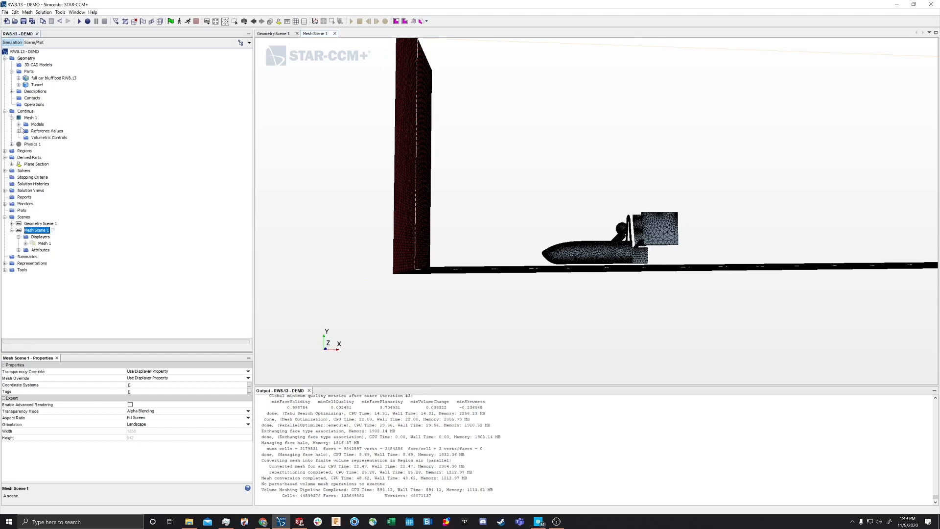
drag(325, 273, 363, 280)
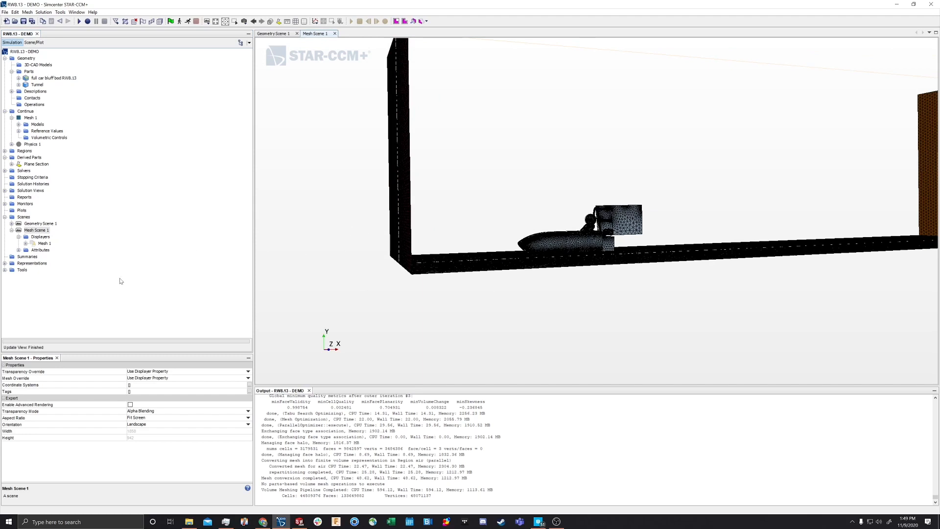
Set the representation of the Mesh 1 displayer in Mesh Scene 1 to Volume Mesh
mouse_move(490, 301)
mouse_down()
mouse_move(465, 289)
mouse_move(485, 313)
mouse_move(483, 300)
mouse_up()
drag(623, 291, 604, 208)
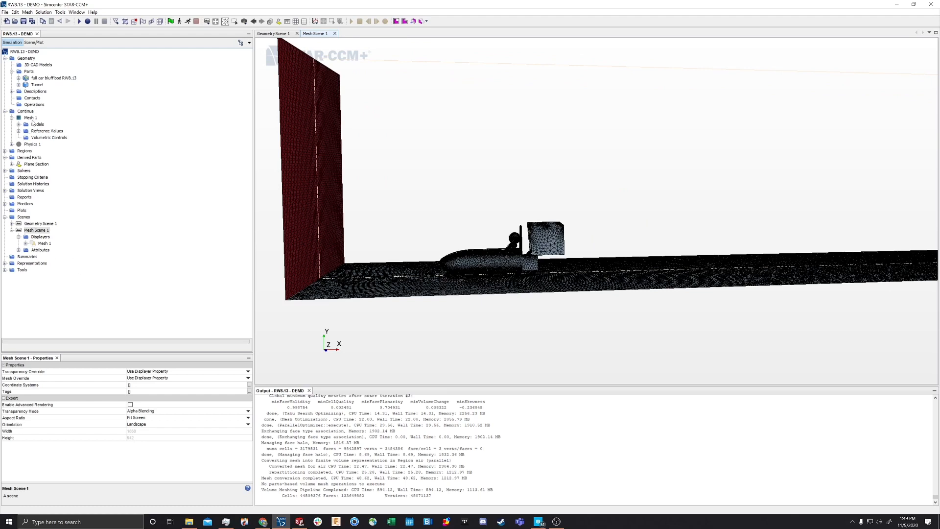
click(44, 244)
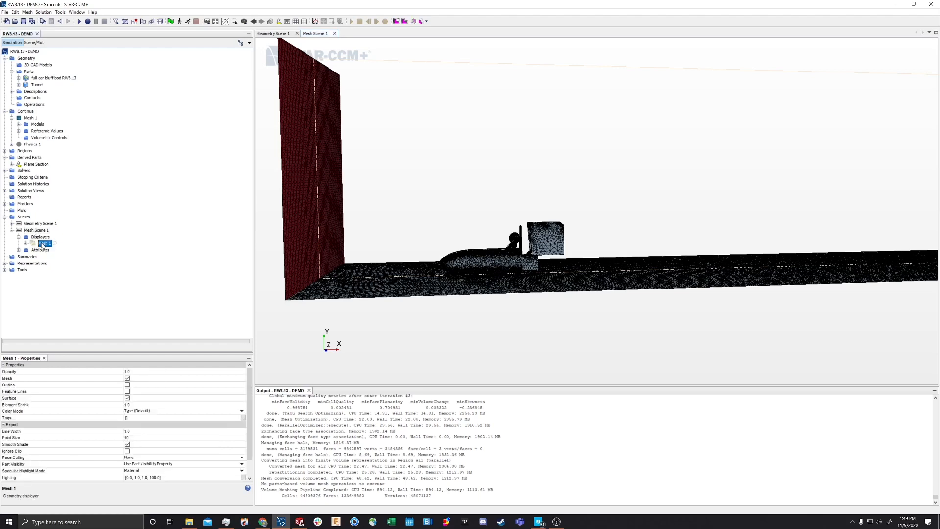
scroll(198, 385, down, 1)
click(143, 478)
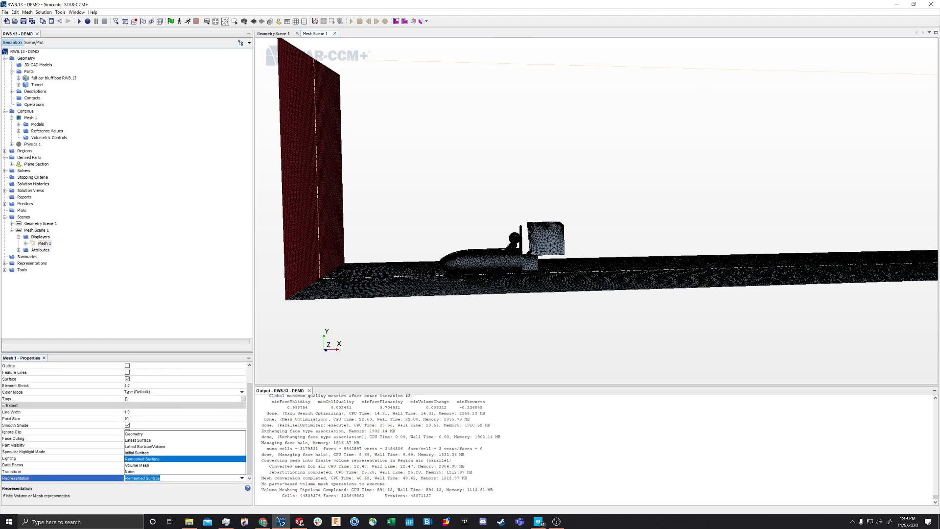
click(139, 466)
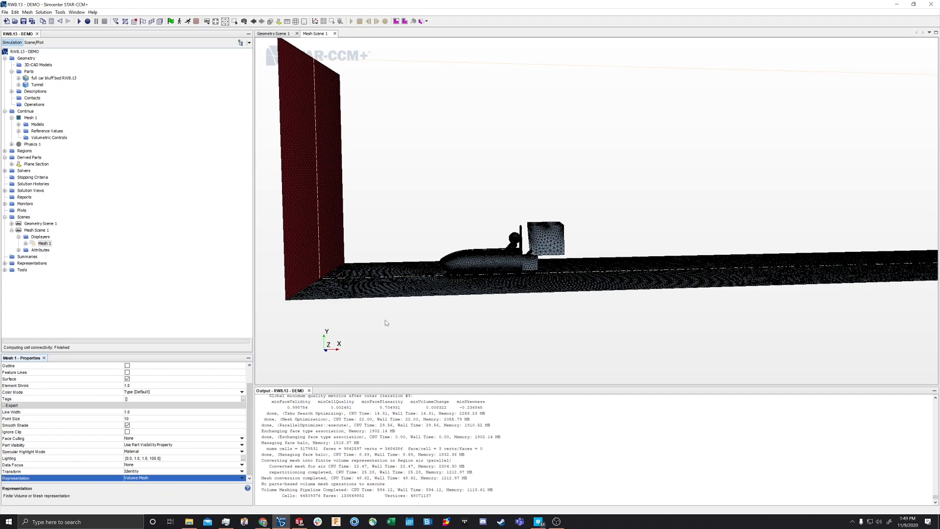
Examine the volume mesh refinement around the car body, driver and rear wing, and outward across the whole tunnel domain
scroll(478, 300, down, 2)
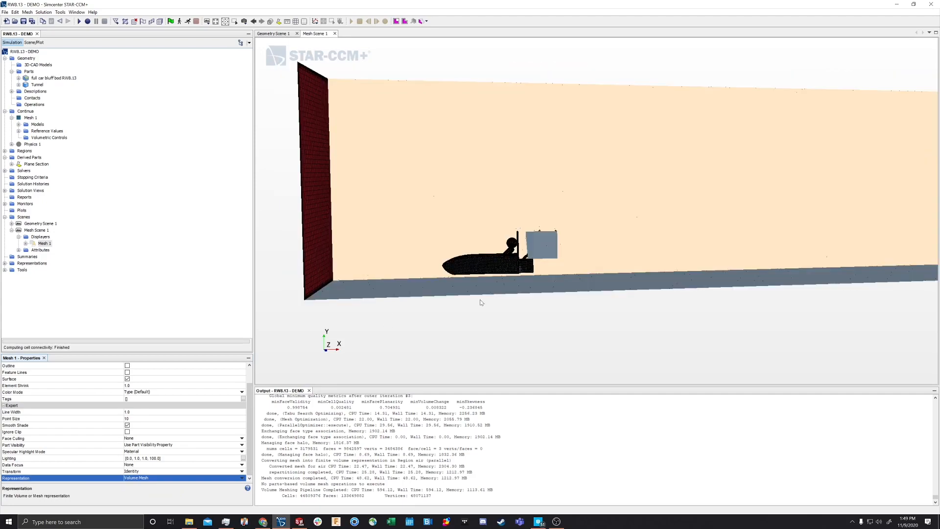
scroll(480, 300, up, 5)
drag(483, 333, 531, 321)
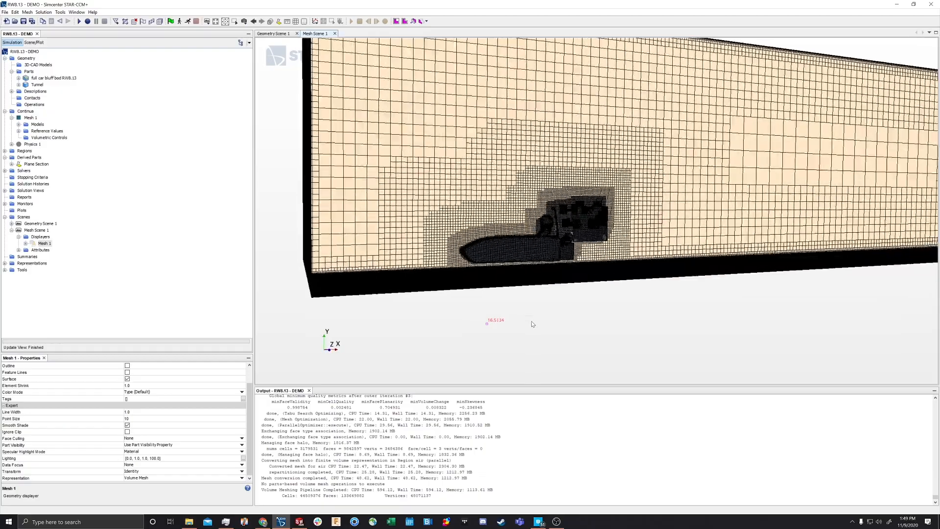
scroll(528, 233, up, 3)
scroll(528, 232, up, 6)
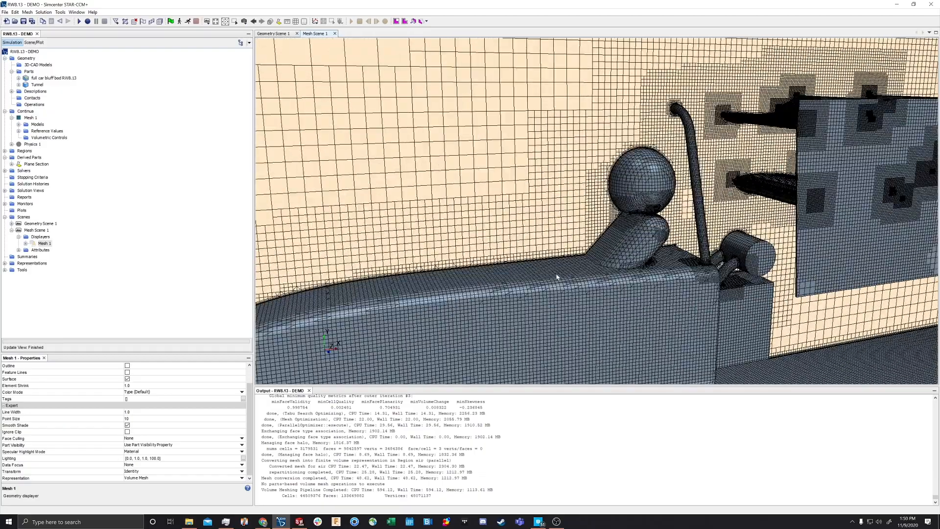
drag(557, 276, 592, 236)
right_drag(592, 236, 490, 130)
scroll(727, 281, up, 3)
scroll(727, 281, down, 10)
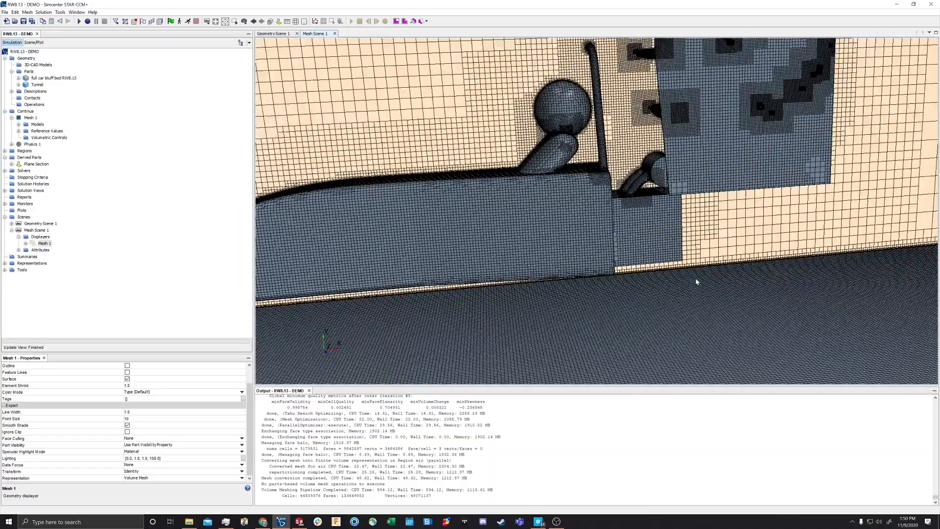
drag(624, 314, 931, 330)
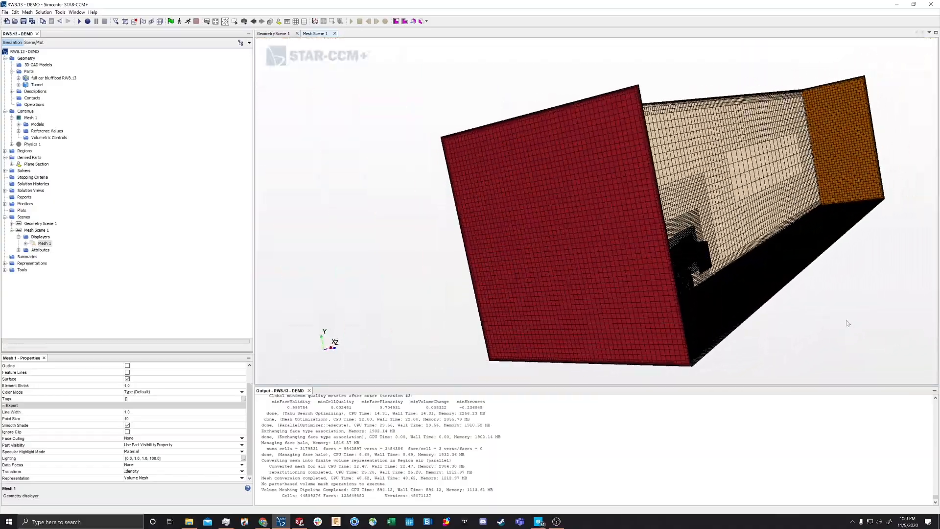
right_drag(847, 323, 534, 201)
drag(607, 233, 363, 240)
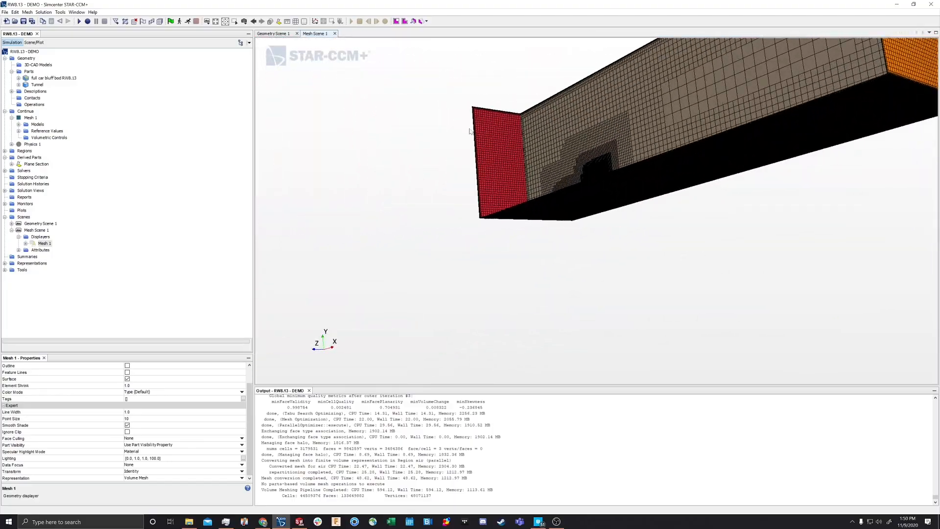
drag(635, 238, 749, 336)
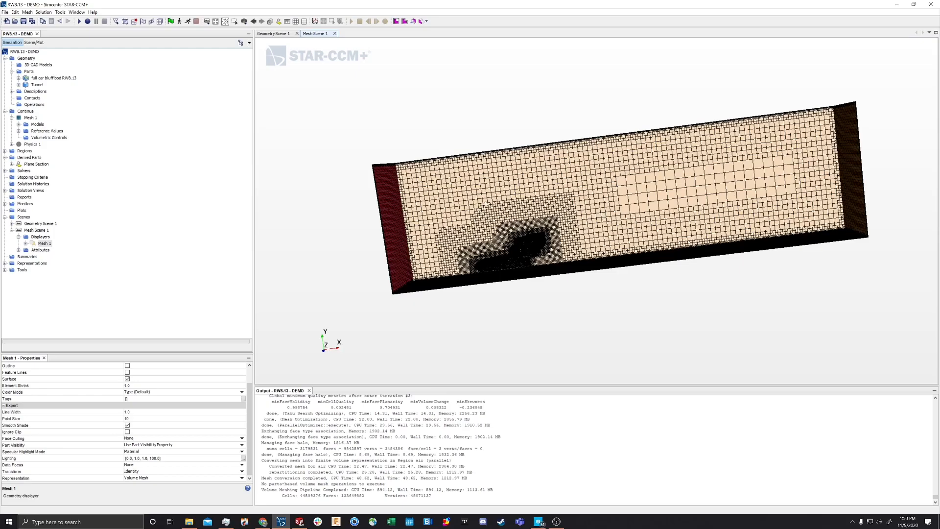
Examine the prism layers close up where the driver's torso meets the top of the car body
scroll(491, 258, up, 5)
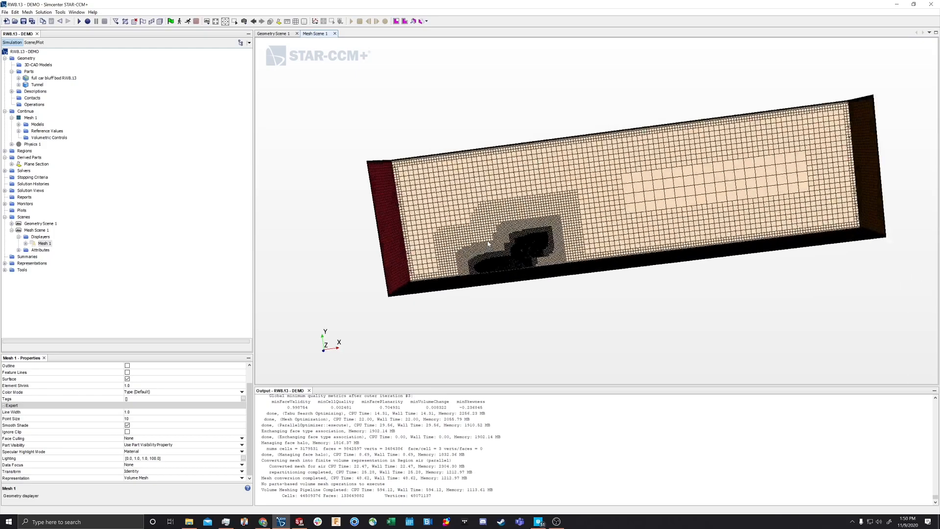
scroll(489, 243, up, 8)
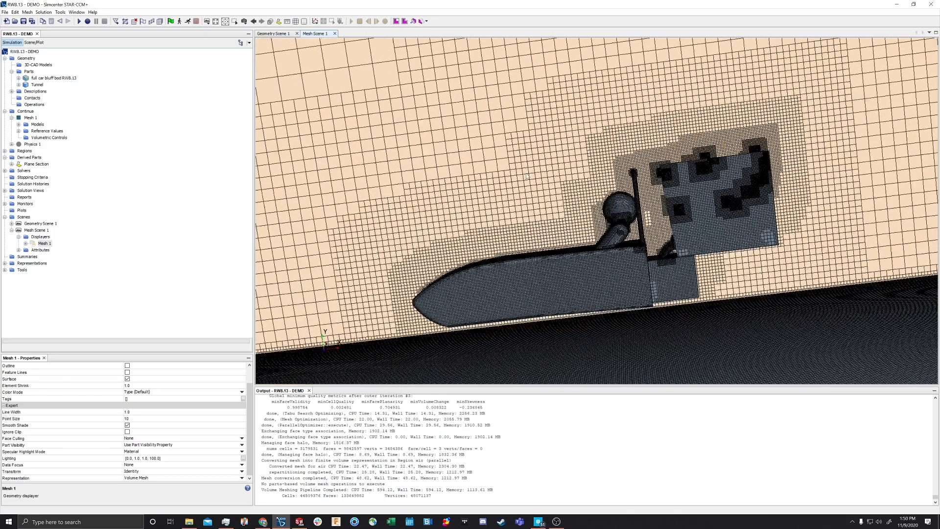
scroll(583, 247, up, 8)
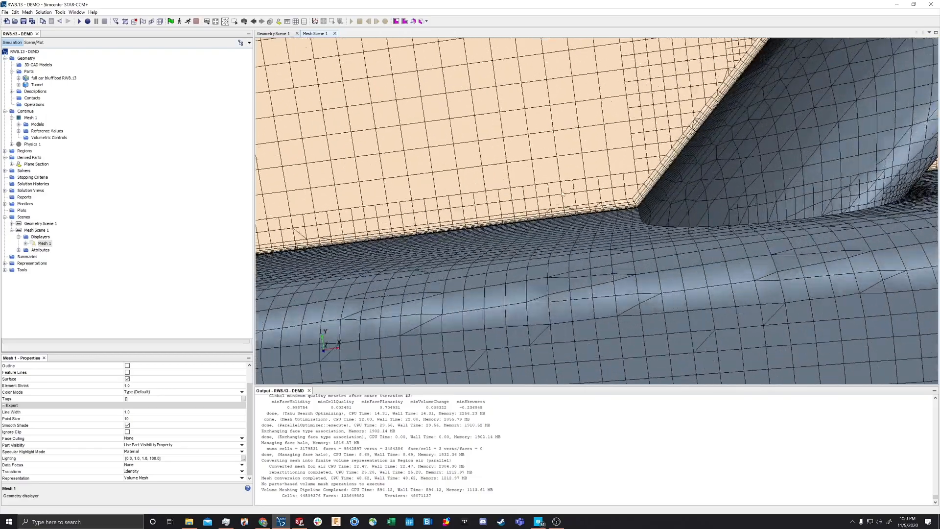
scroll(618, 196, up, 4)
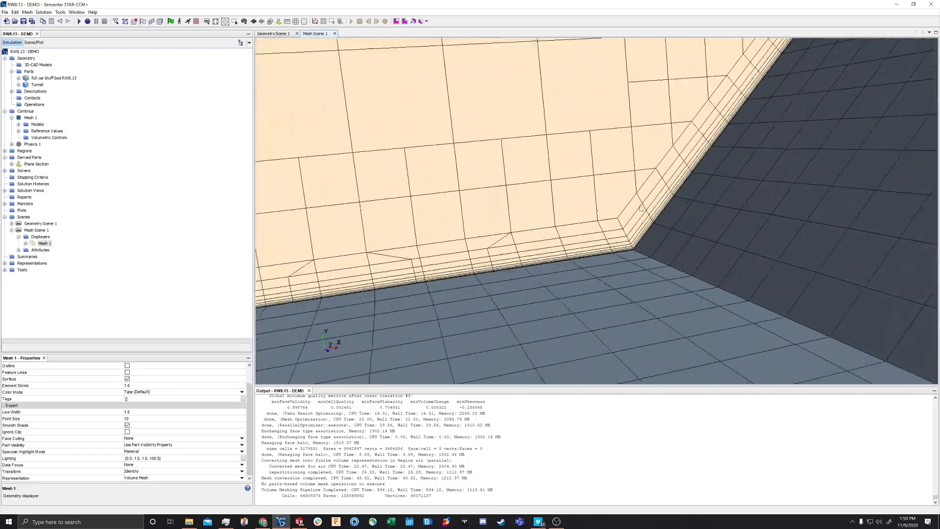
scroll(634, 233, up, 2)
scroll(695, 170, up, 2)
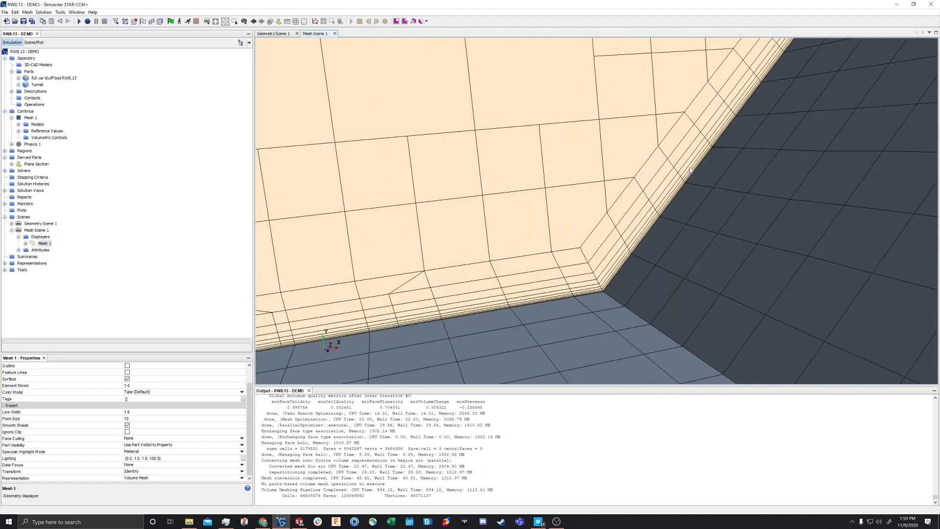
scroll(676, 211, up, 2)
scroll(611, 281, down, 8)
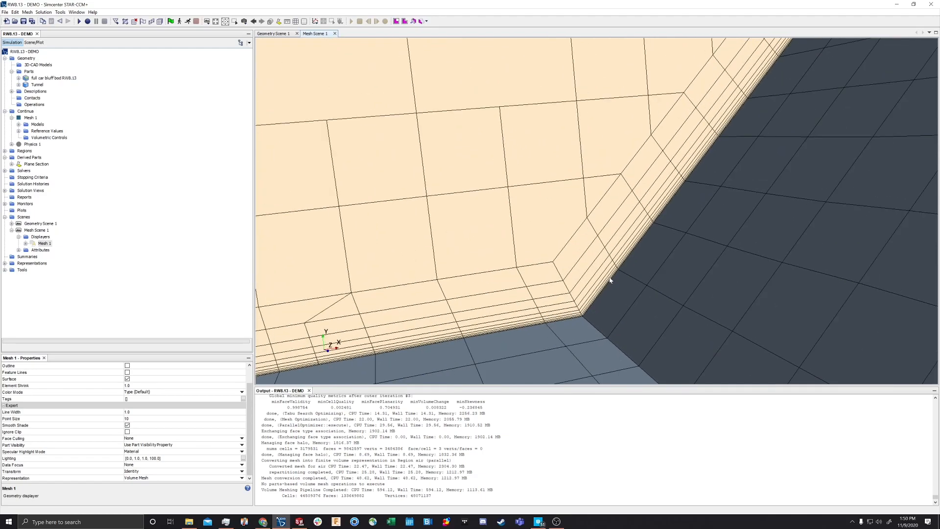
scroll(610, 276, down, 2)
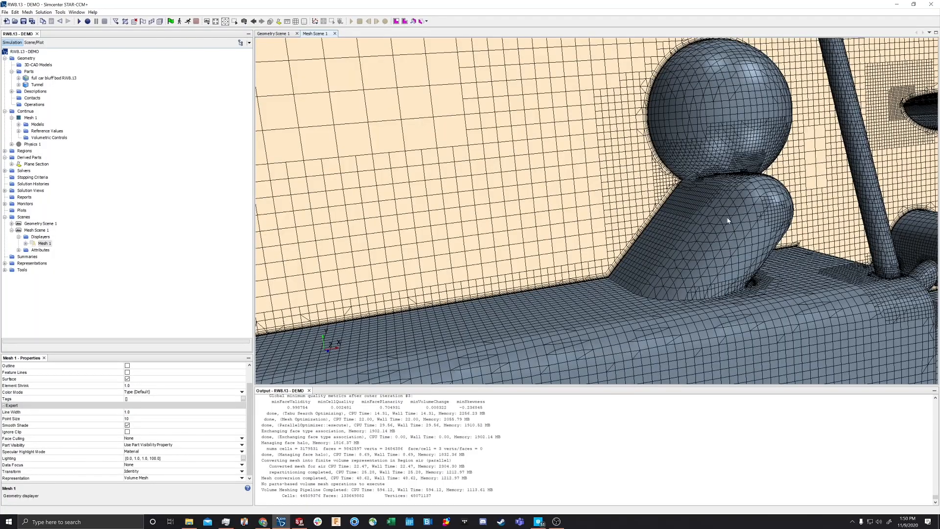
Examine the volume cells and prism layers around the leading edge of the lower rear wing element
drag(709, 234, 695, 171)
scroll(611, 124, up, 8)
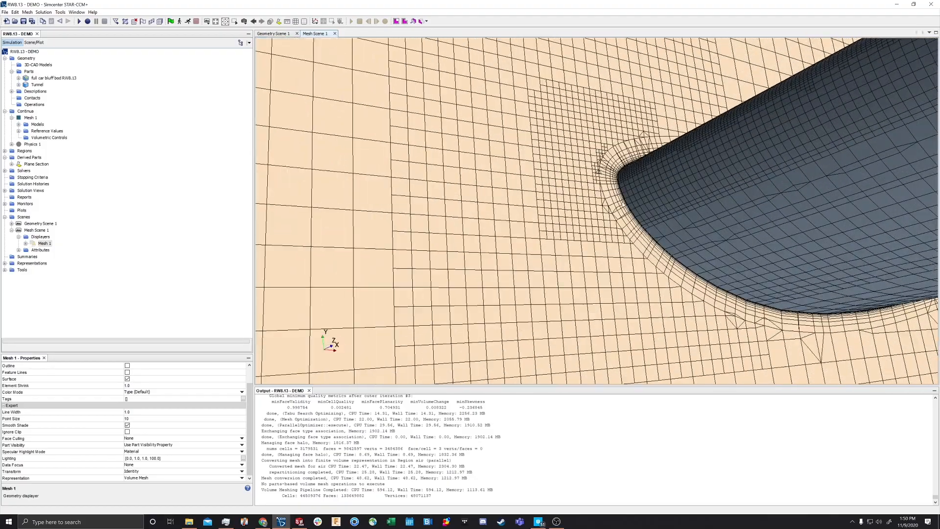
drag(612, 124, 815, 92)
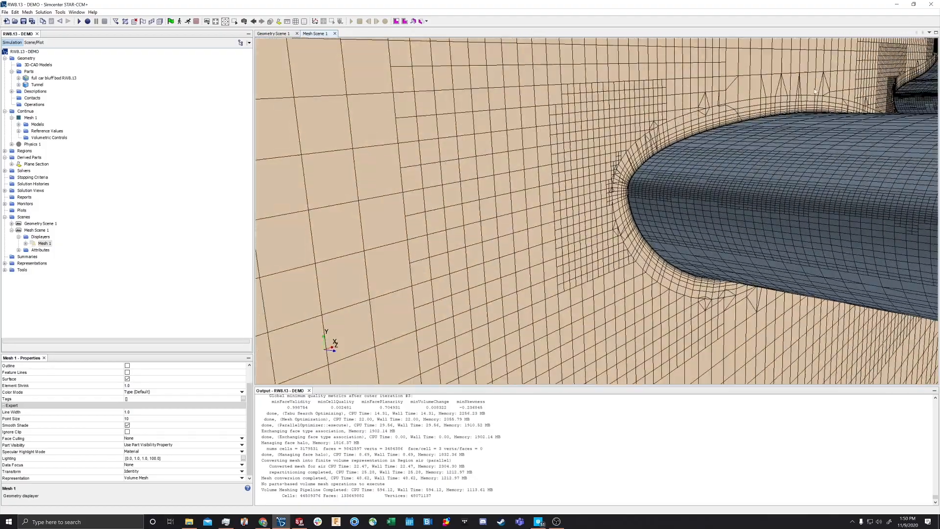
scroll(812, 98, up, 6)
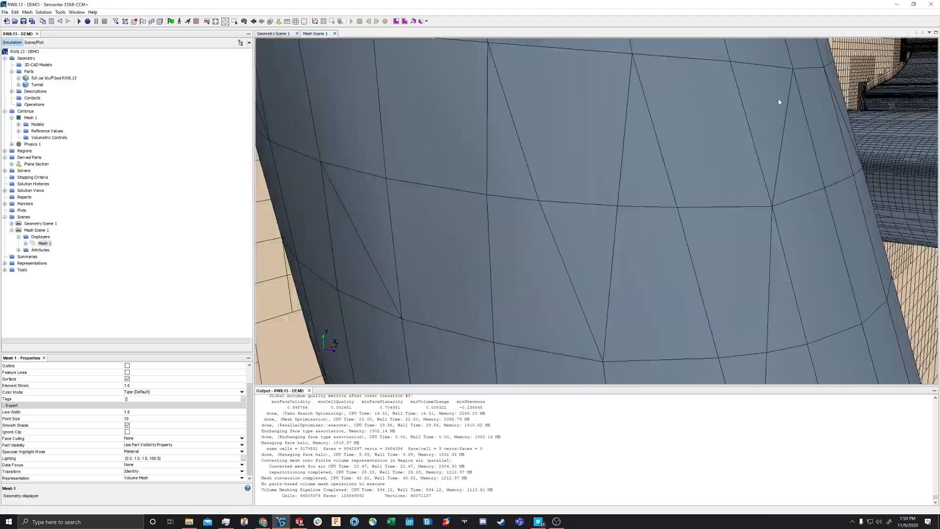
scroll(604, 143, down, 6)
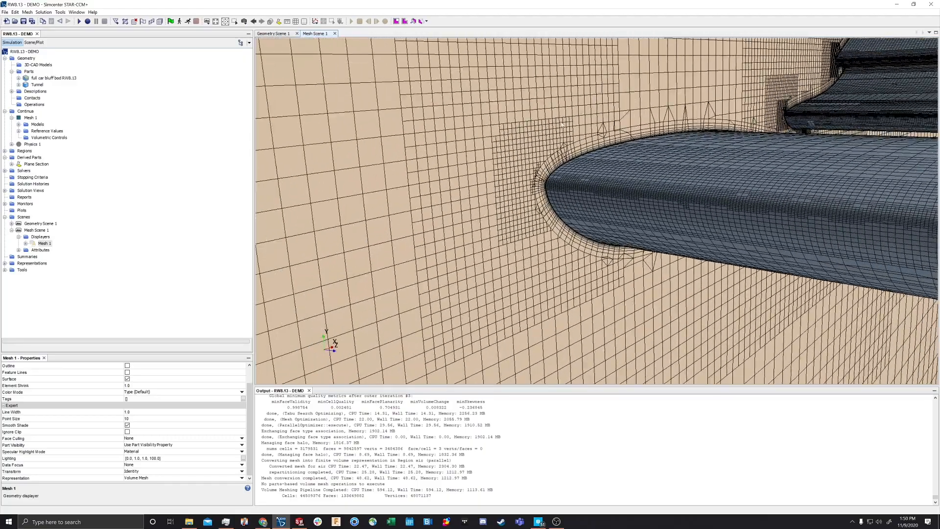
scroll(582, 115, down, 8)
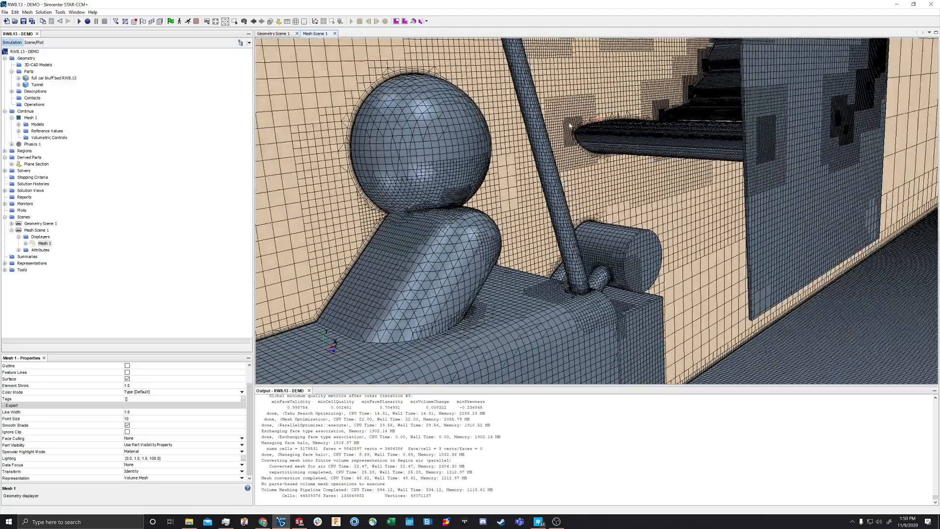
Examine the volume mesh around the rear of the car body and along the tunnel floor beneath it
drag(583, 115, 482, 89)
scroll(482, 87, up, 5)
scroll(465, 67, down, 5)
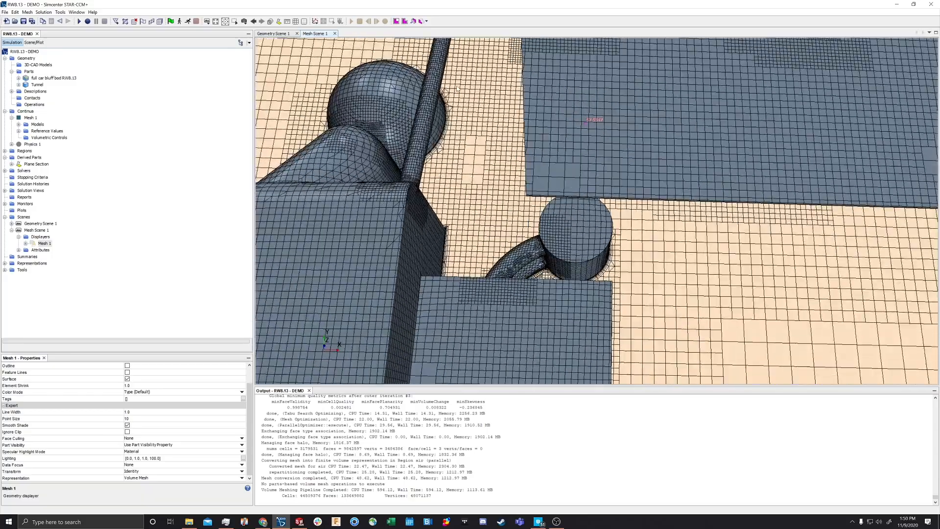
scroll(471, 86, up, 5)
scroll(483, 88, down, 5)
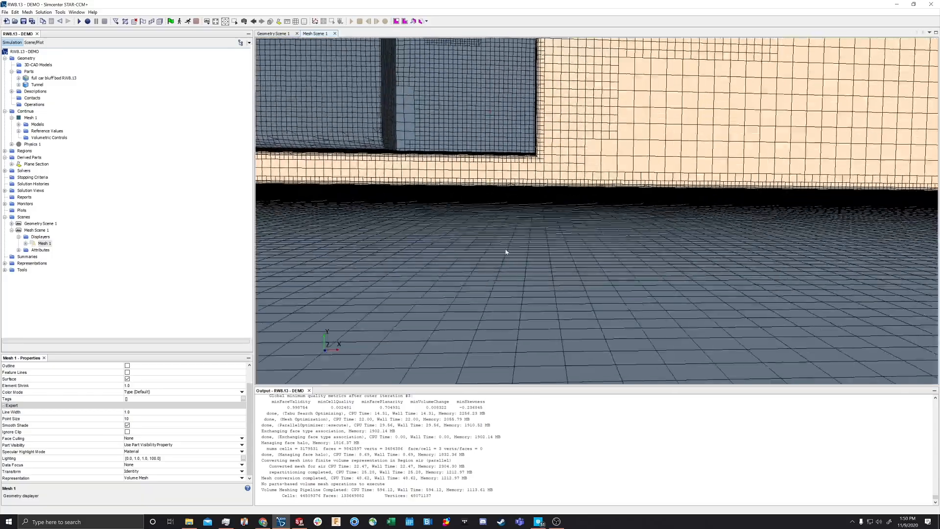
scroll(506, 252, up, 3)
scroll(509, 172, down, 5)
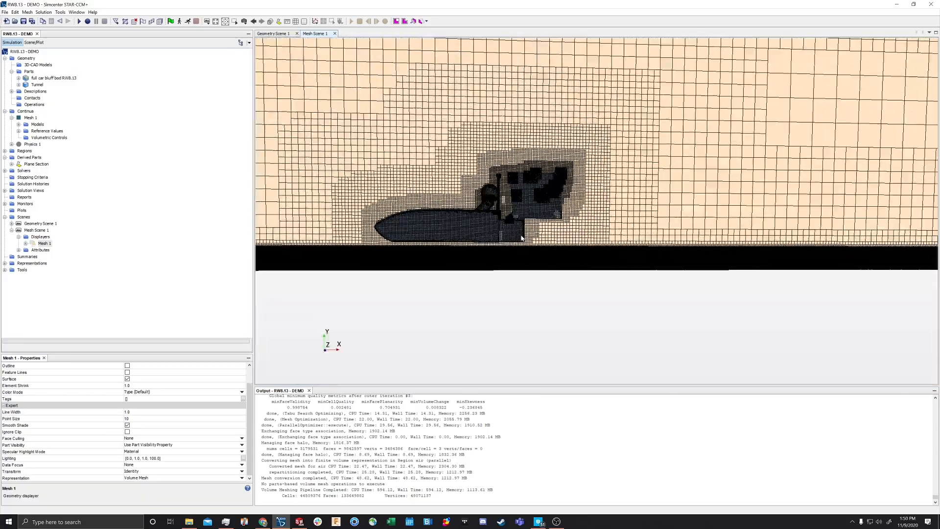
Examine how the volume mesh coarsens outward from the driver and rear wing endplate into the surrounding air
right_drag(502, 191, 512, 264)
scroll(528, 231, down, 3)
scroll(527, 232, up, 5)
scroll(527, 232, up, 3)
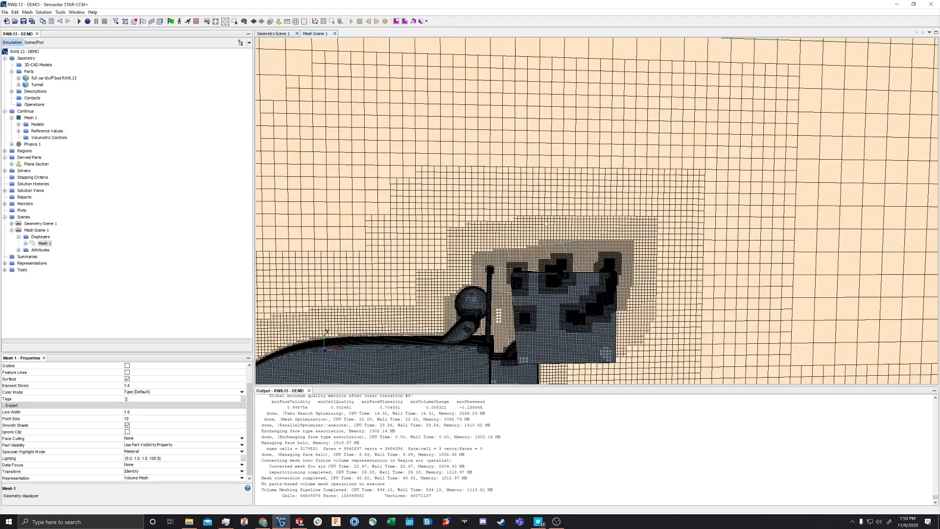
scroll(648, 211, up, 2)
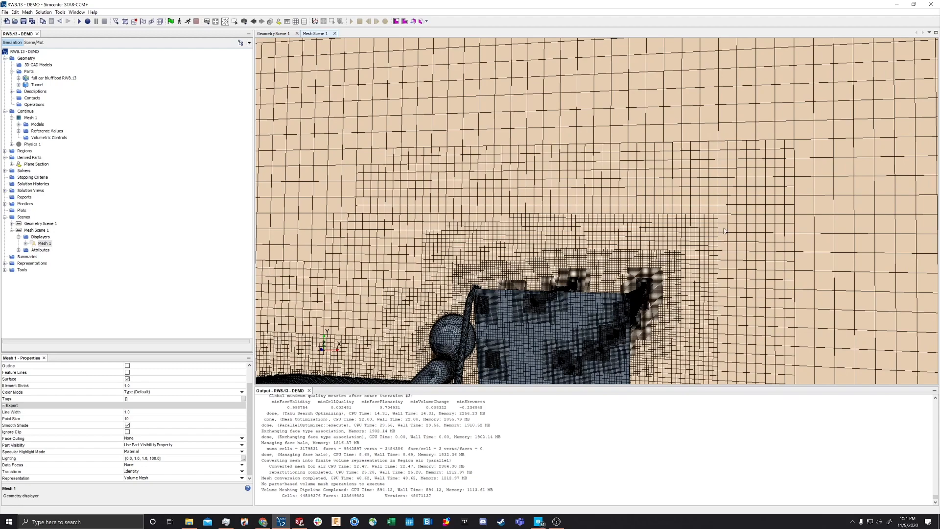
scroll(648, 297, up, 3)
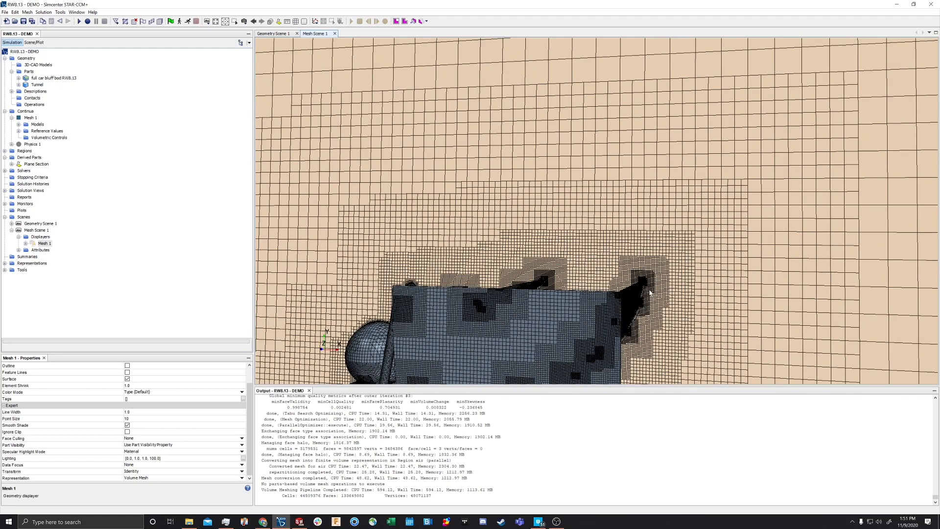
scroll(649, 293, down, 1)
scroll(784, 120, up, 3)
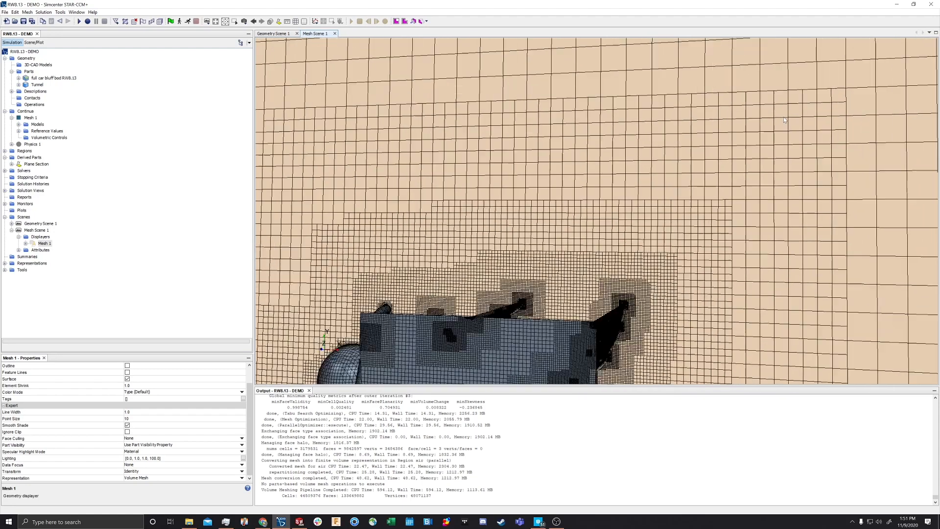
scroll(784, 120, down, 4)
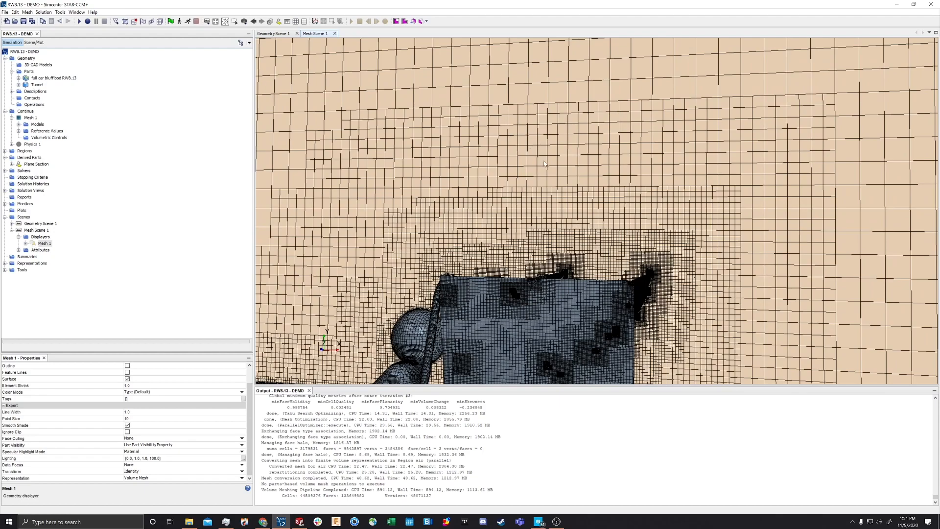
scroll(545, 163, down, 3)
scroll(683, 227, up, 5)
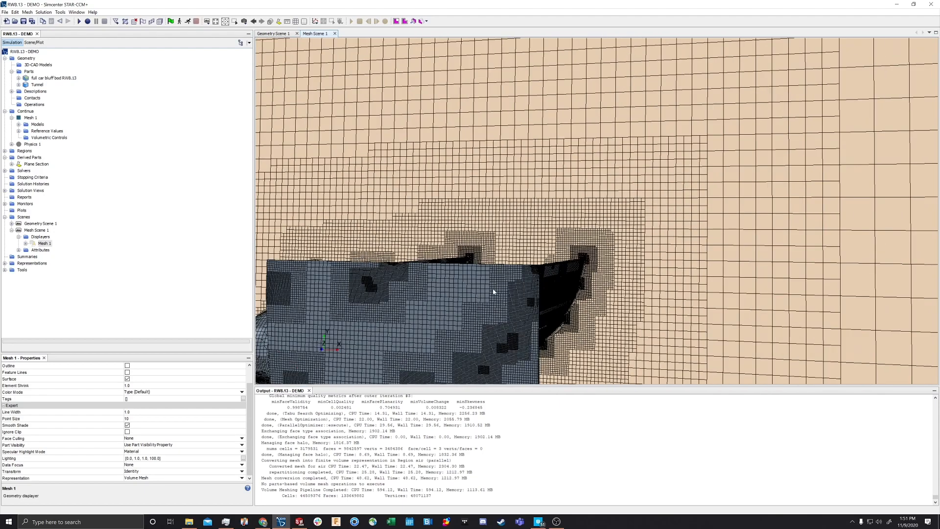
Examine the refined cells around the trailing edges of the rear wing elements, close up and from several angles
scroll(494, 291, up, 4)
scroll(623, 258, up, 4)
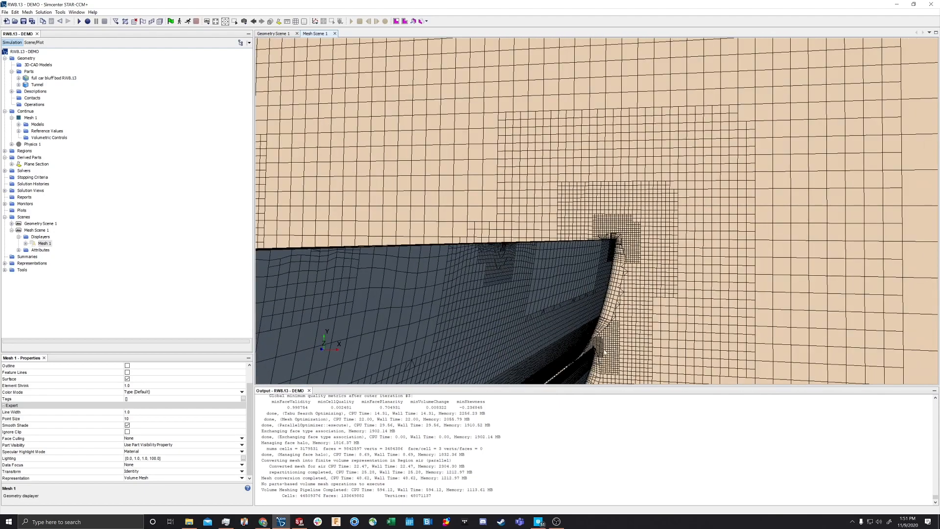
drag(624, 231, 606, 274)
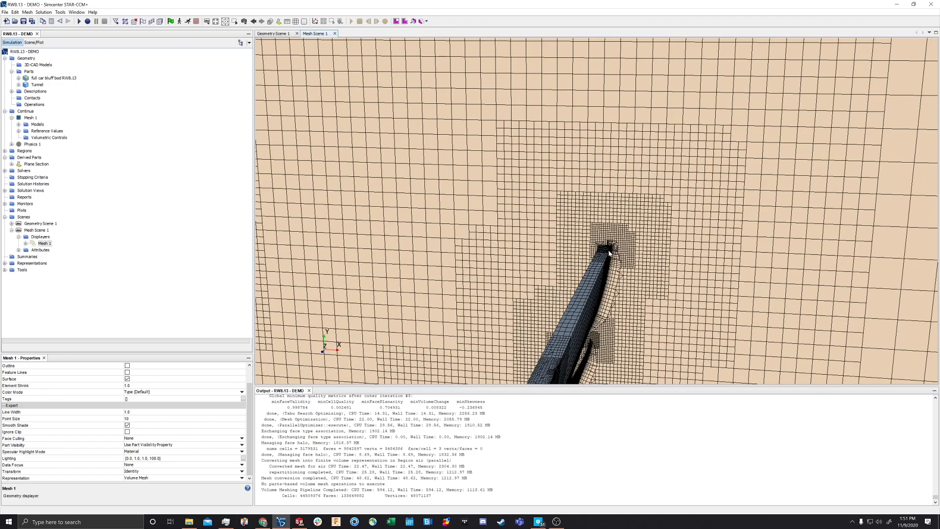
scroll(609, 252, up, 2)
scroll(637, 214, down, 6)
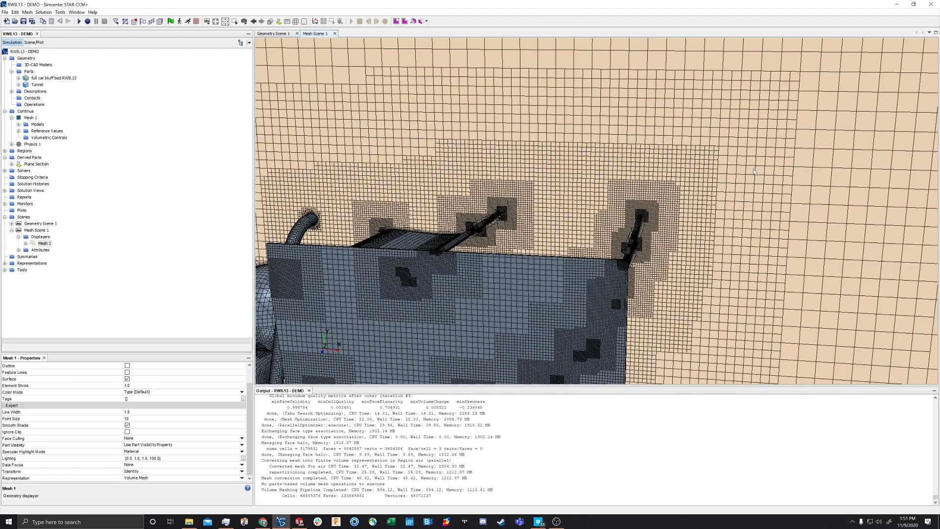
scroll(754, 172, down, 5)
right_drag(713, 180, 562, 228)
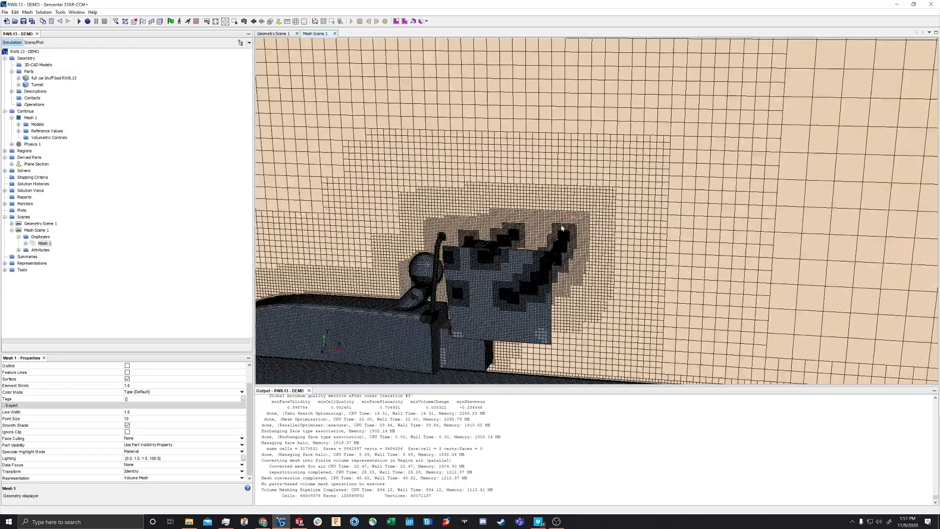
drag(562, 228, 517, 284)
scroll(514, 277, up, 5)
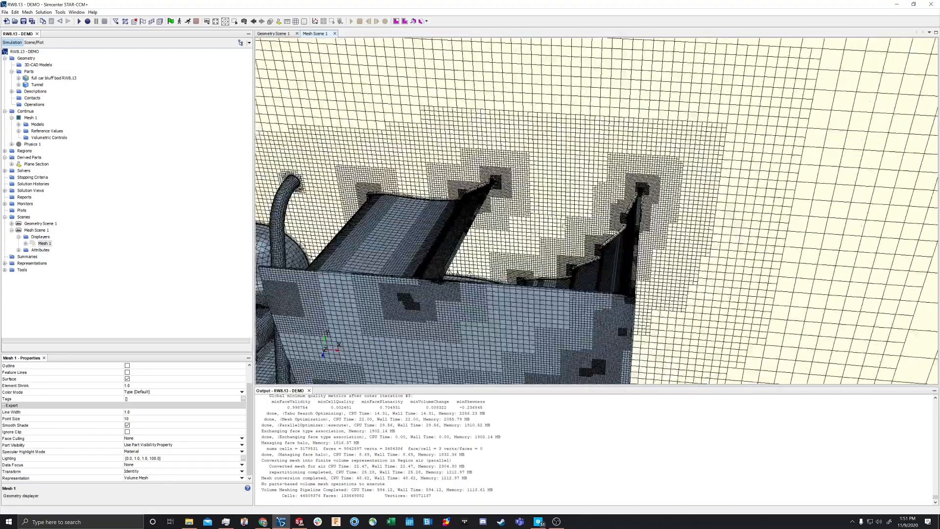
drag(675, 189, 627, 131)
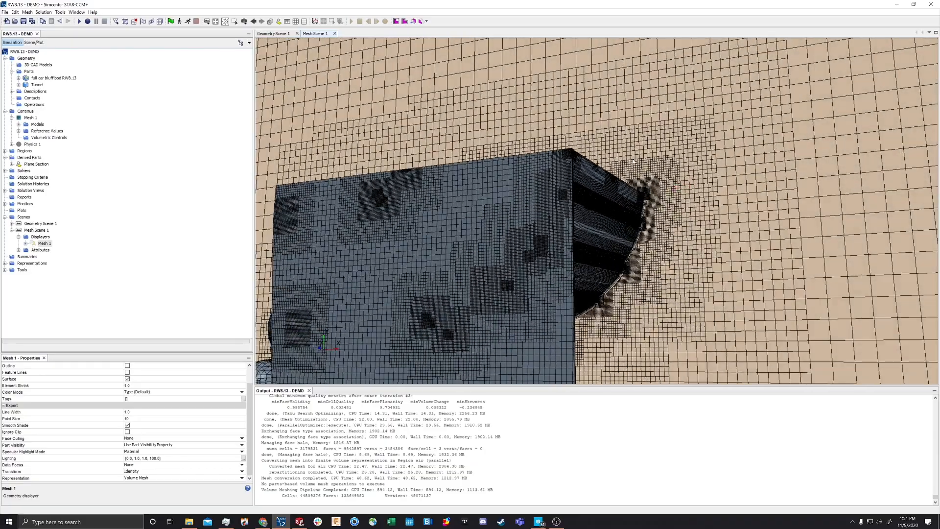
Examine the volume mesh across the whole tunnel domain, from the inlet past the car to the coarse downstream region and outlet
scroll(638, 185, down, 6)
scroll(667, 169, down, 10)
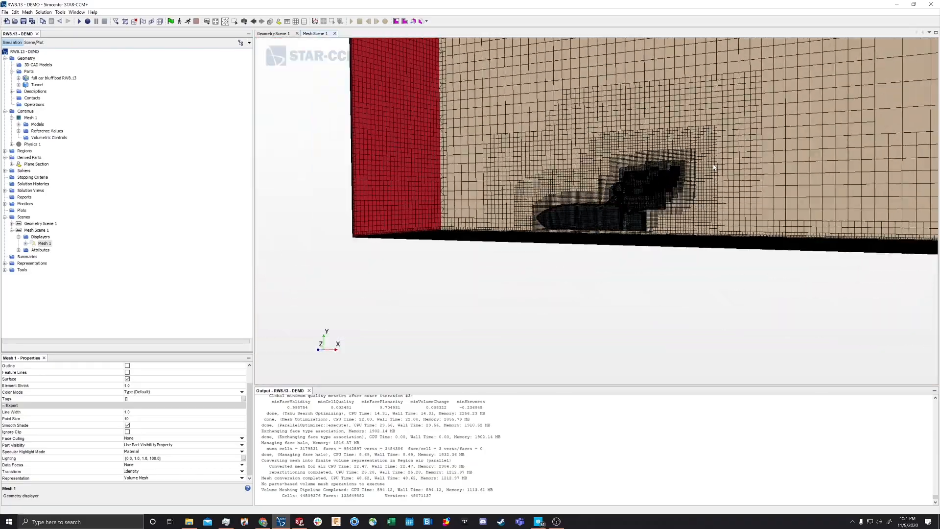
right_drag(606, 213, 584, 222)
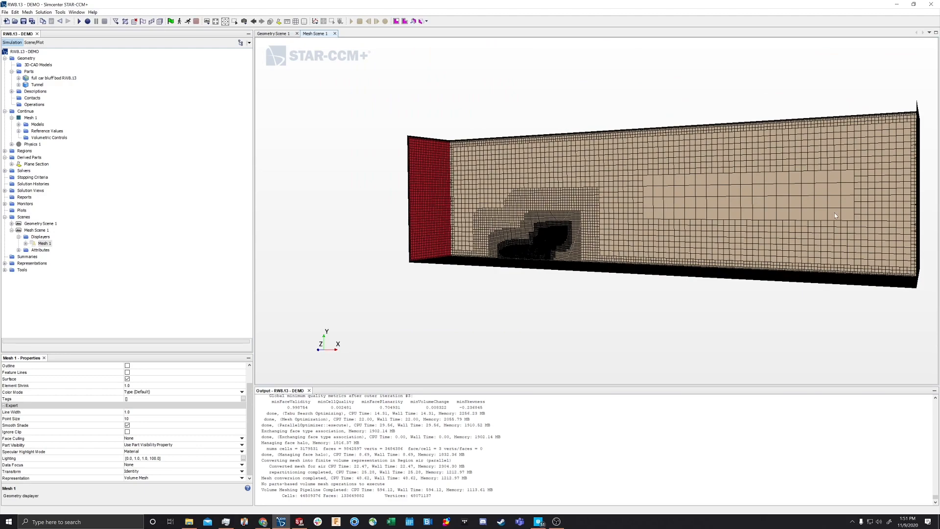
drag(731, 191, 809, 198)
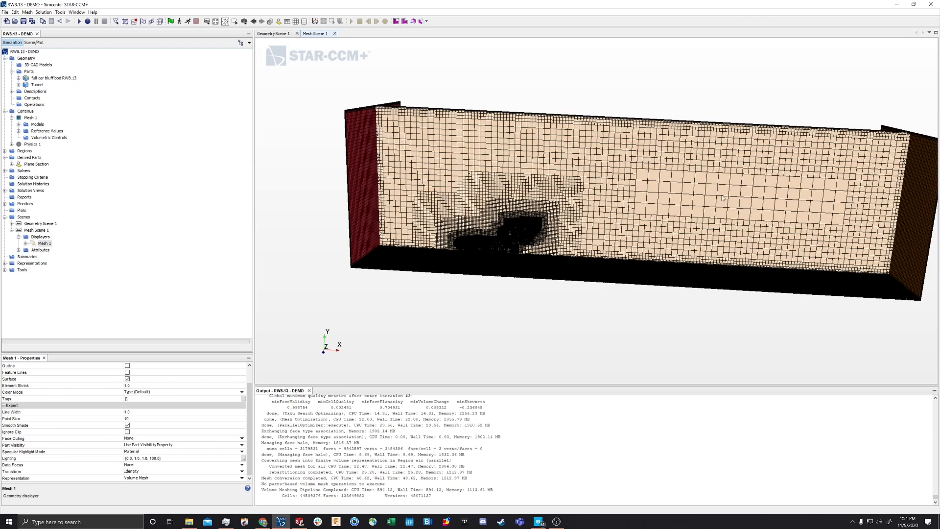
drag(643, 230, 471, 203)
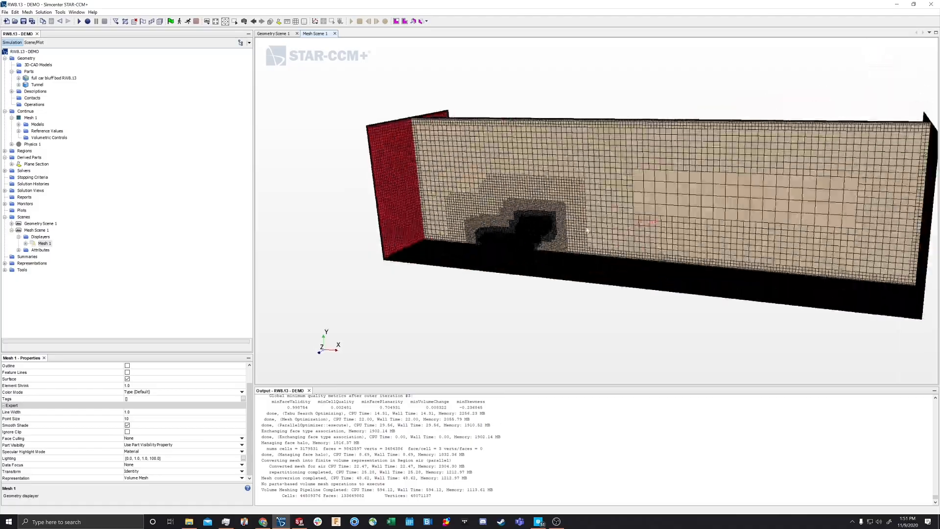
scroll(549, 217, down, 3)
scroll(559, 223, up, 7)
scroll(559, 223, up, 3)
mouse_move(559, 223)
mouse_down()
mouse_move(533, 199)
mouse_move(637, 251)
mouse_move(724, 212)
mouse_move(722, 203)
mouse_up()
scroll(724, 213, down, 8)
middle_drag(713, 146, 416, 191)
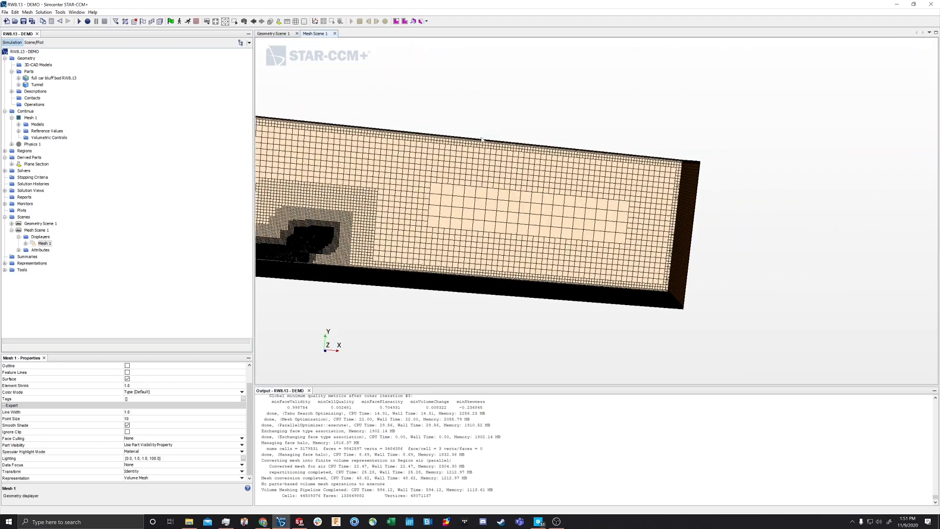
drag(458, 114, 592, 139)
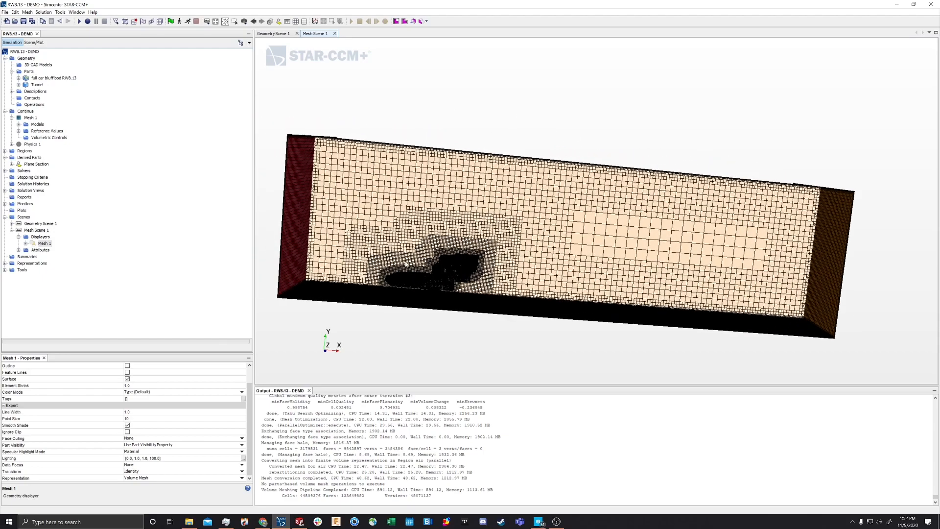
drag(471, 138, 412, 304)
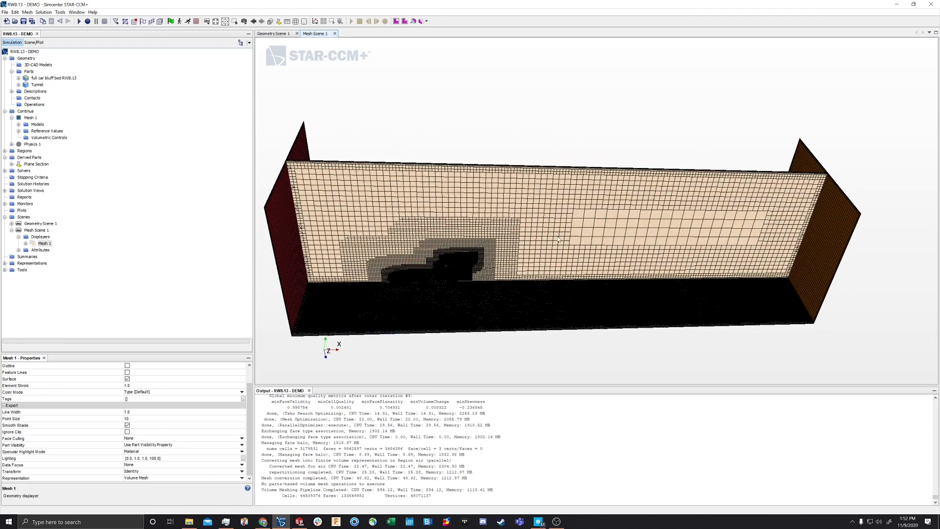
drag(595, 135, 547, 107)
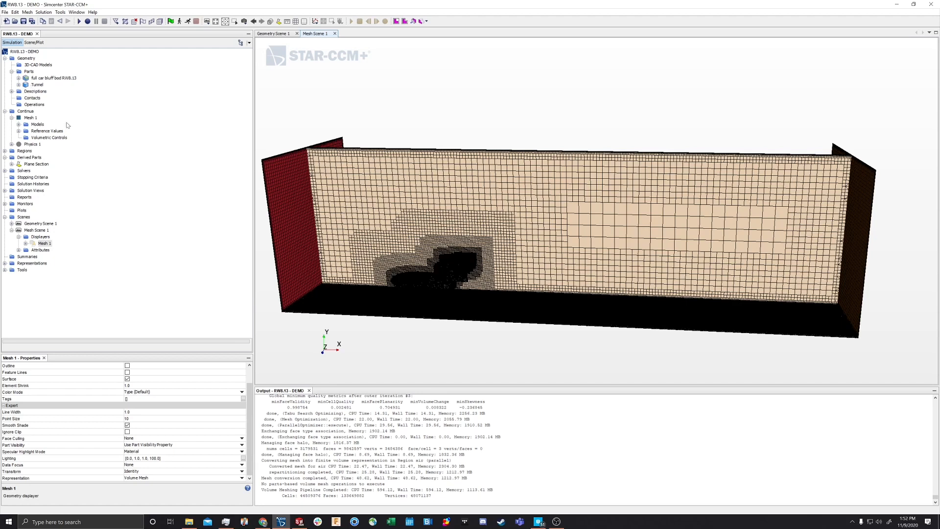
Start the model selection for the Physics 1 continuum, choosing Steady for time and Gas for material
click(39, 145)
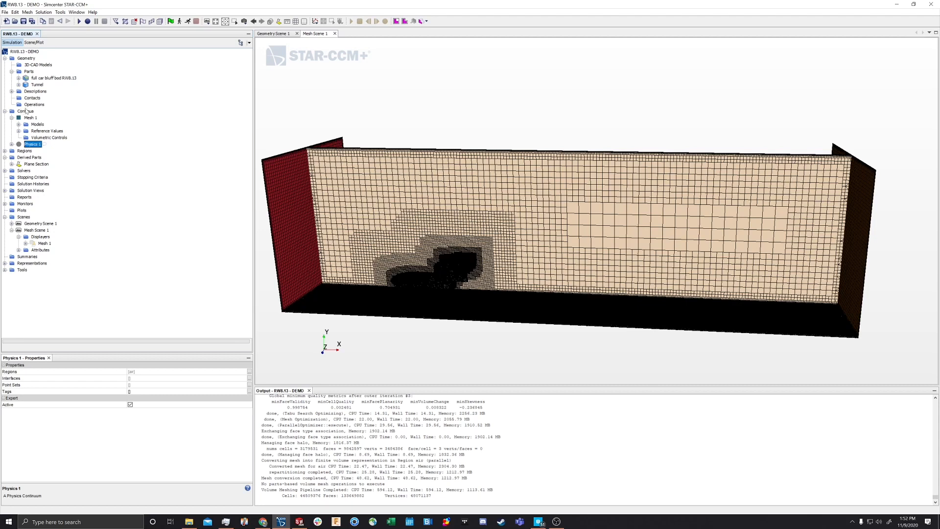
right_click(37, 146)
click(46, 135)
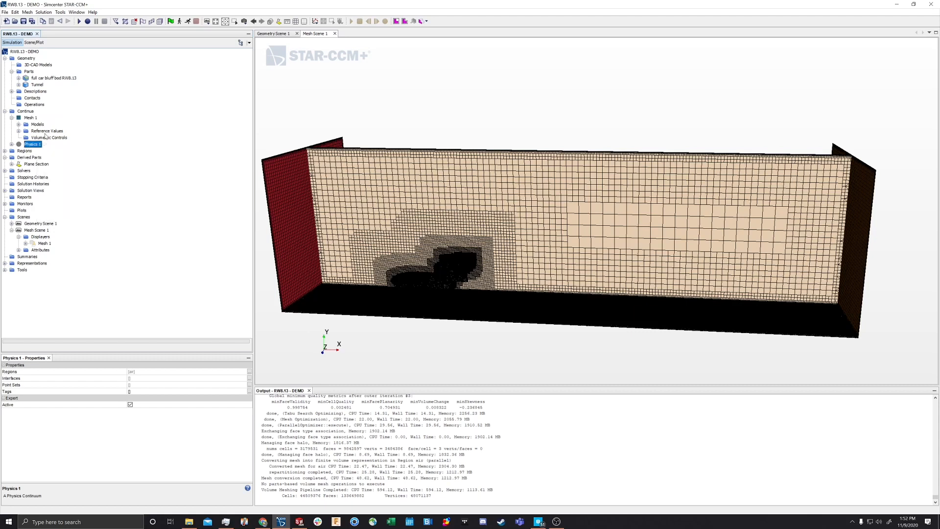
click(12, 144)
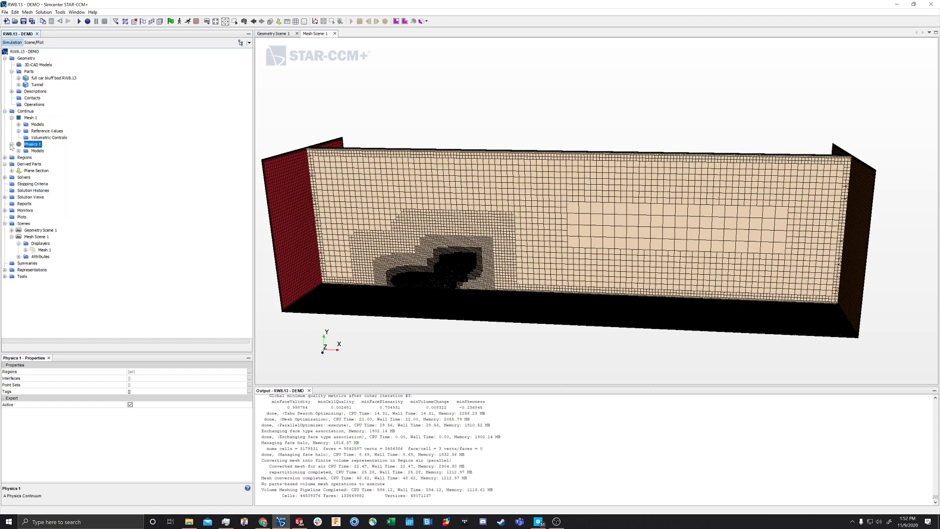
right_click(36, 143)
click(52, 148)
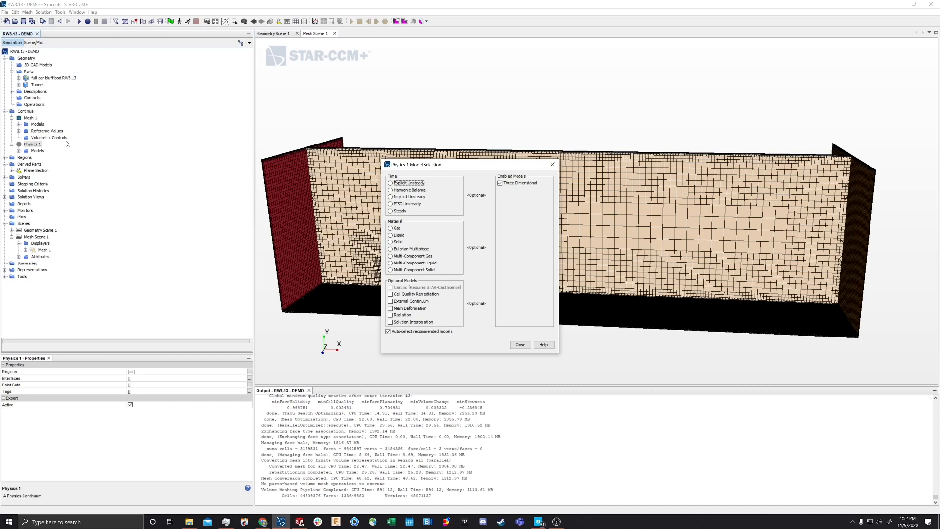
click(390, 211)
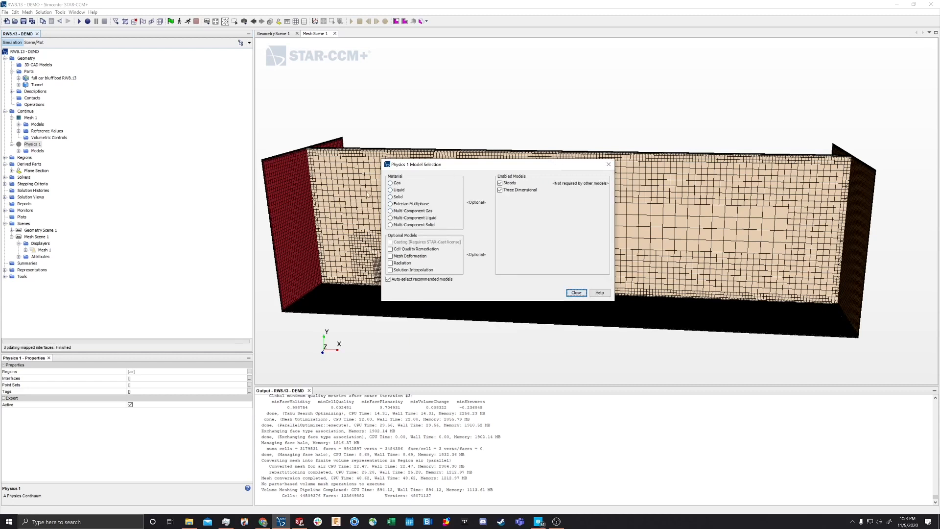
click(390, 182)
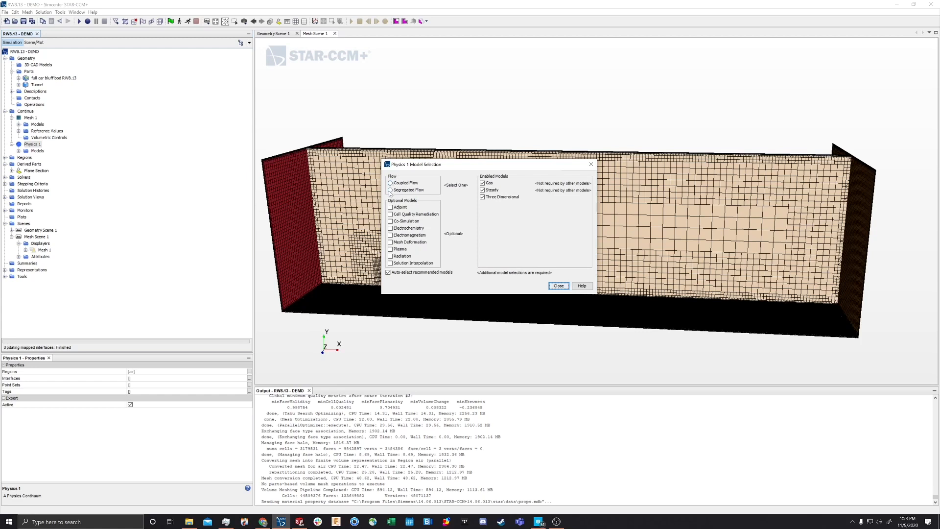
Complete the Physics 1 models with Segregated Flow, Constant Density, Turbulent and K-Epsilon Turbulence, keeping recommended models auto-selected
click(390, 191)
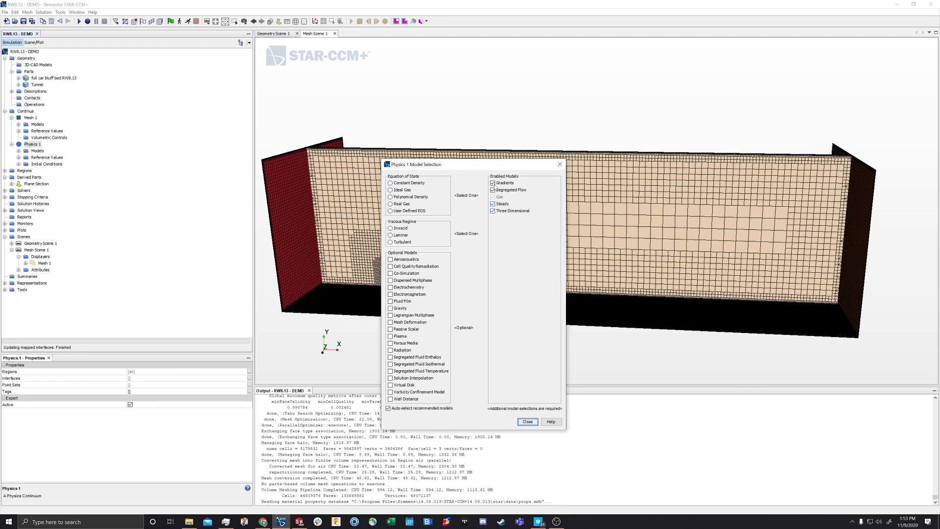
click(391, 183)
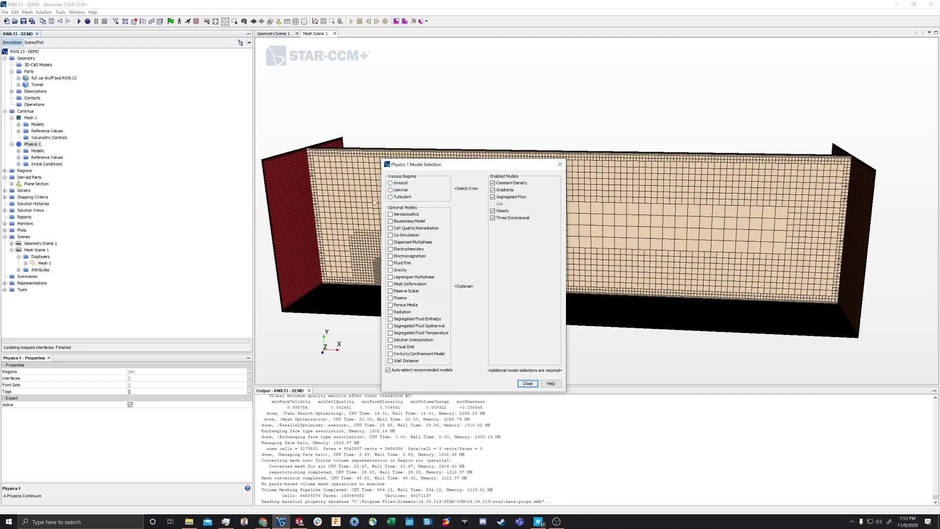
click(391, 197)
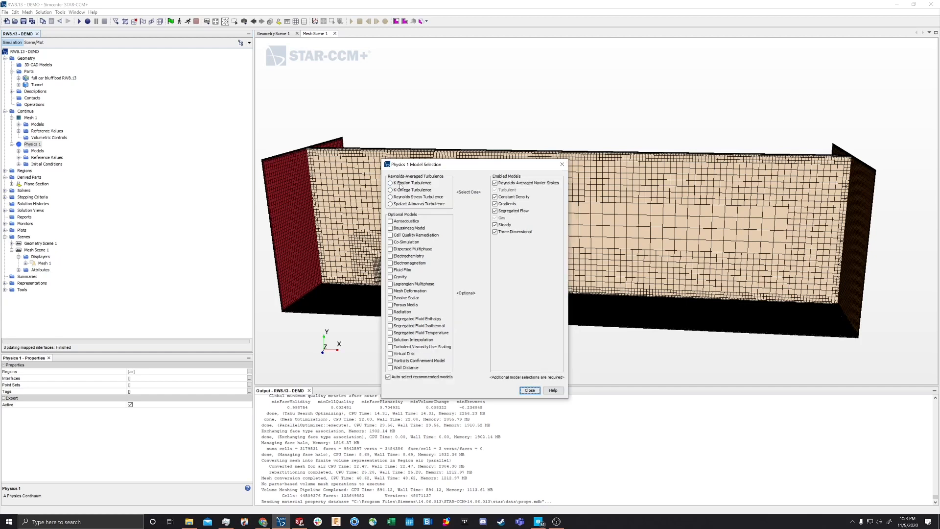
click(390, 184)
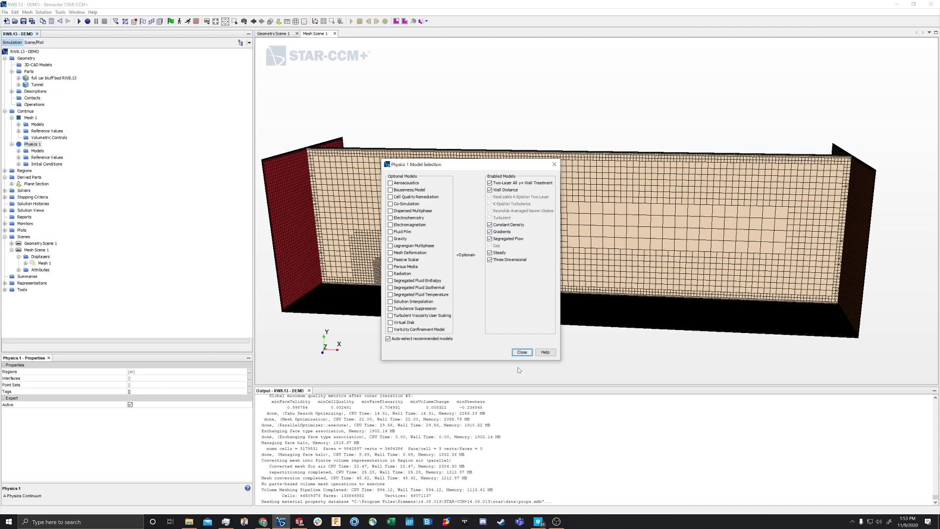
click(522, 352)
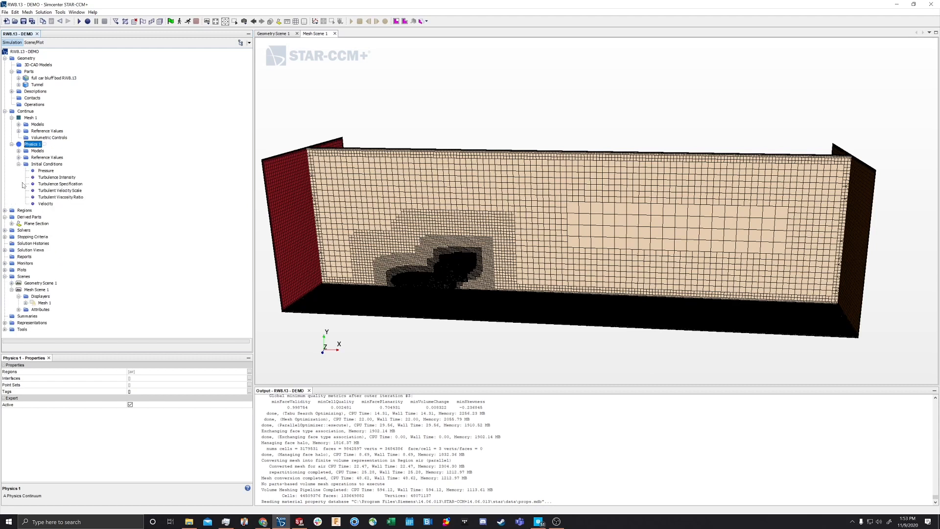
Review the Physics 1 reference pressure and the initial conditions for pressure, turbulence specification, turbulent velocity scale and turbulent viscosity ratio
click(46, 171)
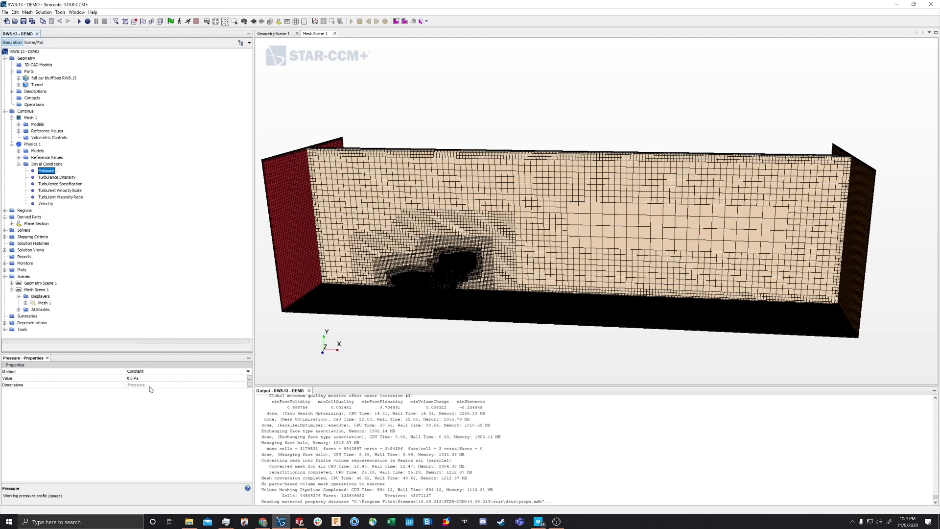
click(19, 158)
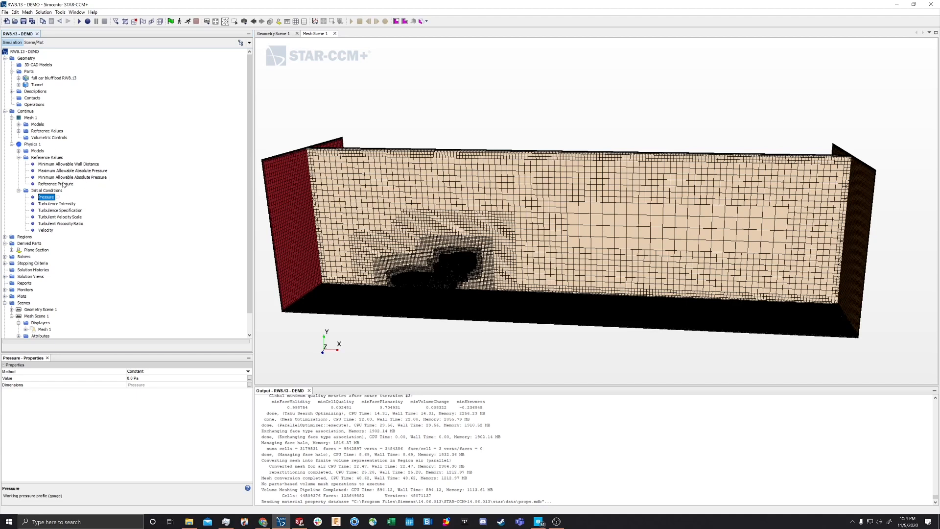
click(66, 184)
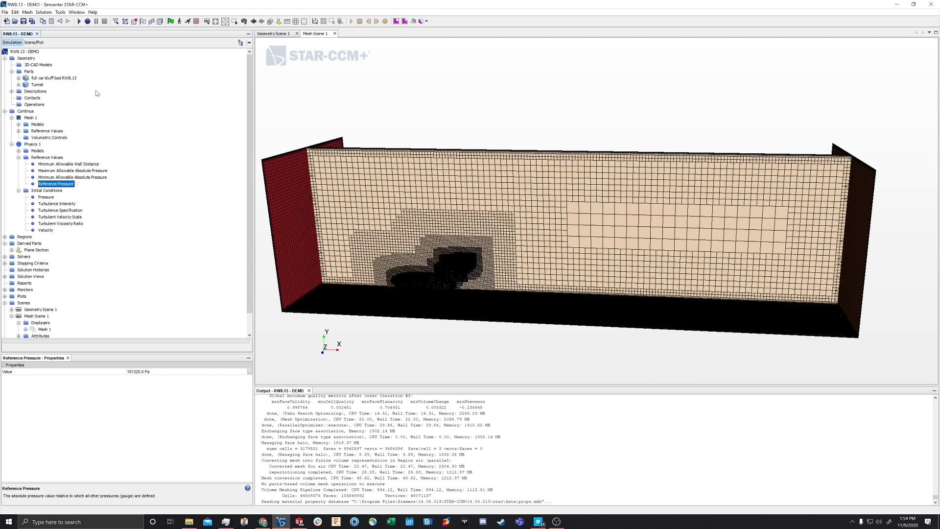
click(18, 158)
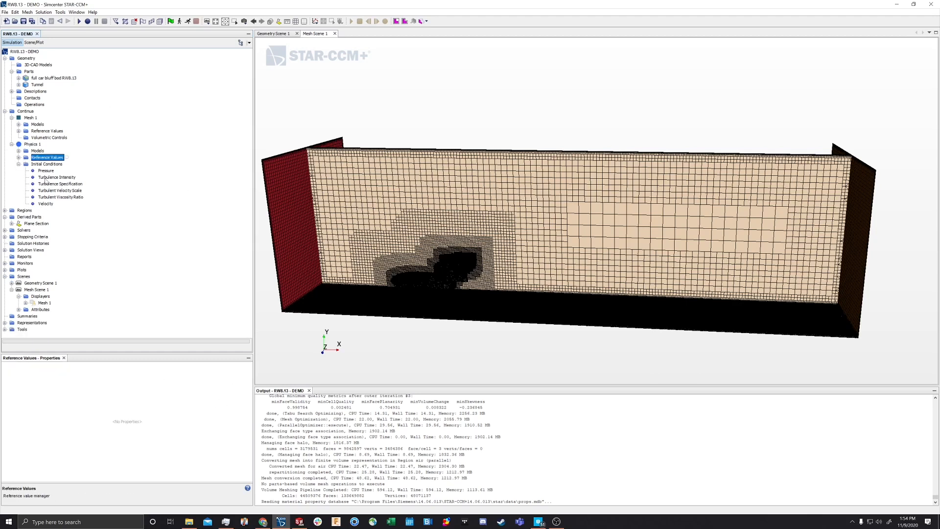
click(46, 171)
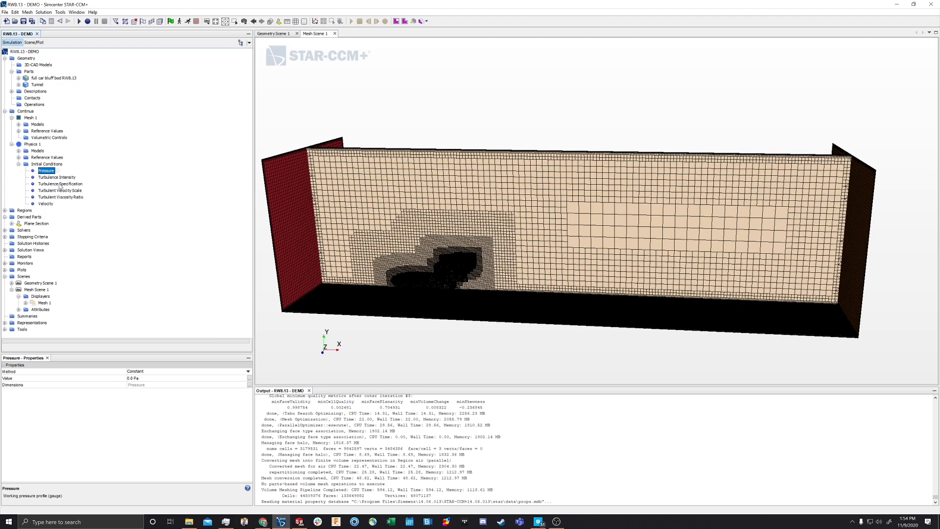
click(61, 179)
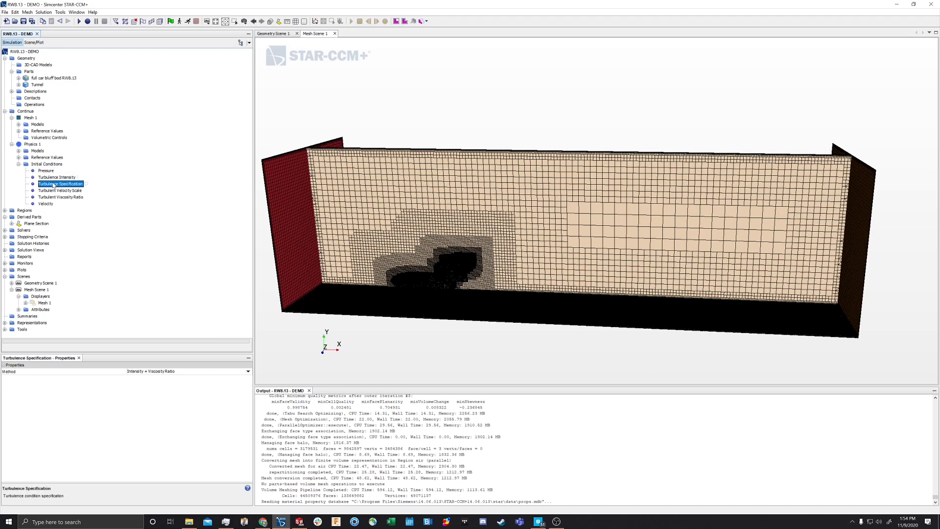
click(55, 190)
click(53, 196)
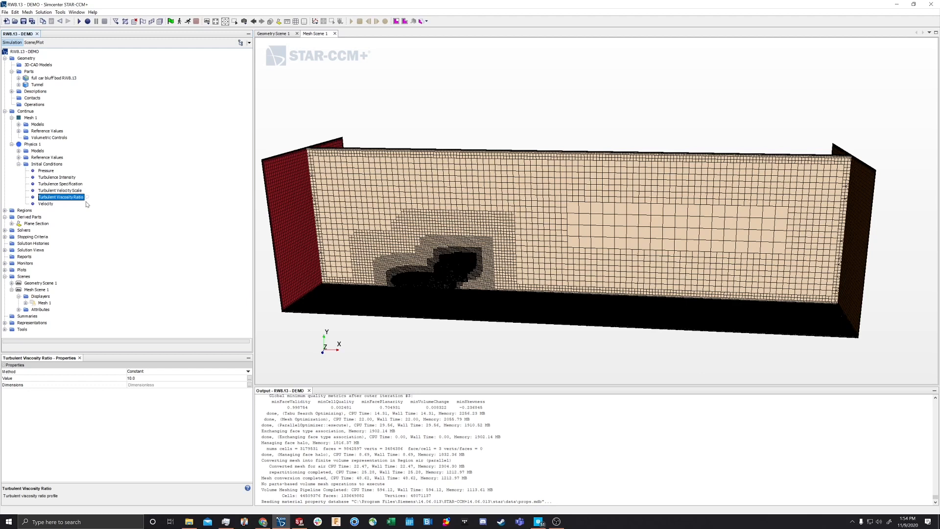
Set the constant initial velocity of Physics 1 to [-40.0, 0.0, 0.0] mph
click(46, 204)
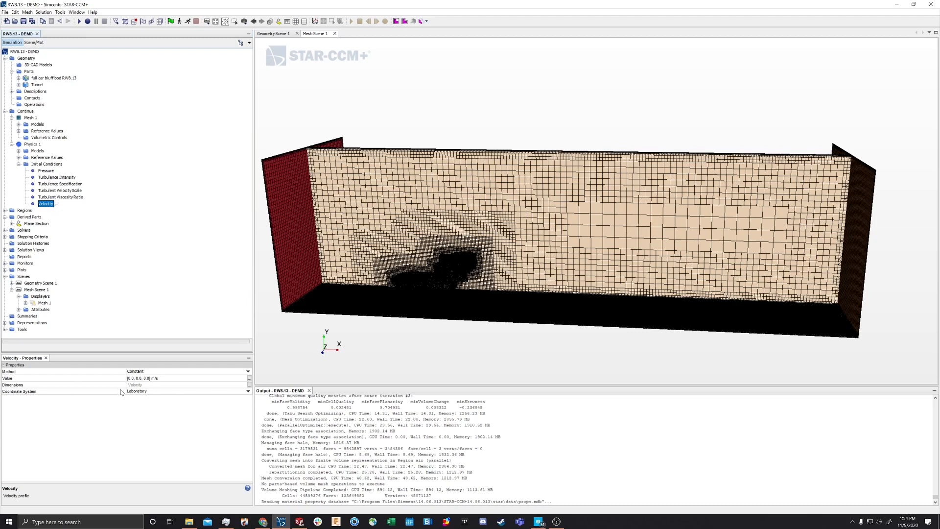
click(137, 378)
click(130, 378)
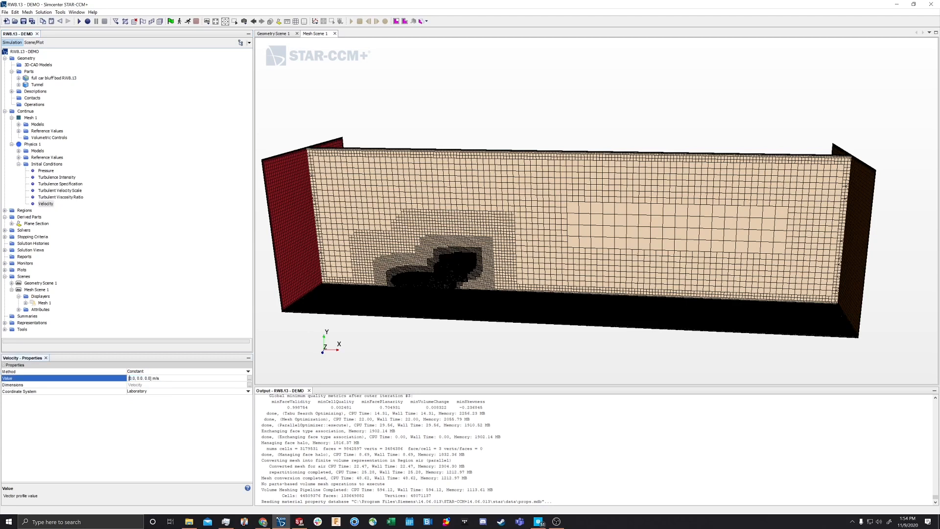
drag(129, 378, 135, 377)
text(-40)
drag(165, 378, 153, 378)
text(mph)
key(Return)
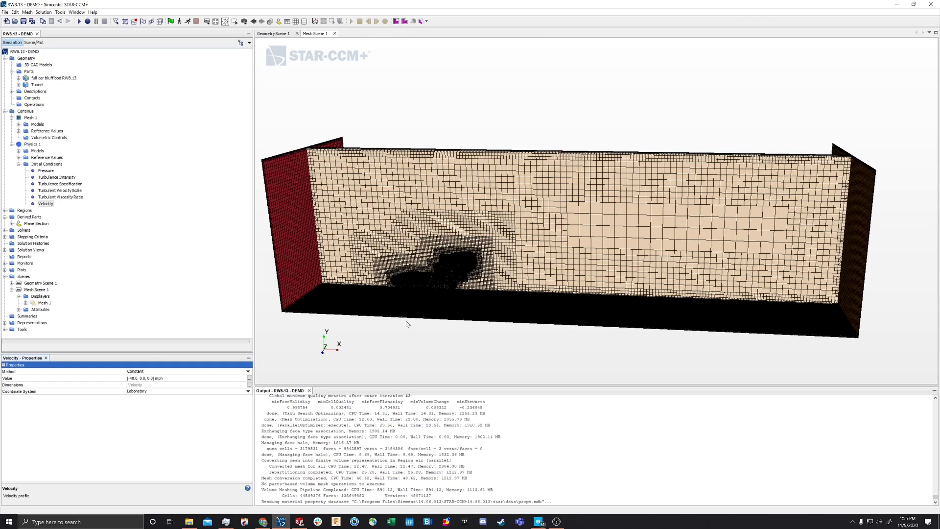
Reverse the initial velocity's direction by making its X component positive, giving [40.0, 0.0, 0.0] mph
click(128, 378)
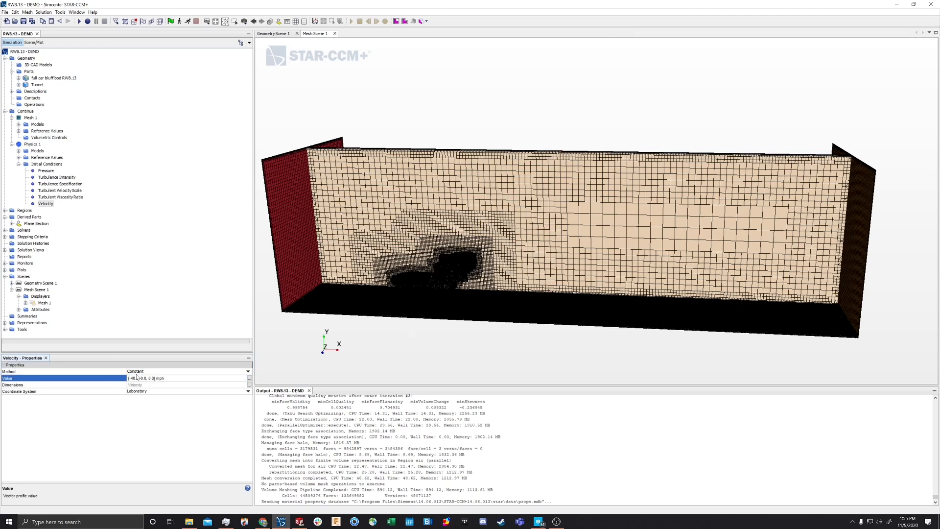
key(BackSpace)
key(Return)
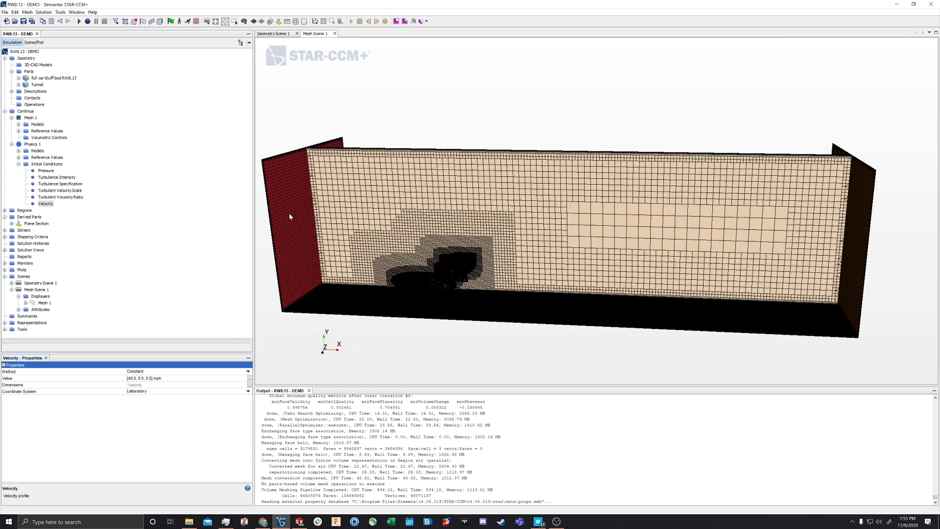
Check the initial velocity vector's direction against the coordinate axes and the inlet and outlet ends of the tunnel
drag(900, 237, 926, 226)
scroll(504, 291, up, 2)
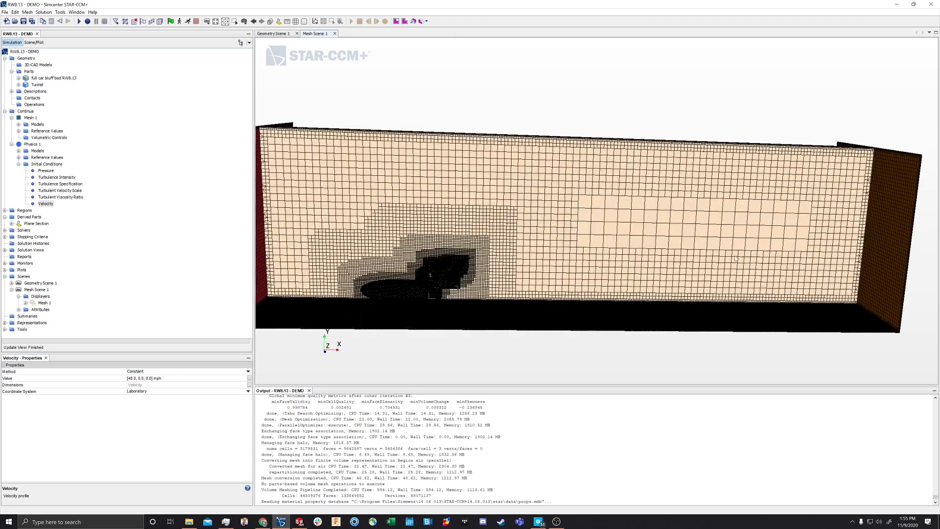
scroll(509, 292, down, 2)
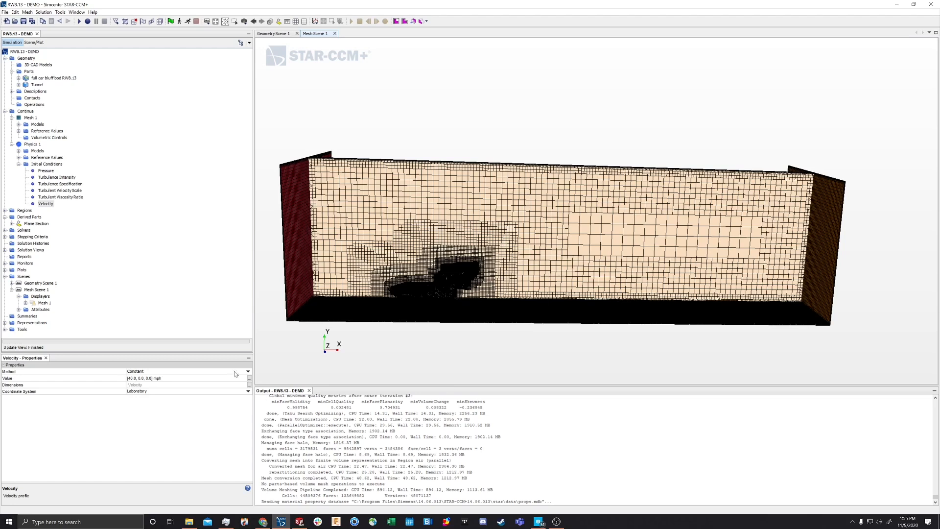
click(162, 380)
click(129, 378)
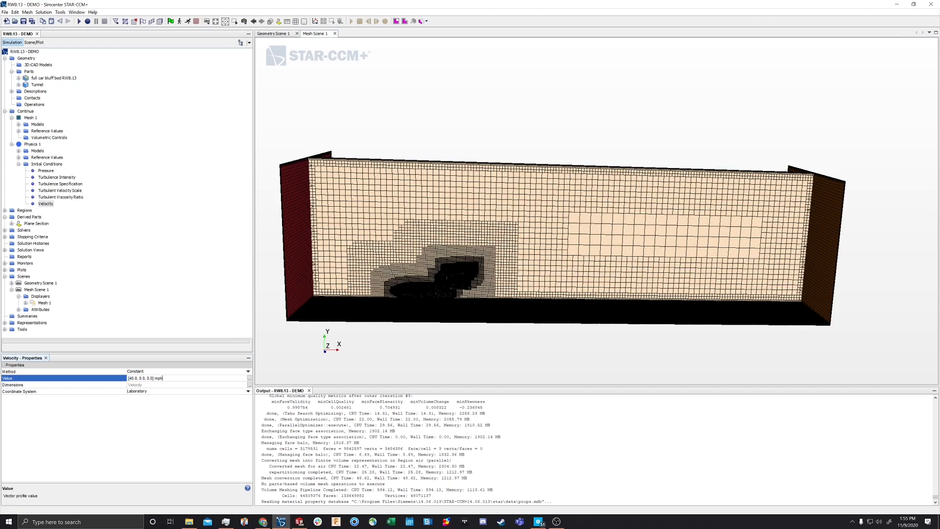
click(407, 355)
mouse_move(396, 354)
mouse_down()
mouse_move(426, 350)
mouse_move(402, 345)
mouse_move(413, 353)
mouse_up()
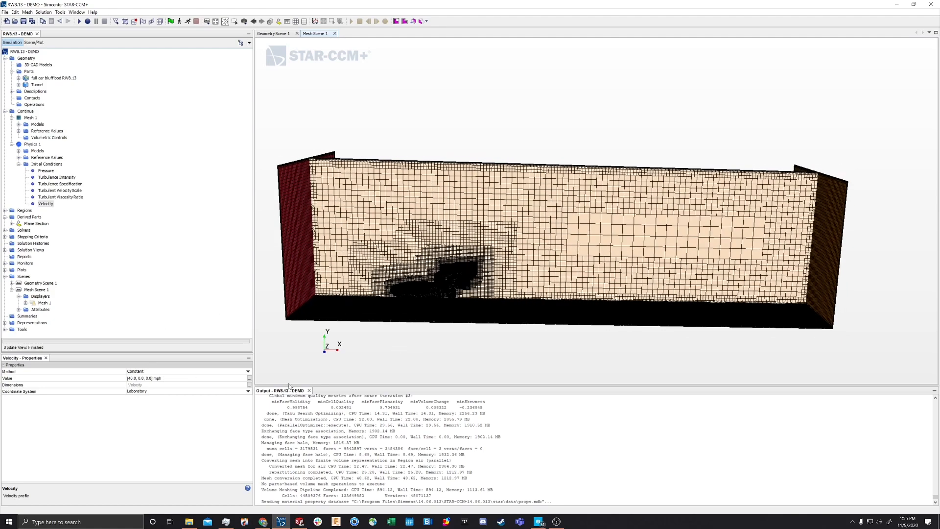
drag(433, 348, 416, 335)
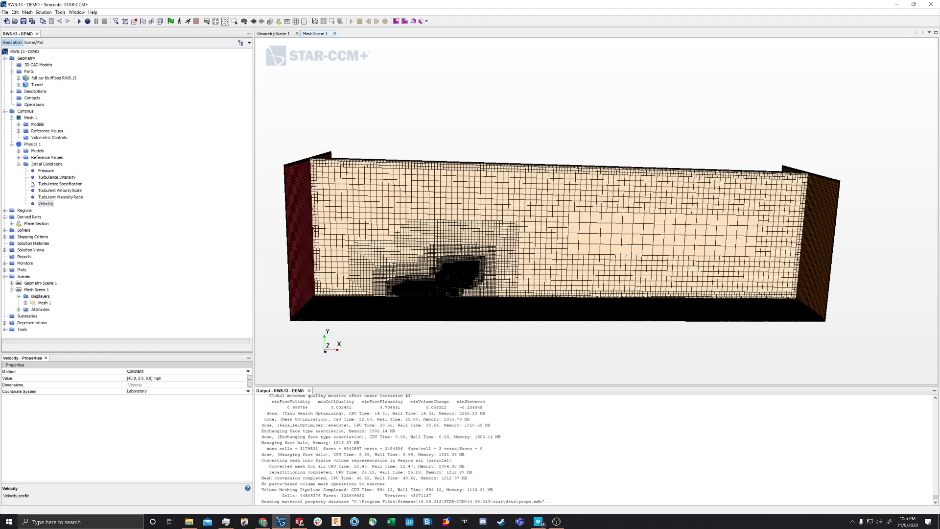
Collapse the Physics 1, Mesh 1 and Parts branches and list the boundaries of the air region
click(19, 165)
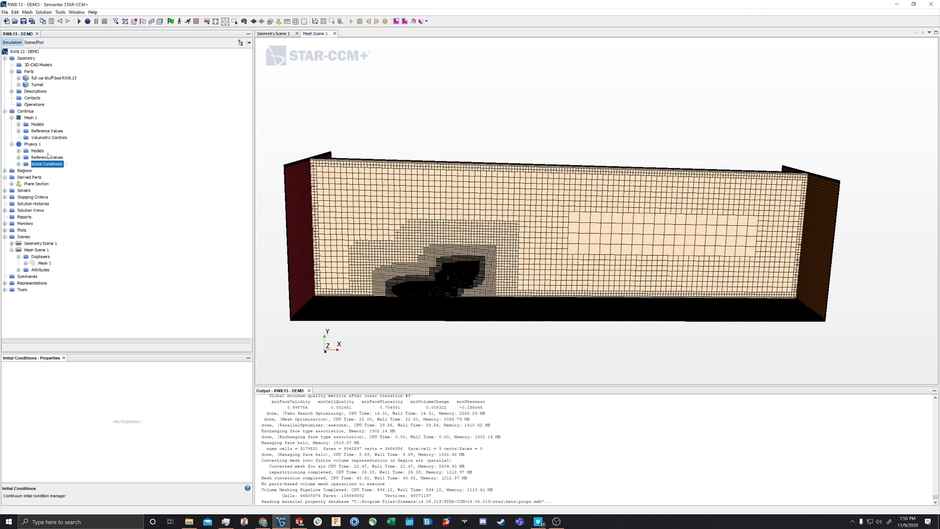
click(12, 144)
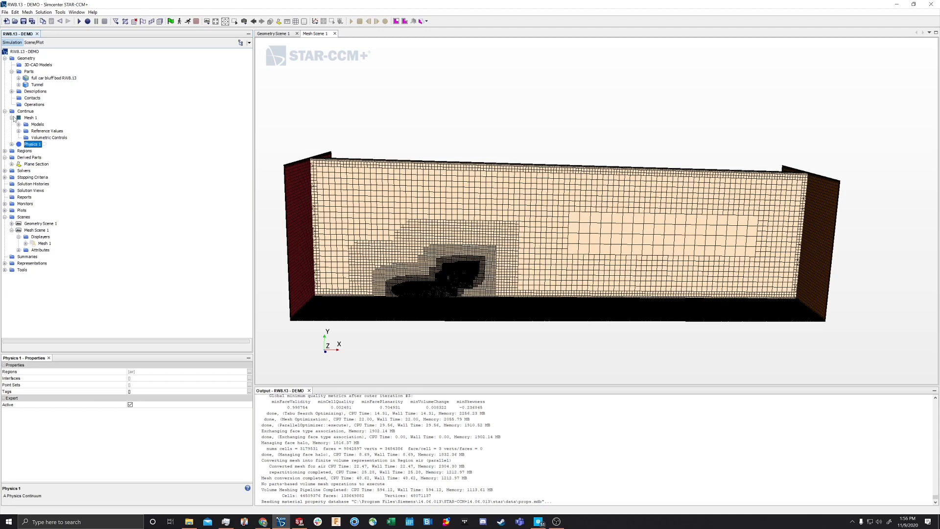
click(11, 118)
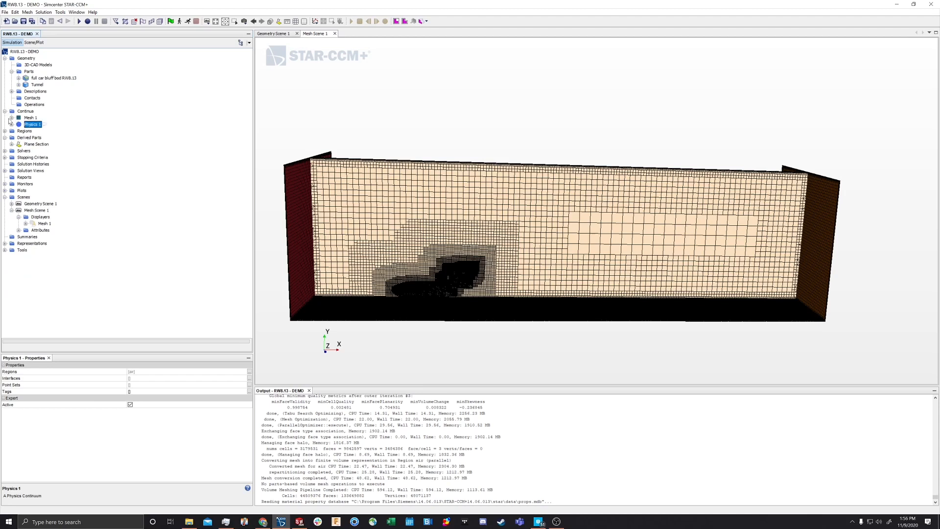
click(11, 72)
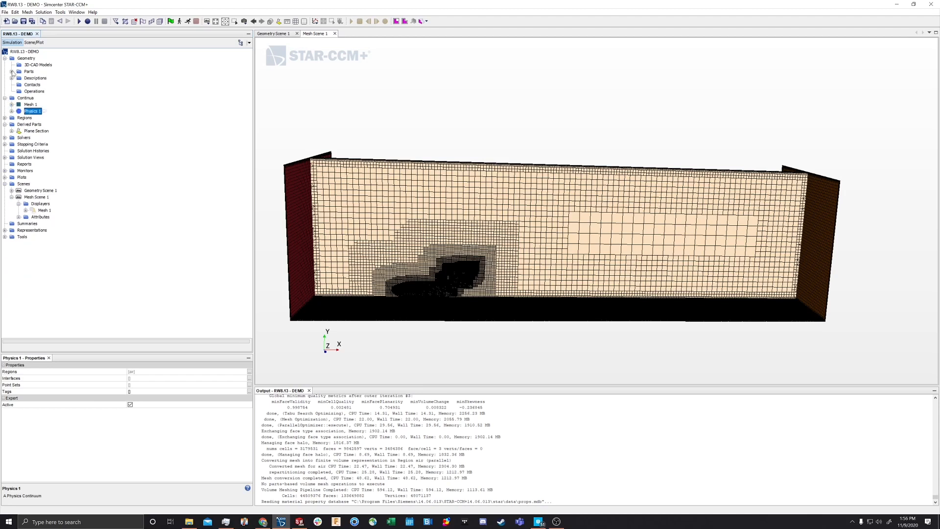
click(4, 118)
click(11, 125)
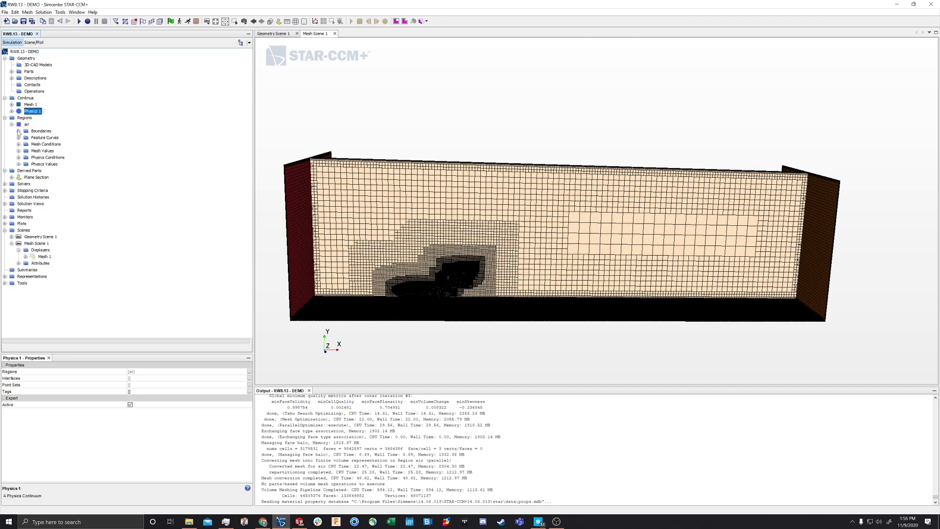
click(18, 132)
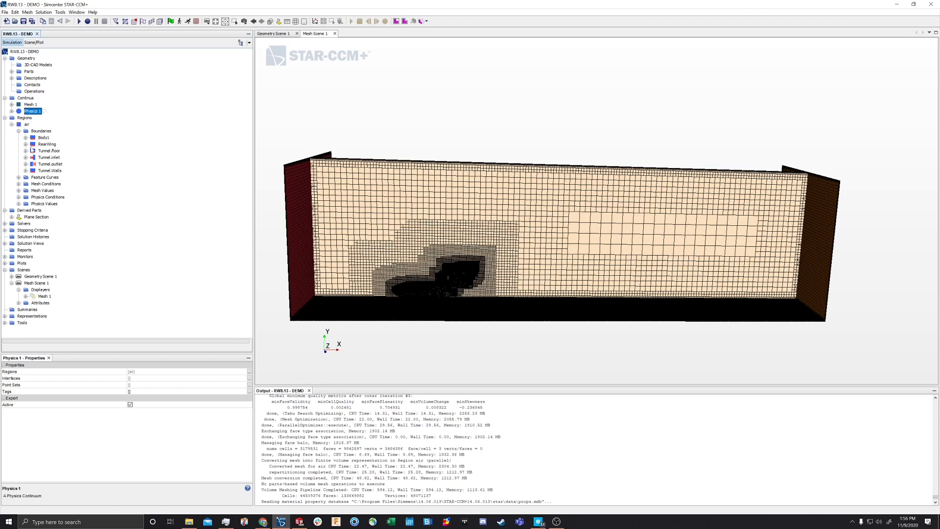
Examine the RearWing boundary's mesh conditions, shear stress specification and tangential velocity specification, including the available velocity methods
click(26, 144)
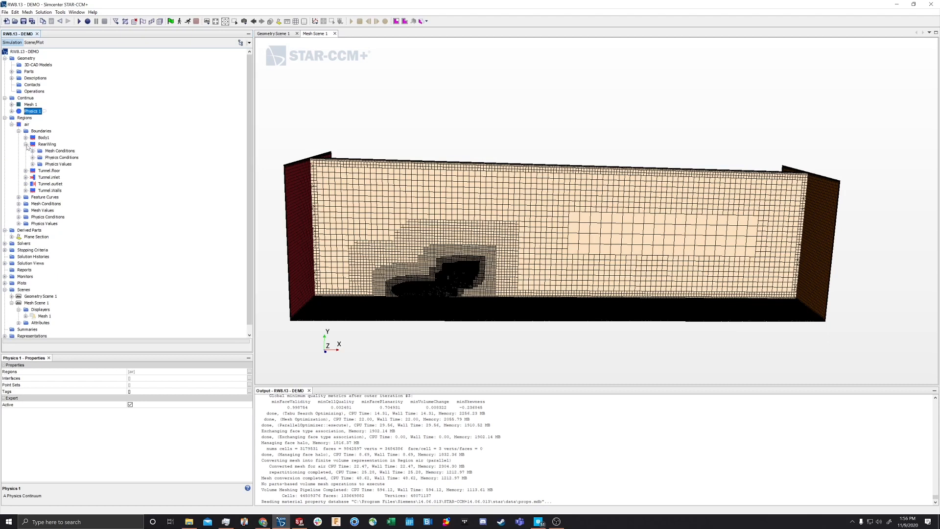
click(33, 151)
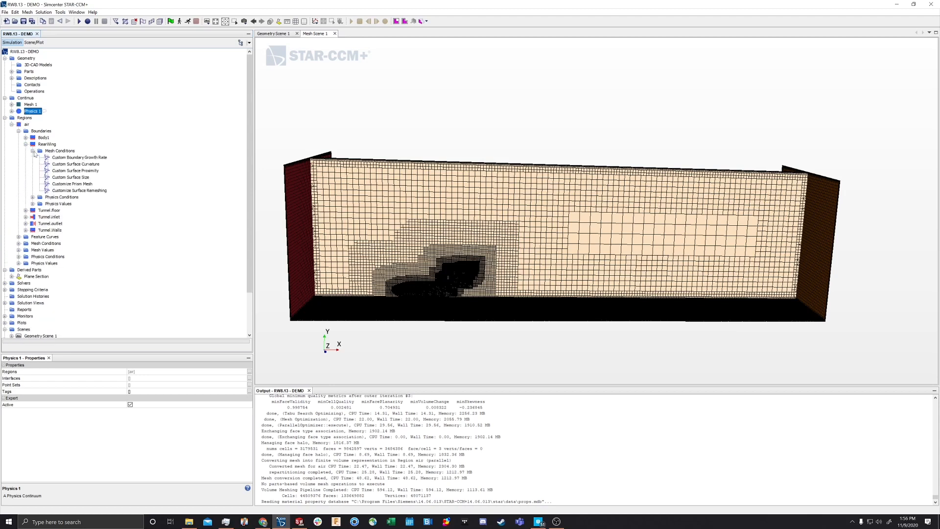
click(34, 151)
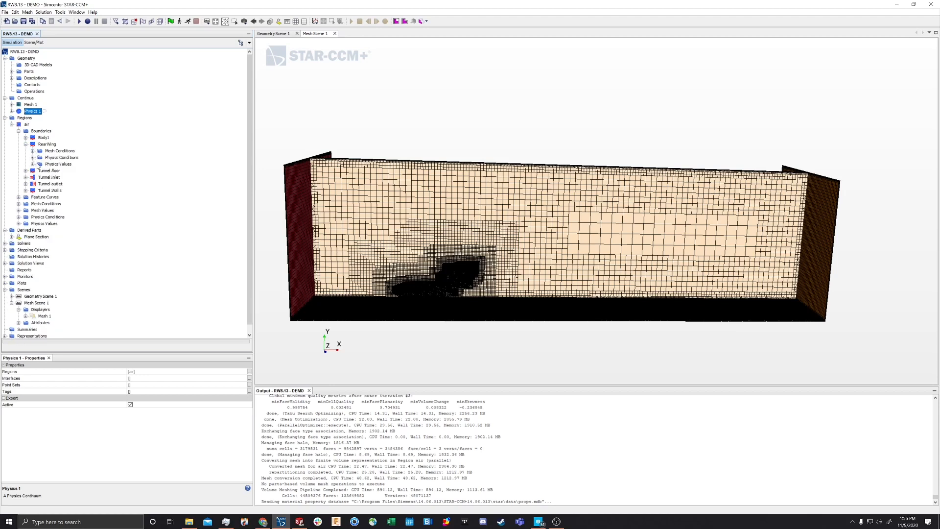
click(32, 158)
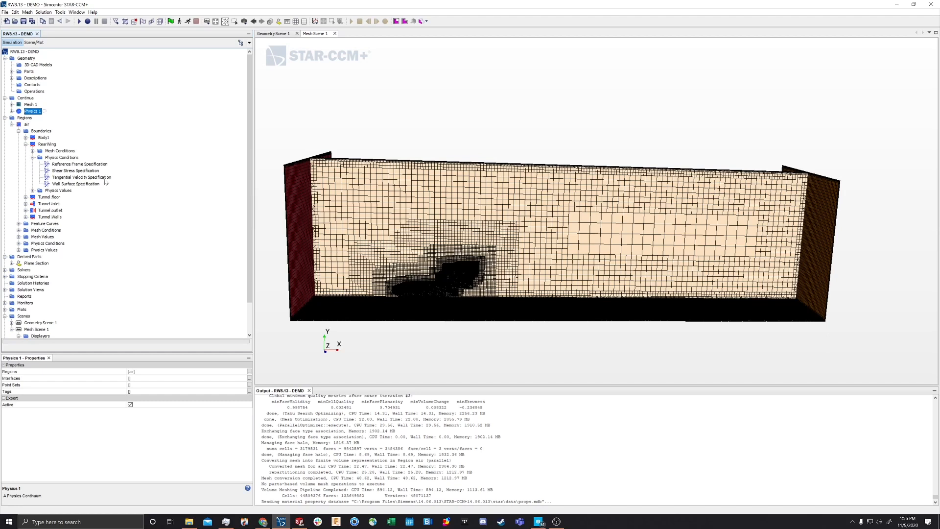
click(88, 171)
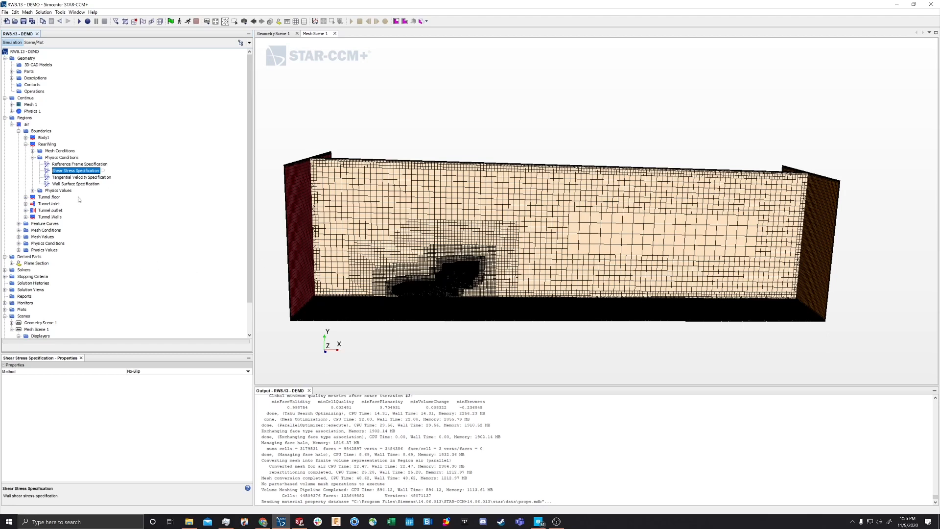
click(69, 177)
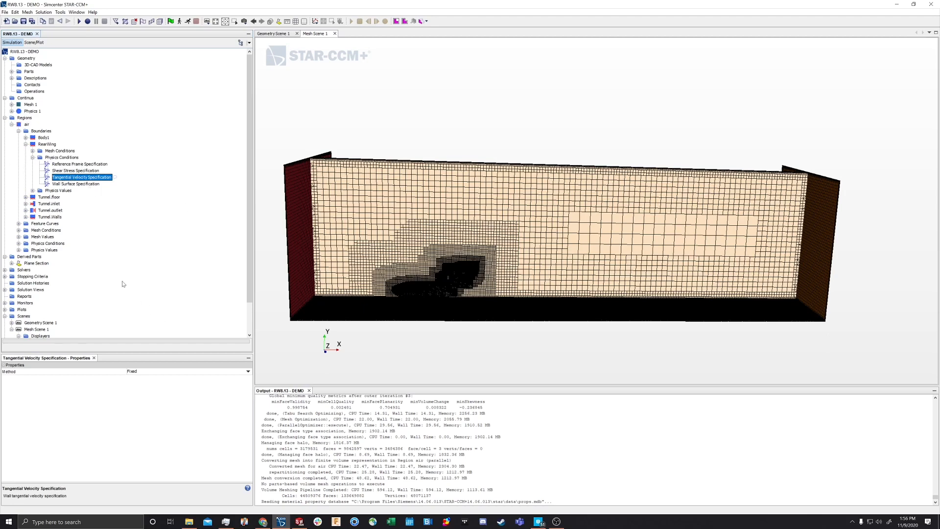
click(139, 371)
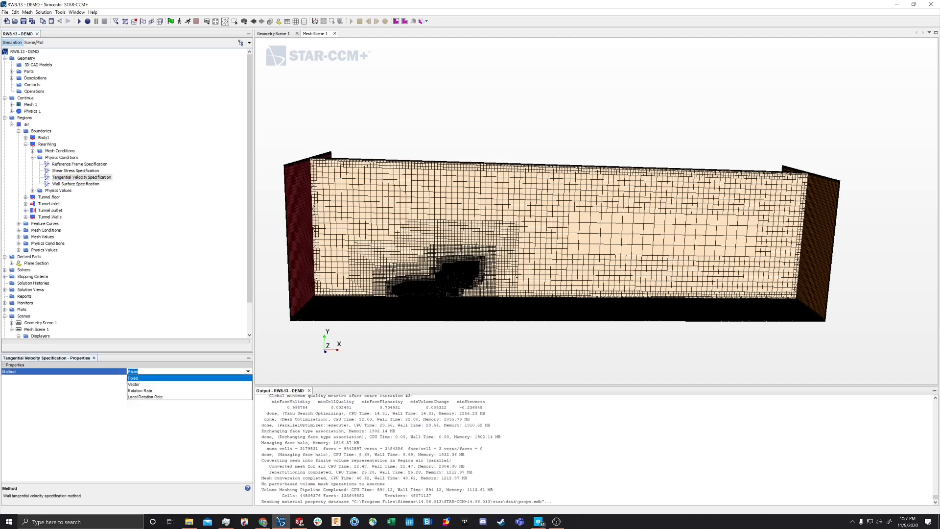
click(139, 372)
click(134, 378)
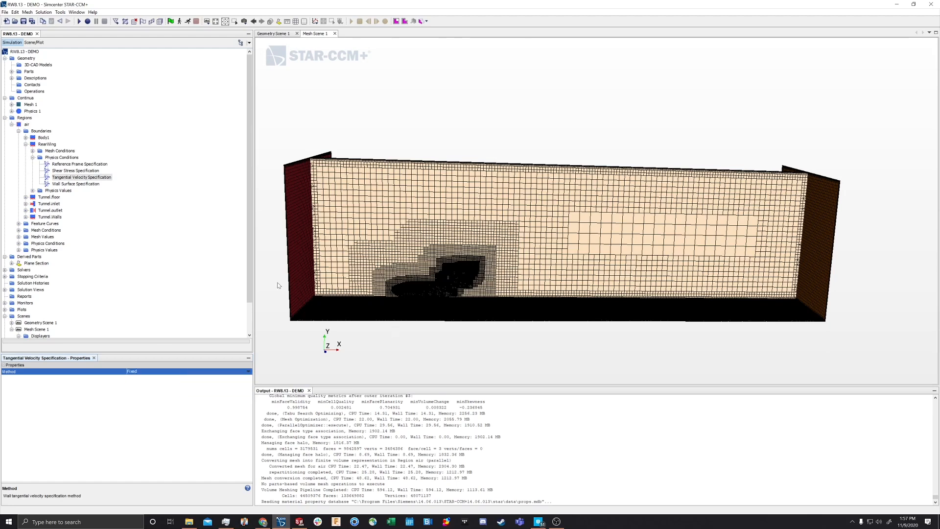
click(33, 158)
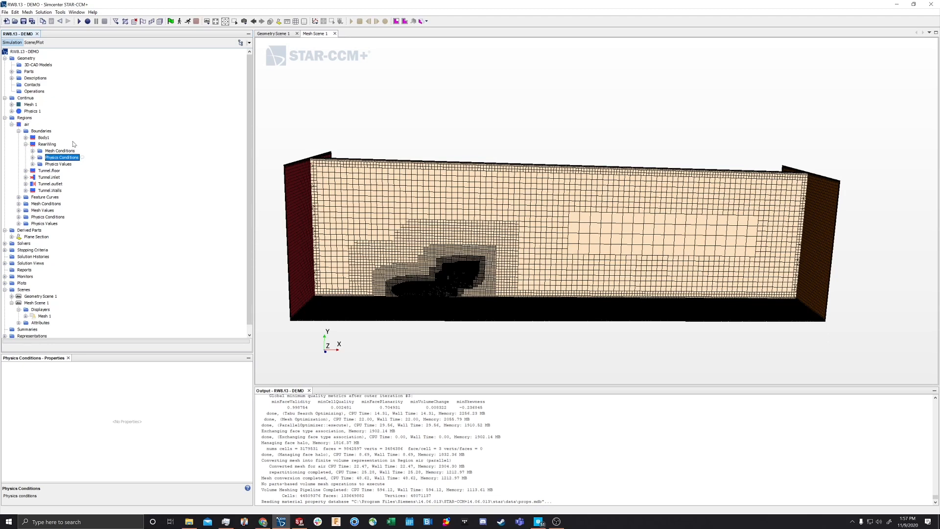
Set the tangential velocity specification method of the Tunnel.floor boundary to Vector
click(48, 170)
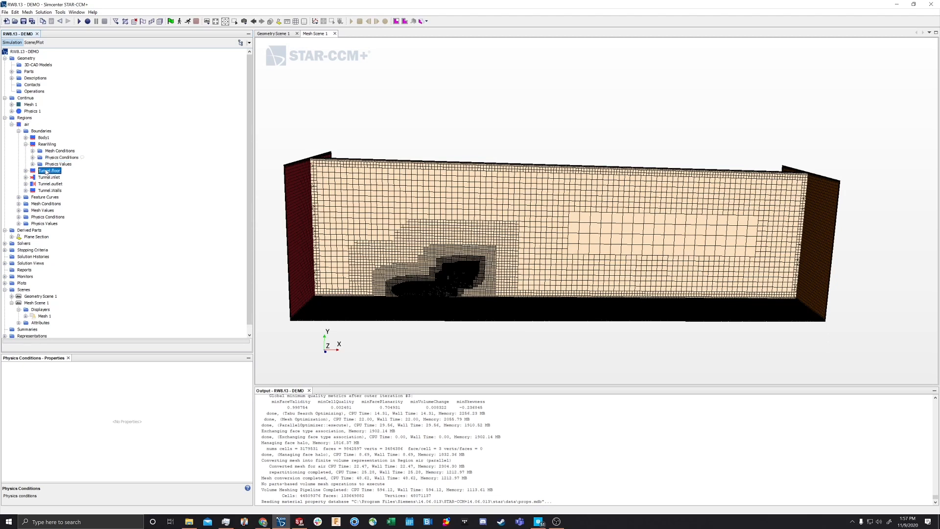
click(26, 144)
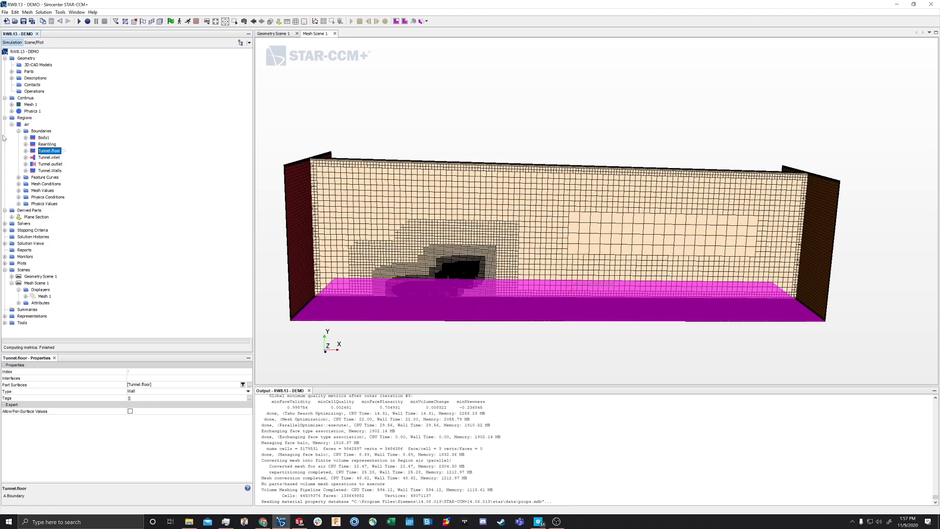
click(26, 151)
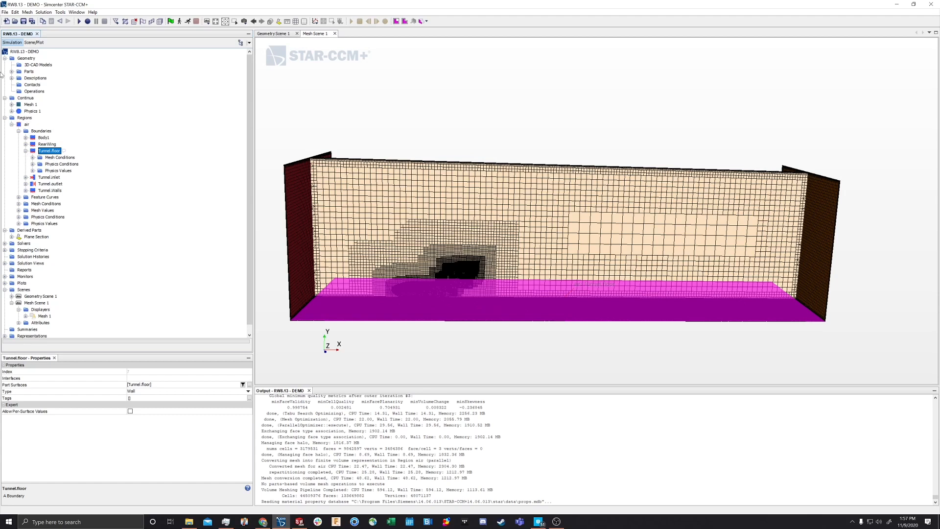
click(33, 164)
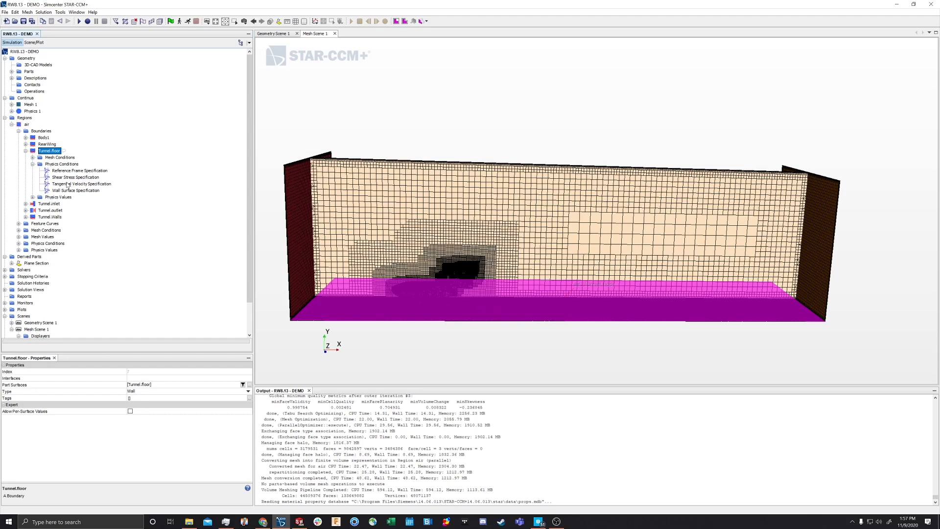
click(68, 184)
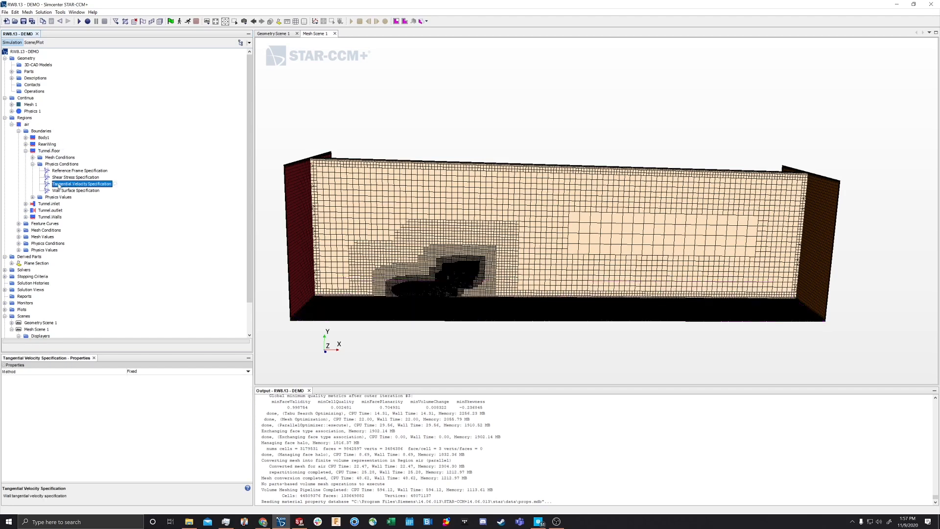
click(203, 371)
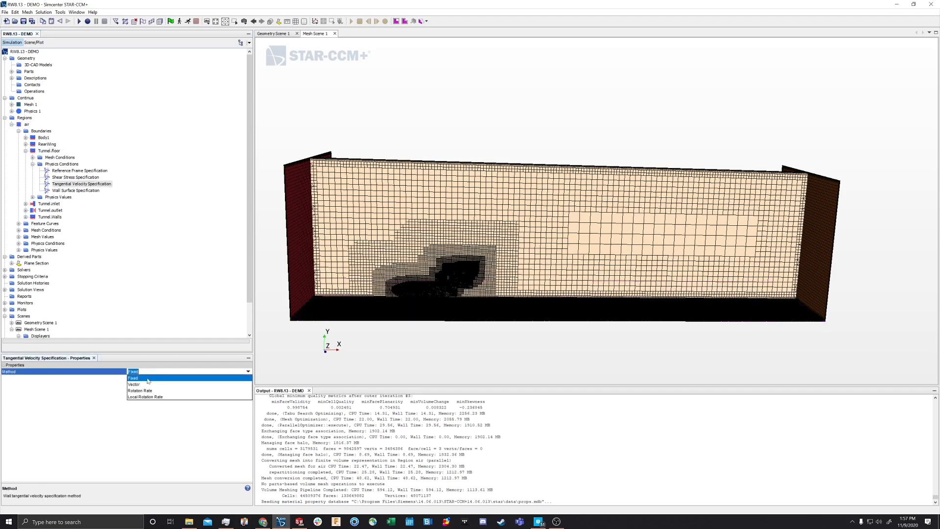
click(140, 385)
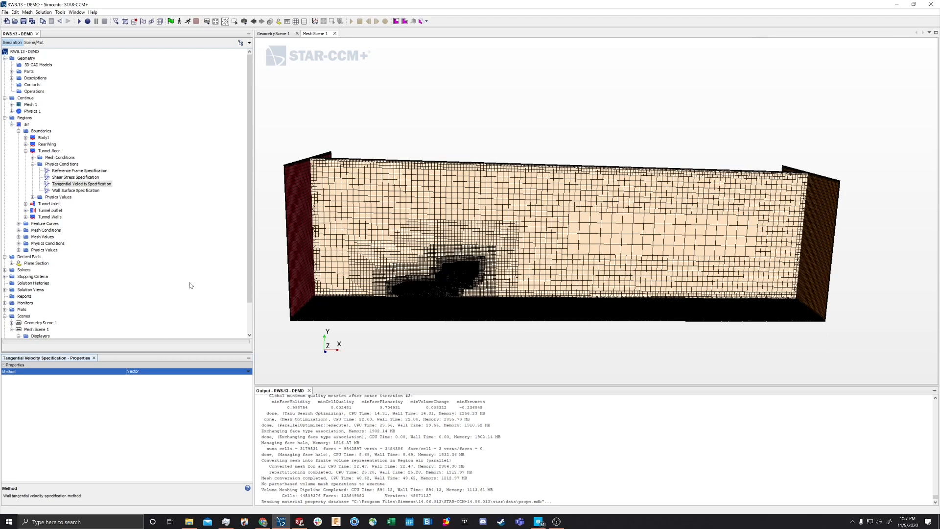
Set the relative velocity of the Tunnel.floor boundary to [40.0, 0.0, 0.0] mph in its physics values
click(32, 164)
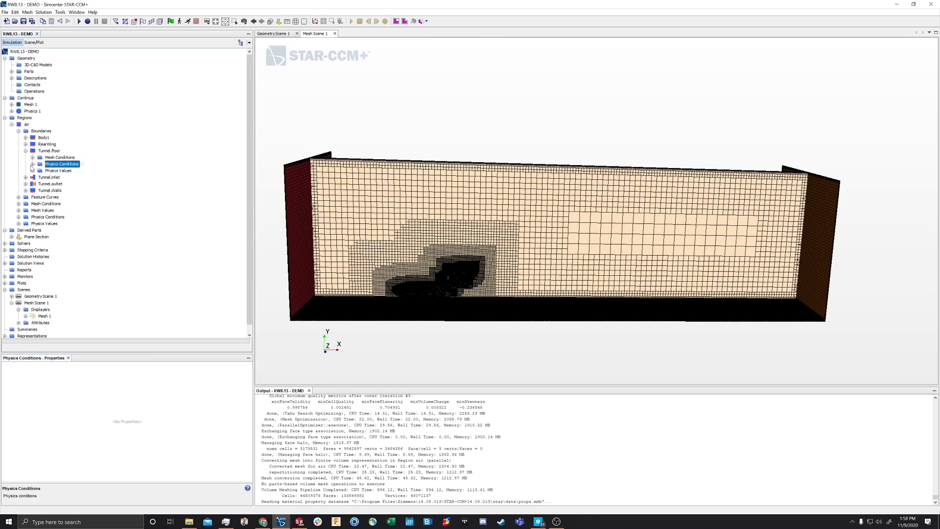
click(32, 170)
click(69, 183)
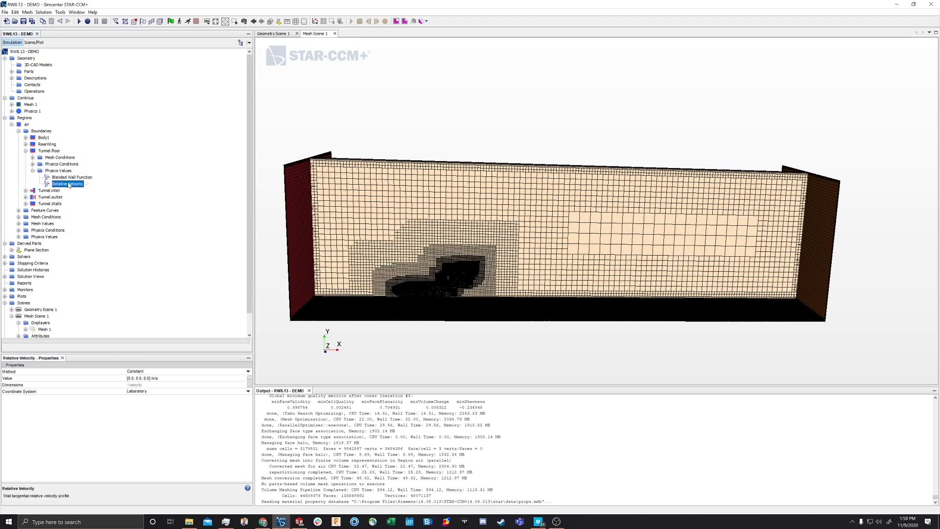
click(140, 380)
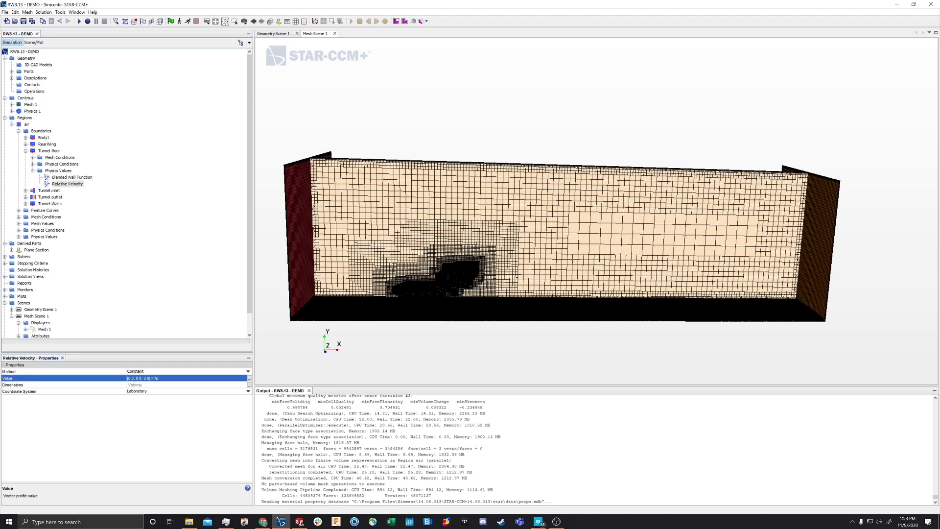
text(40)
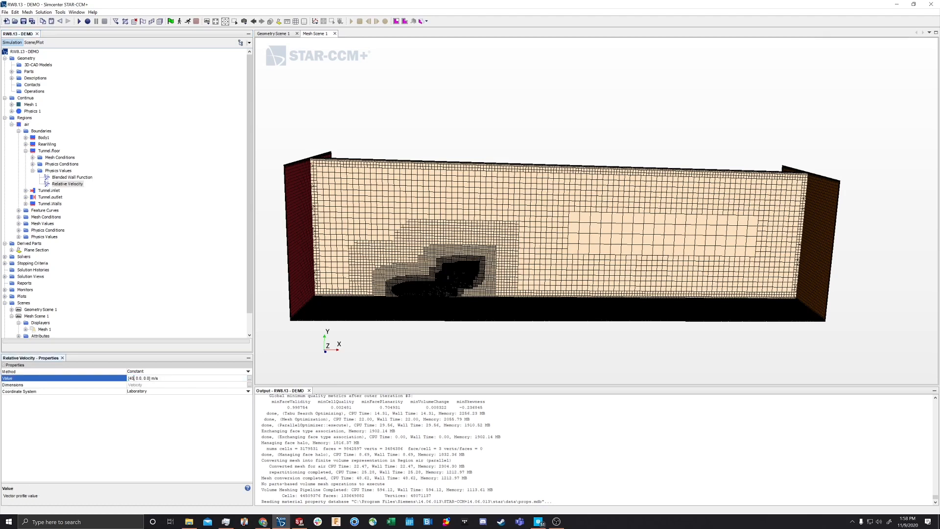
drag(158, 377, 150, 378)
text(mp)
text(mph)
key(Return)
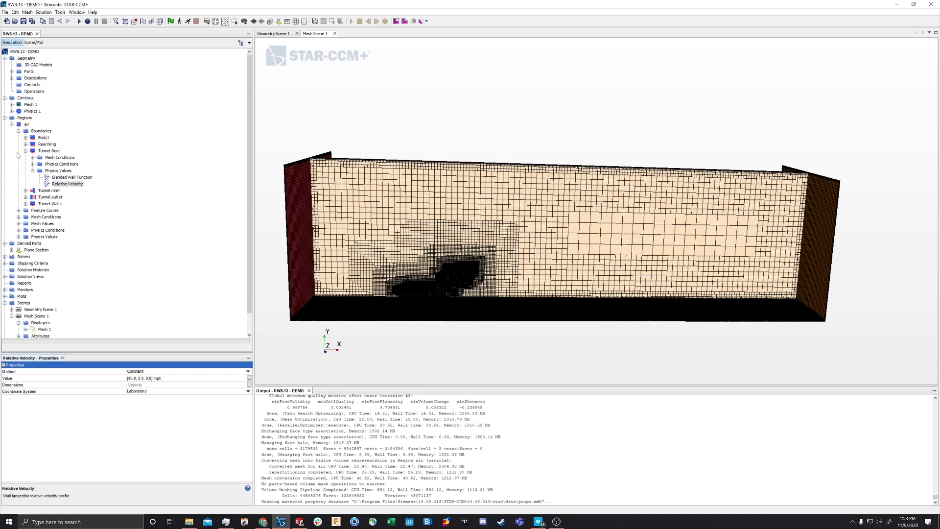
click(32, 171)
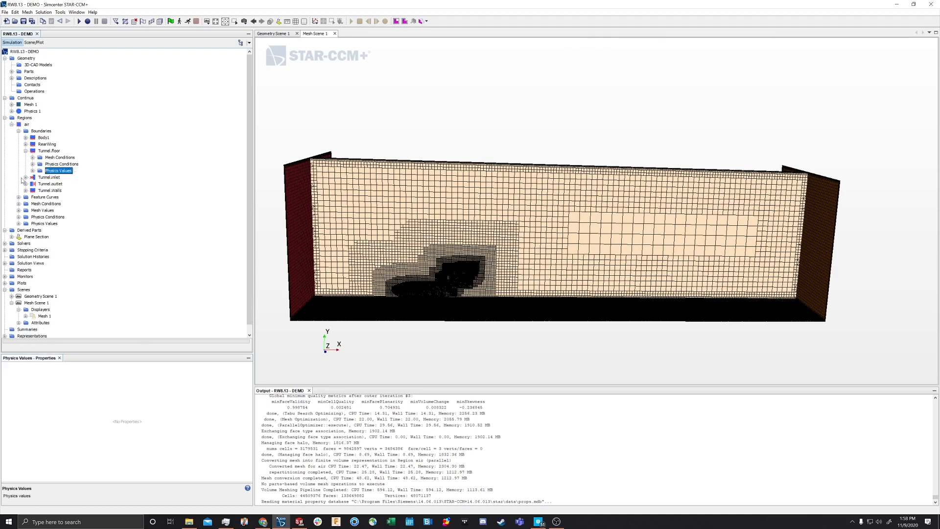
Set the velocity magnitude of the Tunnel.inlet boundary to 40 mph in its physics values
click(25, 178)
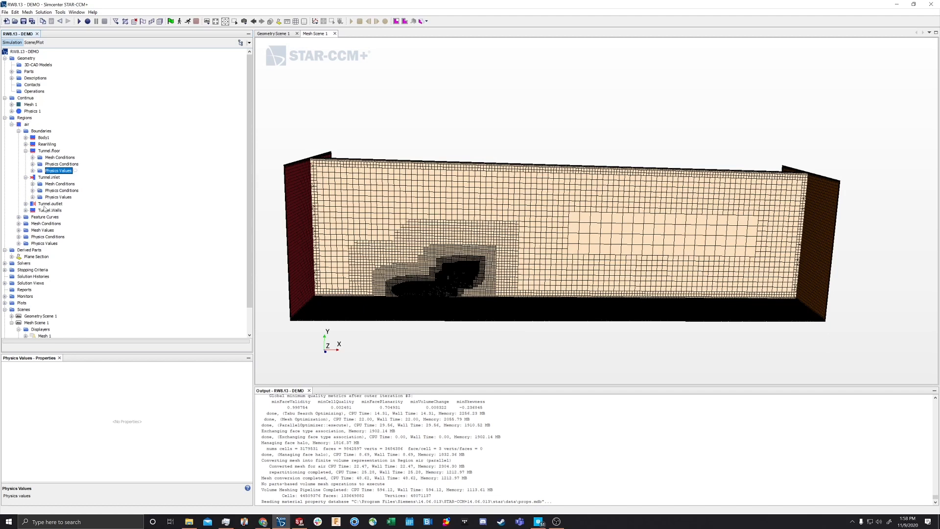
click(32, 197)
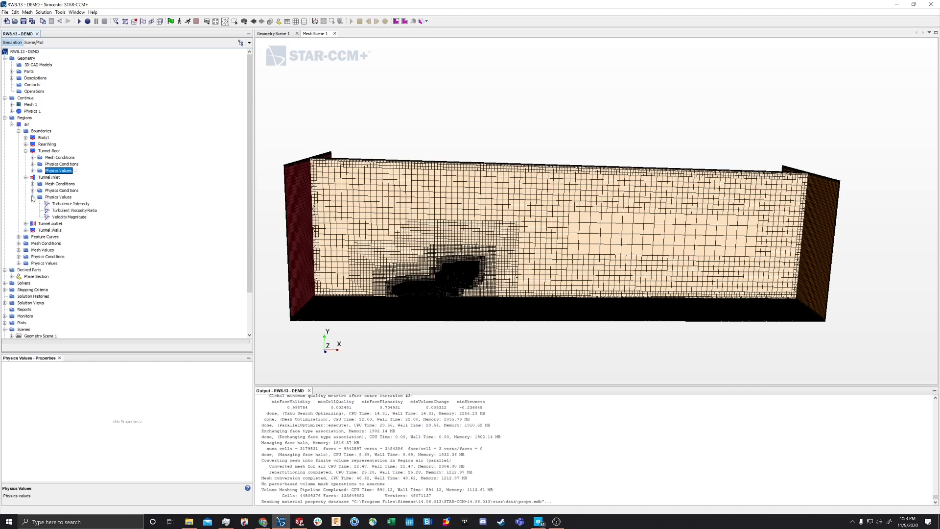
click(55, 217)
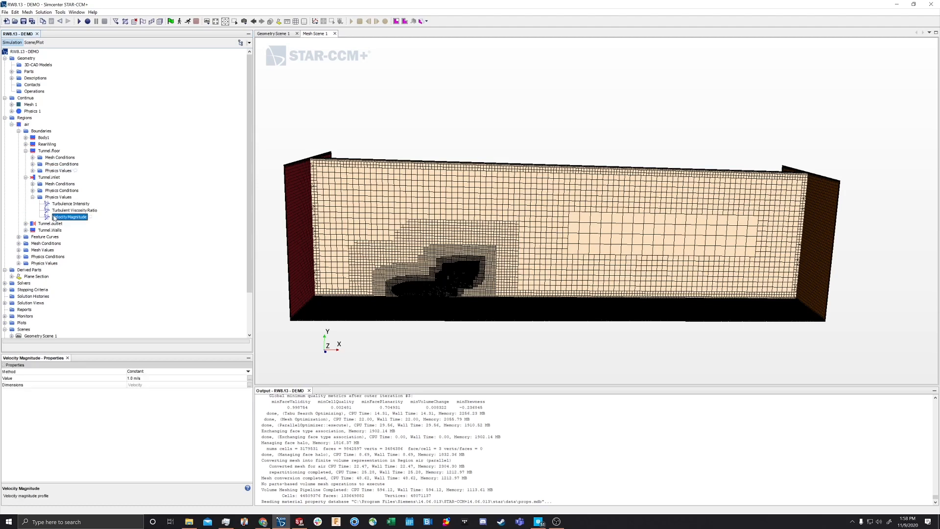
click(137, 378)
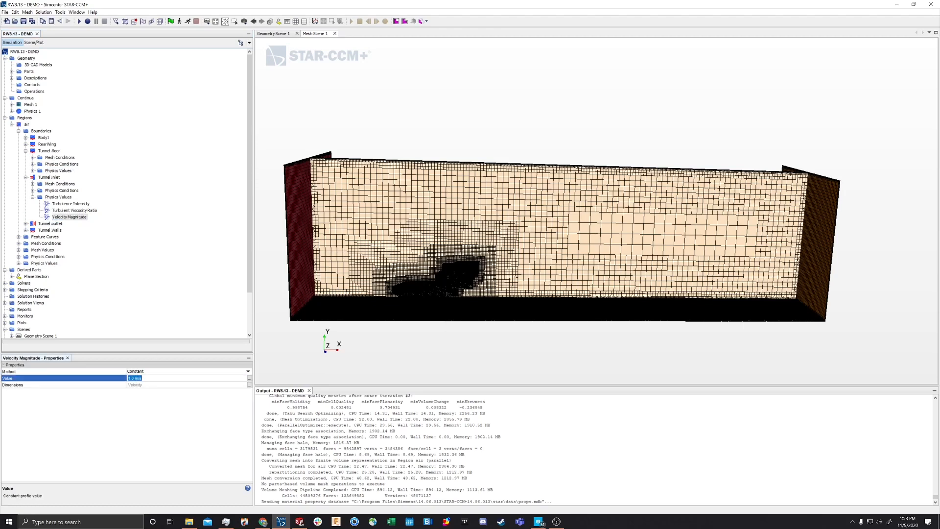
text(40 mph)
key(Return)
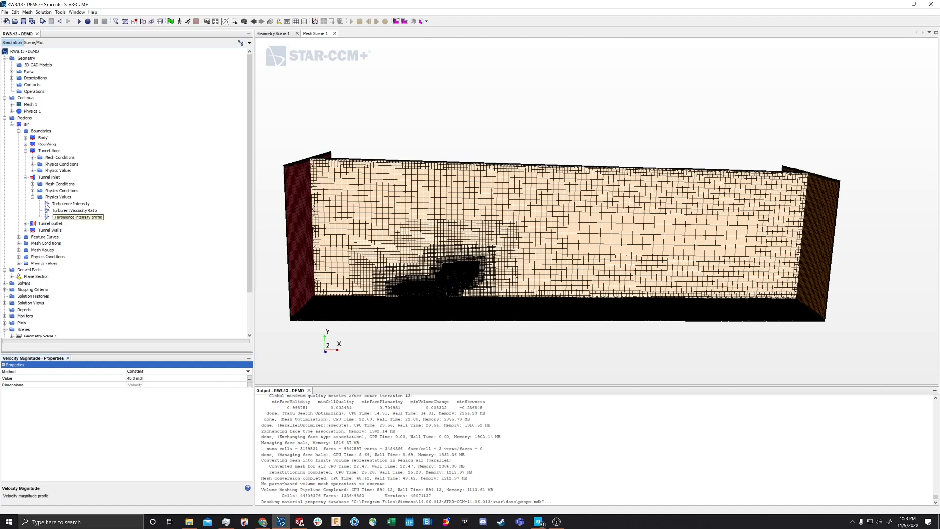
click(33, 197)
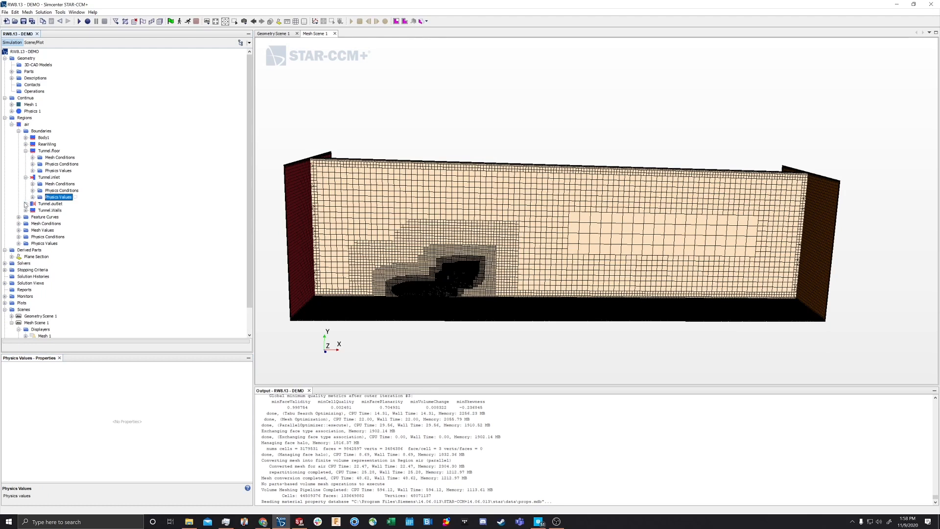
Examine the physics conditions and physics values of the Tunnel.outlet boundary
click(26, 204)
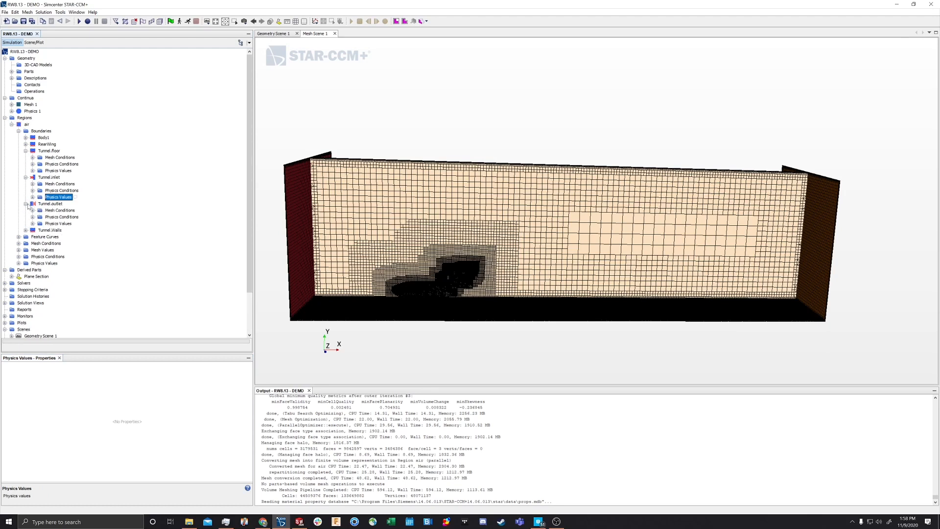
click(26, 204)
click(26, 203)
click(33, 223)
click(33, 217)
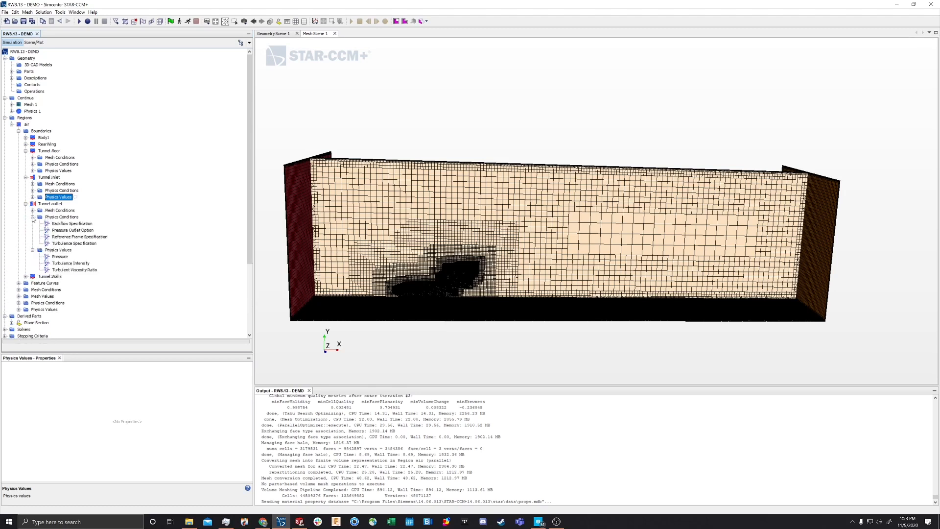
click(32, 217)
click(33, 224)
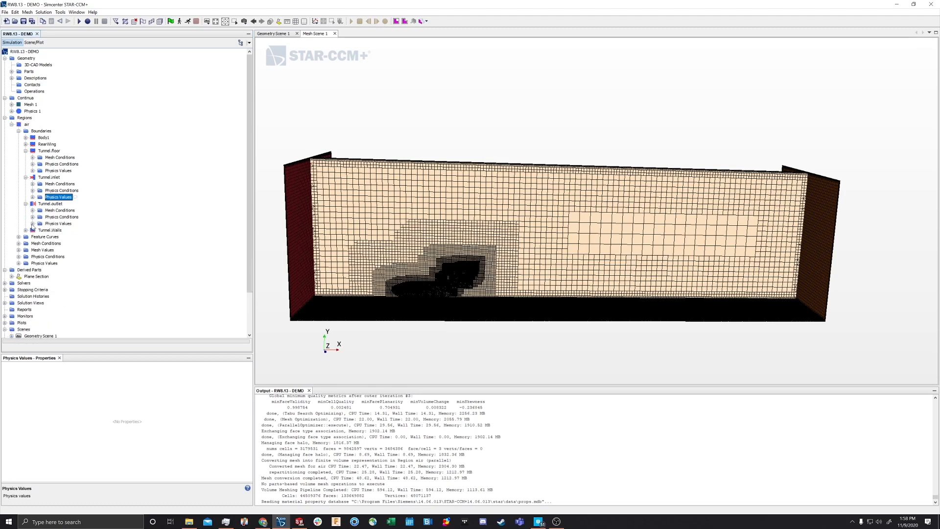
click(26, 204)
Set the shear stress specification method of the Tunnel.Walls boundary to Slip in its physics conditions
click(26, 210)
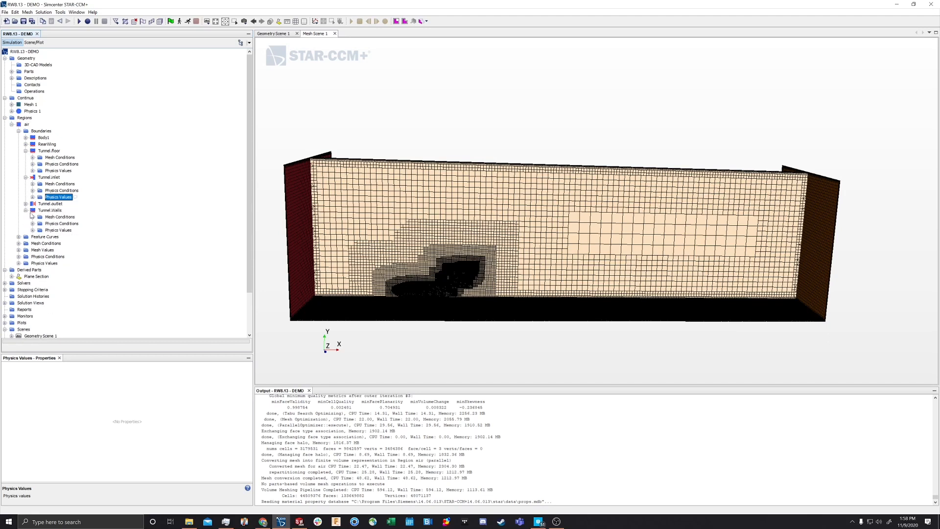
click(33, 223)
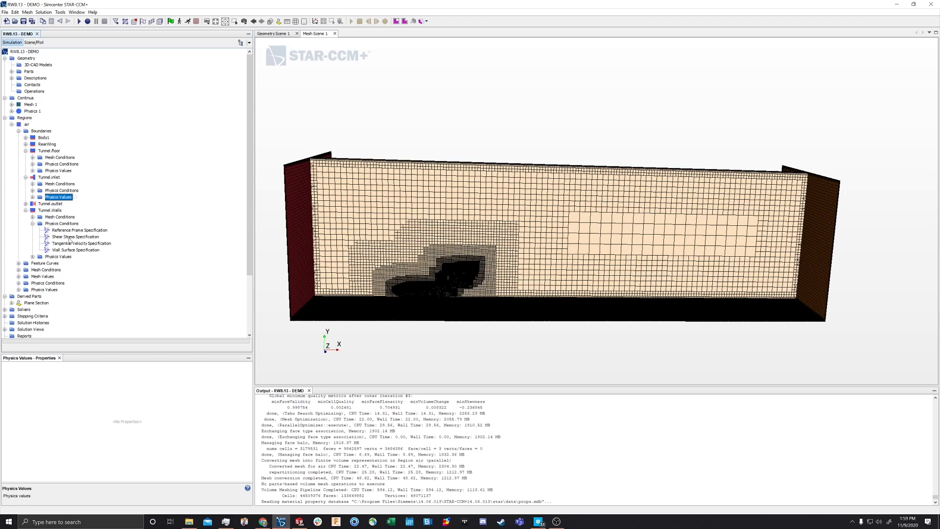
click(59, 237)
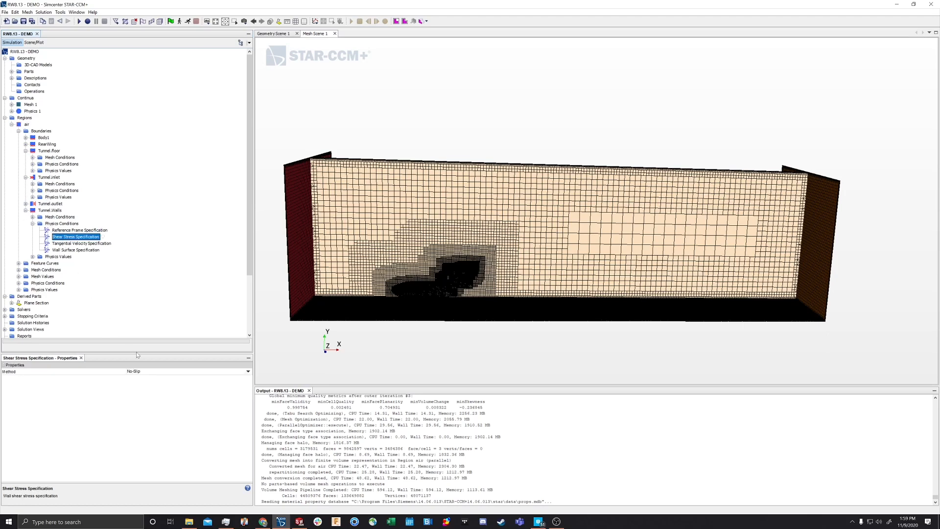
click(142, 371)
click(147, 385)
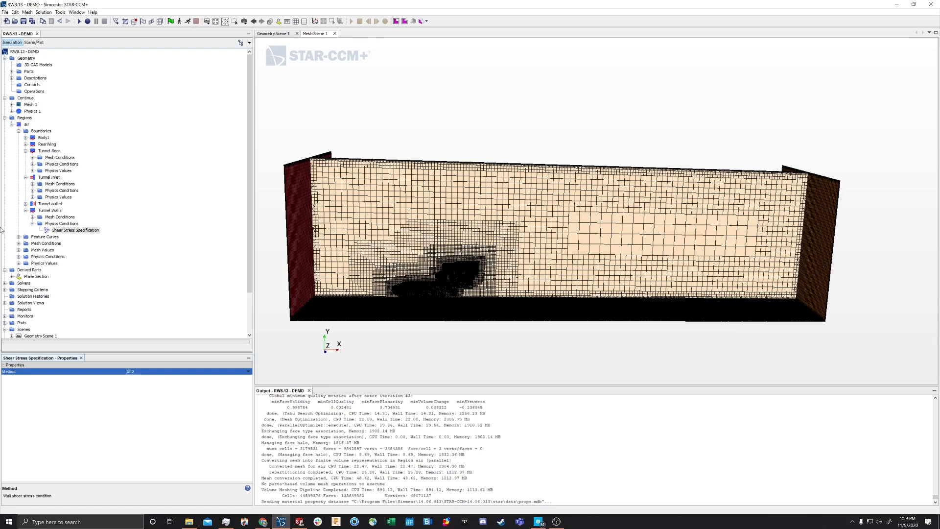
click(32, 223)
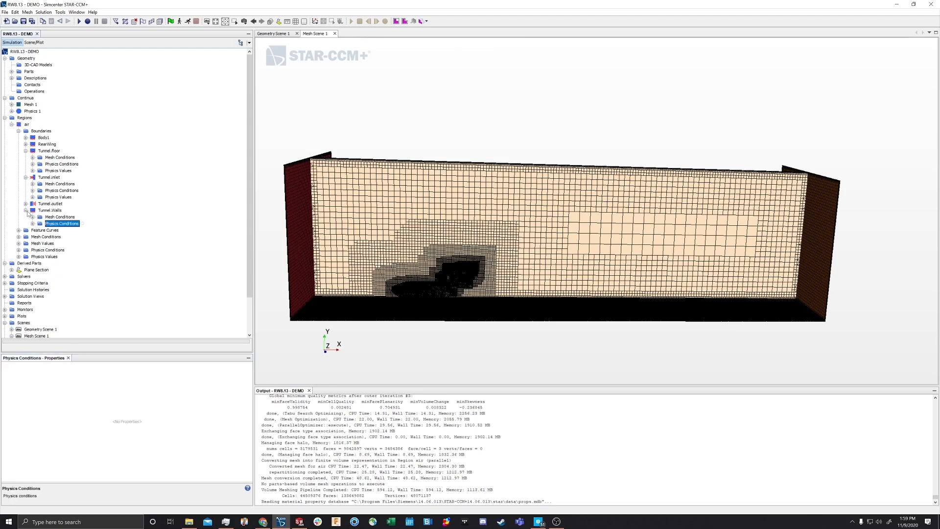
click(25, 209)
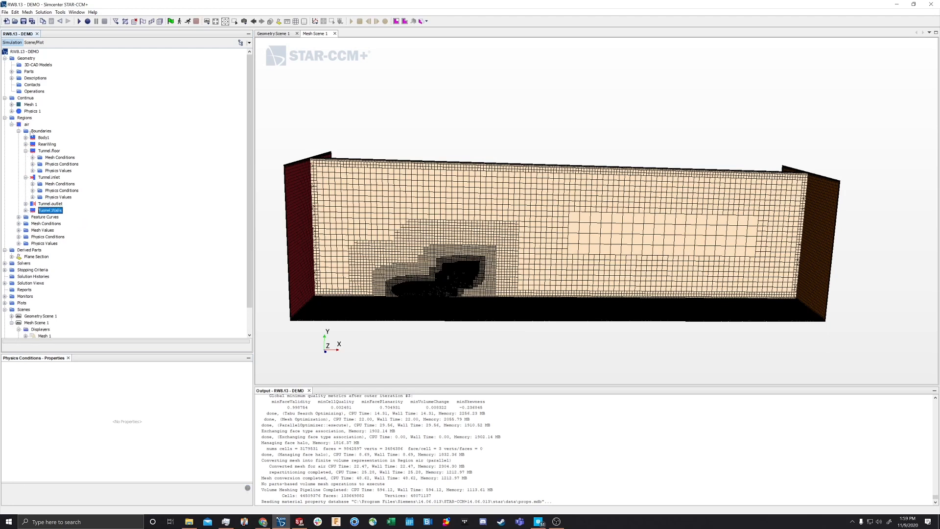
click(19, 132)
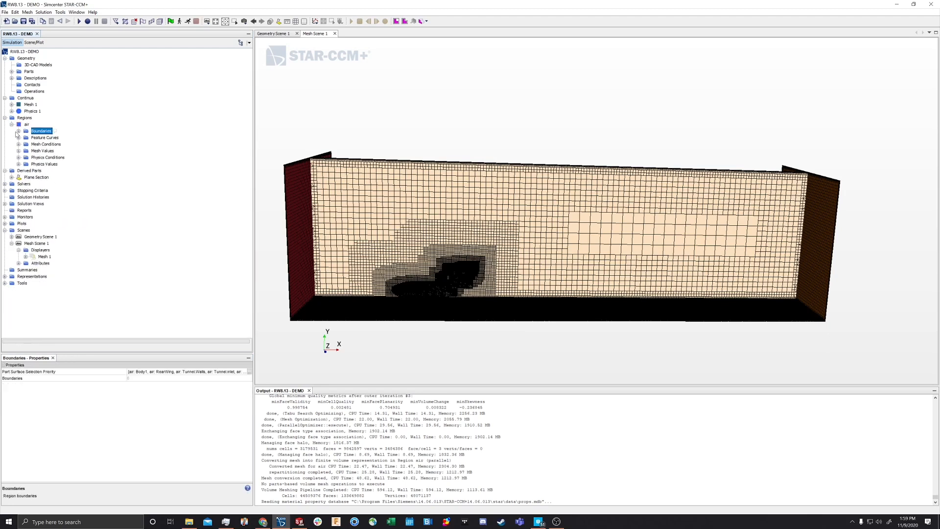
click(11, 125)
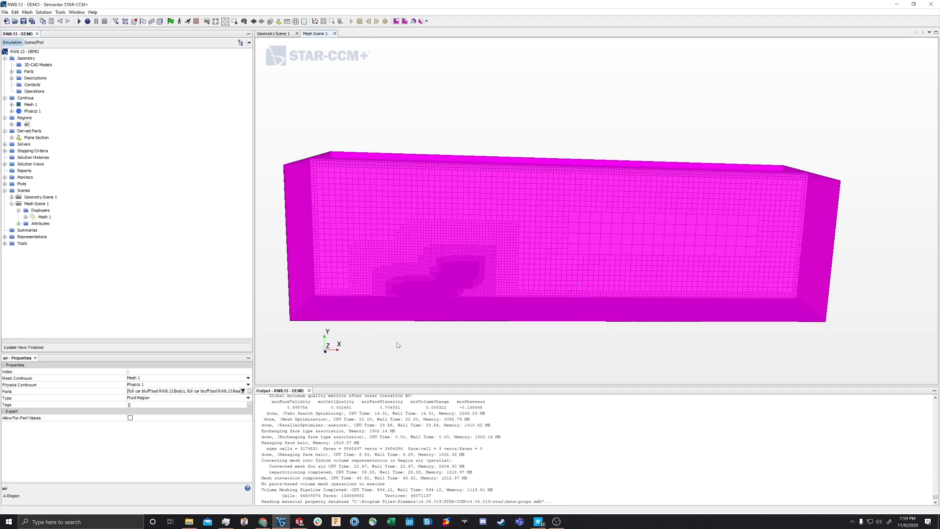
Examine the volume mesh of the air region around the car and along the tunnel in Mesh Scene 1
drag(397, 344, 392, 330)
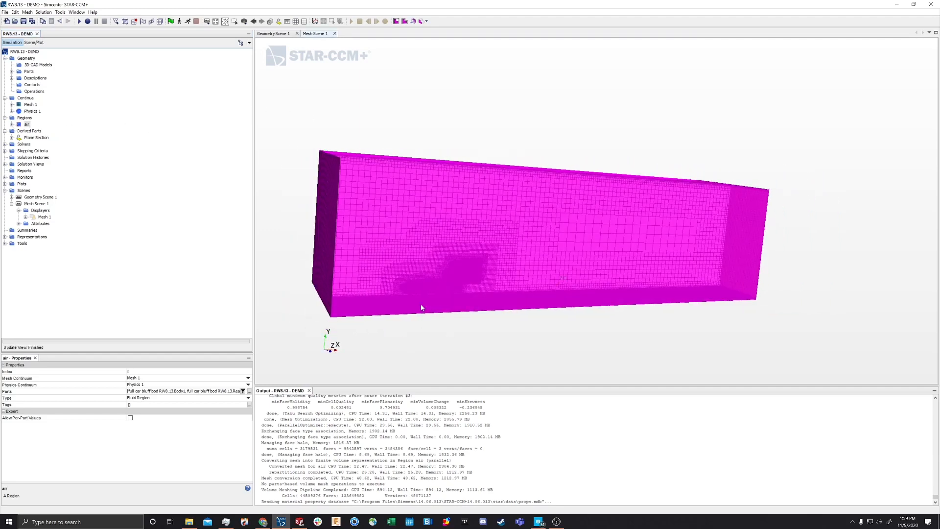
drag(300, 149, 272, 156)
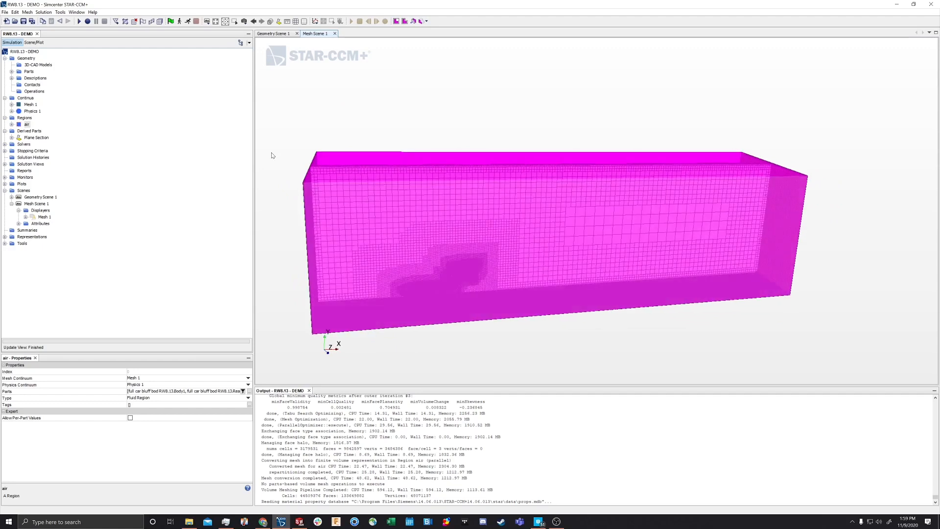
click(30, 118)
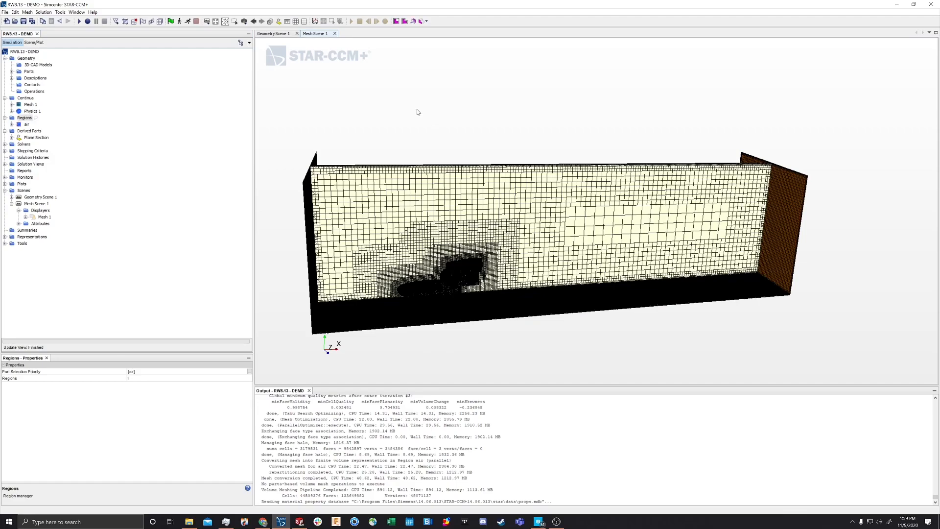
drag(417, 111, 450, 149)
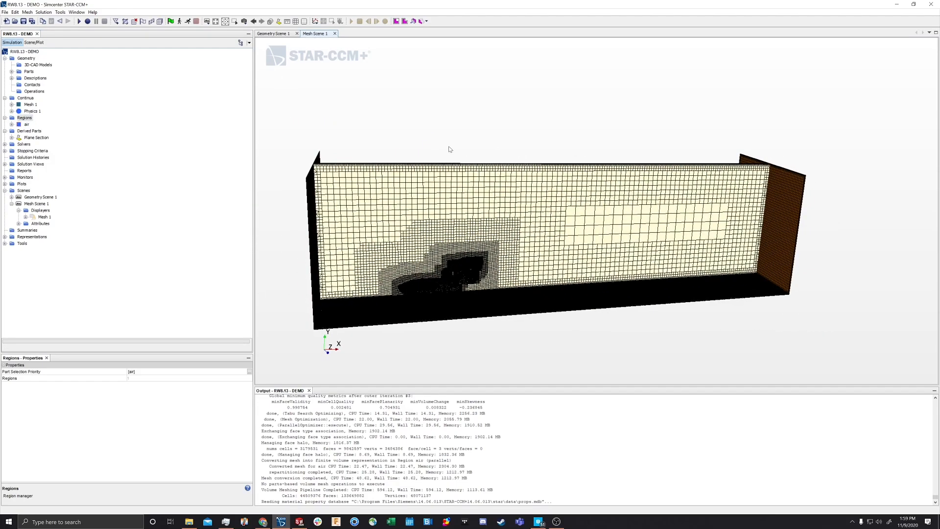
scroll(426, 307, up, 6)
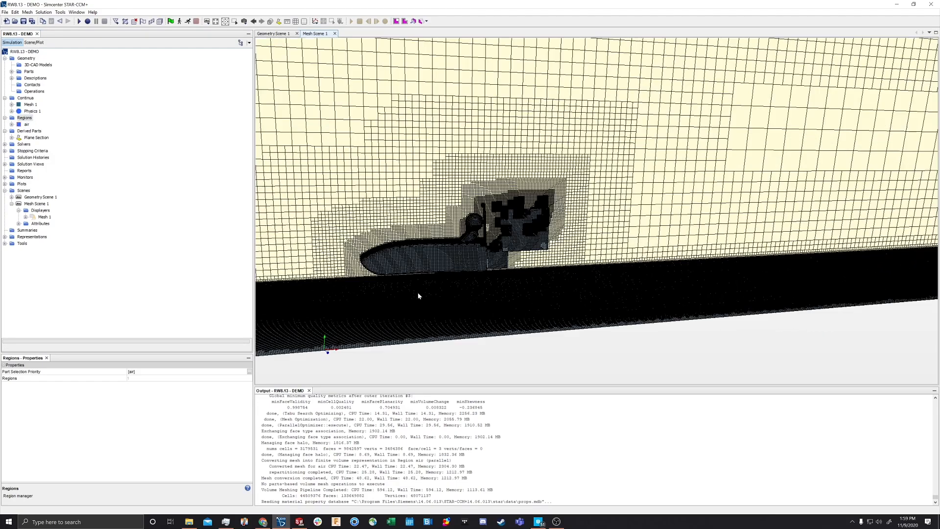
scroll(419, 295, down, 1)
scroll(575, 189, down, 6)
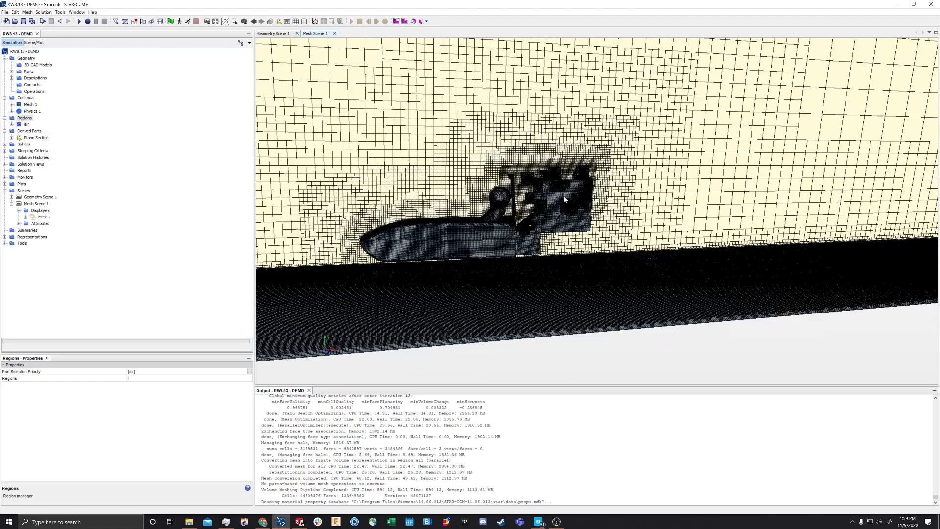
scroll(575, 189, down, 2)
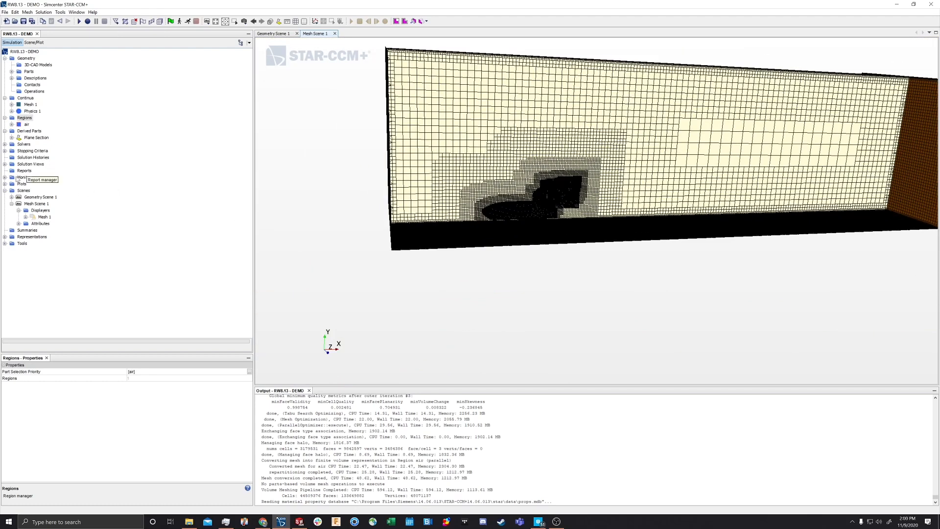
Create a new vector scene for viewing the velocity field
click(19, 210)
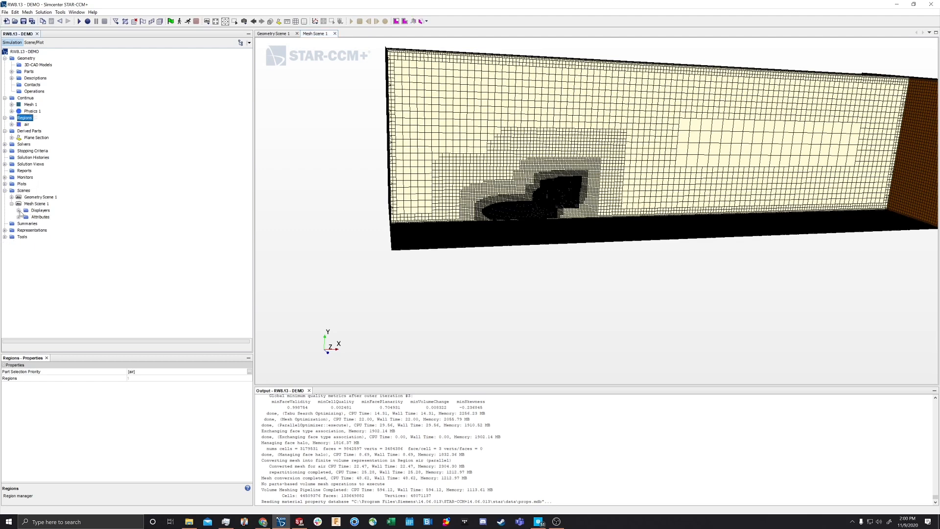
click(25, 191)
right_click(28, 191)
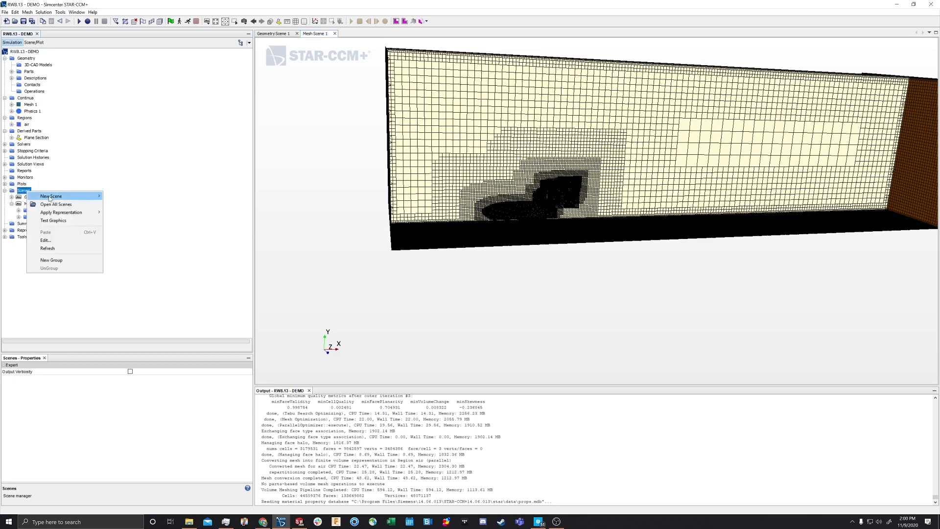
mouse_move(83, 195)
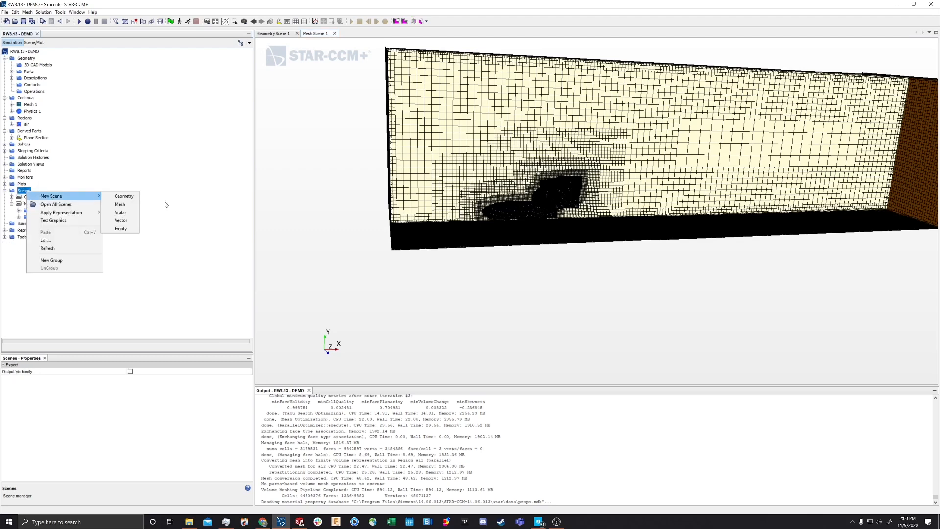
click(122, 221)
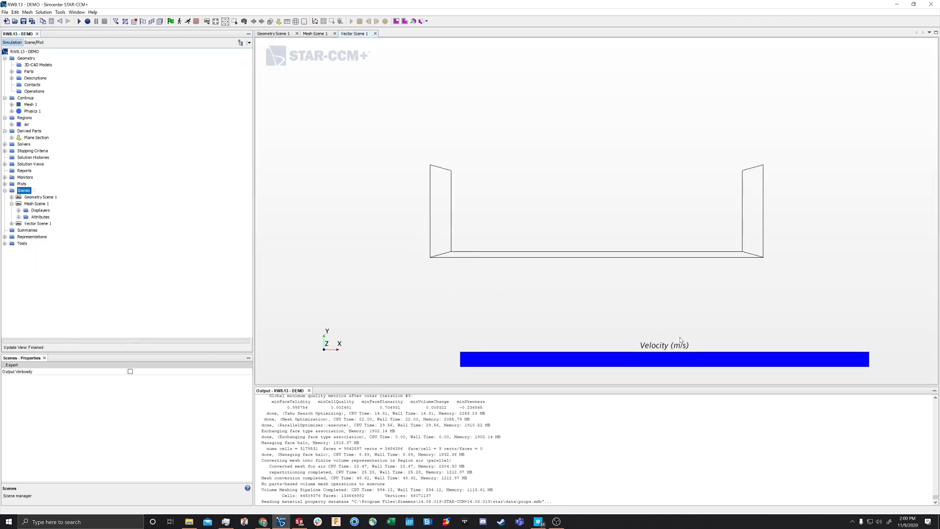
drag(559, 318, 570, 325)
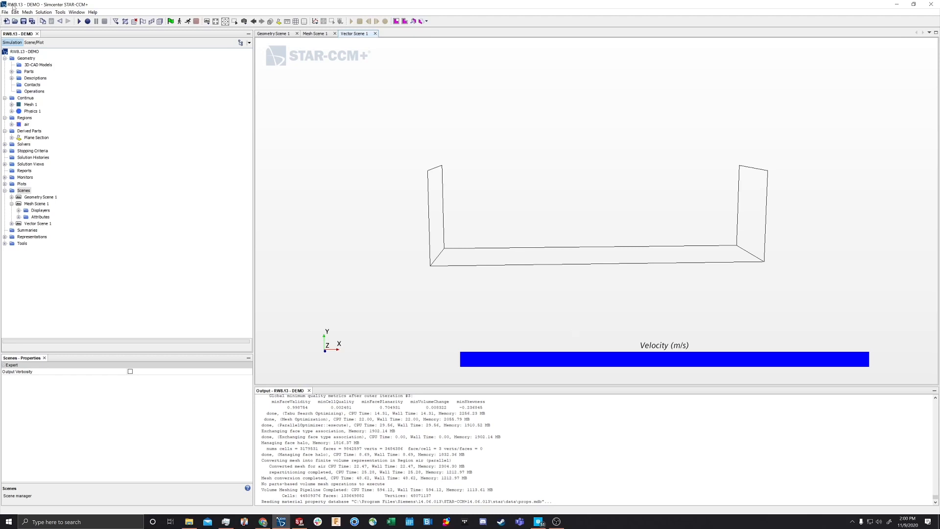
Add the Plane Section derived part to the vector displayer of the new vector scene
drag(43, 139, 542, 208)
click(551, 209)
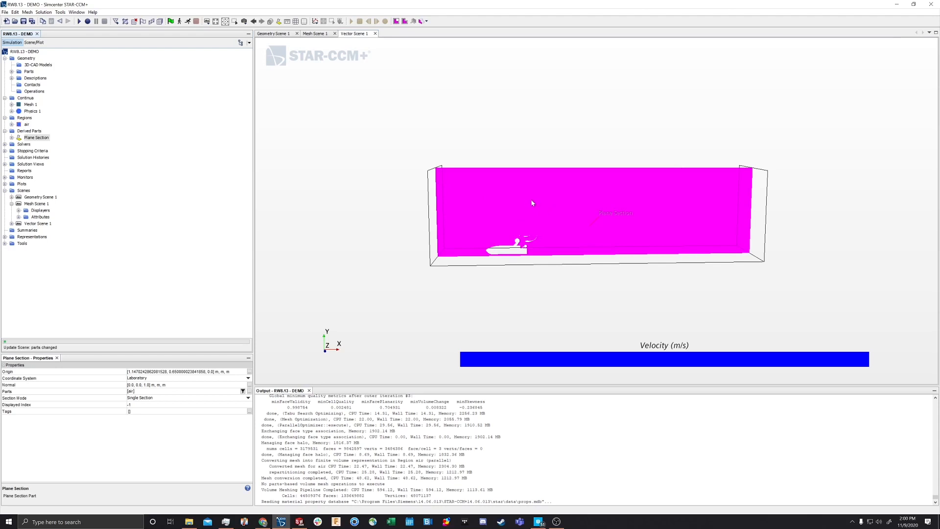
scroll(534, 247, down, 2)
scroll(533, 254, up, 4)
click(512, 279)
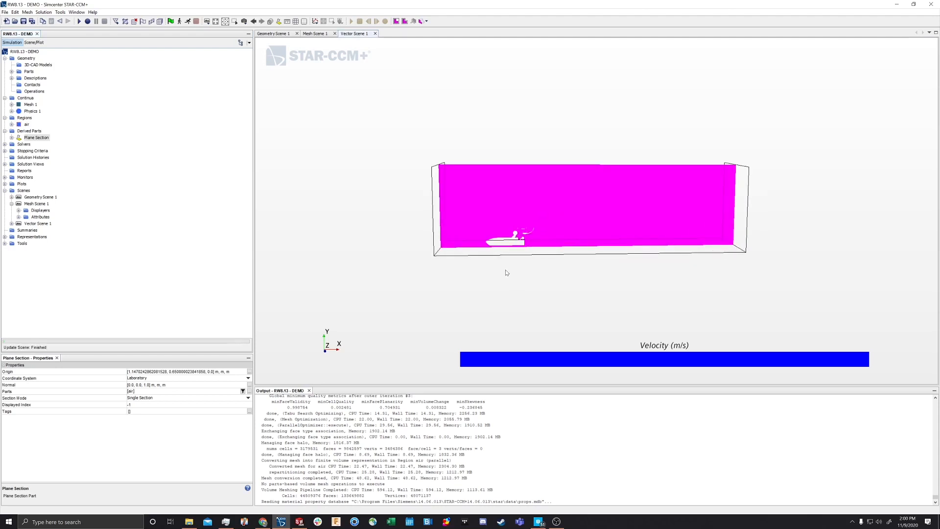
scroll(424, 140, down, 2)
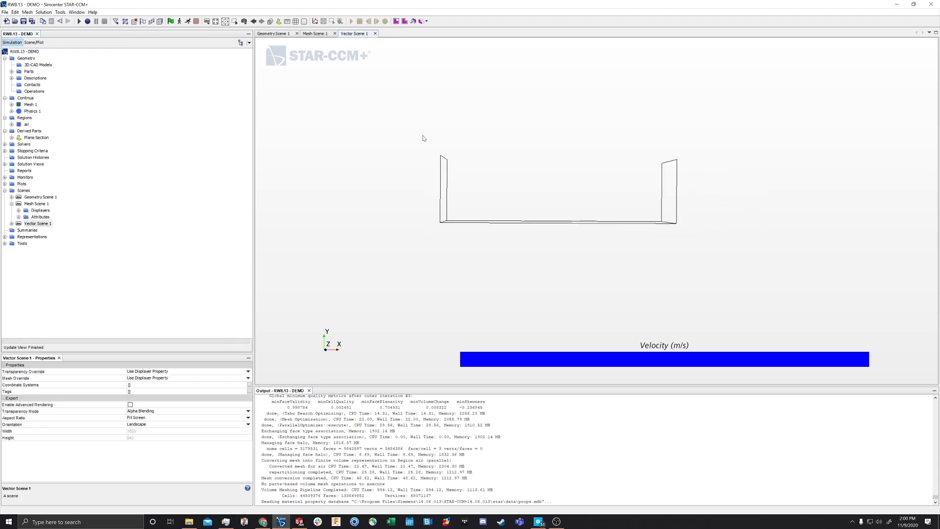
Set the display mode of the Vector 1 displayer to Line Integral Convolution
click(33, 43)
click(31, 72)
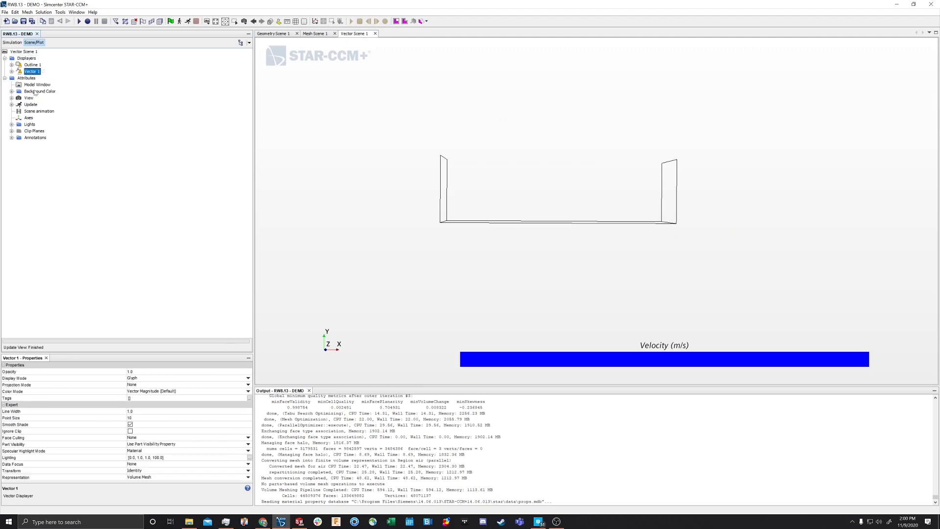
click(144, 379)
click(127, 302)
click(16, 42)
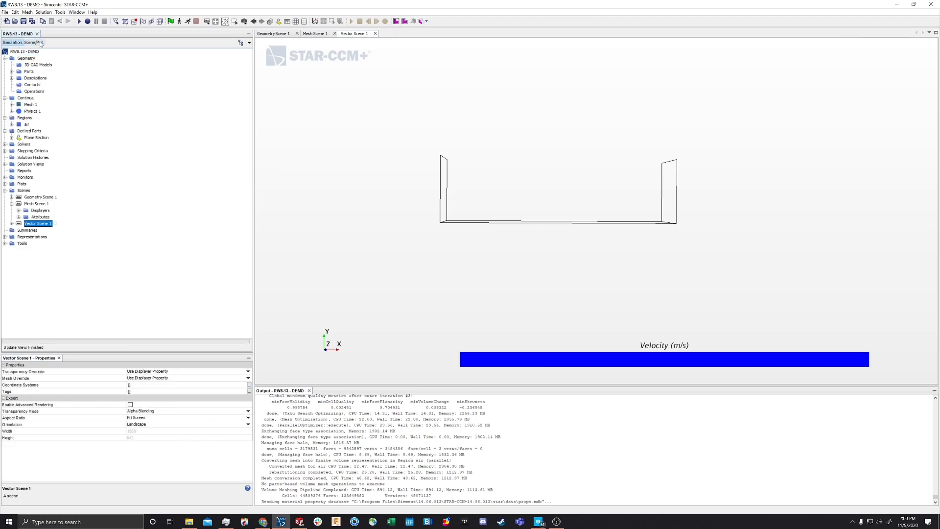
click(40, 43)
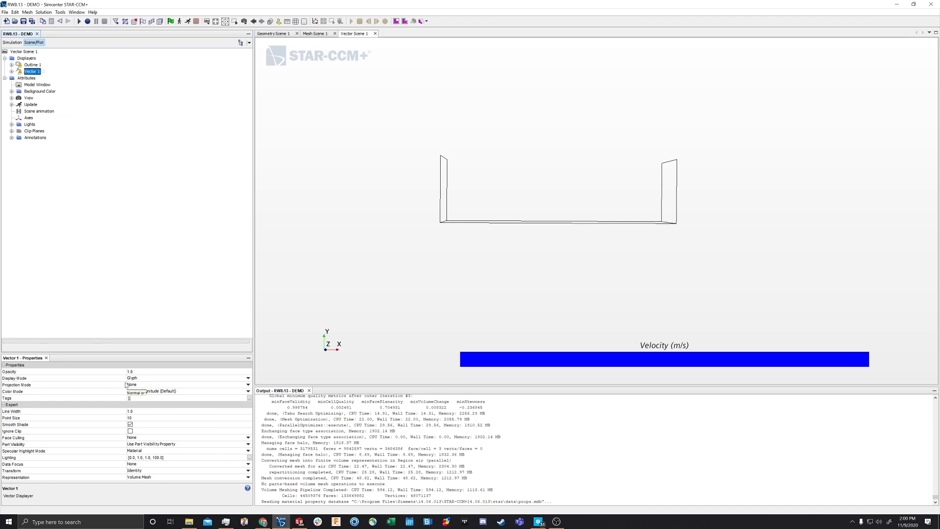
click(142, 378)
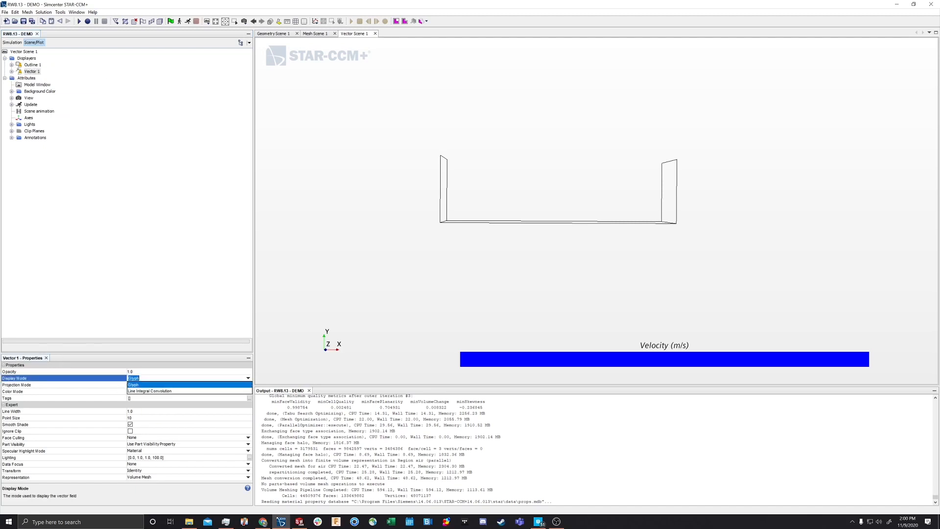
click(138, 390)
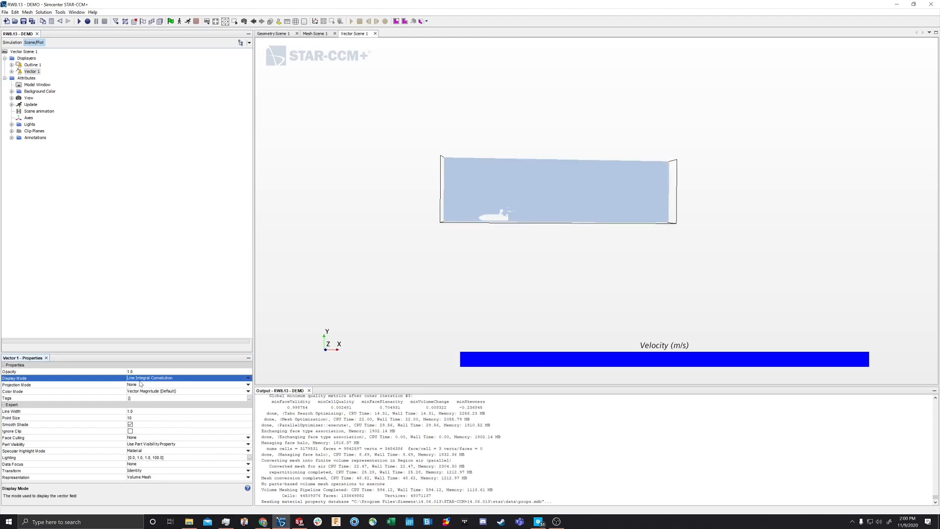
click(144, 378)
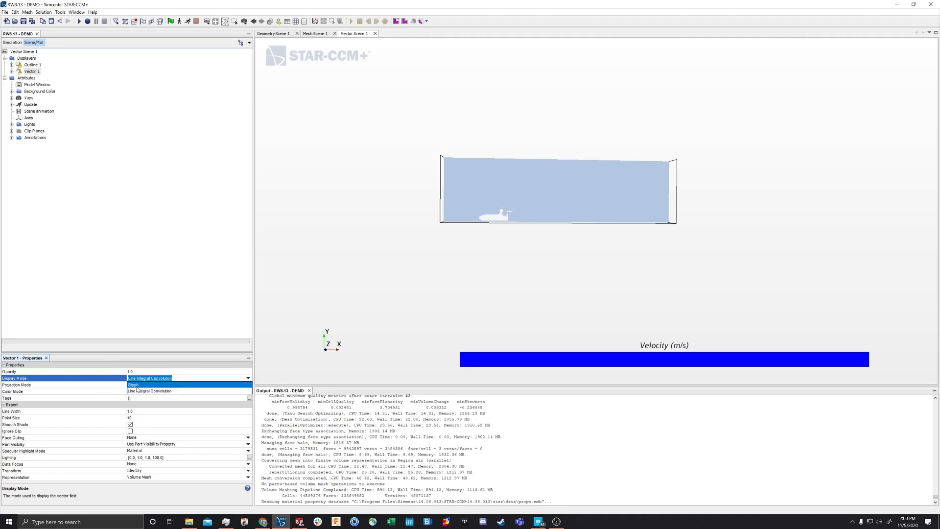
click(492, 225)
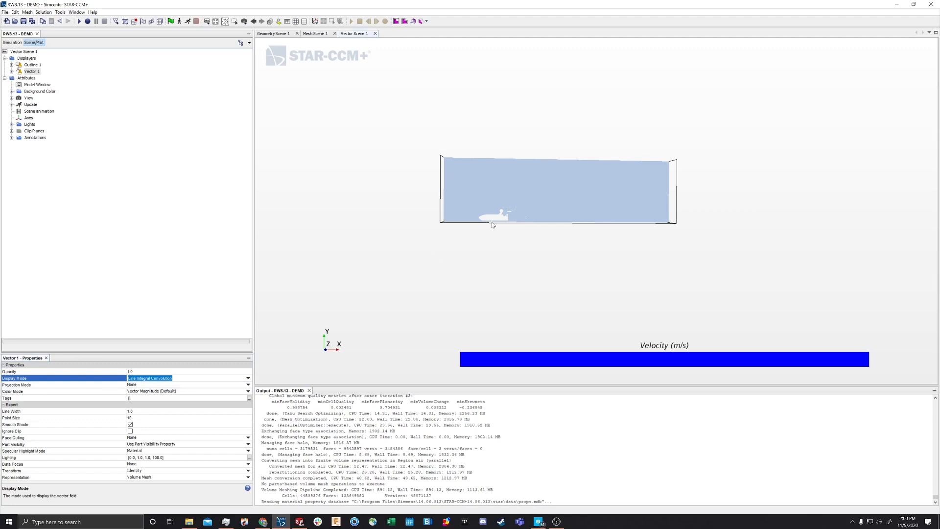
scroll(495, 224, up, 5)
drag(433, 260, 464, 285)
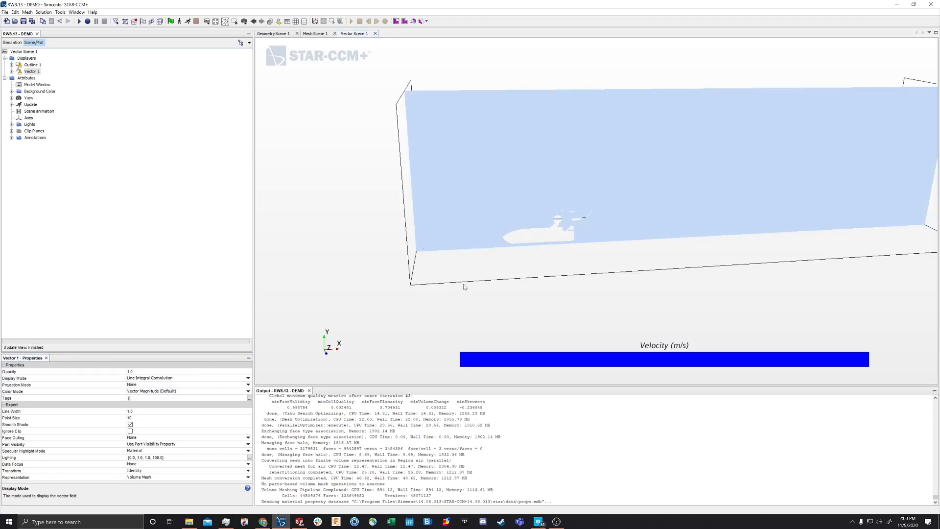
drag(558, 271, 550, 300)
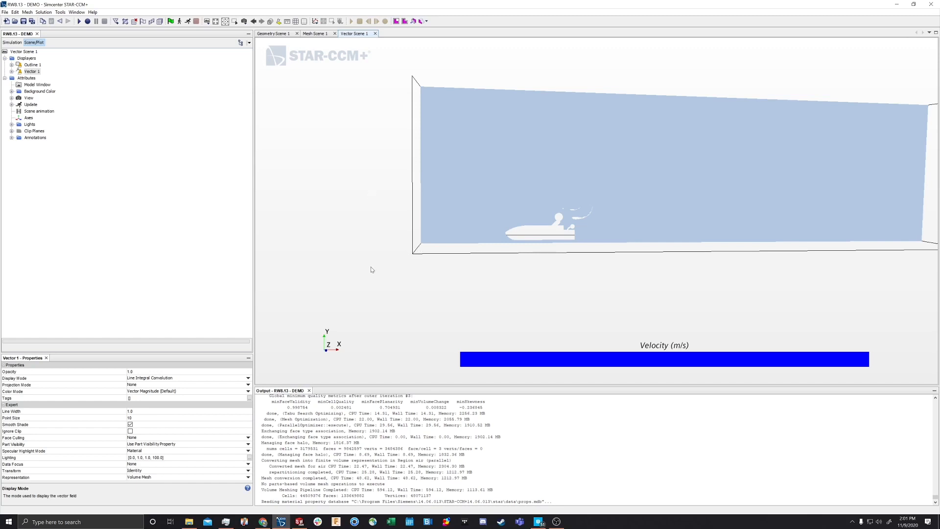
mouse_move(372, 269)
mouse_down()
mouse_move(289, 252)
mouse_move(310, 271)
mouse_up()
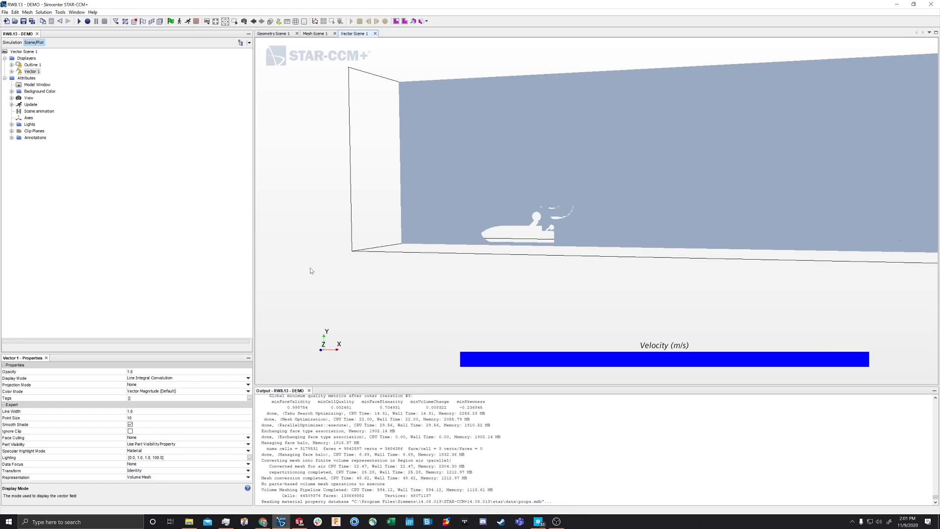
scroll(518, 295, down, 2)
scroll(521, 292, up, 6)
mouse_move(511, 301)
mouse_down()
mouse_move(541, 306)
mouse_move(579, 288)
mouse_move(538, 269)
mouse_up()
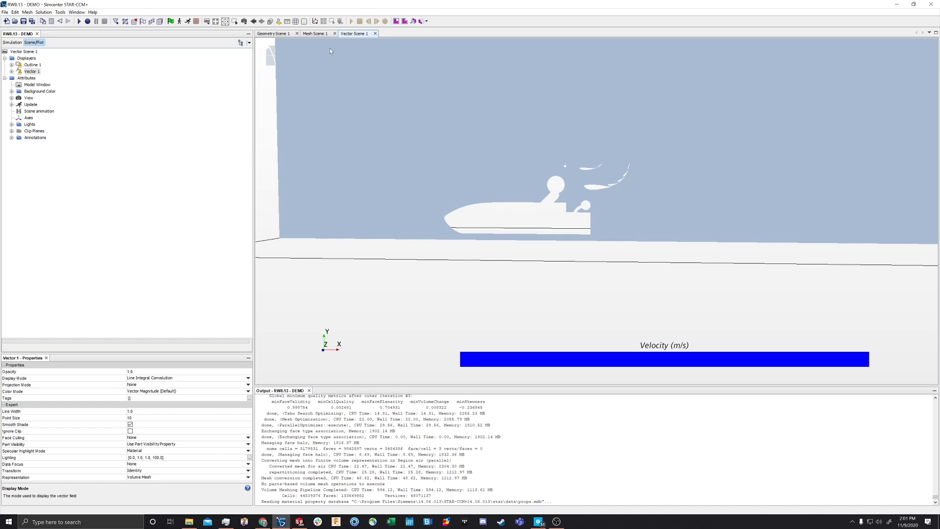
Create a new Force report in the simulation's reports
click(8, 42)
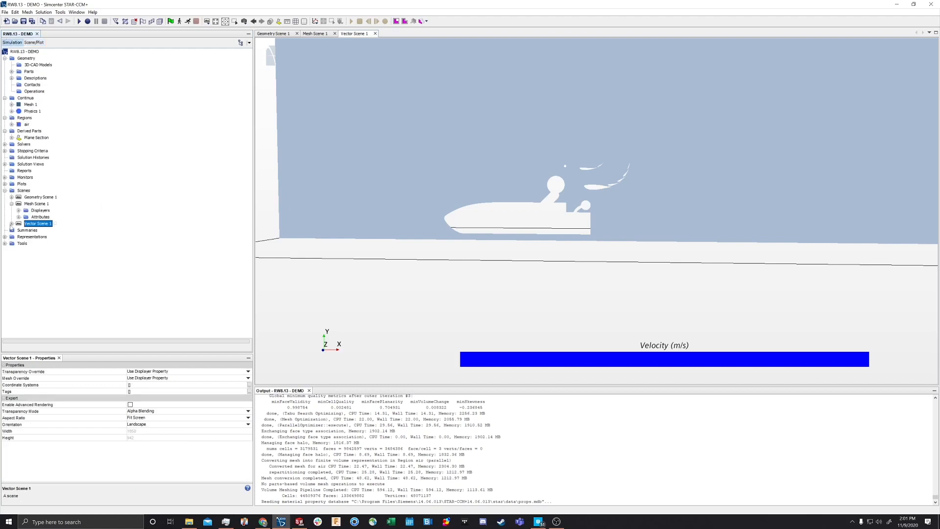
click(11, 204)
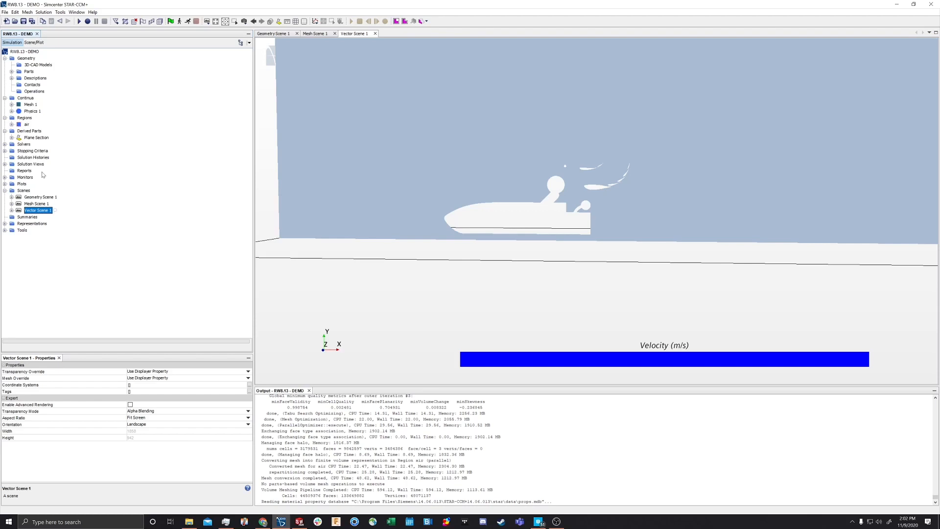
click(22, 170)
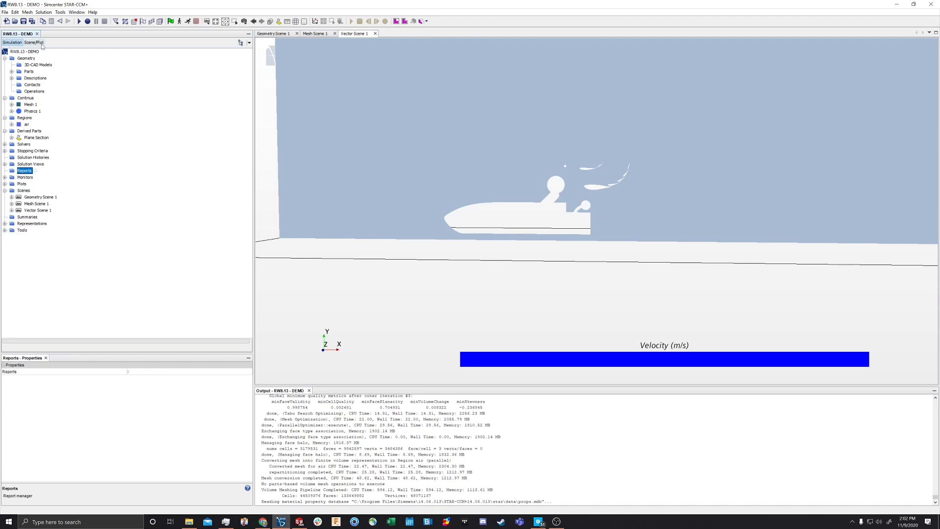
right_click(24, 173)
mouse_move(40, 177)
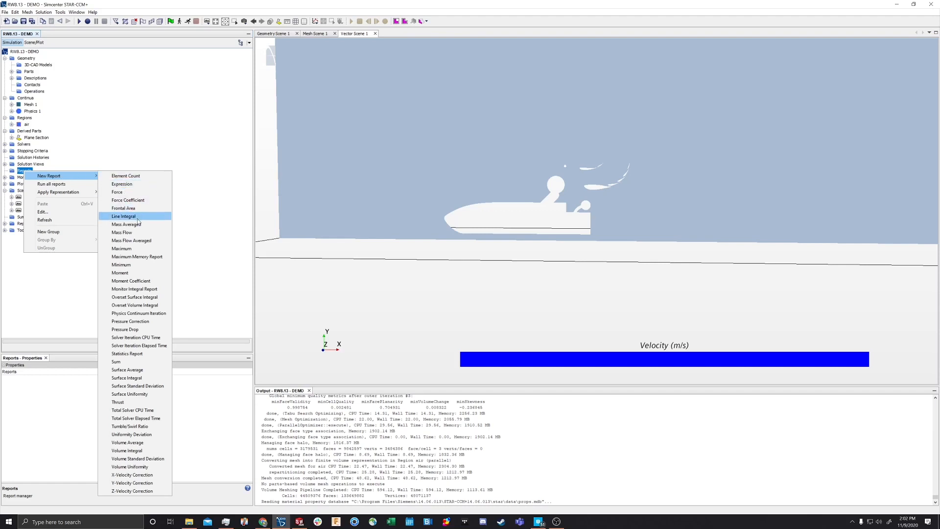
click(129, 194)
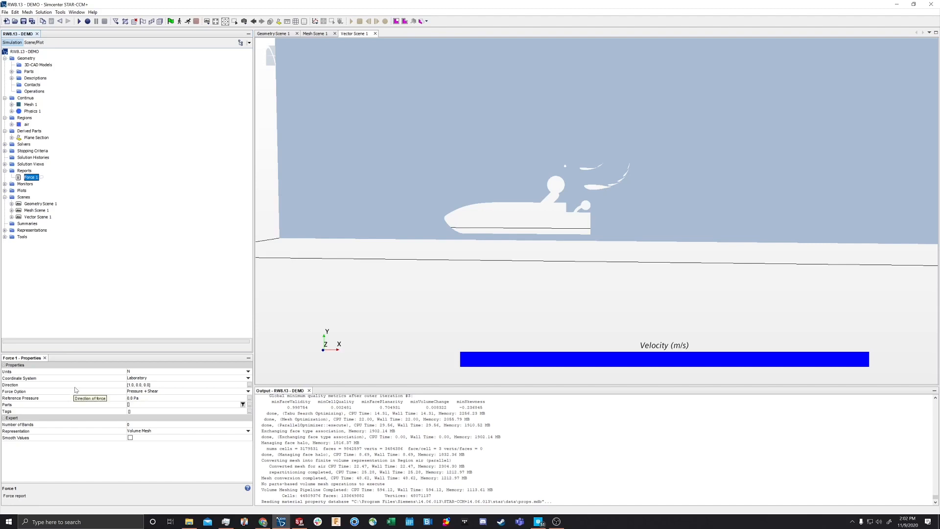
Set the direction of the new force report to [0.0, -1.0, 0.0]
double_click(131, 384)
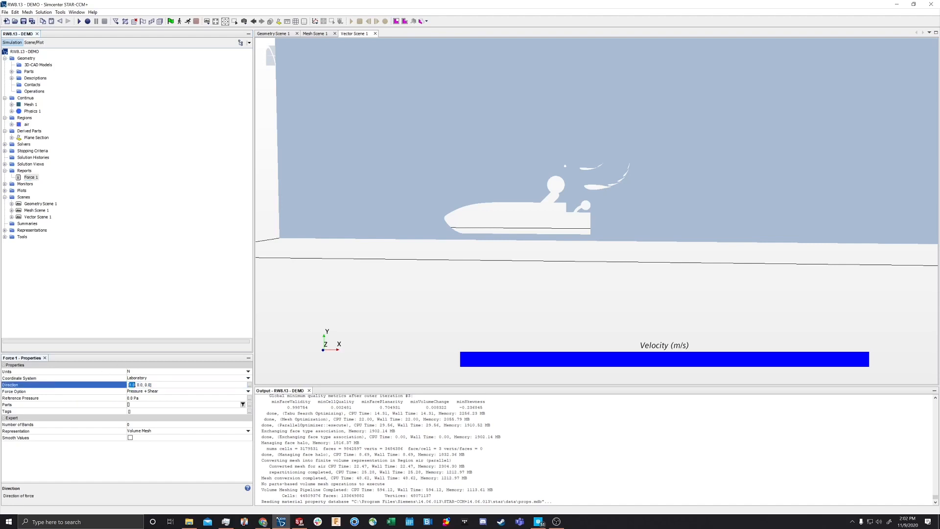
text(0)
double_click(137, 384)
text(-1.0)
key(Return)
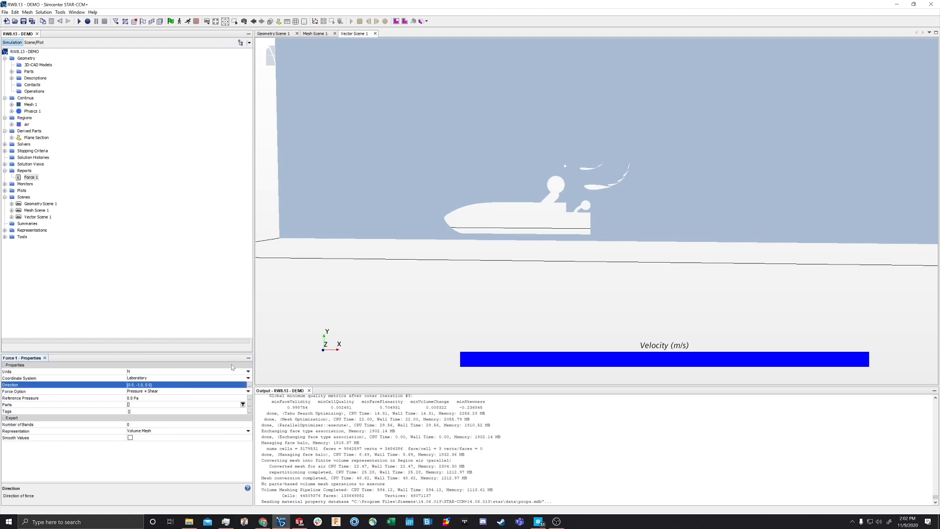
Assign the RearWing part of full car bluff bod RW8.13 as the input part of the force report
click(137, 407)
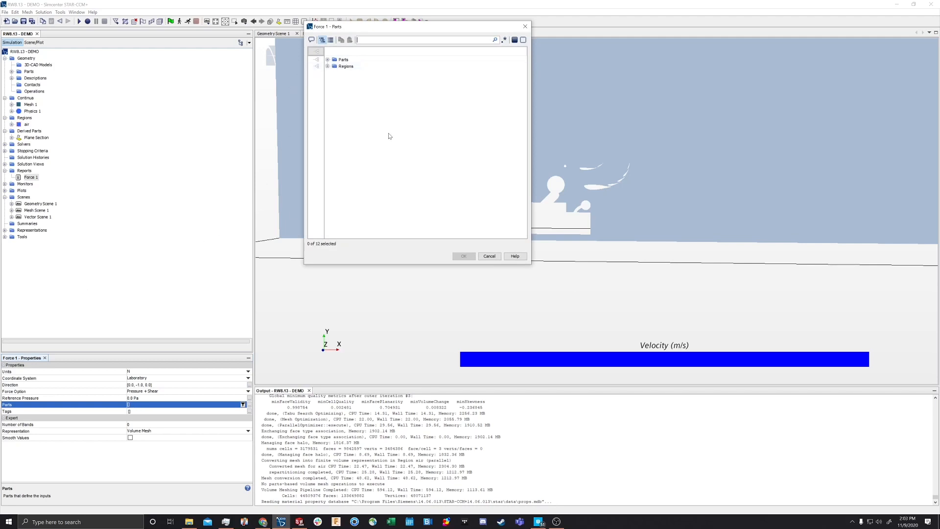
click(327, 60)
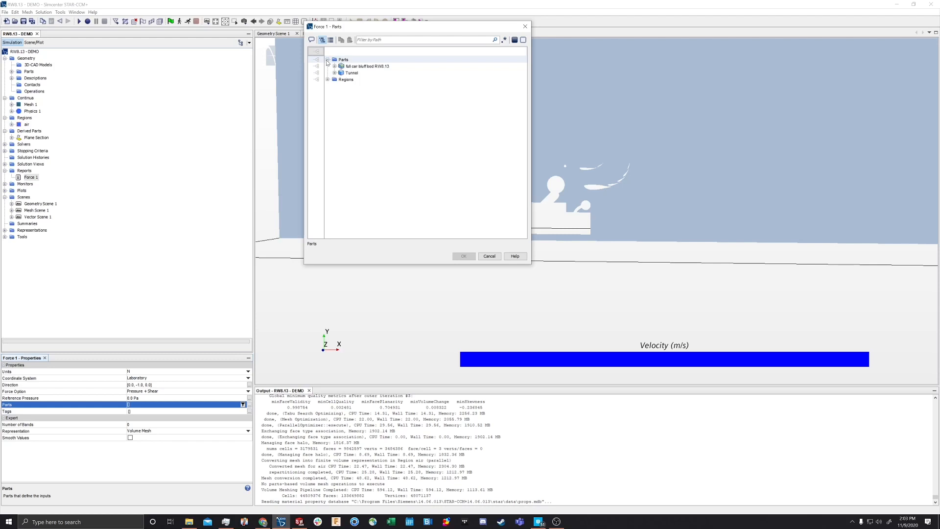
click(327, 80)
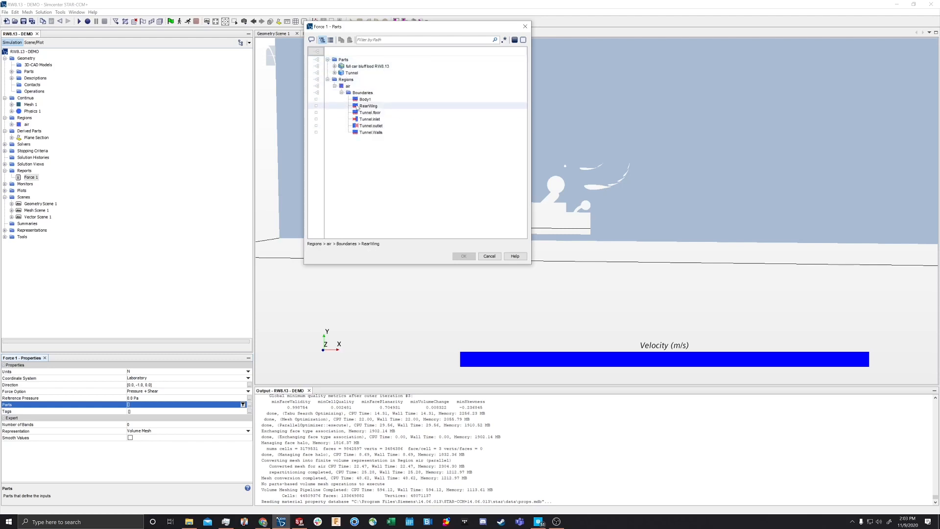
click(334, 66)
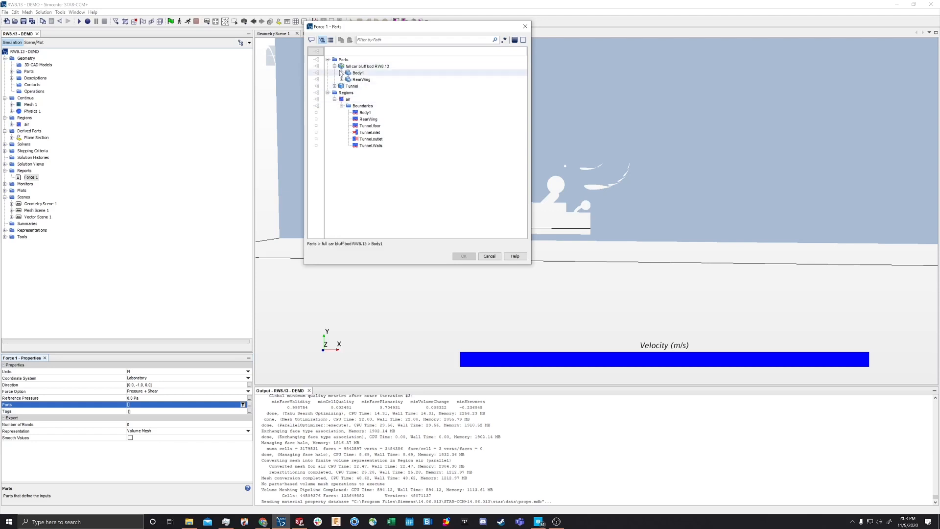
click(318, 80)
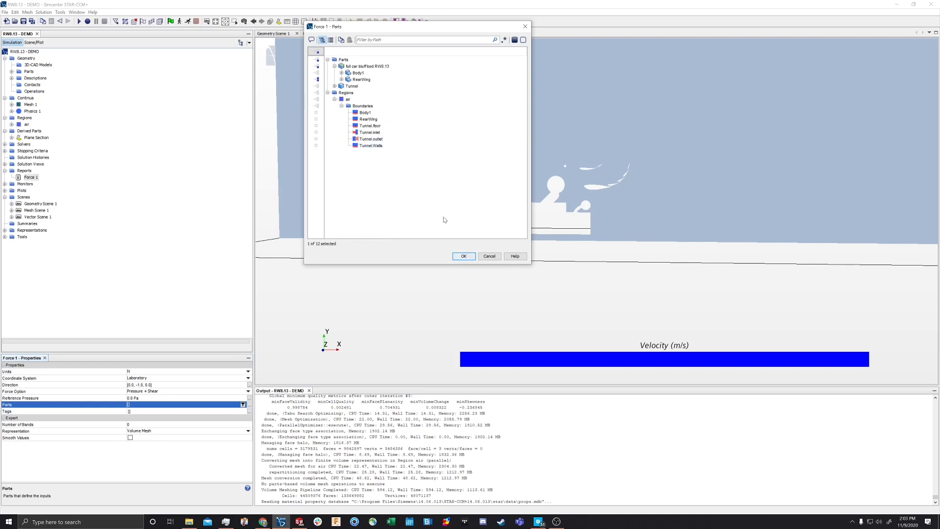
click(464, 256)
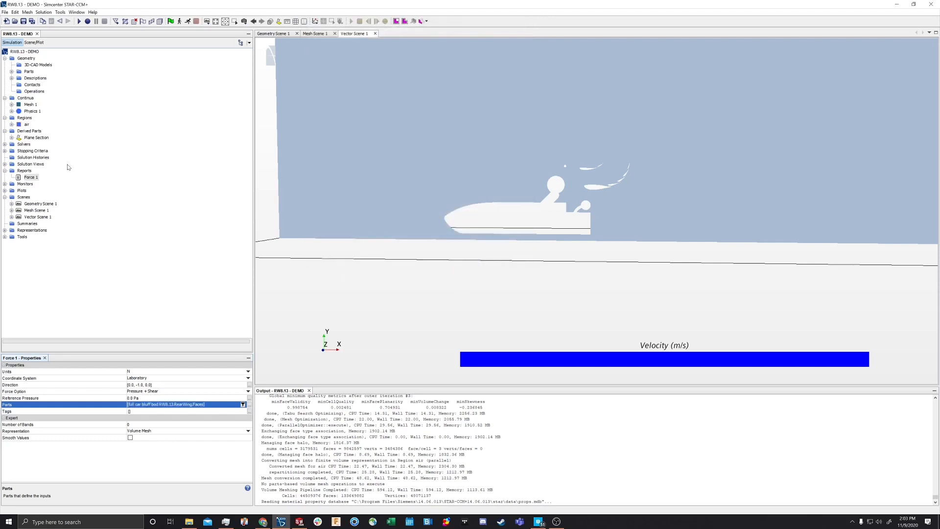
Rename the rear wing force report as downforce
right_click(35, 178)
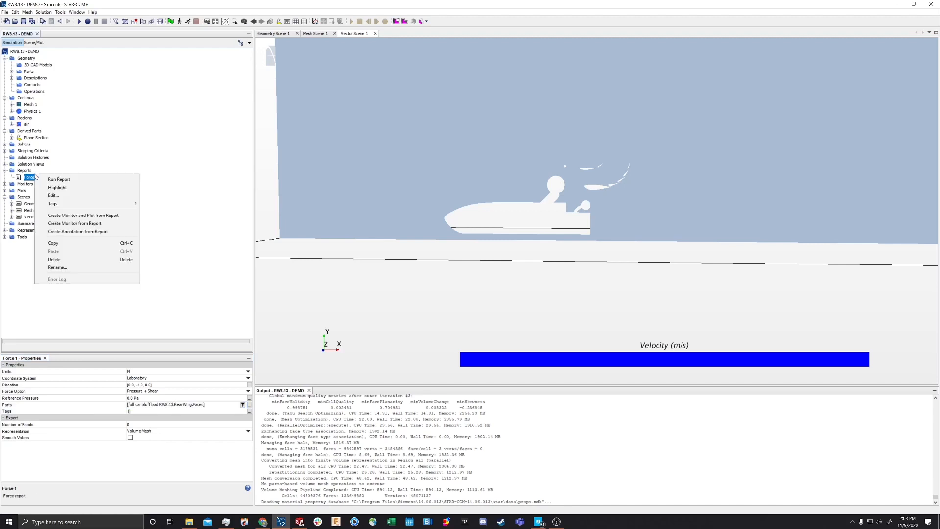
click(66, 268)
text(downf)
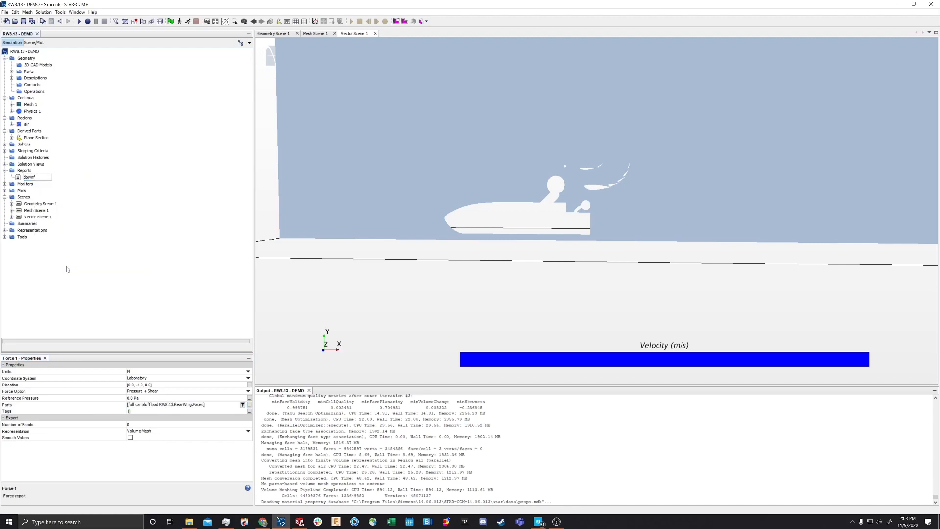
text(orce)
key(Return)
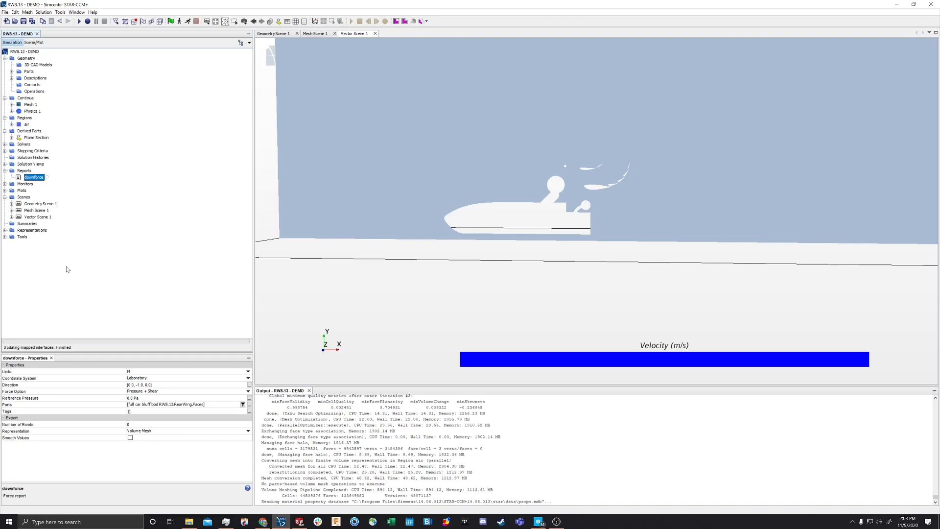
Create a second Force report with its direction set to [1.0, 0.0, 0.0]
click(19, 173)
right_click(19, 173)
mouse_move(19, 175)
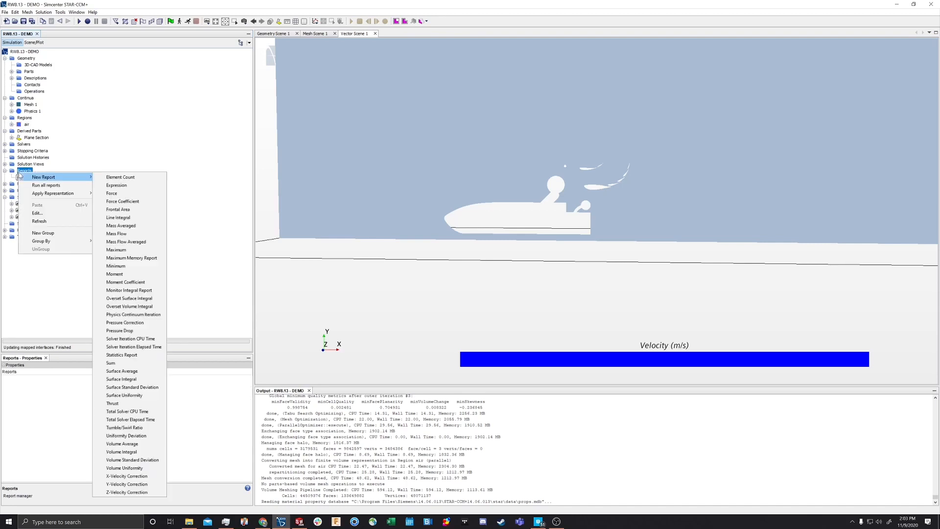
click(116, 193)
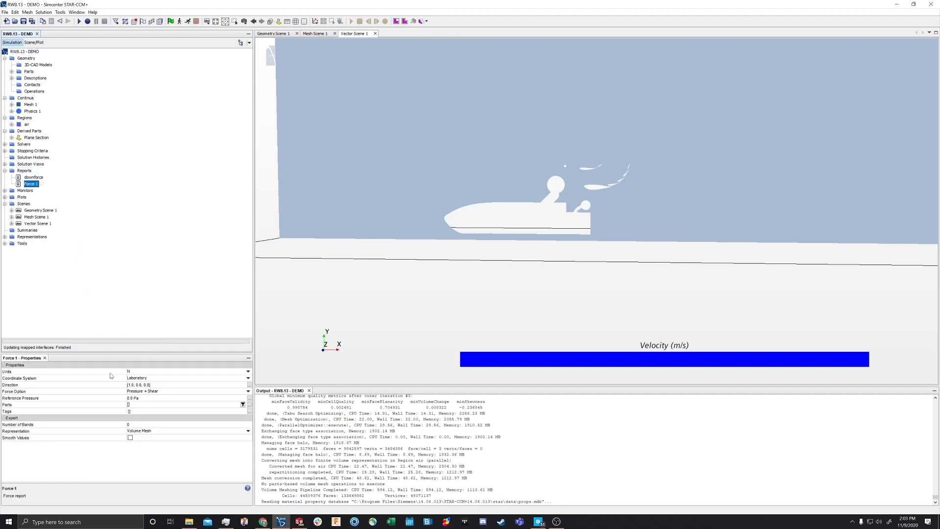
double_click(132, 385)
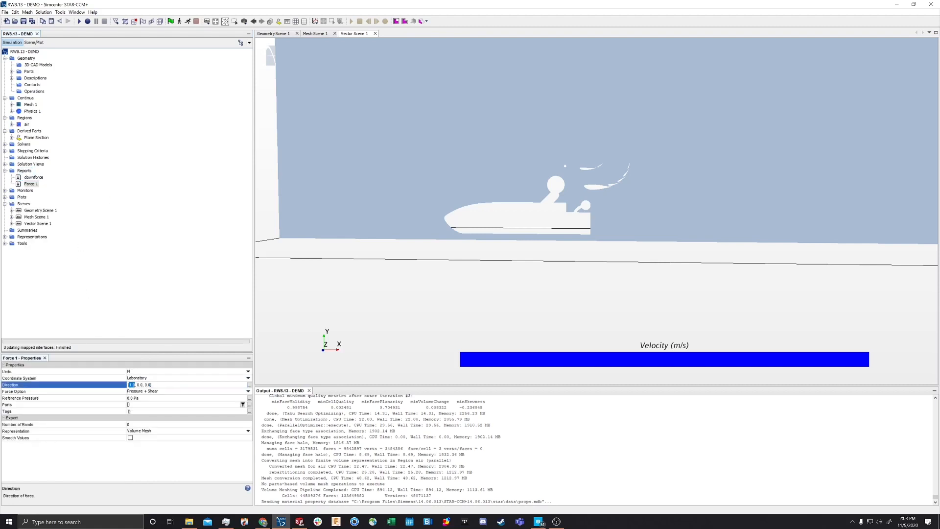
text(0)
key(BackSpace)
text(1)
key(Return)
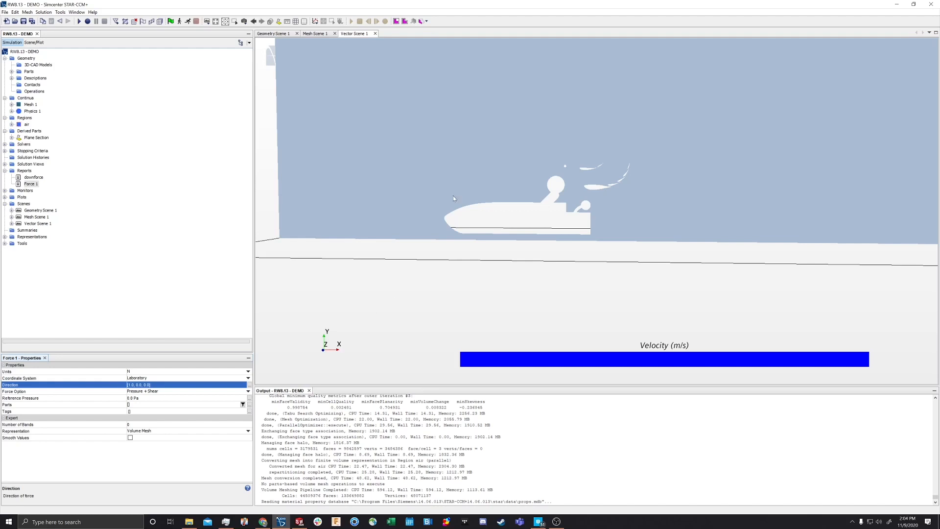
Assign the RearWing part as the input part of the second force report
click(134, 407)
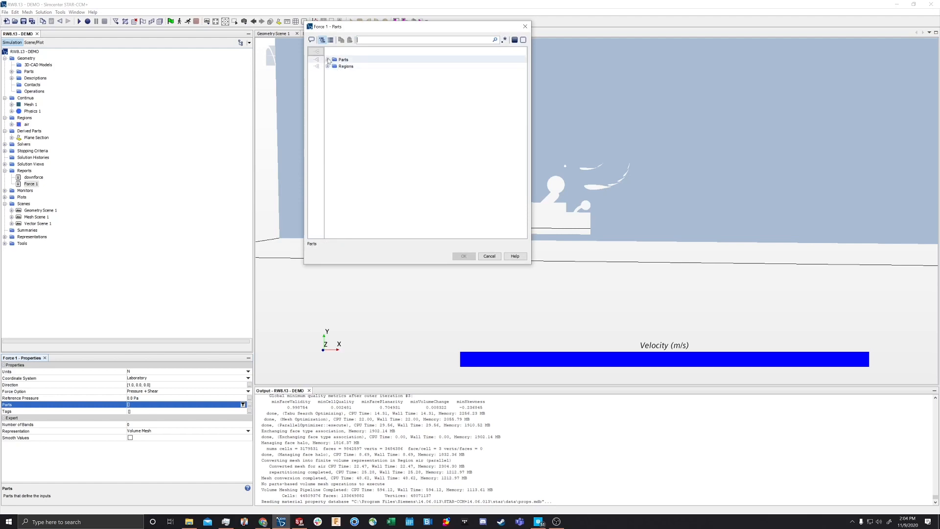
click(328, 60)
click(334, 67)
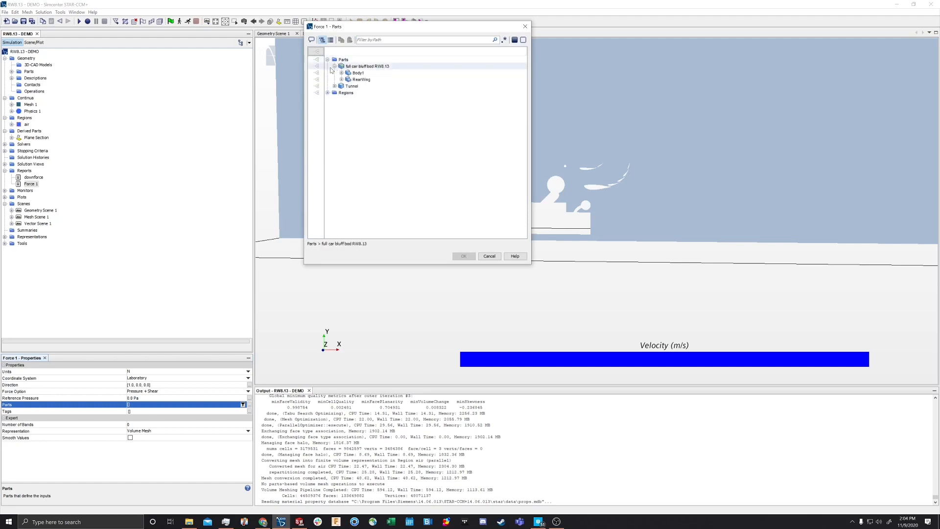
click(346, 80)
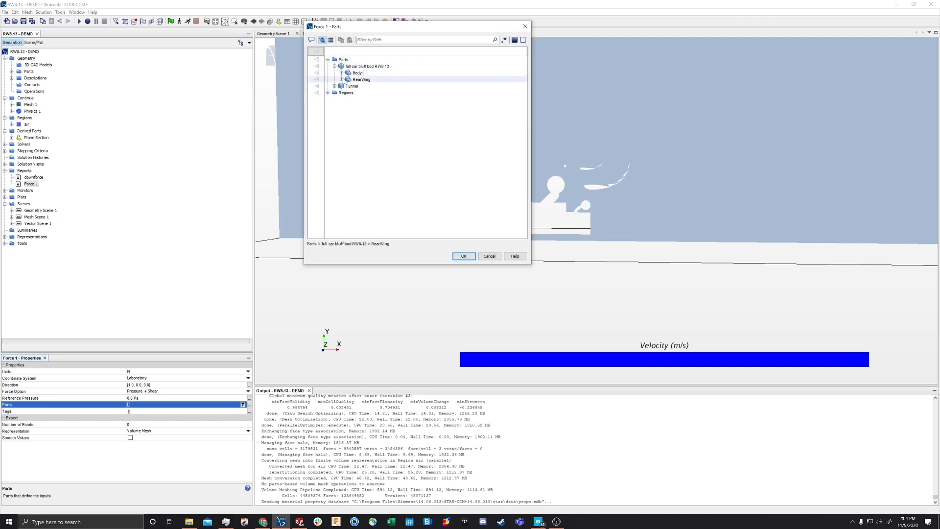
click(342, 80)
click(341, 80)
click(317, 80)
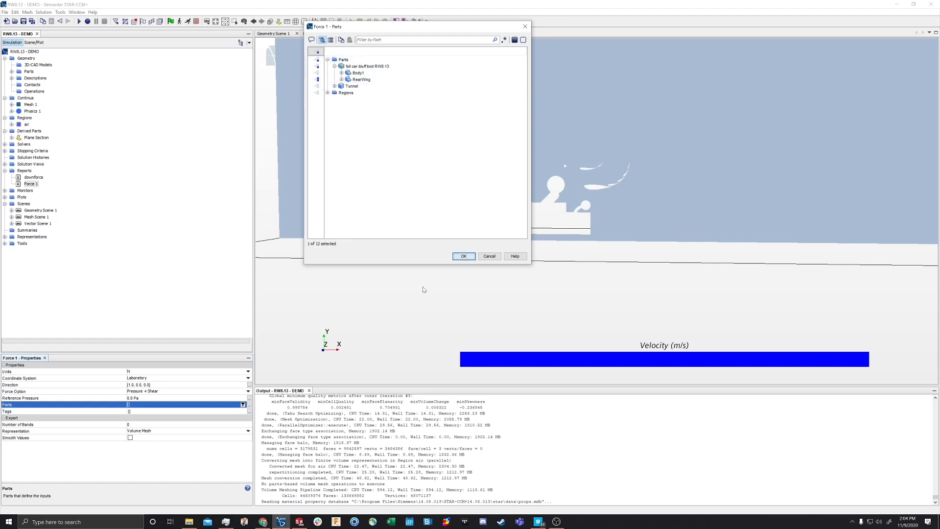
click(464, 258)
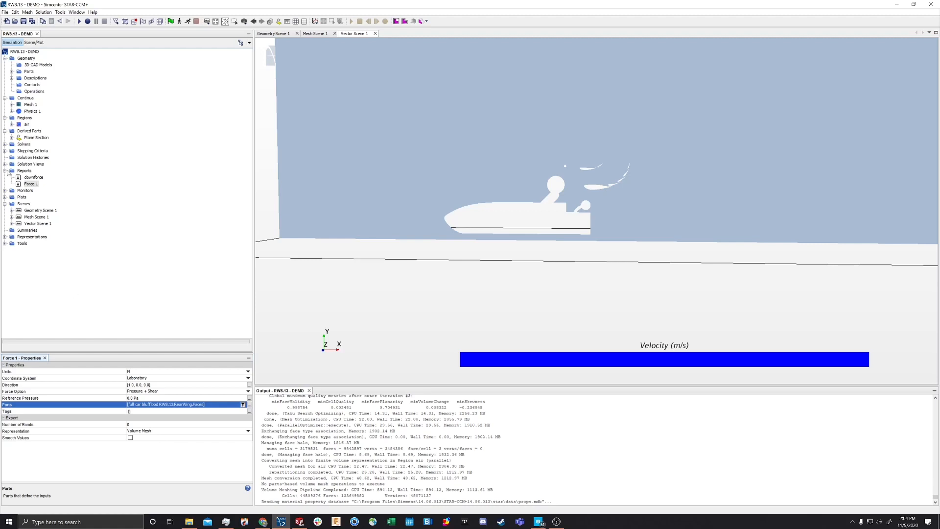
Rename the second force report as drag
right_click(30, 185)
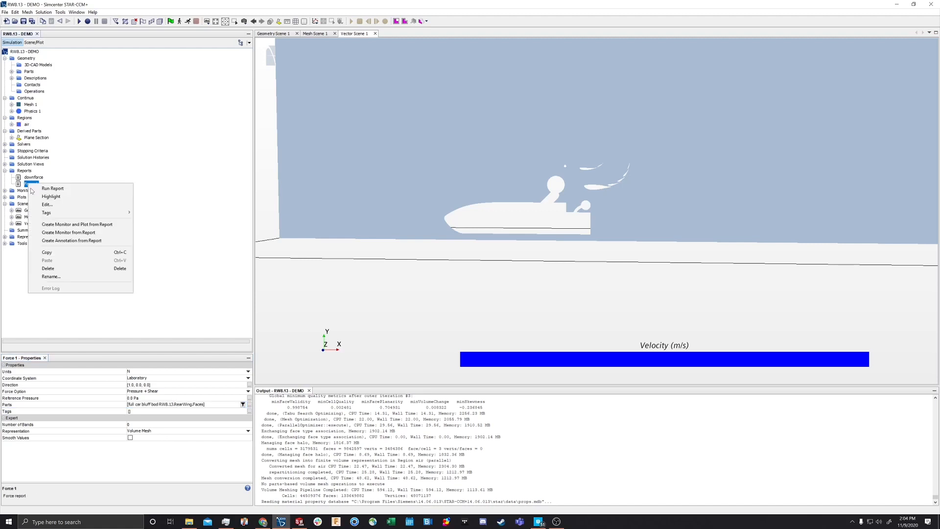
click(46, 277)
text(drag)
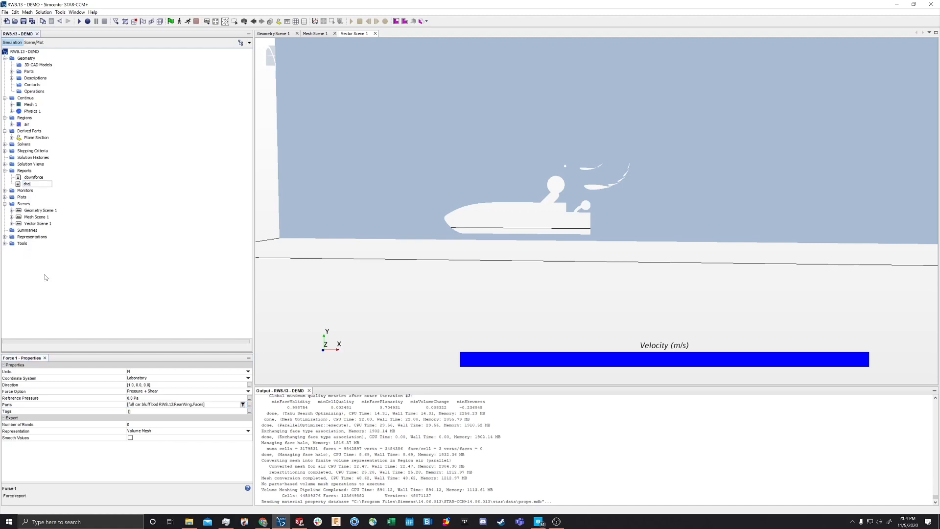
key(Return)
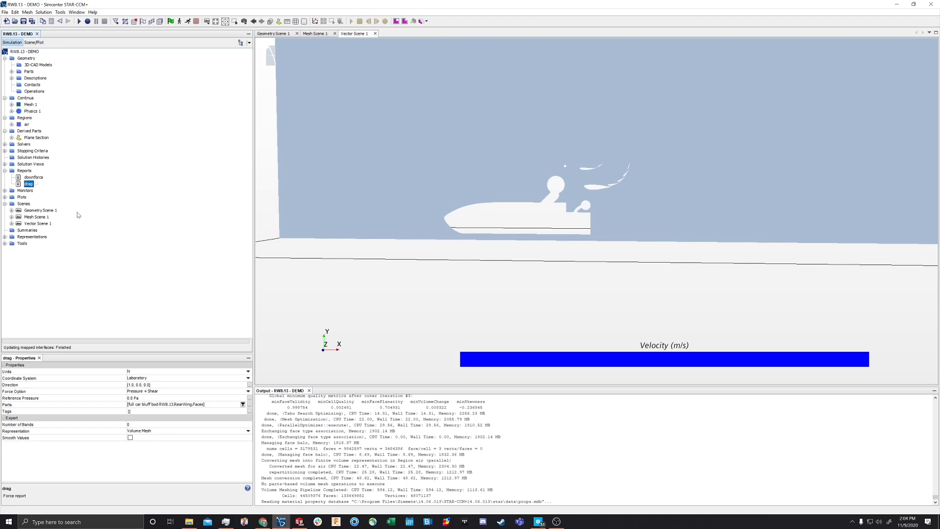
click(34, 179)
click(30, 183)
click(29, 178)
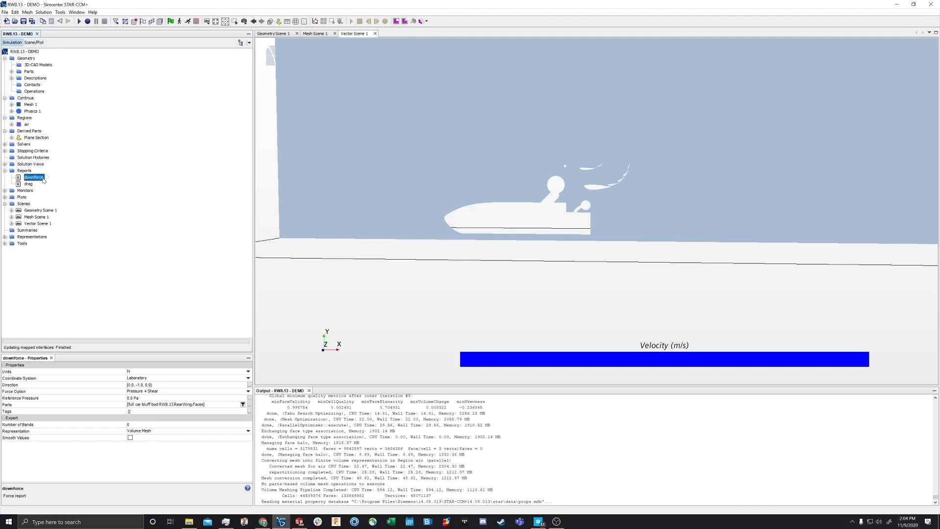
Create a Total Solver Elapsed Time report
click(25, 171)
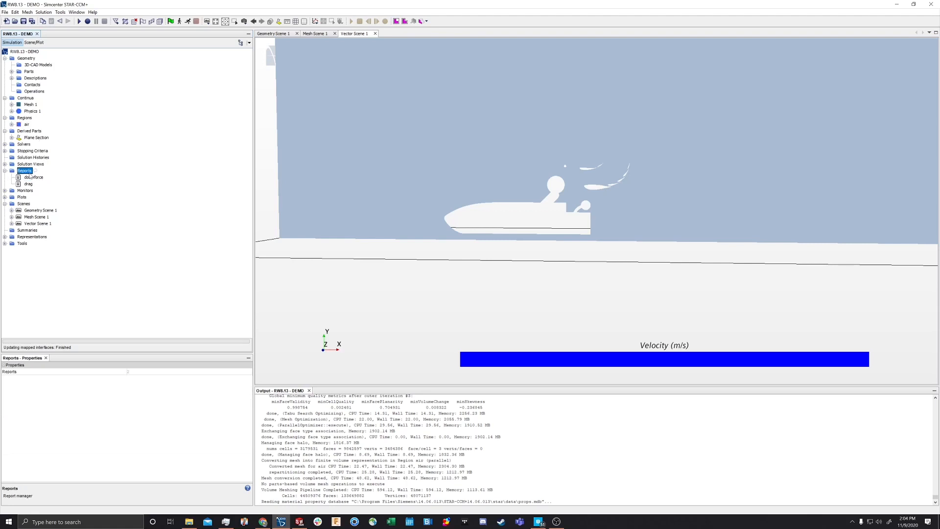
right_click(24, 172)
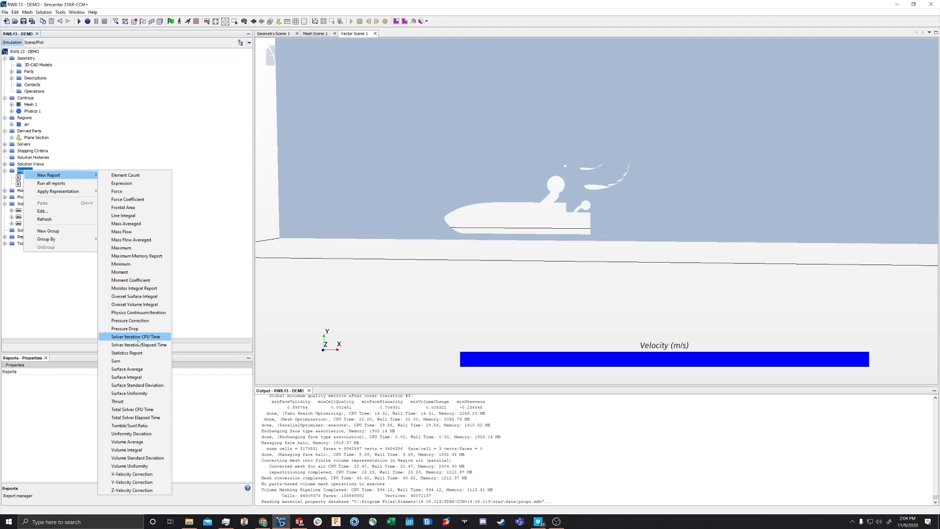
click(123, 419)
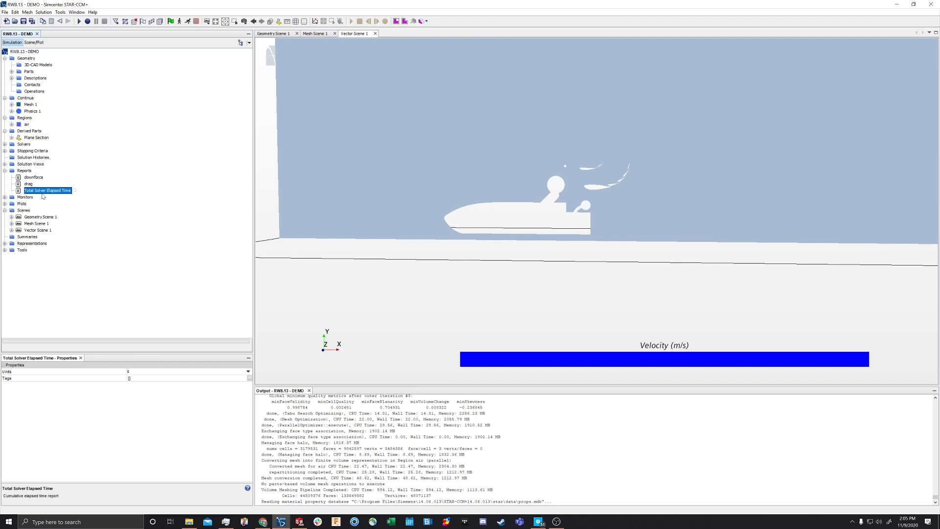
Create a monitor and plot from the downforce report and check the new monitor's properties
click(38, 178)
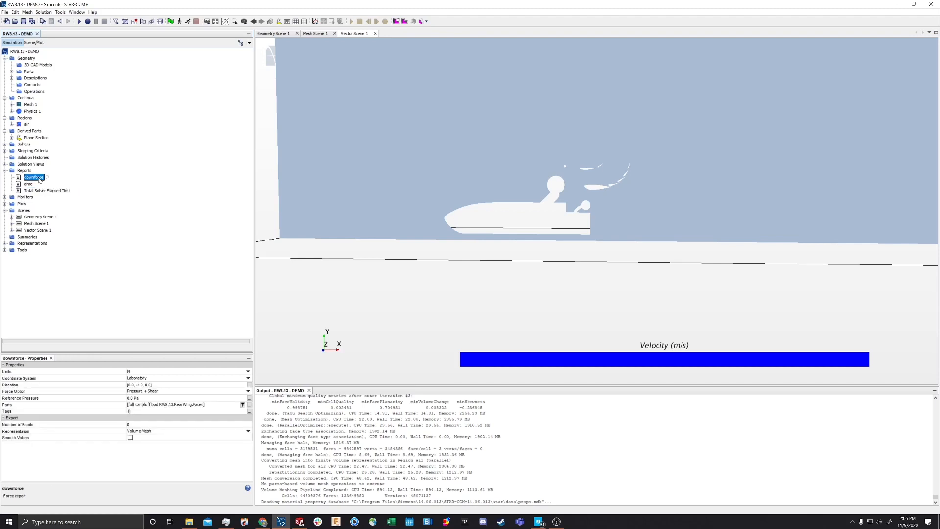
right_click(39, 180)
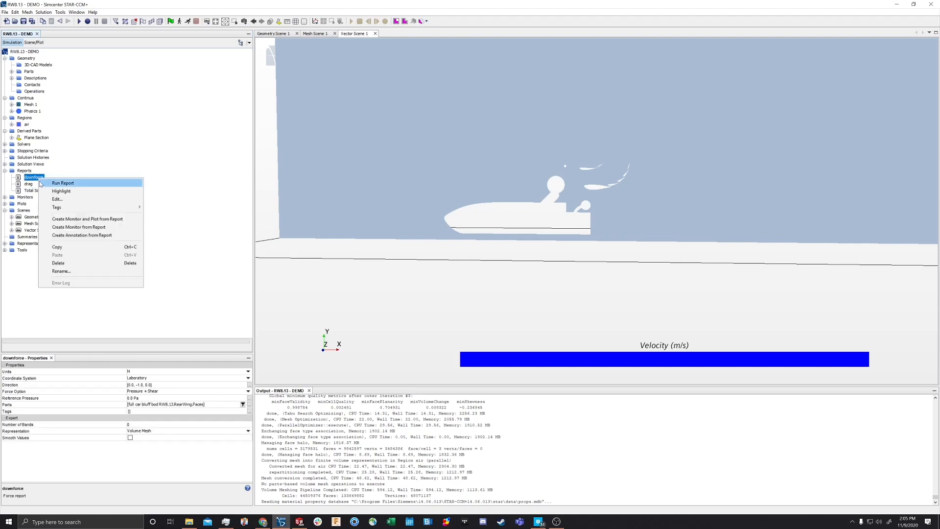
click(174, 160)
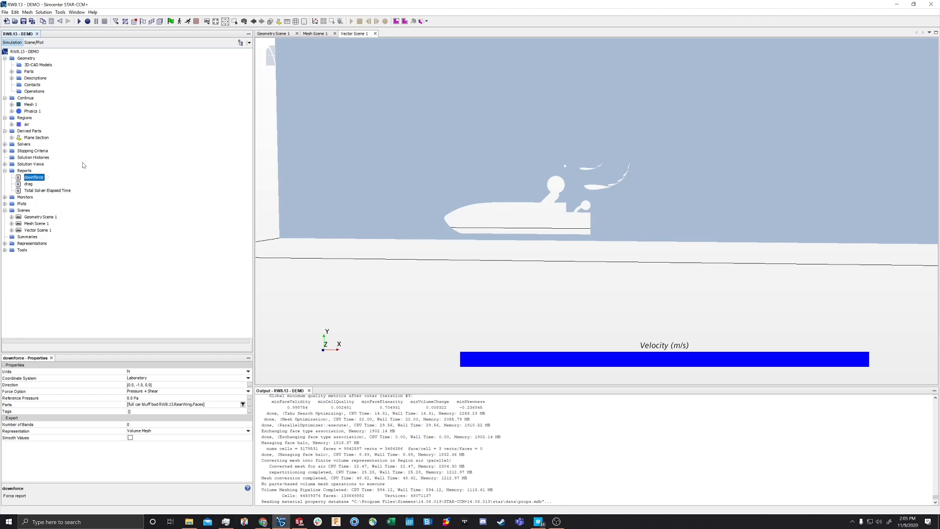
right_click(41, 177)
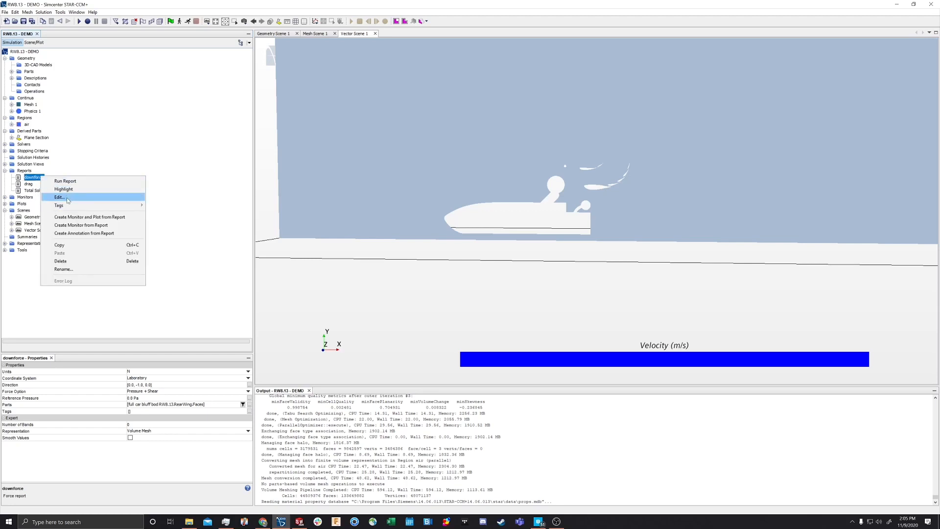
click(118, 217)
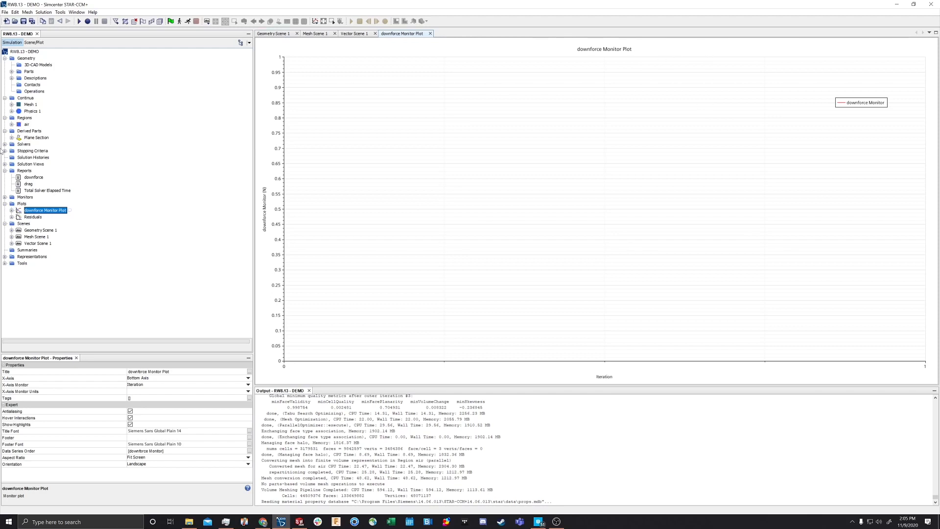
click(4, 197)
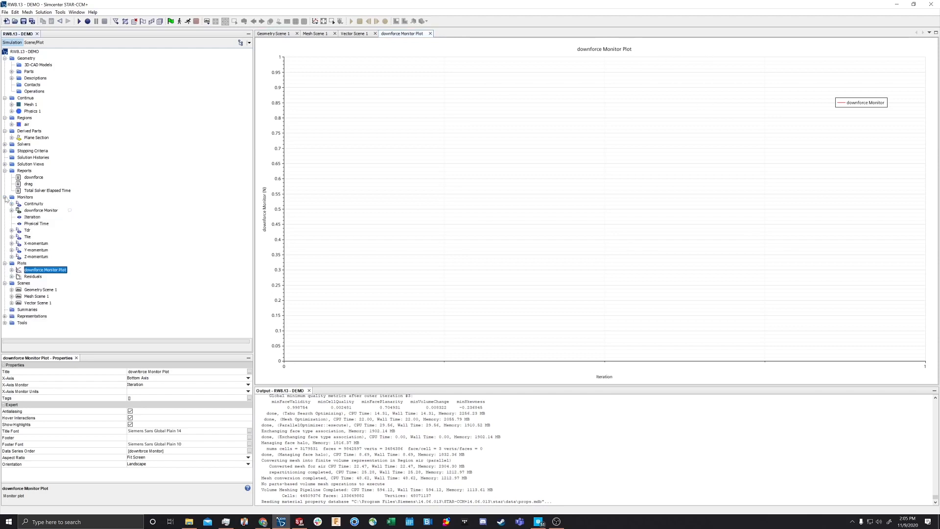
click(39, 210)
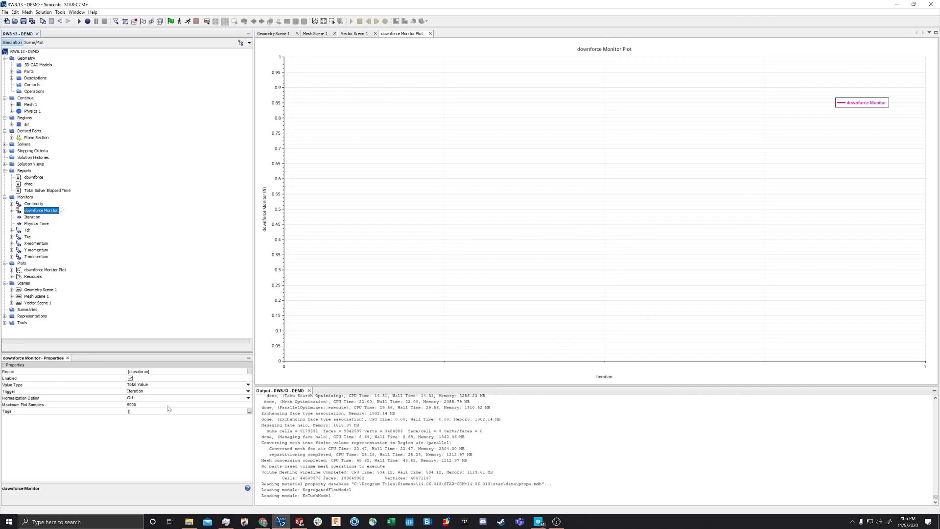
click(11, 210)
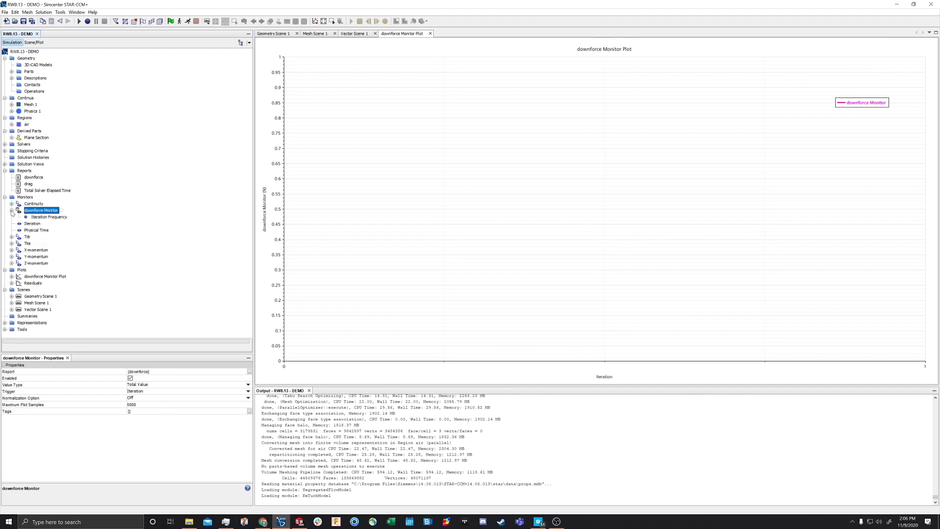
click(11, 210)
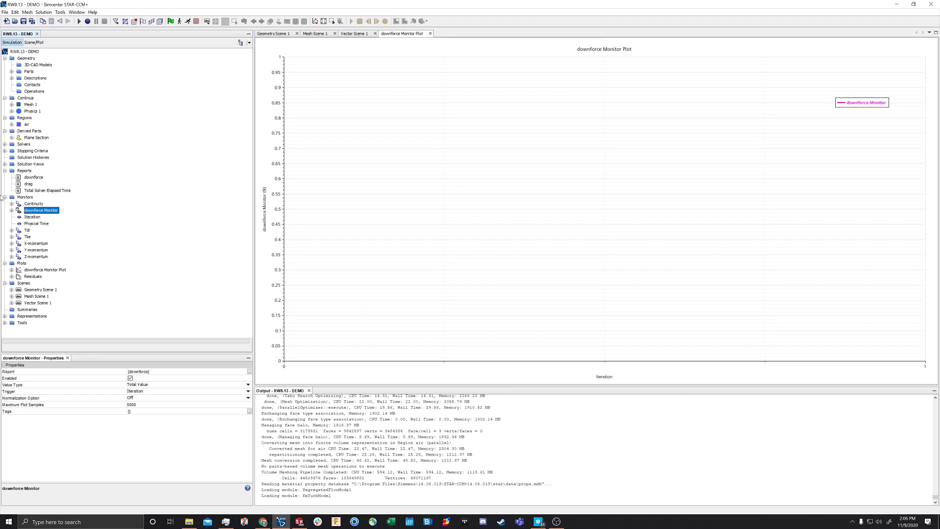
Create a monitor and plot from the drag report, and collapse the Monitors and Plots nodes
click(28, 184)
right_click(30, 185)
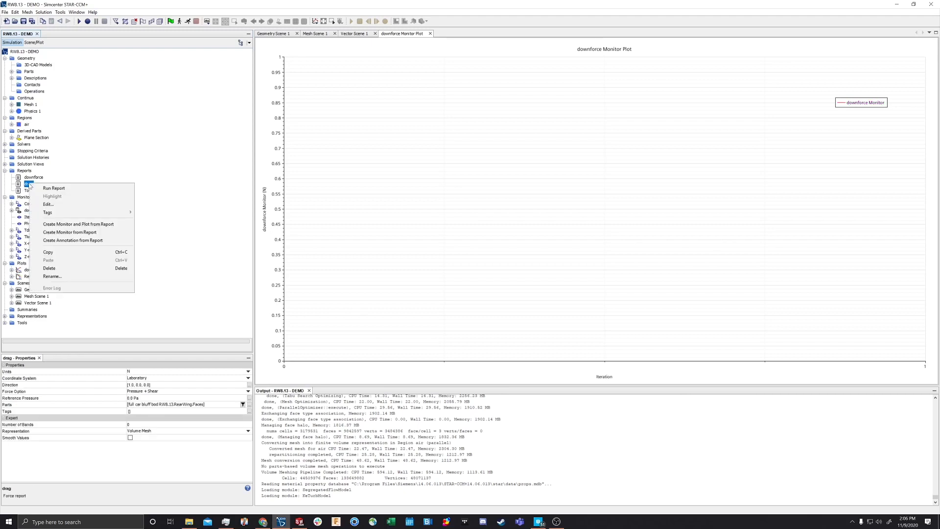
click(96, 225)
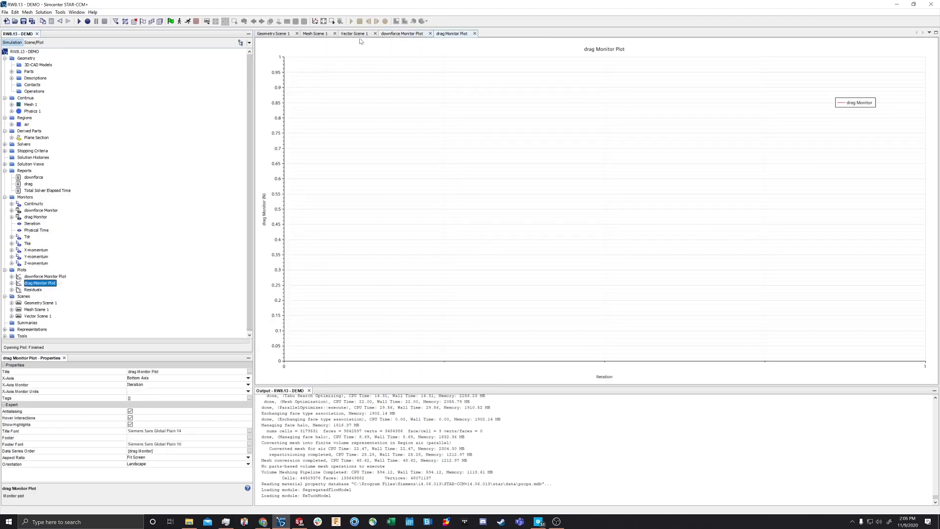
click(35, 217)
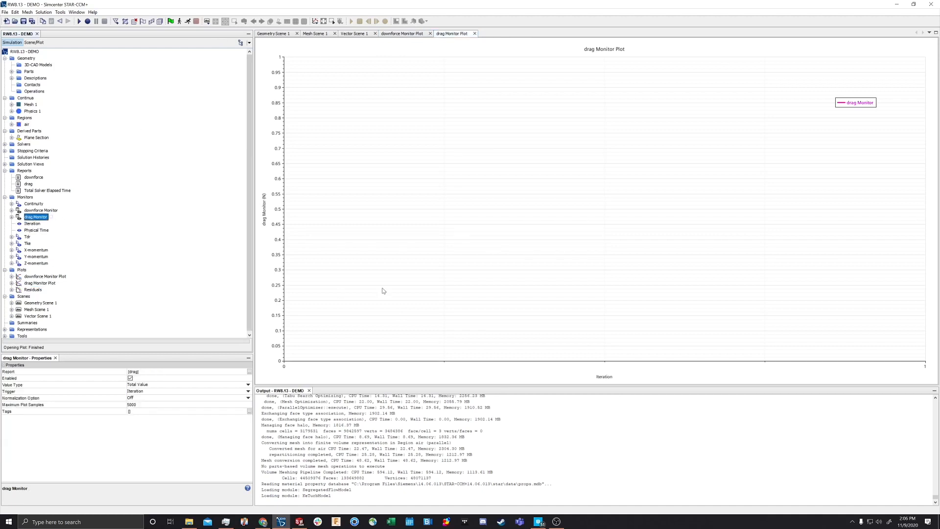
click(4, 197)
click(4, 204)
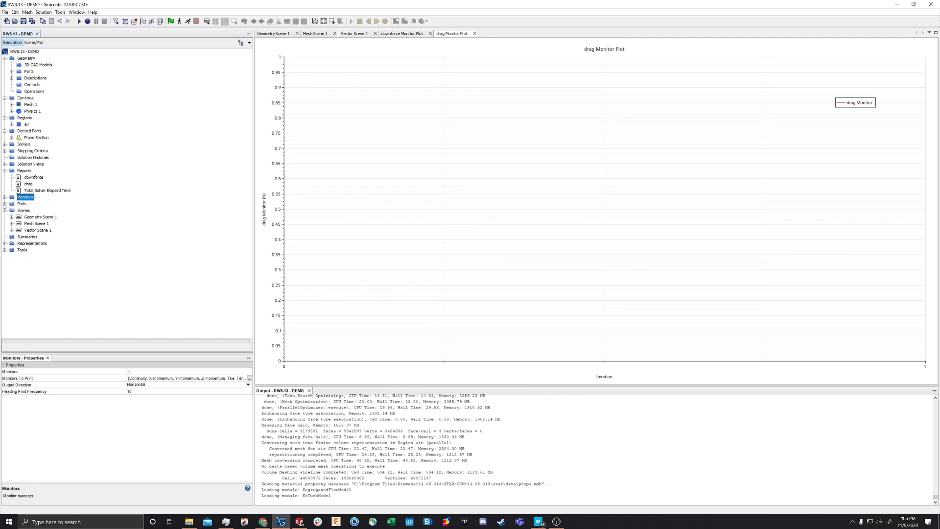
Create only a monitor, without a plot, from the Total Solver Elapsed Time report
right_click(58, 190)
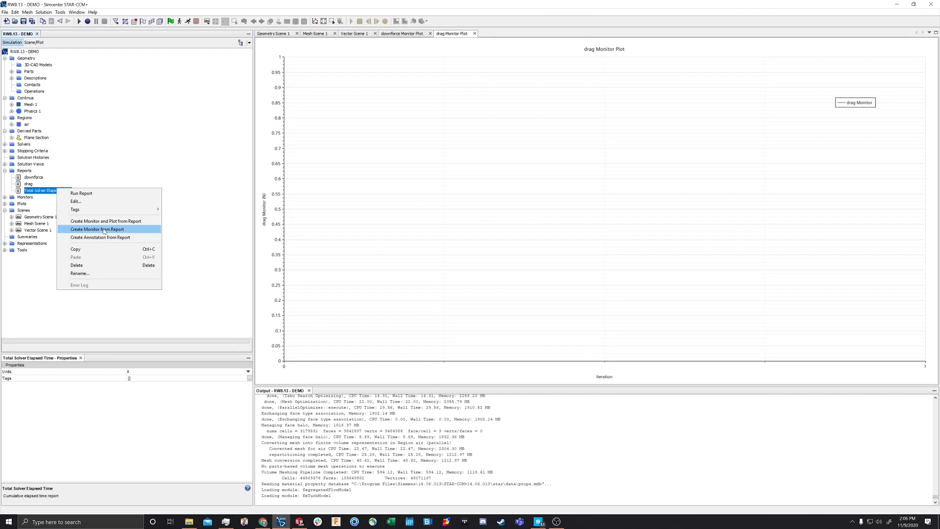
click(104, 229)
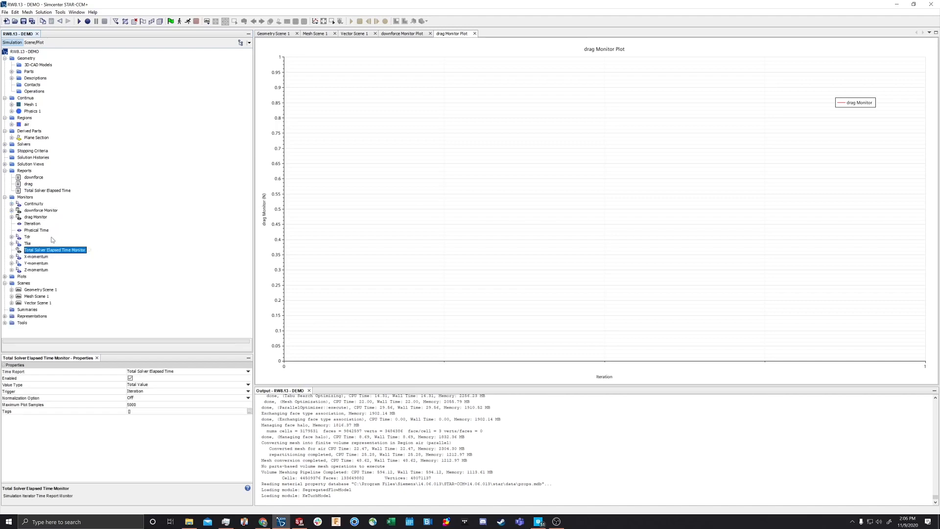
click(5, 197)
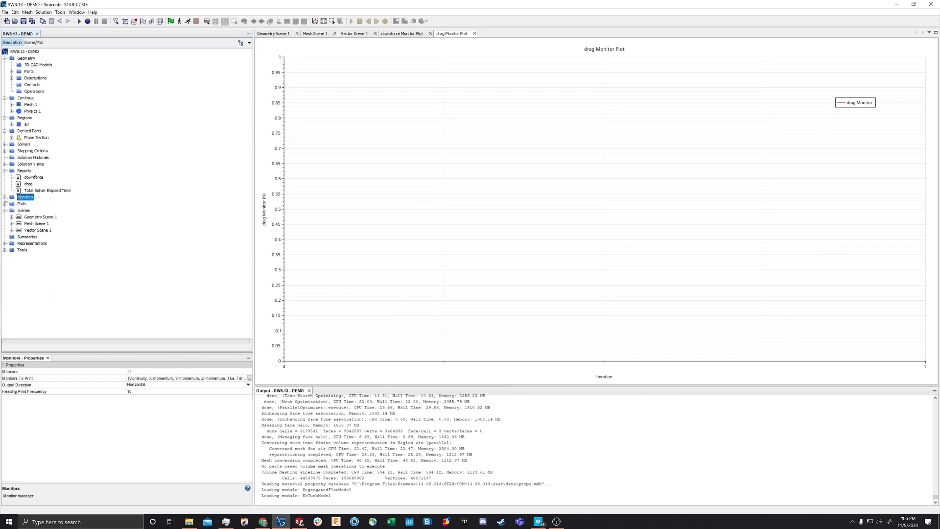
Collapse the Reports, Regions, Continua and Scenes nodes of the simulation tree and initialize the solution
click(5, 170)
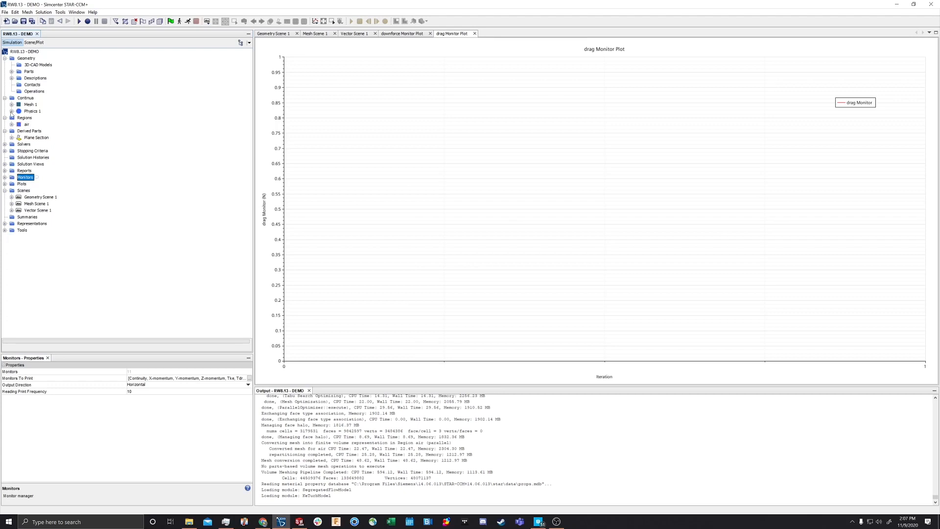
click(4, 117)
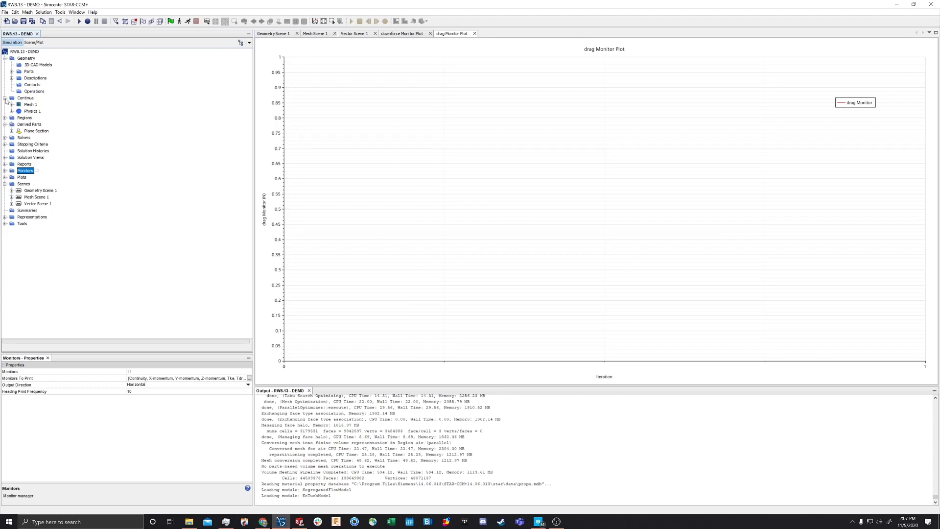
click(5, 98)
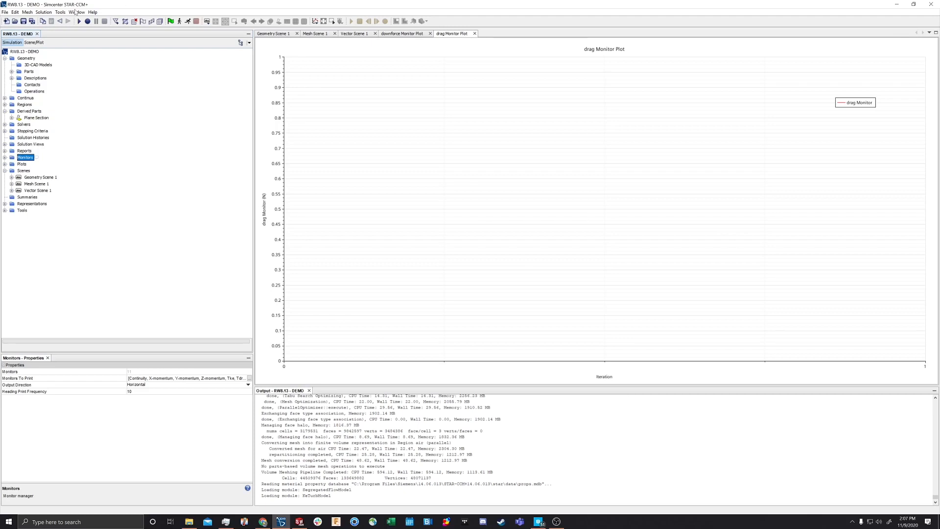
click(5, 170)
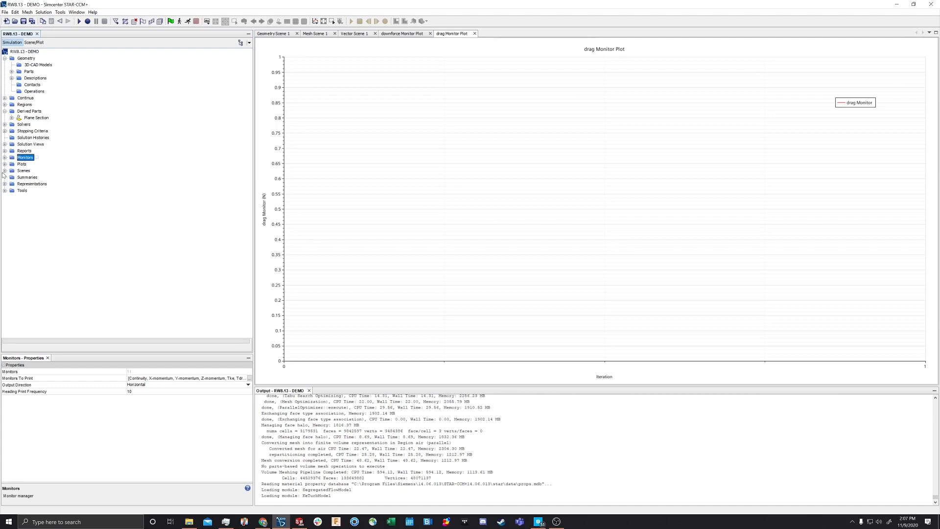
click(170, 22)
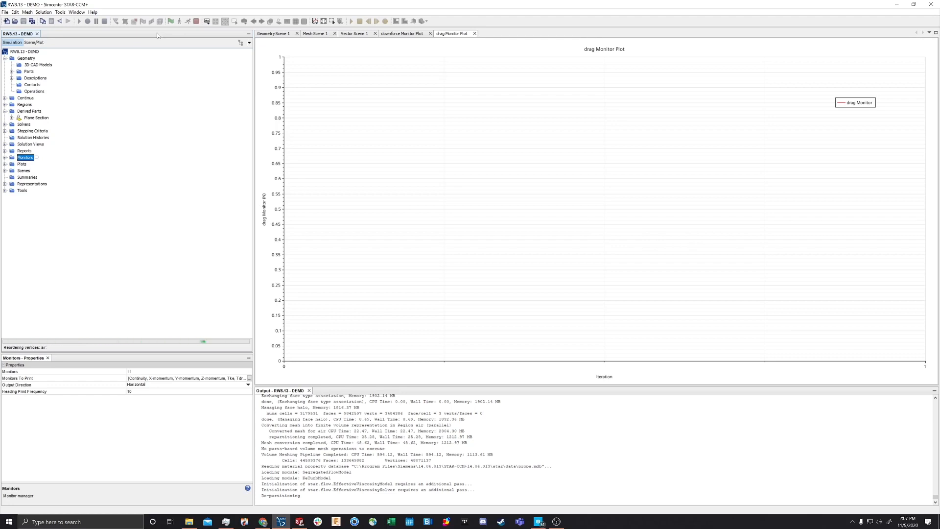
Examine the initialized velocity field on the plane section in Vector Scene 1
click(354, 34)
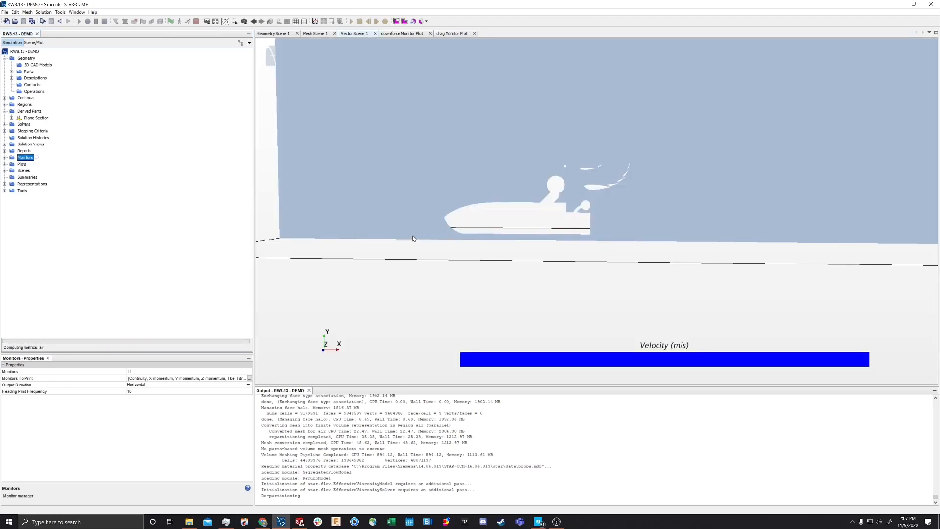
scroll(440, 270, down, 5)
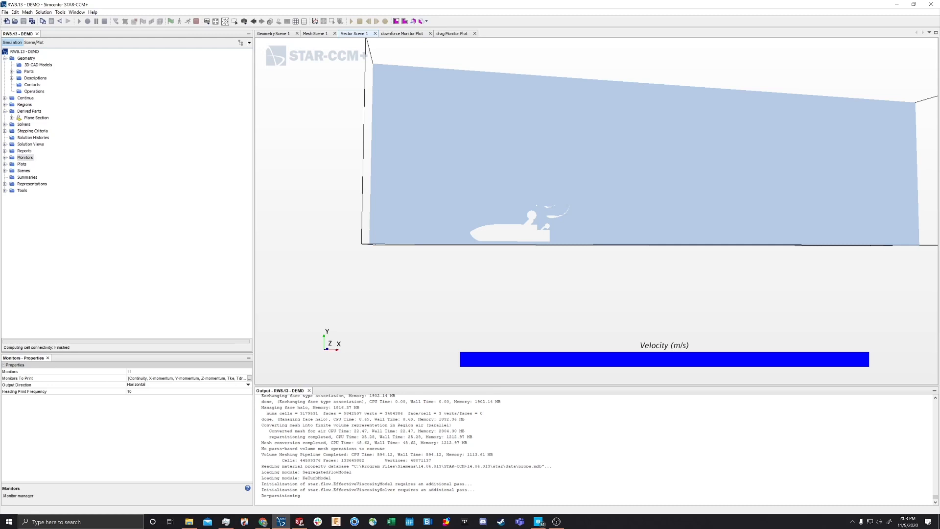
drag(393, 290, 373, 300)
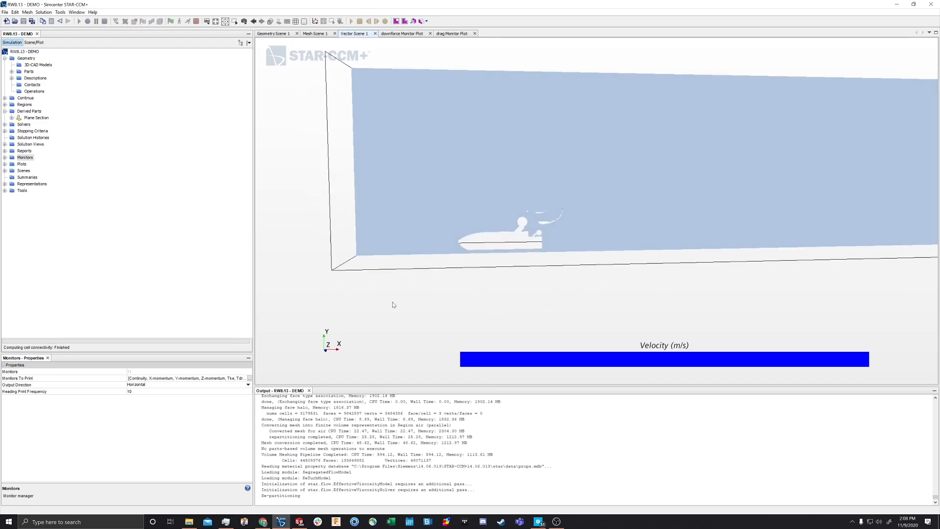
scroll(325, 396, up, 3)
drag(313, 291, 437, 265)
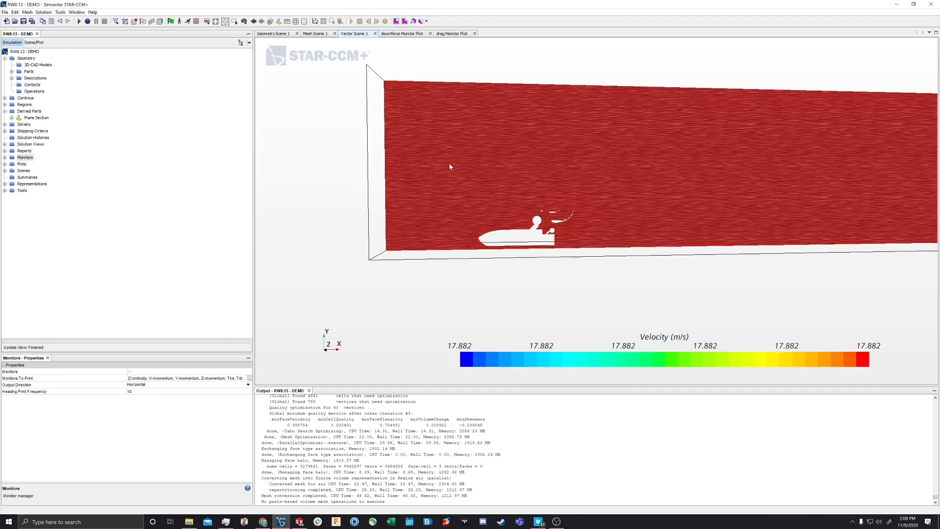
mouse_move(533, 287)
mouse_down()
mouse_move(529, 313)
mouse_move(294, 179)
mouse_up()
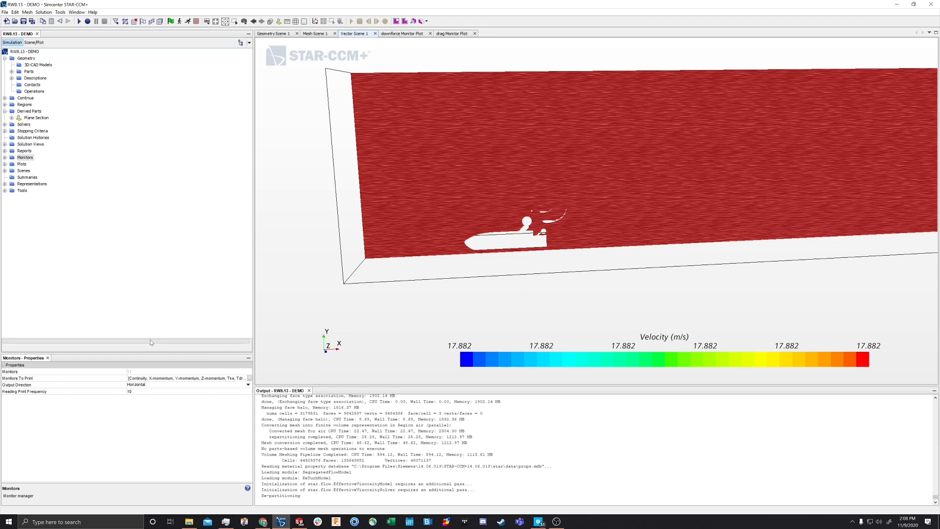
drag(565, 297, 417, 204)
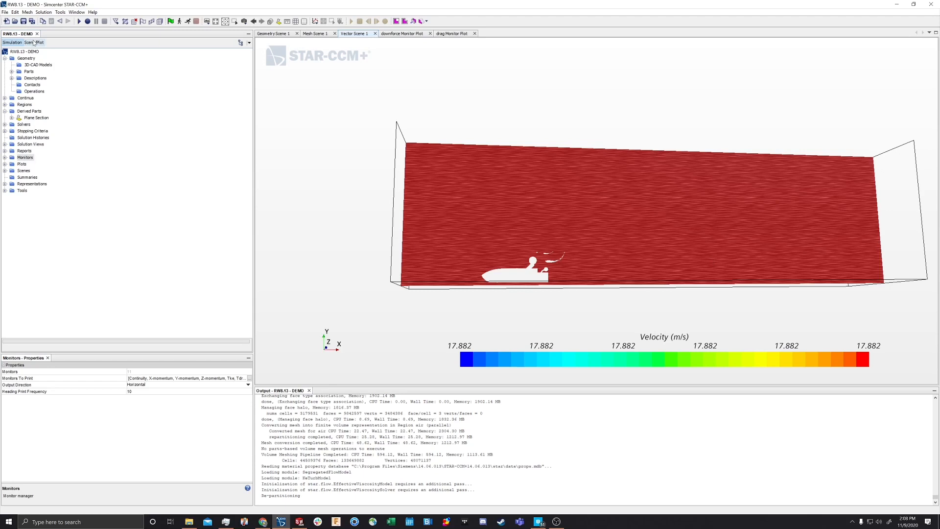
Set the units of the Vector 1 displayer's velocity vector field to mph and return to the simulation tree
click(34, 43)
click(29, 72)
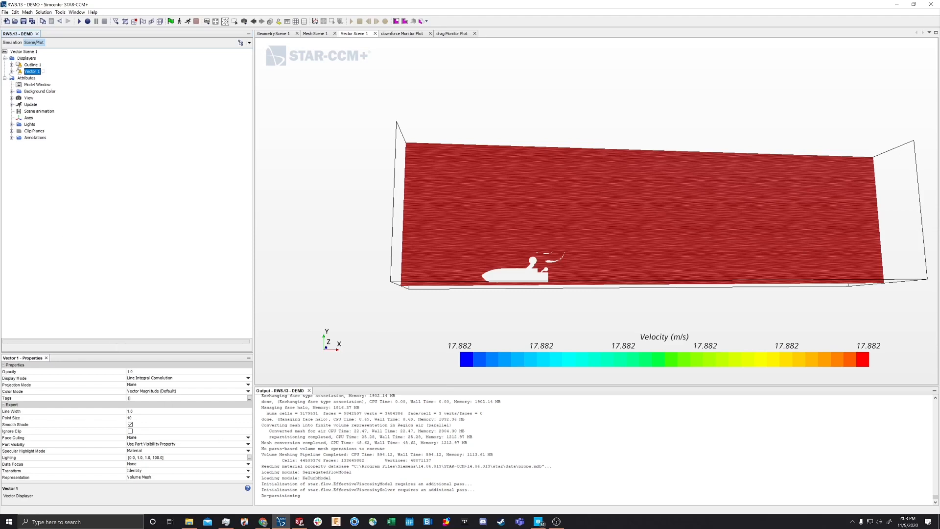
click(11, 72)
click(38, 91)
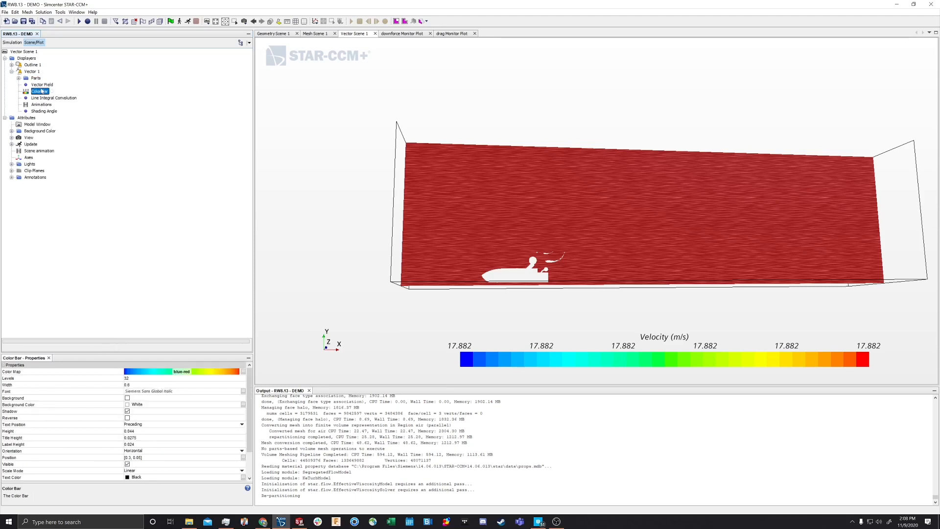
click(41, 85)
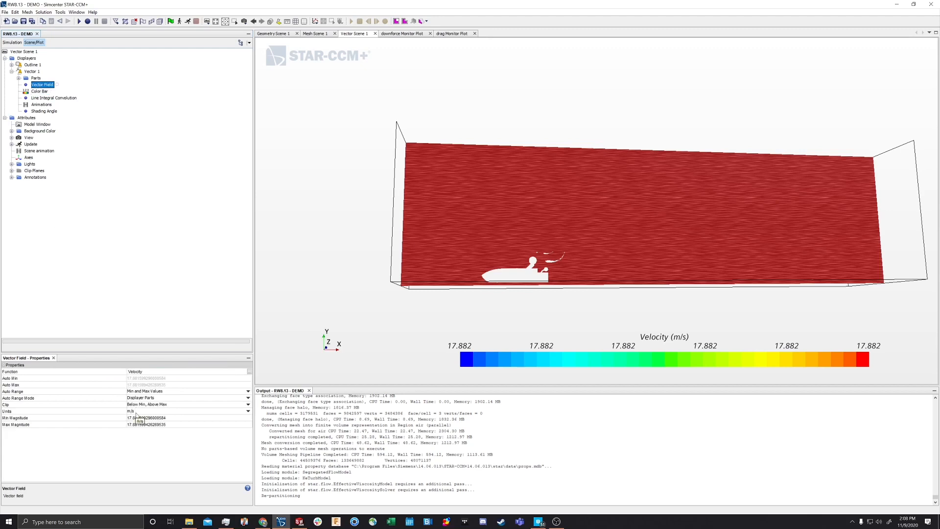
click(136, 411)
click(136, 411)
click(133, 443)
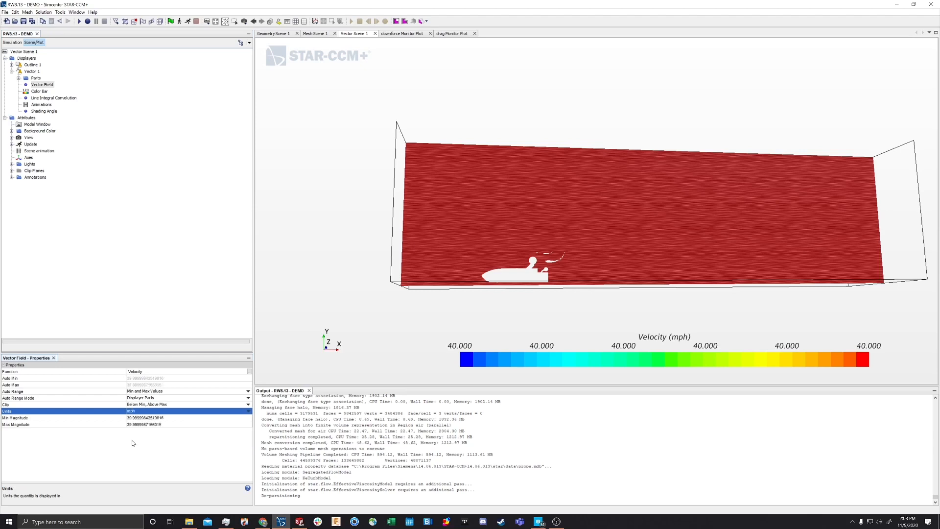
click(339, 266)
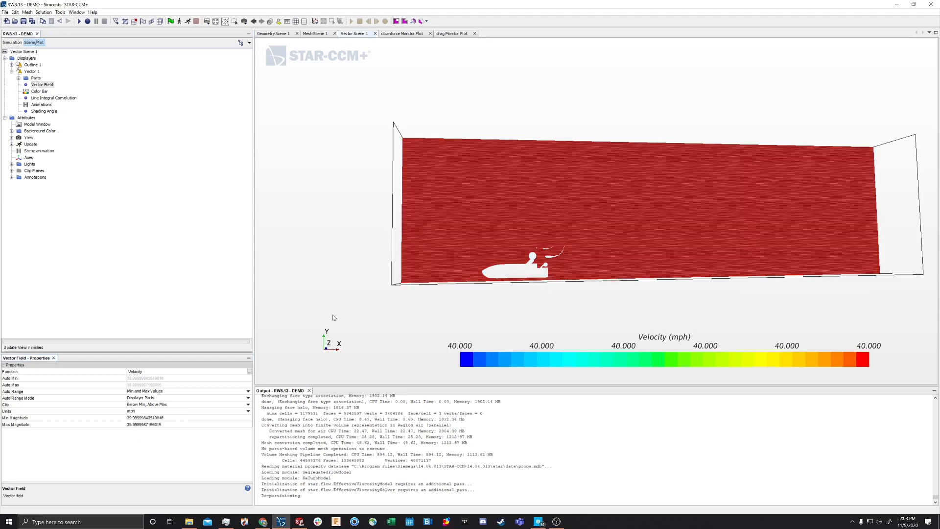
mouse_move(365, 249)
mouse_down()
mouse_move(352, 279)
mouse_move(359, 262)
mouse_up()
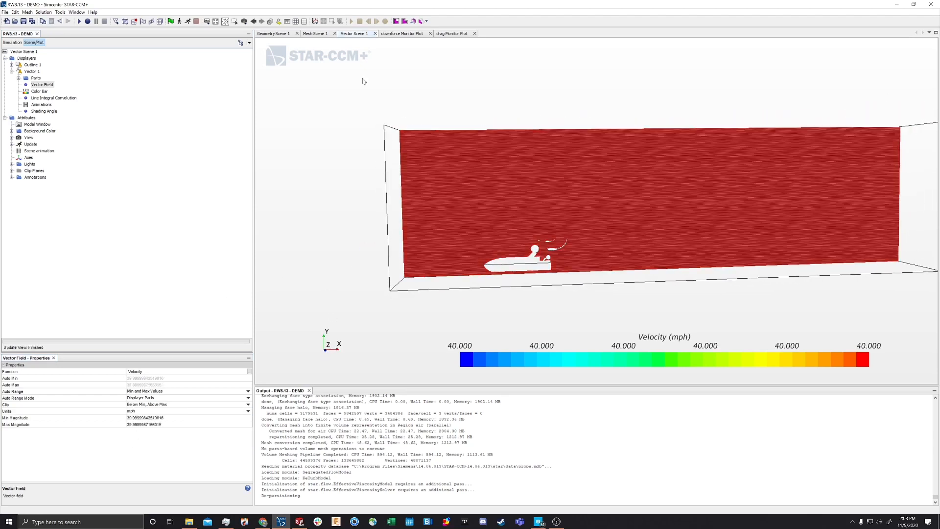
mouse_move(370, 90)
mouse_down()
mouse_move(509, 94)
mouse_move(548, 109)
mouse_up()
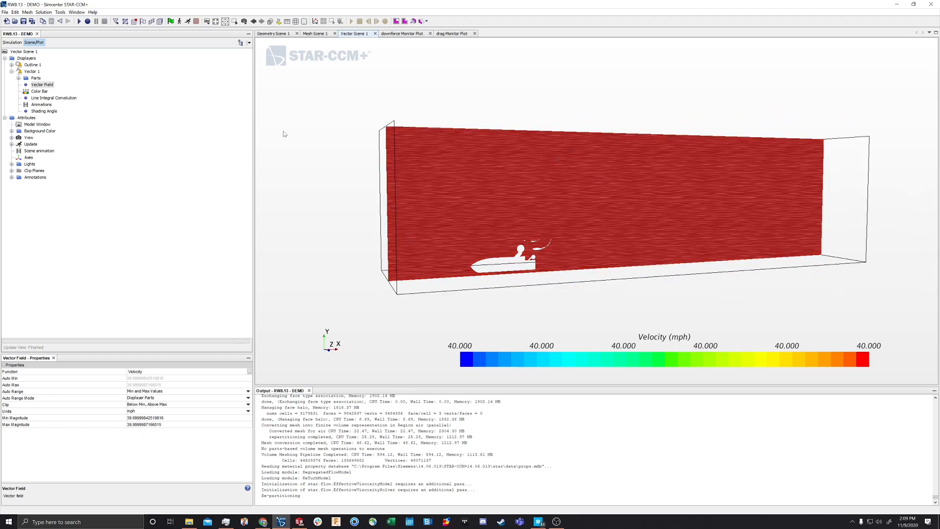
click(13, 43)
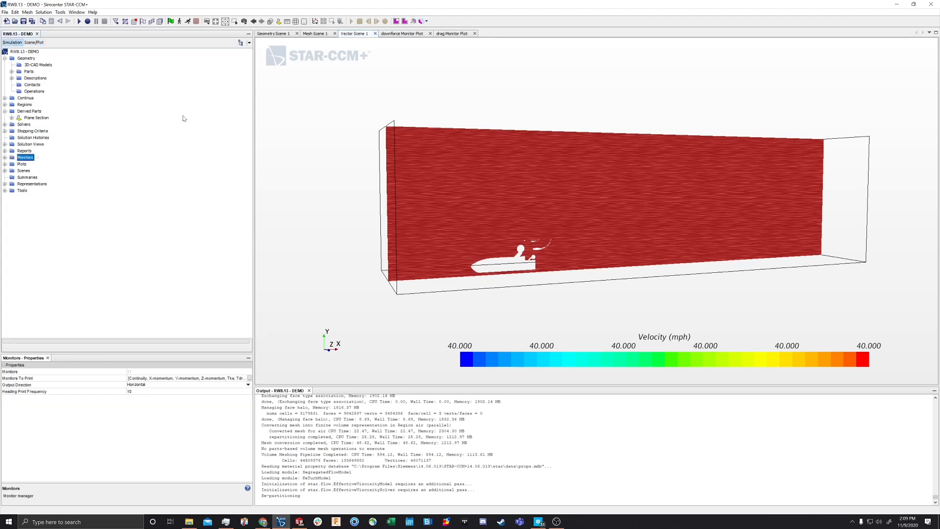
Save the RW8.13 - DEMO simulation and close it
drag(350, 197, 344, 174)
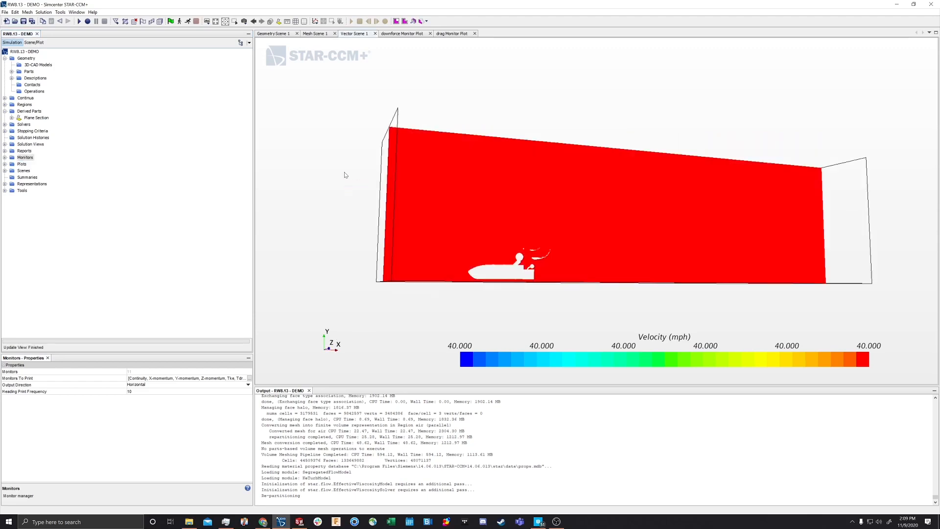
click(24, 22)
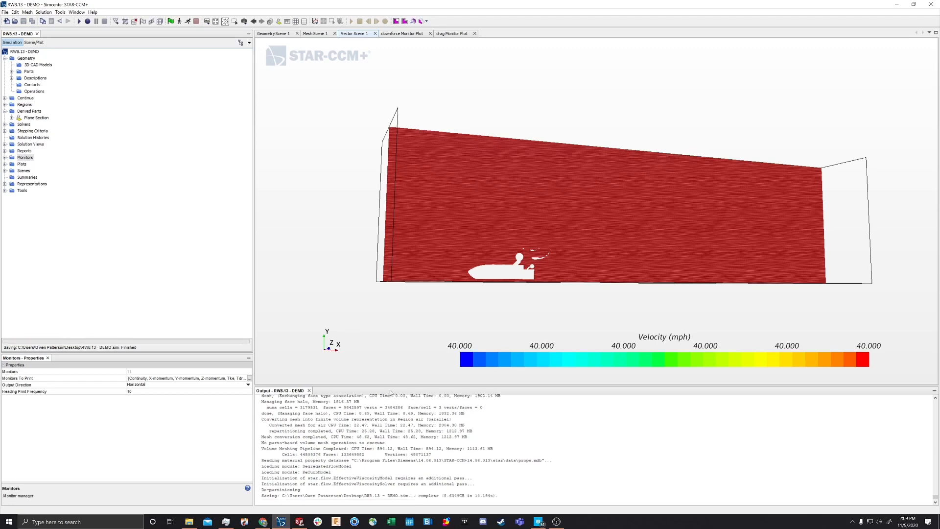
click(36, 34)
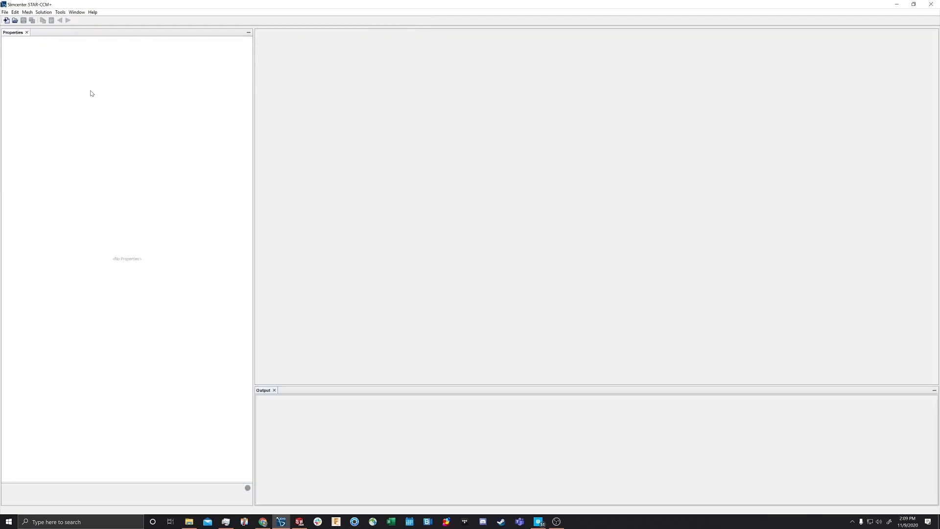
Start loading a simulation file in parallel on the local host with 30 compute processes
click(6, 12)
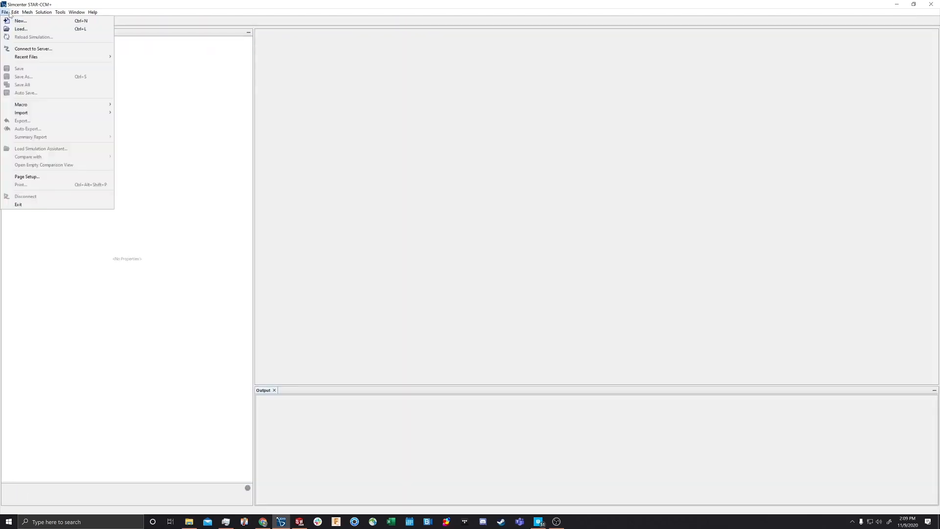
click(150, 55)
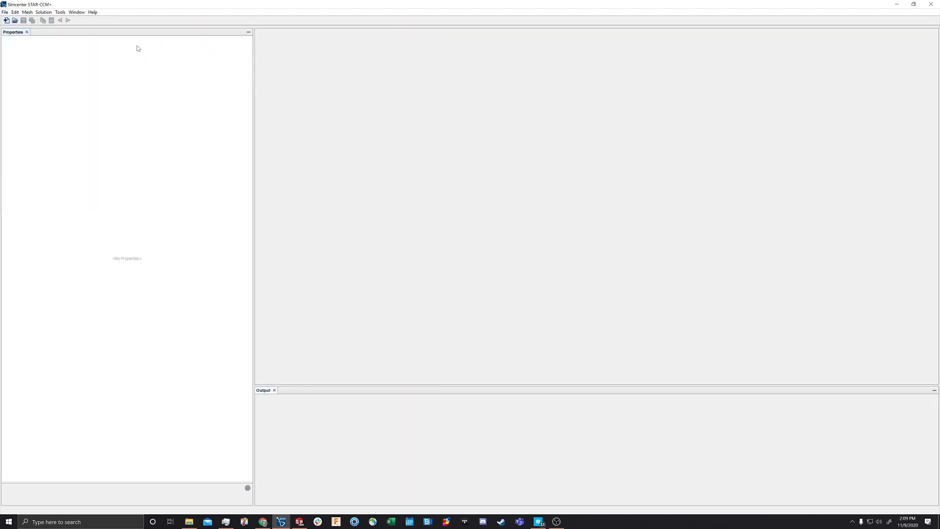
click(5, 12)
click(30, 27)
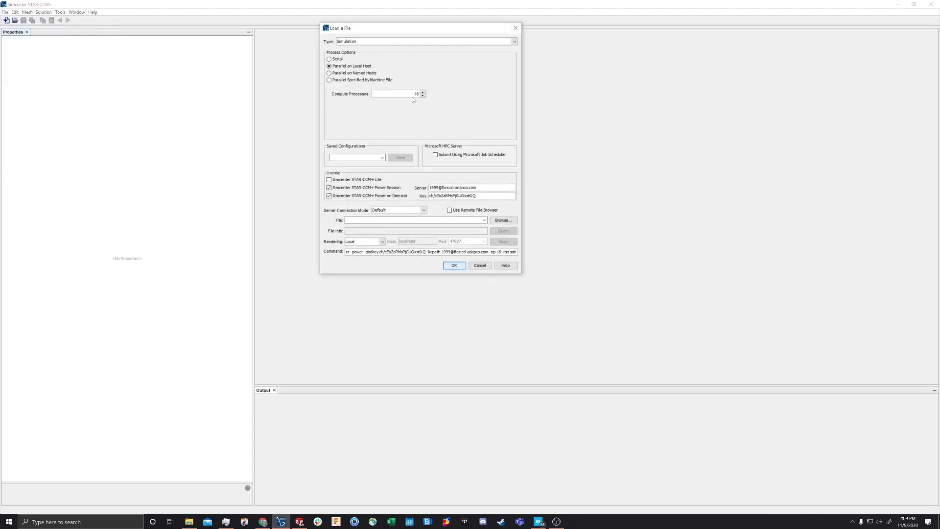
double_click(416, 93)
text(30)
Choose RW8.13 - DEMO.sim from the Desktop as the file and load the simulation
click(484, 221)
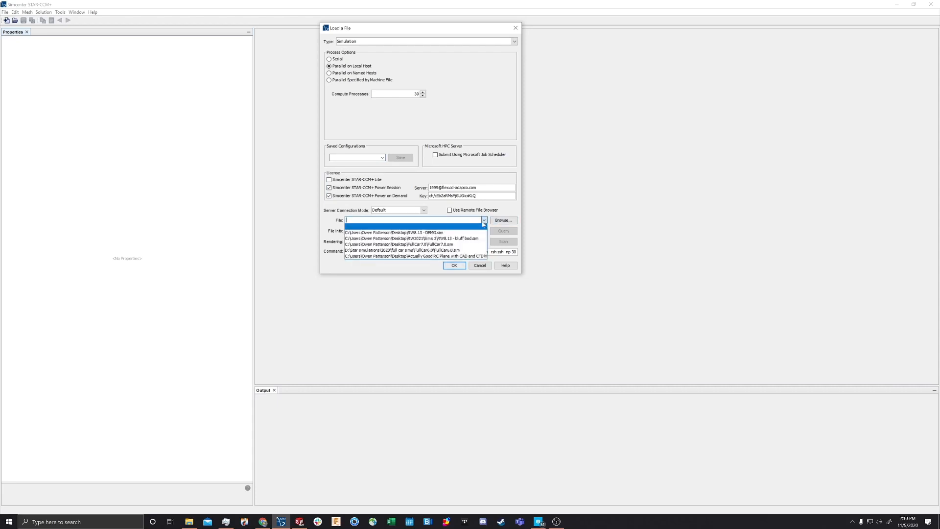
click(486, 221)
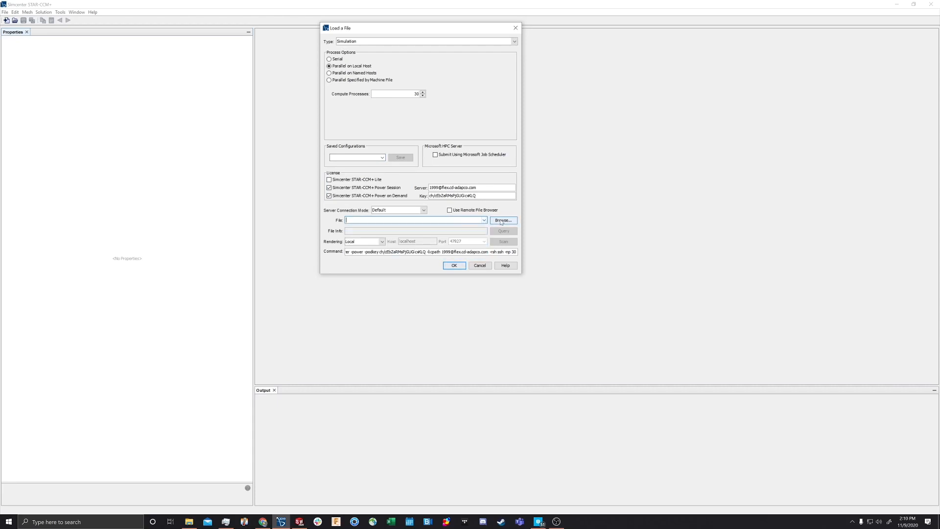
click(501, 221)
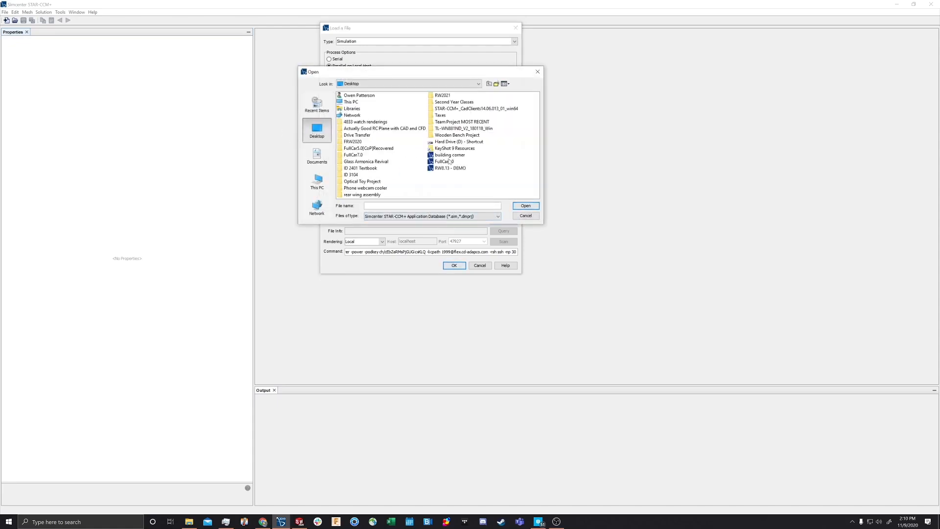
click(451, 168)
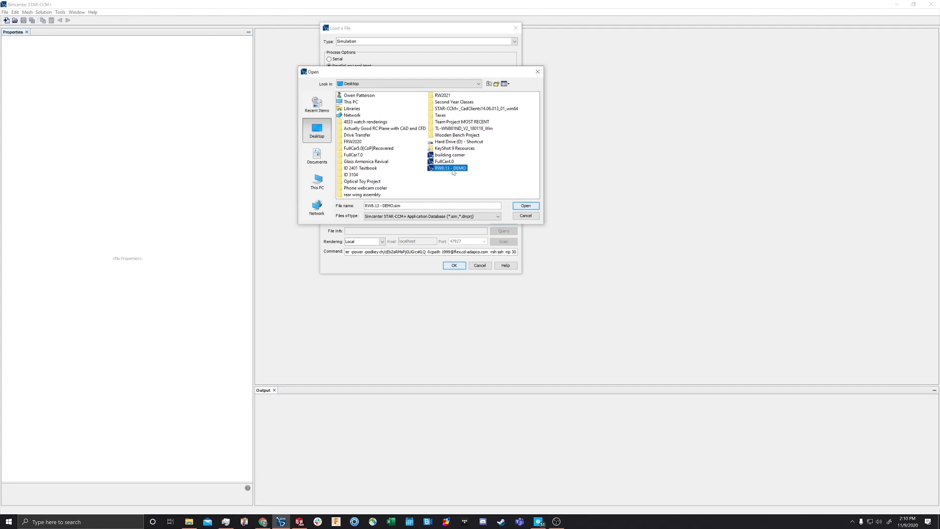
click(527, 207)
click(453, 265)
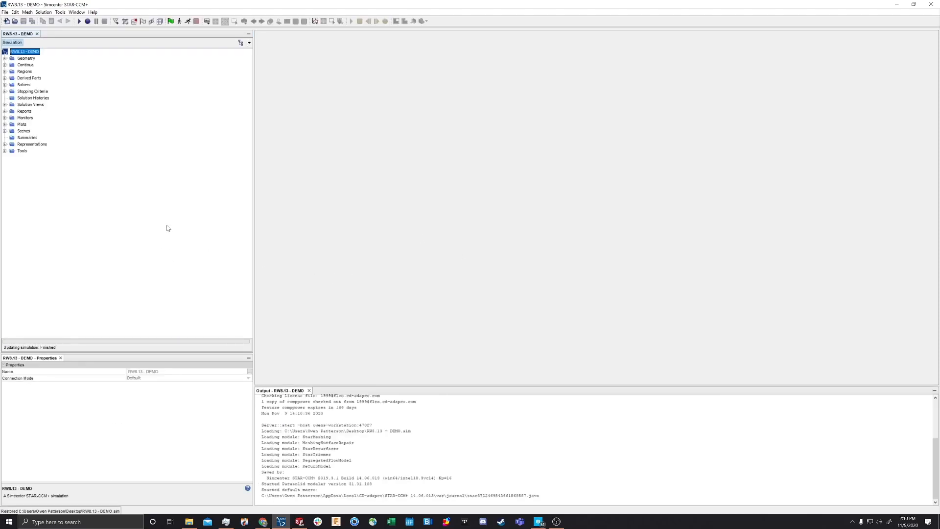
Expand the Scenes, Continua and Regions nodes of the simulation tree and open Vector Scene 1
click(5, 131)
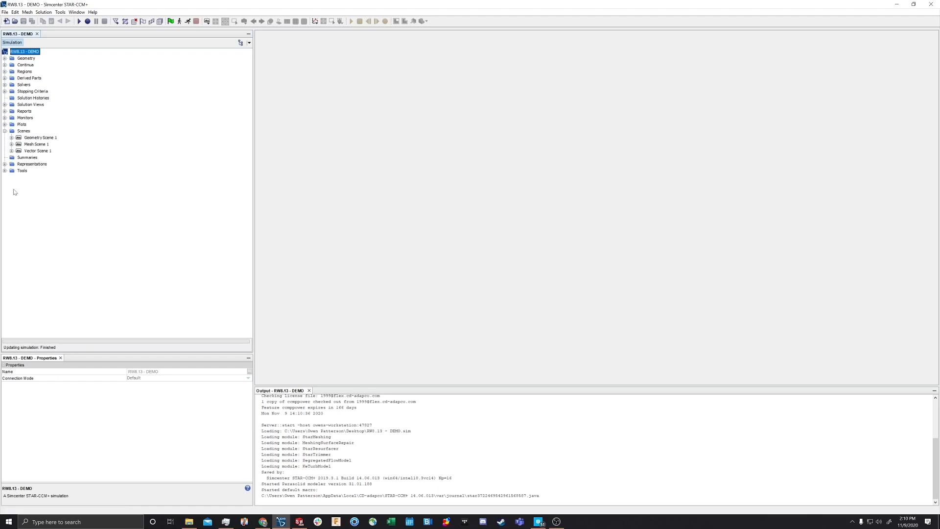
click(4, 65)
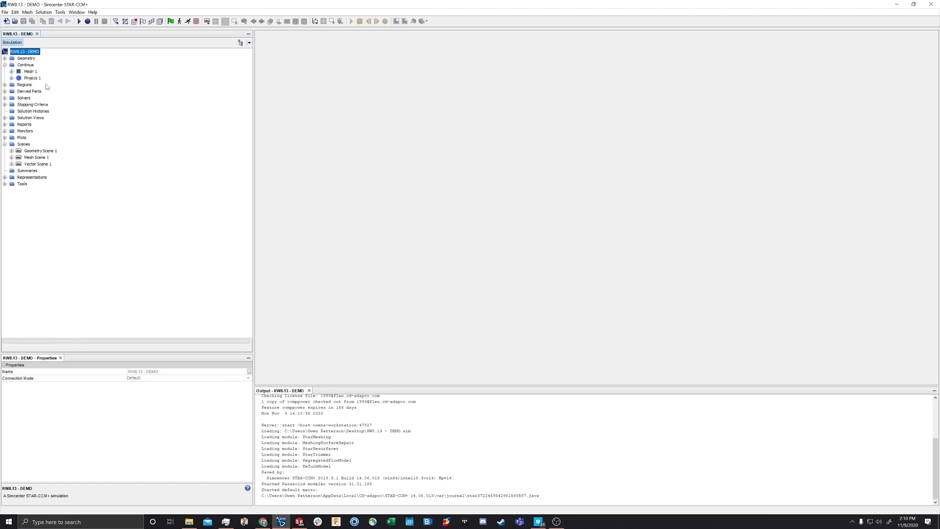
click(5, 85)
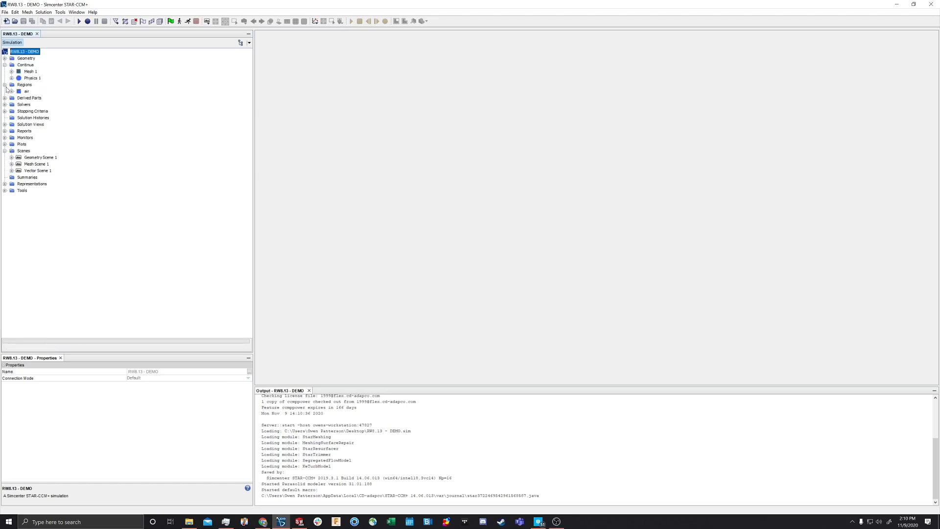
click(47, 171)
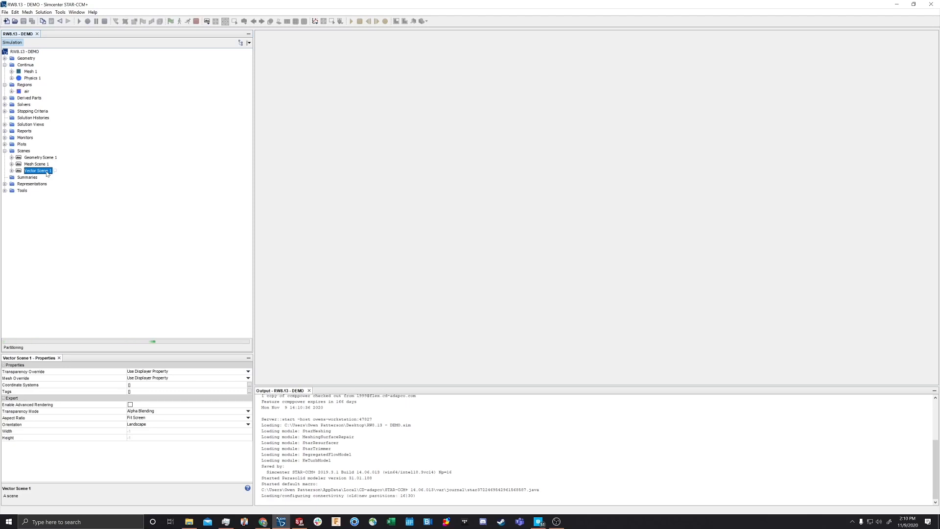
Switch to Task Manager, examine the CPU load and the STAR-CCM+ server processes, and close it
click(226, 522)
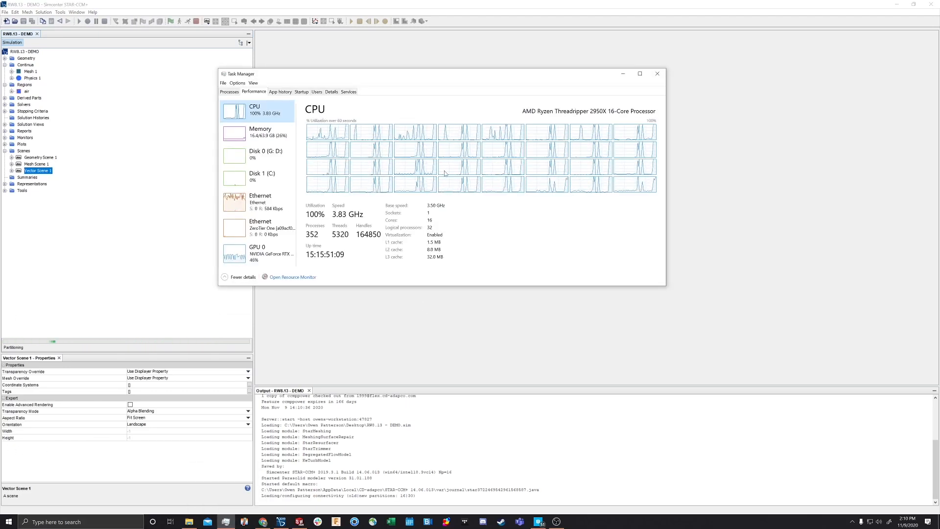
click(231, 92)
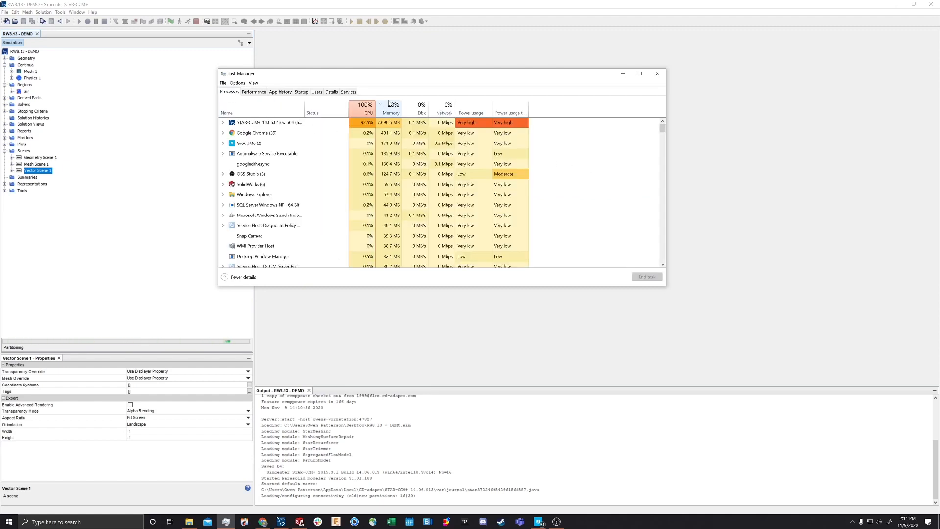
click(223, 123)
scroll(293, 206, down, 3)
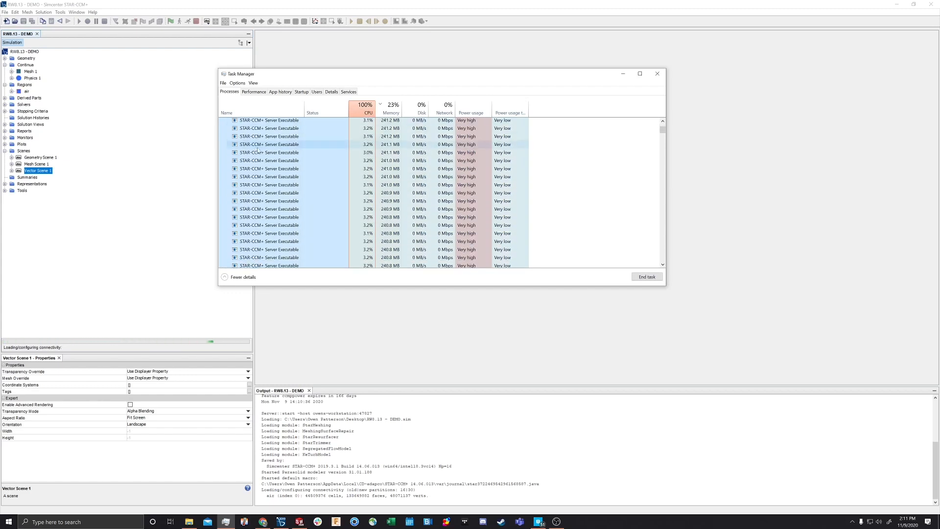
scroll(299, 211, down, 2)
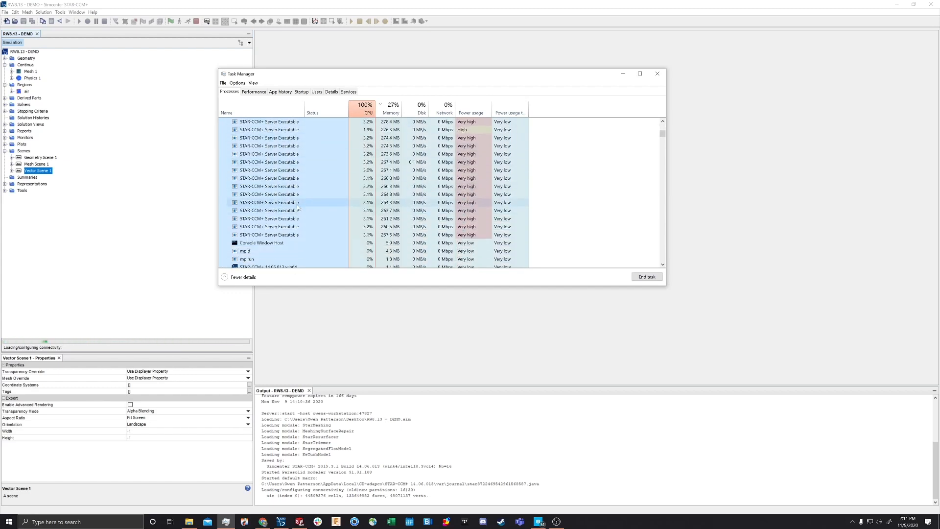
scroll(291, 210, up, 4)
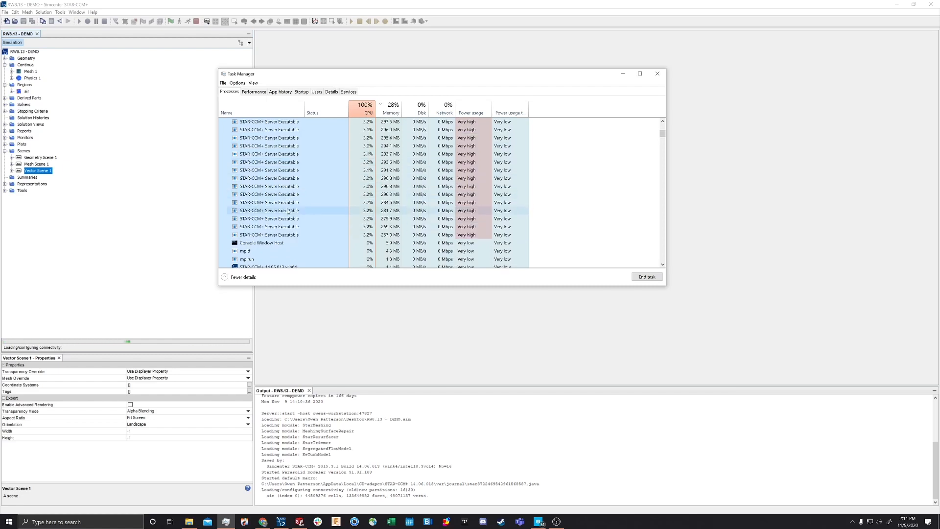
scroll(291, 208, up, 2)
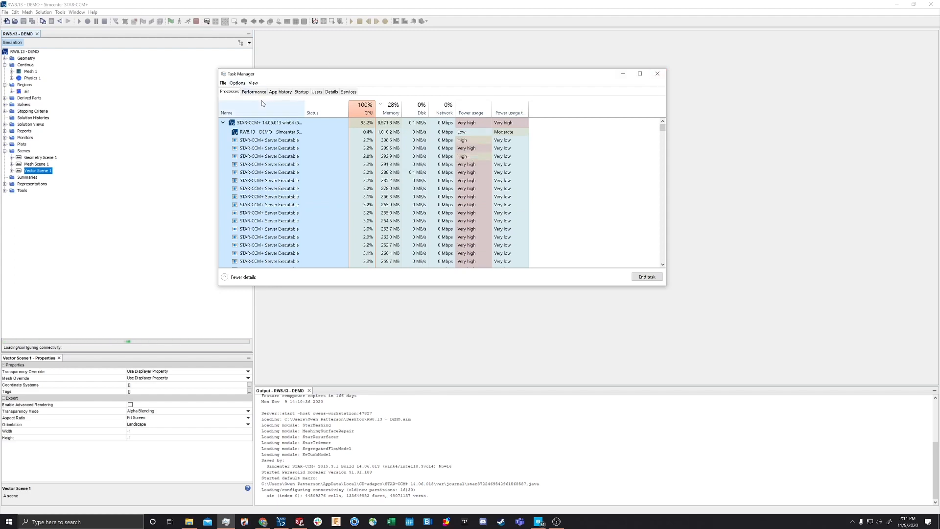
click(657, 73)
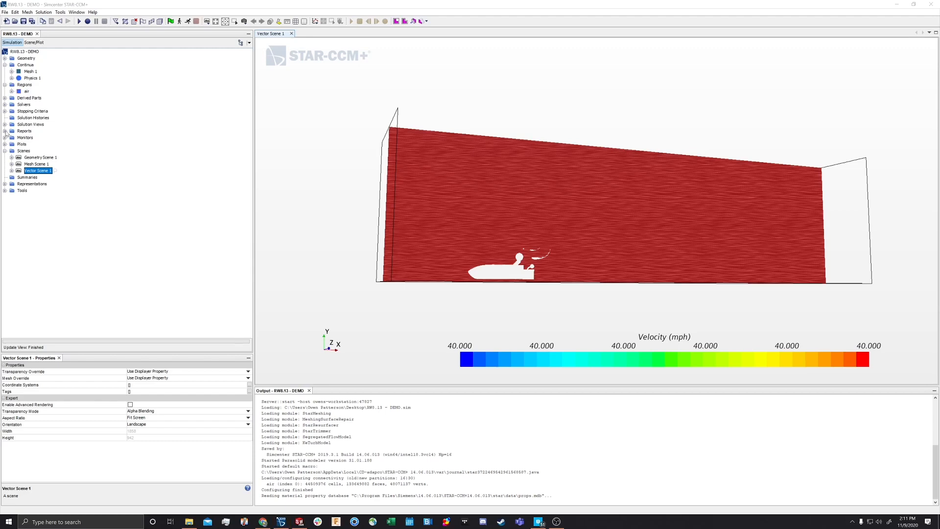
Open the downforce Monitor Plot and the drag Monitor Plot from the Plots node
click(4, 144)
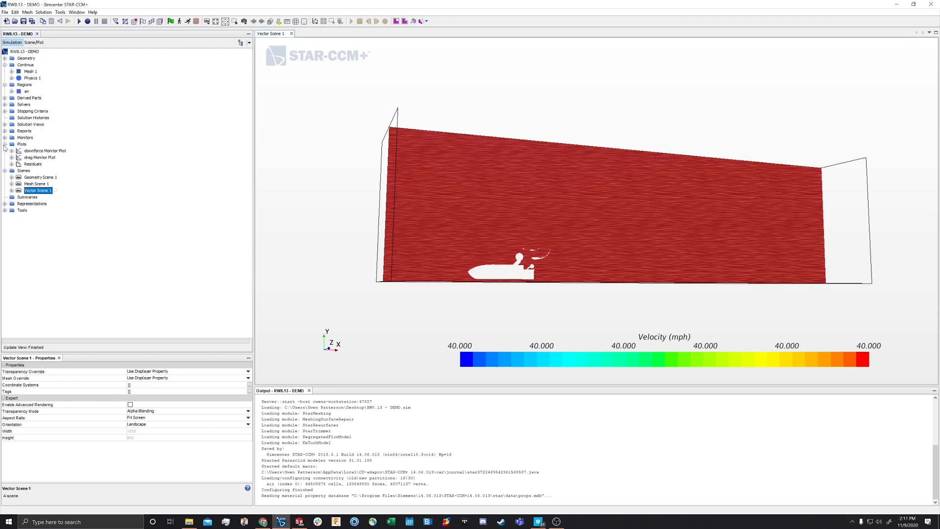
click(34, 152)
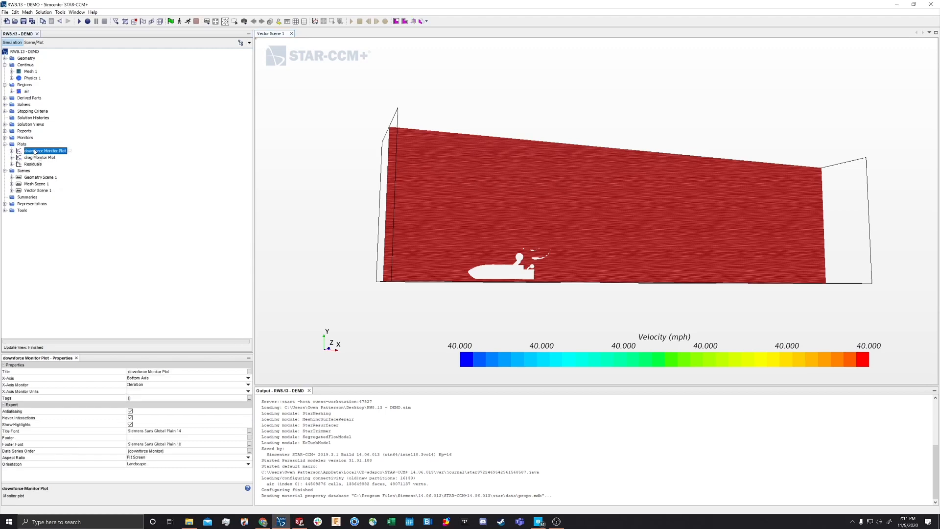
double_click(34, 152)
double_click(39, 157)
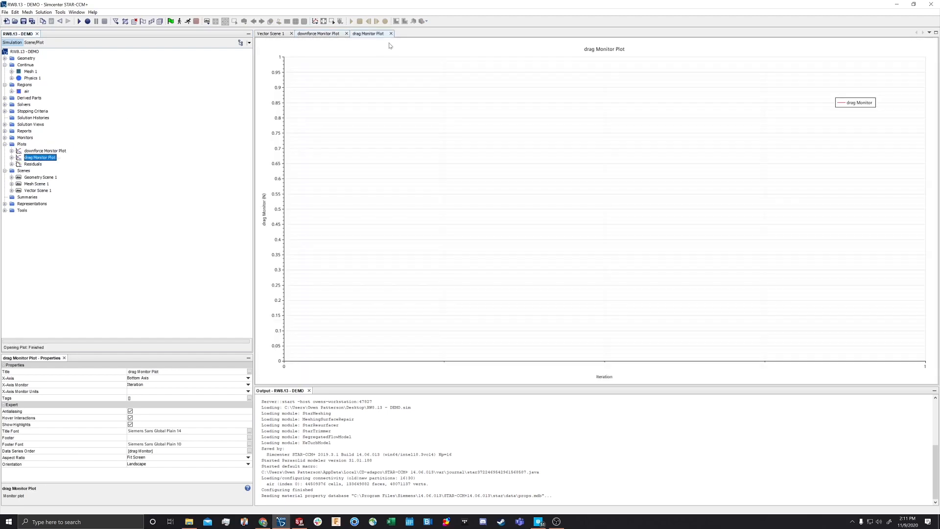
Return to Vector Scene 1, reorient the flow domain and run the simulation
click(262, 35)
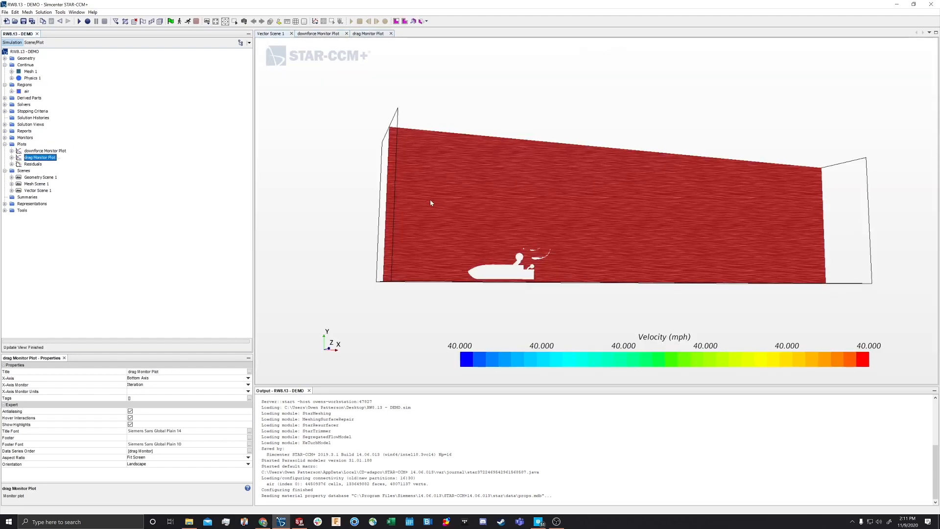
drag(431, 203, 335, 195)
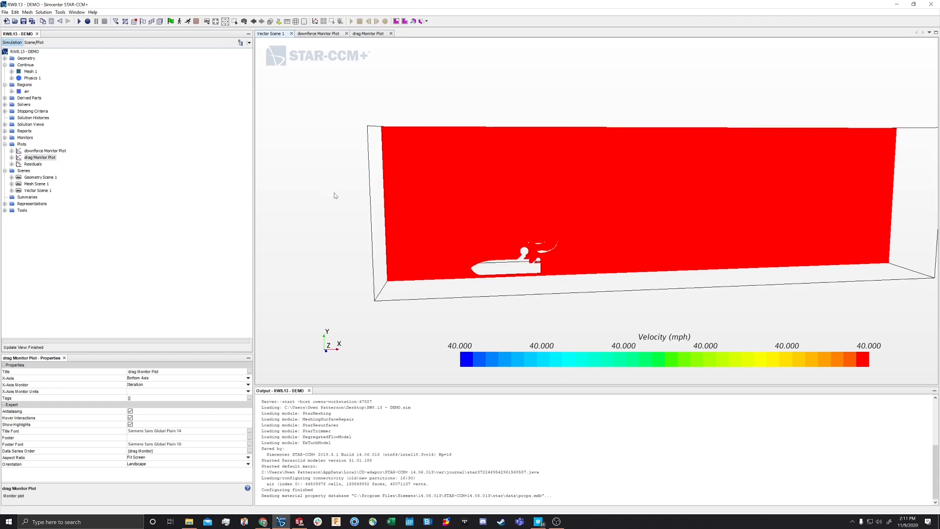
right_drag(589, 86, 548, 72)
drag(563, 70, 587, 63)
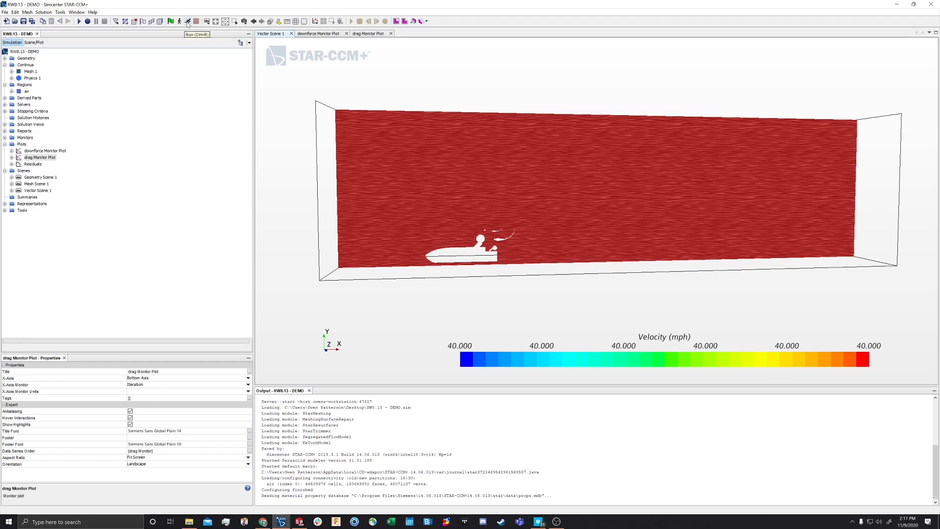
click(187, 23)
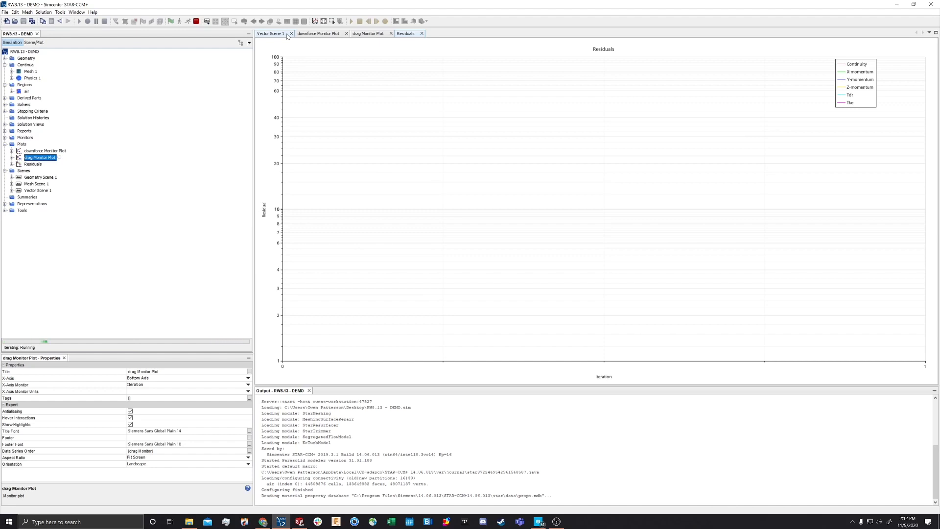
Shift the Residuals plot legend slightly and check the downforce and drag values of the first iterations in the output
drag(856, 102, 854, 101)
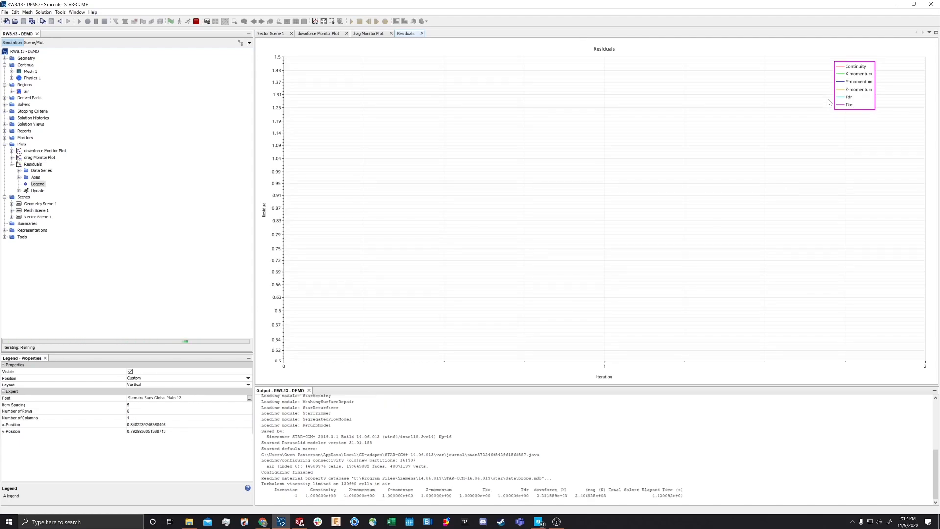
click(891, 96)
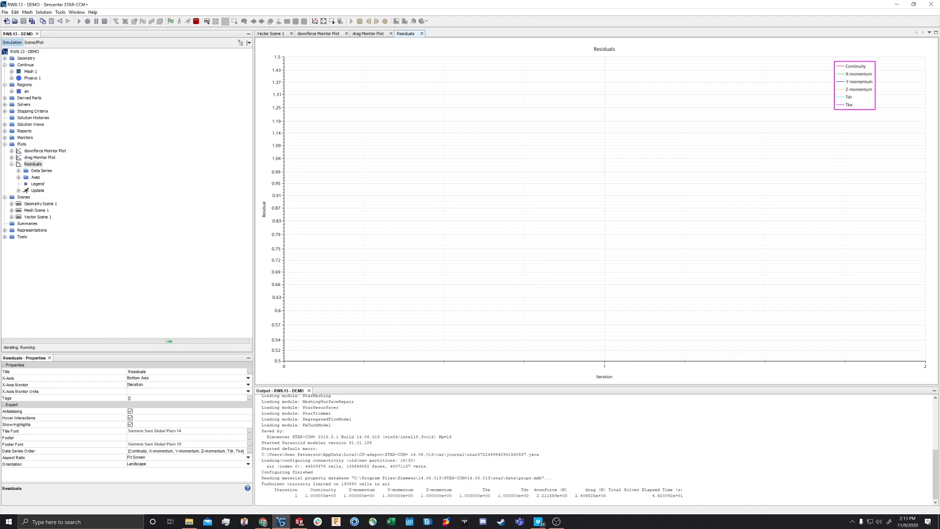
drag(684, 495, 535, 495)
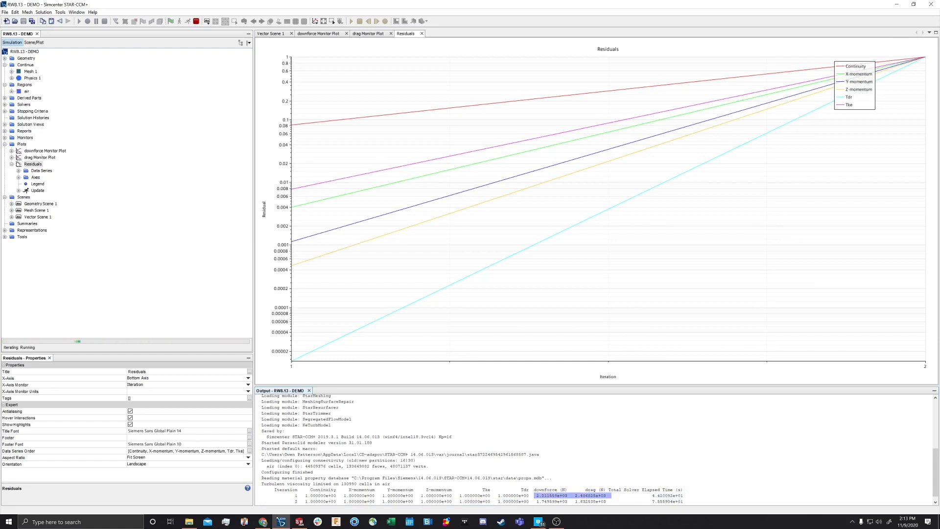
click(573, 495)
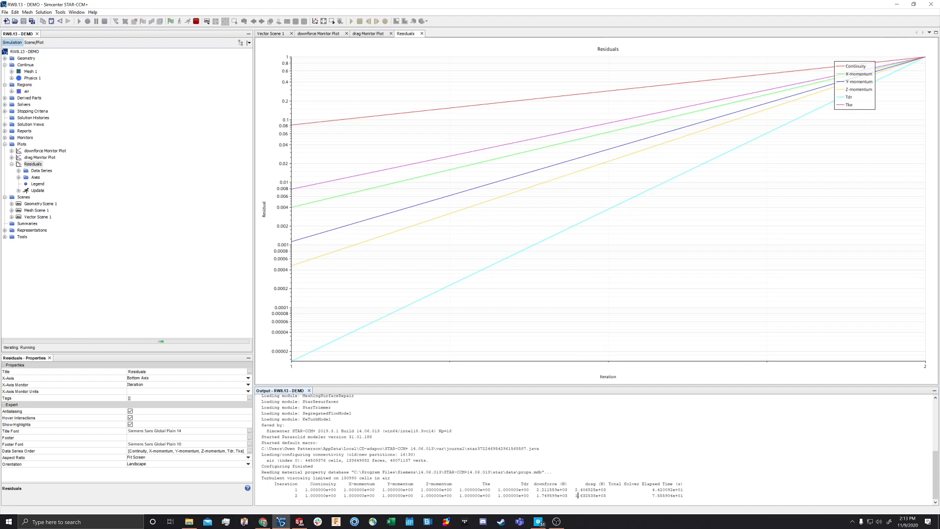
drag(609, 495, 539, 489)
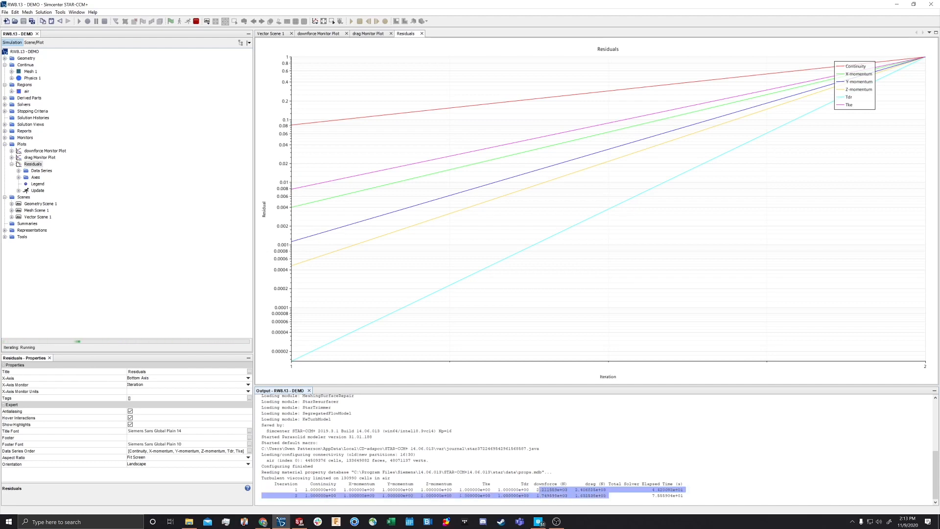
click(746, 312)
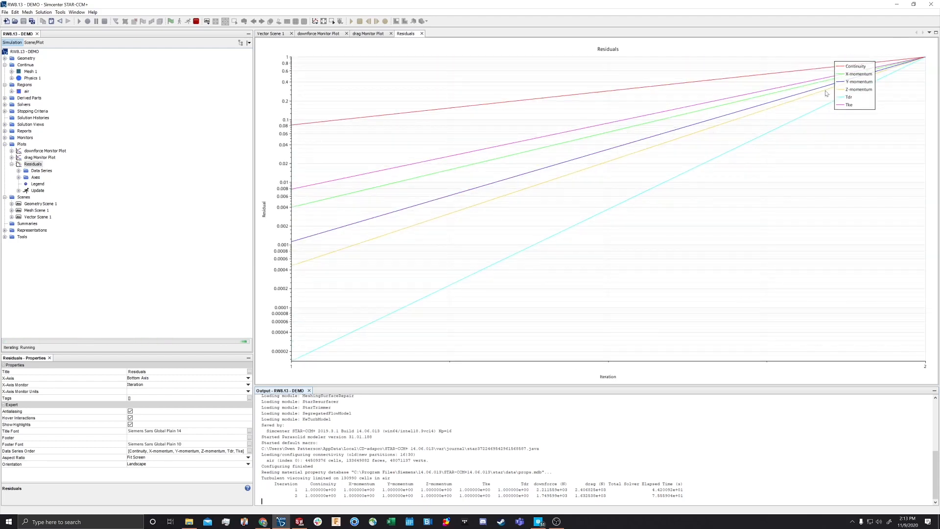
Return to Vector Scene 1 and examine the early velocity field around the car and its rear wing elements
click(275, 34)
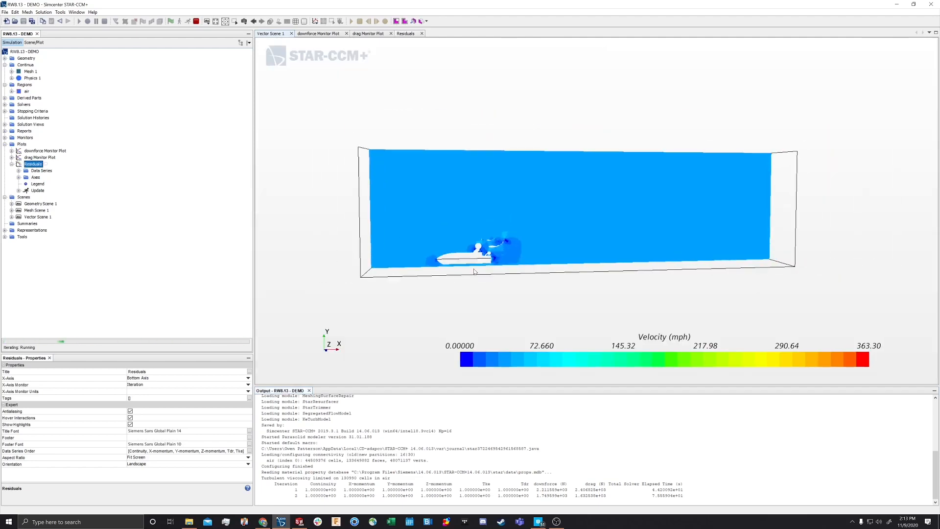
scroll(479, 275, up, 3)
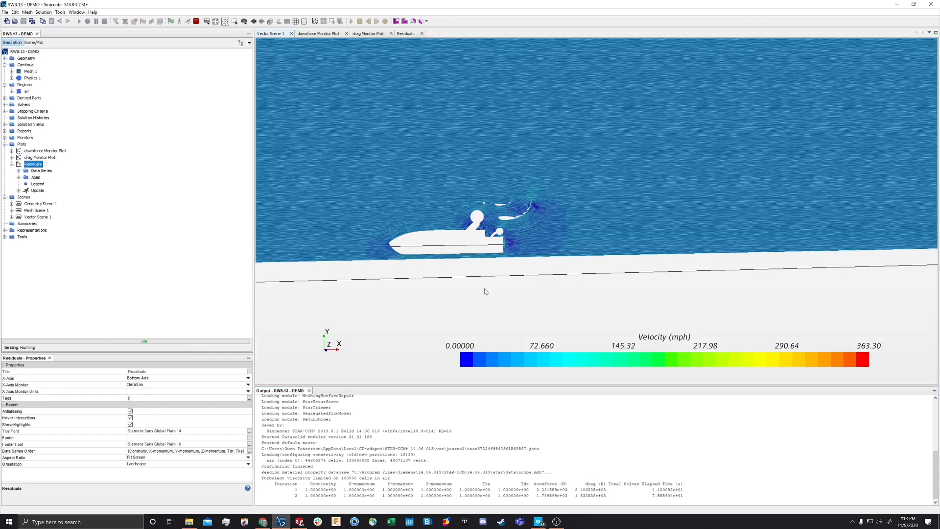
mouse_move(495, 290)
mouse_down()
mouse_move(474, 300)
mouse_move(522, 283)
mouse_up()
scroll(523, 270, up, 3)
scroll(523, 270, down, 7)
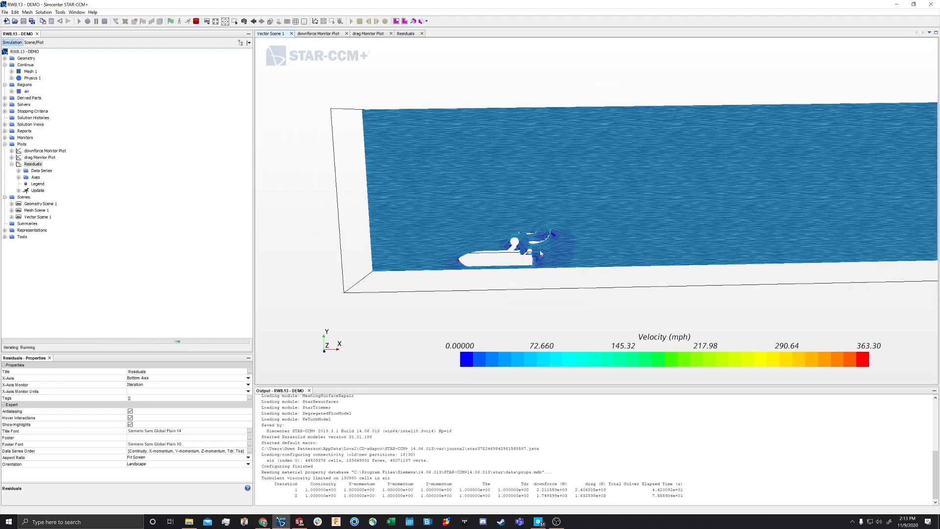
scroll(540, 253, down, 2)
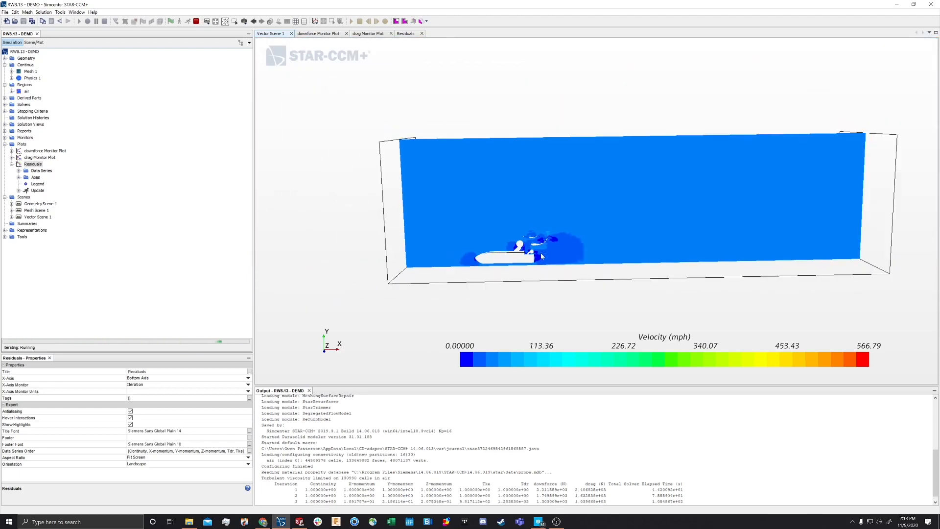
scroll(541, 253, up, 4)
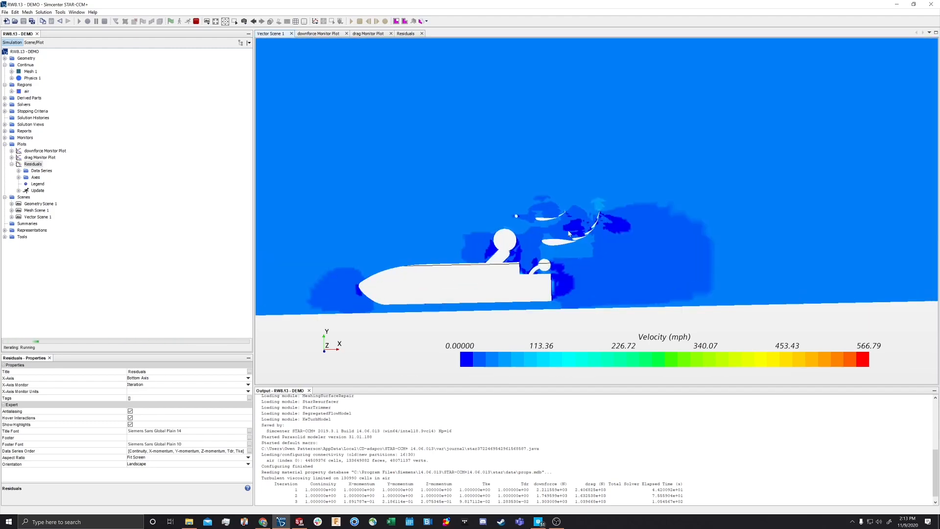
scroll(568, 233, up, 3)
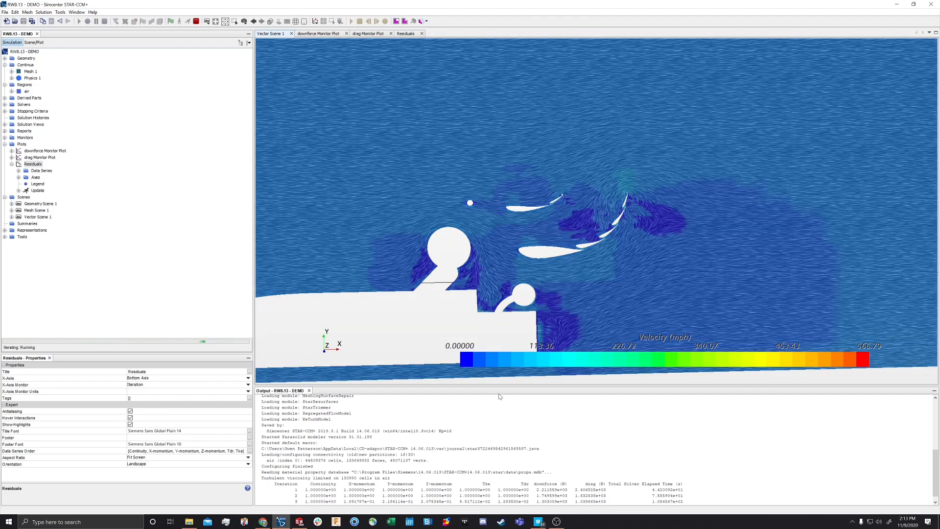
scroll(570, 203, down, 2)
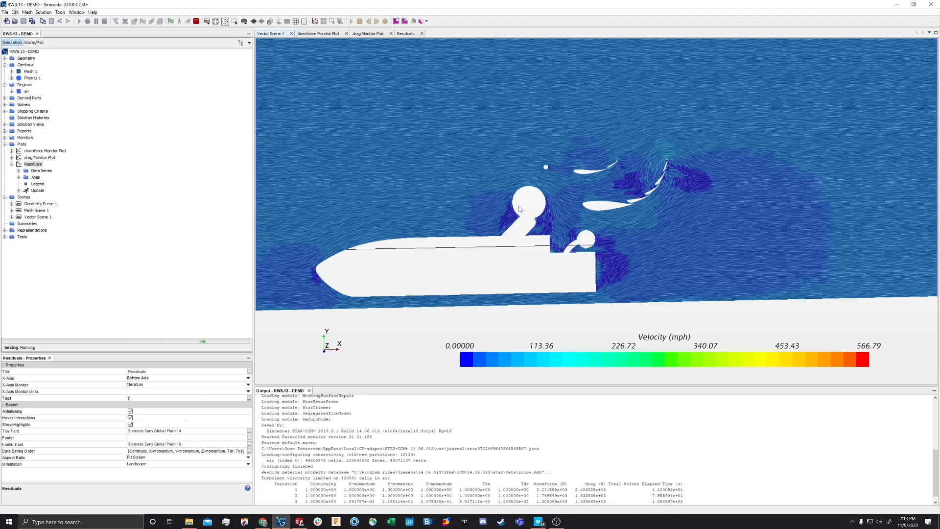
Examine the developing flow from the car's nose to its wake and reframe the scene on the whole flow domain
scroll(548, 176, down, 3)
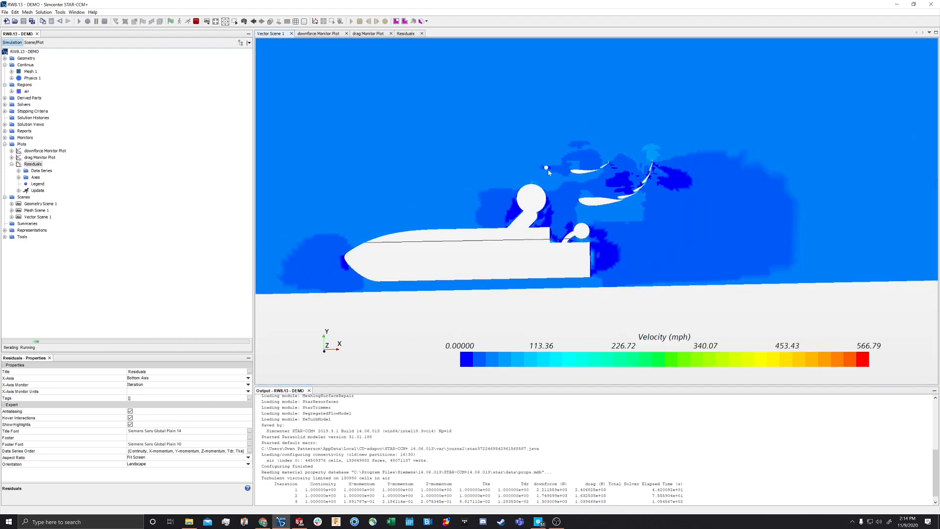
mouse_move(644, 276)
mouse_down()
mouse_move(612, 267)
mouse_move(663, 270)
mouse_move(670, 307)
mouse_up()
scroll(671, 306, up, 5)
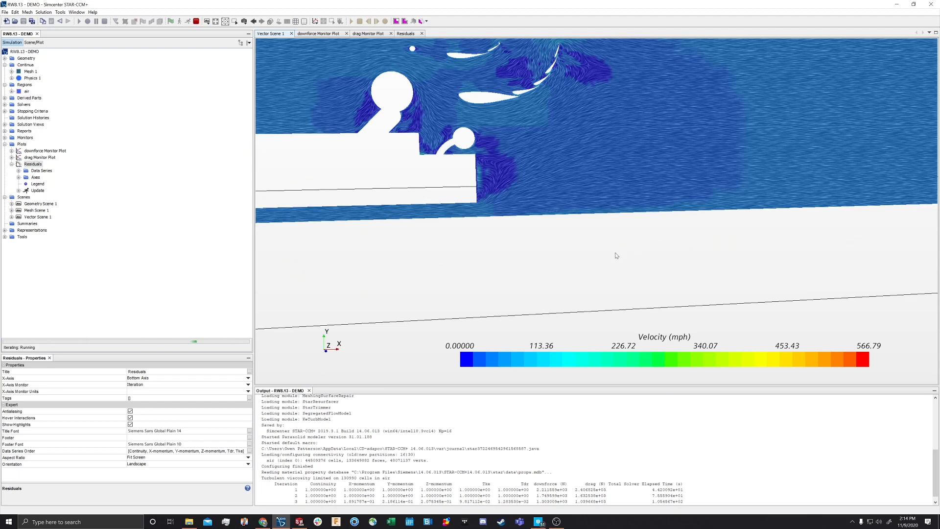
scroll(595, 205, down, 8)
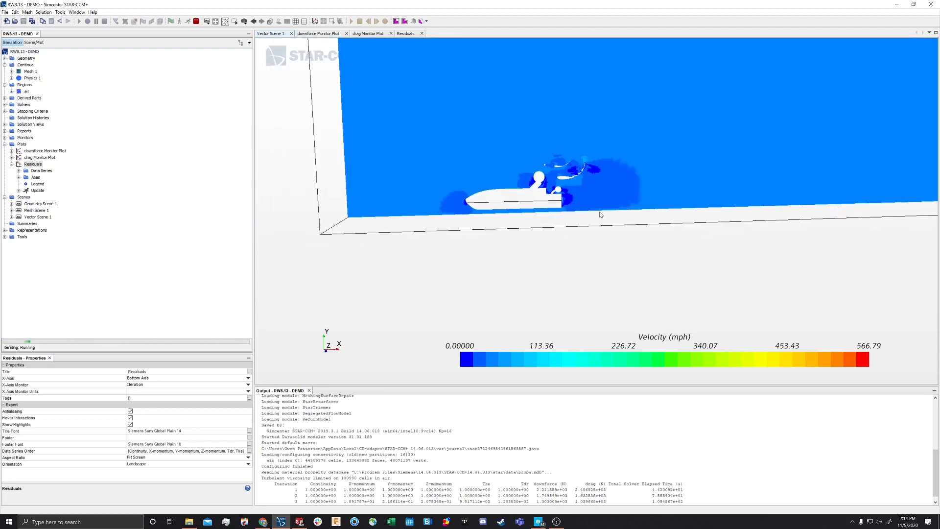
mouse_move(691, 265)
mouse_down()
mouse_move(669, 252)
mouse_move(674, 273)
mouse_move(669, 248)
mouse_move(677, 268)
mouse_up()
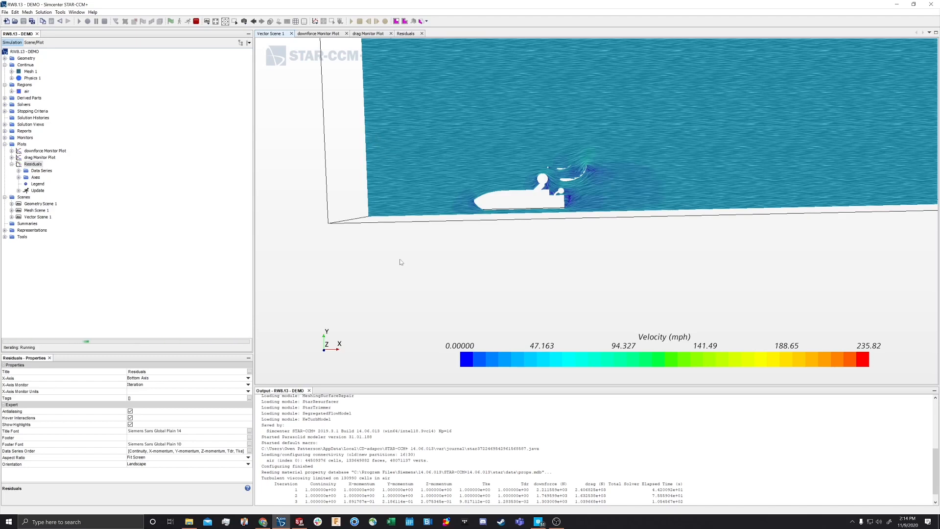
mouse_move(400, 262)
mouse_down()
mouse_move(444, 246)
mouse_move(576, 243)
mouse_move(631, 258)
mouse_move(537, 283)
mouse_move(486, 259)
mouse_move(439, 260)
mouse_up()
mouse_move(578, 278)
right_down()
mouse_move(489, 288)
mouse_move(479, 260)
mouse_move(497, 266)
mouse_move(489, 256)
right_up()
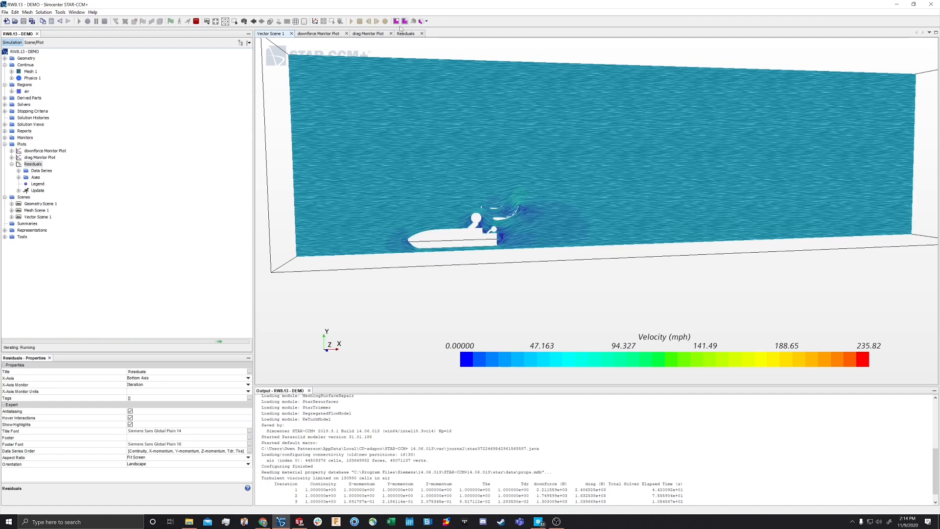
Check the Residuals plot for the first iterations, and return to Vector Scene 1 to watch the flow develop
click(403, 34)
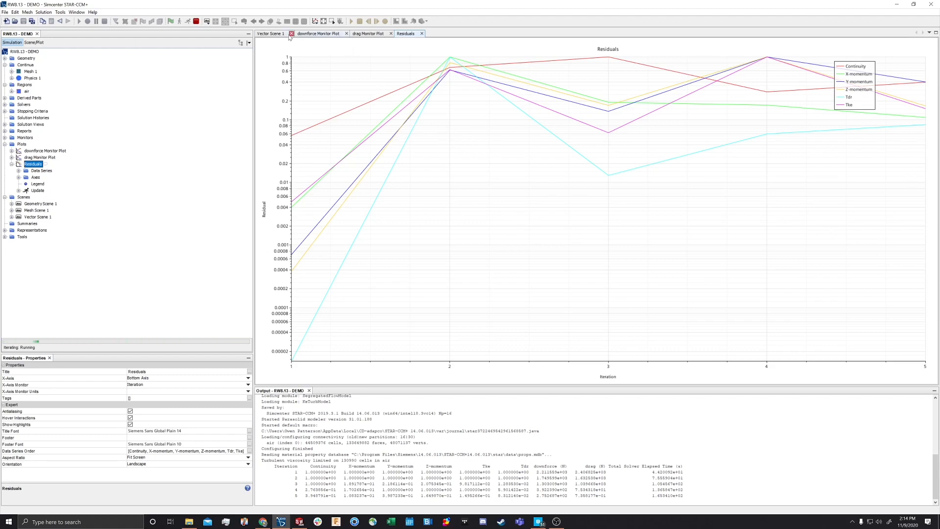
click(273, 33)
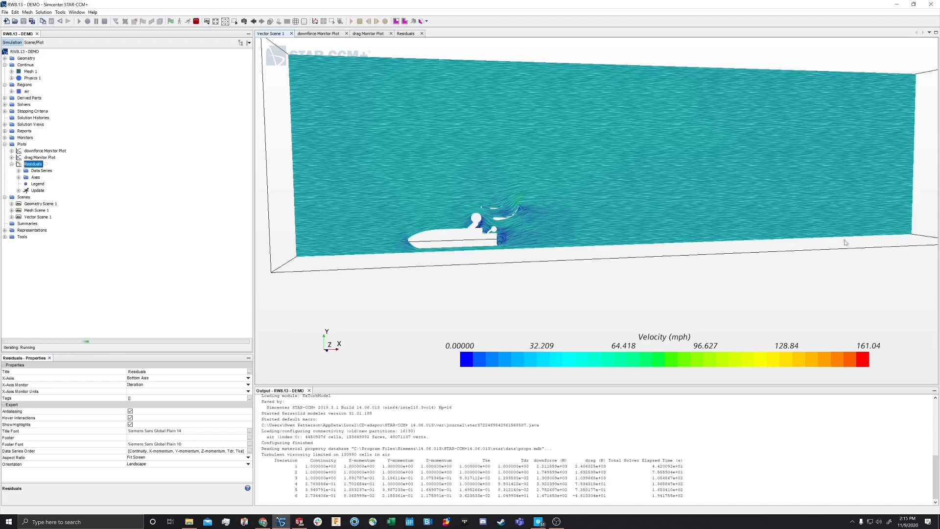
drag(580, 315, 544, 303)
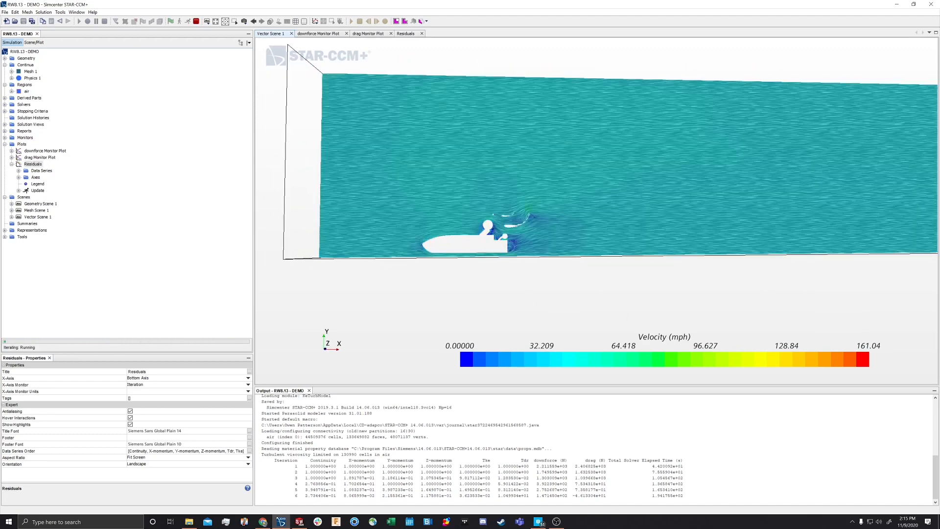
mouse_move(562, 525)
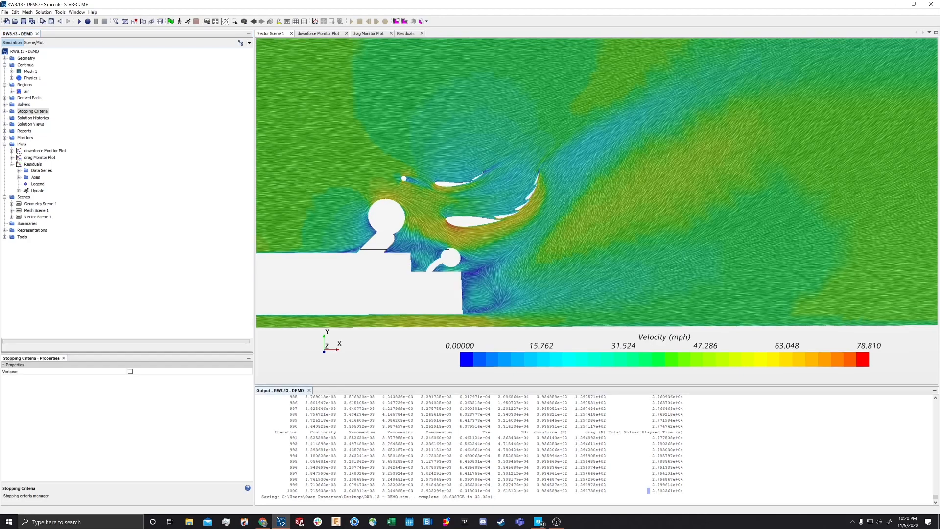
Highlight the Total Solver Elapsed Time of iteration 1000 in the output and examine the finished velocity field around the car
drag(651, 490, 666, 491)
scroll(525, 301, down, 1)
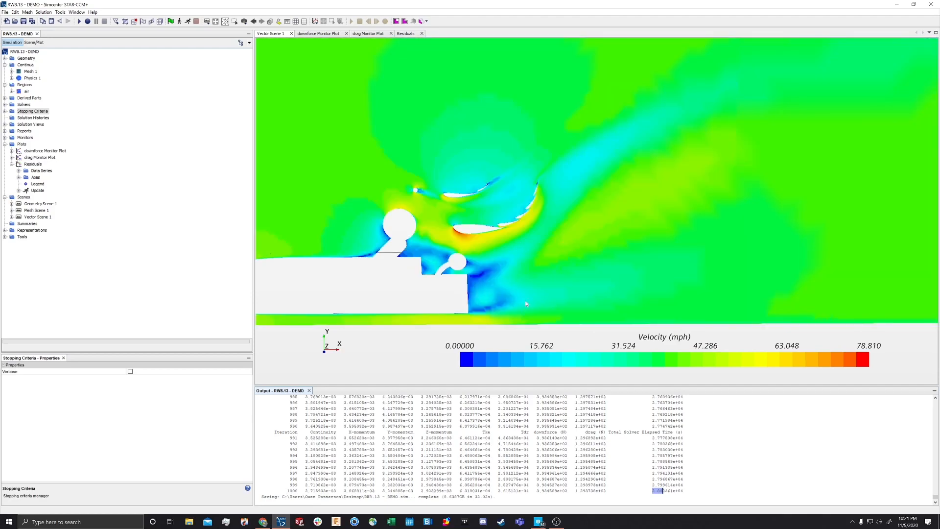
scroll(509, 228, up, 2)
scroll(509, 228, down, 2)
scroll(509, 227, down, 1)
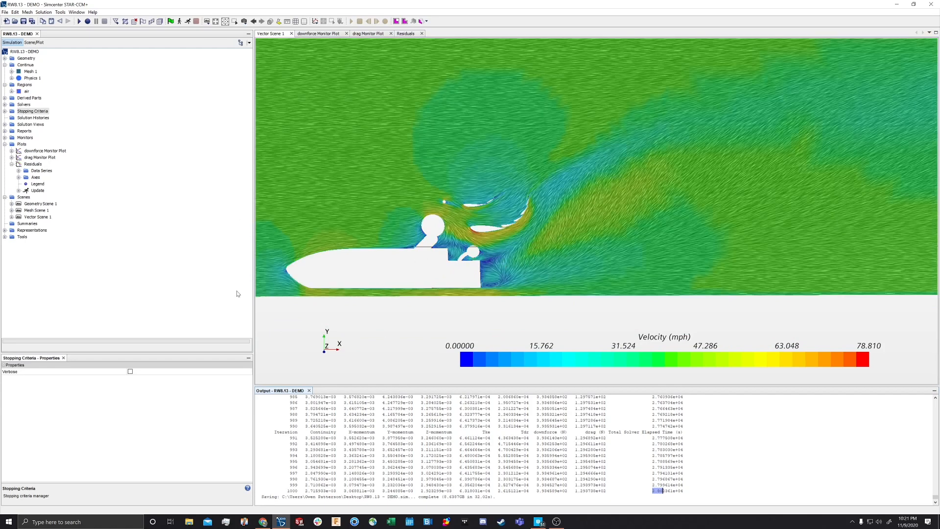
scroll(363, 161, down, 1)
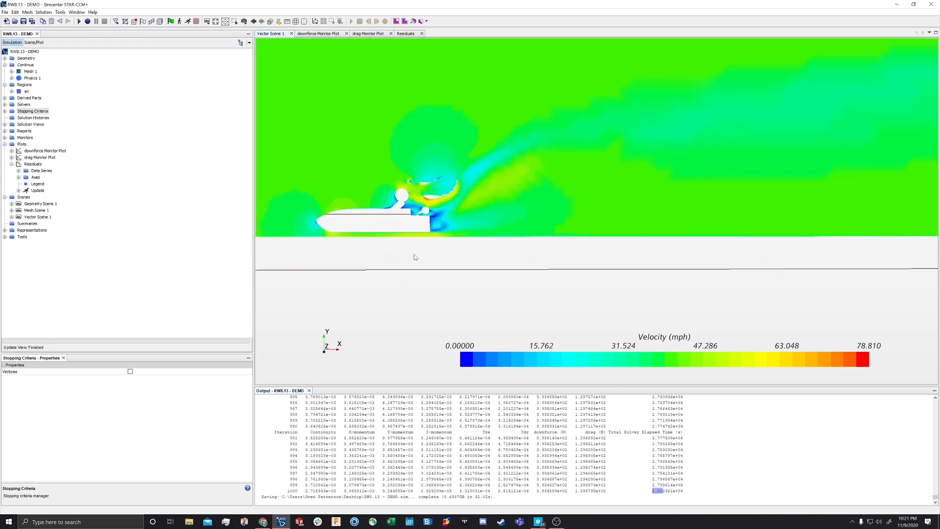
scroll(465, 265, down, 3)
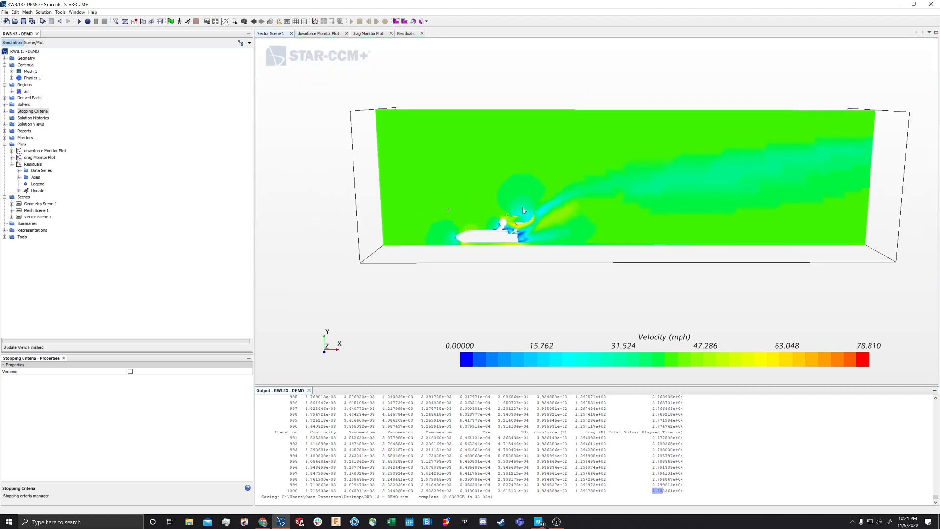
Examine the wake that the rear wing throws upward through the flow domain from several viewpoints
scroll(522, 210, up, 4)
scroll(522, 211, up, 2)
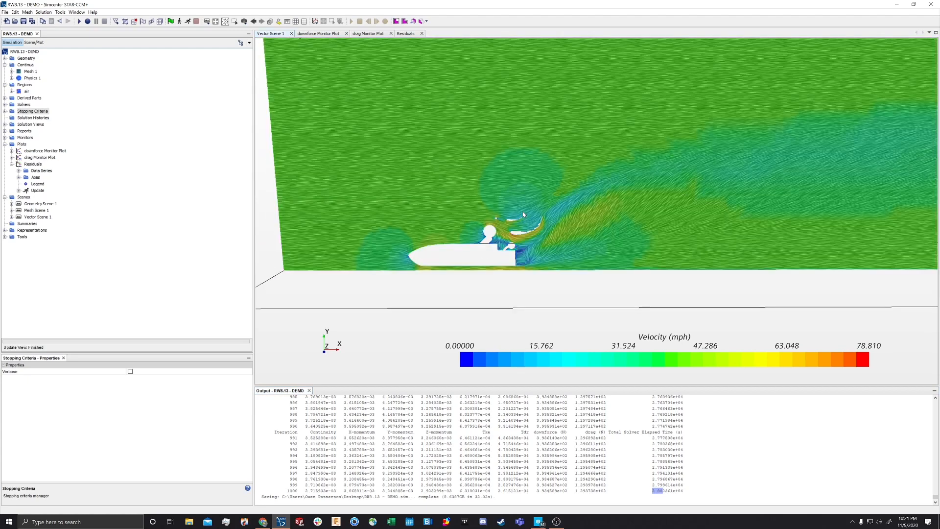
scroll(485, 175, up, 2)
scroll(482, 178, down, 2)
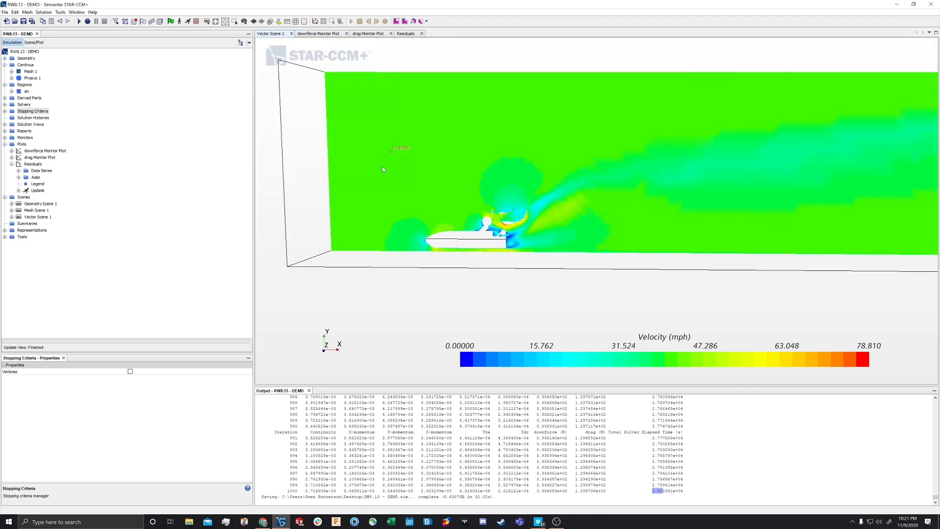
drag(592, 134, 485, 175)
middle_drag(485, 176, 521, 190)
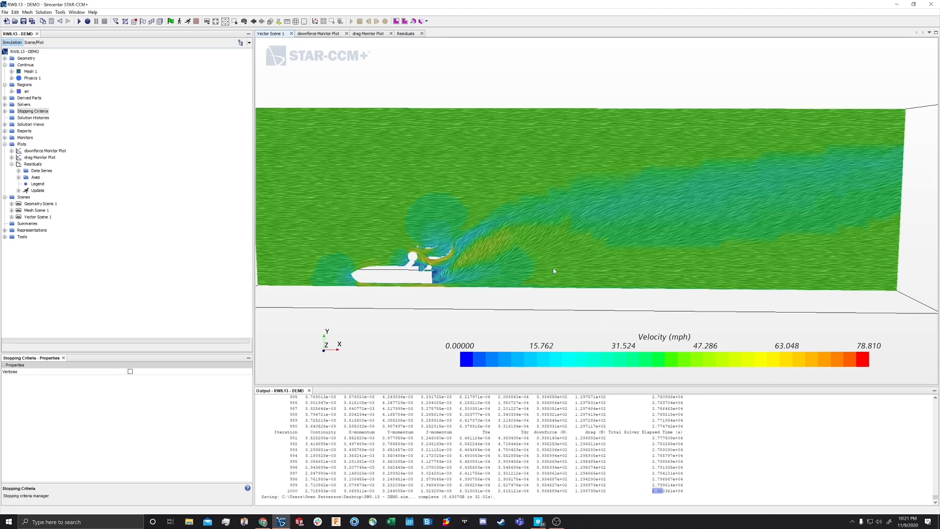
Examine the velocity vectors up close around the rear wing's main plane, flaps and upper elements
scroll(478, 278, up, 6)
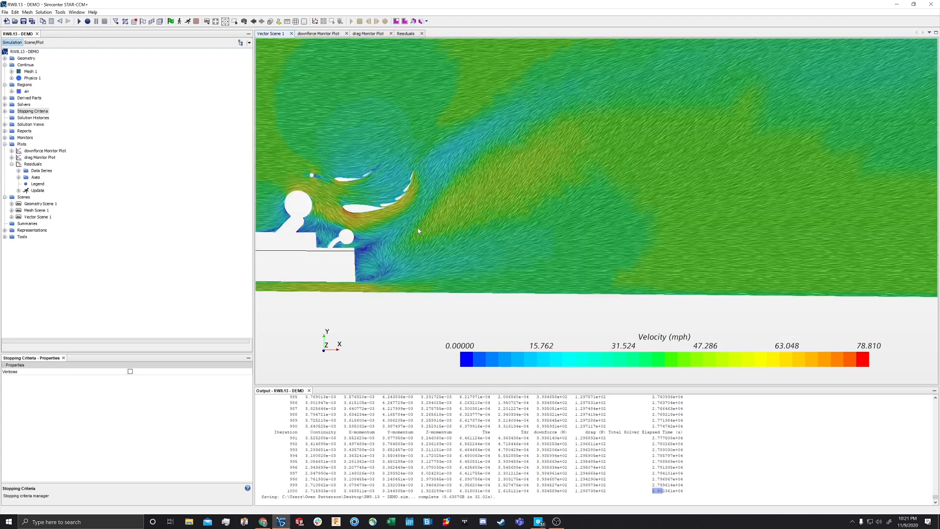
right_drag(434, 211, 508, 201)
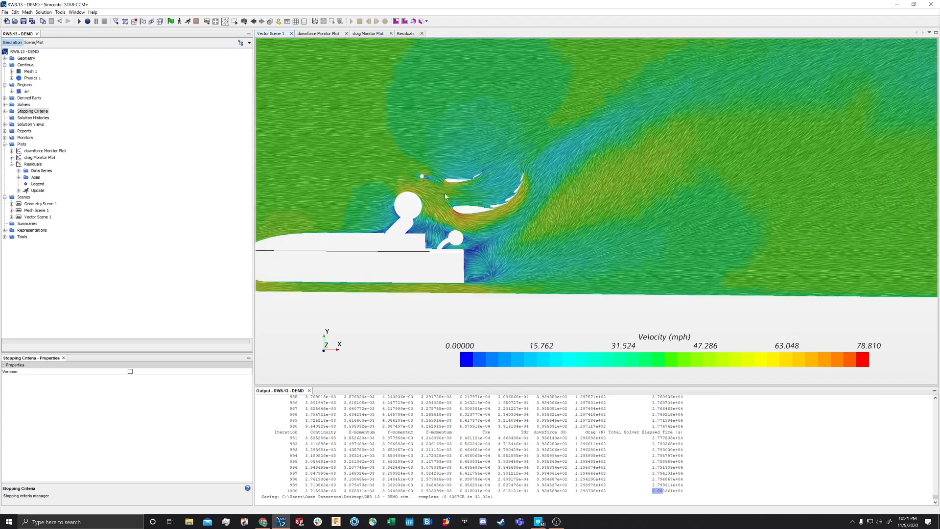
scroll(445, 193, up, 3)
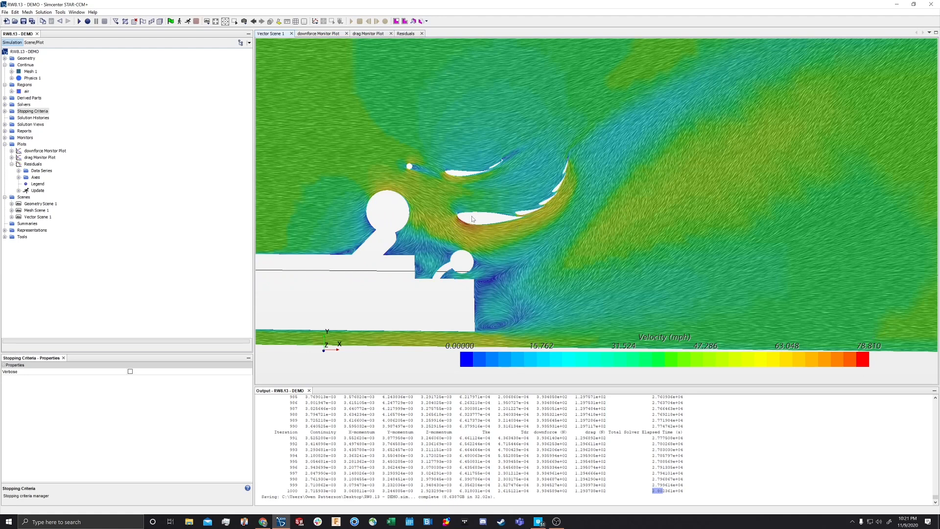
scroll(521, 235, up, 2)
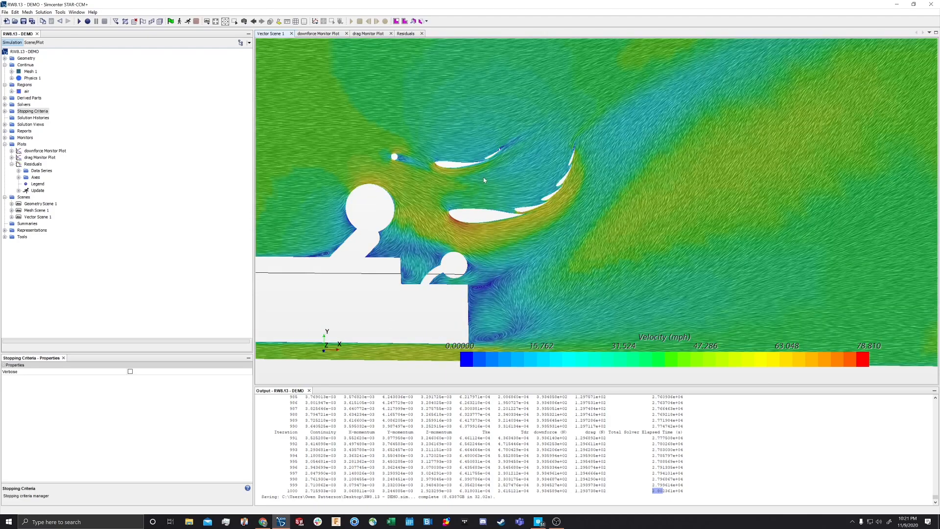
drag(482, 177, 489, 172)
right_drag(489, 172, 510, 213)
scroll(510, 212, down, 1)
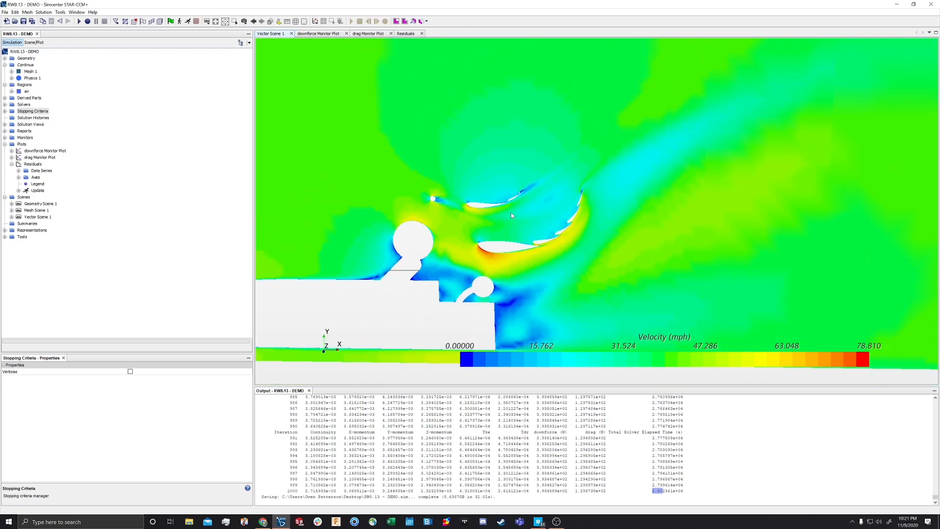
scroll(510, 213, up, 2)
scroll(525, 205, up, 3)
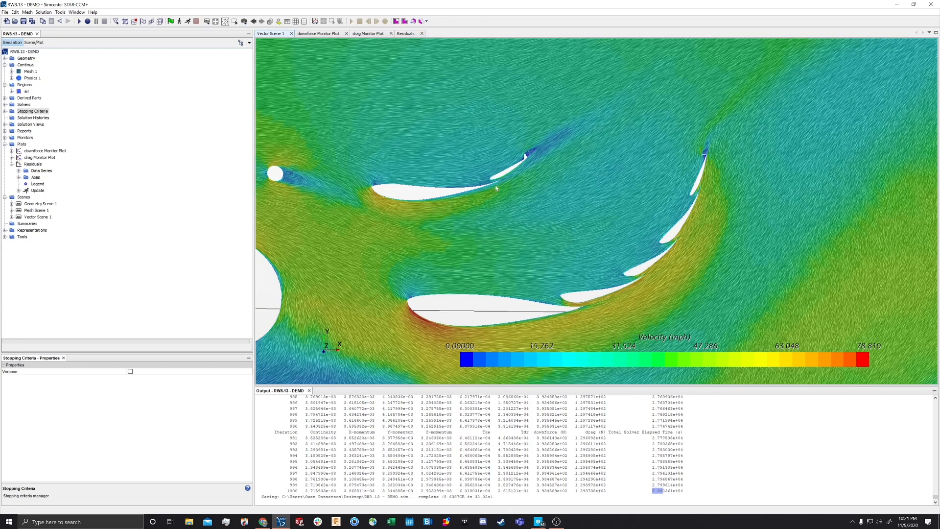
Compare the flow between the upper and lower wing elements with the flow around the whole car
scroll(474, 204, down, 3)
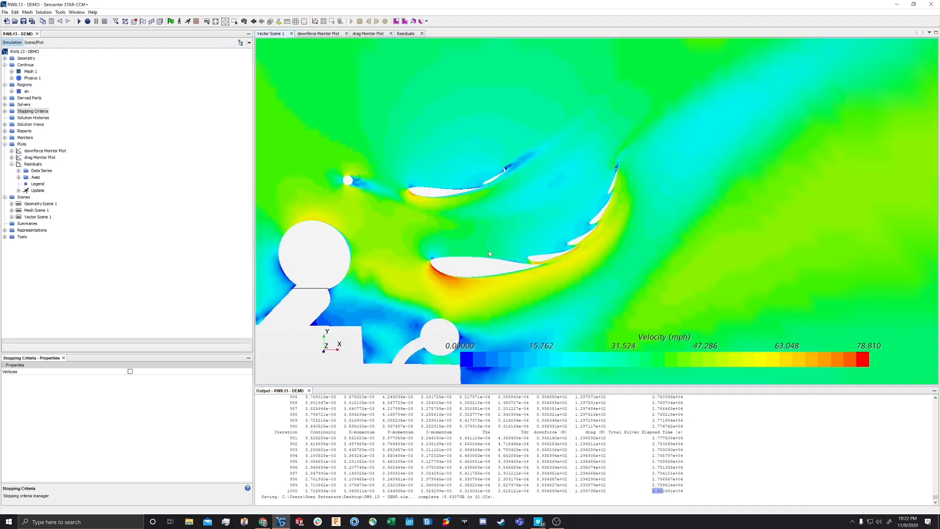
scroll(488, 251, up, 2)
scroll(489, 251, down, 3)
scroll(487, 251, down, 4)
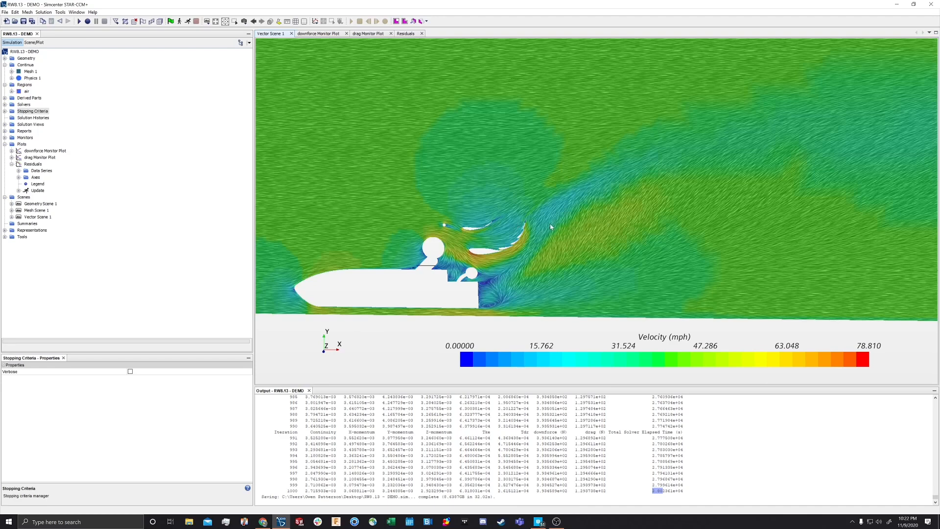
scroll(489, 263, up, 4)
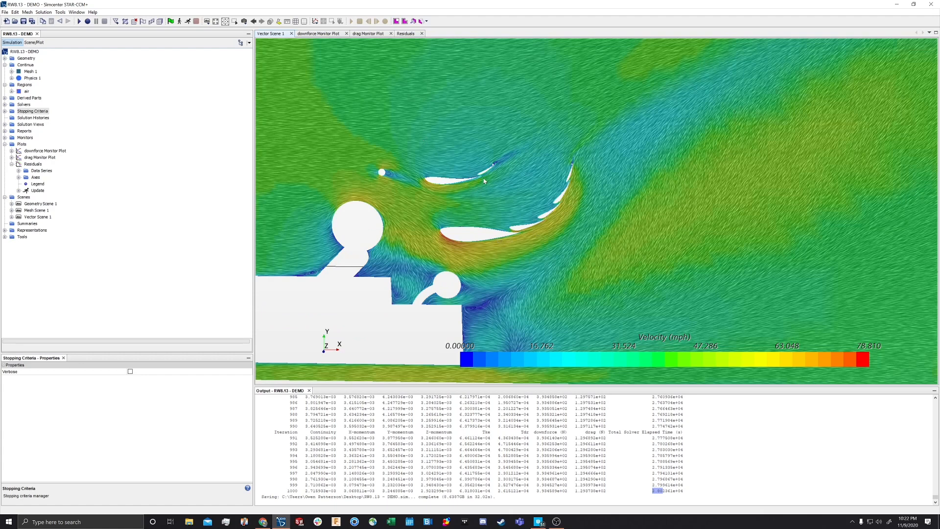
scroll(518, 183, down, 3)
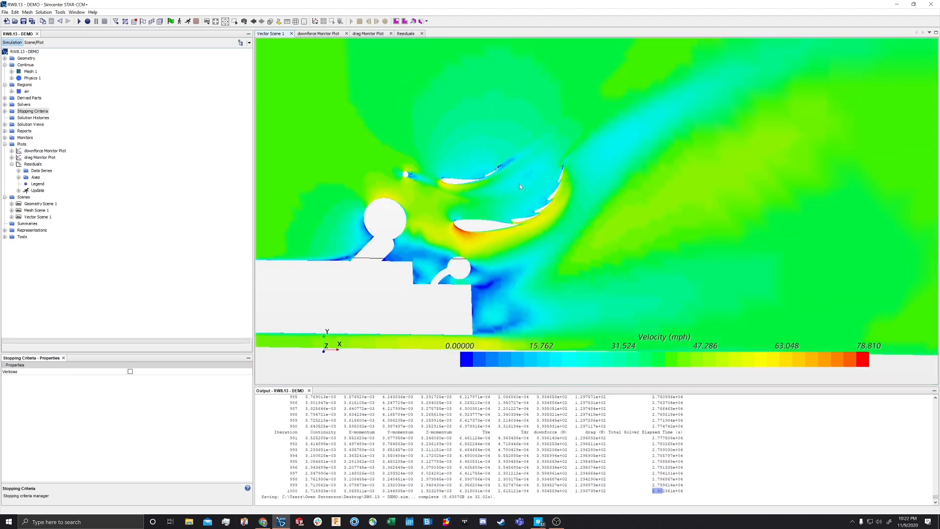
scroll(504, 166, down, 4)
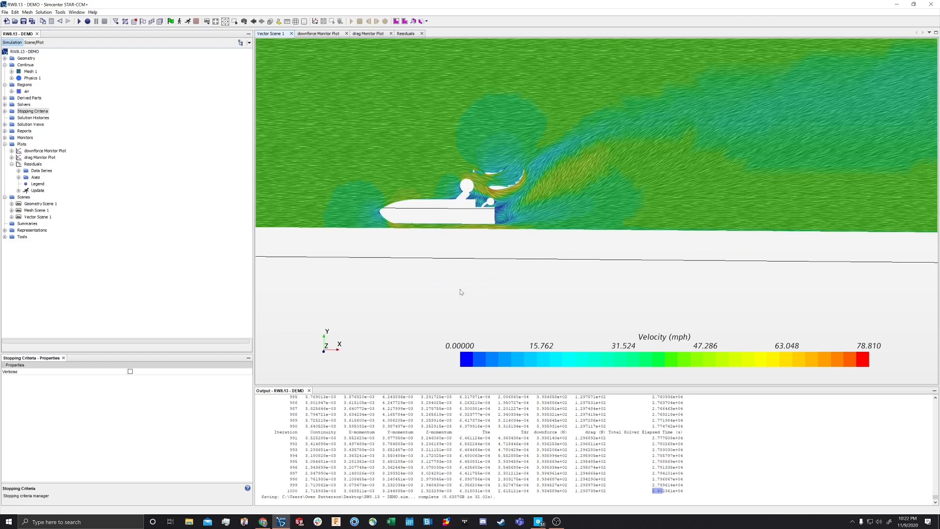
Open the downforce Monitor Plot to check how the downforce converges over the 1000 iterations
click(310, 33)
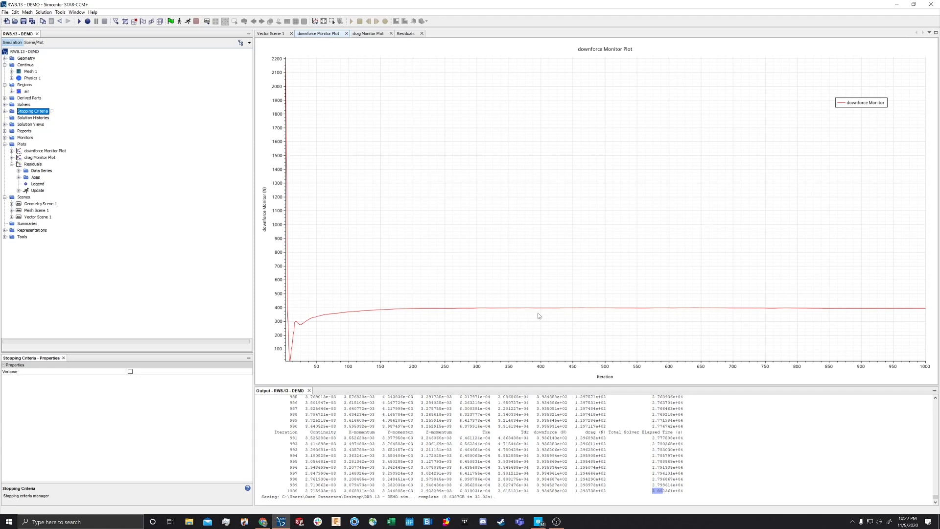
Follow the downforce curve to iteration 1000 and open the drag Monitor Plot to check its convergence as well
mouse_move(570, 310)
mouse_move(885, 309)
mouse_move(926, 309)
click(366, 34)
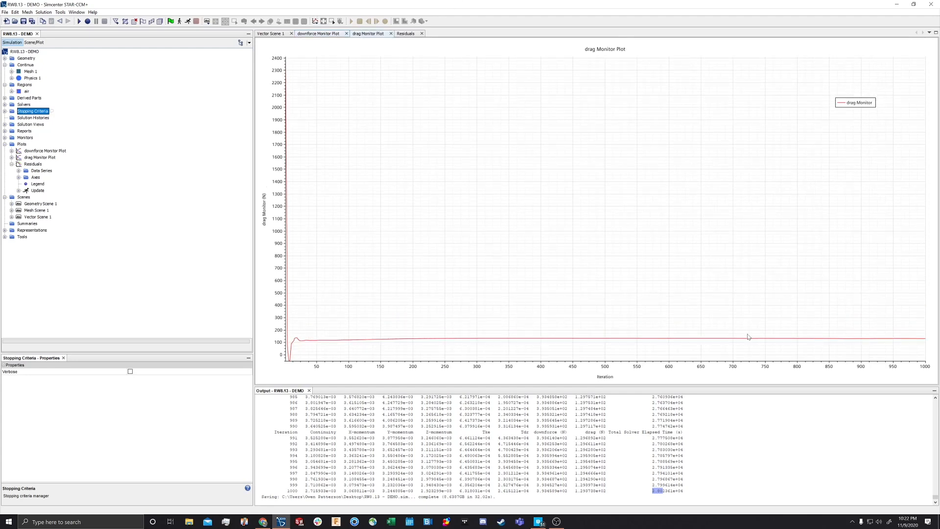
mouse_move(771, 340)
mouse_move(901, 340)
Review the Residuals plot against the residual and downforce figures in the output log for iteration 1000
click(406, 34)
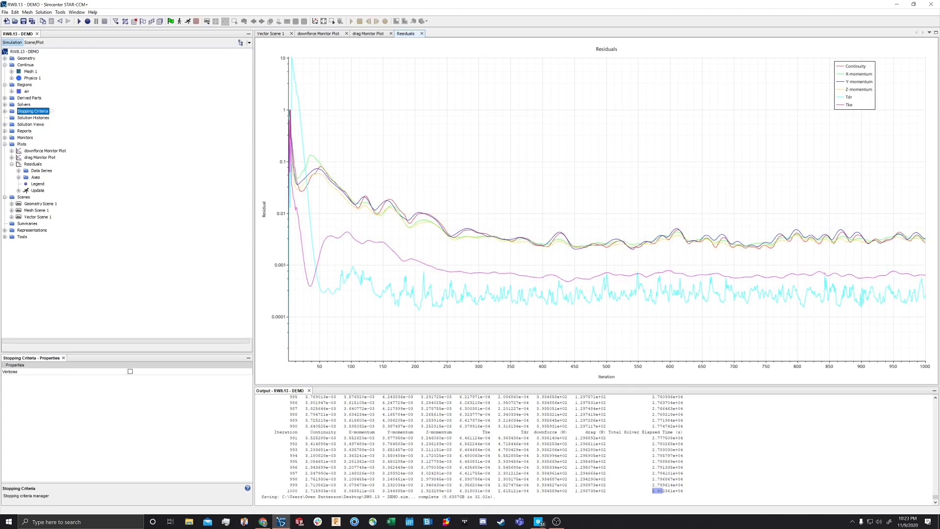
drag(532, 490, 506, 491)
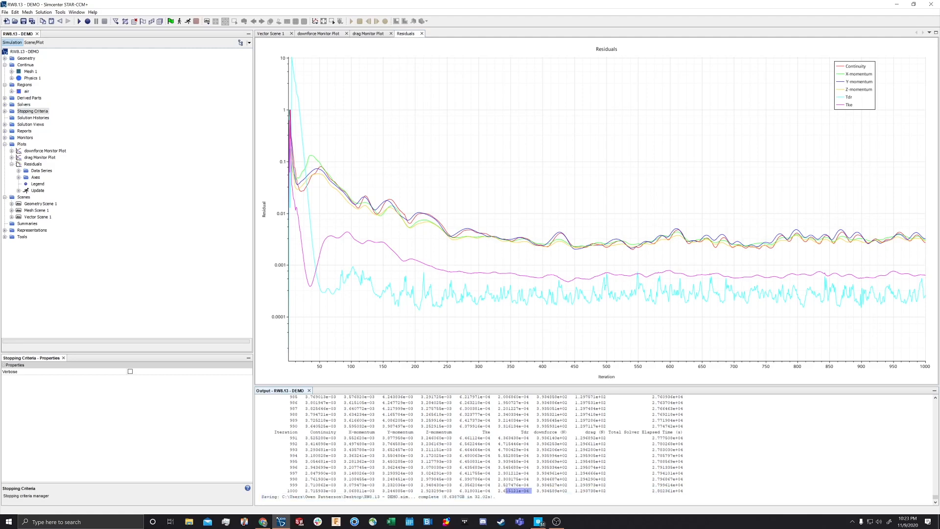
click(716, 319)
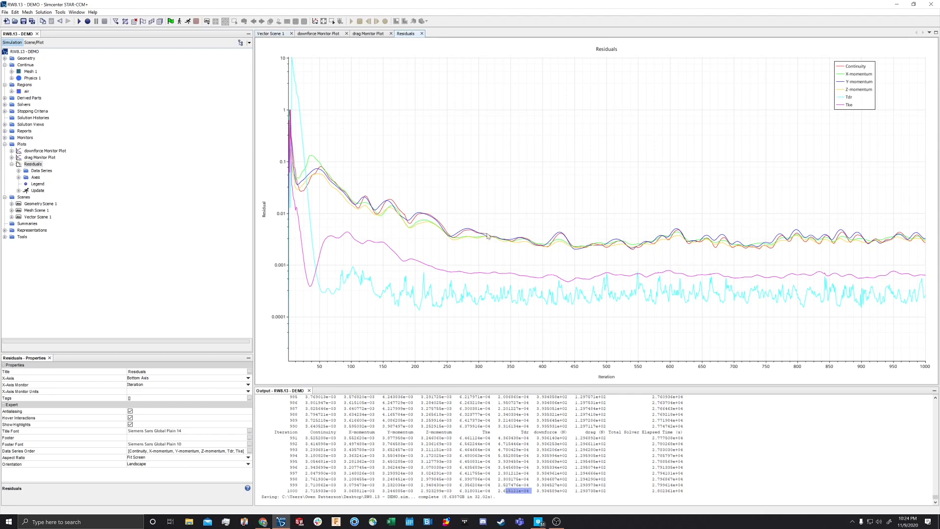
mouse_move(538, 497)
mouse_down()
mouse_move(568, 485)
mouse_move(553, 500)
mouse_move(550, 490)
mouse_up()
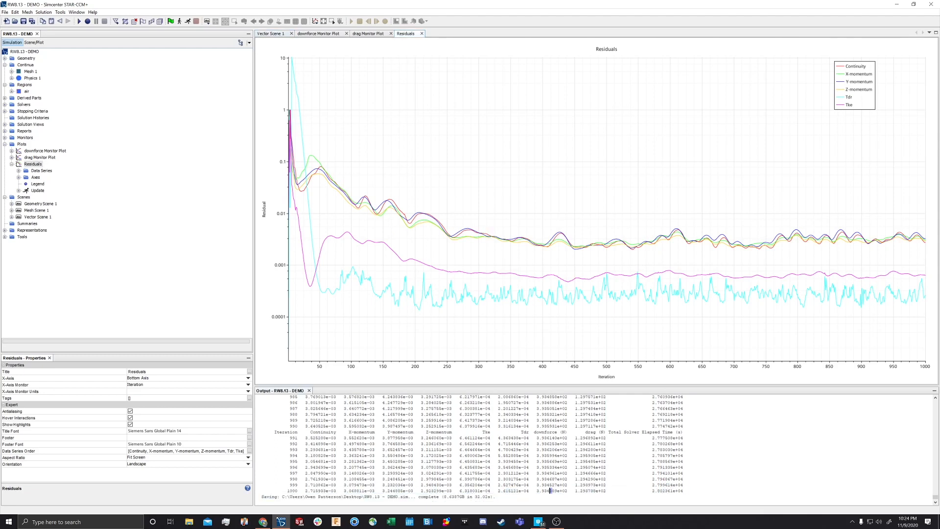
Return to Vector Scene 1 and examine the velocity field around the car and rear wing, both close up and across the domain
click(270, 33)
scroll(512, 157, up, 5)
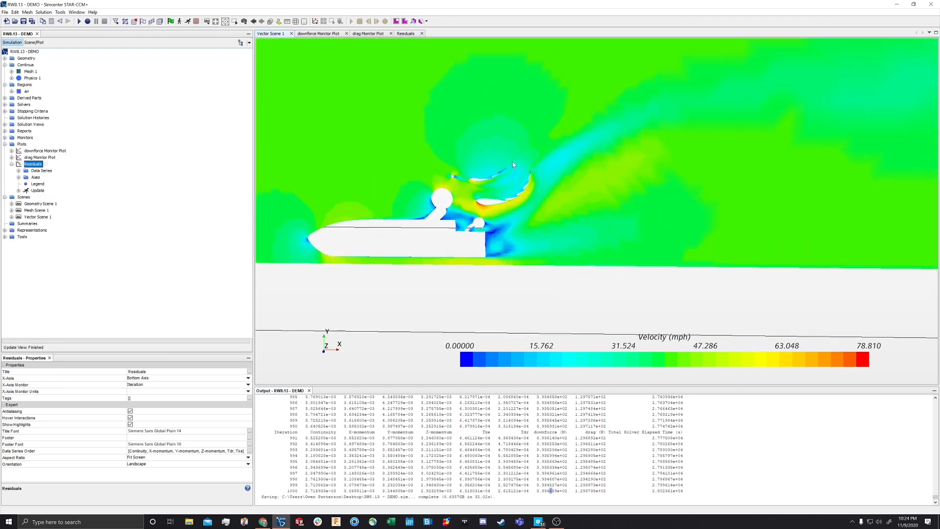
scroll(492, 196, up, 2)
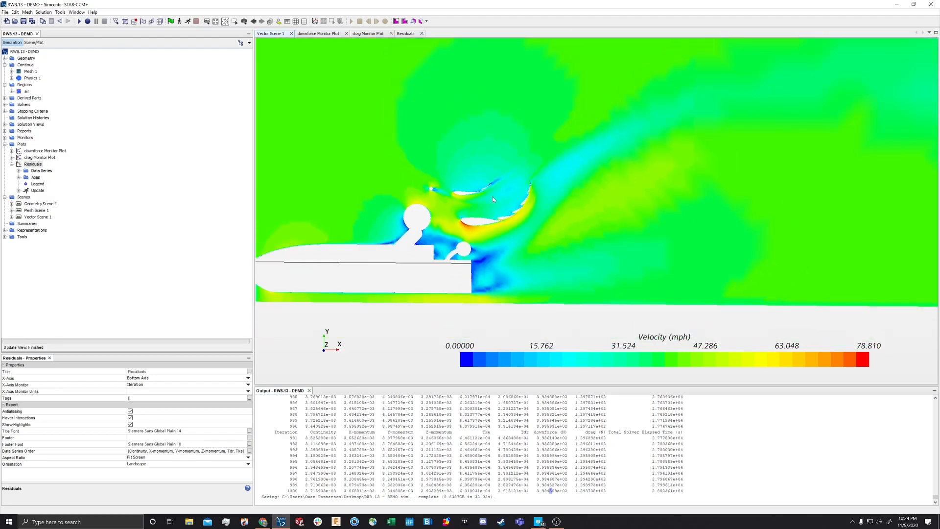
scroll(486, 194, down, 3)
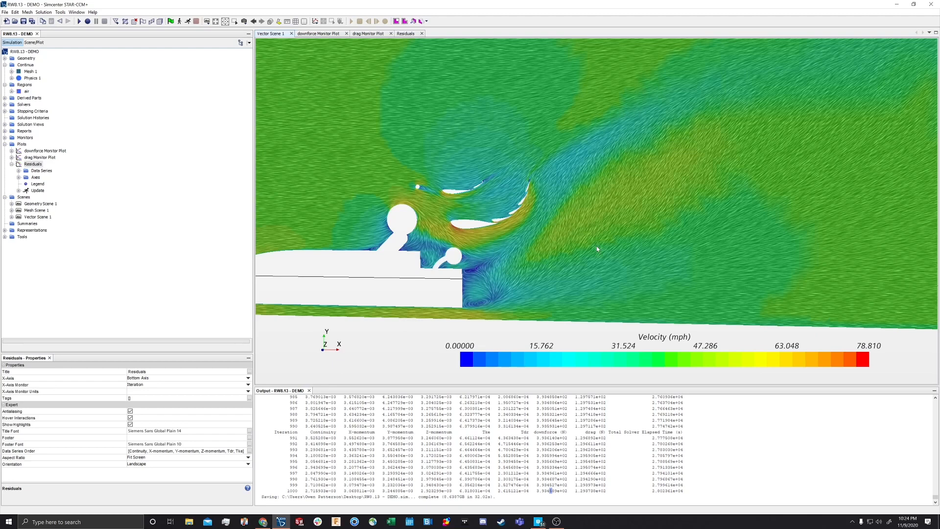
scroll(550, 241, down, 5)
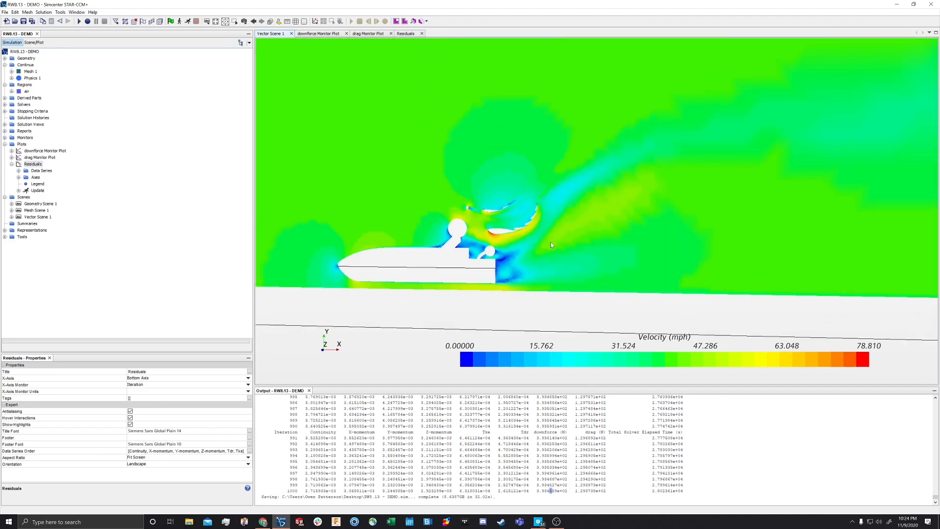
drag(436, 307, 468, 307)
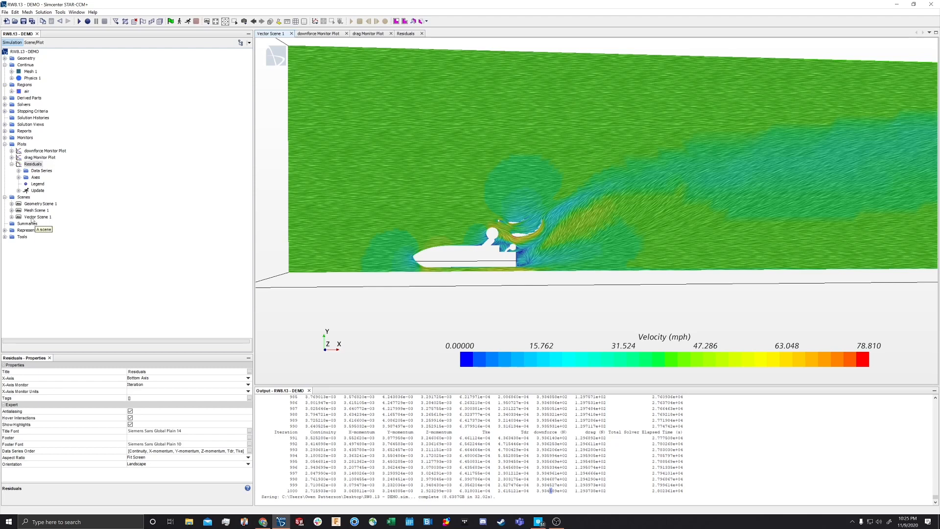
Open Geometry Scene 1 and start a new plane section under Derived Parts
double_click(41, 203)
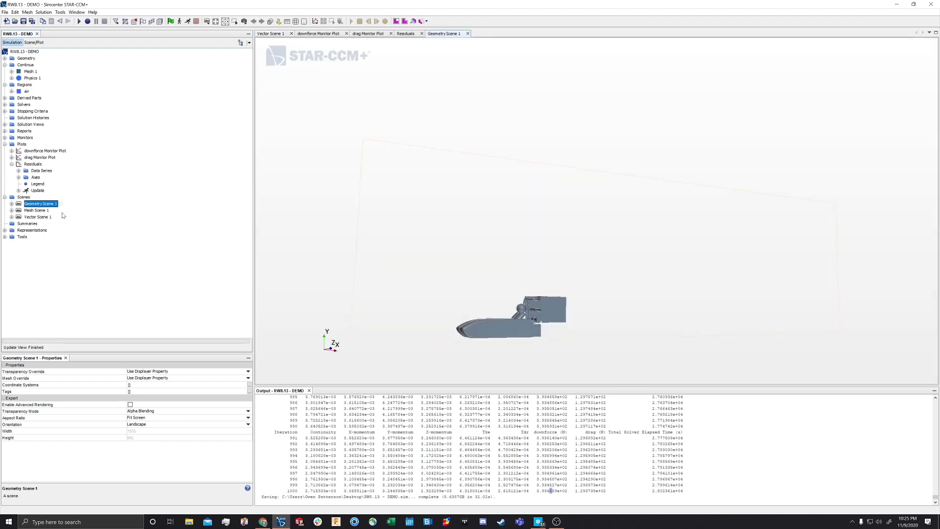
mouse_move(483, 236)
mouse_down()
mouse_move(491, 230)
mouse_move(417, 220)
mouse_move(377, 245)
mouse_move(376, 231)
mouse_up()
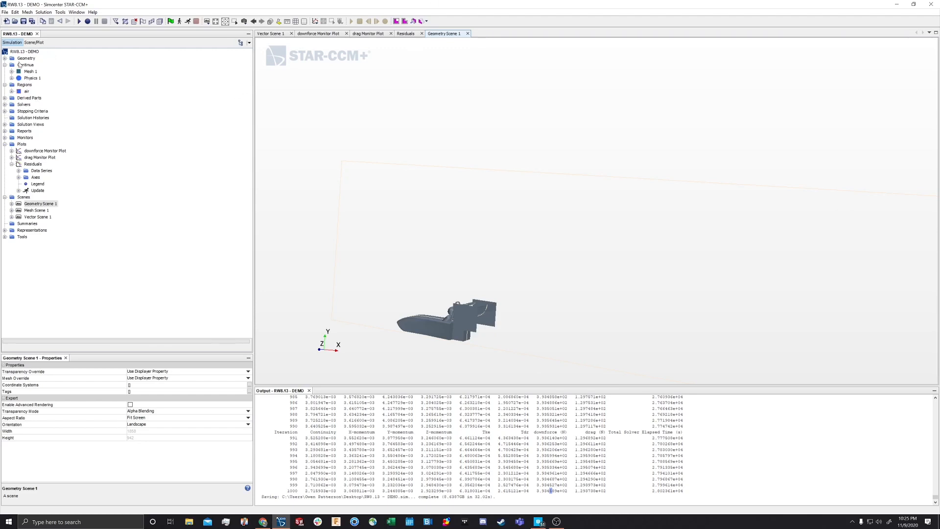
click(5, 98)
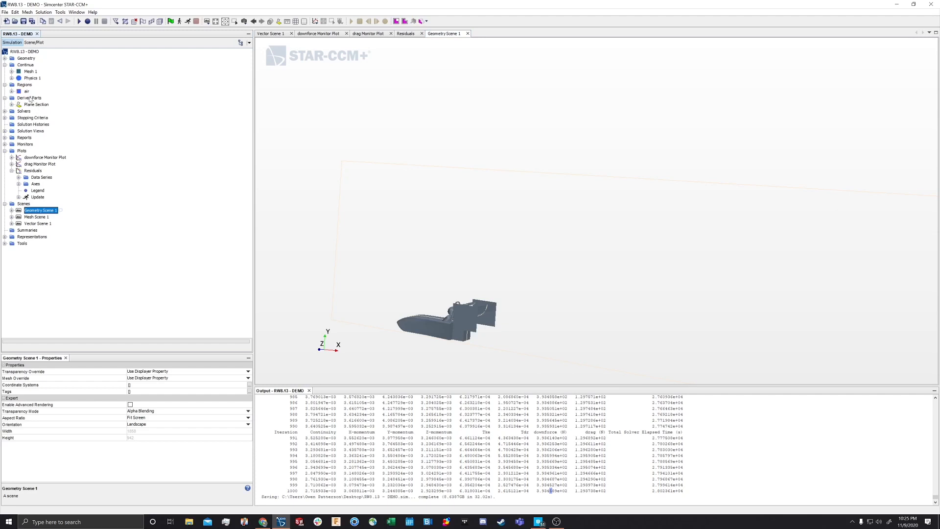
right_click(29, 98)
mouse_move(69, 104)
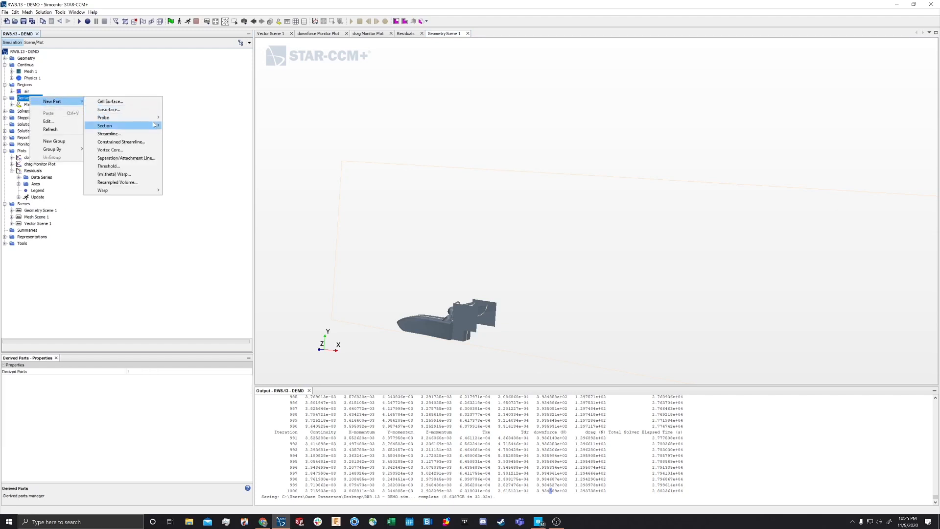
click(179, 126)
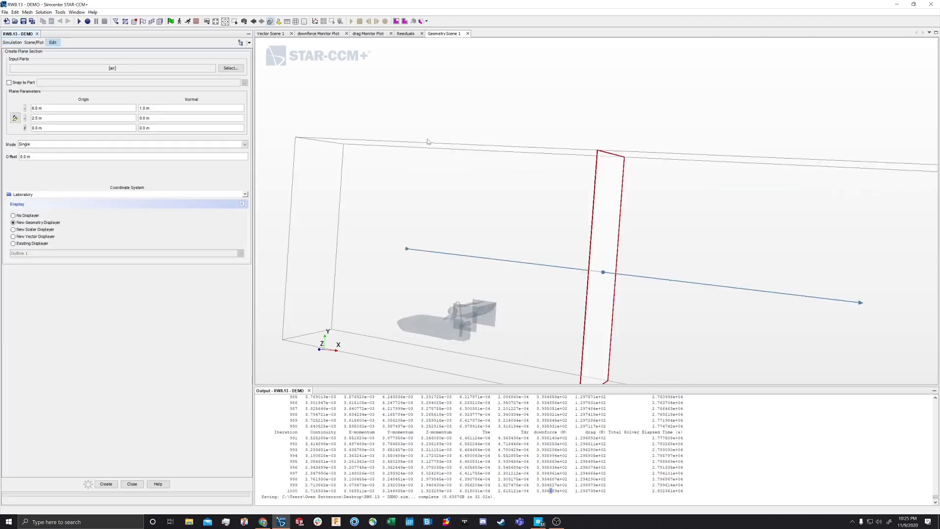
Move the section plane by hand to an X origin of about 2.59 m, near the rear edge of the wing
drag(396, 113, 510, 86)
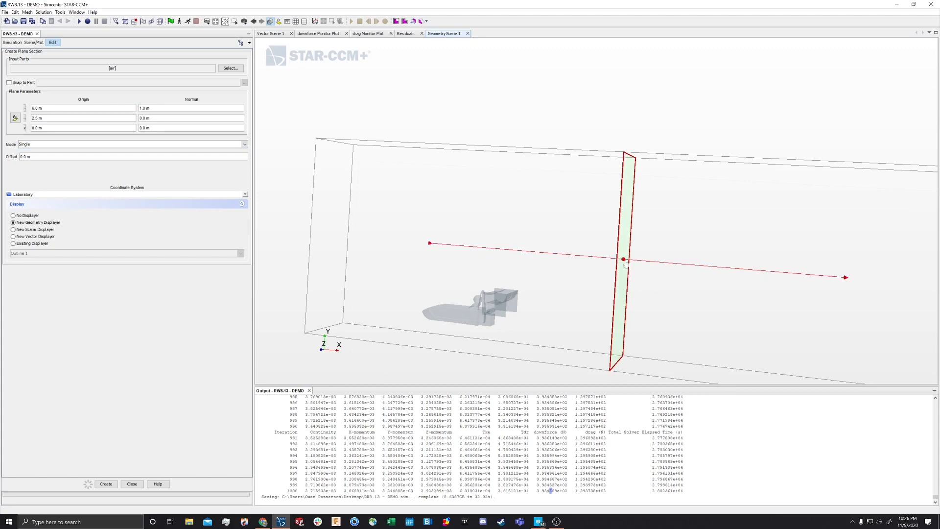
drag(622, 260, 495, 218)
scroll(440, 296, down, 2)
scroll(440, 297, up, 6)
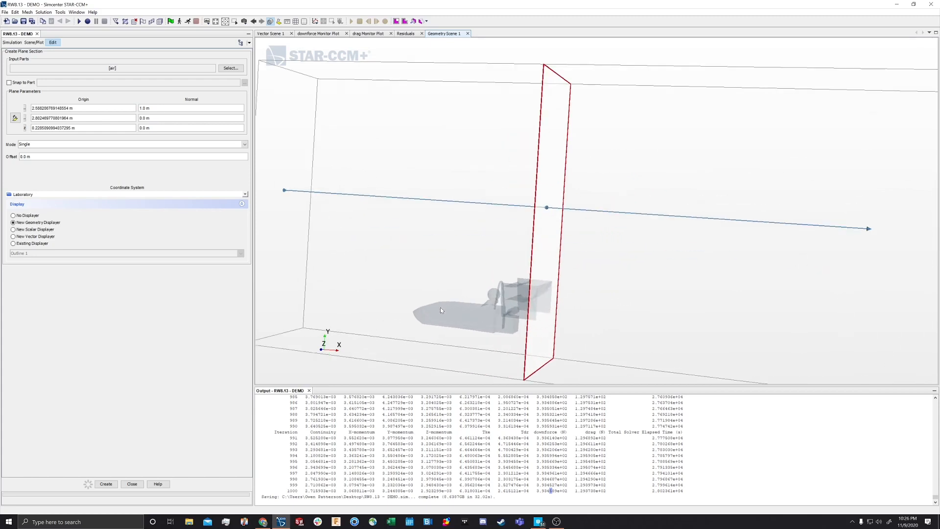
drag(410, 226, 546, 238)
scroll(546, 239, up, 2)
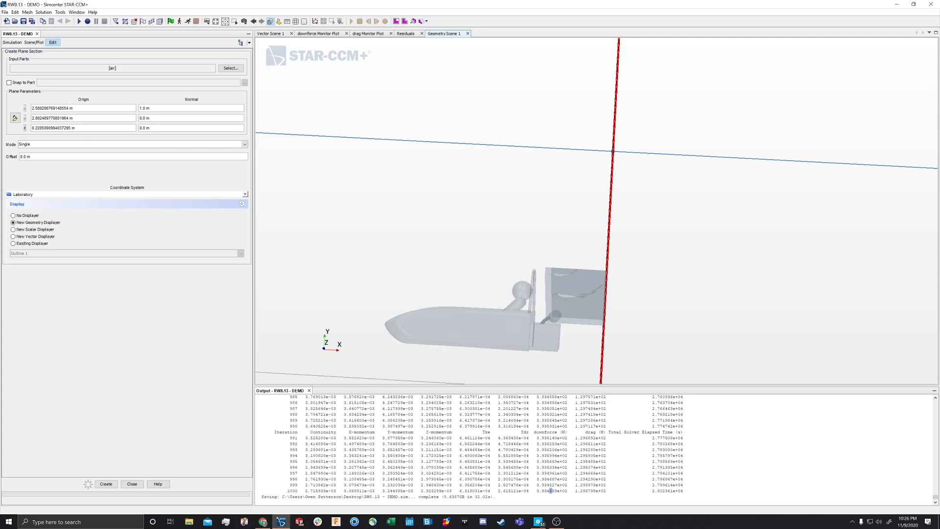
Try X origins of 2.5 m and 3.0 m for the section plane
click(94, 109)
text(2.5)
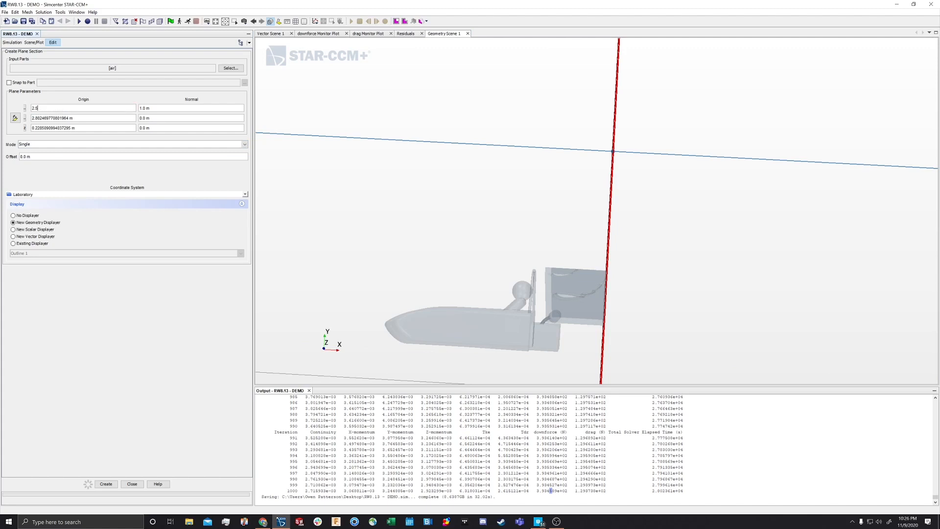
key(Return)
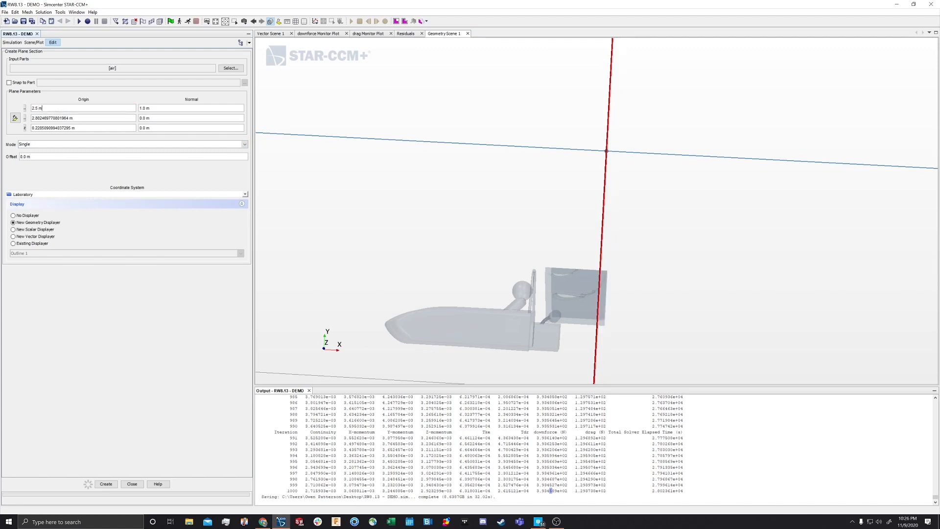
key(ctrl+a)
text(3.0)
key(Return)
Set the section plane's origin to X 2.6 m, Y 2.5 m and Z 0.0 m
key(ctrl+a)
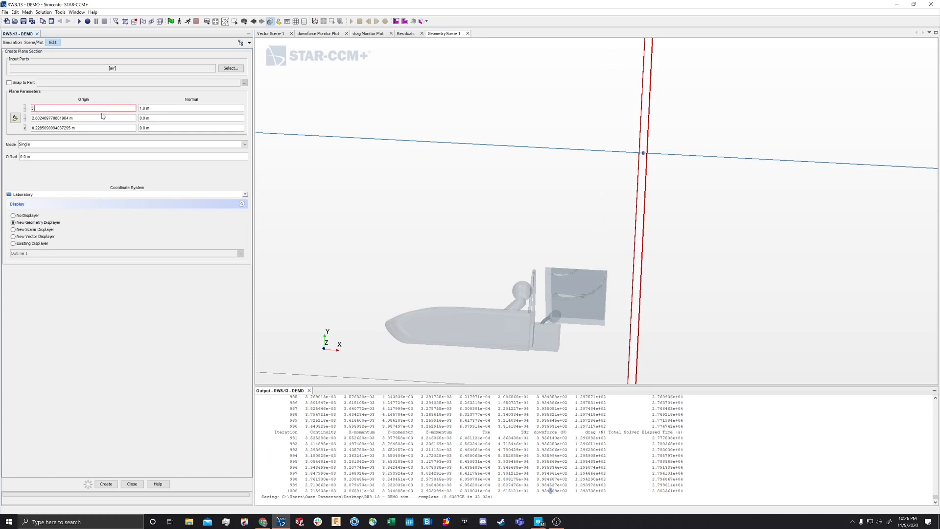
text(2.6)
key(Return)
scroll(651, 215, up, 3)
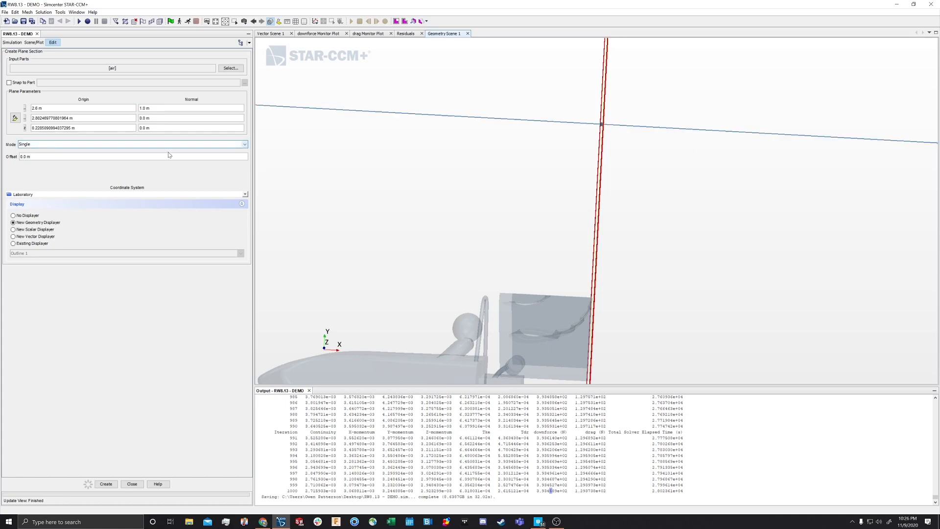
click(85, 128)
text(0.)
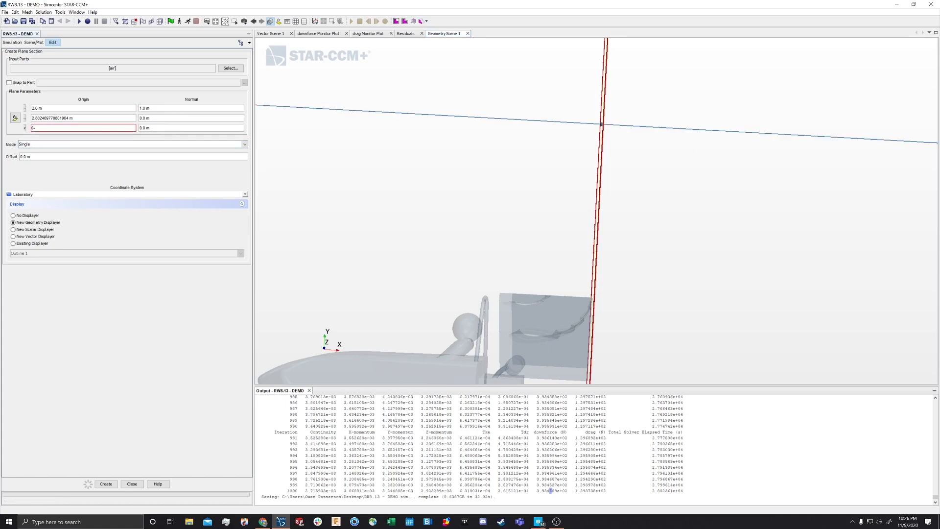
key(shift+Tab)
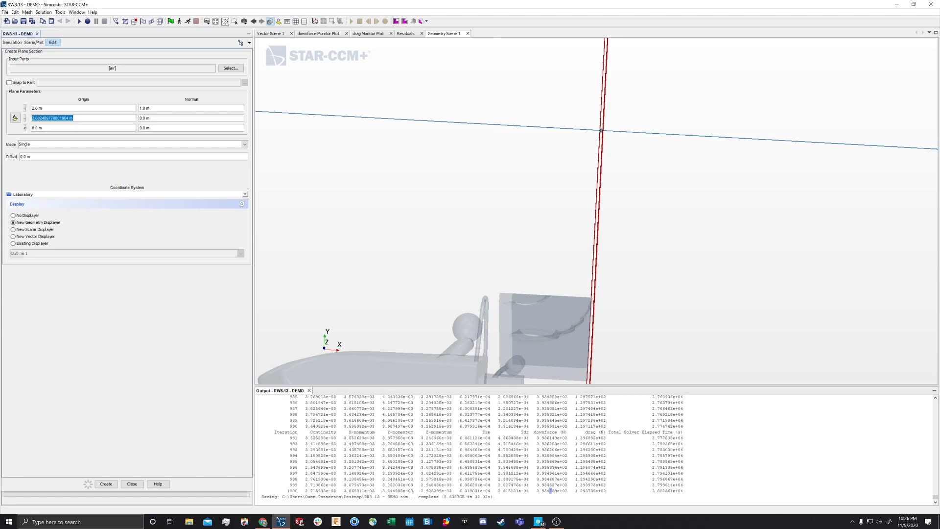
text(2.5)
key(Return)
scroll(637, 126, up, 2)
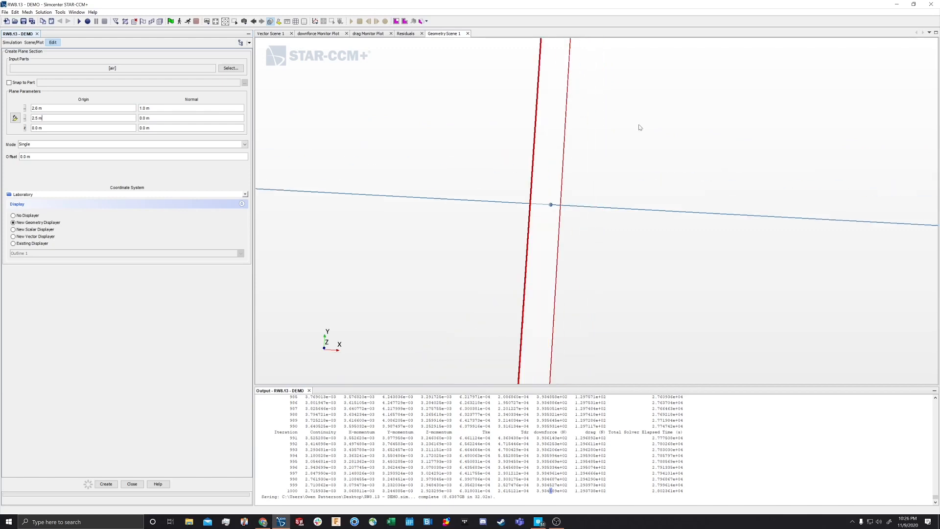
Create the plane section behind the rear wing with a new geometry displayer, close the editor and inspect the section from behind
scroll(646, 124, down, 6)
drag(508, 319, 298, 352)
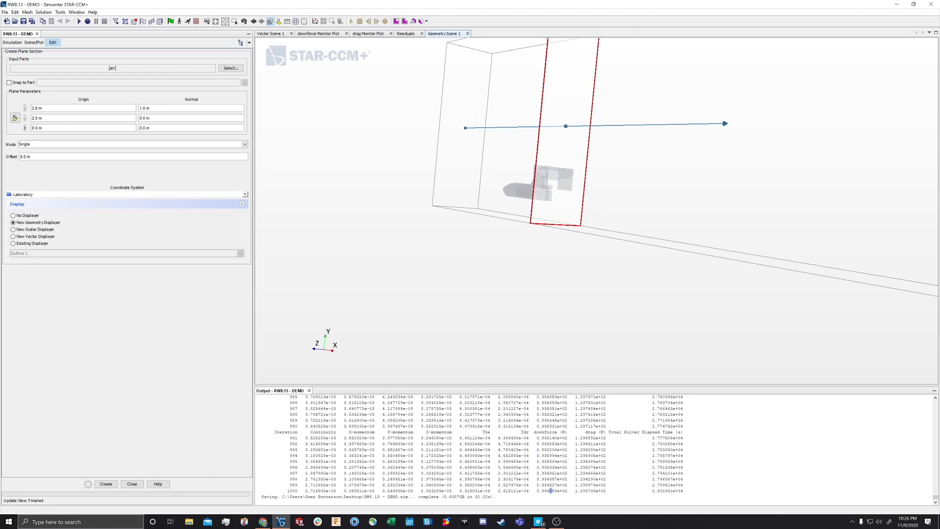
click(105, 484)
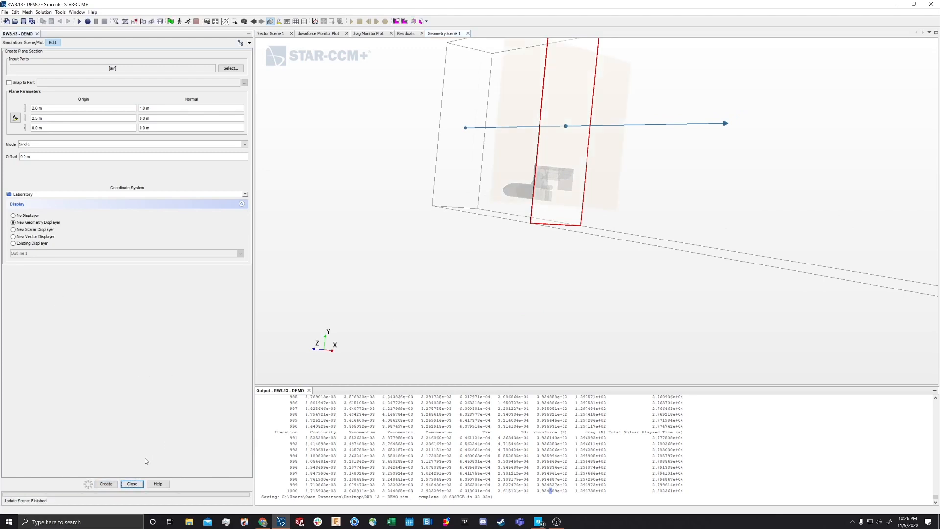
click(131, 484)
drag(468, 266, 669, 153)
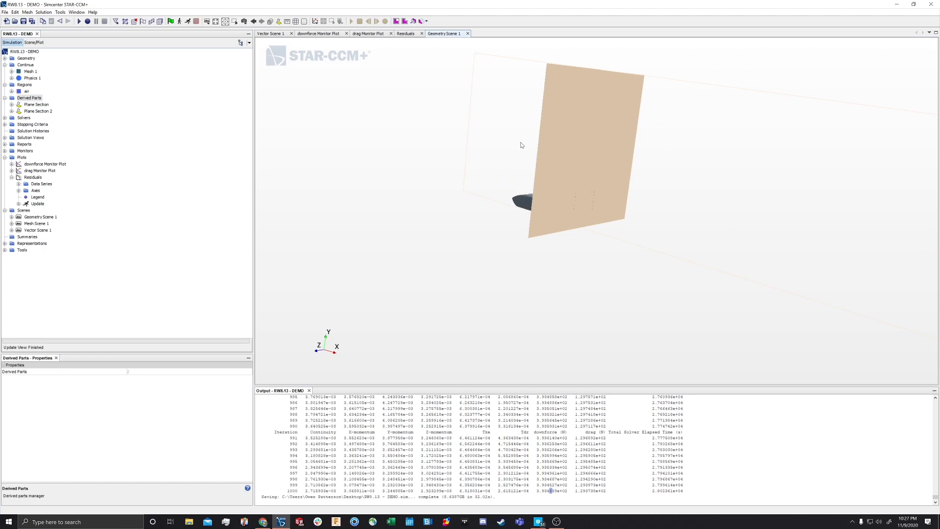
drag(587, 115, 351, 102)
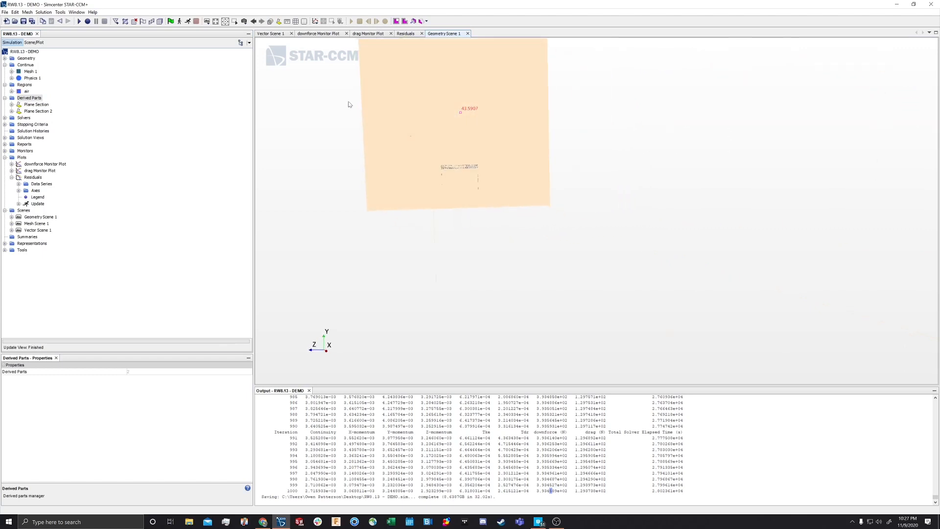
drag(336, 229, 425, 256)
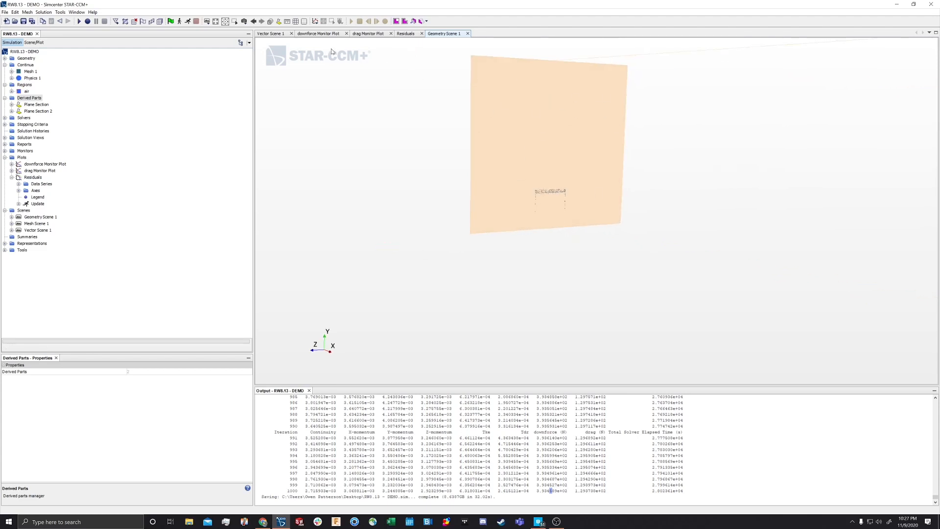
Add Plane Section 2 to the vector displayer in Vector Scene 1
click(35, 112)
drag(35, 112, 577, 189)
click(594, 194)
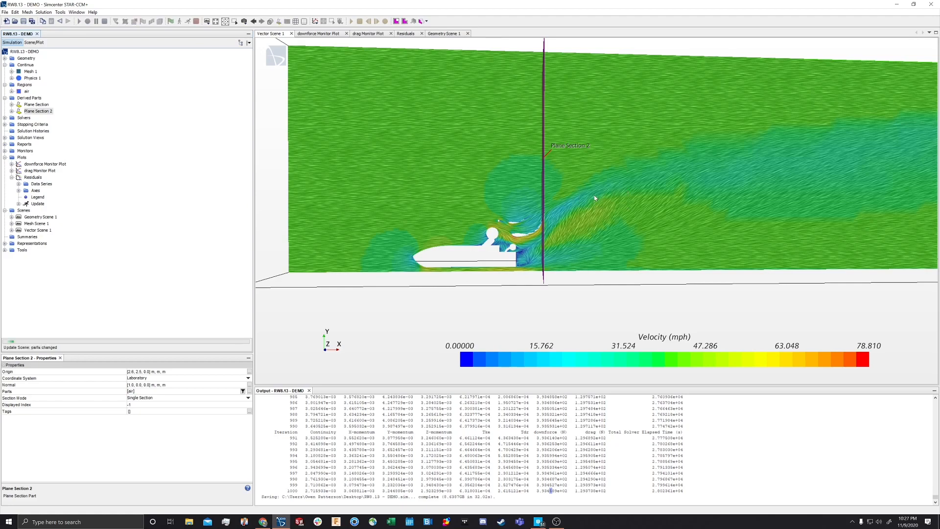
Examine the velocity vectors on the cross-flow section, especially the vortex around the rear wing's endplate
drag(649, 308, 494, 318)
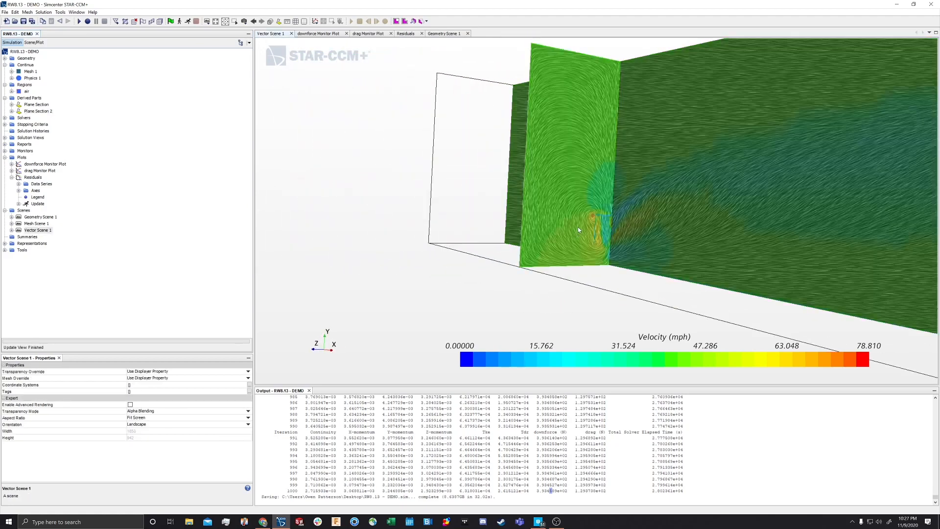
scroll(582, 225, up, 6)
drag(586, 224, 545, 222)
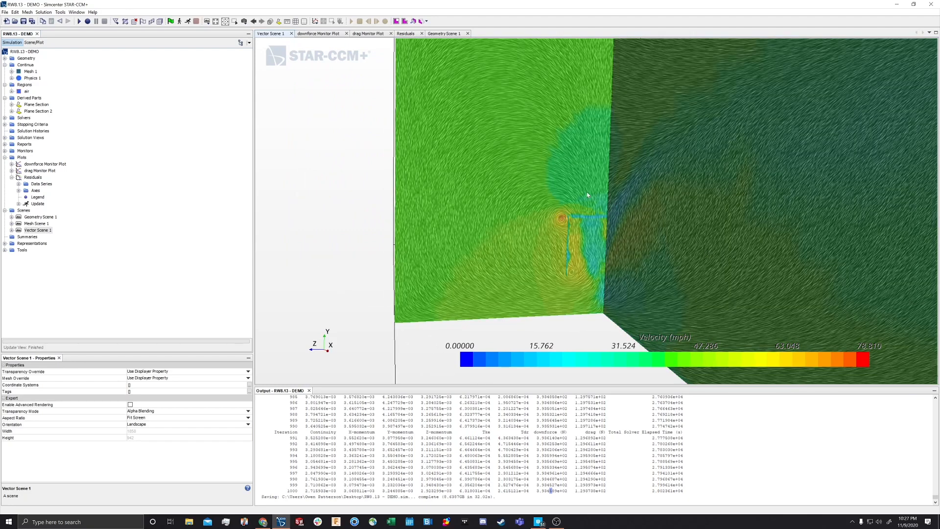
scroll(574, 228, up, 4)
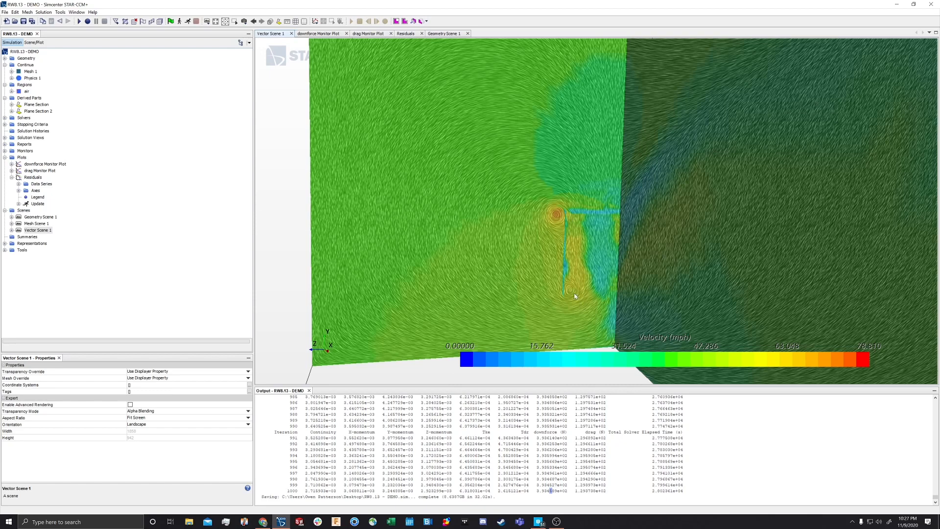
scroll(550, 269, down, 7)
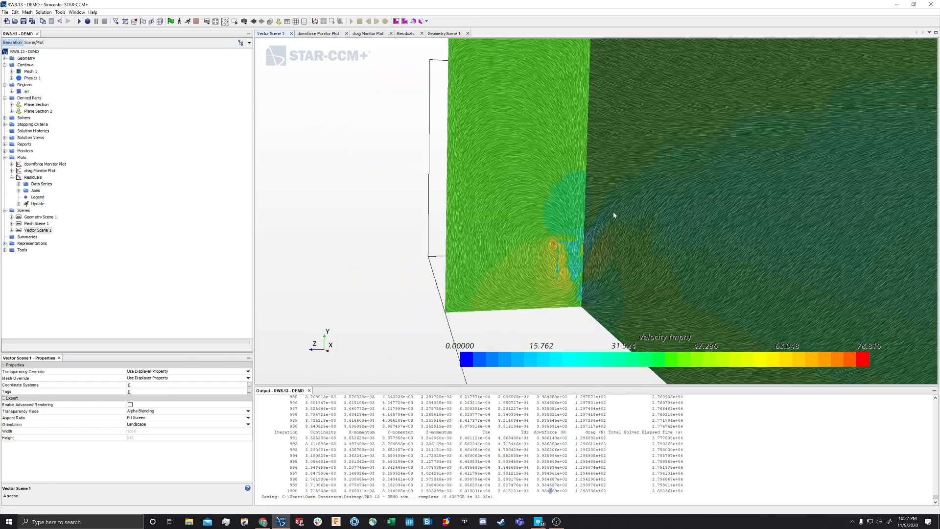
Examine the cross-flow section together with the centreline wake from behind, from the side and close to the rear wing
scroll(573, 126, down, 2)
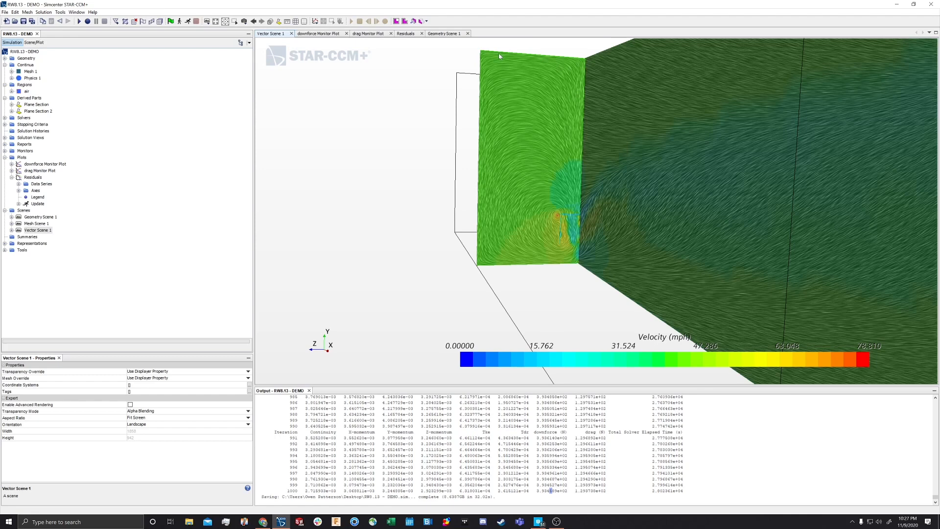
mouse_move(402, 178)
mouse_down()
mouse_move(359, 175)
mouse_move(369, 176)
mouse_up()
scroll(526, 205, down, 5)
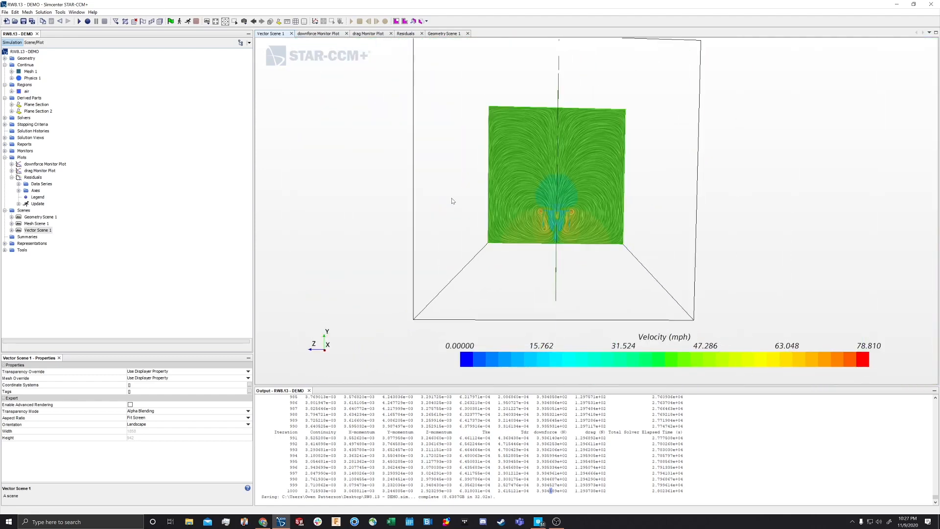
drag(453, 201, 380, 270)
scroll(378, 270, up, 6)
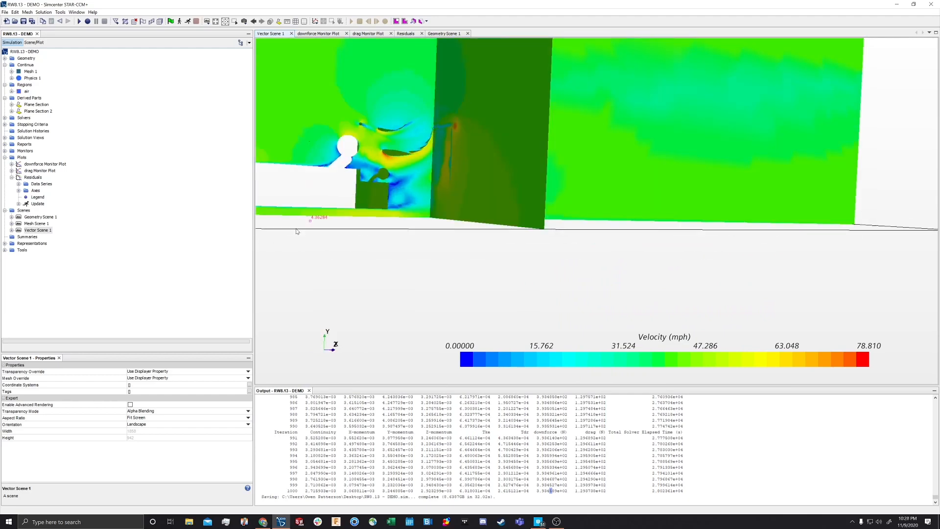
drag(296, 231, 594, 178)
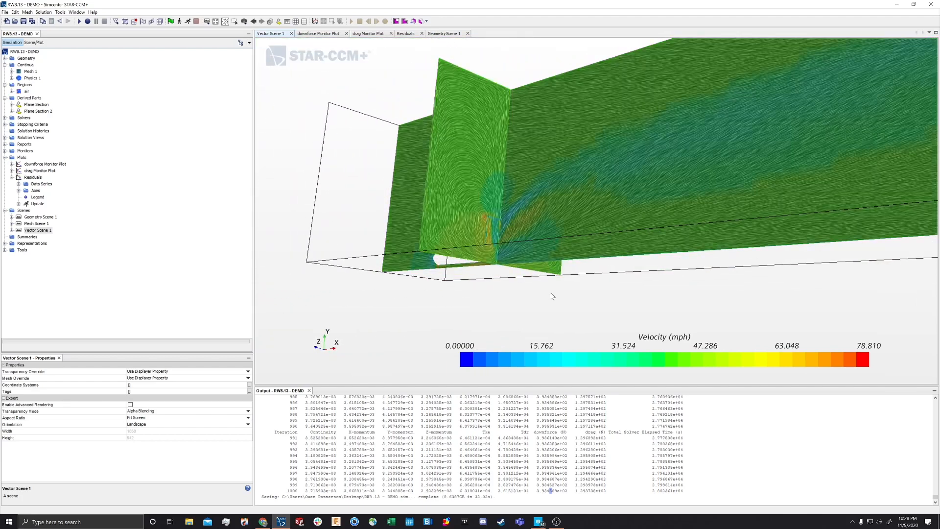
drag(552, 296, 550, 205)
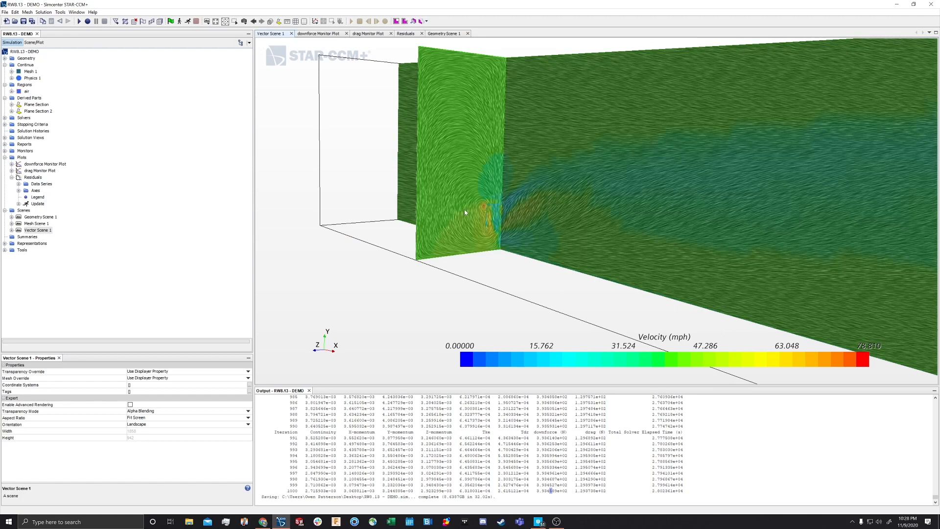
click(450, 205)
drag(316, 313, 446, 303)
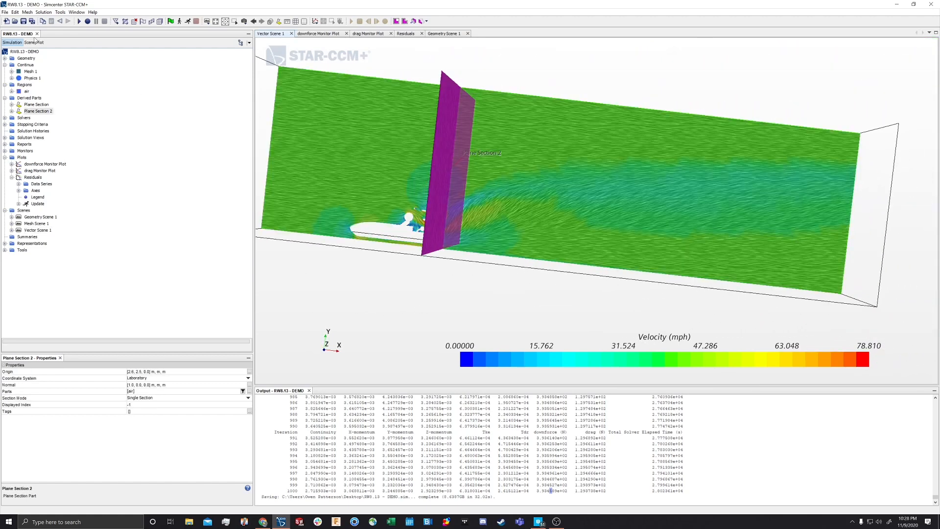
Hide Plane Section 2 in the Vector 1 displayer and inspect the centreline section's wake from the side
click(33, 42)
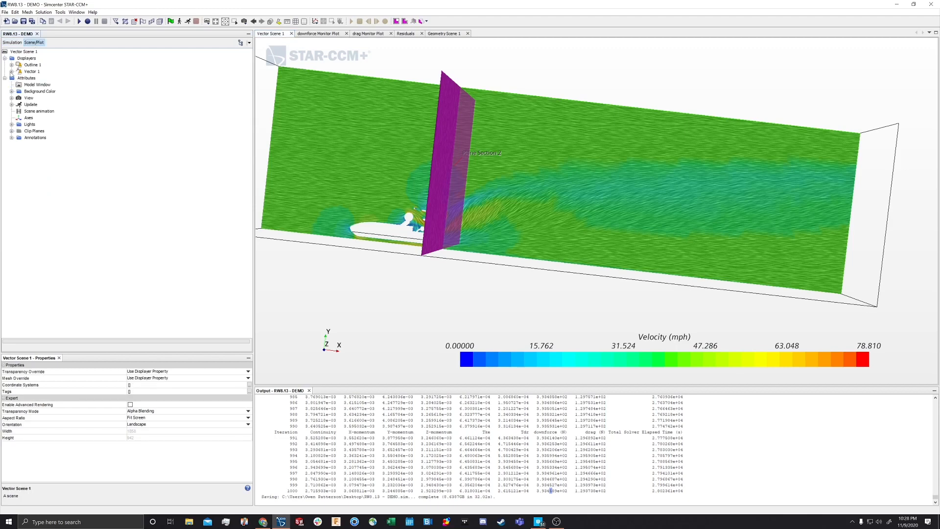
click(12, 71)
click(19, 78)
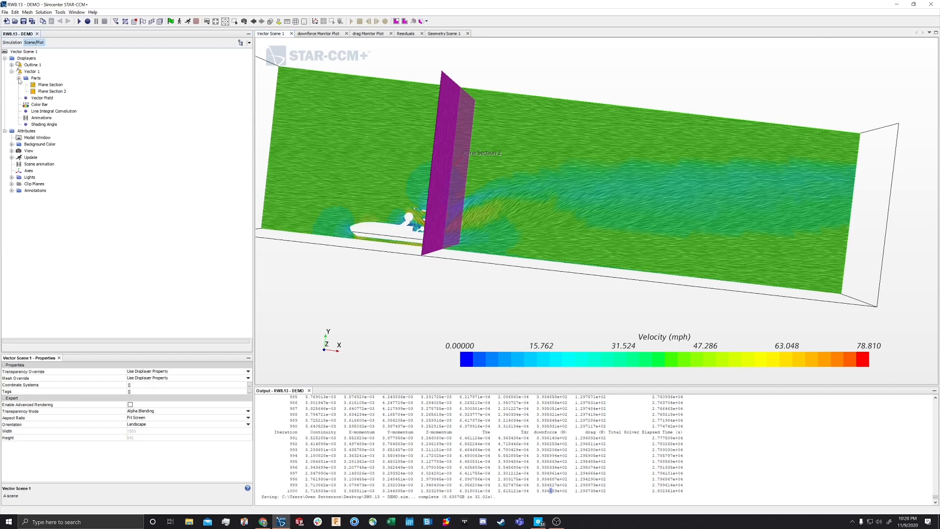
click(43, 91)
right_click(47, 91)
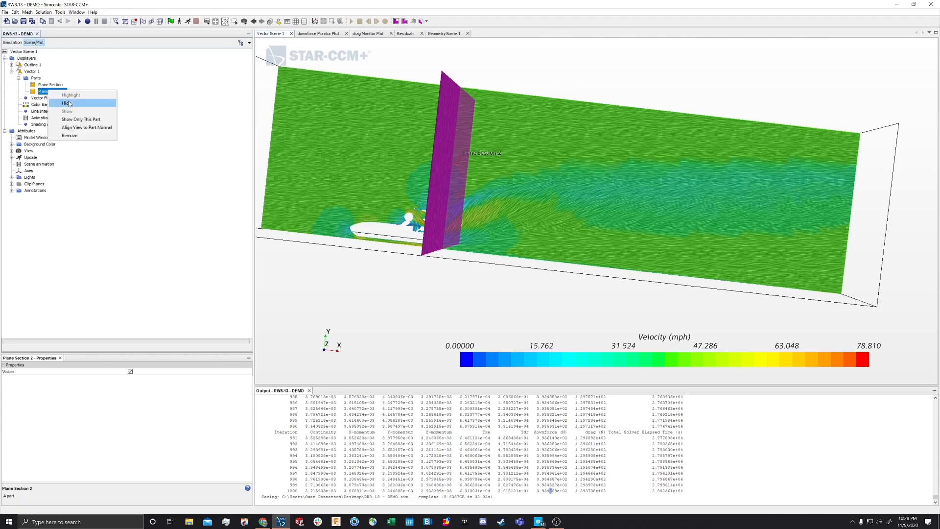
click(69, 103)
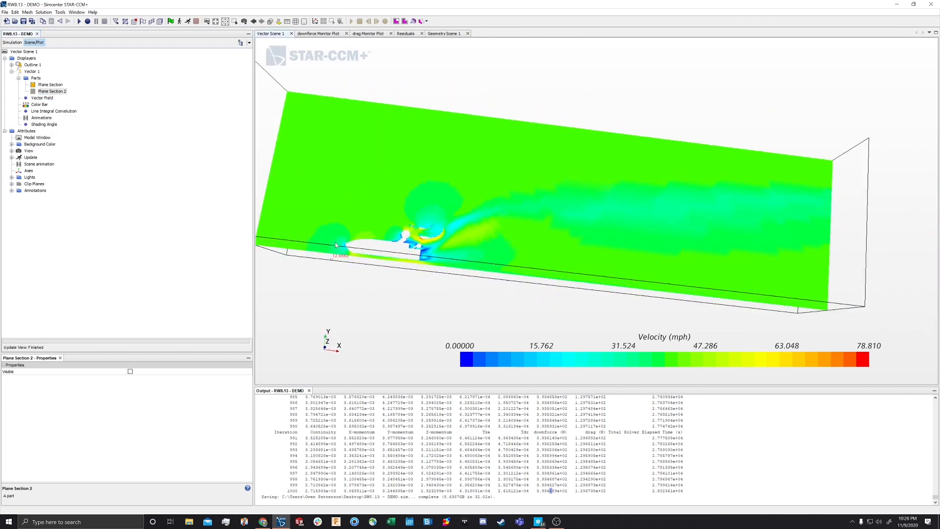
drag(367, 162, 117, 124)
drag(870, 312, 618, 298)
drag(475, 301, 725, 193)
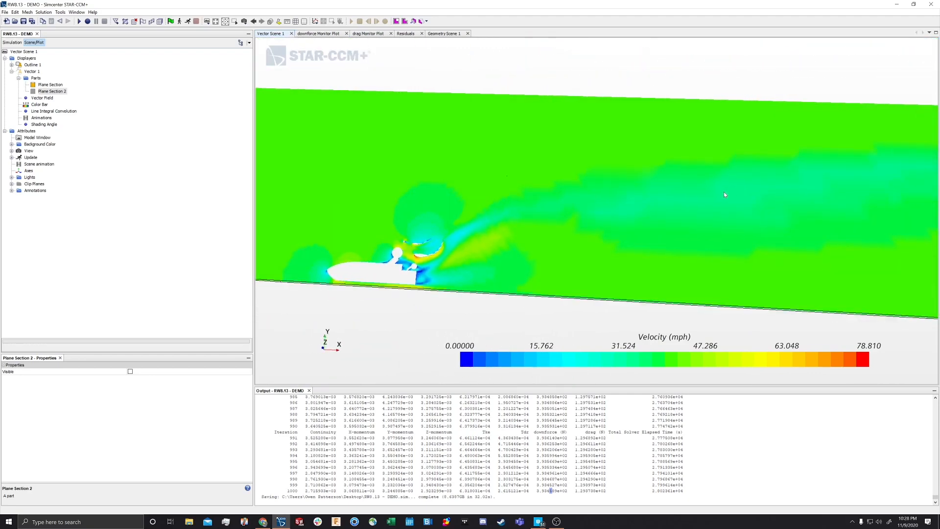
scroll(612, 196, down, 2)
drag(285, 216, 305, 239)
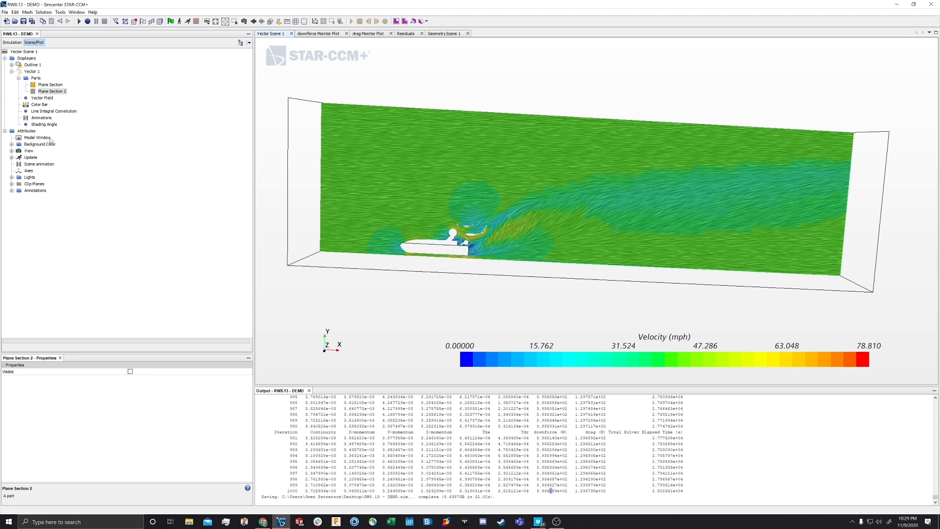
Set the Vector 1 displayer's animation mode to Discrete Sweep and open the Plane Section sweep settings
right_click(44, 118)
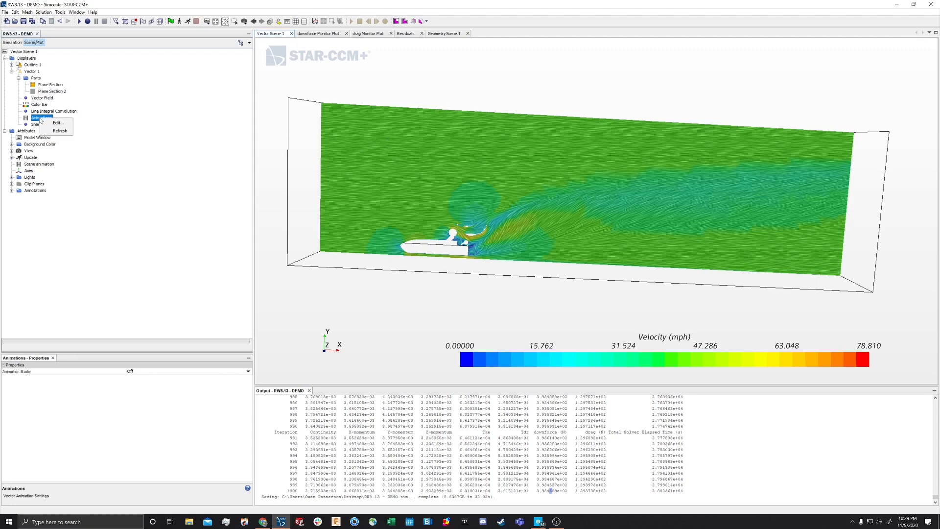
click(150, 191)
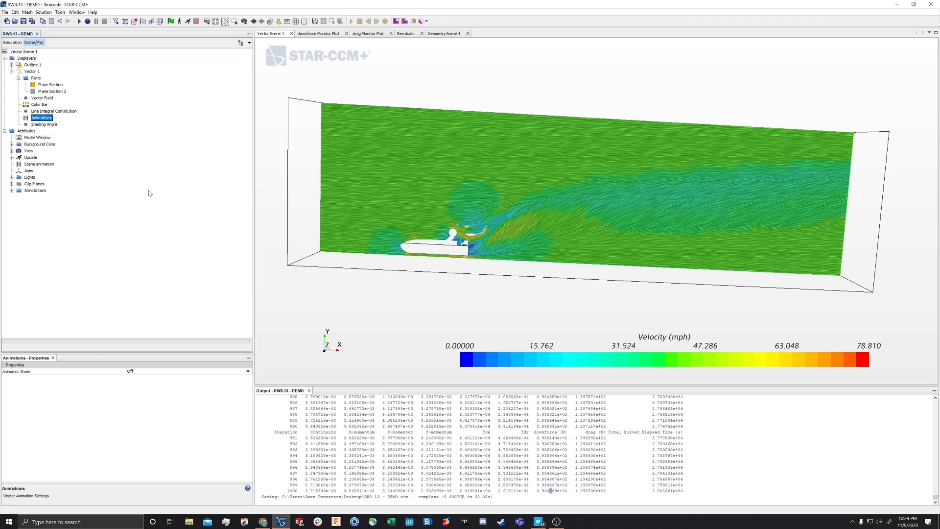
click(137, 371)
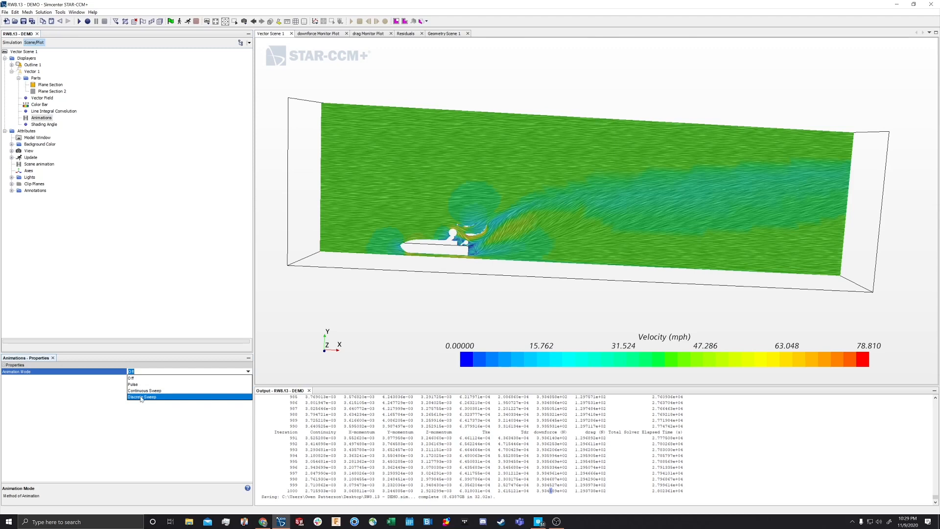
click(142, 397)
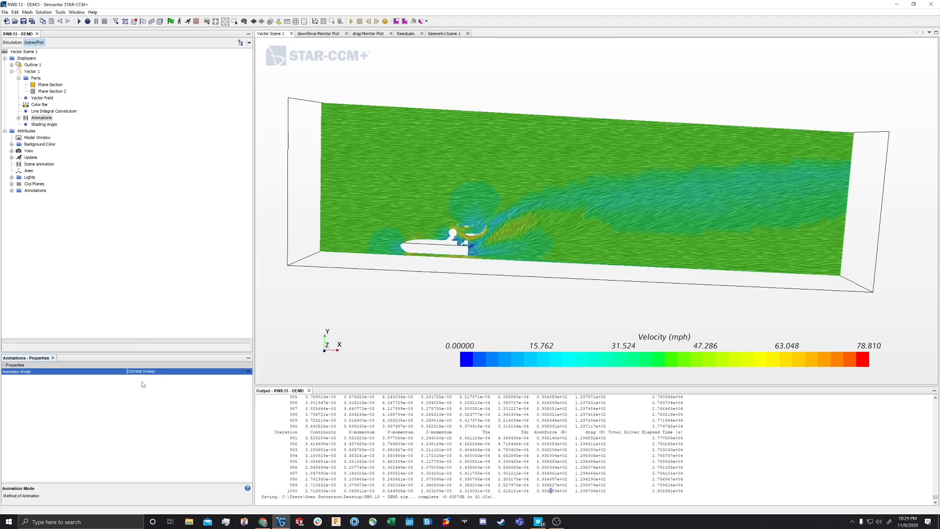
click(18, 118)
click(41, 117)
click(48, 124)
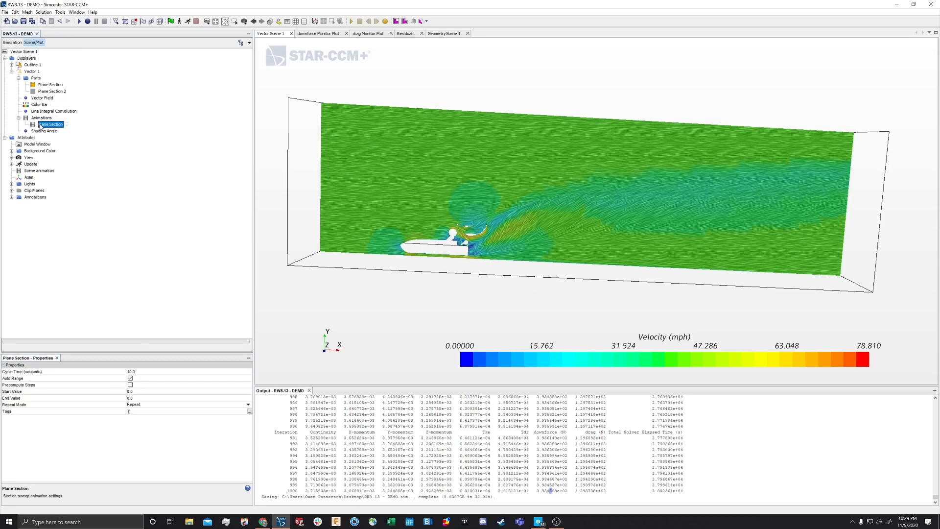
Set the Vector 1 displayer's animation mode to Continuous Sweep
click(45, 119)
right_click(46, 121)
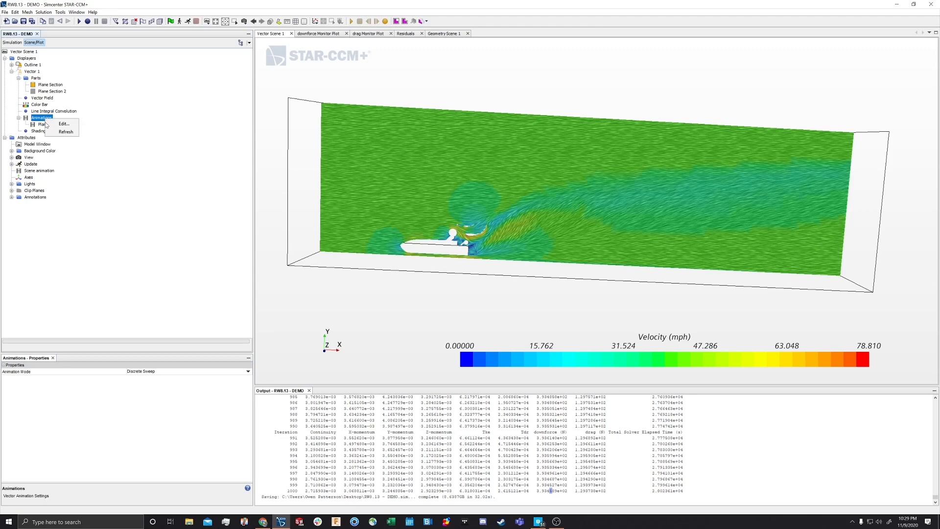
click(155, 371)
click(155, 371)
click(142, 390)
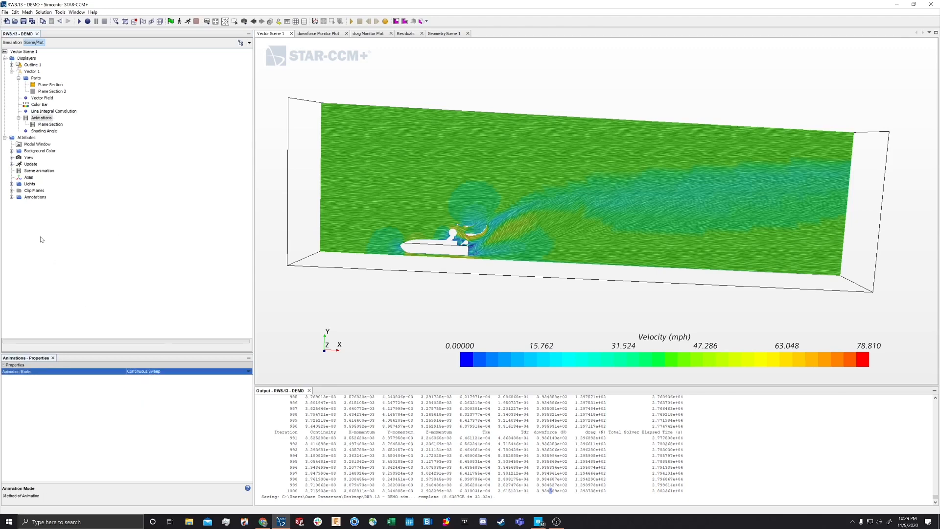
Set the cycle time of the Plane Section sweep animation to 20 seconds
click(42, 118)
click(49, 125)
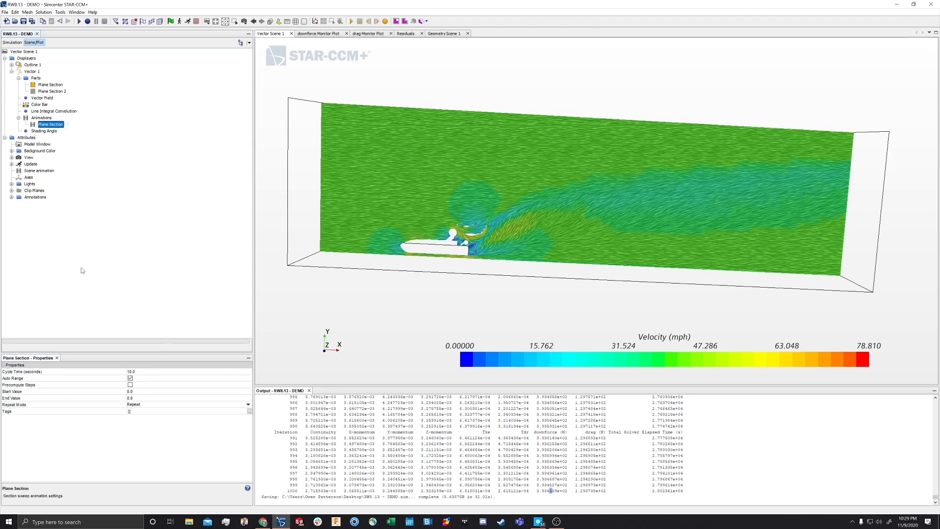
drag(367, 272, 295, 280)
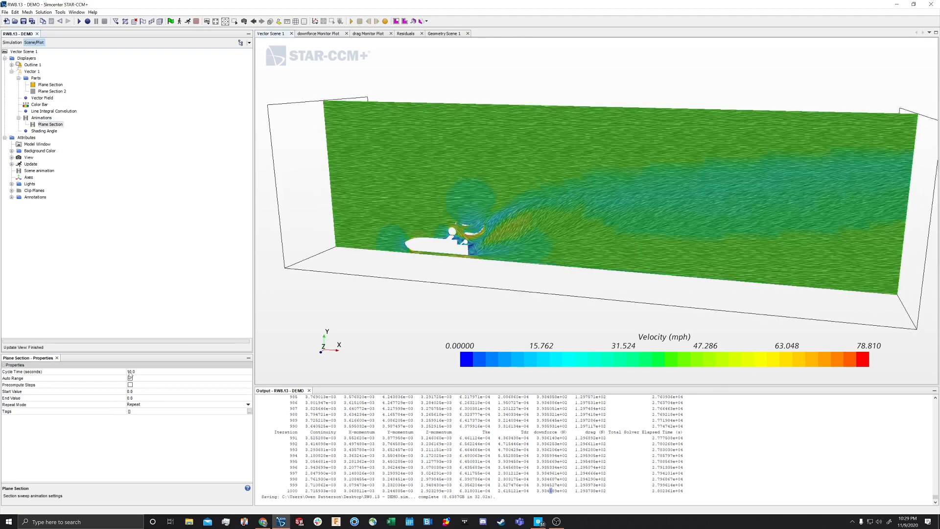
click(132, 372)
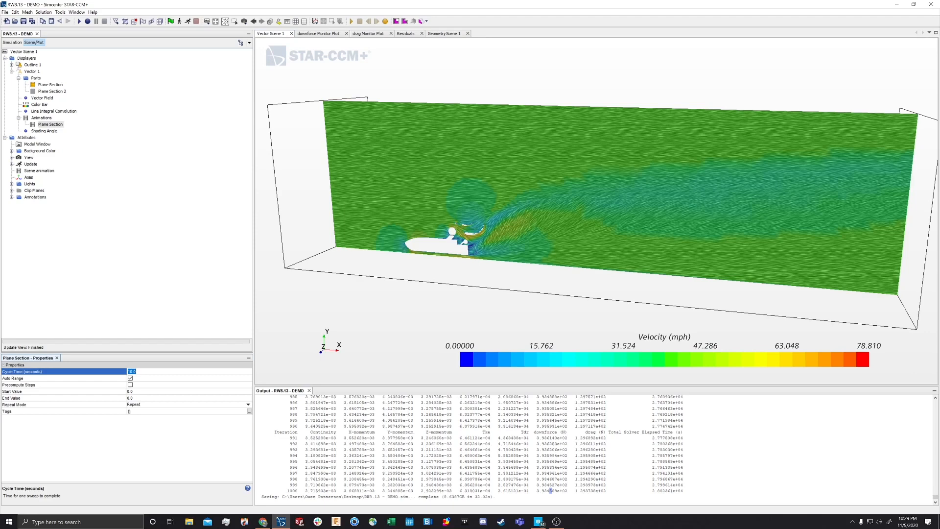
text(20)
Set the Plane Section sweep's start value to -5 and its end value to 5
click(135, 392)
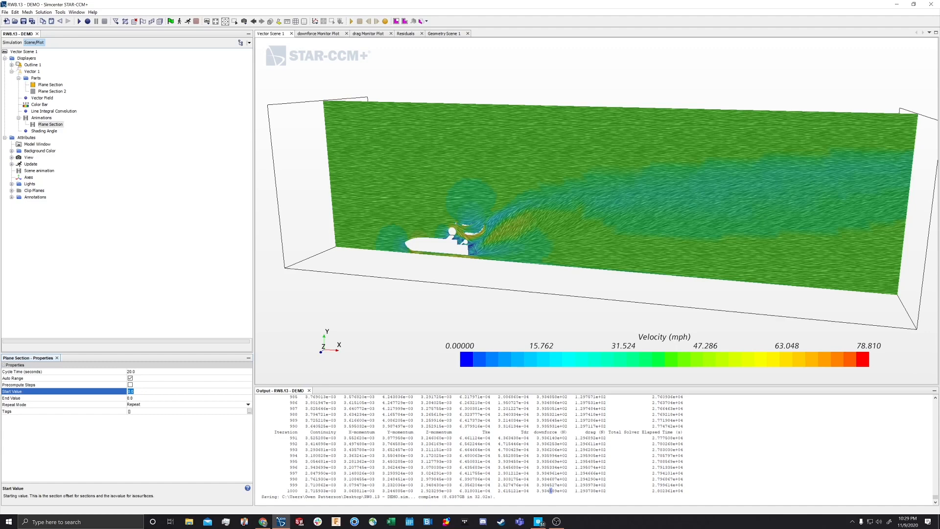
text(-5)
key(Return)
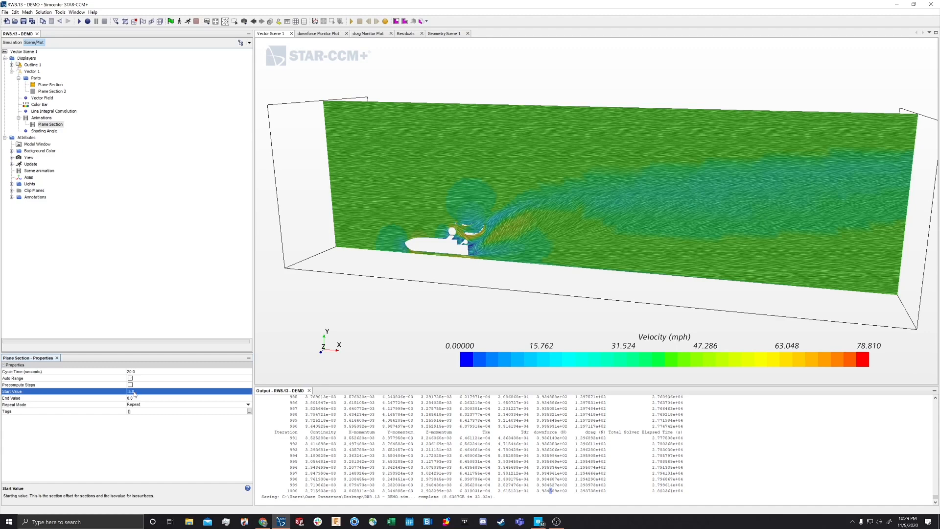
click(134, 397)
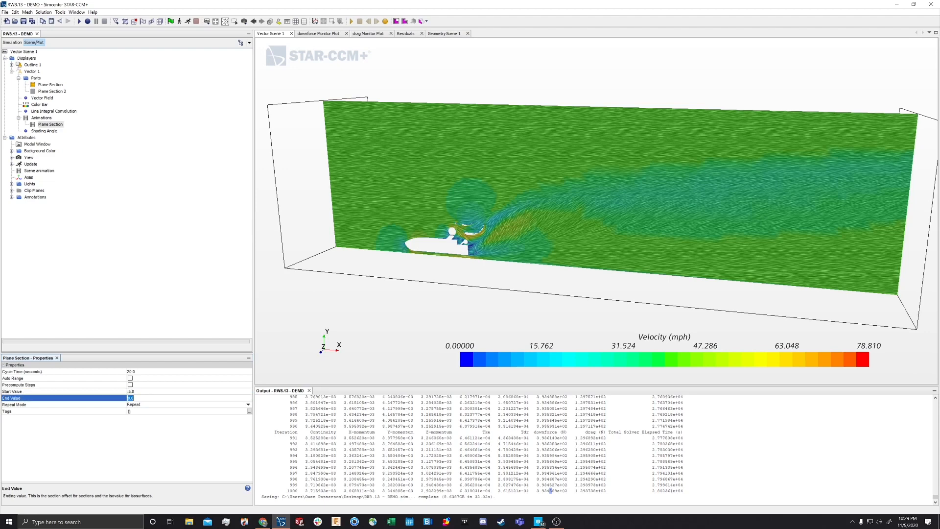
text(5)
click(156, 325)
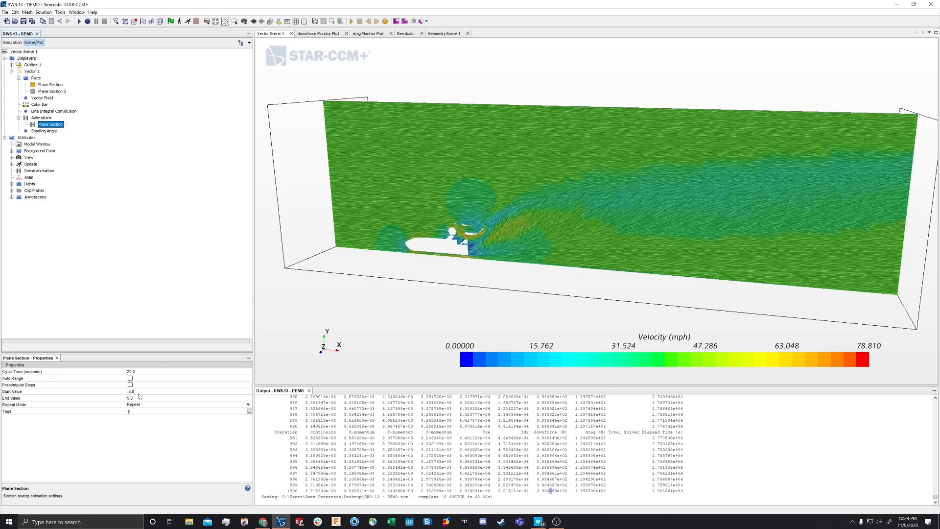
Narrow the Plane Section sweep range to a start value of -0.5 and an end value of 0.5
click(137, 391)
text(-0.5)
key(Return)
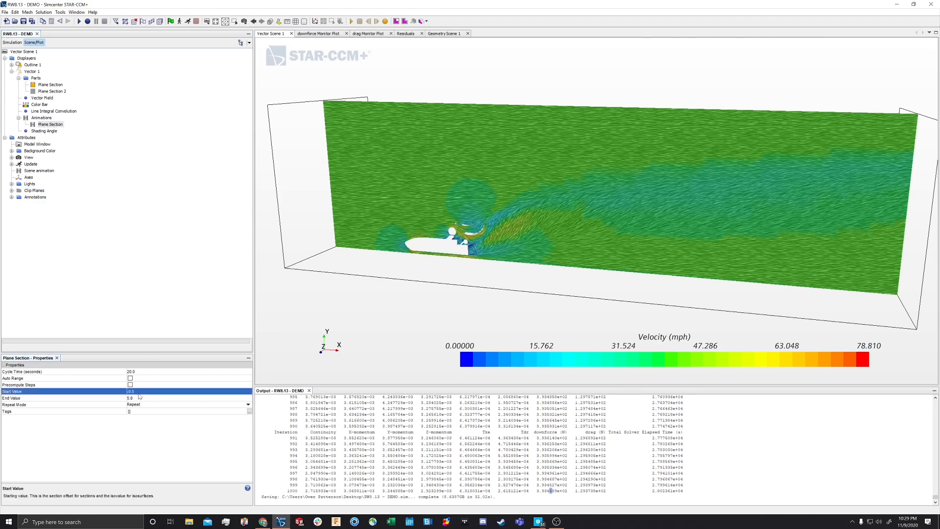
click(133, 400)
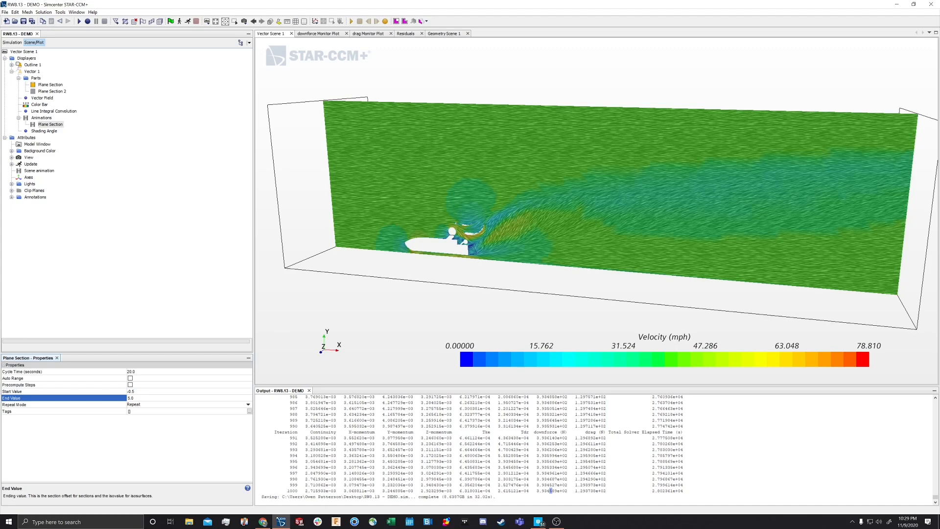
click(131, 398)
text(0.5)
key(Return)
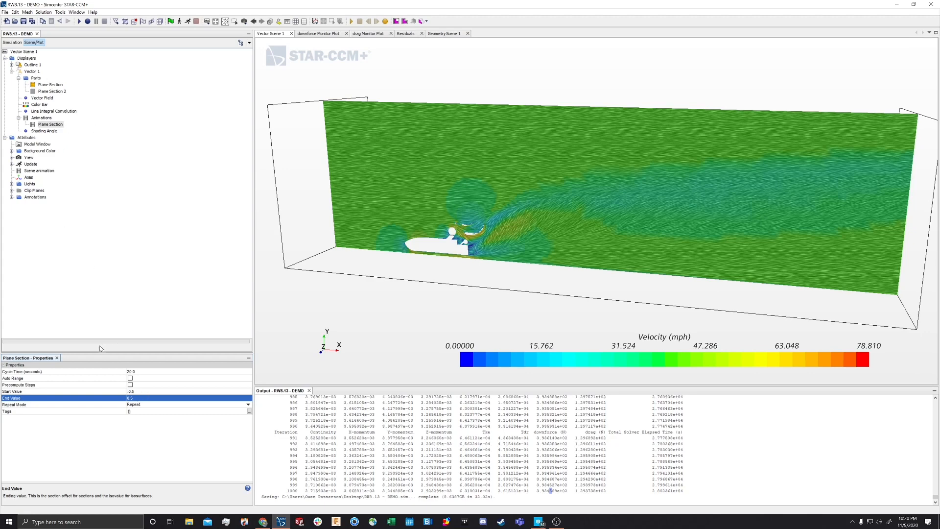
Enable Precompute Steps for the Plane Section sweep animation and leave Auto Range off
drag(356, 289, 440, 215)
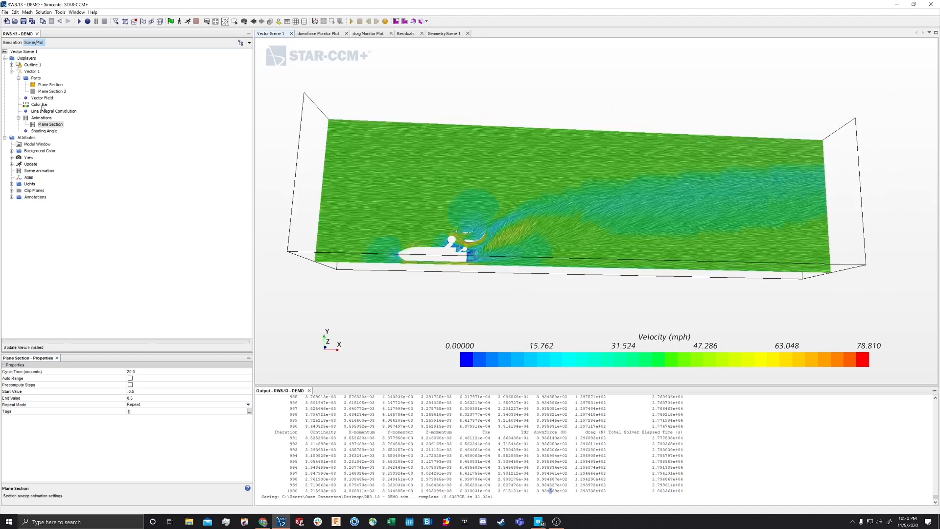
click(46, 124)
right_click(45, 124)
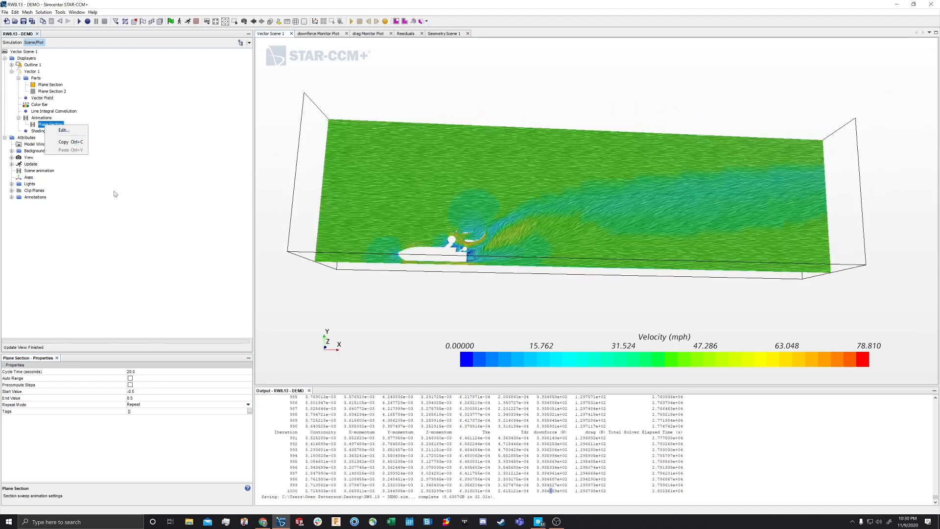
click(132, 384)
click(133, 385)
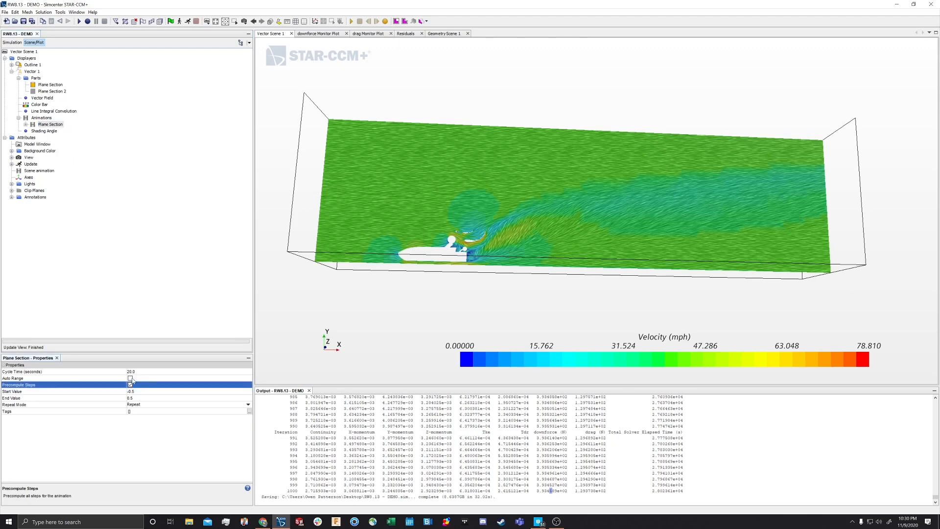
click(132, 378)
click(131, 378)
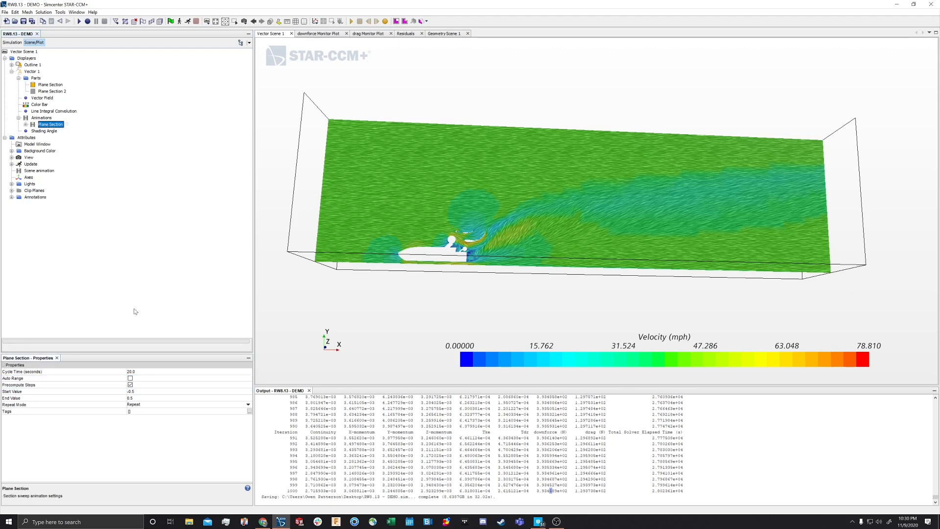
Play the Plane Section sweep animation in the vector scene and watch the flow around the car
click(47, 85)
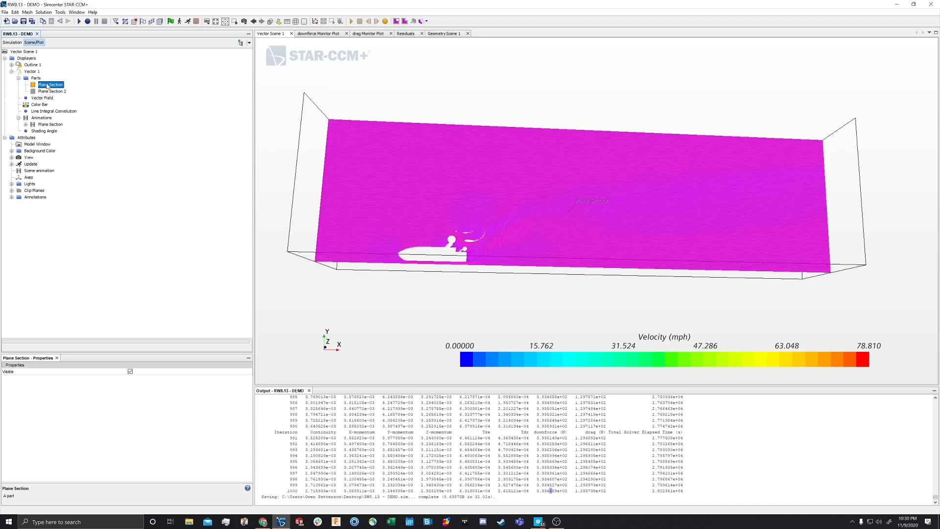
right_click(47, 86)
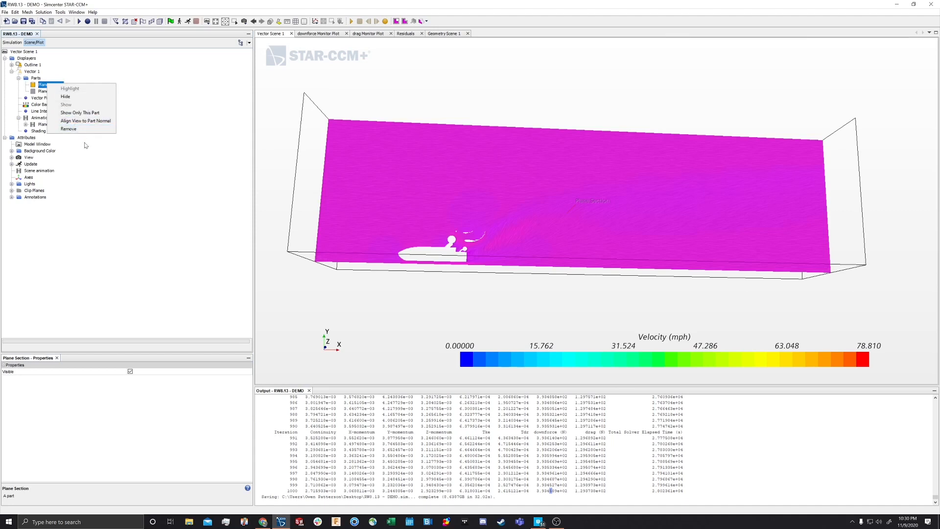
click(328, 301)
drag(364, 335, 362, 297)
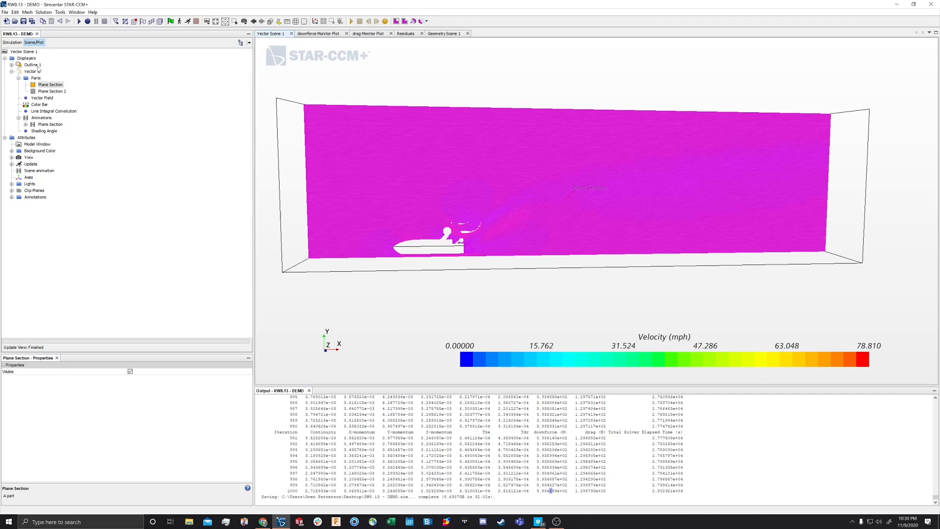
click(33, 72)
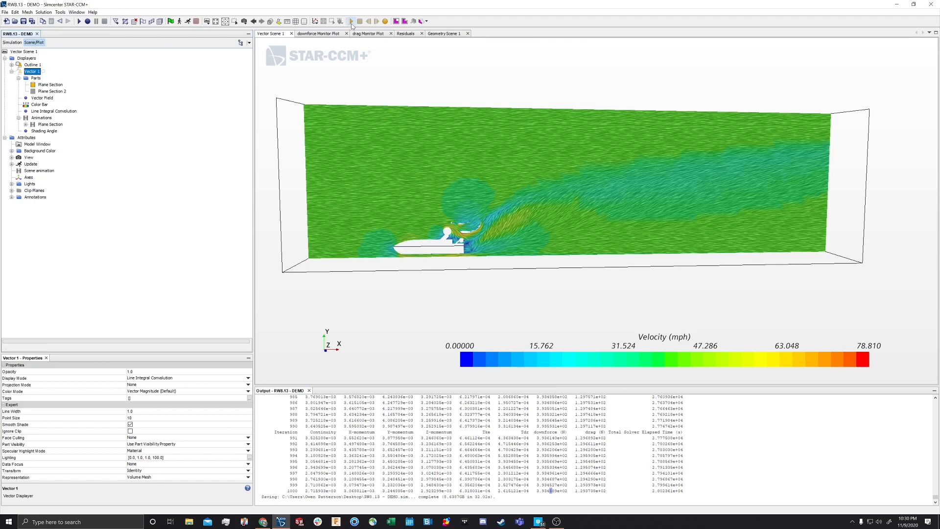
click(350, 21)
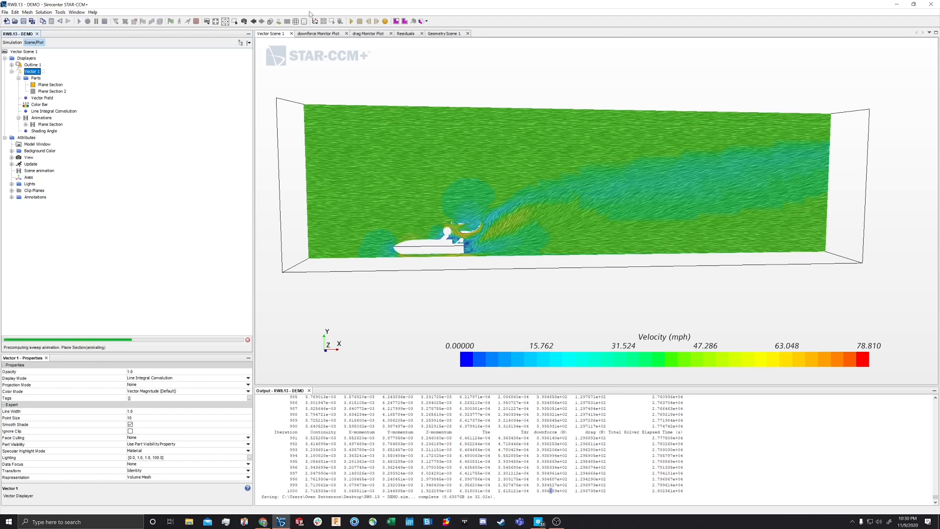
scroll(372, 240, up, 5)
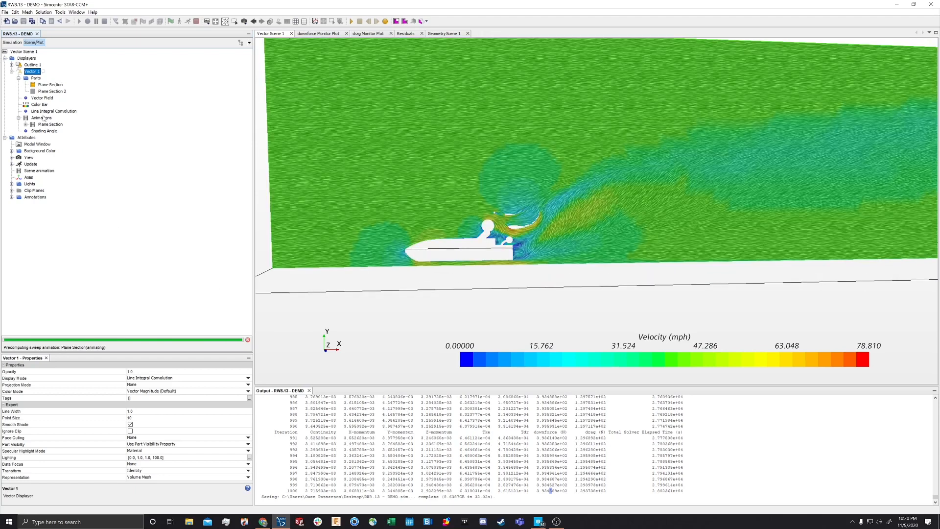
click(48, 124)
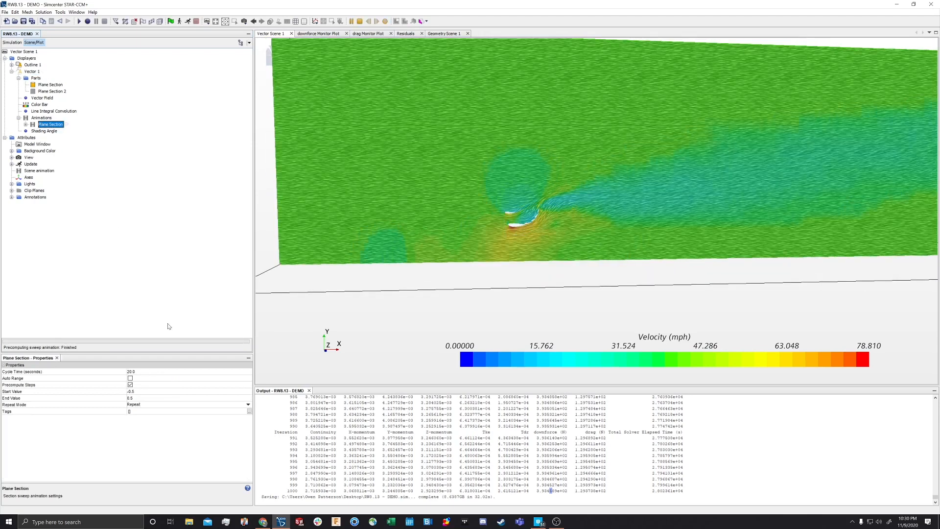
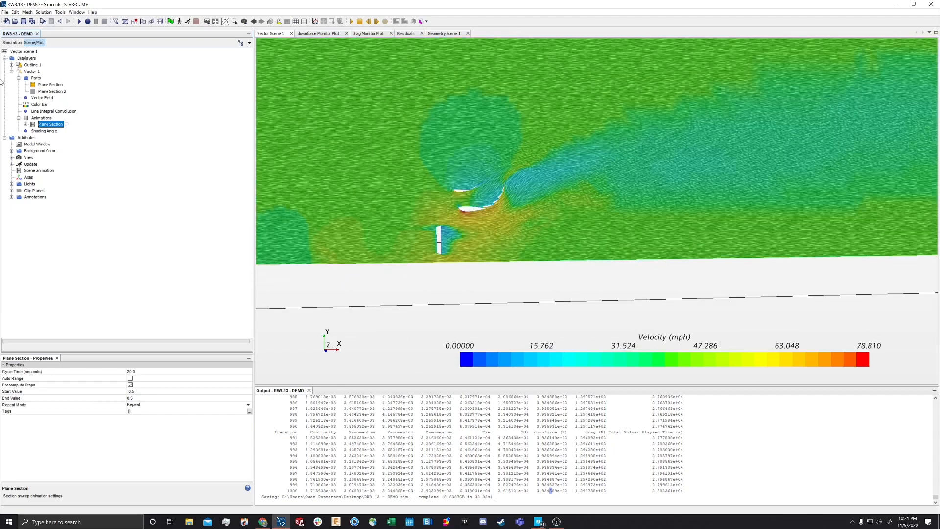
Show the cross-flow Plane Section 2 in the Vector 1 displayer
click(49, 91)
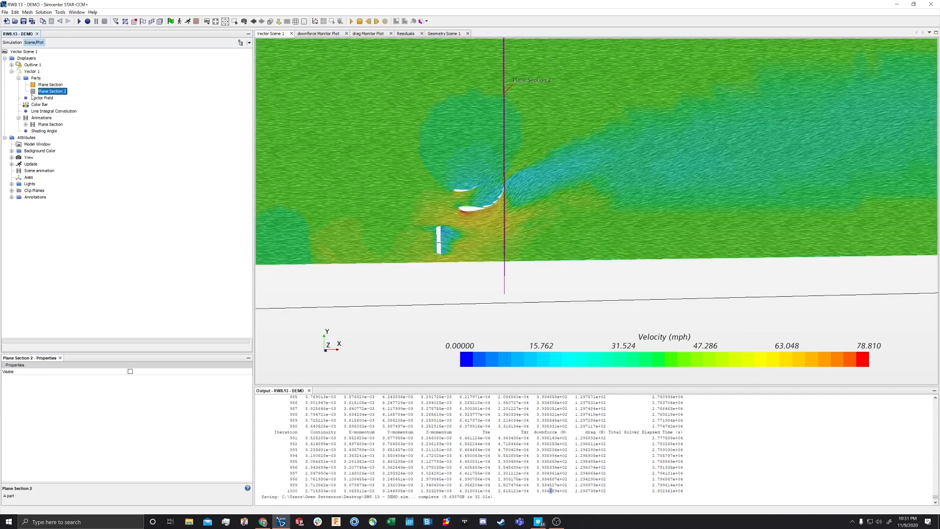
click(33, 86)
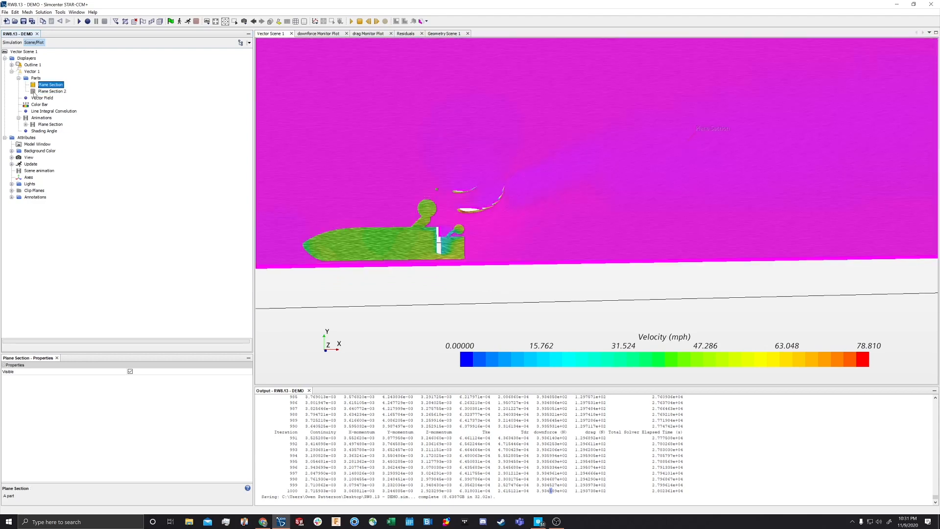
click(34, 92)
right_click(46, 92)
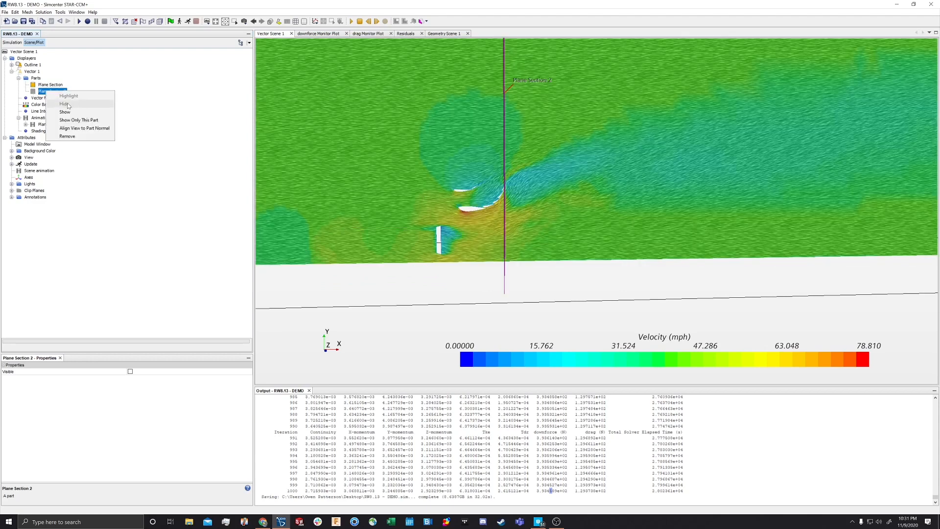
click(65, 112)
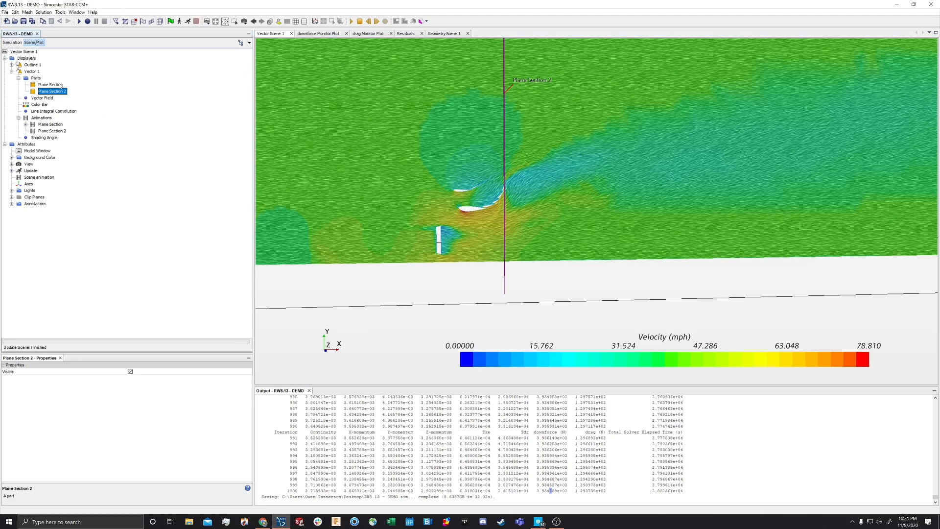
Hide the centreline Plane Section so that only Plane Section 2 is displayed in the vector scene
click(60, 86)
right_click(61, 85)
click(73, 96)
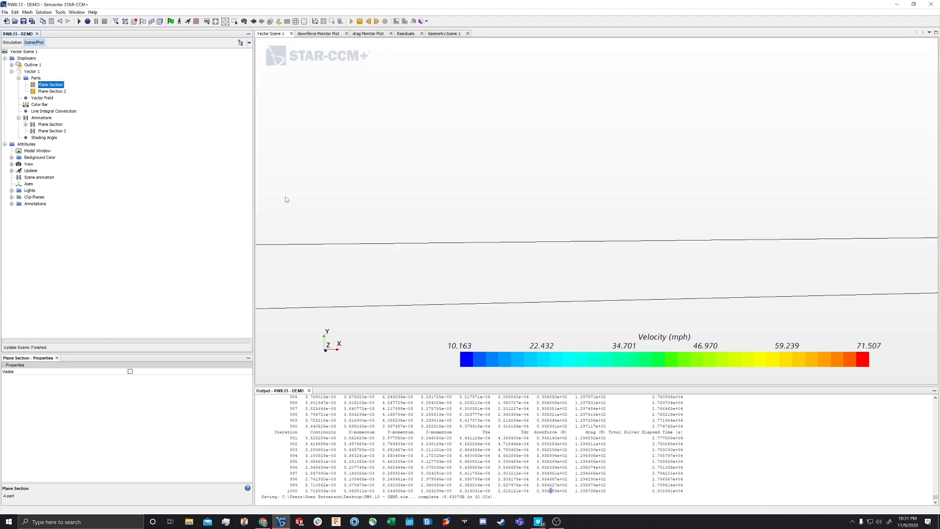
click(64, 91)
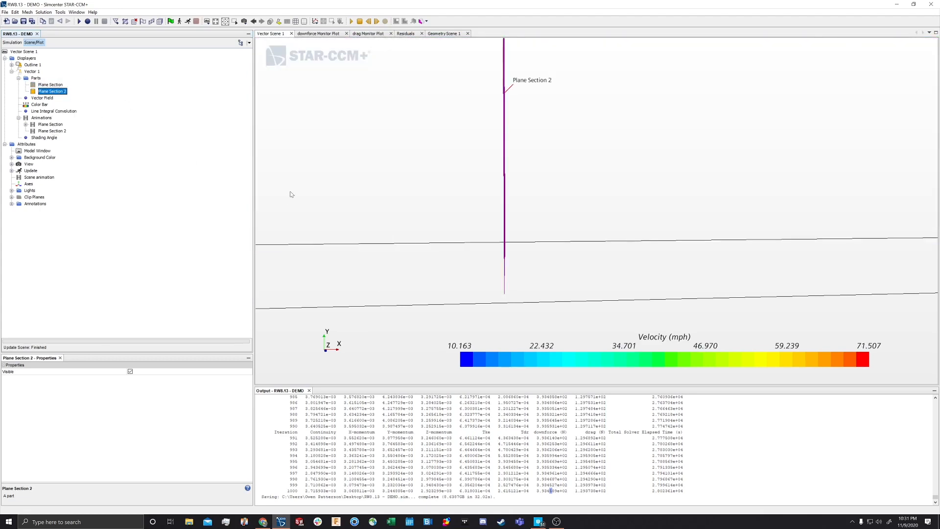
drag(292, 195, 315, 197)
click(625, 216)
scroll(625, 217, down, 3)
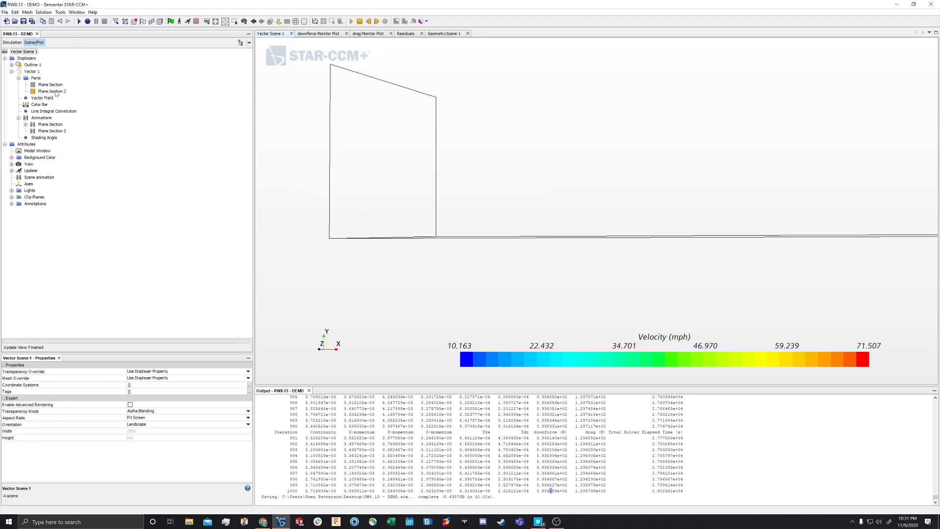
click(56, 92)
drag(422, 286, 338, 295)
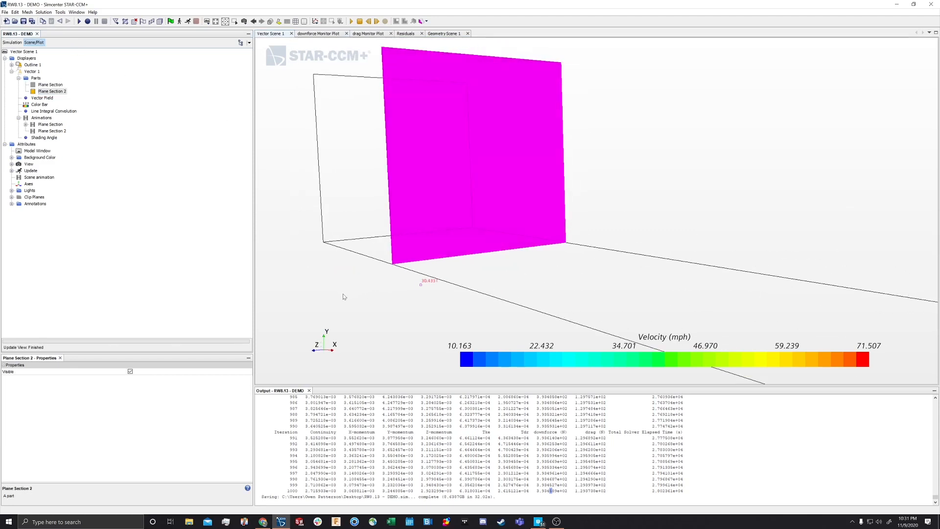
Show the centreline Plane Section together with Plane Section 2 for comparison, and hide it again
click(44, 85)
right_click(52, 85)
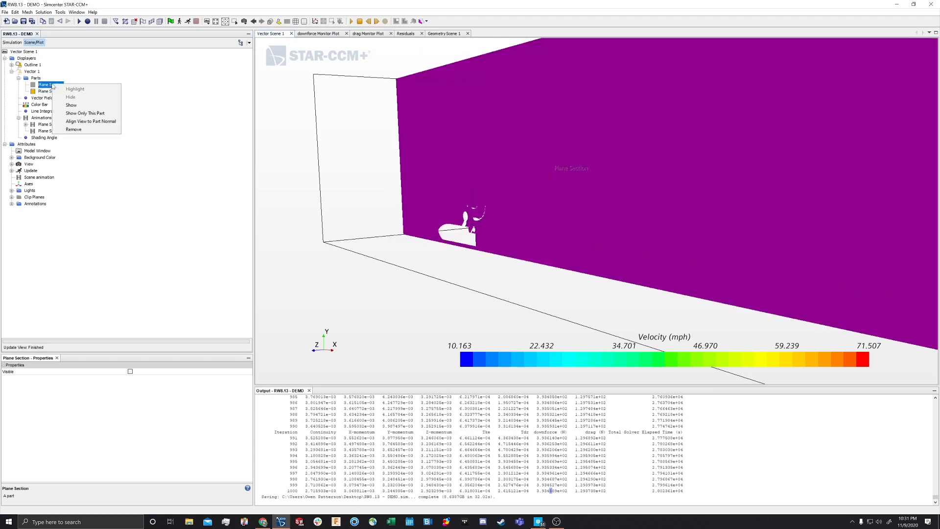
click(70, 105)
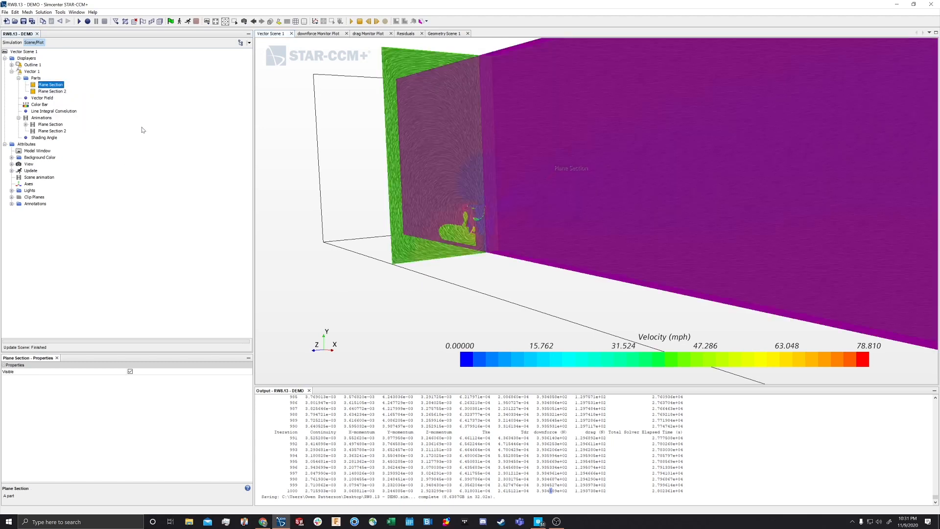
drag(421, 280, 371, 304)
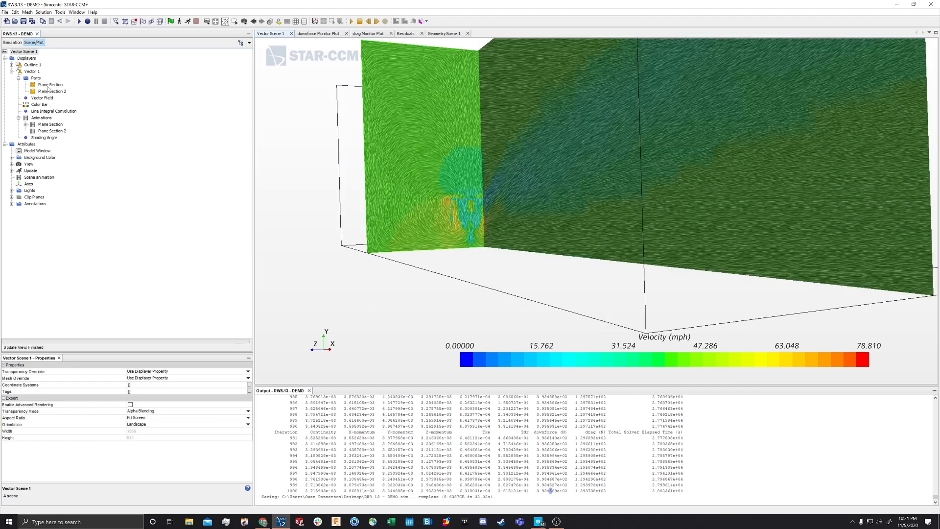
click(49, 85)
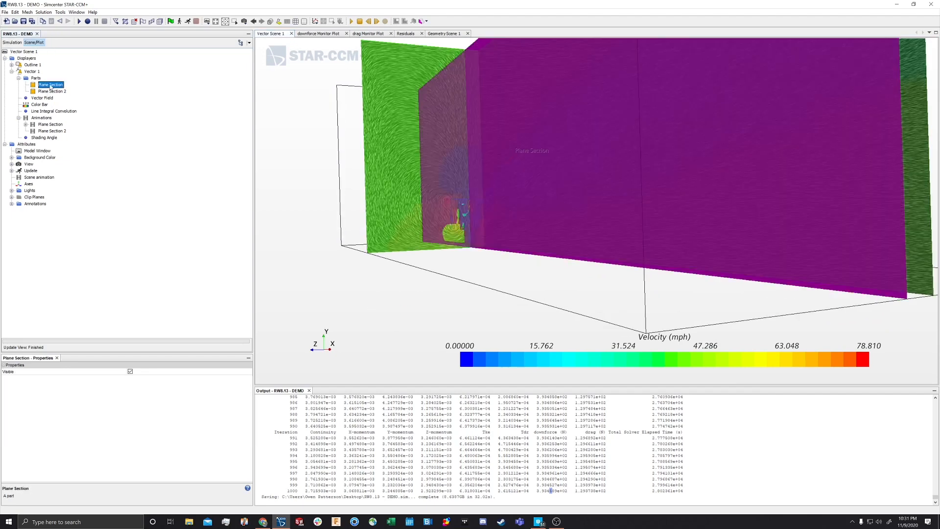
right_click(50, 87)
click(56, 92)
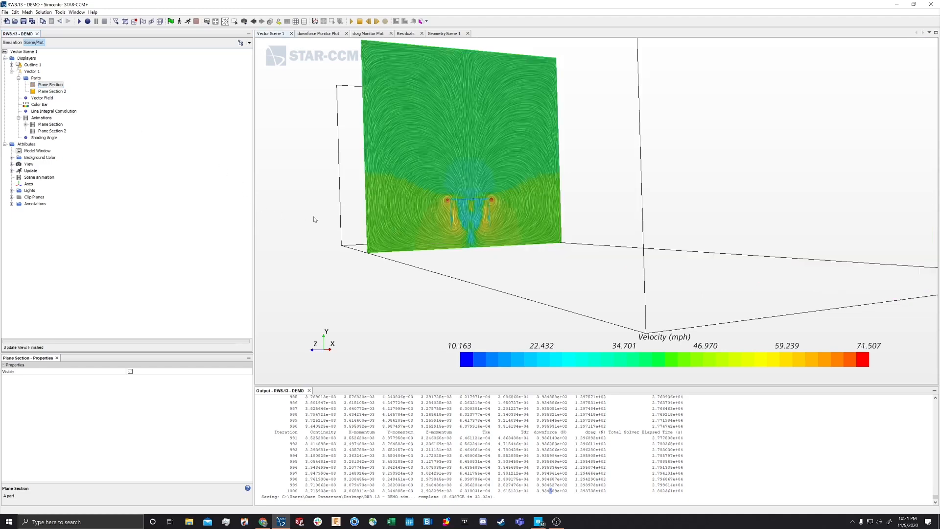
Play the Plane Section 2 sweep animation from an oblique close-up view of the cross-flow around the car
scroll(315, 219, up, 1)
scroll(323, 208, down, 3)
scroll(335, 202, up, 5)
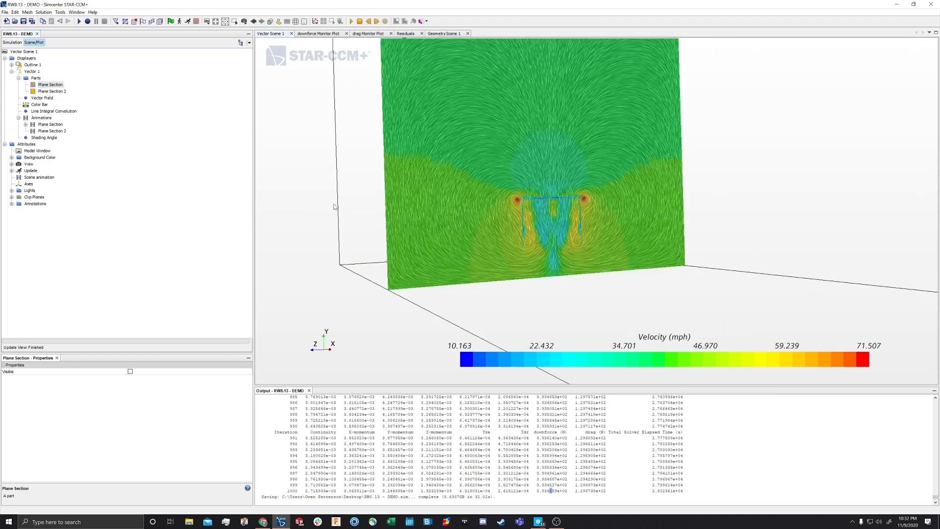
drag(350, 196, 350, 202)
scroll(545, 174, up, 2)
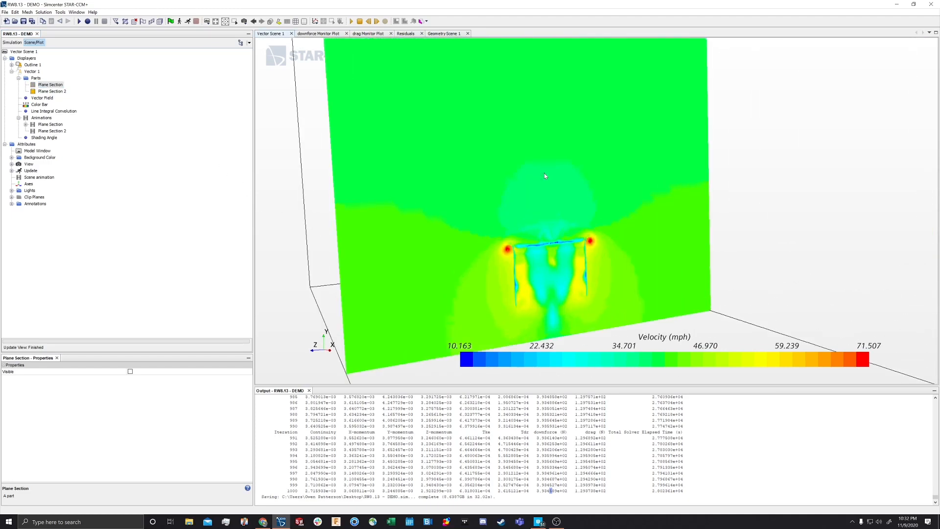
scroll(544, 174, down, 3)
click(351, 21)
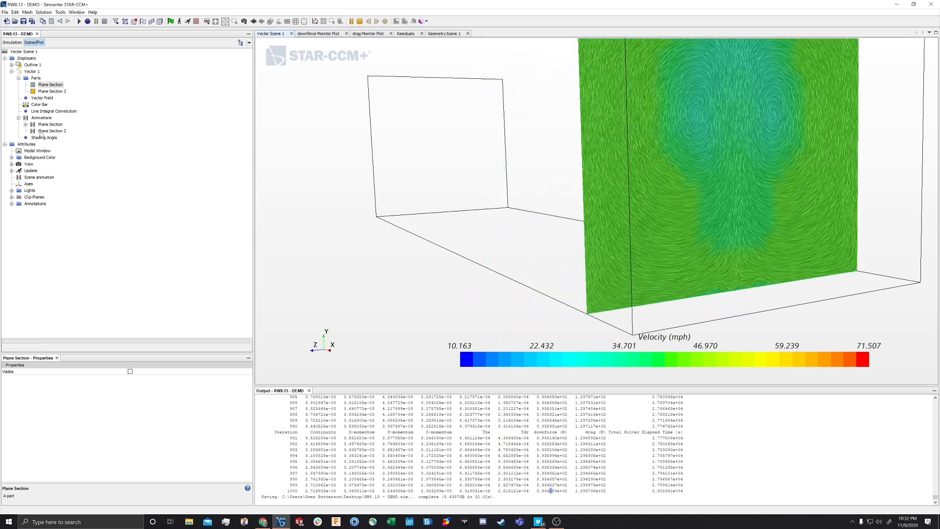
Review the Plane Section 2 sweep settings, watch the cross-flow along the tunnel, and stop the animation
click(51, 131)
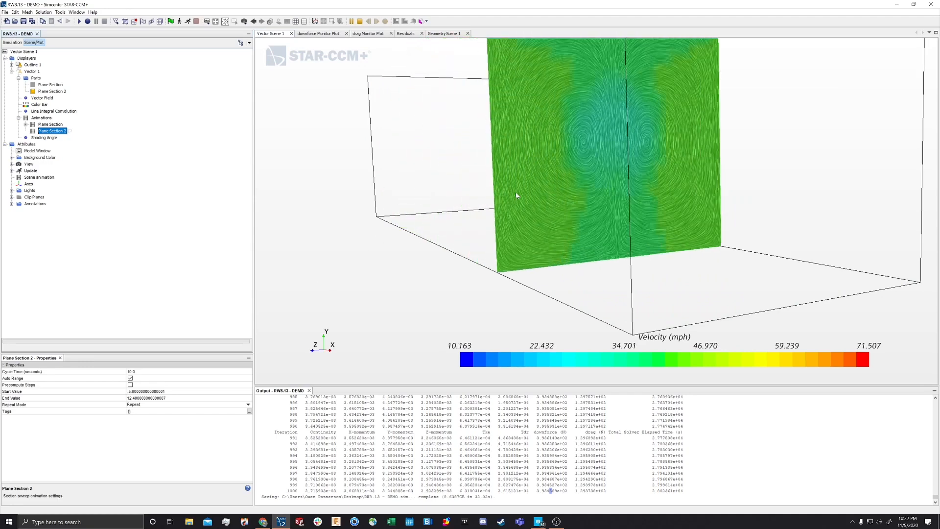
scroll(546, 208, down, 3)
scroll(546, 208, up, 4)
scroll(545, 210, down, 5)
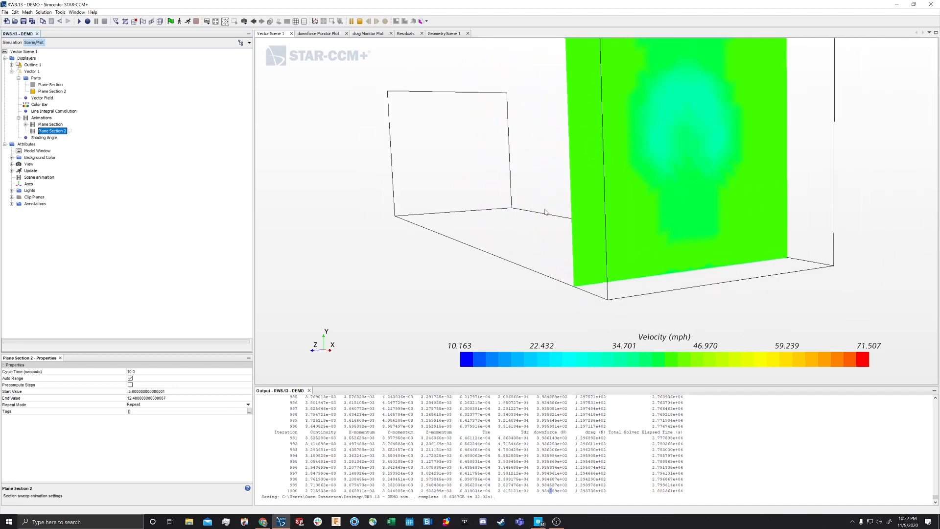
scroll(546, 211, down, 2)
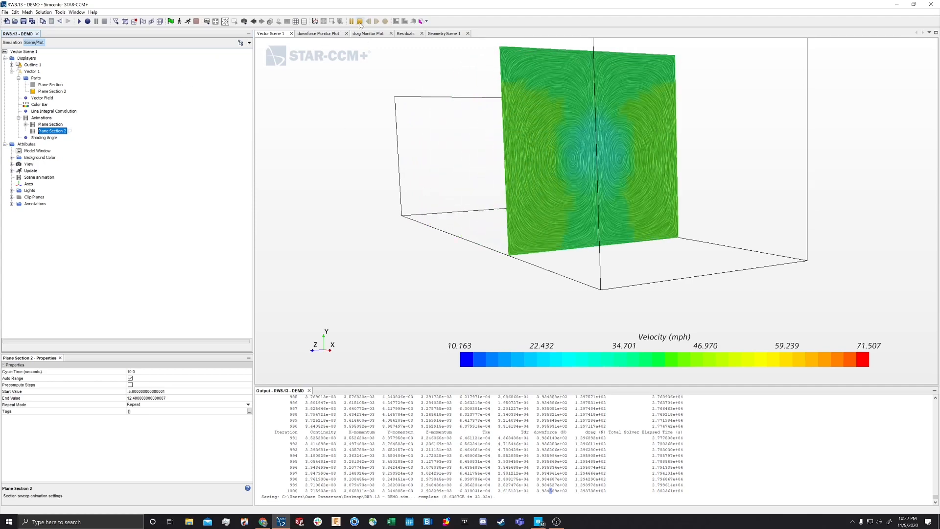
click(359, 21)
mouse_move(380, 191)
mouse_down()
mouse_move(590, 199)
mouse_move(514, 193)
mouse_move(514, 201)
mouse_move(615, 216)
mouse_move(562, 202)
mouse_move(504, 204)
mouse_up()
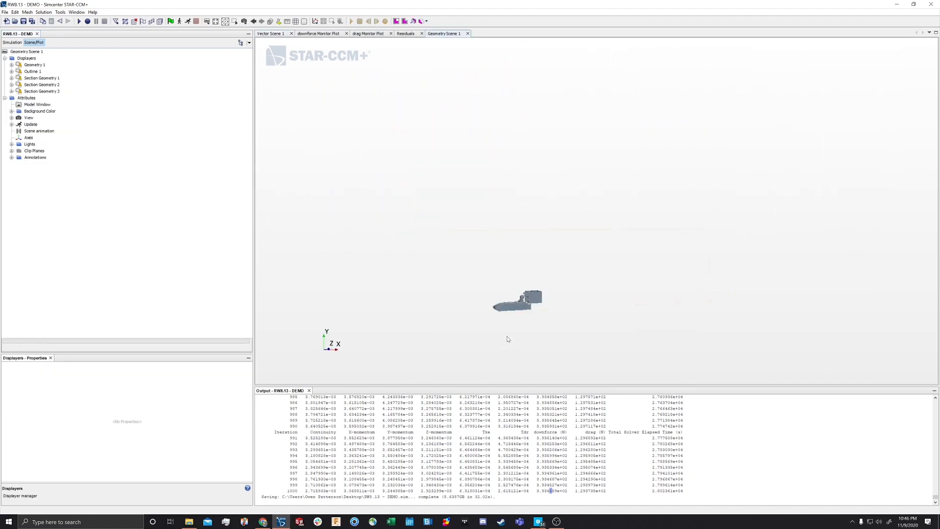
Examine the car body and rear wing in Geometry Scene 1 from several angles, with the simulation tree displayed
drag(508, 339, 457, 334)
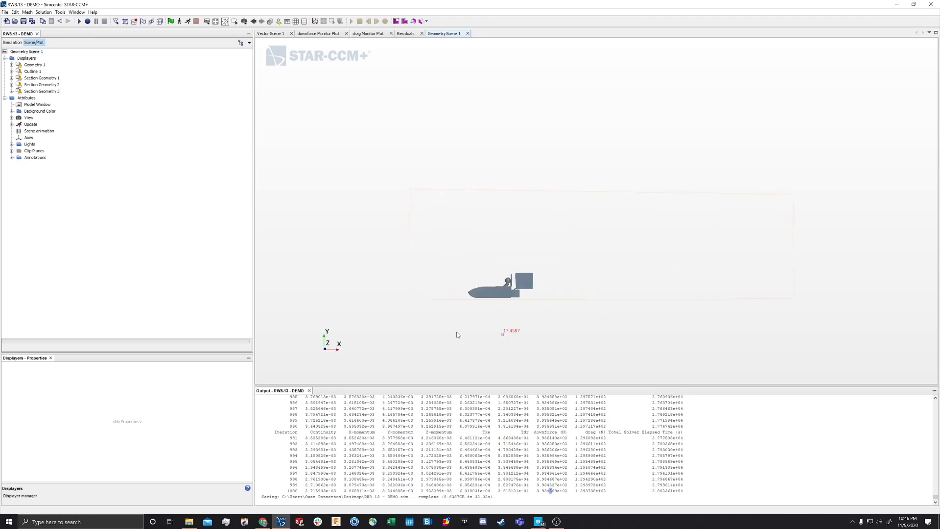
scroll(478, 328, up, 5)
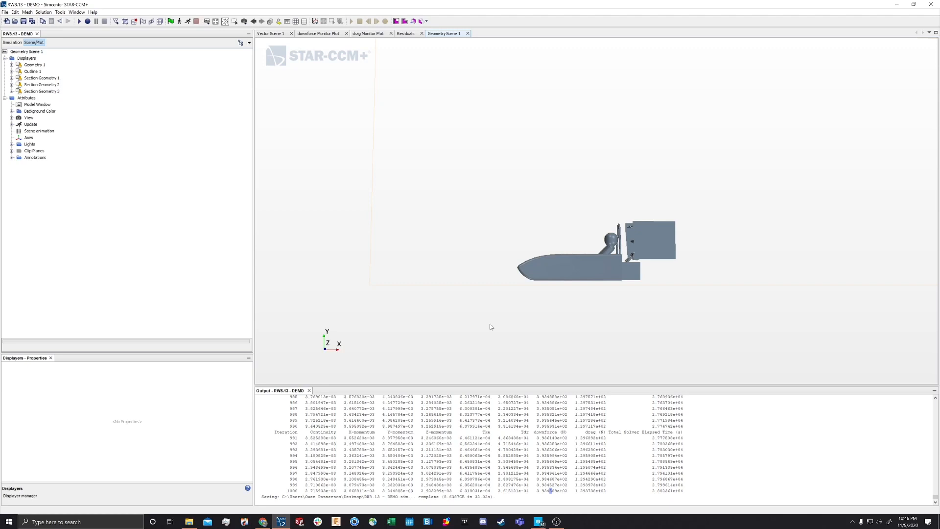
click(5, 42)
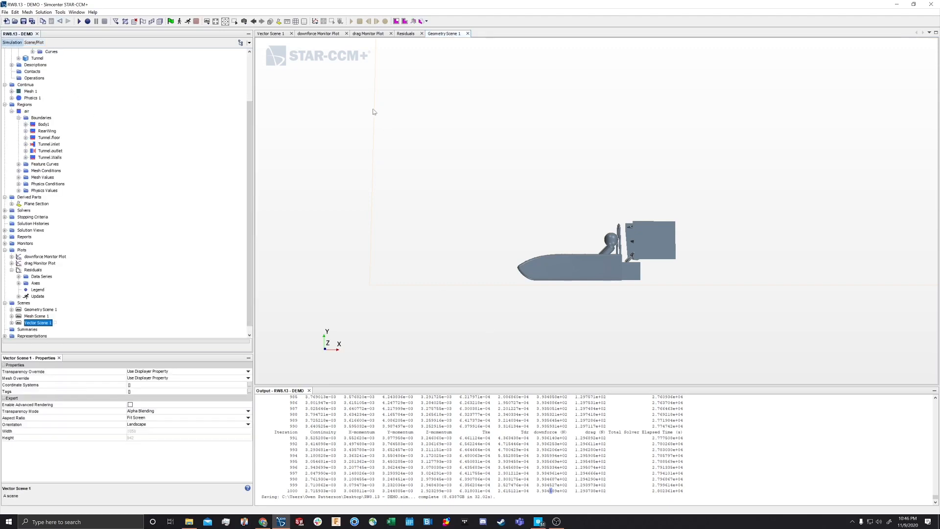
drag(518, 334, 603, 346)
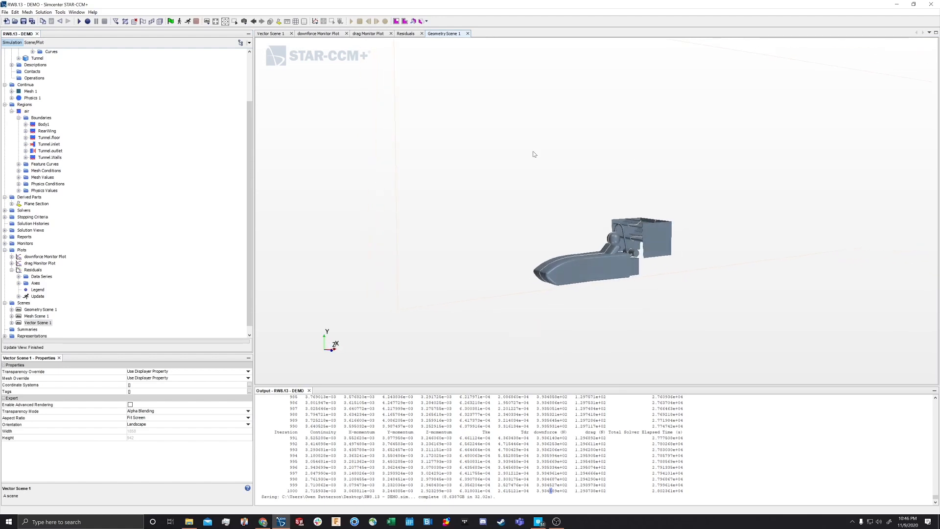
scroll(603, 279, down, 2)
scroll(653, 285, up, 6)
drag(603, 293, 636, 299)
scroll(581, 311, down, 3)
scroll(608, 280, up, 5)
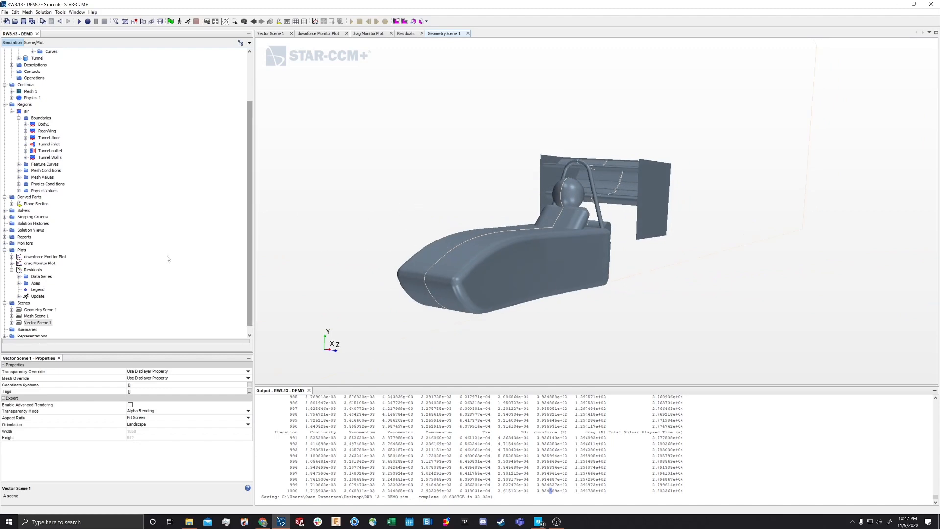
drag(431, 210, 484, 243)
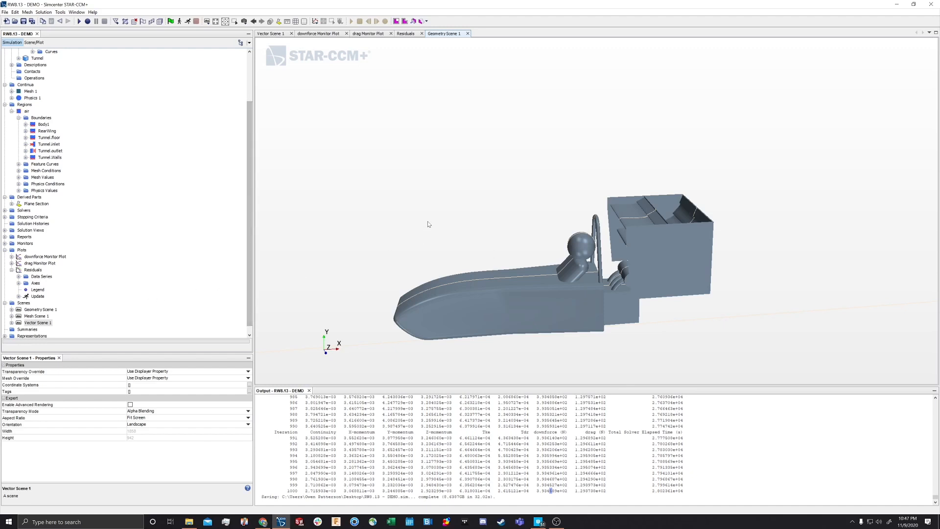
scroll(428, 225, down, 2)
drag(428, 224, 422, 216)
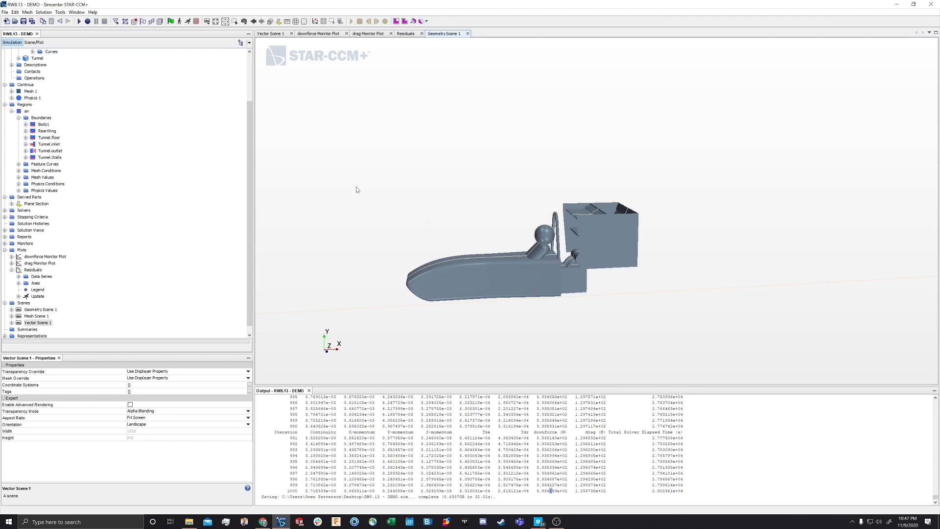
Start a constrained plane section through the air region and set its origin X coordinate to -0.35 m
drag(358, 189, 442, 233)
scroll(443, 233, down, 2)
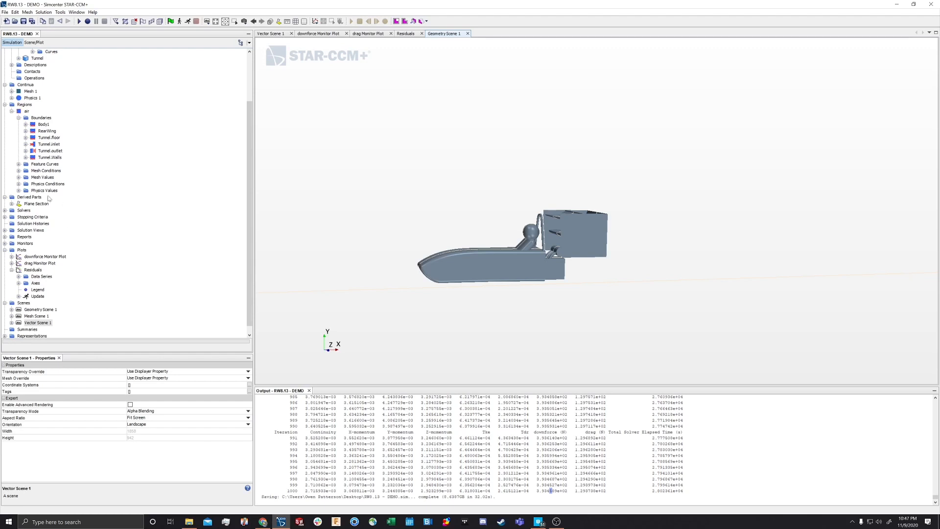
click(29, 197)
right_click(28, 198)
mouse_move(55, 209)
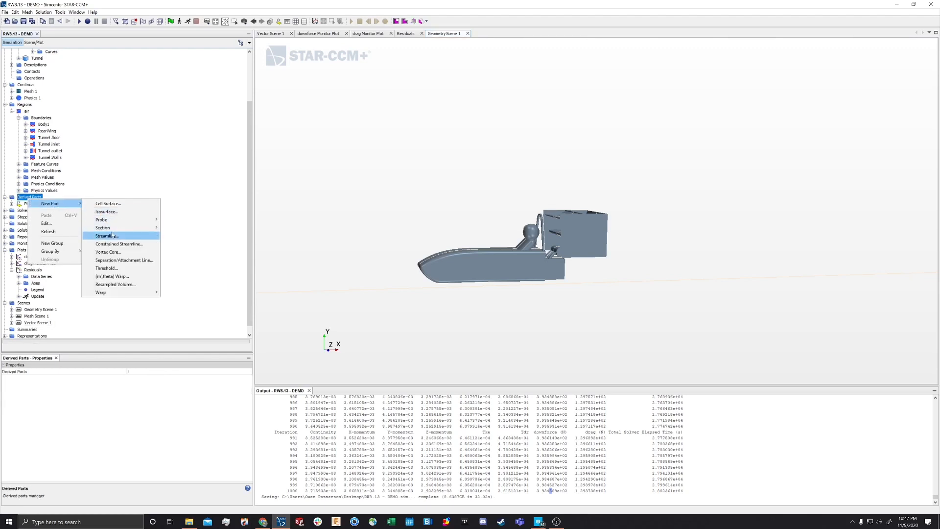
mouse_move(118, 228)
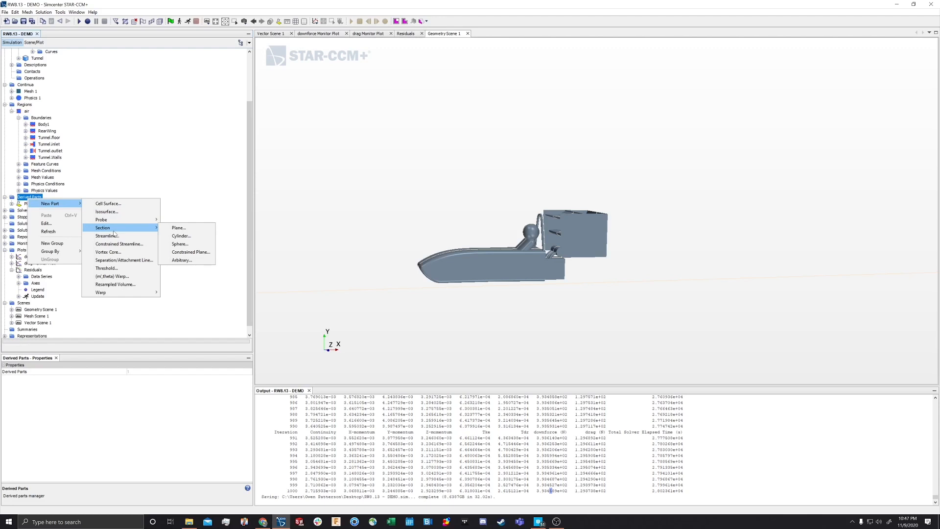
click(201, 254)
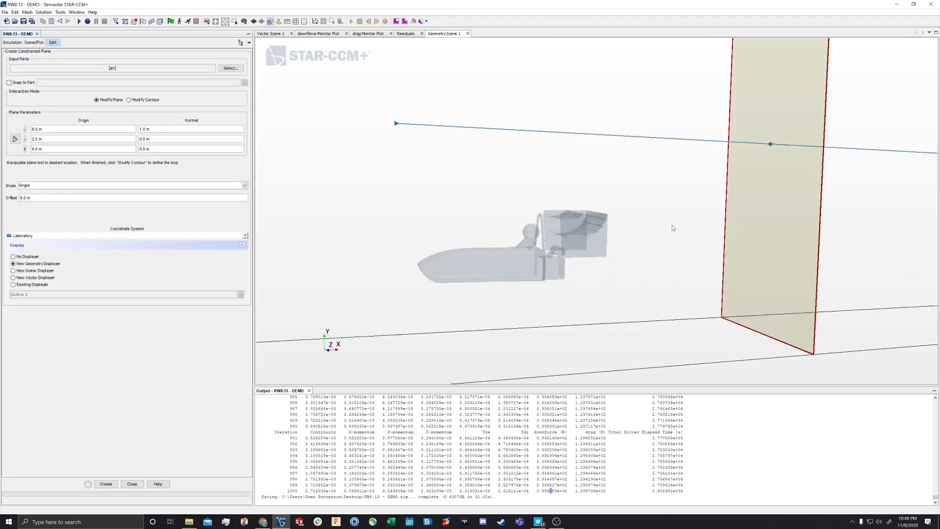
scroll(569, 279, down, 5)
drag(655, 328, 632, 329)
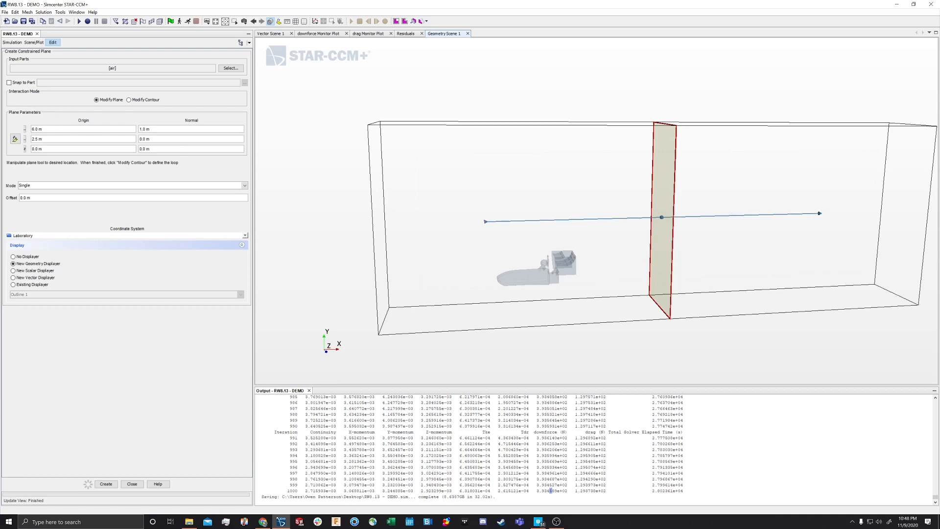
drag(63, 129, 32, 129)
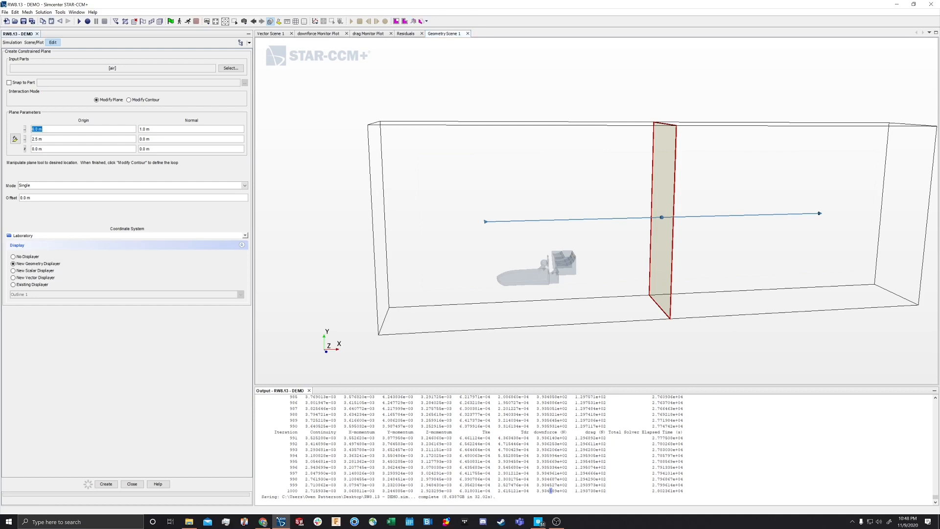
text(-0.35)
key(Return)
scroll(507, 275, up, 5)
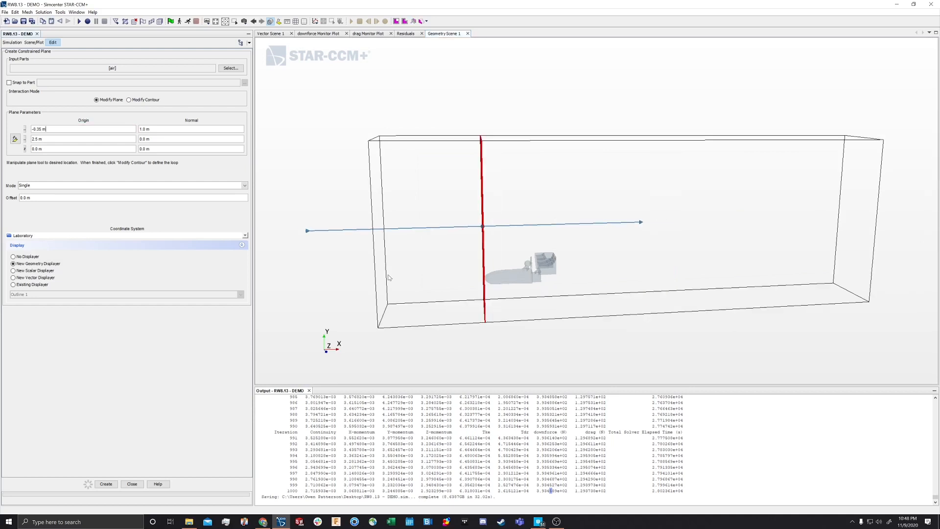
Switch the constrained plane to contour editing and outline a four-sided loop around the car's frontal silhouette and rear wing
drag(496, 317, 600, 311)
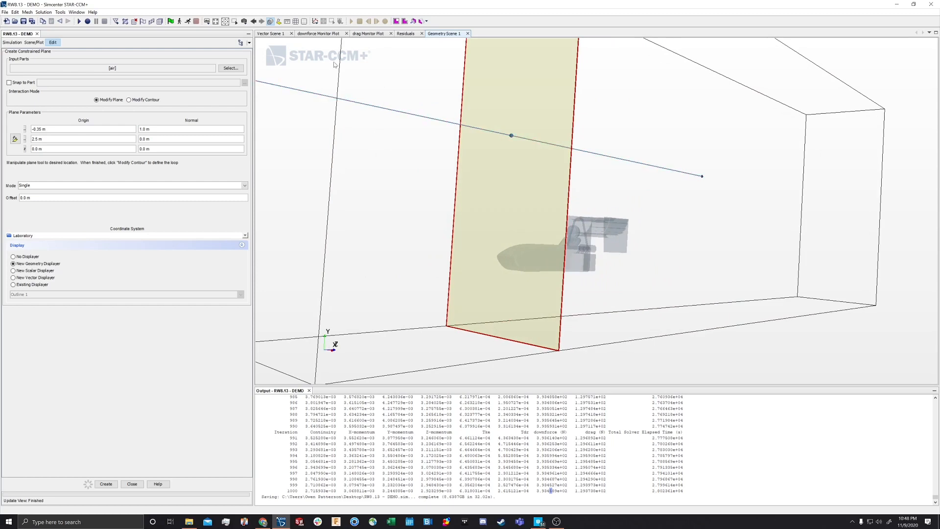
drag(384, 231, 343, 249)
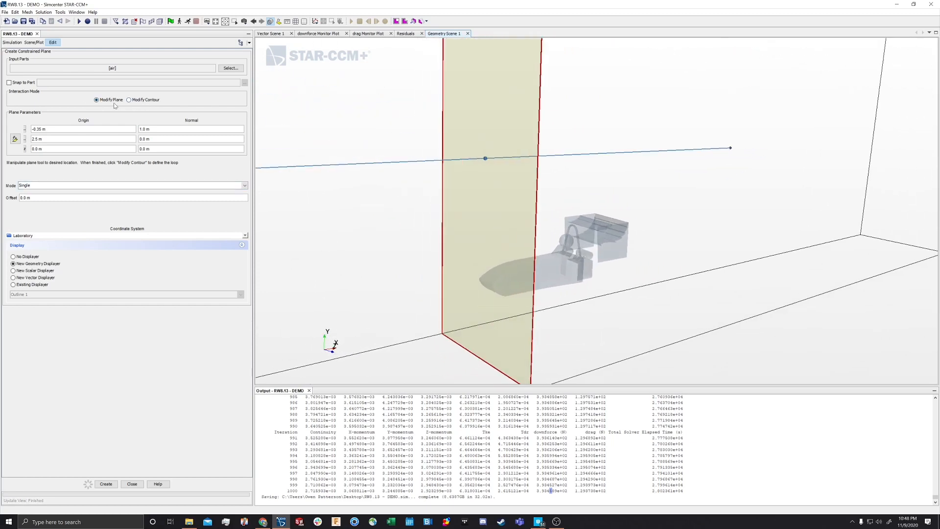
click(129, 100)
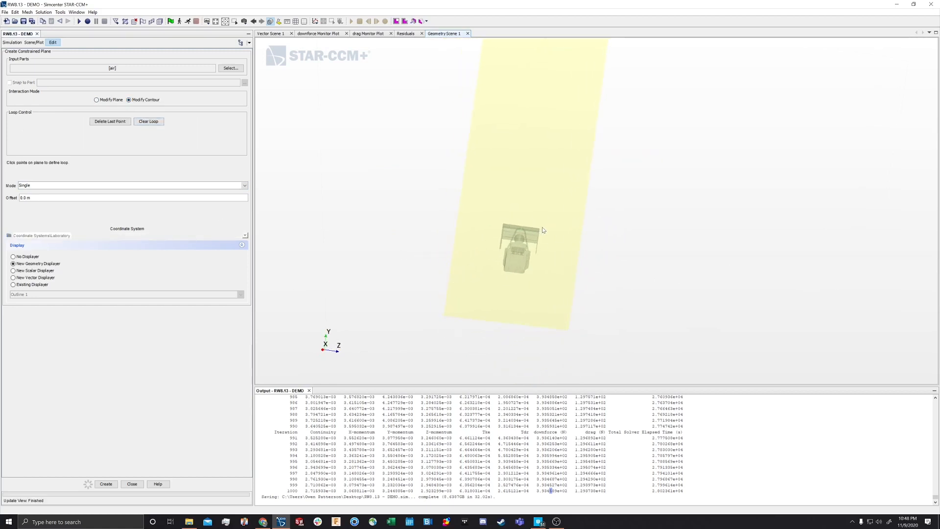
click(504, 221)
click(533, 277)
click(542, 228)
scroll(611, 251, up, 2)
mouse_move(611, 251)
mouse_down()
mouse_move(618, 264)
mouse_move(615, 252)
mouse_move(455, 258)
mouse_move(605, 260)
mouse_up()
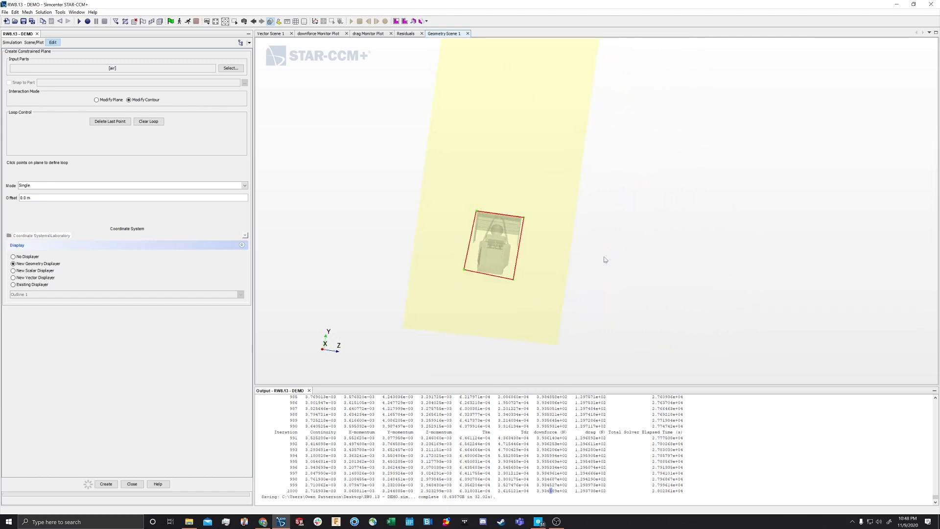
Adjust the corner points of the contour loop so it encloses the car body and rear wing with some margin
drag(514, 281, 518, 284)
drag(477, 212, 526, 217)
drag(464, 271, 464, 276)
drag(638, 276, 636, 270)
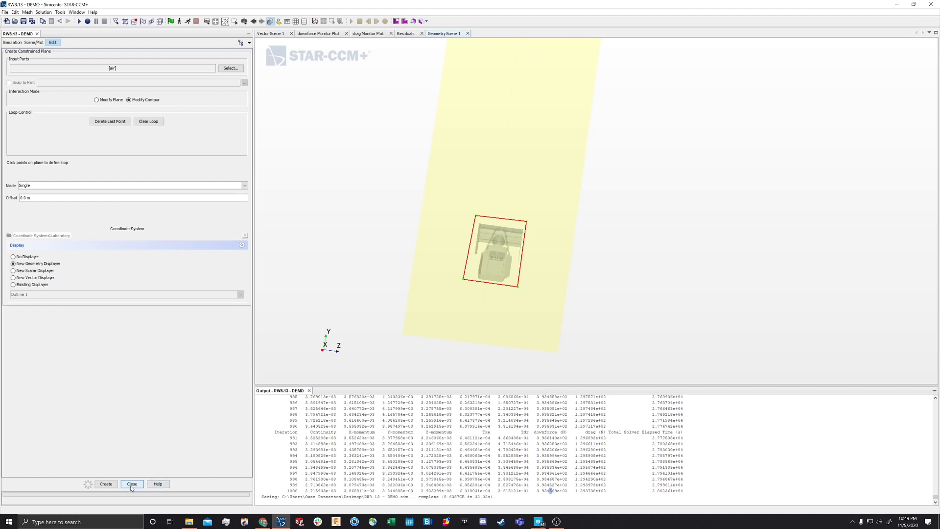
Create the constrained plane section with a new geometry displayer and check its placement ahead of the car's nose
drag(697, 158, 507, 160)
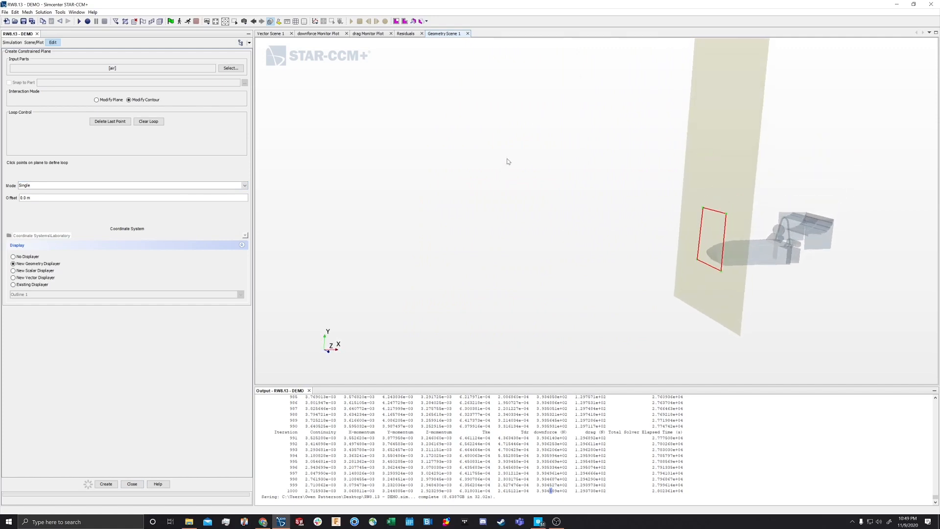
mouse_move(574, 158)
mouse_down()
mouse_move(458, 175)
mouse_move(427, 198)
mouse_up()
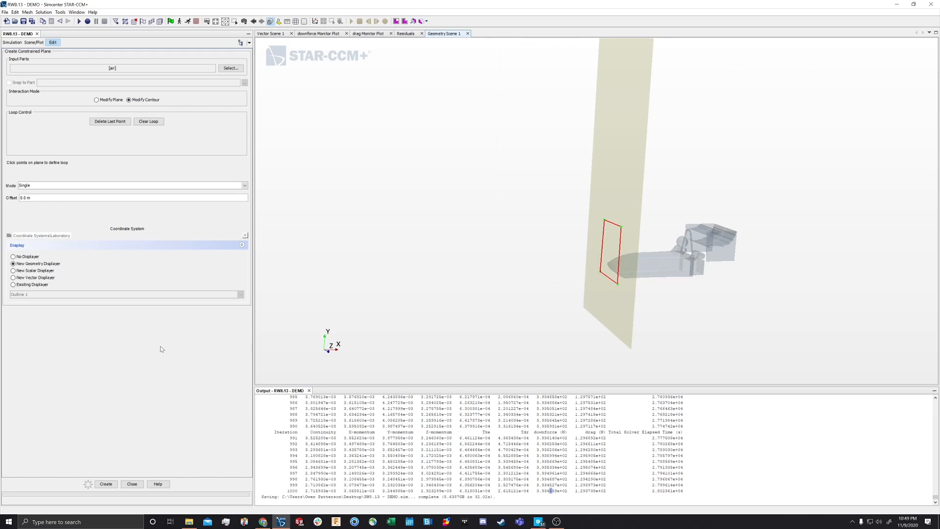
scroll(642, 220, up, 5)
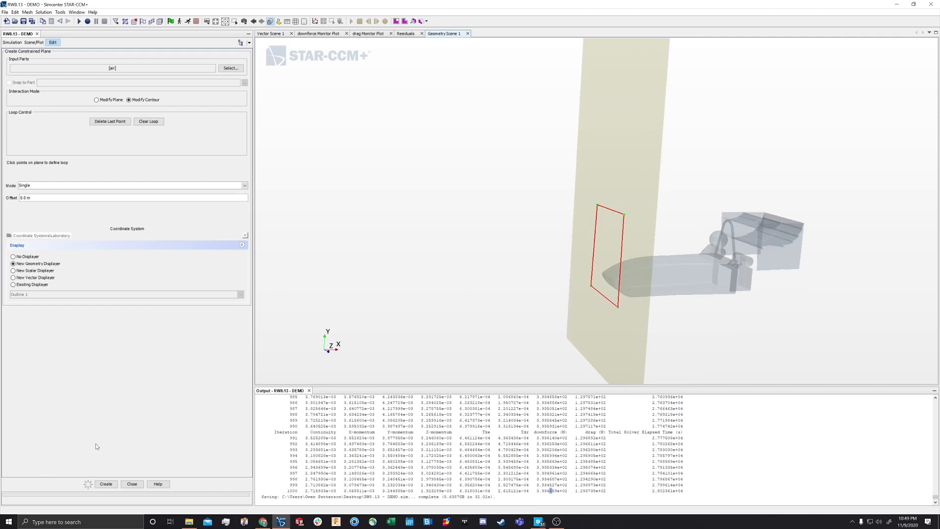
click(105, 483)
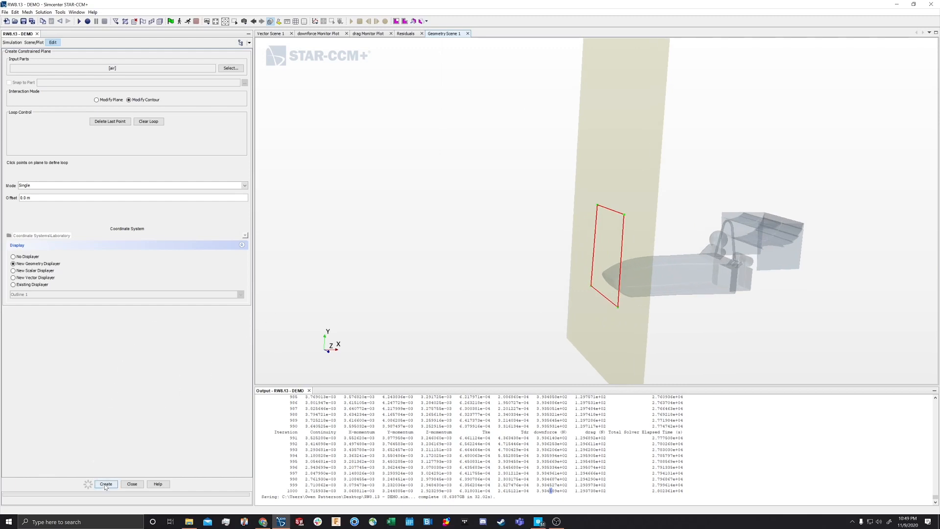
click(131, 483)
drag(494, 251, 504, 235)
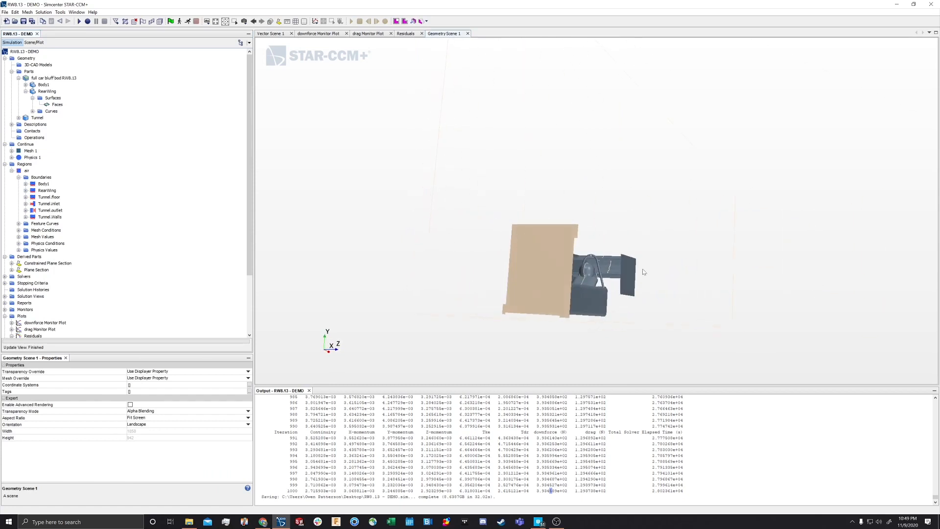
drag(644, 273, 510, 217)
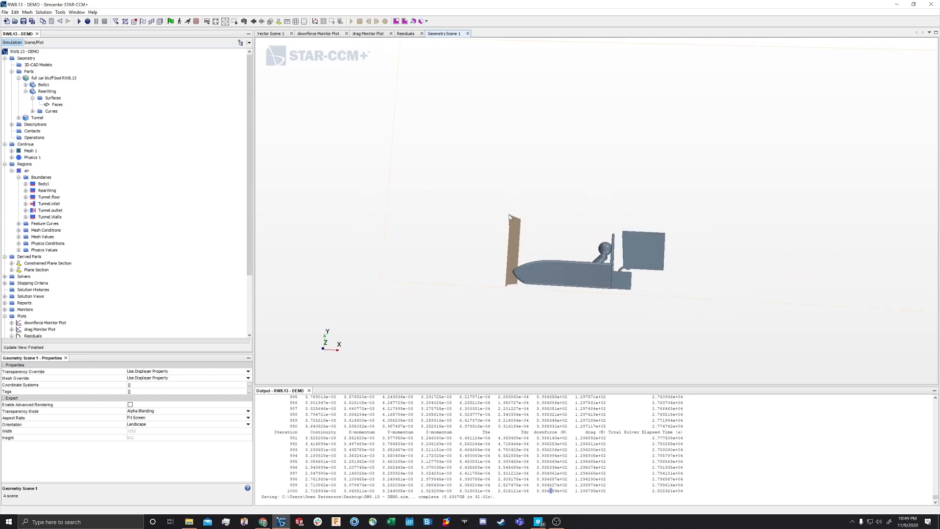
Create a forward velocity streamline derived part with a new streamline displayer, using Constrained Plane Section as the part seed
click(12, 170)
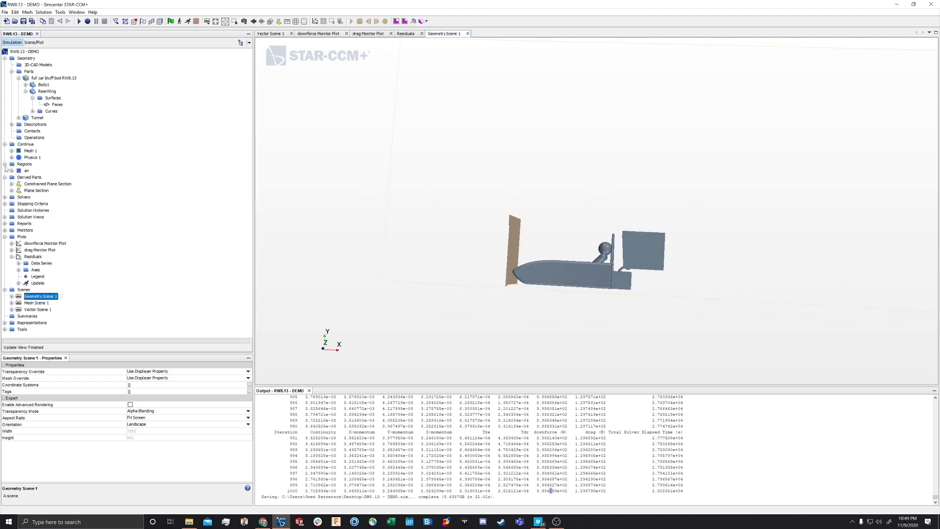
click(30, 177)
right_click(33, 180)
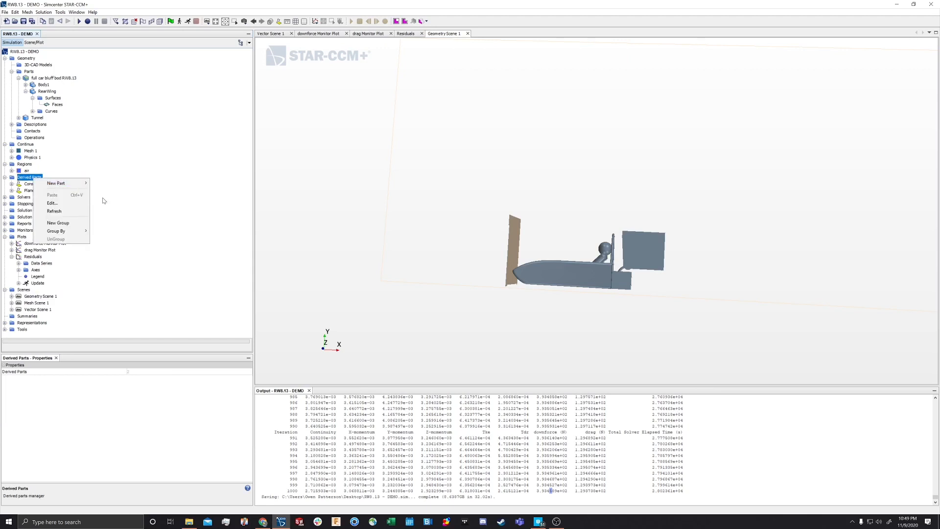
click(119, 216)
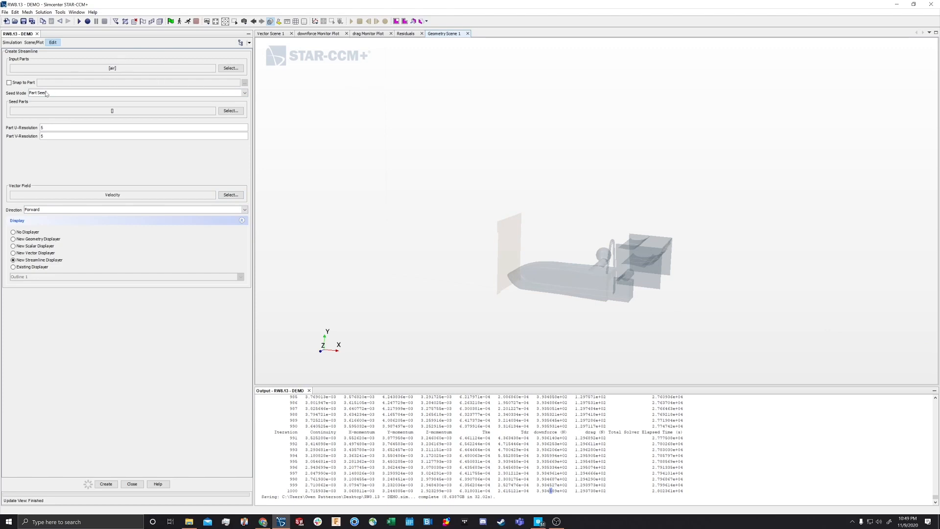
click(114, 112)
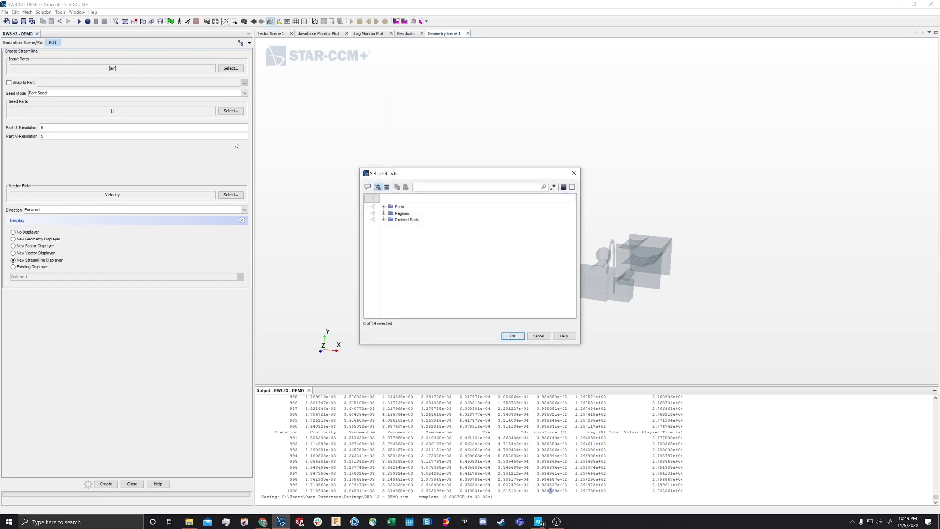
click(384, 219)
click(381, 227)
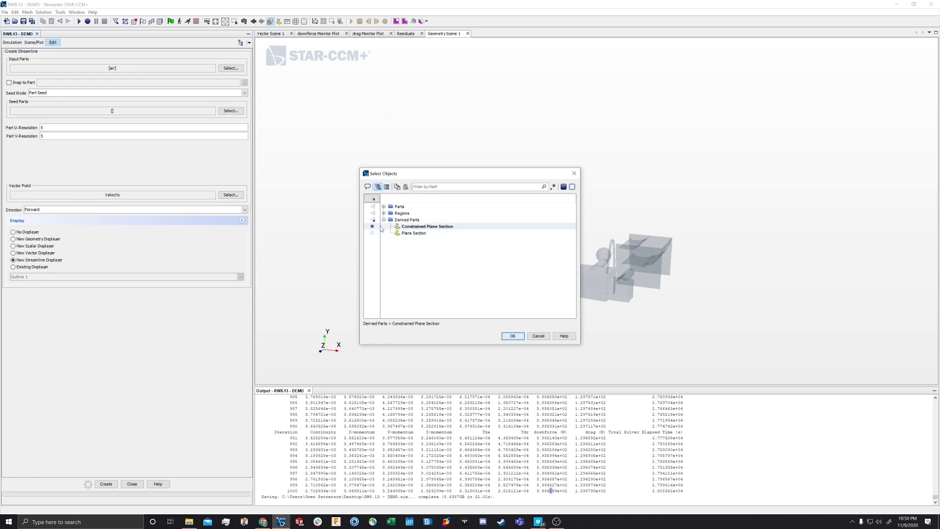
click(512, 337)
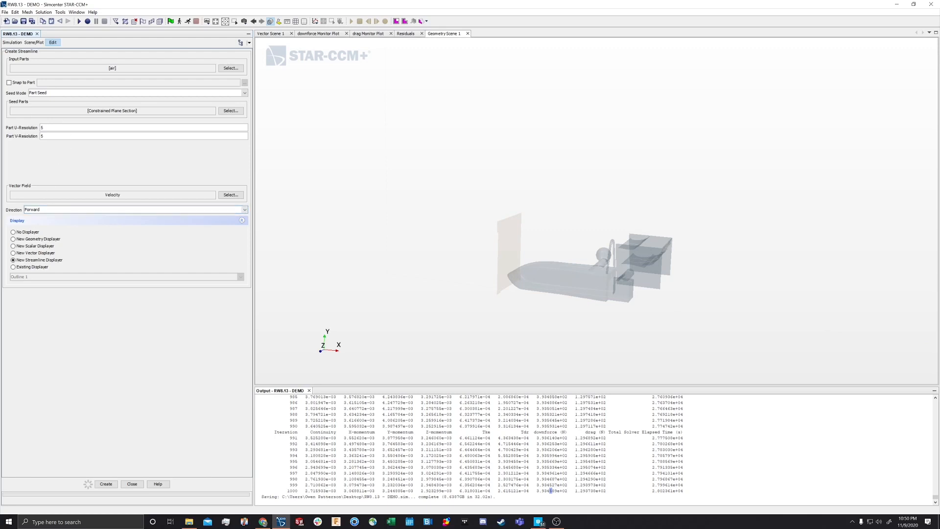
click(107, 484)
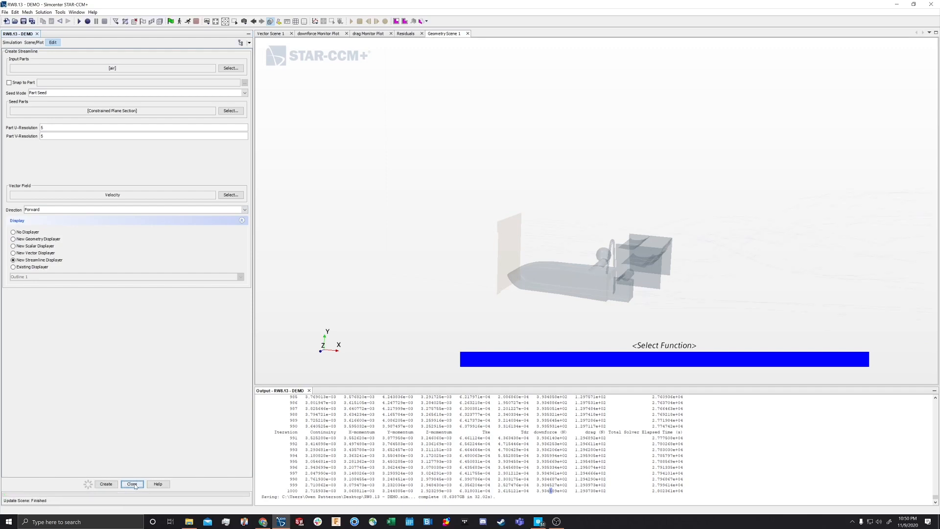
click(135, 486)
Examine the streamlines close up around the driver, roll hoop and rear wing from the side and rear
drag(440, 278, 626, 261)
scroll(626, 260, down, 3)
scroll(625, 261, up, 10)
drag(457, 167, 630, 133)
scroll(629, 133, down, 3)
scroll(629, 133, up, 8)
right_drag(622, 135, 566, 84)
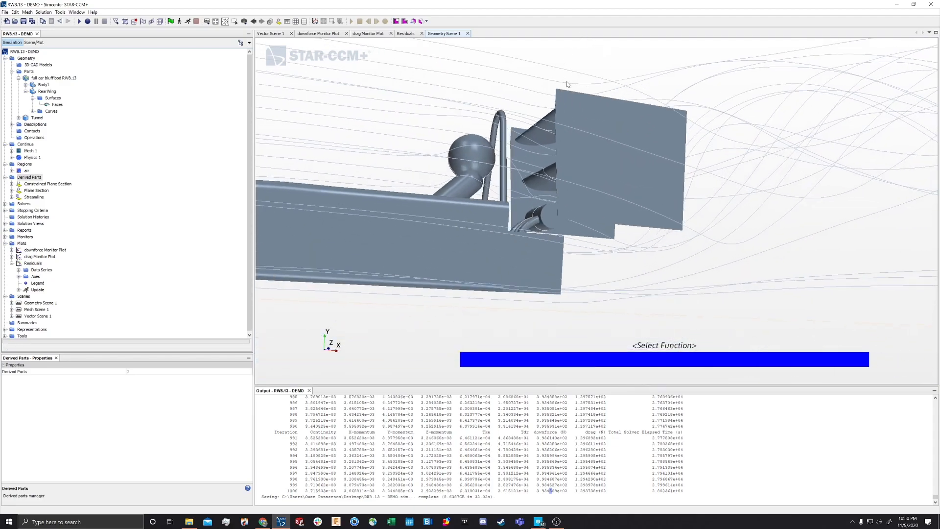
drag(567, 84, 462, 96)
scroll(698, 121, down, 3)
scroll(709, 120, up, 10)
right_drag(459, 103, 628, 95)
drag(629, 95, 720, 132)
drag(444, 147, 302, 131)
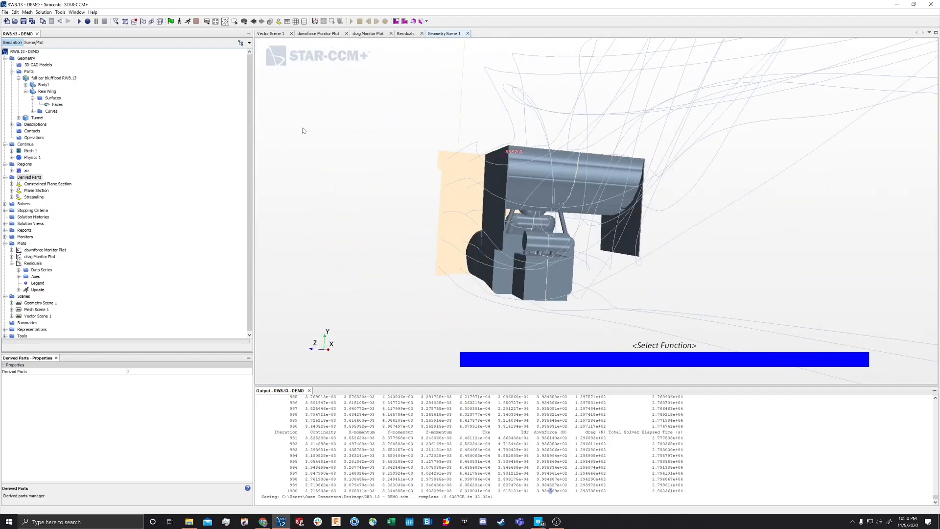
drag(459, 143, 419, 172)
Examine the streamlines along the whole car and its wake, from the seed plane to downstream of the rear wing
scroll(419, 171, down, 6)
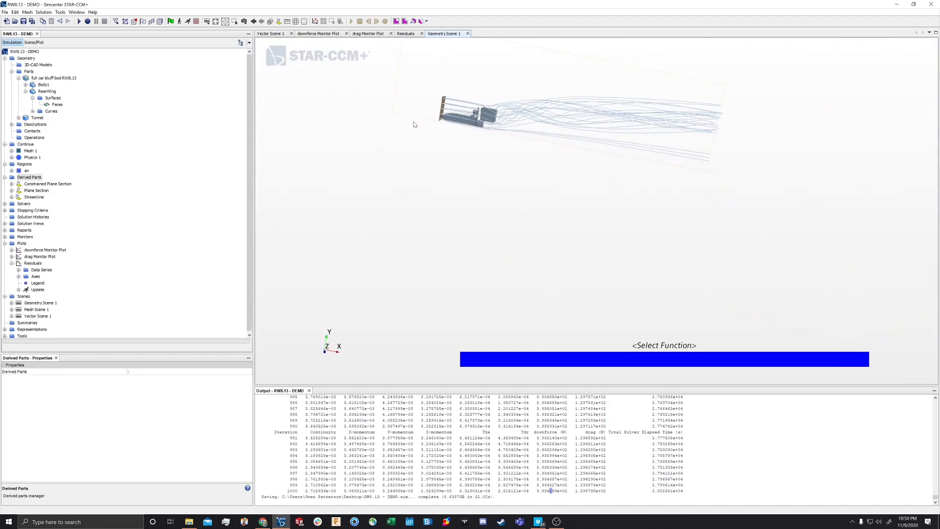
drag(413, 122, 439, 118)
drag(506, 146, 387, 104)
scroll(470, 90, up, 3)
scroll(469, 88, up, 3)
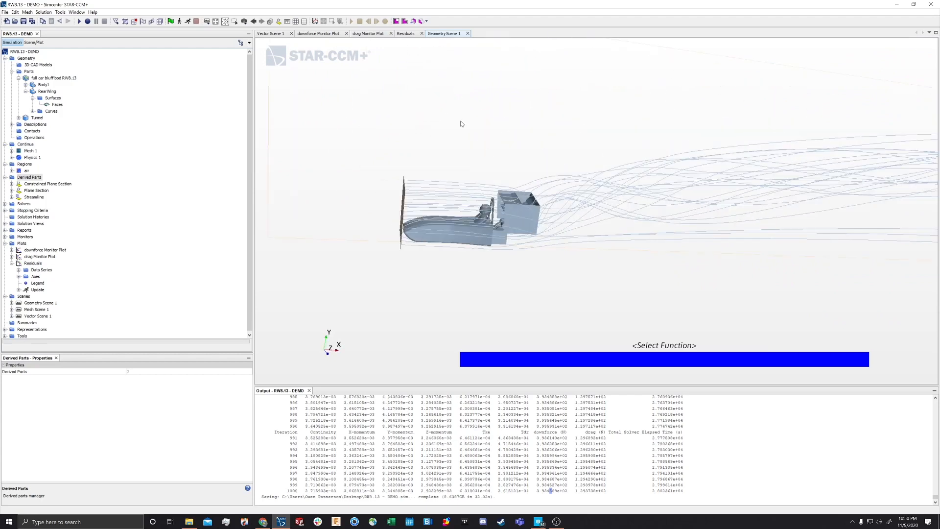
right_drag(457, 119, 398, 98)
drag(404, 98, 346, 92)
right_drag(346, 93, 417, 105)
drag(390, 155, 331, 183)
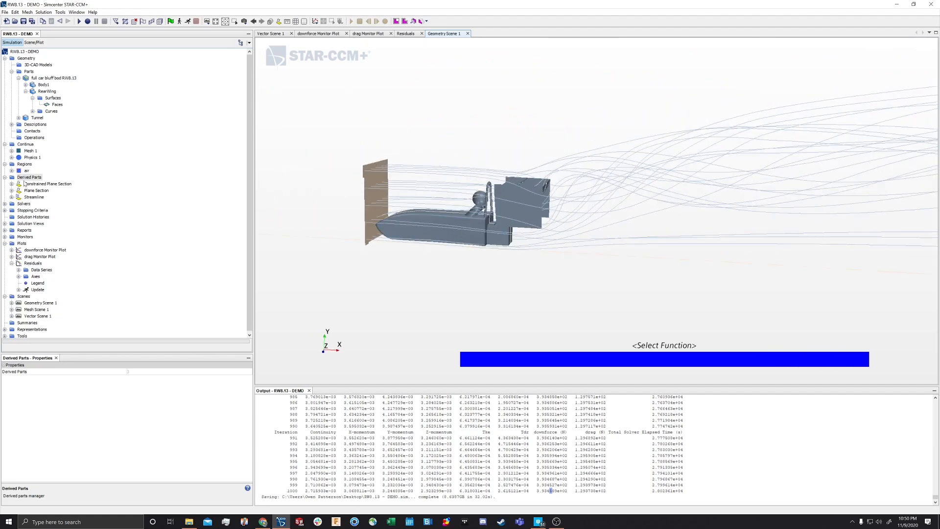
scroll(429, 172, up, 3)
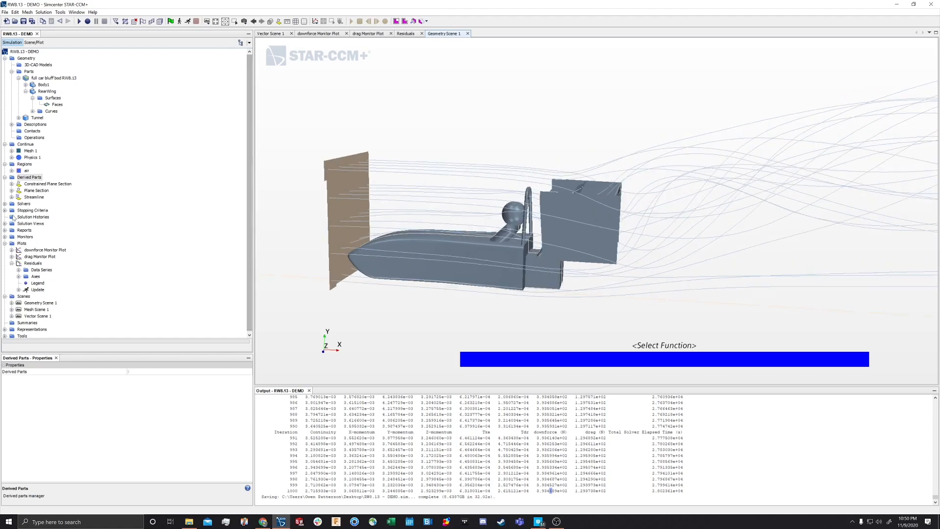
Edit the streamline part in the current scene, setting both the U and V part resolution to 10
click(34, 197)
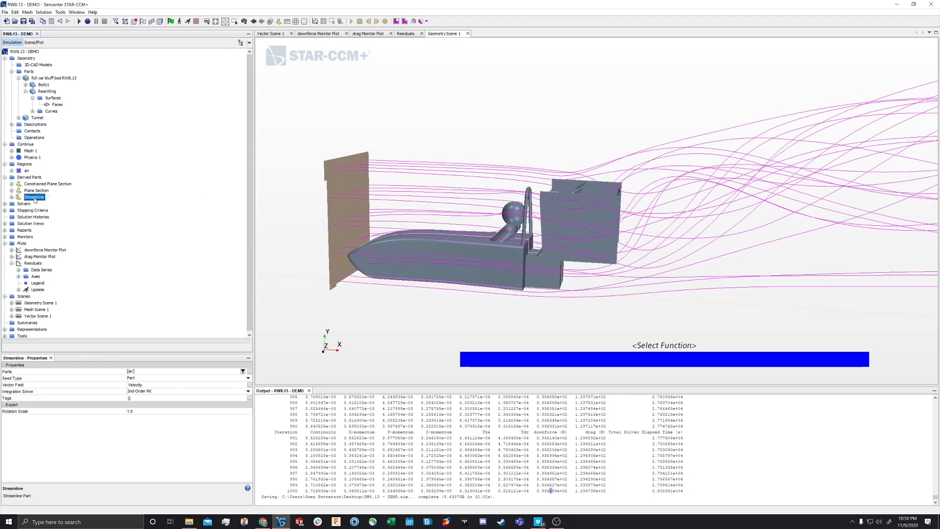
right_click(36, 198)
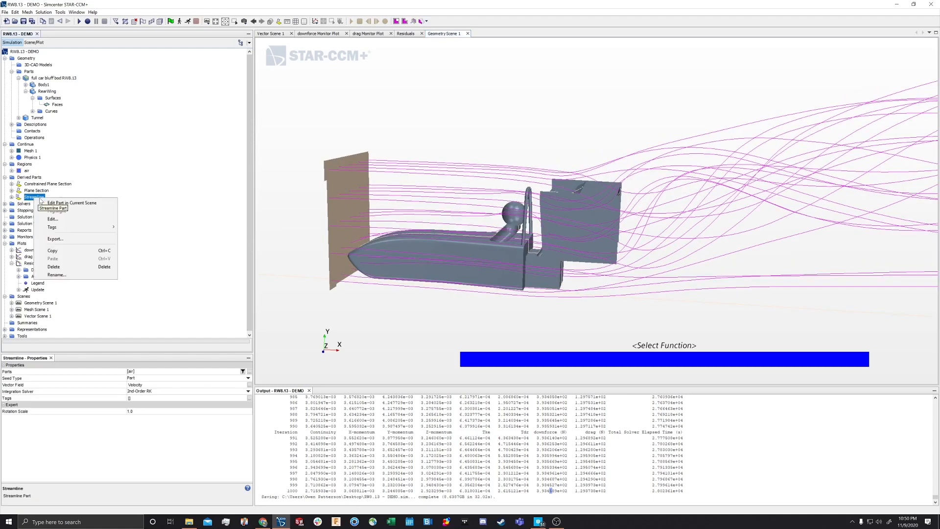
click(60, 205)
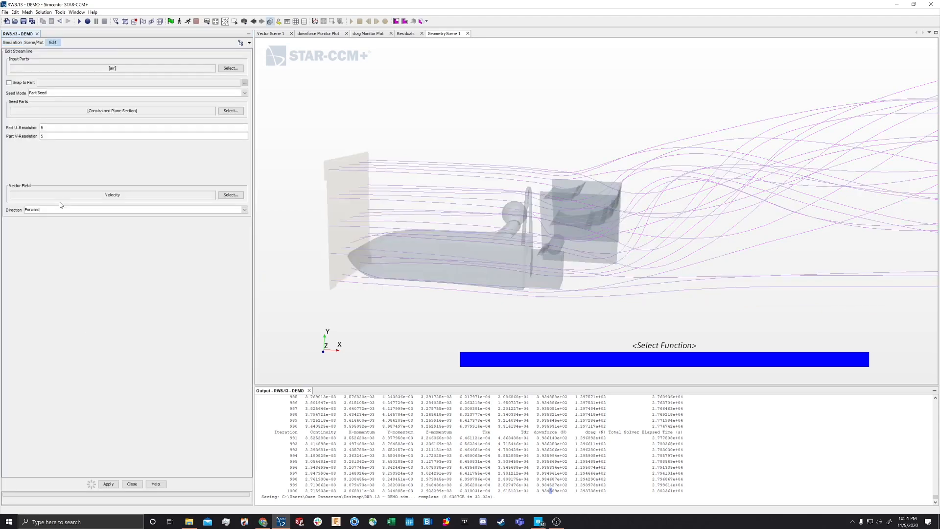
double_click(43, 127)
click(108, 484)
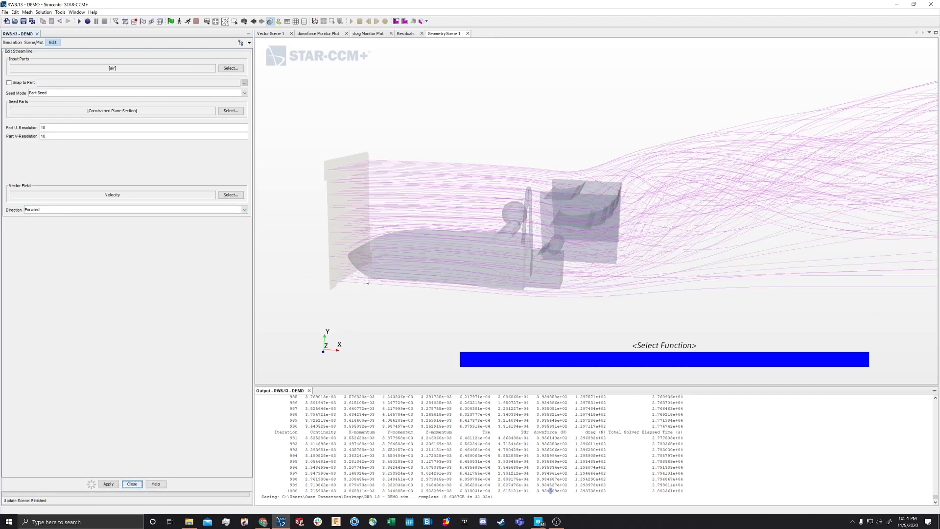
Examine the 10 by 10 streamlines close up around the roll hoop, rear wing elements and endplates
mouse_move(356, 300)
mouse_down()
mouse_move(396, 277)
mouse_move(426, 280)
mouse_move(351, 296)
mouse_up()
scroll(482, 209, down, 2)
scroll(510, 214, up, 8)
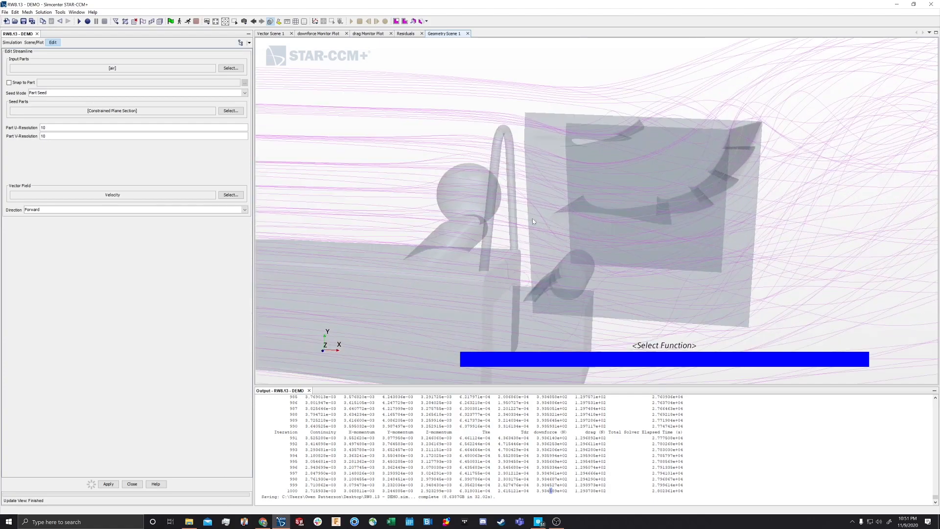
drag(518, 216, 467, 216)
scroll(512, 199, up, 6)
scroll(548, 208, down, 3)
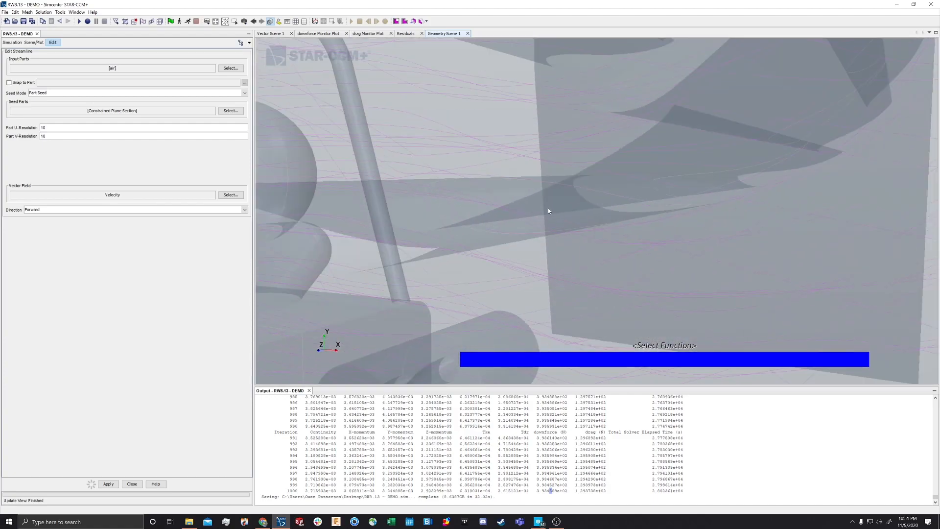
drag(550, 215, 798, 154)
scroll(753, 195, up, 1)
scroll(753, 194, down, 5)
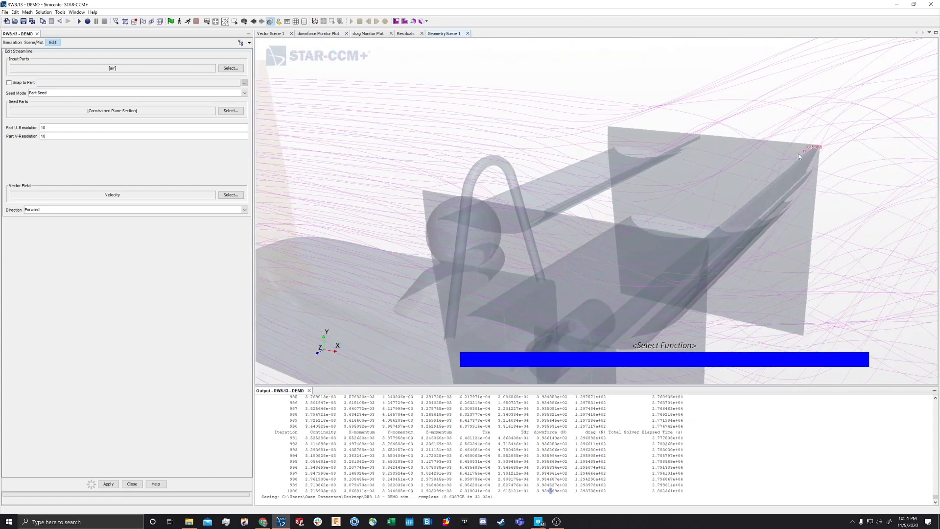
scroll(802, 179, up, 8)
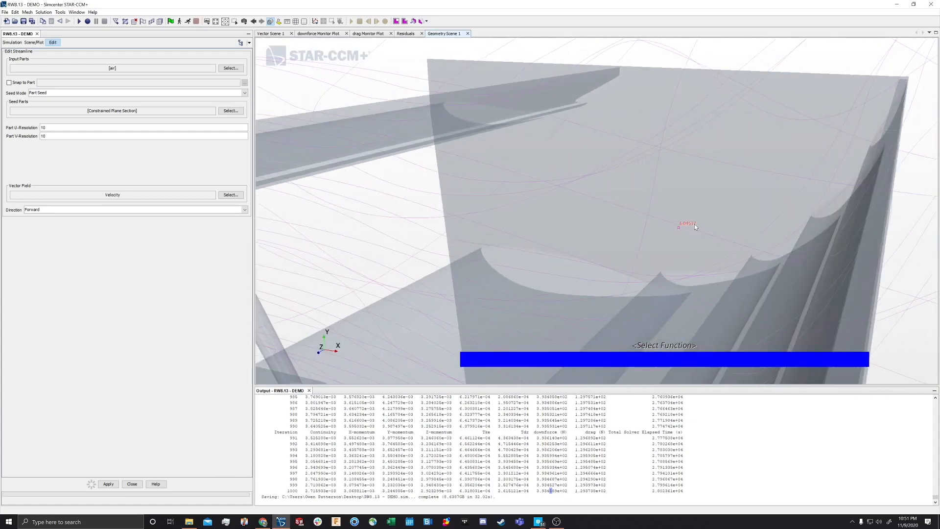
scroll(909, 142, down, 3)
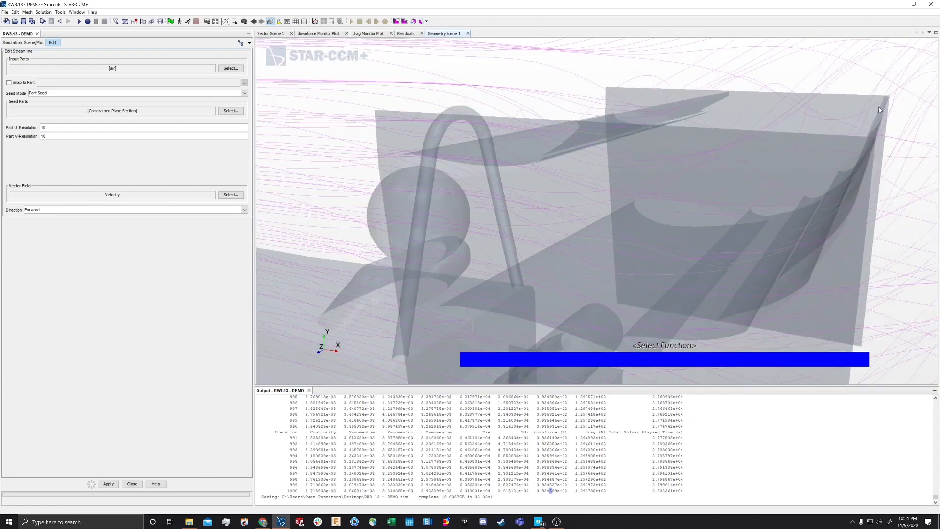
drag(880, 110, 878, 116)
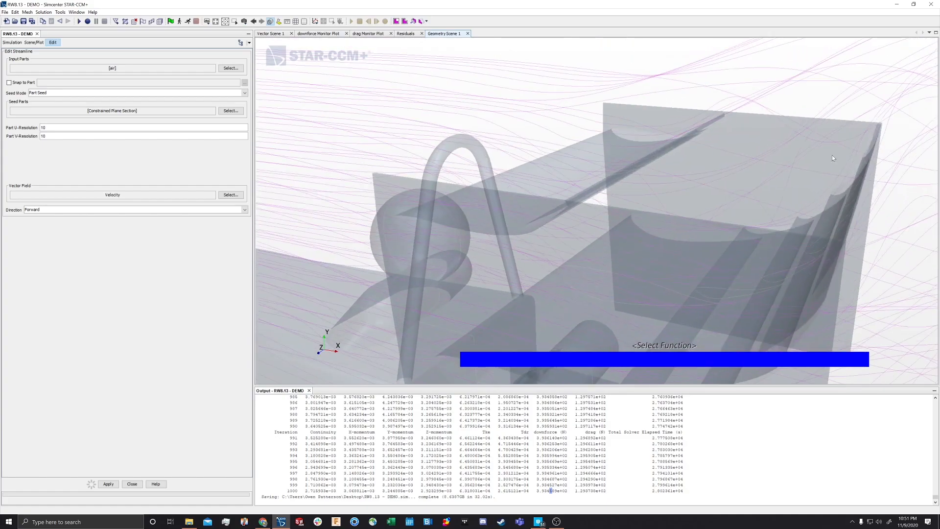
scroll(832, 155, up, 3)
scroll(832, 155, down, 6)
drag(832, 155, 815, 162)
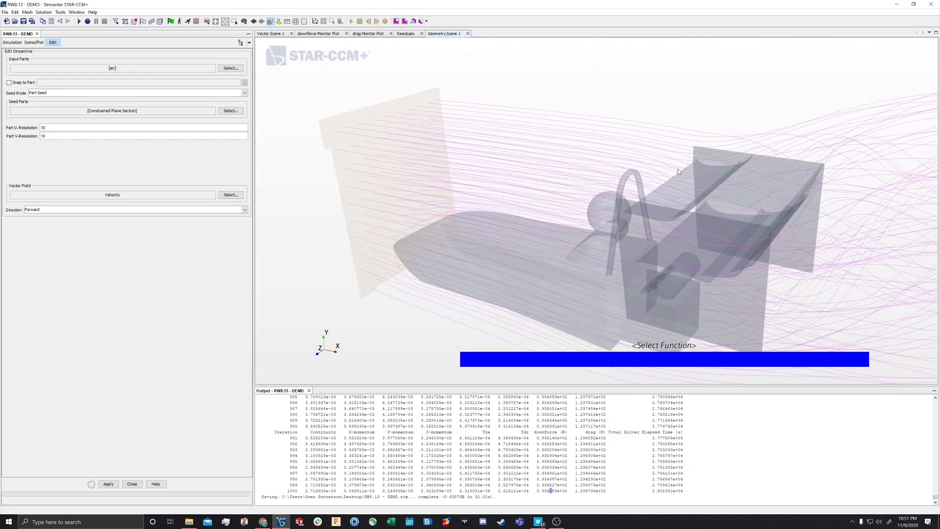
Examine the flow around the rear wing endplate from behind and the full wake from the side, and close the streamline editor
drag(677, 169, 440, 155)
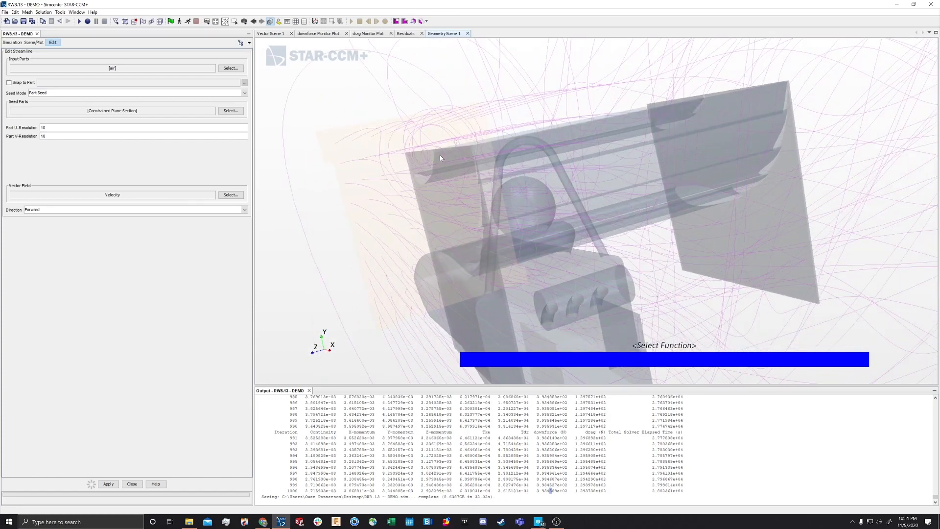
scroll(439, 154, up, 5)
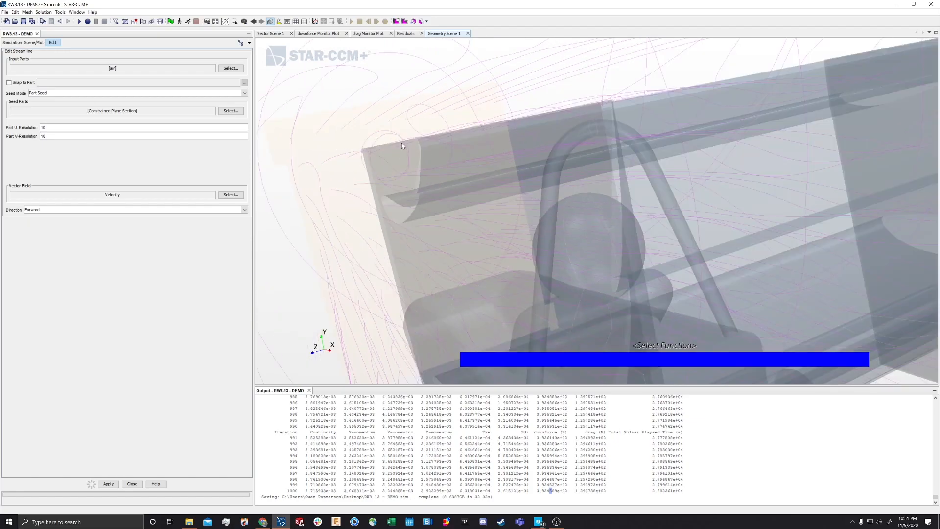
drag(417, 151, 622, 141)
drag(675, 98, 447, 205)
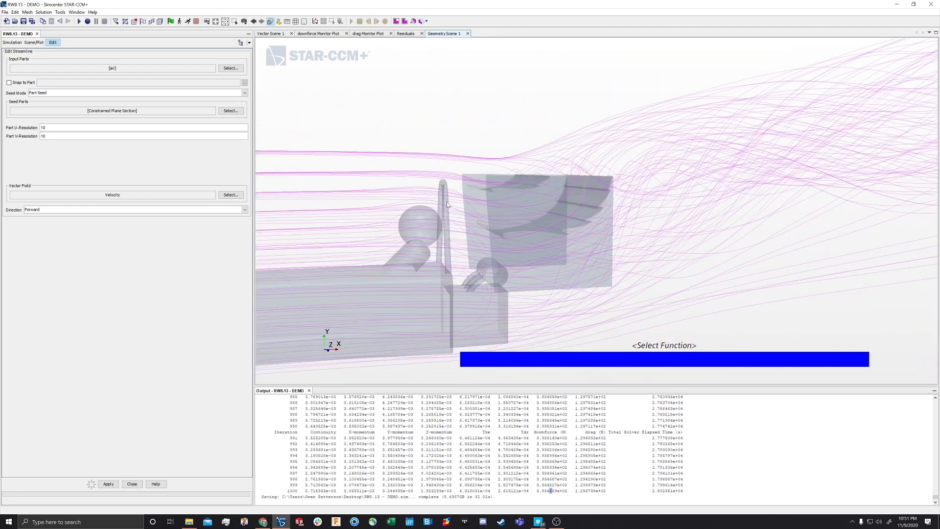
scroll(559, 196, down, 8)
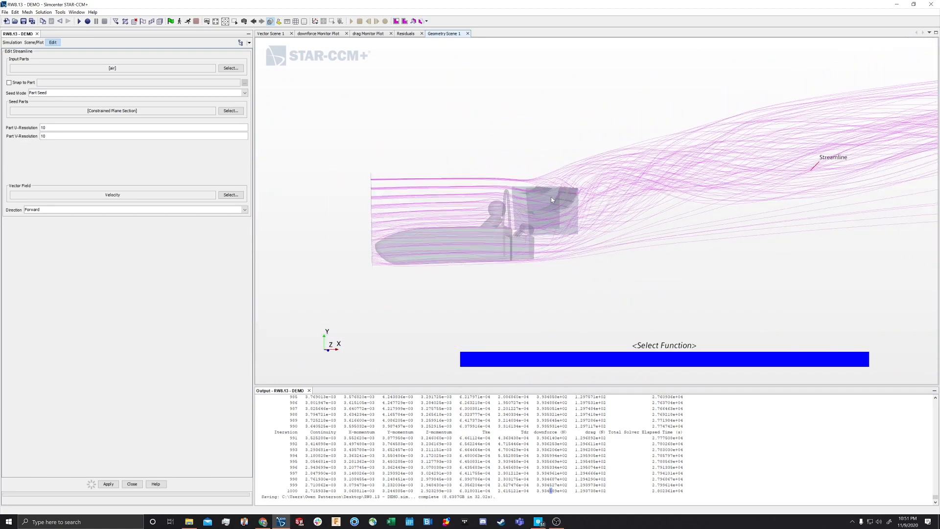
scroll(506, 207, down, 3)
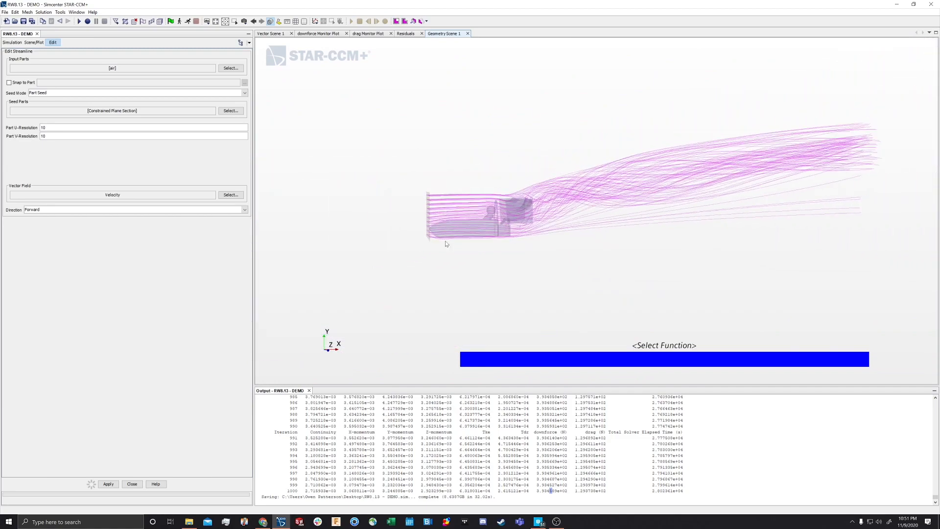
click(414, 258)
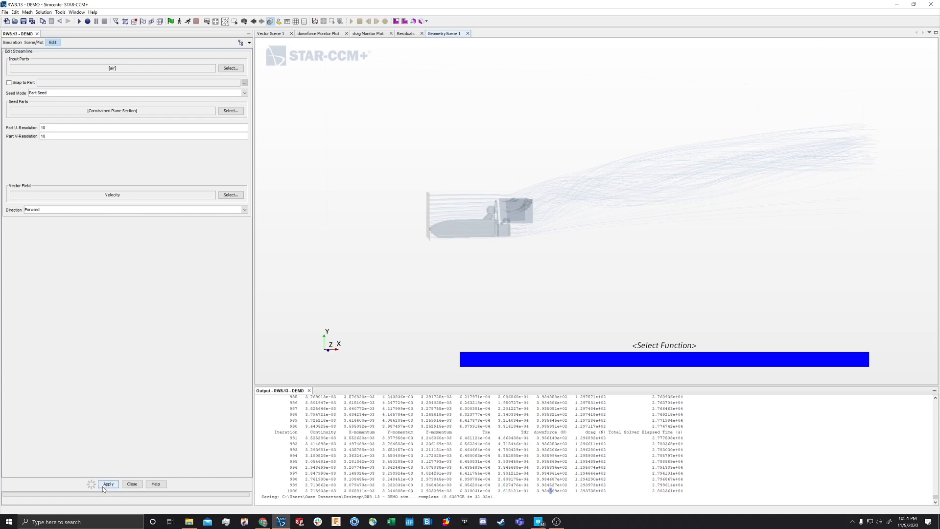
click(132, 483)
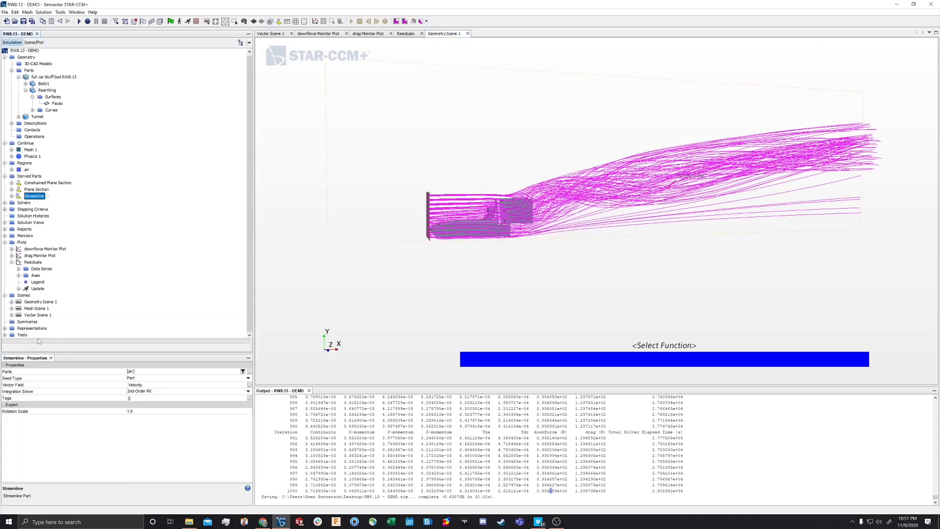
Create a new vector scene and add the Streamline part to its Vector 1 displayer
click(22, 296)
right_click(24, 296)
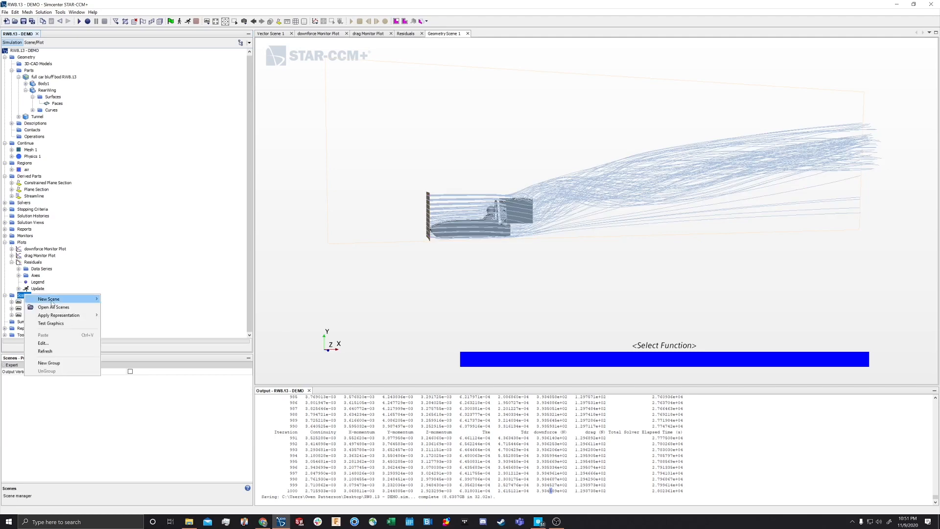
mouse_move(81, 300)
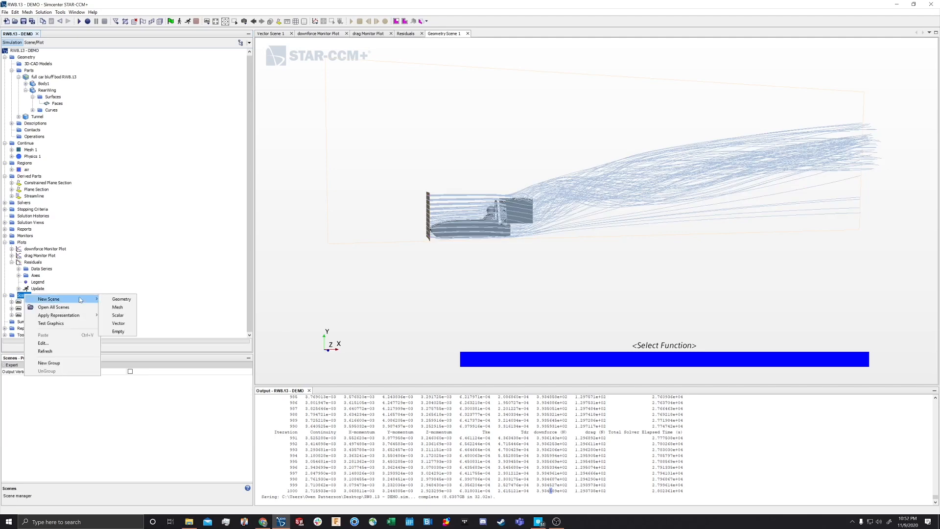
click(119, 323)
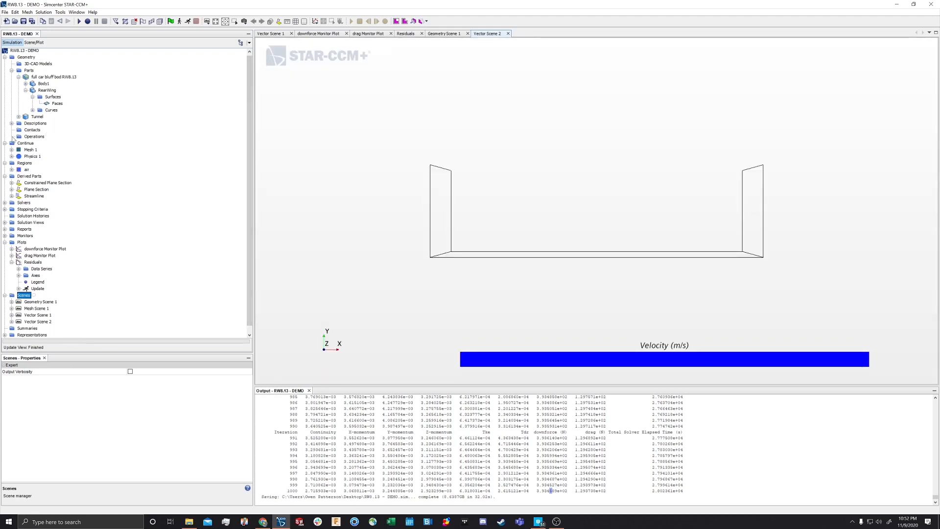
drag(37, 197, 487, 214)
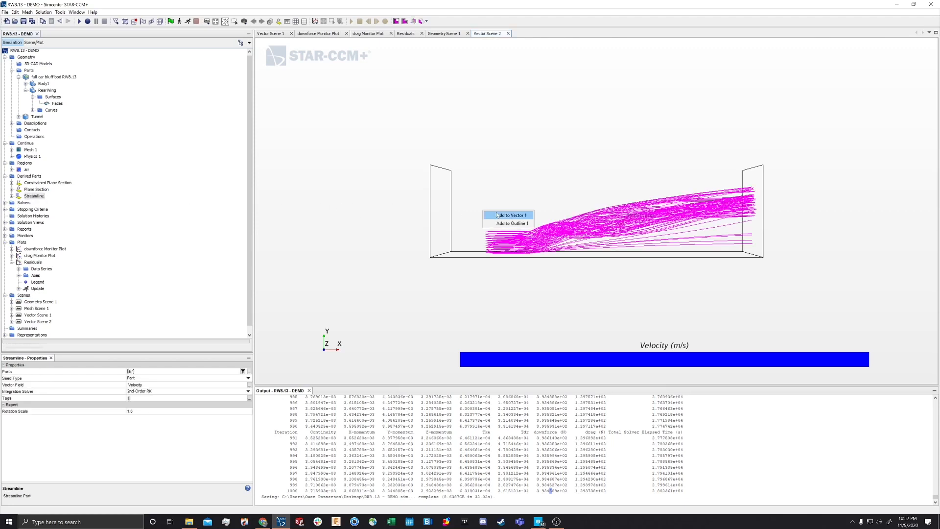
click(499, 215)
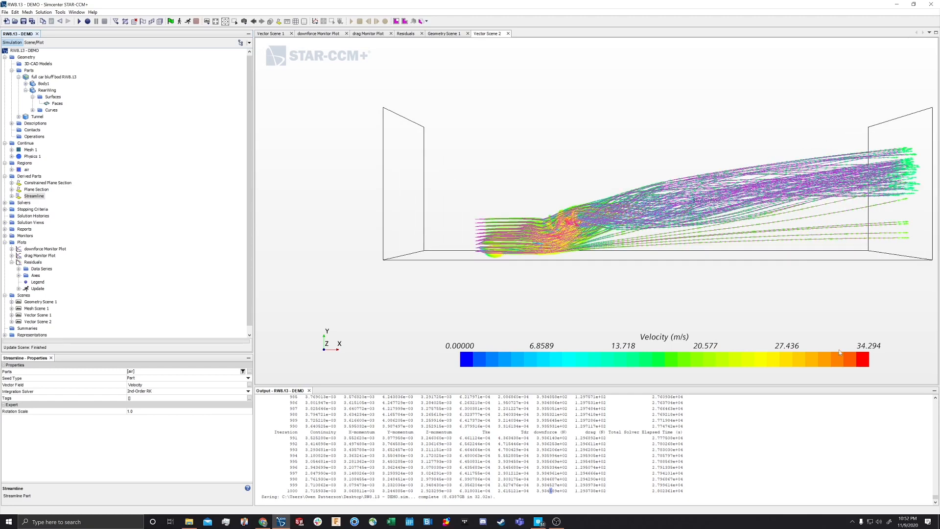
Set the display mode of the Vector 1 displayer to Line Integral Convolution and inspect the velocity-coloured streamlines
click(33, 43)
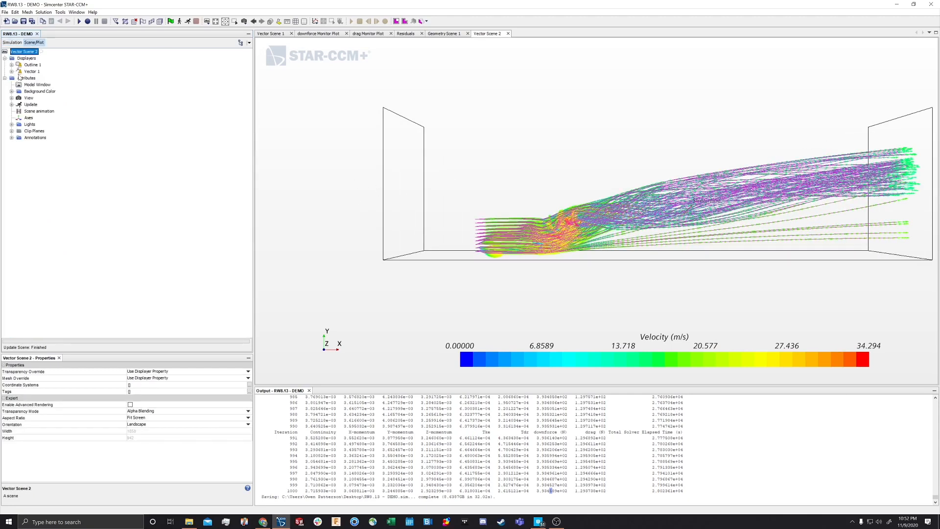
click(31, 72)
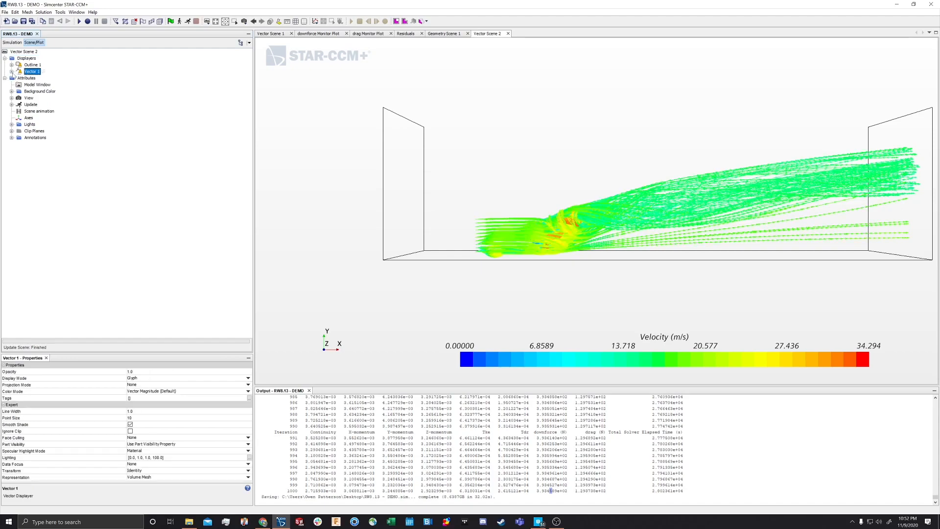
scroll(582, 214, up, 2)
drag(580, 210, 410, 254)
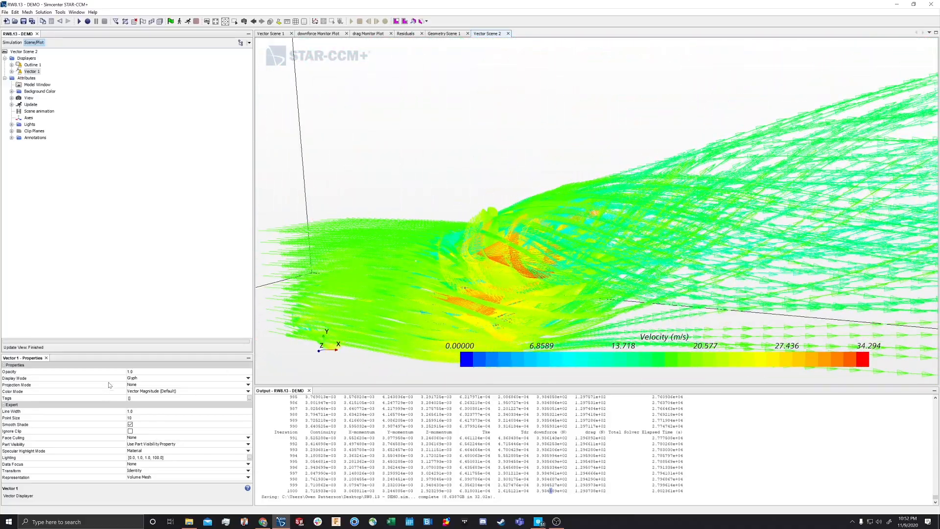
click(133, 378)
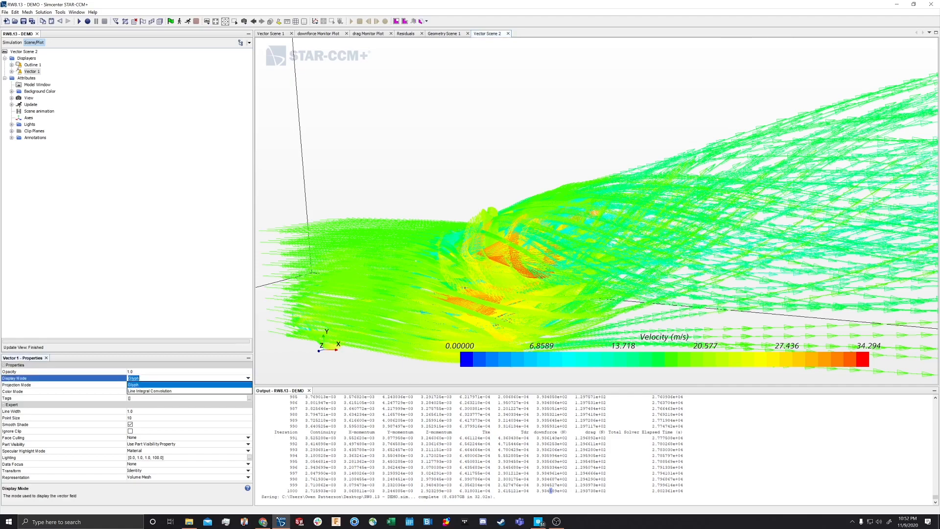
click(142, 392)
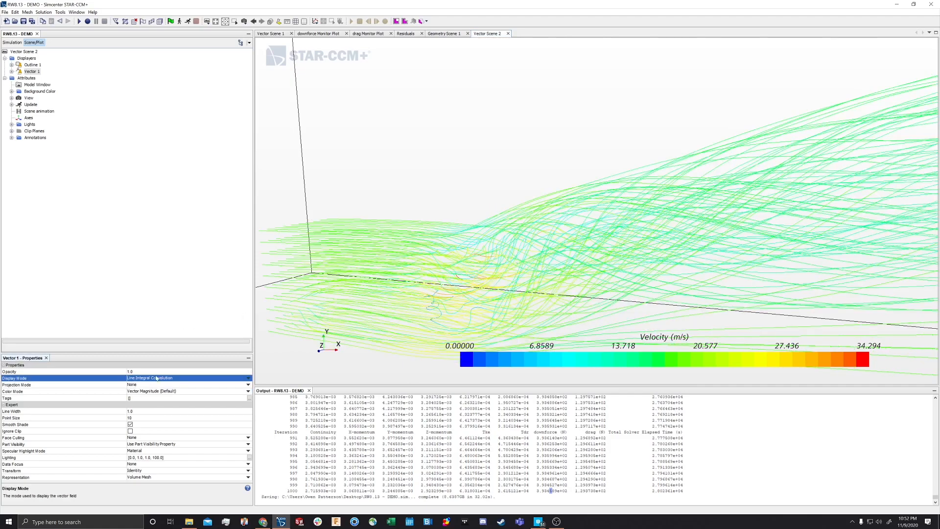
scroll(480, 266, up, 2)
scroll(512, 239, down, 4)
drag(403, 149, 548, 144)
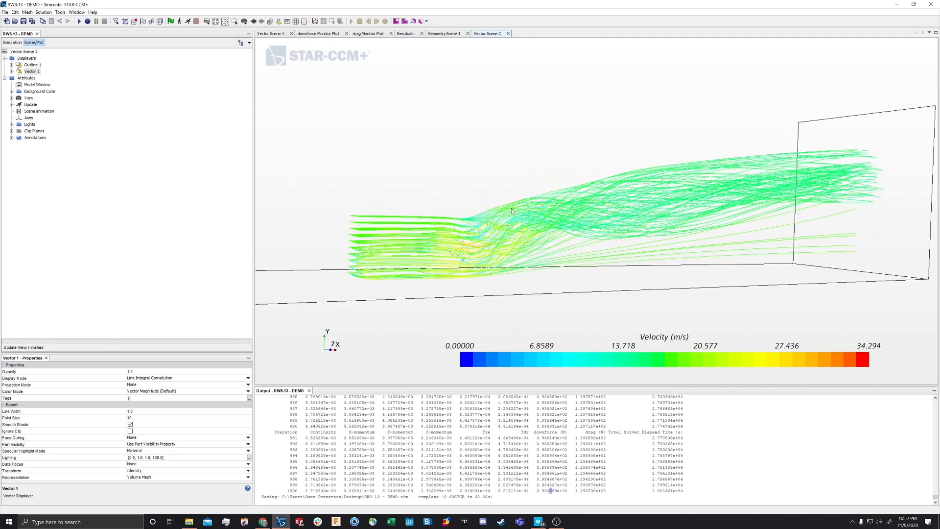
drag(369, 193, 78, 335)
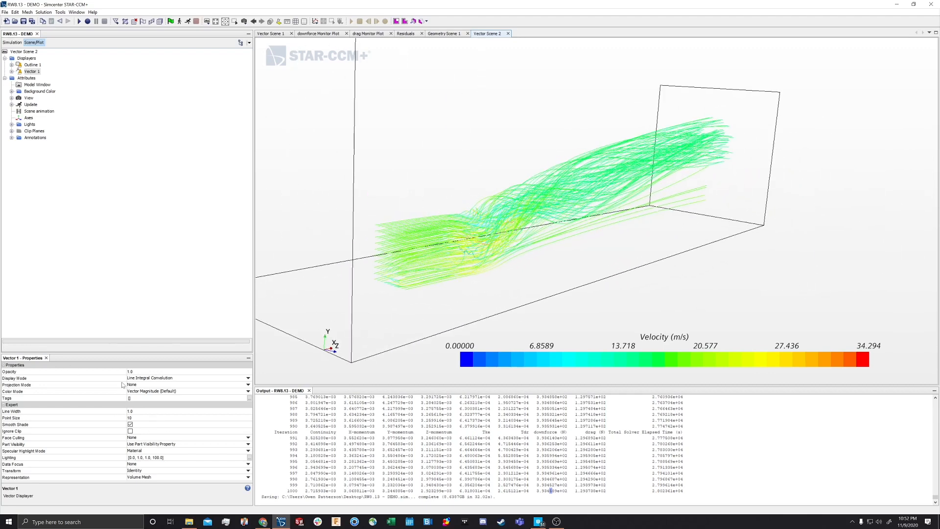
Set the units of the Vector 1 displayer's velocity vector field to mph
click(11, 72)
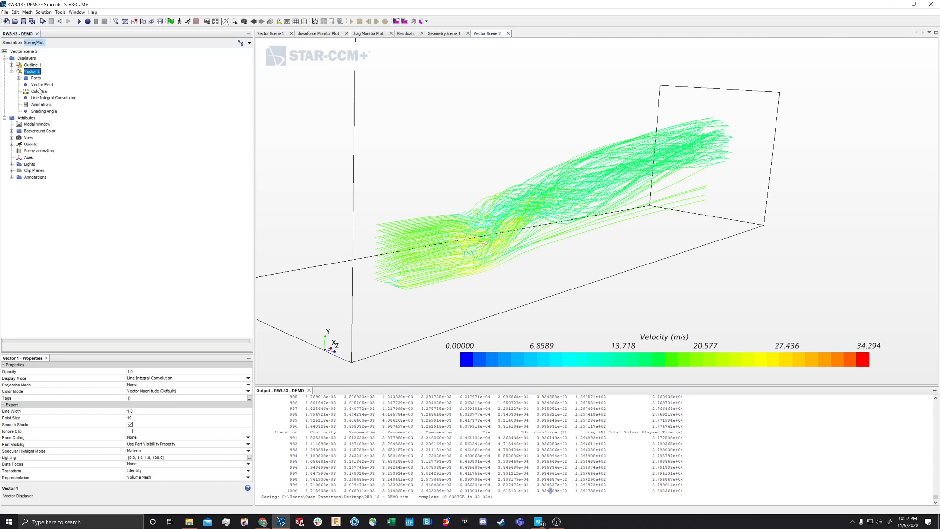
click(39, 91)
scroll(128, 437, down, 1)
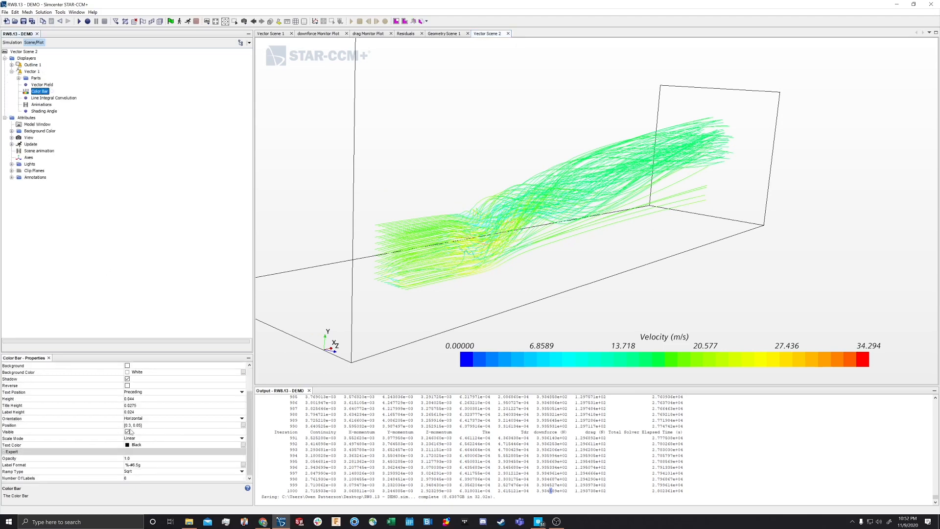
scroll(133, 451, up, 2)
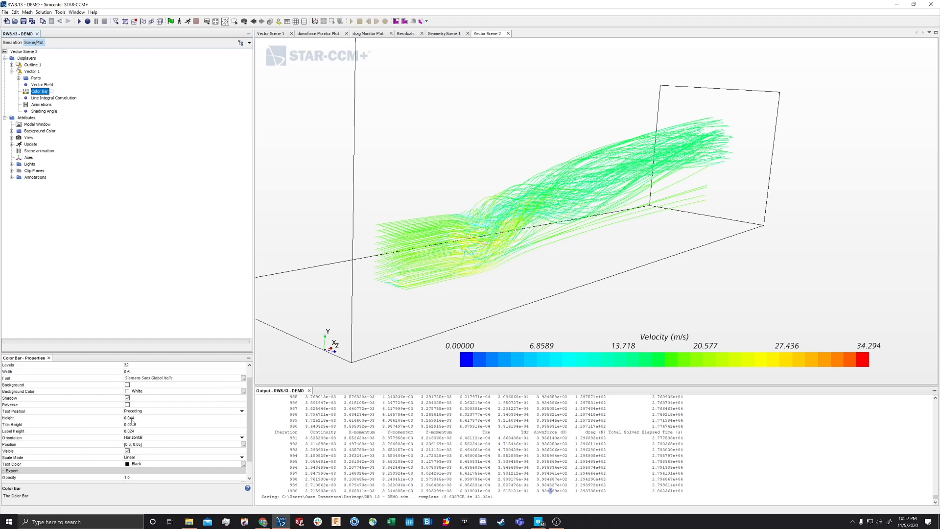
click(46, 99)
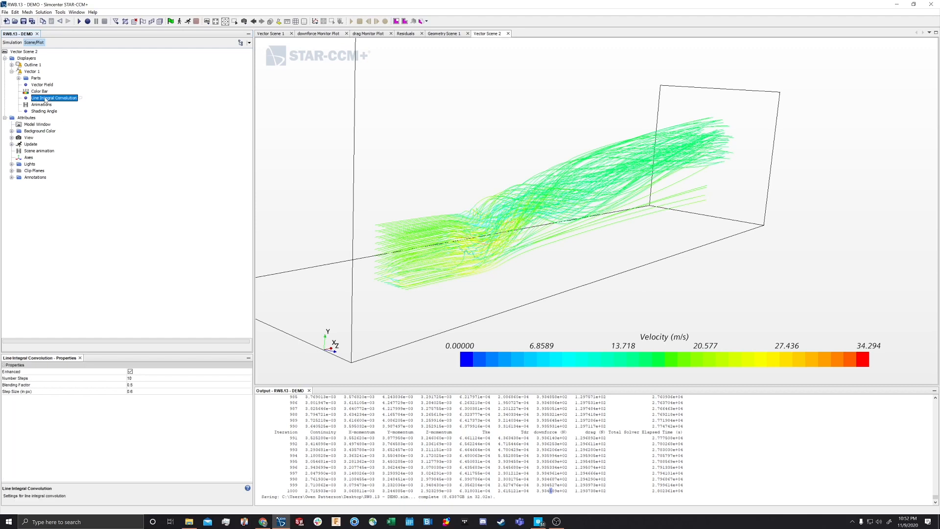
click(39, 85)
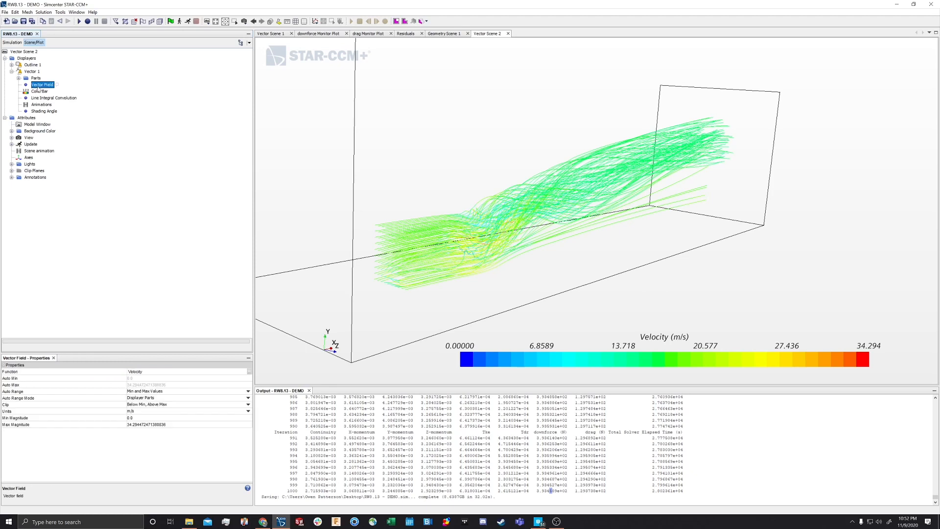
click(133, 411)
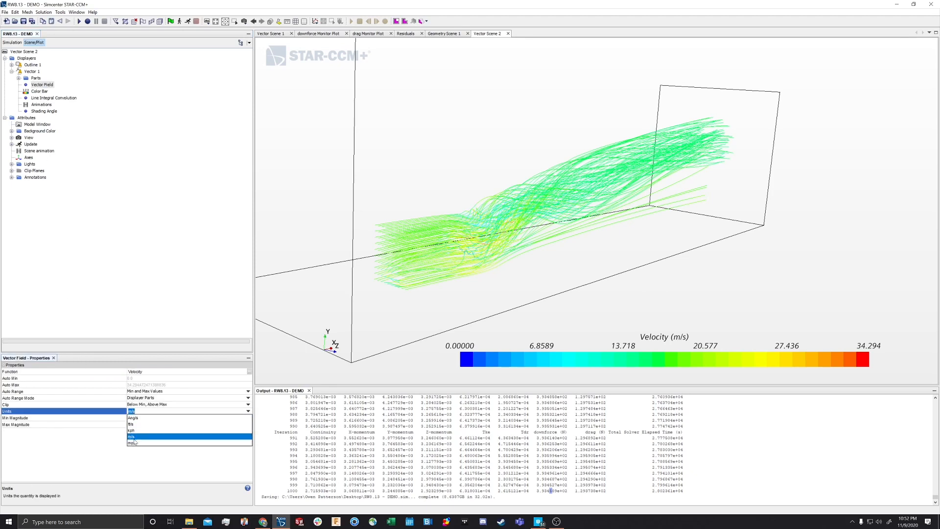
click(136, 445)
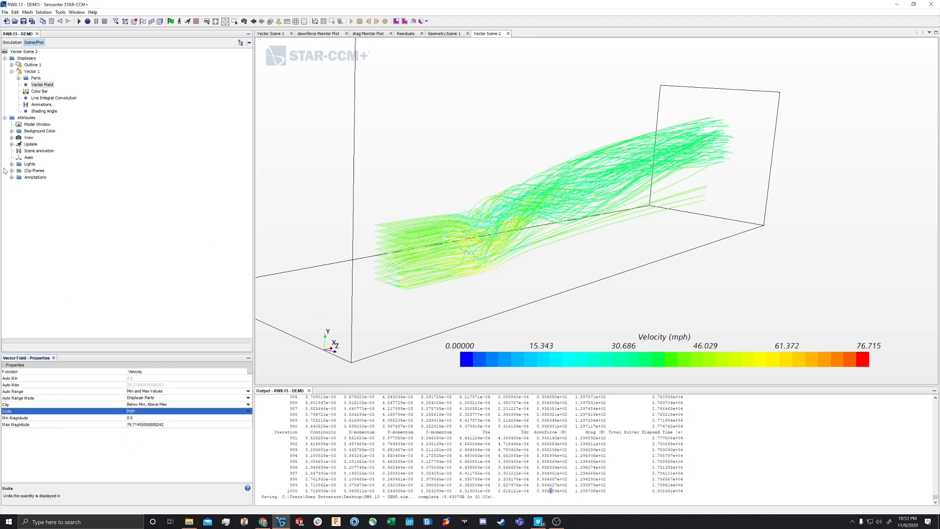
Turn on the shaded surface display for the Outline 1 displayer in the vector scene
drag(455, 188, 171, 92)
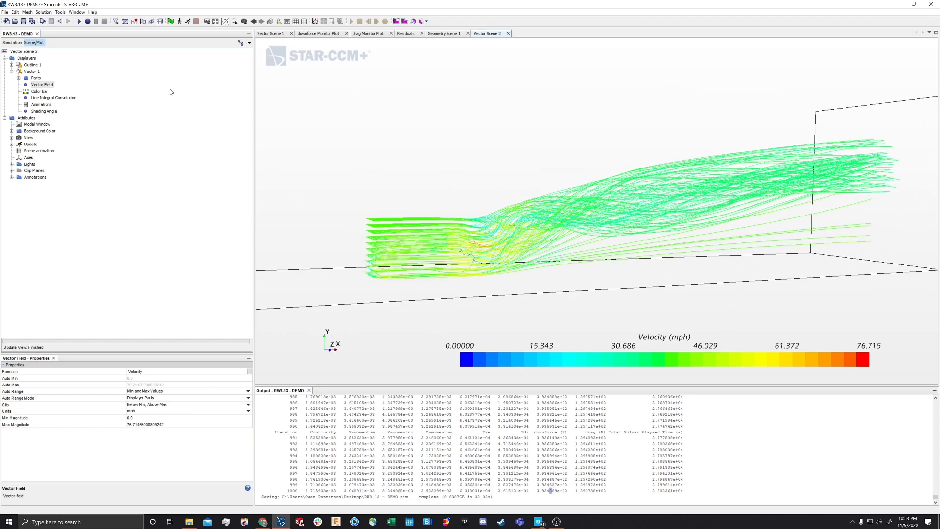
click(32, 65)
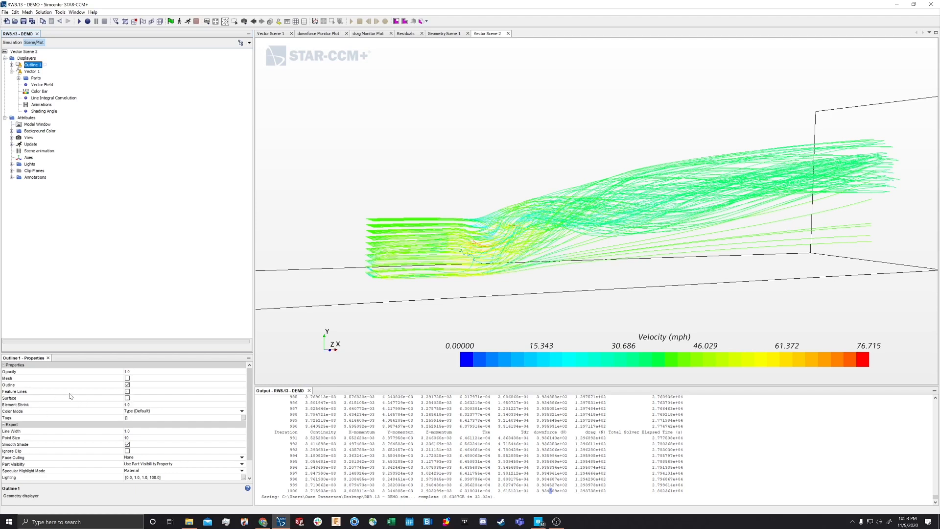
click(127, 398)
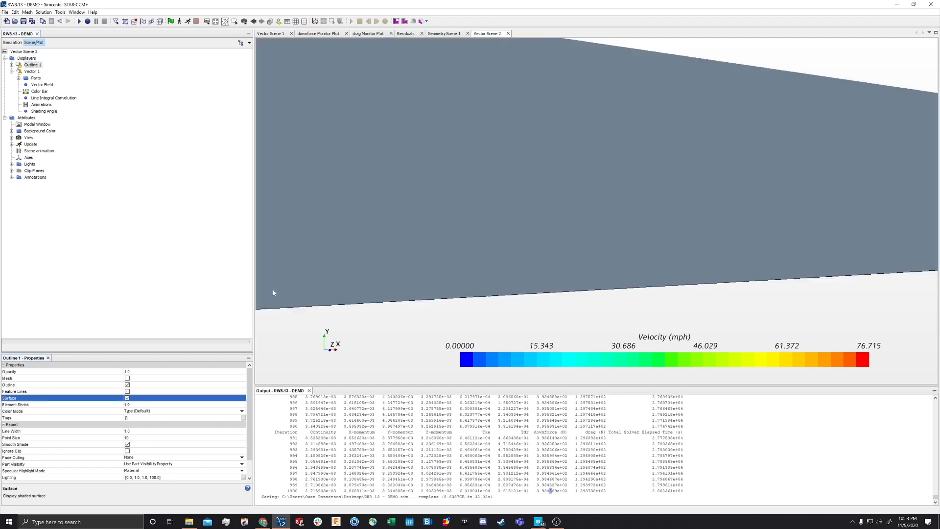
Hide the Tunnel.Walls boundary so the car and streamlines inside the wind tunnel can be seen
scroll(428, 206, down, 5)
drag(424, 231, 399, 246)
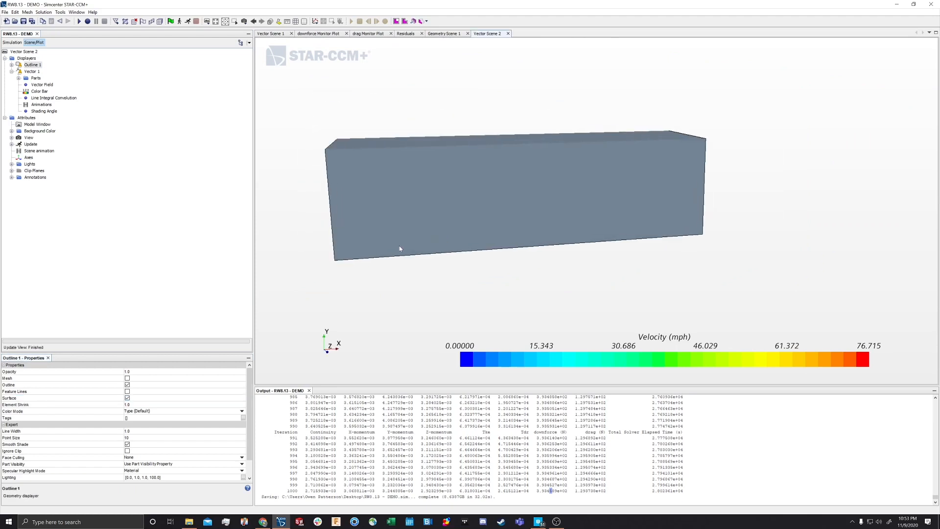
click(428, 205)
right_click(428, 205)
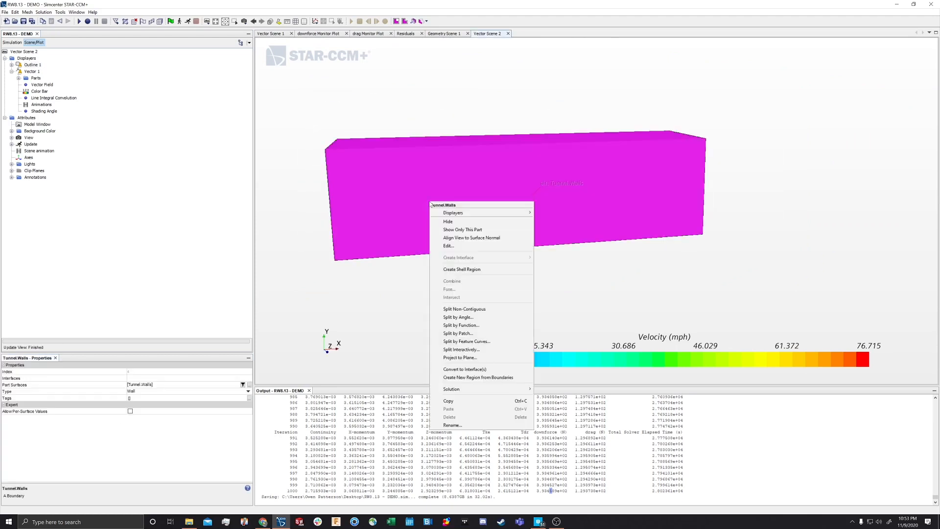
click(453, 224)
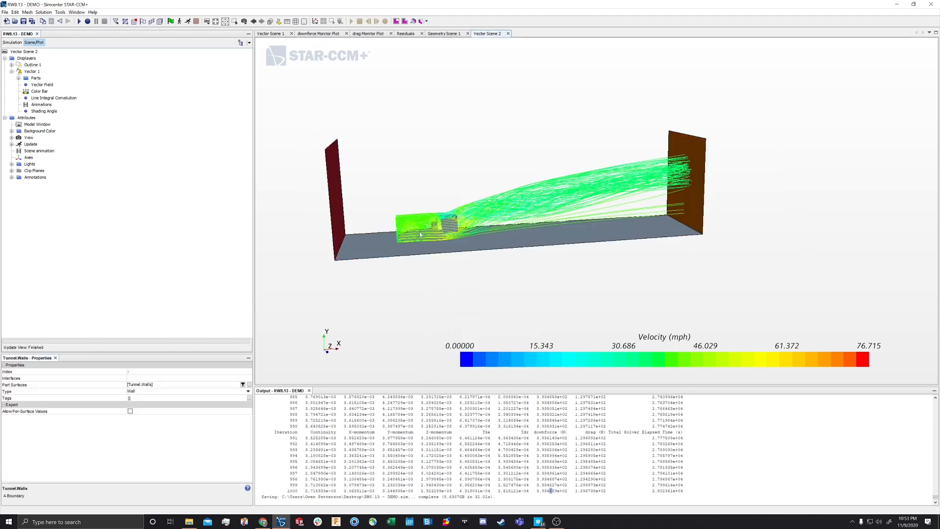
Examine the velocity-coloured streamlines along the car body, around the driver's helmet and roll hoop, and into the rear wing
drag(421, 232, 425, 204)
scroll(377, 209, down, 3)
scroll(378, 210, up, 7)
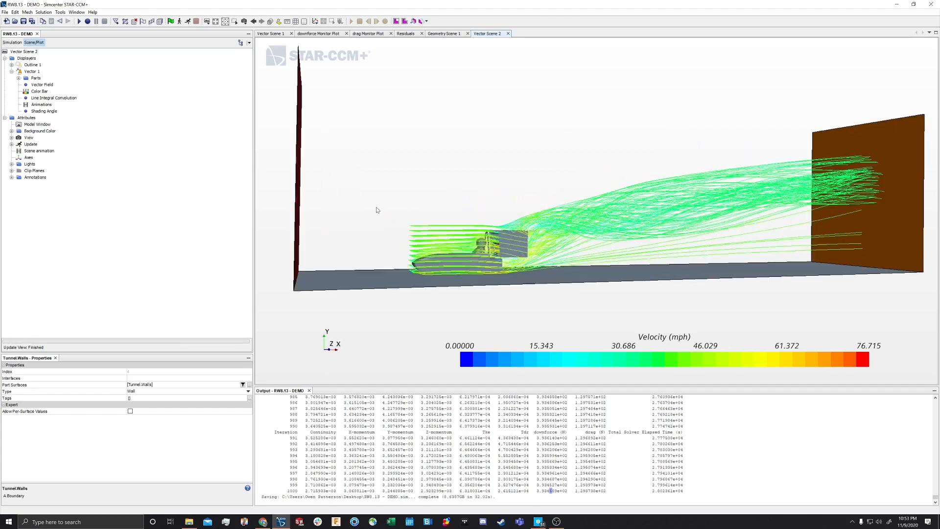
right_drag(453, 185, 424, 124)
drag(423, 123, 474, 146)
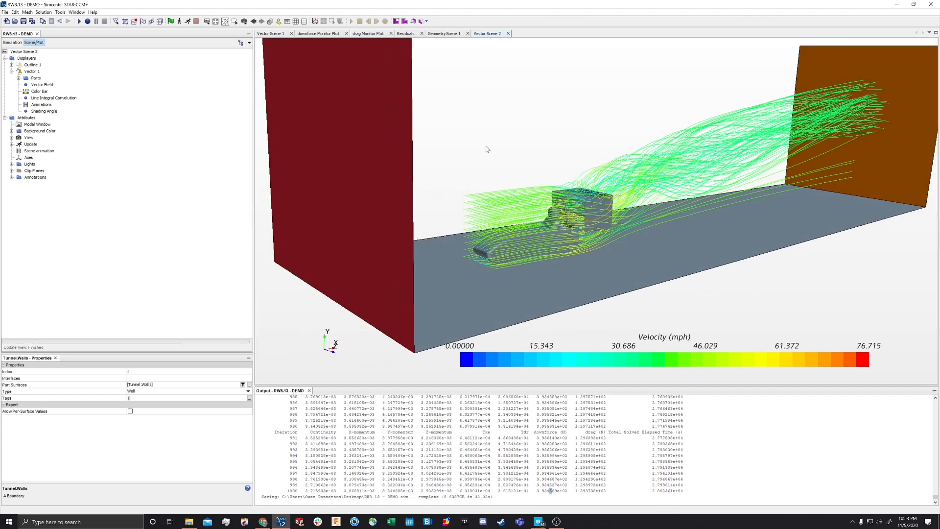
scroll(517, 171, up, 4)
scroll(550, 168, up, 3)
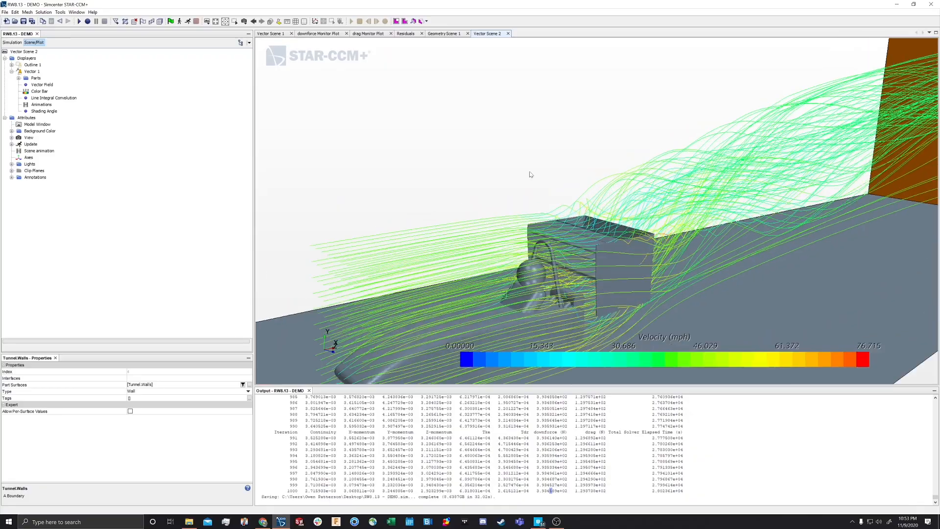
right_drag(528, 176, 533, 70)
scroll(499, 151, down, 3)
scroll(498, 150, up, 5)
drag(499, 151, 732, 349)
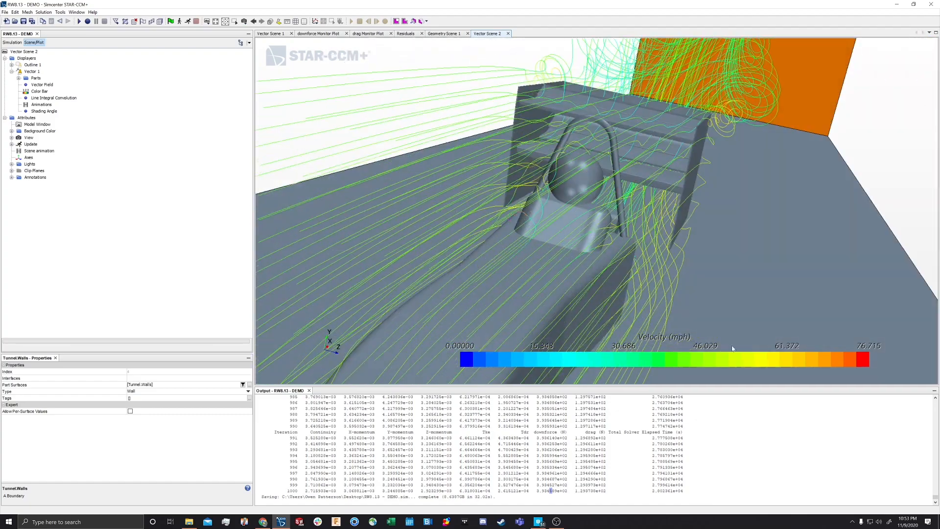
Examine the streamlines crossing the rear wing elements and endplate up close, and the whole wake from the side
drag(799, 205, 714, 135)
right_drag(713, 134, 641, 193)
scroll(641, 203, up, 10)
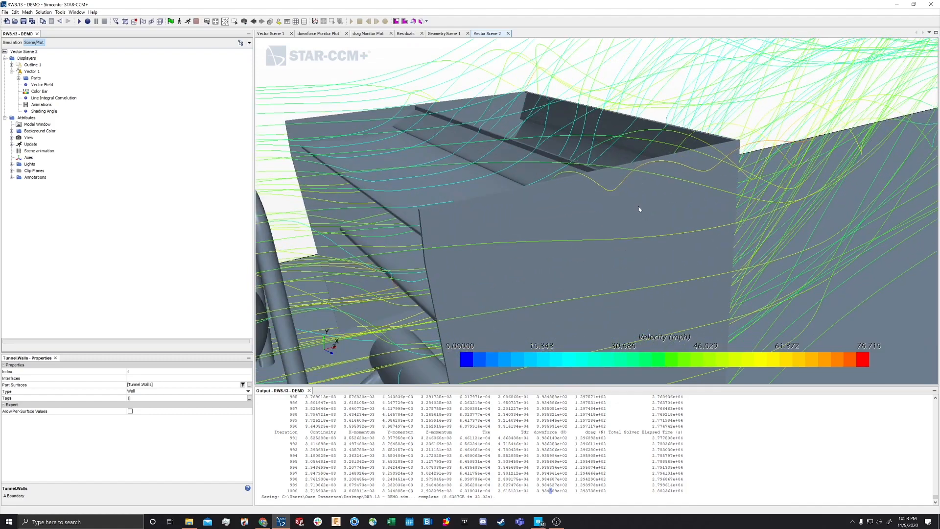
drag(642, 211, 744, 129)
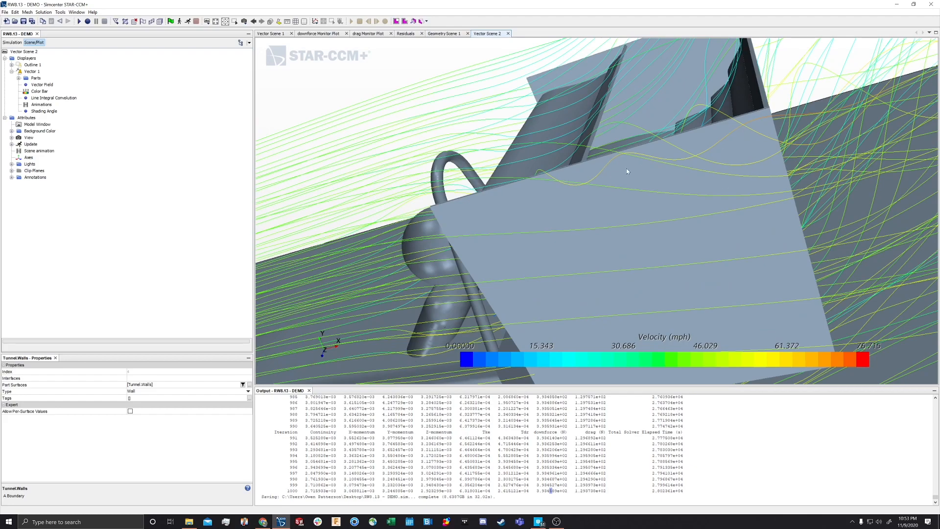
drag(627, 171, 701, 139)
scroll(649, 147, down, 12)
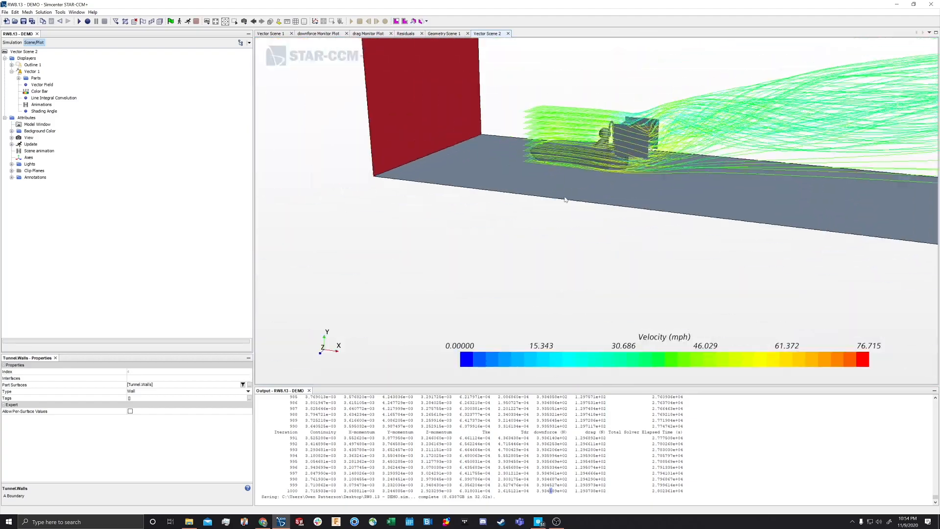
drag(565, 199, 628, 179)
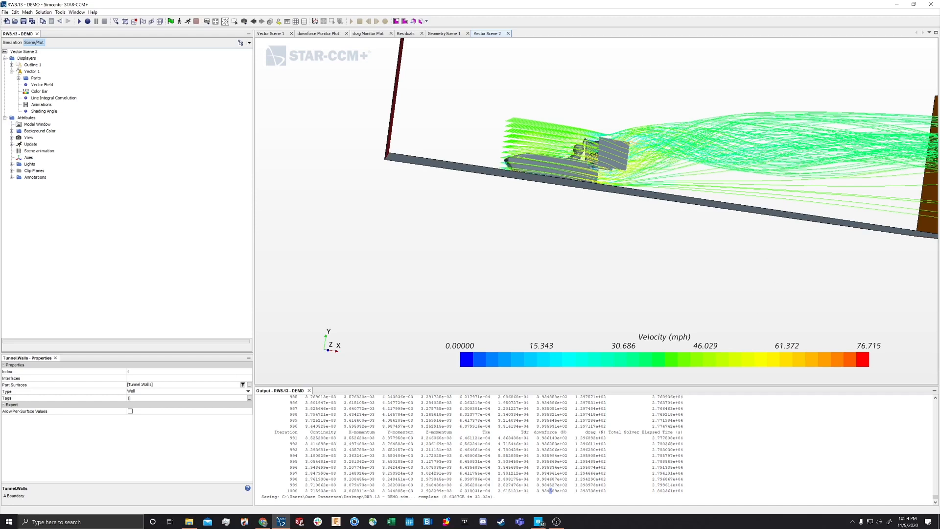
click(556, 522)
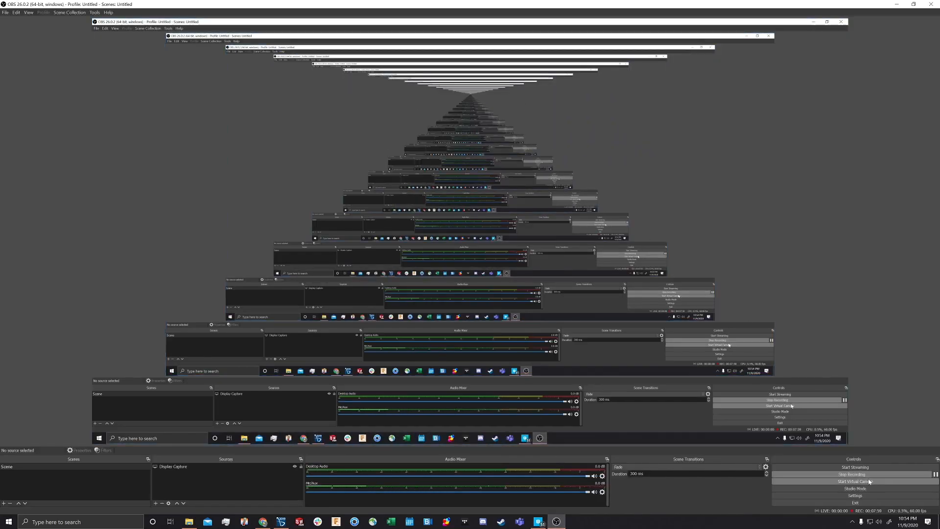